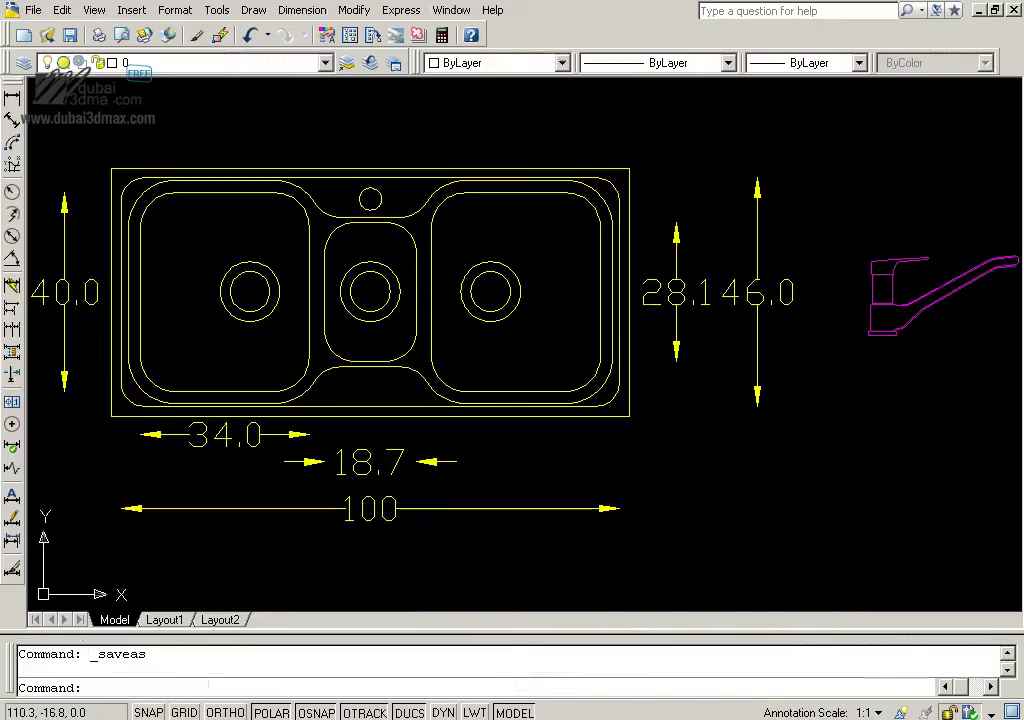
# Pan over the dimensioned double-sink plan in AutoCAD, then switch to 3ds Max
pyautogui.moveTo(474, 360); pyautogui.dragTo(475, 375, button='middle')
pyautogui.click(486, 322)
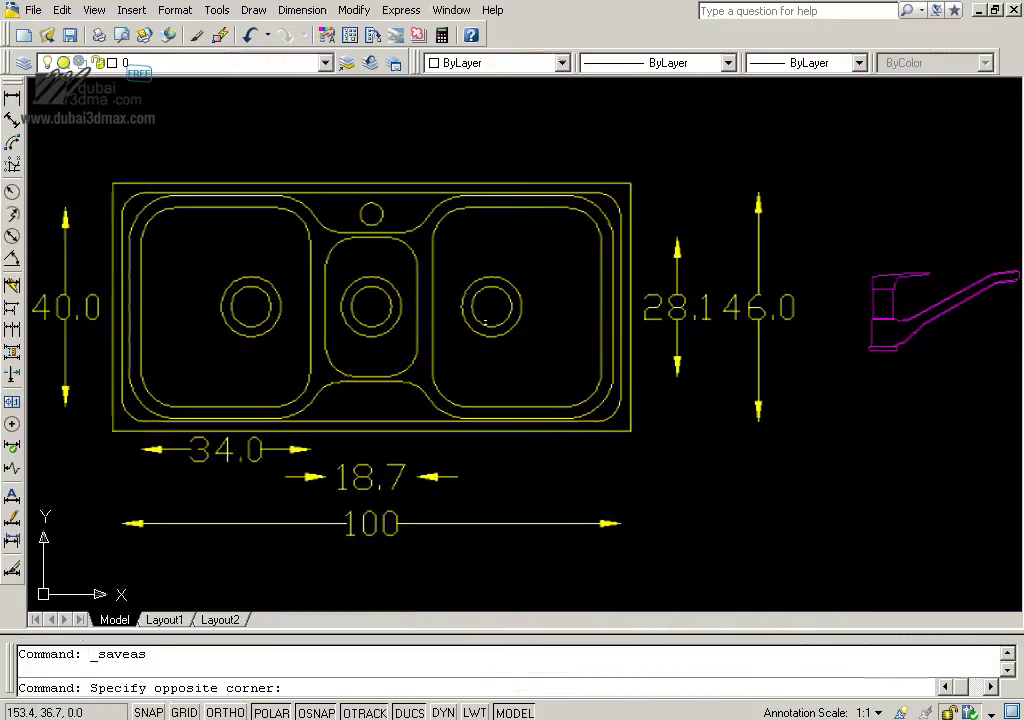
pyautogui.click(487, 305)
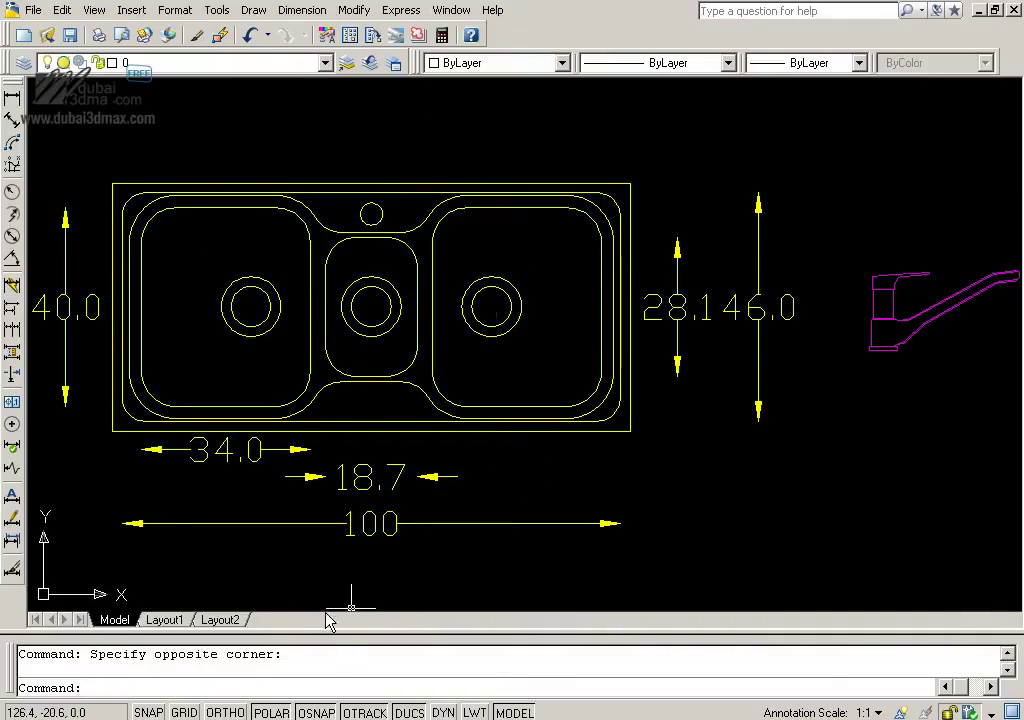
pyautogui.click(280, 716)
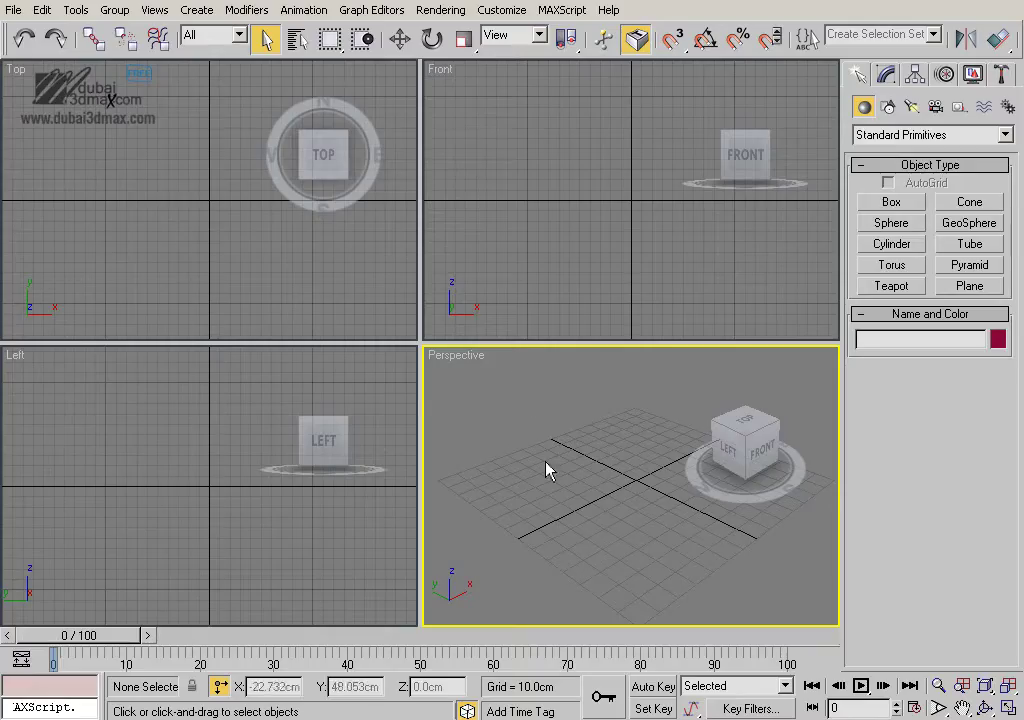
# Check the Units Setup and System Unit settings, closing both without changes
pyautogui.click(501, 10)
pyautogui.click(537, 231)
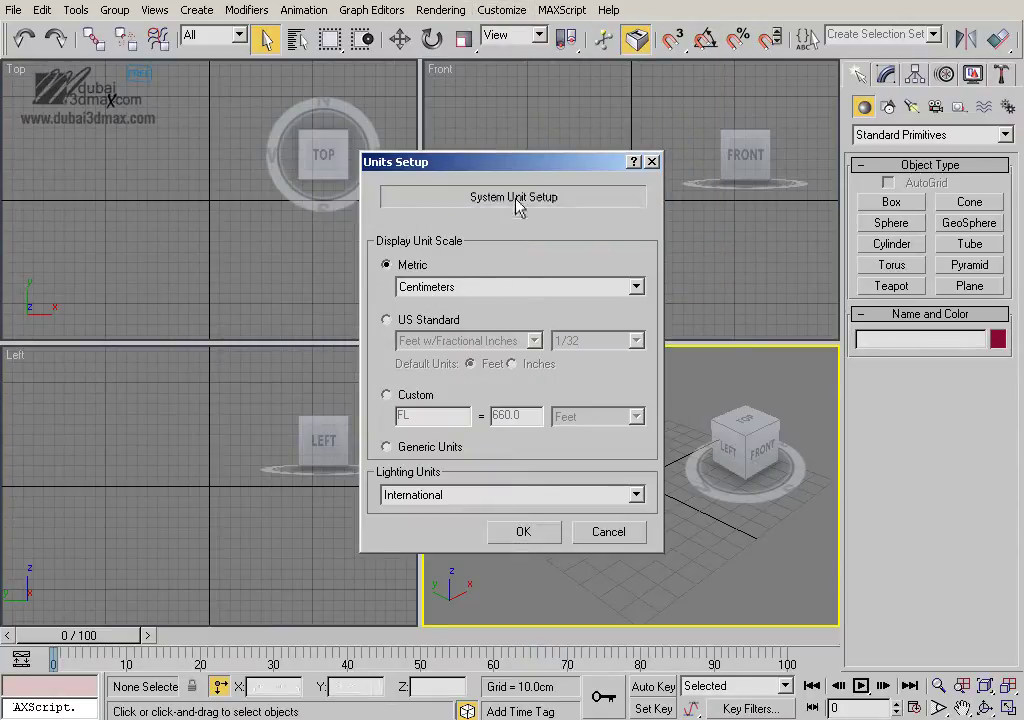
pyautogui.click(517, 196)
pyautogui.click(595, 452)
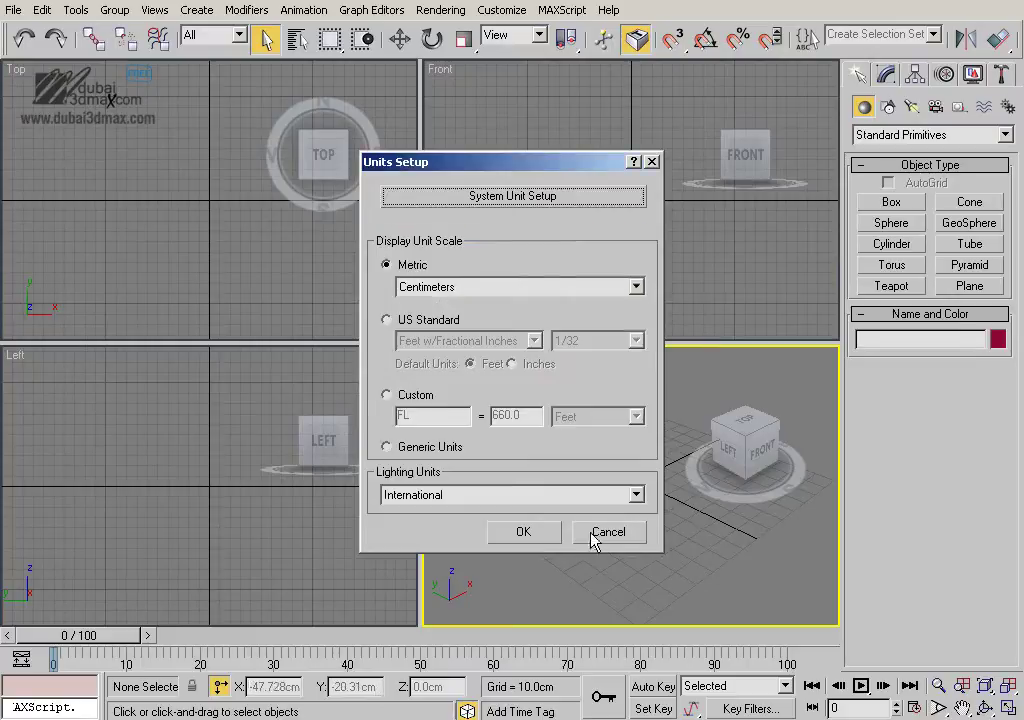
pyautogui.click(608, 531)
# Import plan.dwg into the scene with the default DWG/DXF import options
pyautogui.click(14, 10)
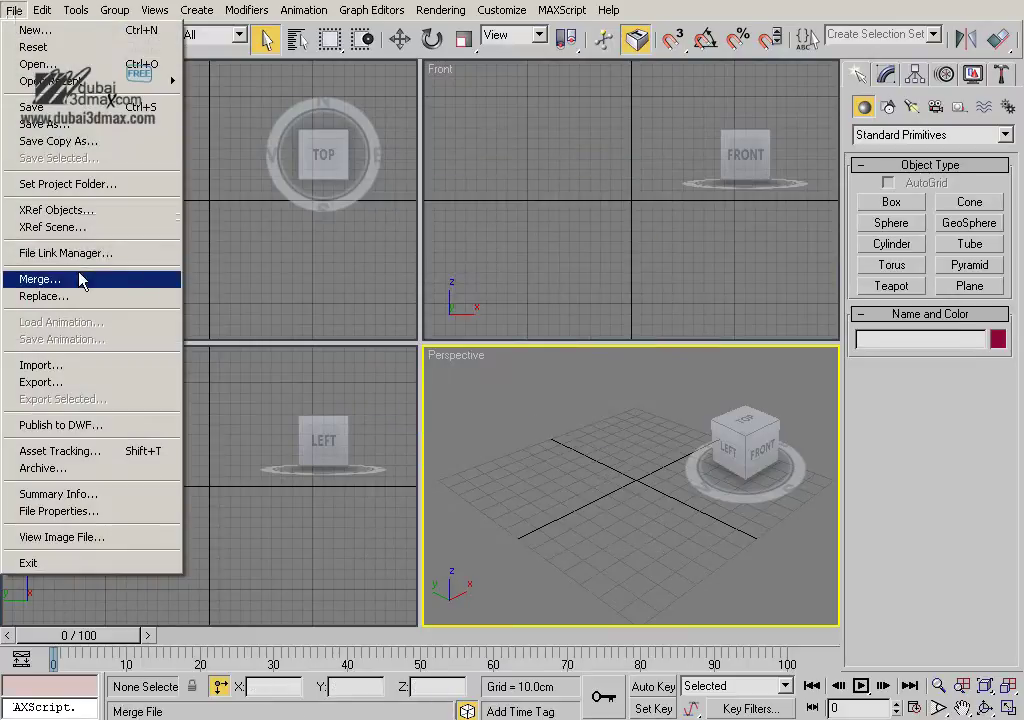
pyautogui.click(82, 366)
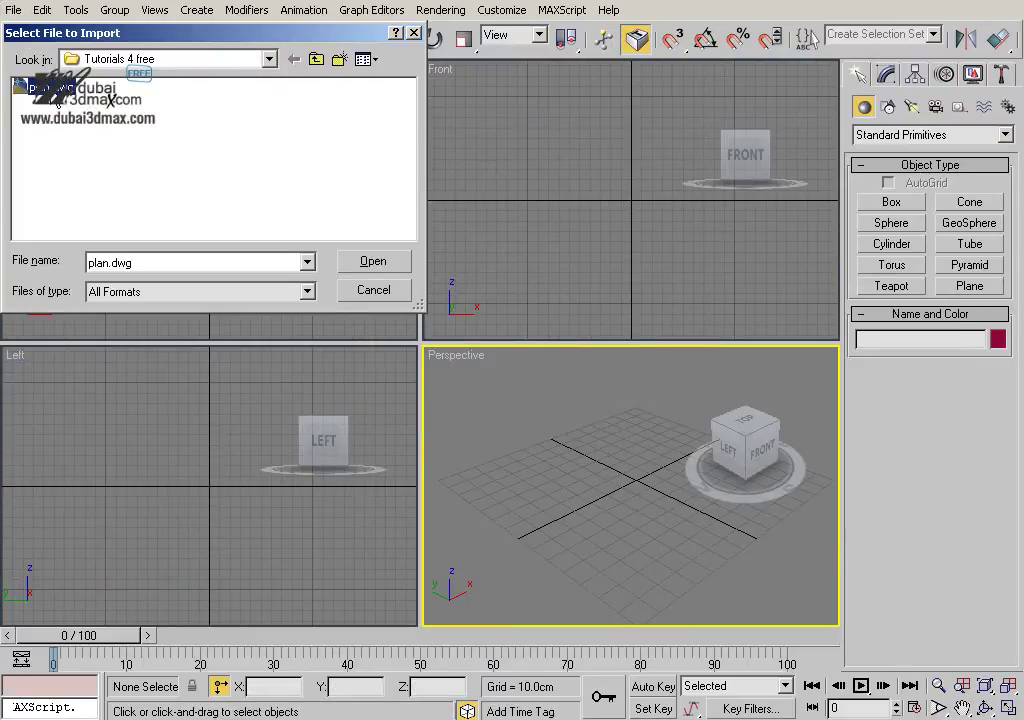
pyautogui.doubleClick(58, 100)
pyautogui.click(554, 637)
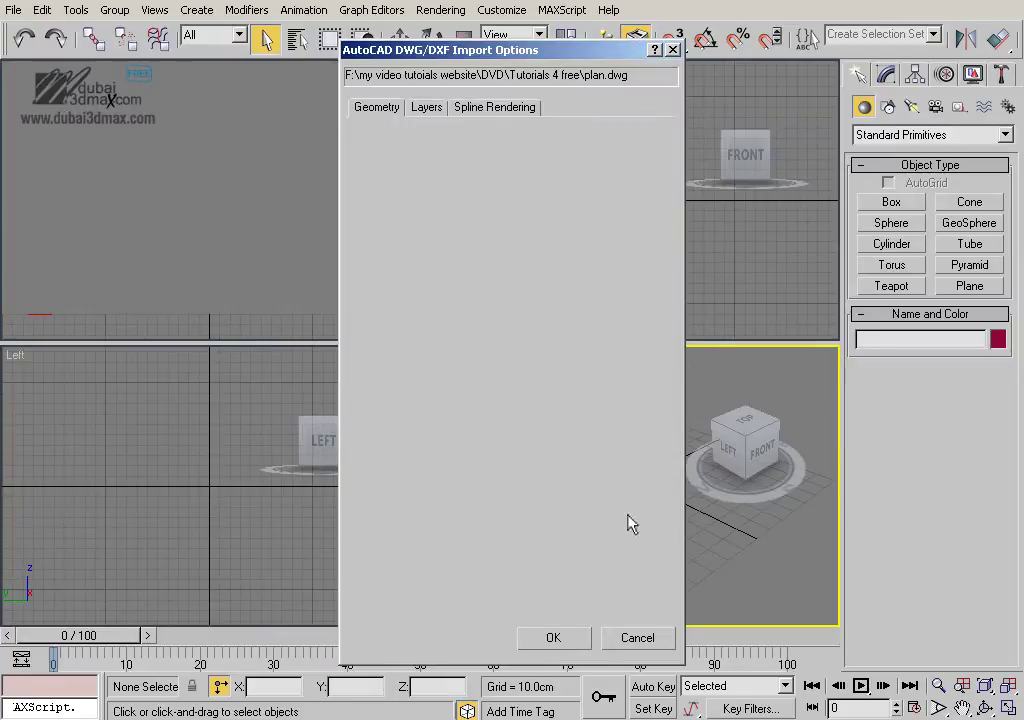
pyautogui.scroll(-3, 640, 528)
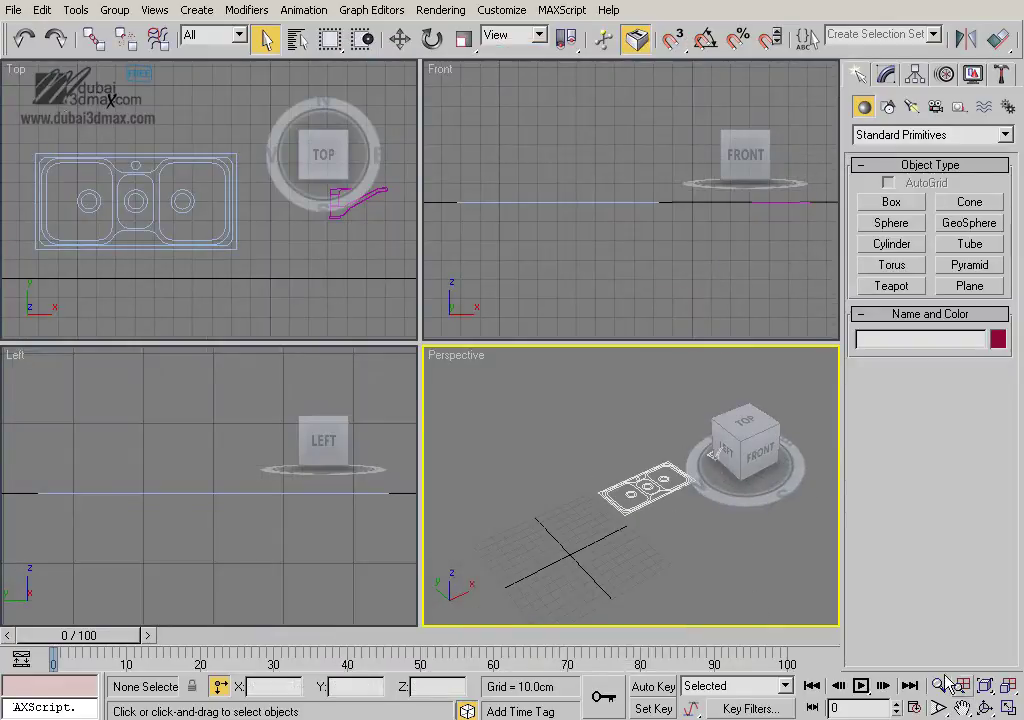
# Maximize the perspective viewport and zoom in on the imported drawing
pyautogui.click(1010, 709)
pyautogui.scroll(2, 560, 512)
pyautogui.scroll(2, 549, 495)
pyautogui.scroll(2, 548, 487)
pyautogui.scroll(2, 520, 475)
pyautogui.scroll(2, 496, 464)
pyautogui.scroll(-1, 498, 469)
pyautogui.scroll(-1, 482, 440)
# Frame the sink in a grid-free Top view, then compare it against the AutoCAD plan
pyautogui.press('t')
pyautogui.press('g')
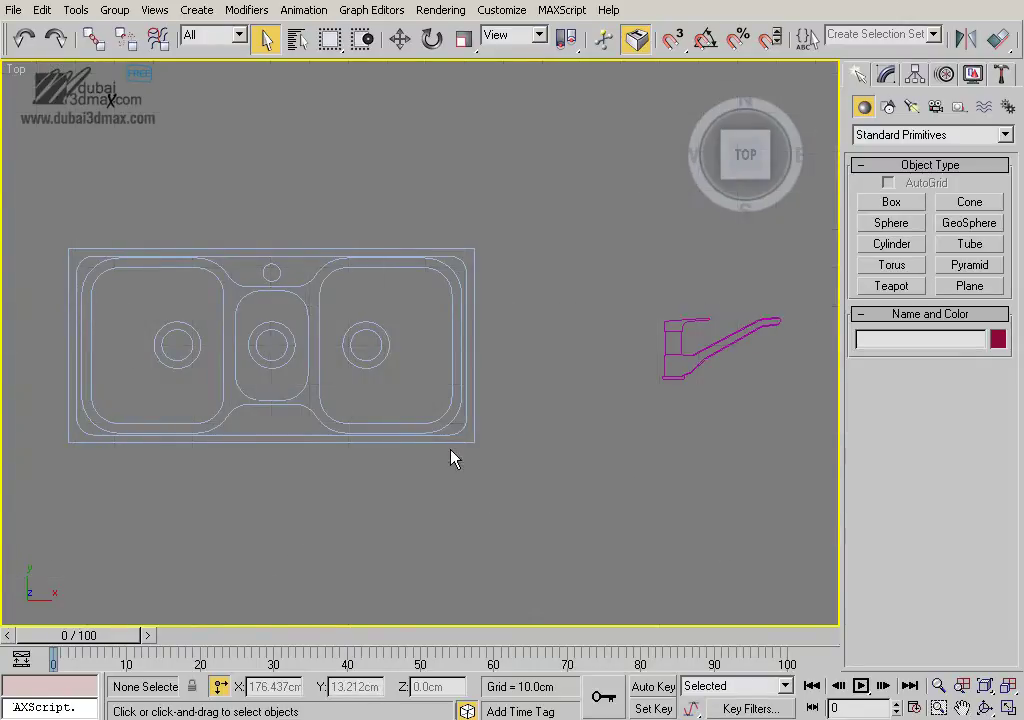
pyautogui.scroll(3, 434, 441)
pyautogui.moveTo(601, 469)
pyautogui.mouseDown(button='middle')
pyautogui.moveTo(455, 418)
pyautogui.moveTo(475, 425)
pyautogui.moveTo(465, 412)
pyautogui.mouseUp(button='middle')
pyautogui.scroll(1, 465, 412)
pyautogui.rightClick(476, 414)
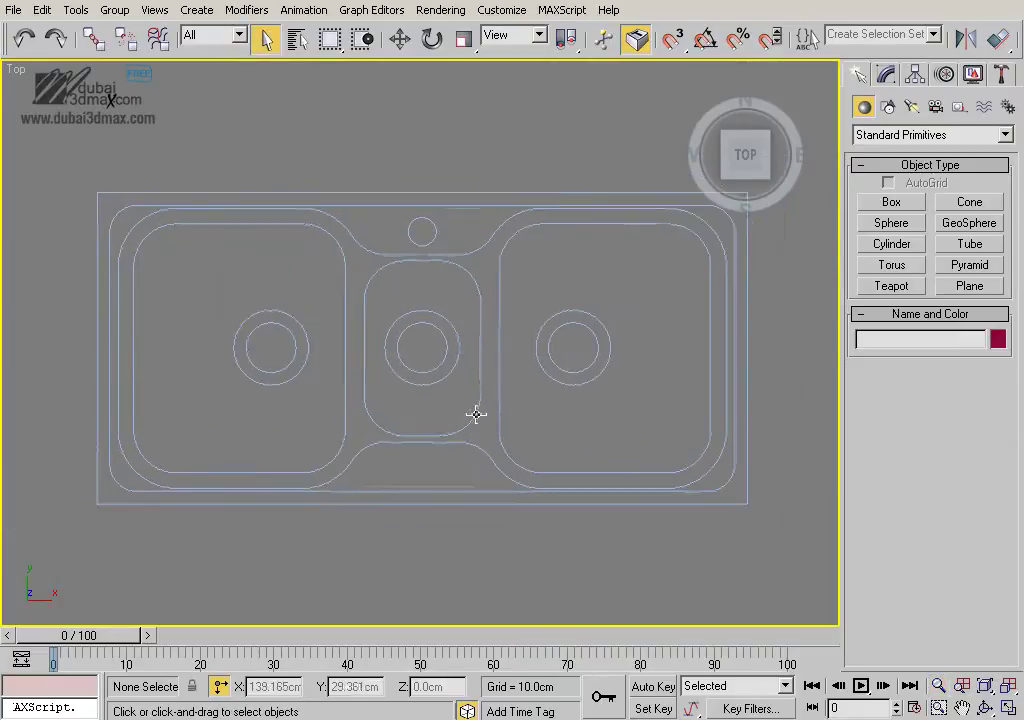
pyautogui.hotkey('alt', 'Tab')
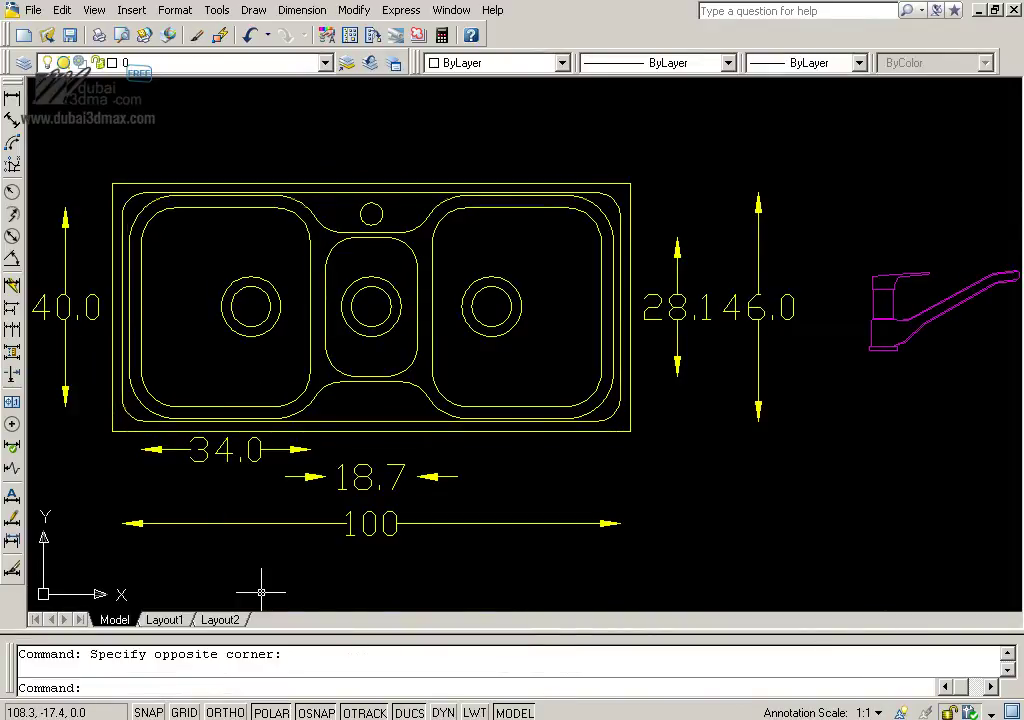
pyautogui.hotkey('alt', 'Tab')
# Create Plane01 over the left bowl with Length 40, Width 34 and one segment
pyautogui.click(968, 287)
pyautogui.scroll(2, 395, 327)
pyautogui.scroll(3, 407, 361)
pyautogui.scroll(1, 457, 343)
pyautogui.moveTo(230, 181); pyautogui.dragTo(542, 552)
pyautogui.moveTo(991, 522); pyautogui.dragTo(996, 548)
pyautogui.rightClick(994, 546)
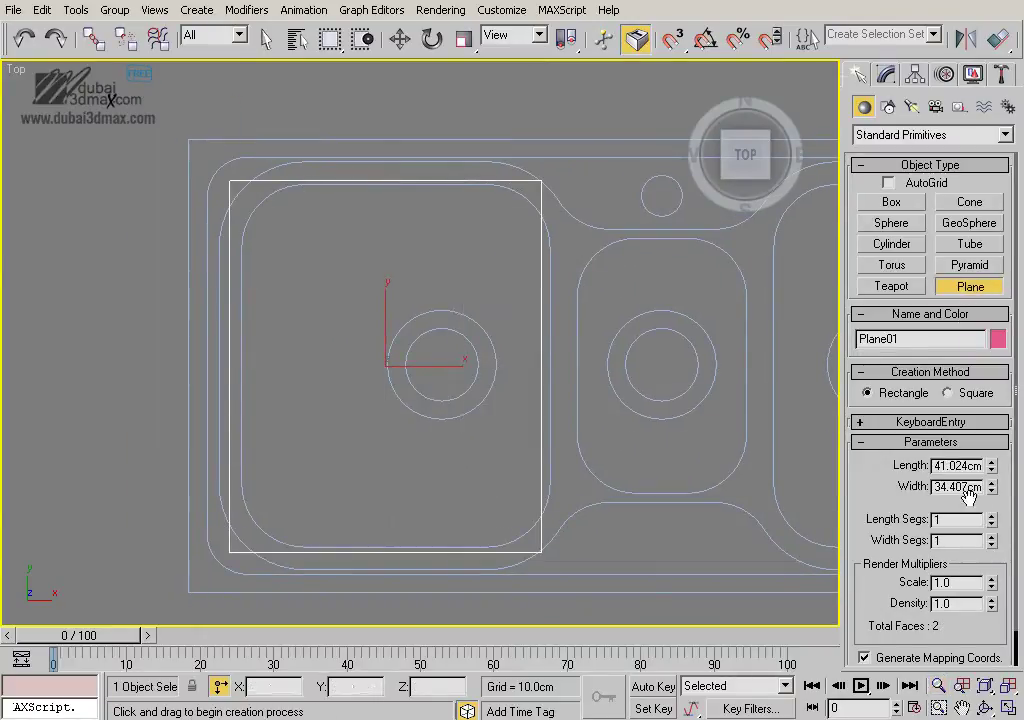
pyautogui.write('40')
pyautogui.press('Tab')
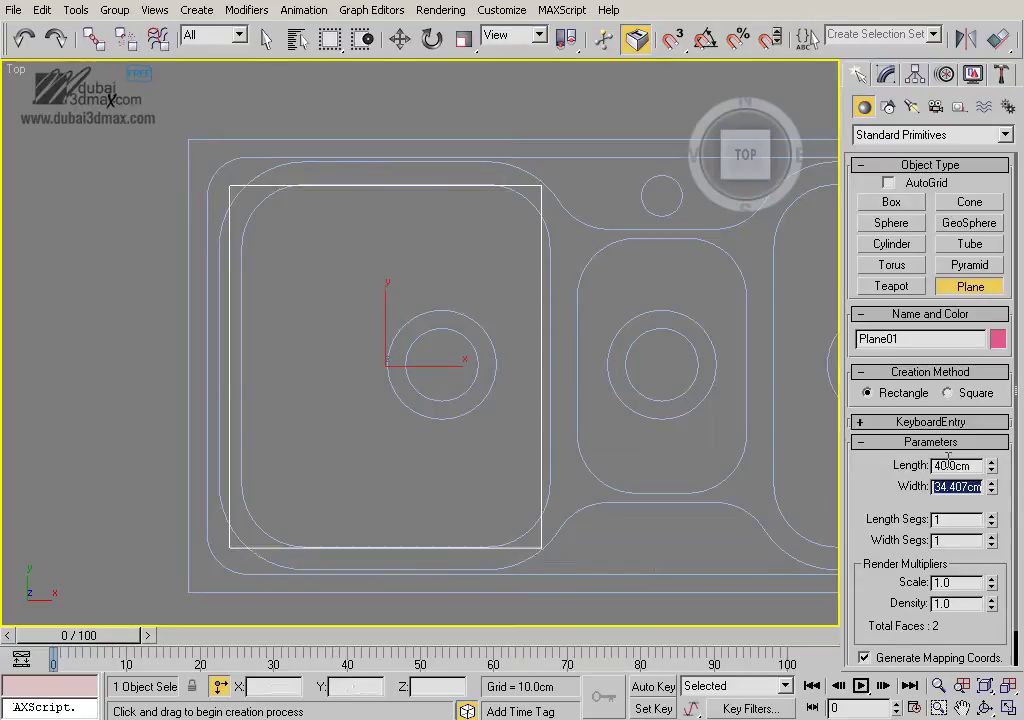
pyautogui.write('4')
pyautogui.press('Tab')
pyautogui.rightClick(565, 372)
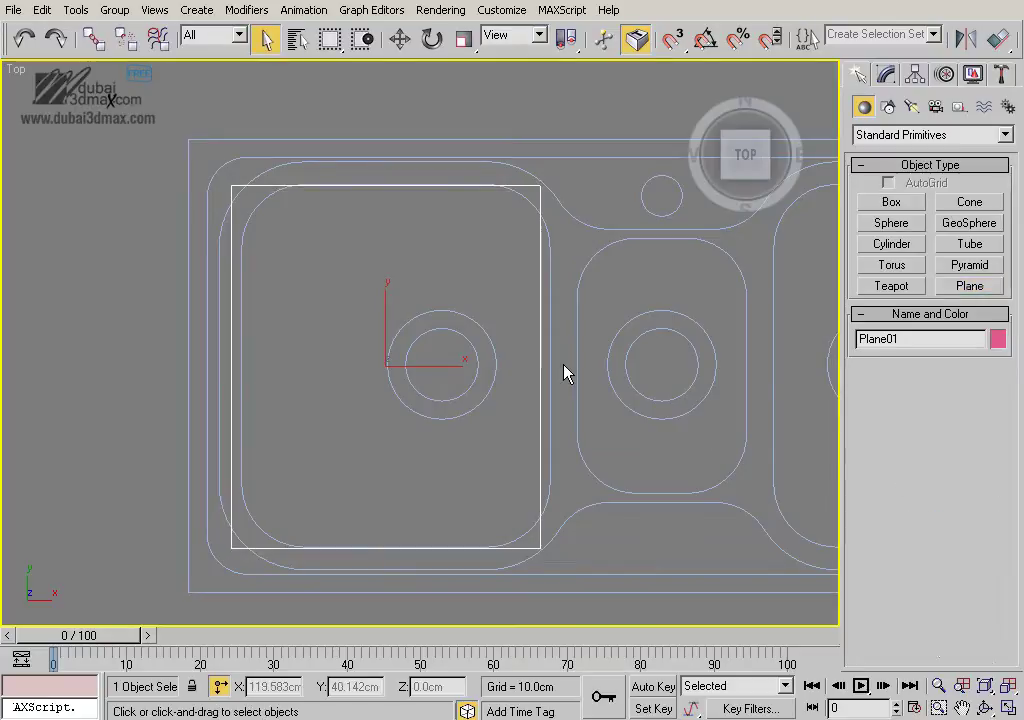
# With snaps on, Shift-drag a copy of the plane, Plane02, over the second bowl
pyautogui.rightClick(502, 380)
pyautogui.click(495, 395)
pyautogui.press('s')
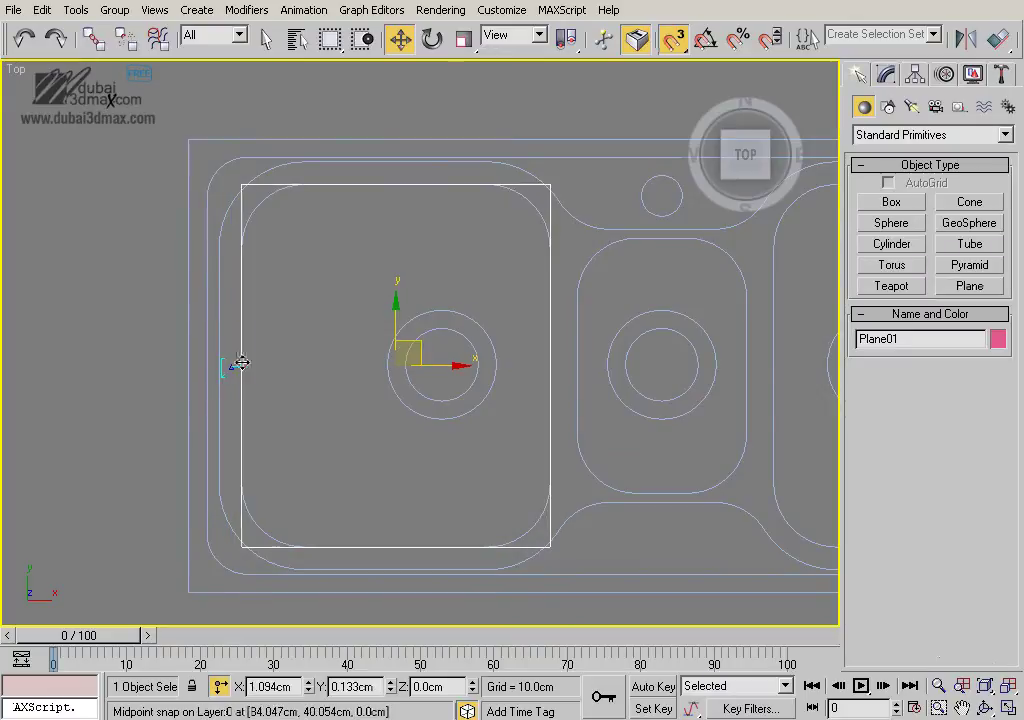
pyautogui.hotkey('alt', 'z')
pyautogui.moveTo(366, 347); pyautogui.dragTo(416, 361)
pyautogui.moveTo(416, 361); pyautogui.dragTo(271, 365, button='middle')
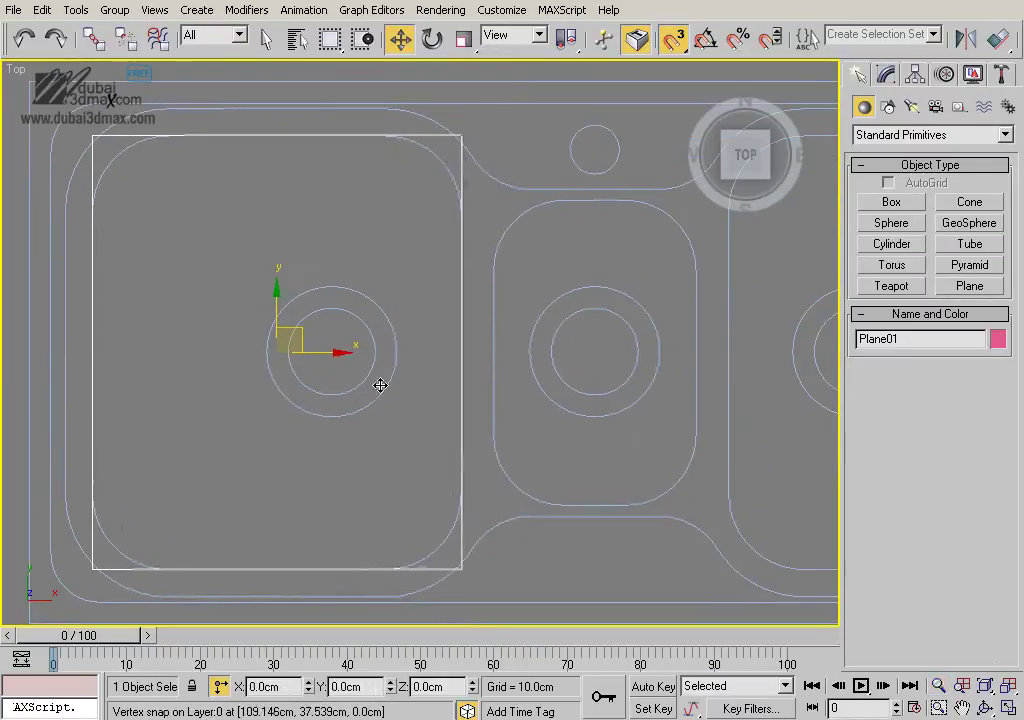
pyautogui.keyDown('shift'); pyautogui.moveTo(334, 355); pyautogui.dragTo(609, 367); pyautogui.keyUp('shift')
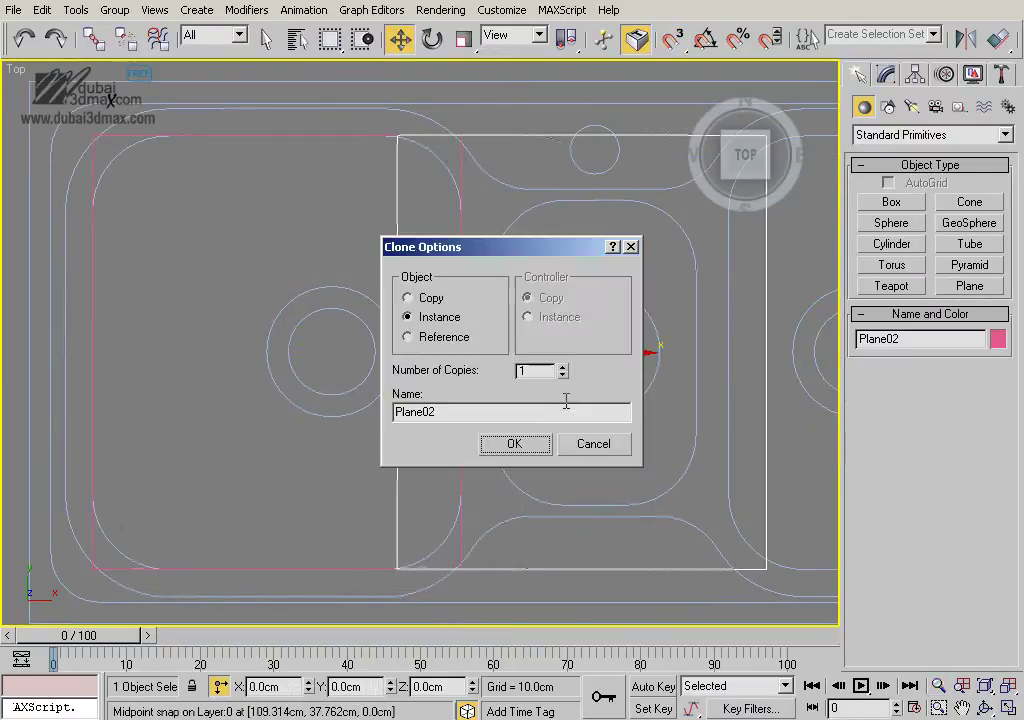
pyautogui.click(514, 443)
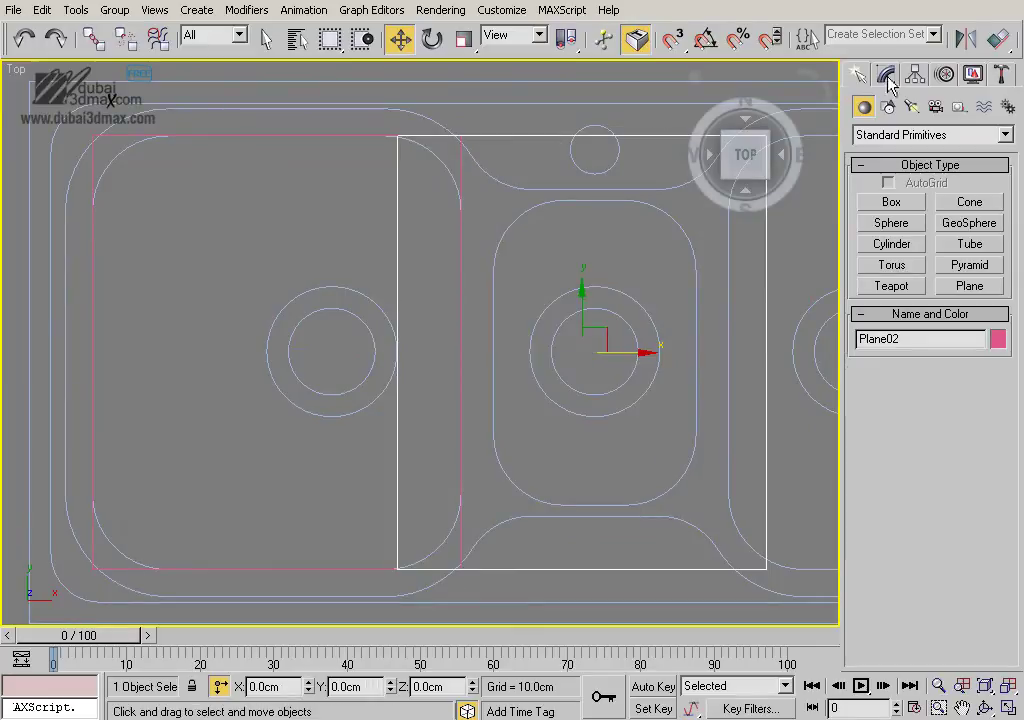
# Set Plane02's Length to 28.1 cm and Width to 18.7 cm
pyautogui.click(886, 75)
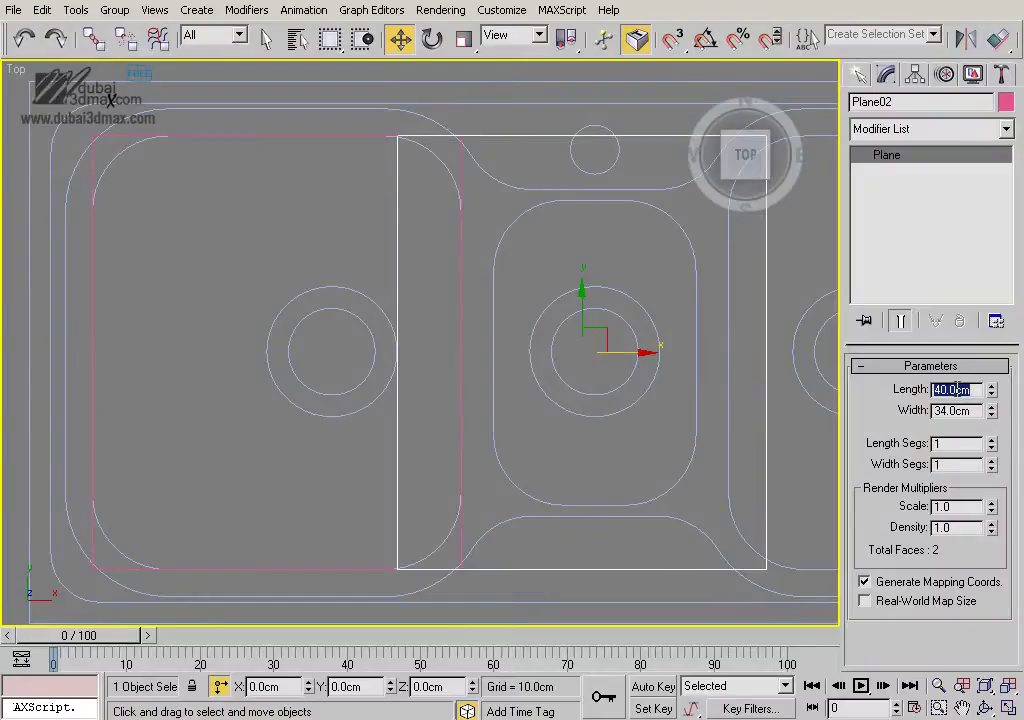
pyautogui.press('Tab')
pyautogui.write('.7')
pyautogui.press('Return')
# Snap-move Plane02 onto the middle bowl, then select Plane01
pyautogui.rightClick(560, 331)
pyautogui.click(590, 359)
pyautogui.press('s')
pyautogui.moveTo(481, 352); pyautogui.dragTo(493, 352)
pyautogui.moveTo(478, 382); pyautogui.dragTo(566, 372, button='middle')
pyautogui.click(521, 135)
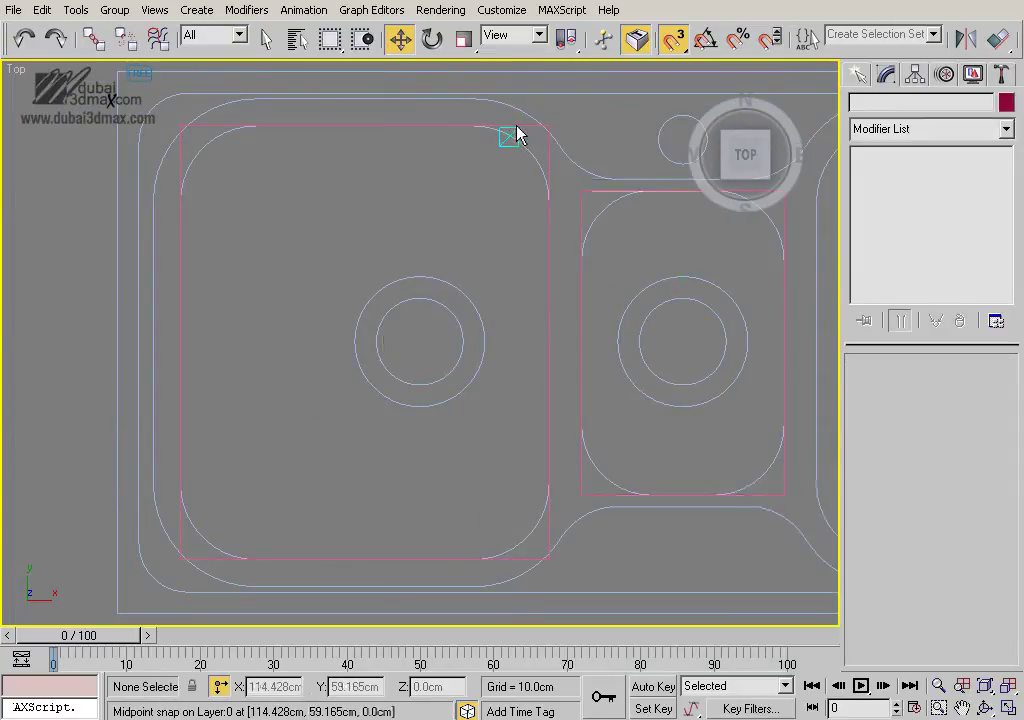
pyautogui.click(513, 130)
pyautogui.rightClick(430, 224)
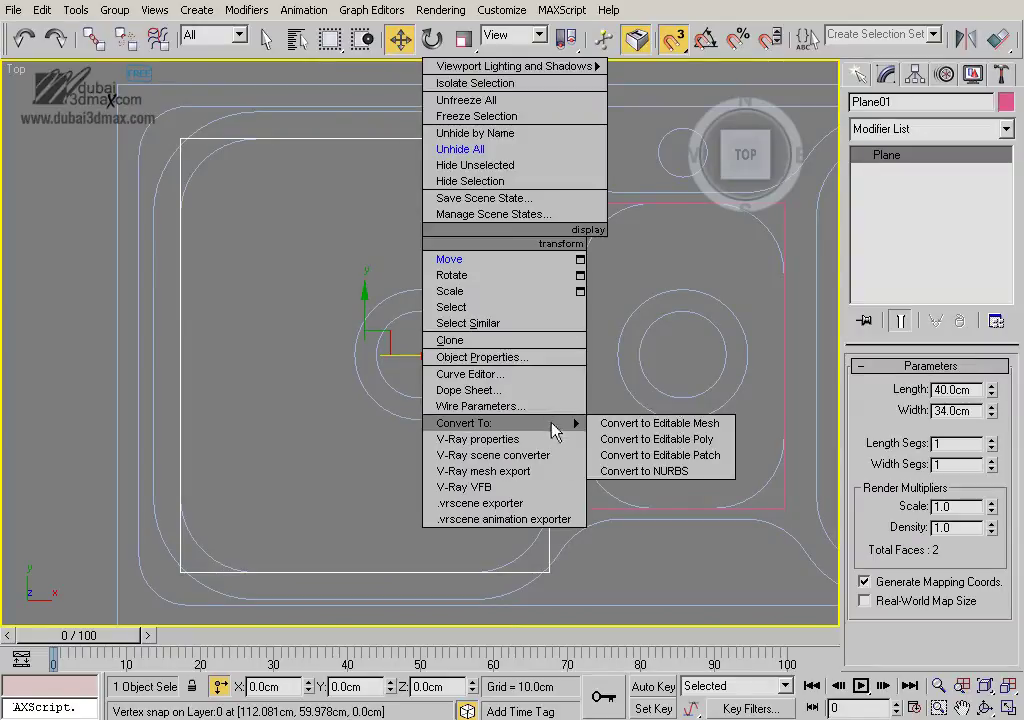
# Convert Plane01 to Editable Poly and connect its top and bottom edges with 2 segments, pinch 45
pyautogui.click(705, 441)
pyautogui.moveTo(485, 384); pyautogui.dragTo(494, 398, button='middle')
pyautogui.press('2')
pyautogui.moveTo(447, 112); pyautogui.dragTo(393, 525)
pyautogui.keyDown('ctrl'); pyautogui.moveTo(384, 251); pyautogui.dragTo(449, 645); pyautogui.keyUp('ctrl')
pyautogui.scroll(-5, 967, 589)
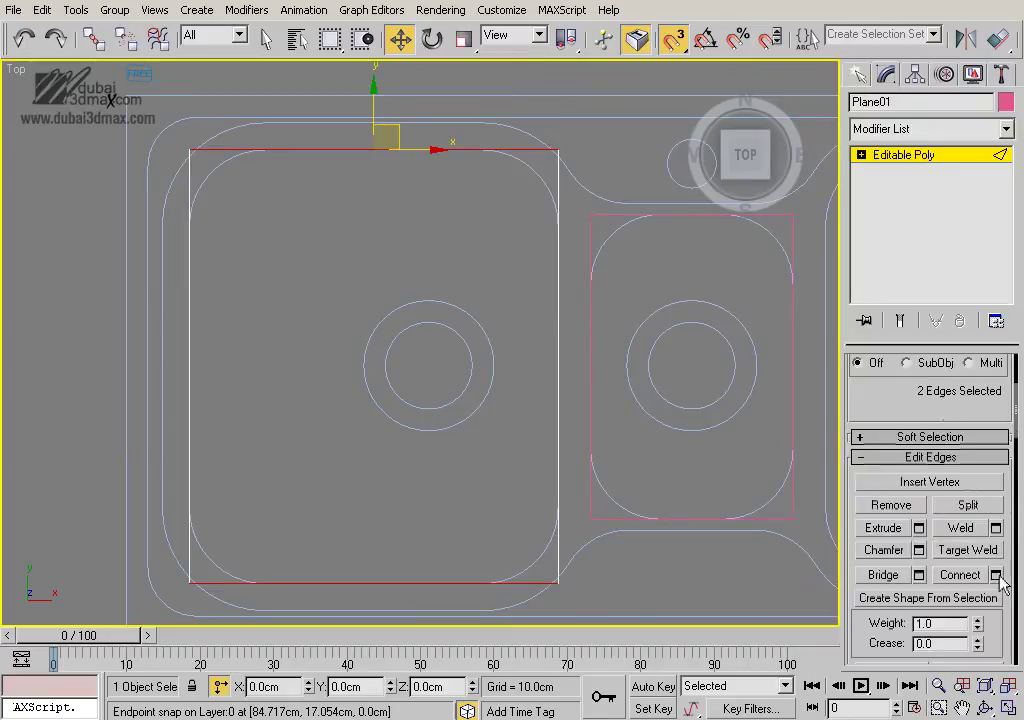
pyautogui.click(996, 575)
pyautogui.click(756, 348)
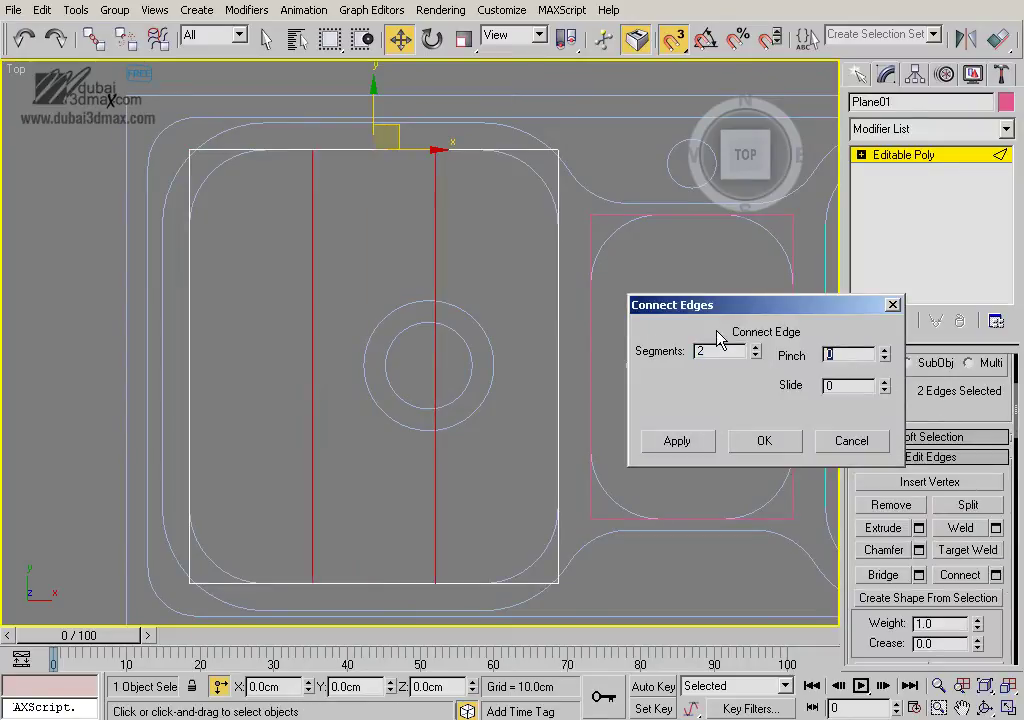
pyautogui.write('45')
pyautogui.press('Return')
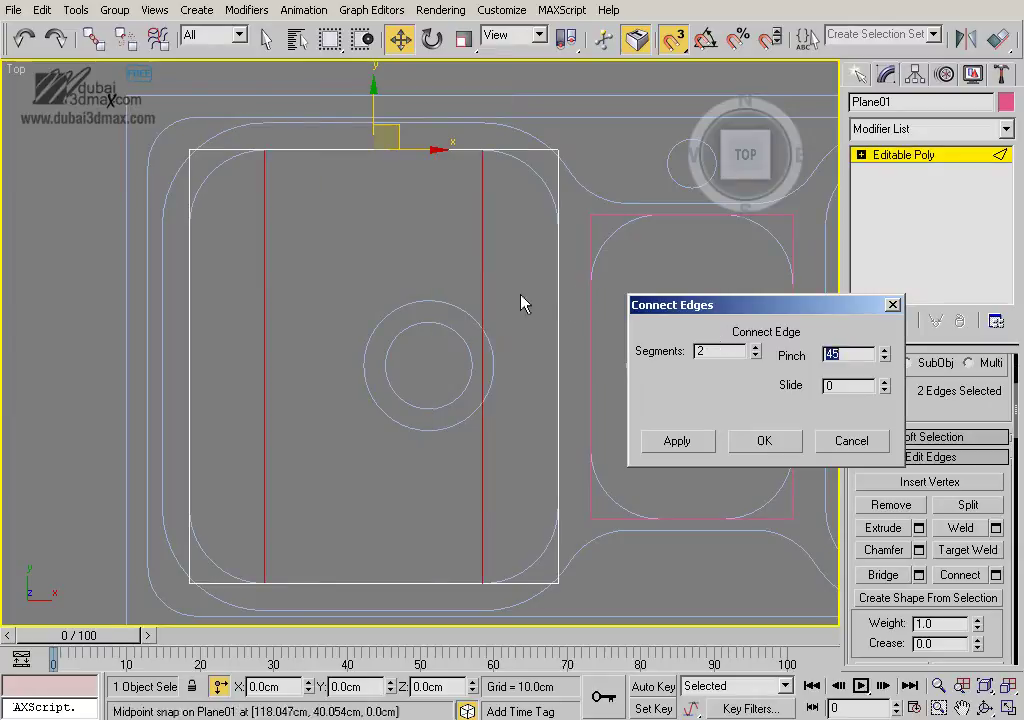
pyautogui.click(884, 357)
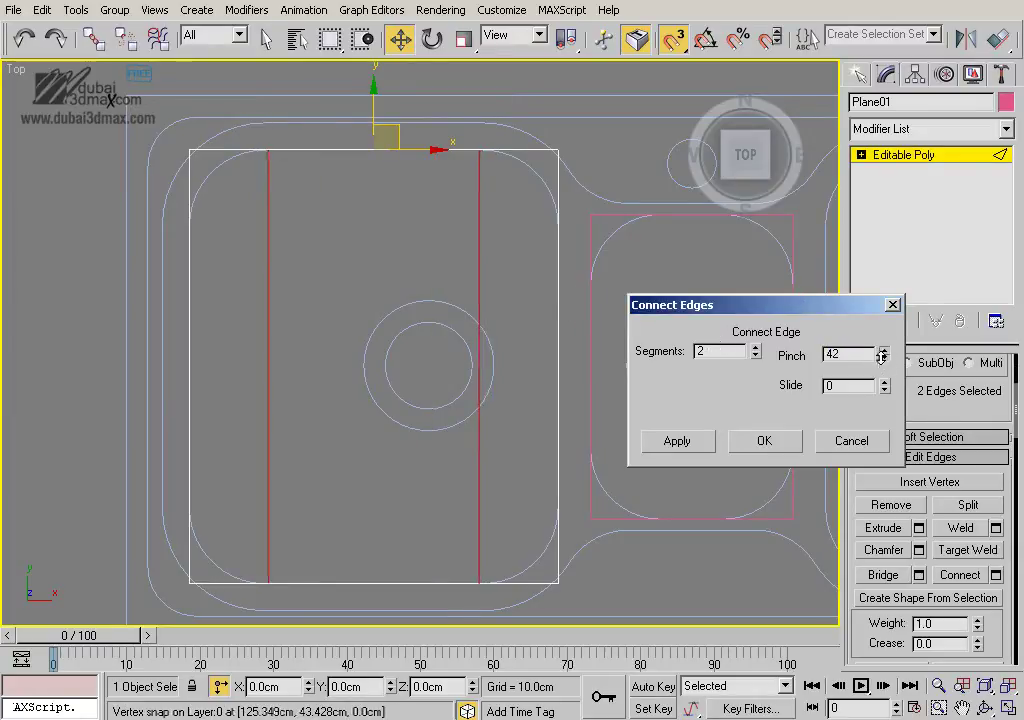
pyautogui.click(760, 441)
# Connect the left and right edges with 2 segments, then switch to Vertex level
pyautogui.keyDown('ctrl'); pyautogui.click(192, 366); pyautogui.keyUp('ctrl')
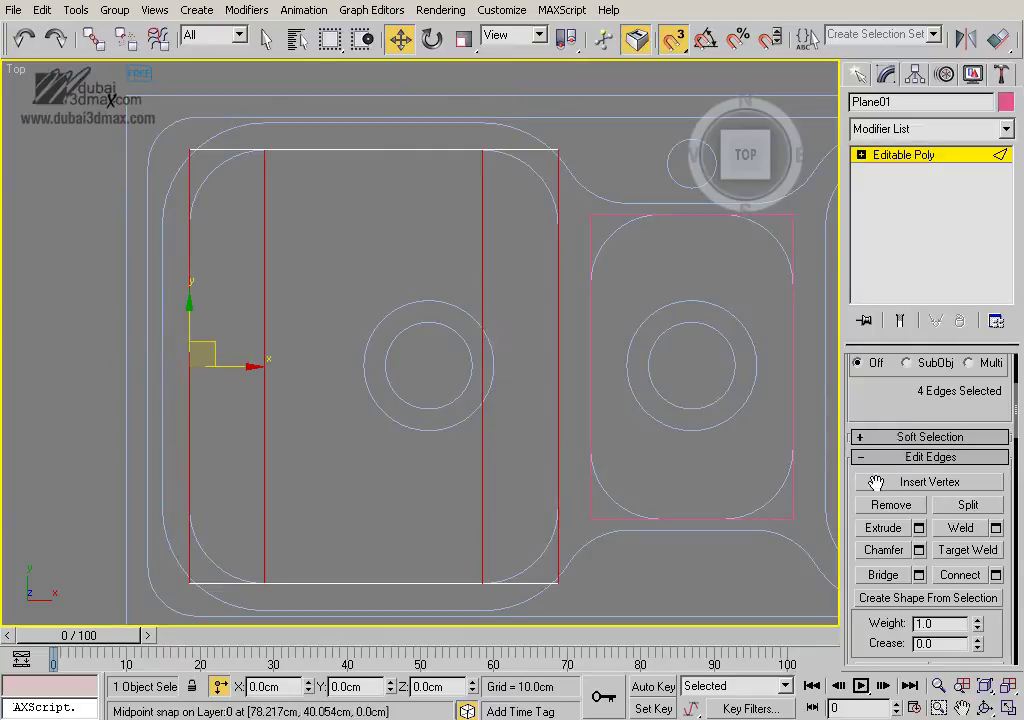
pyautogui.click(995, 576)
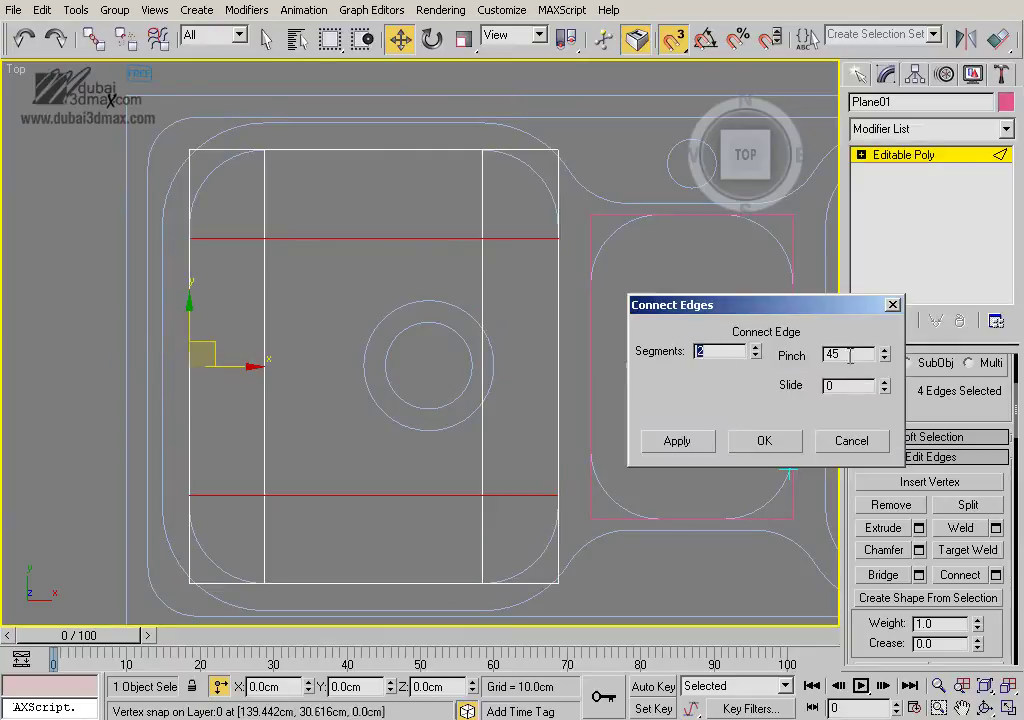
pyautogui.write('54')
pyautogui.press('Return')
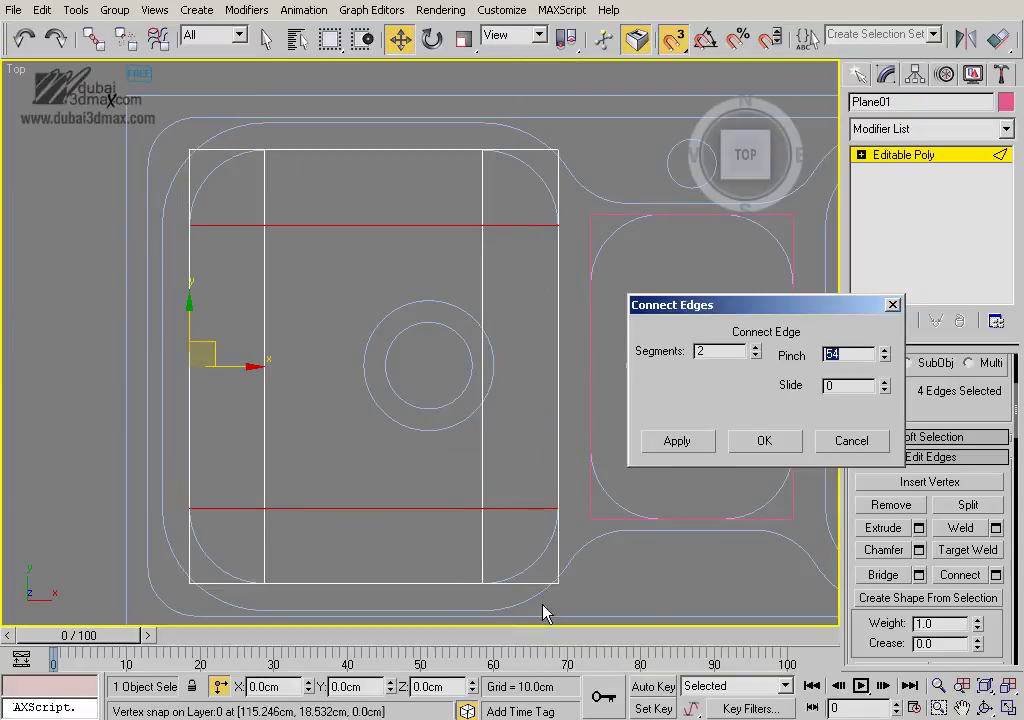
pyautogui.click(771, 440)
pyautogui.scroll(2, 560, 400)
pyautogui.scroll(3, 540, 338)
pyautogui.hotkey('alt', 'z')
pyautogui.press('w')
pyautogui.moveTo(540, 338)
pyautogui.mouseDown(button='middle')
pyautogui.moveTo(498, 377)
pyautogui.moveTo(530, 328)
pyautogui.mouseUp(button='middle')
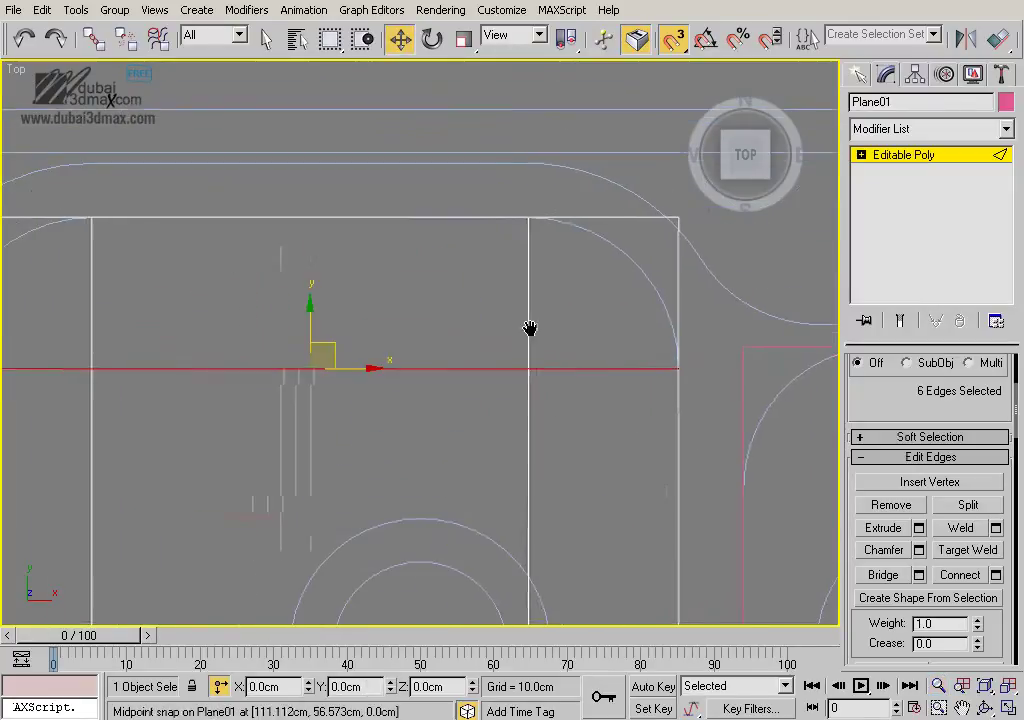
pyautogui.press('1')
pyautogui.scroll(-1, 576, 297)
# Chamfer the frame's four outer corner vertices by about 4.61 cm
pyautogui.scroll(-3, 521, 402)
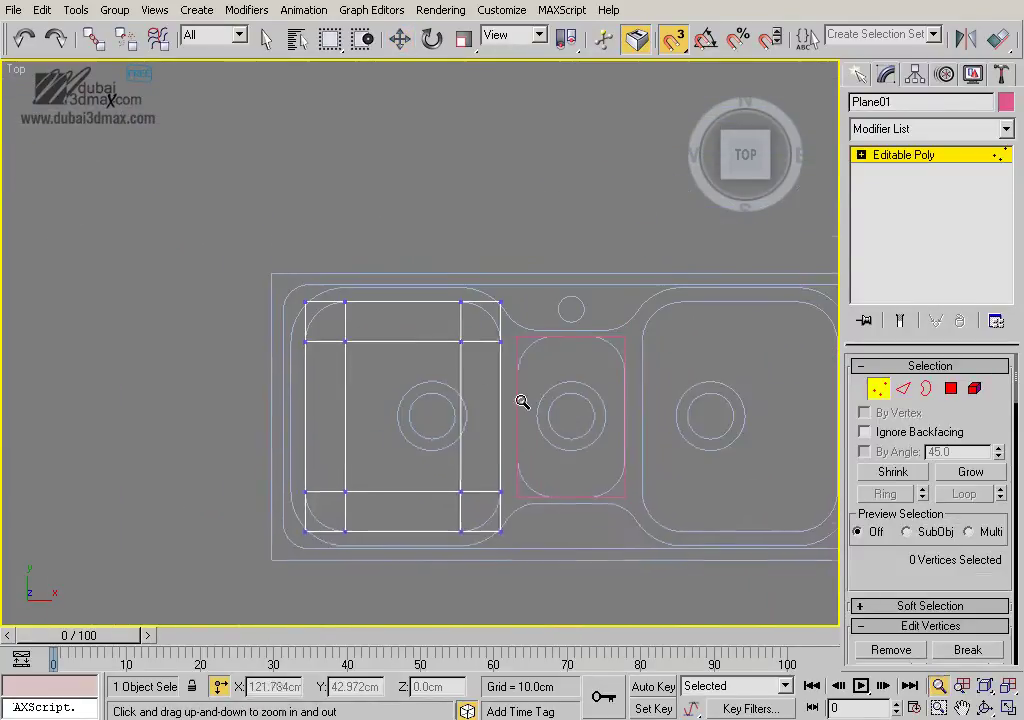
pyautogui.click(514, 234)
pyautogui.keyDown('ctrl'); pyautogui.click(320, 235); pyautogui.keyUp('ctrl')
pyautogui.keyDown('ctrl'); pyautogui.click(320, 464); pyautogui.keyUp('ctrl')
pyautogui.keyDown('ctrl'); pyautogui.click(515, 464); pyautogui.keyUp('ctrl')
pyautogui.press('z')
pyautogui.moveTo(914, 570); pyautogui.dragTo(914, 400)
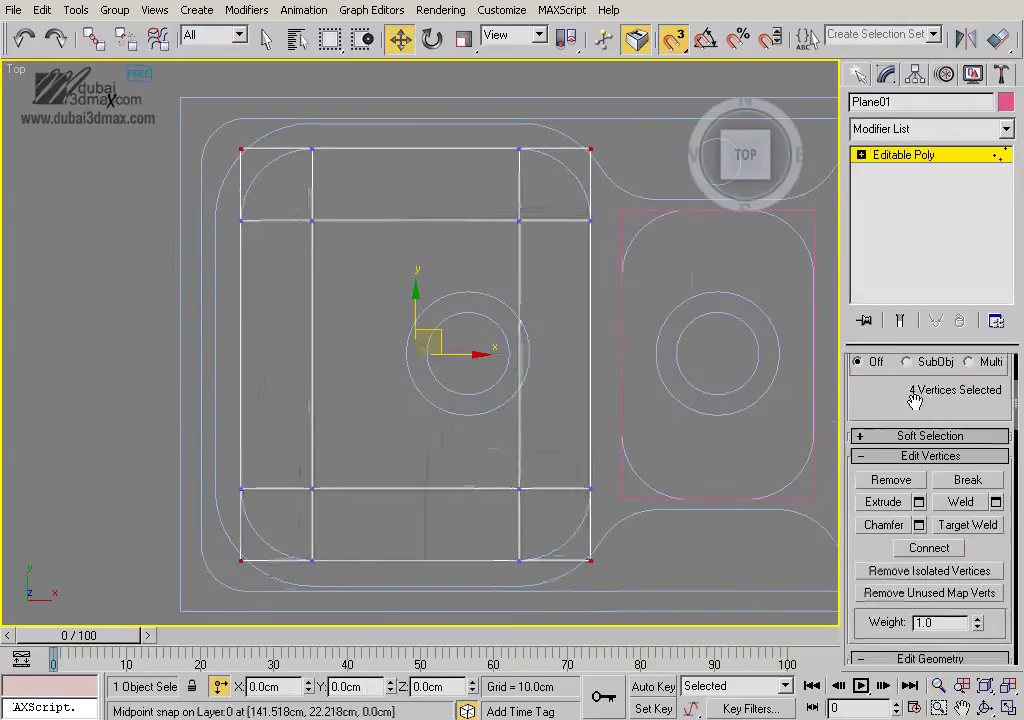
pyautogui.click(919, 524)
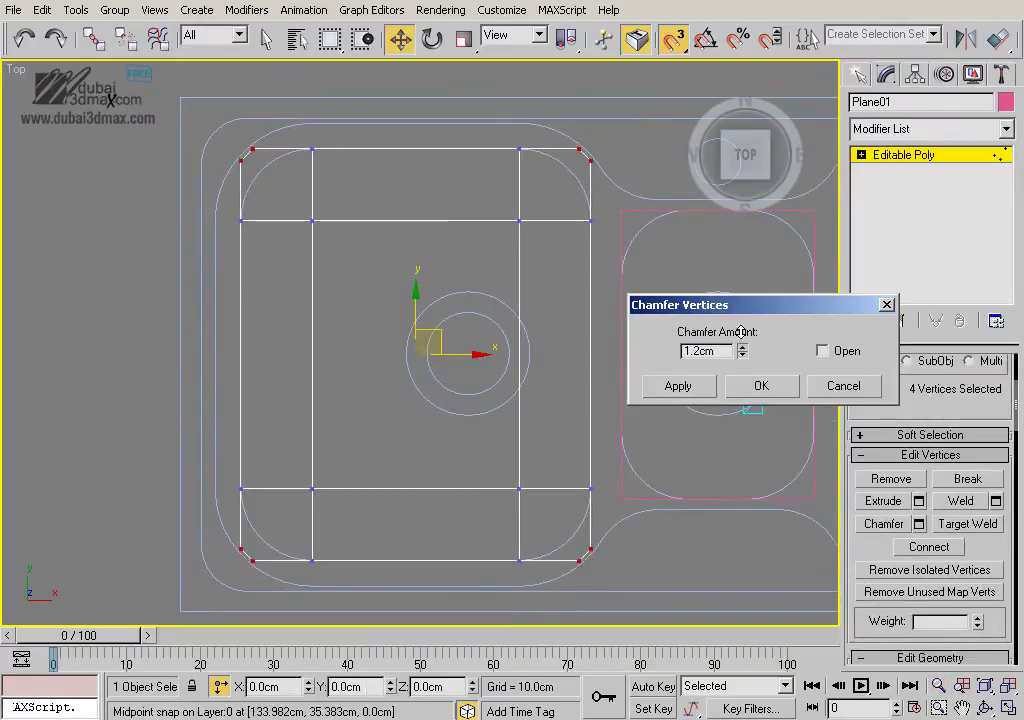
pyautogui.moveTo(741, 332); pyautogui.dragTo(741, 150)
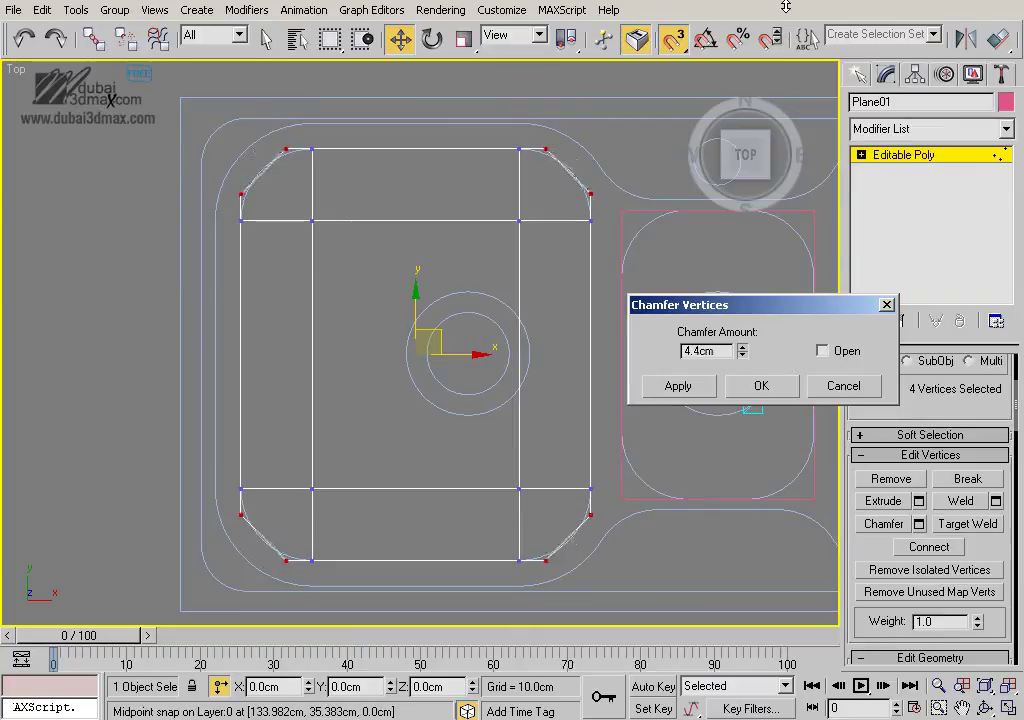
pyautogui.moveTo(786, 7); pyautogui.dragTo(786, 4)
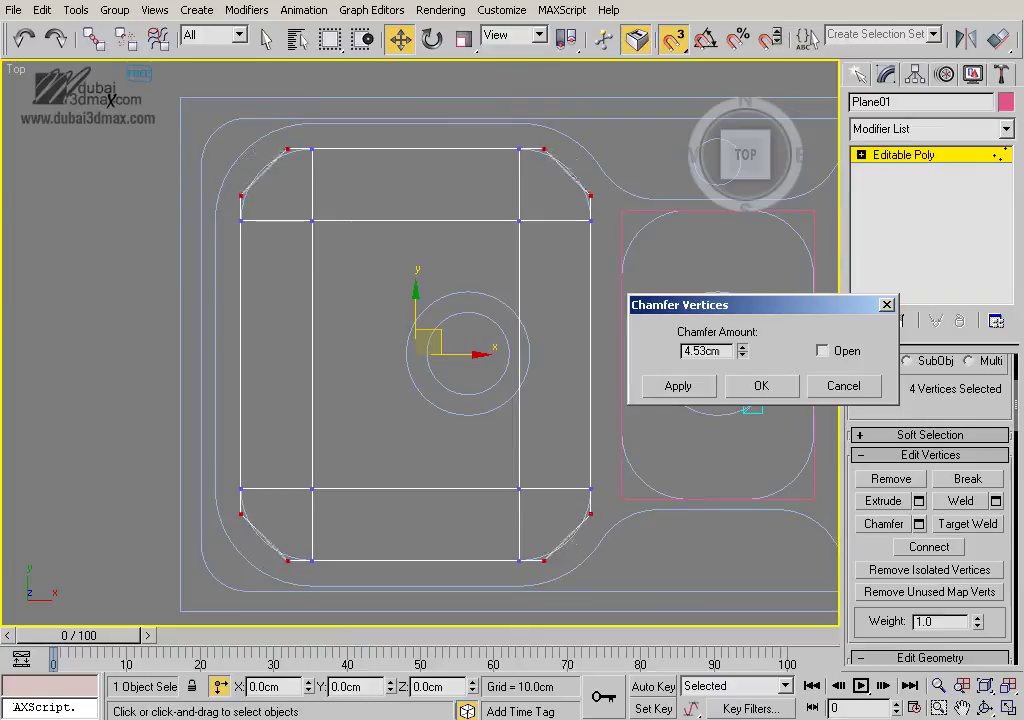
pyautogui.click(765, 396)
# Cut a fan of edges from the inner grid corner to the top-right chamfered arc
pyautogui.moveTo(724, 376); pyautogui.dragTo(718, 378, button='middle')
pyautogui.scroll(5, 557, 427)
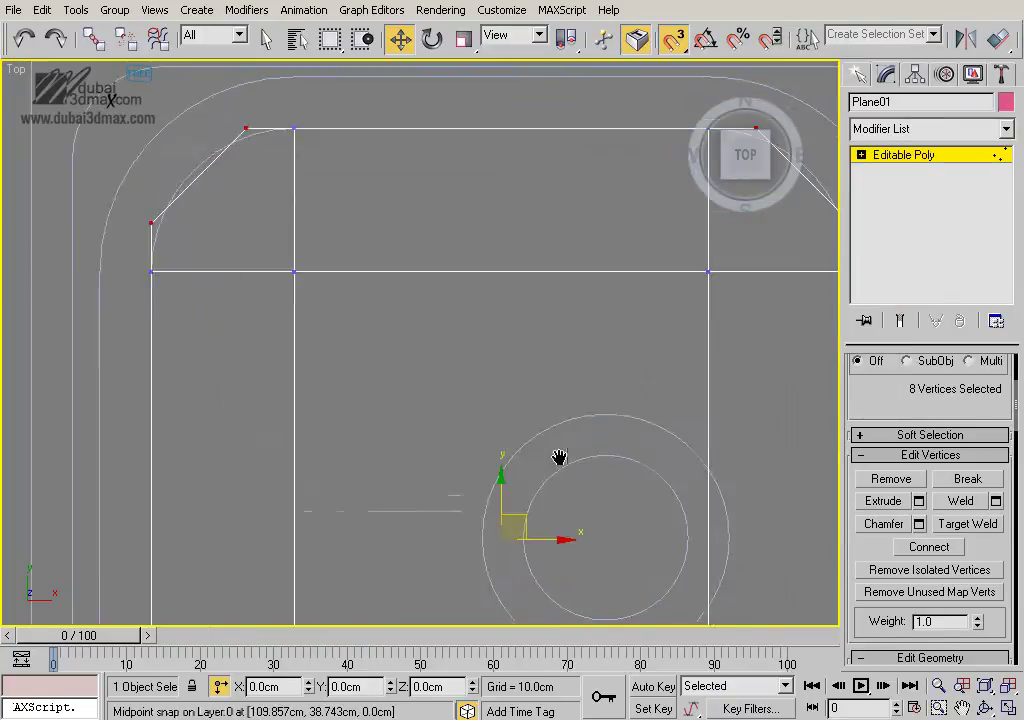
pyautogui.moveTo(560, 453); pyautogui.dragTo(540, 361, button='middle')
pyautogui.rightClick(535, 350)
pyautogui.click(505, 165)
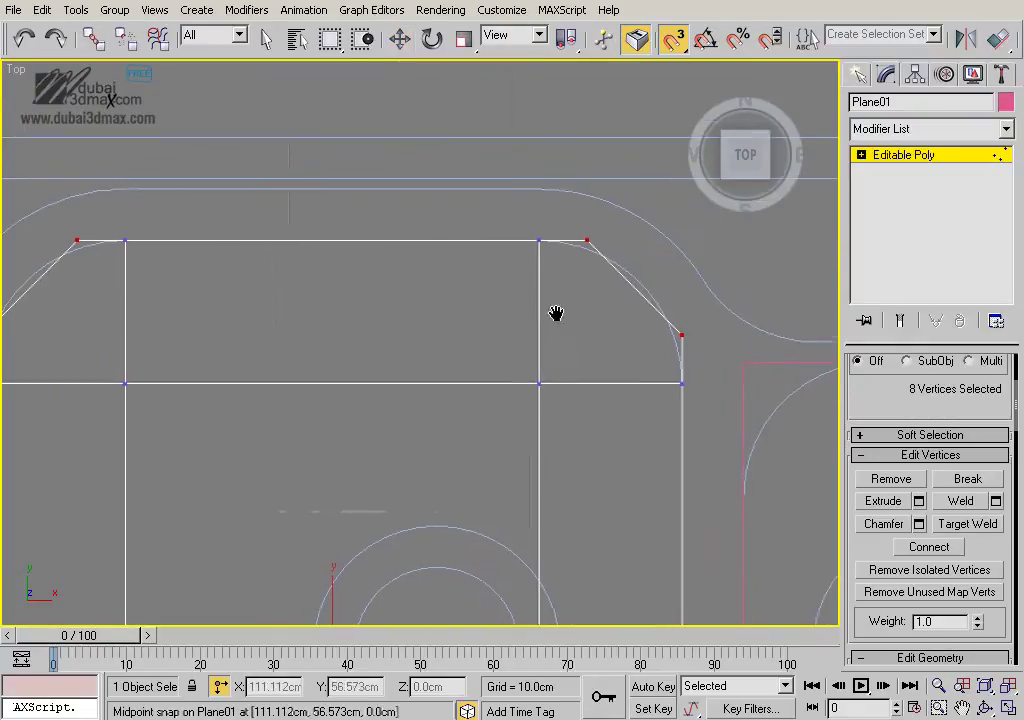
pyautogui.click(537, 383)
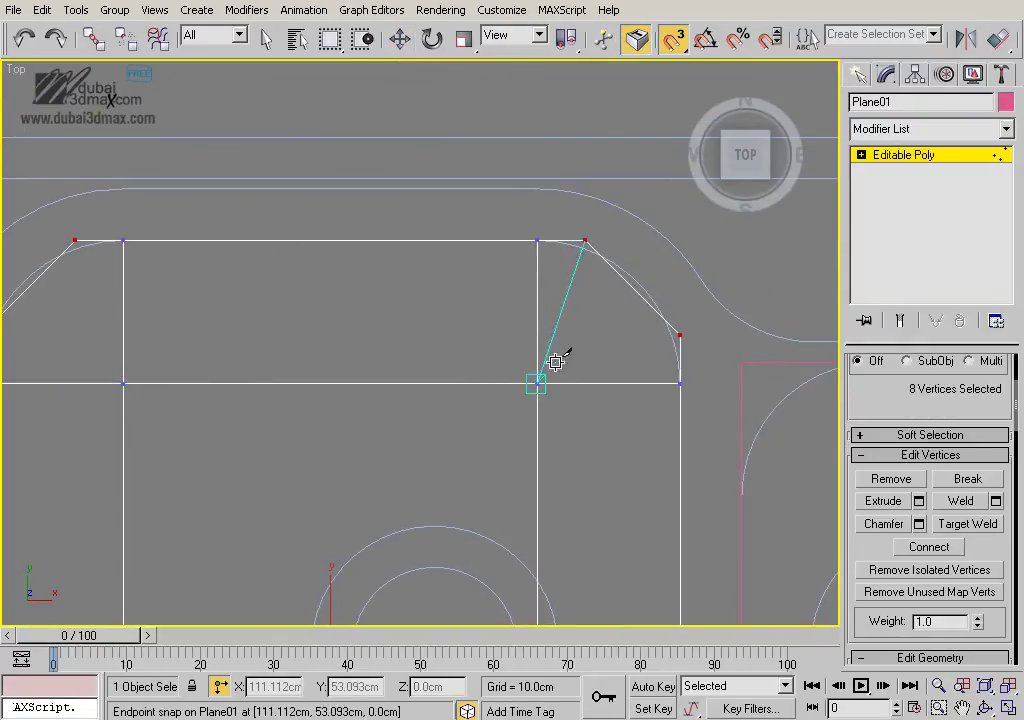
pyautogui.click(680, 335)
pyautogui.click(537, 383)
pyautogui.click(645, 302)
pyautogui.click(537, 383)
pyautogui.rightClick(615, 285)
pyautogui.moveTo(324, 315); pyautogui.dragTo(601, 288, button='middle')
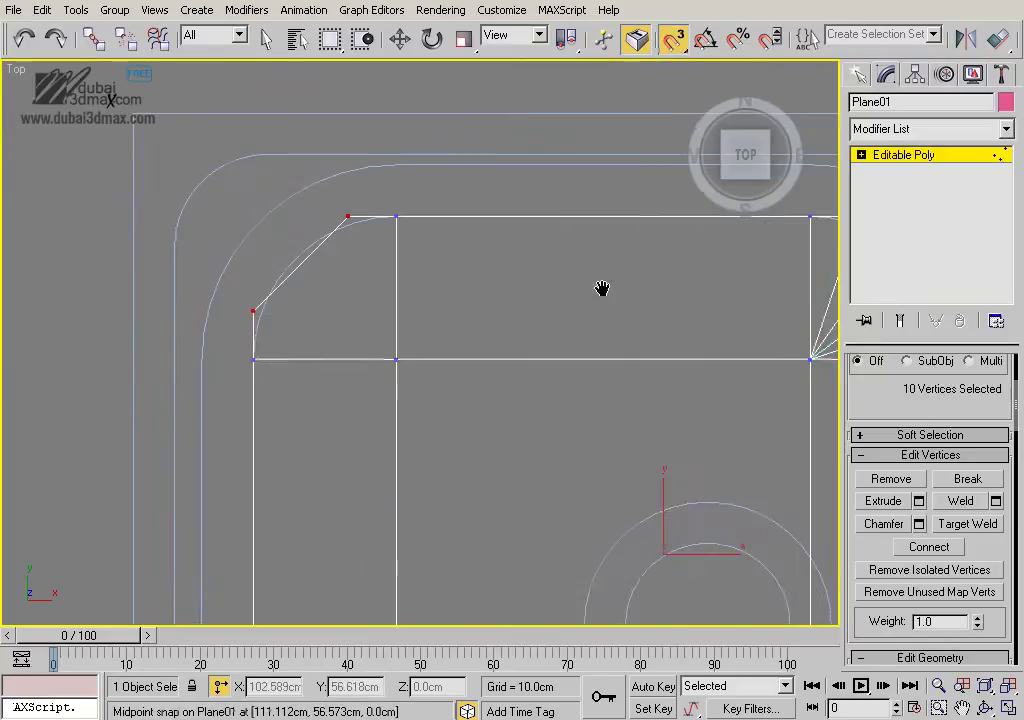
# Cut fan edges into the top-left and bottom-left corner cells along their arcs
pyautogui.click(400, 358)
pyautogui.click(400, 358)
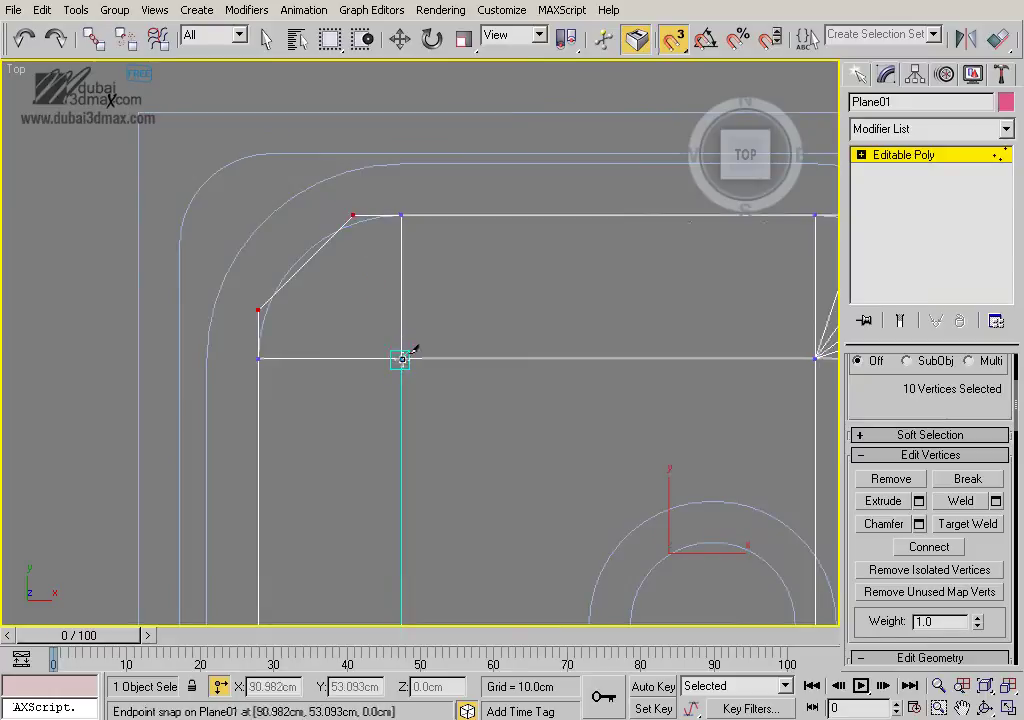
pyautogui.click(353, 214)
pyautogui.click(262, 308)
pyautogui.click(400, 358)
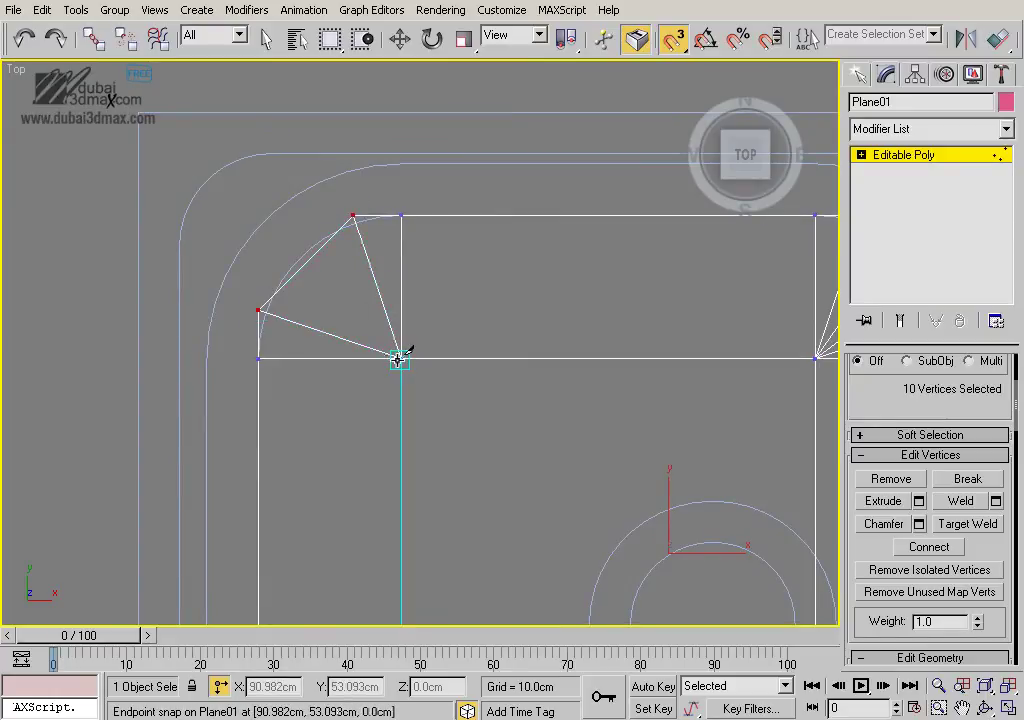
pyautogui.click(320, 247)
pyautogui.click(400, 358)
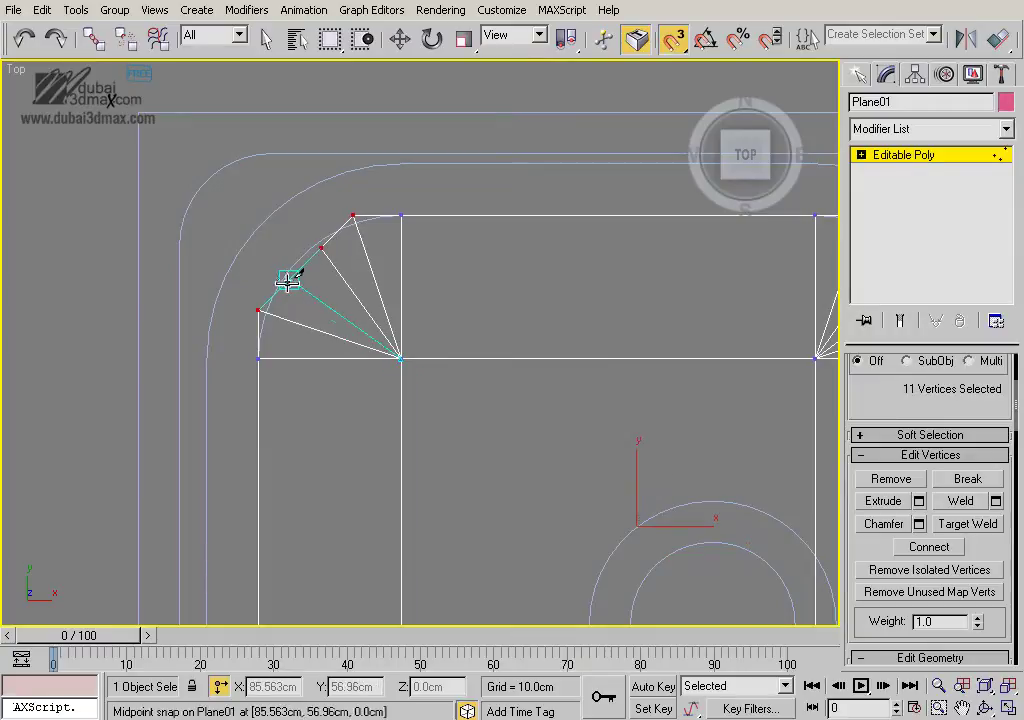
pyautogui.scroll(-4, 340, 320)
pyautogui.scroll(4, 465, 310)
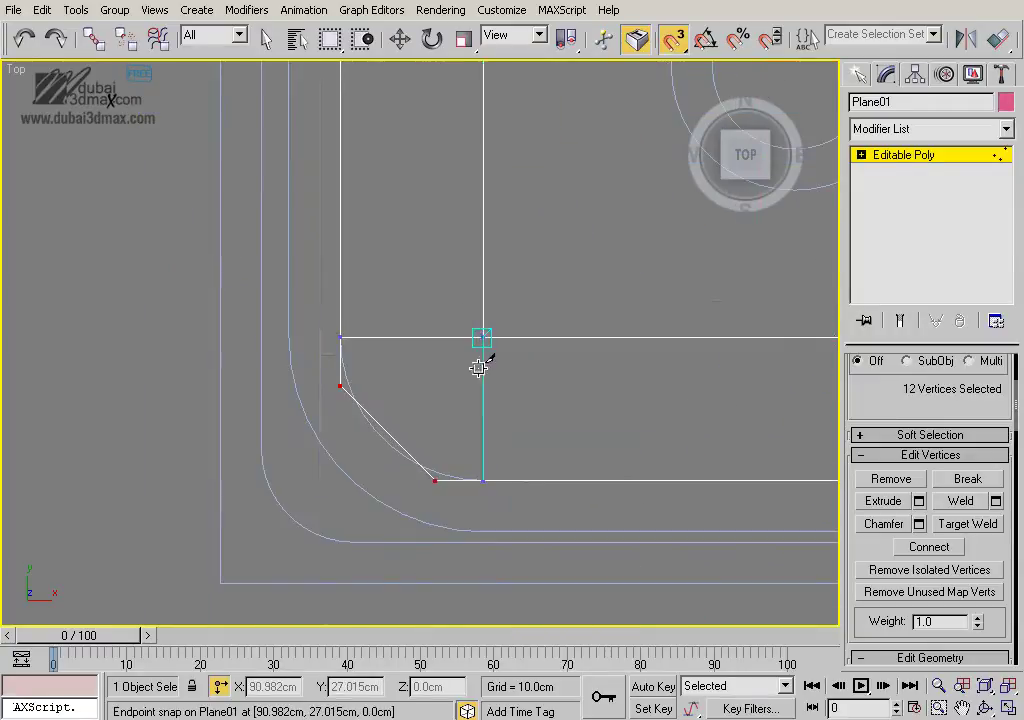
pyautogui.click(346, 385)
pyautogui.click(483, 338)
pyautogui.click(431, 482)
pyautogui.click(483, 338)
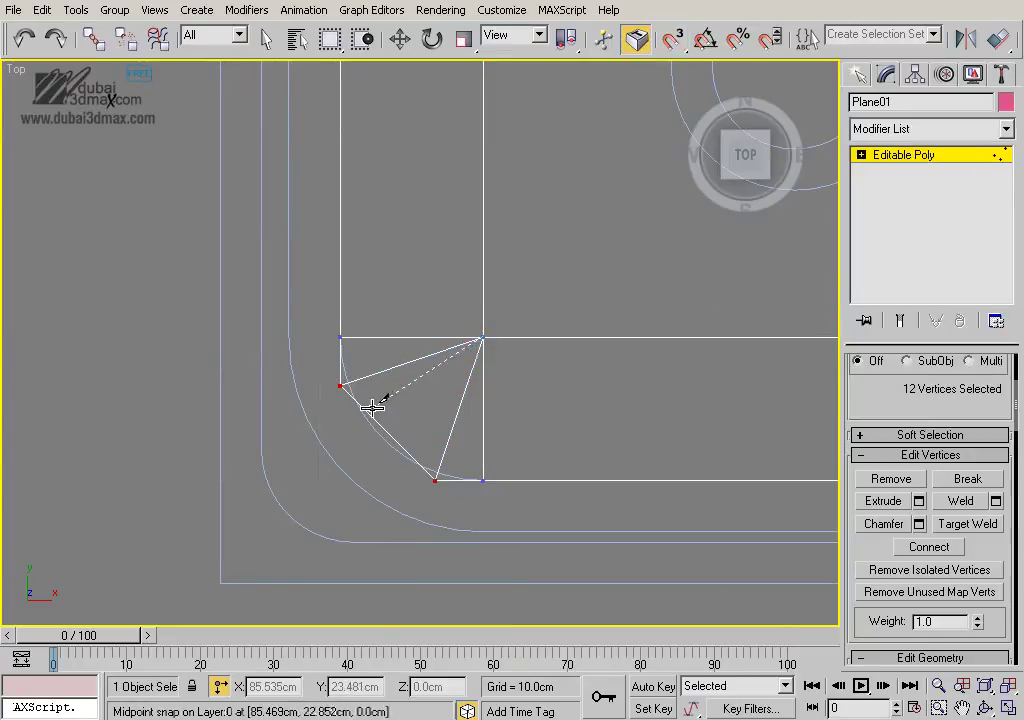
pyautogui.click(483, 338)
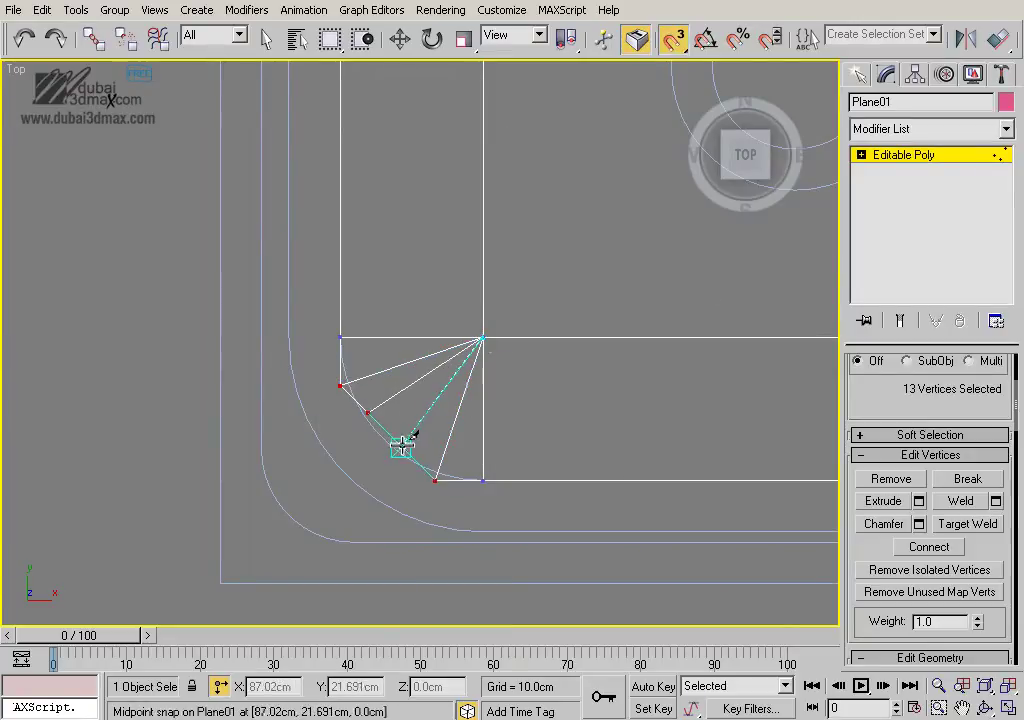
pyautogui.scroll(-2, 405, 441)
# Cut the fan edges into the bottom-right corner cell and dismiss the stray dialog
pyautogui.moveTo(521, 407); pyautogui.dragTo(533, 418, button='middle')
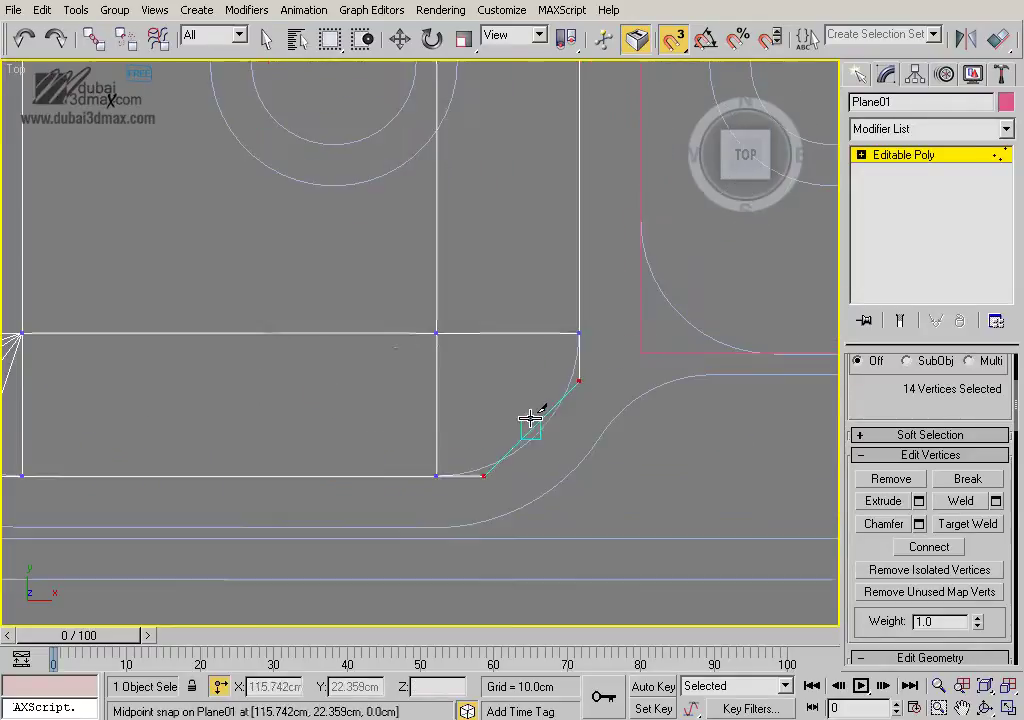
pyautogui.scroll(1, 441, 327)
pyautogui.click(443, 330)
pyautogui.click(509, 531)
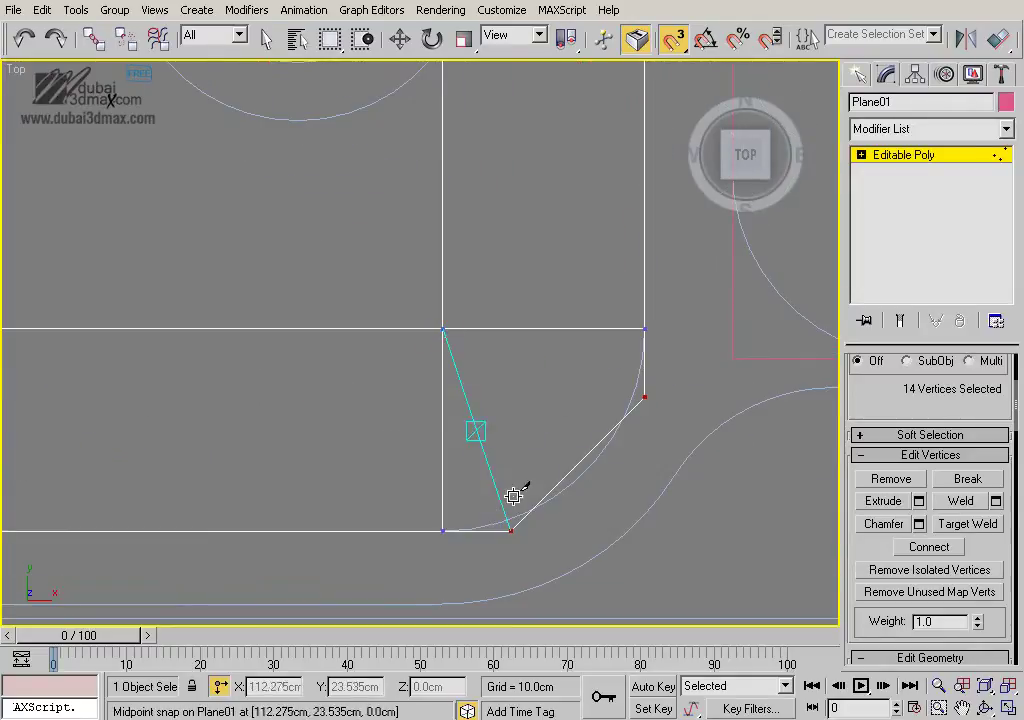
pyautogui.click(646, 393)
pyautogui.scroll(-2, 420, 340)
pyautogui.click(547, 411)
pyautogui.click(436, 333)
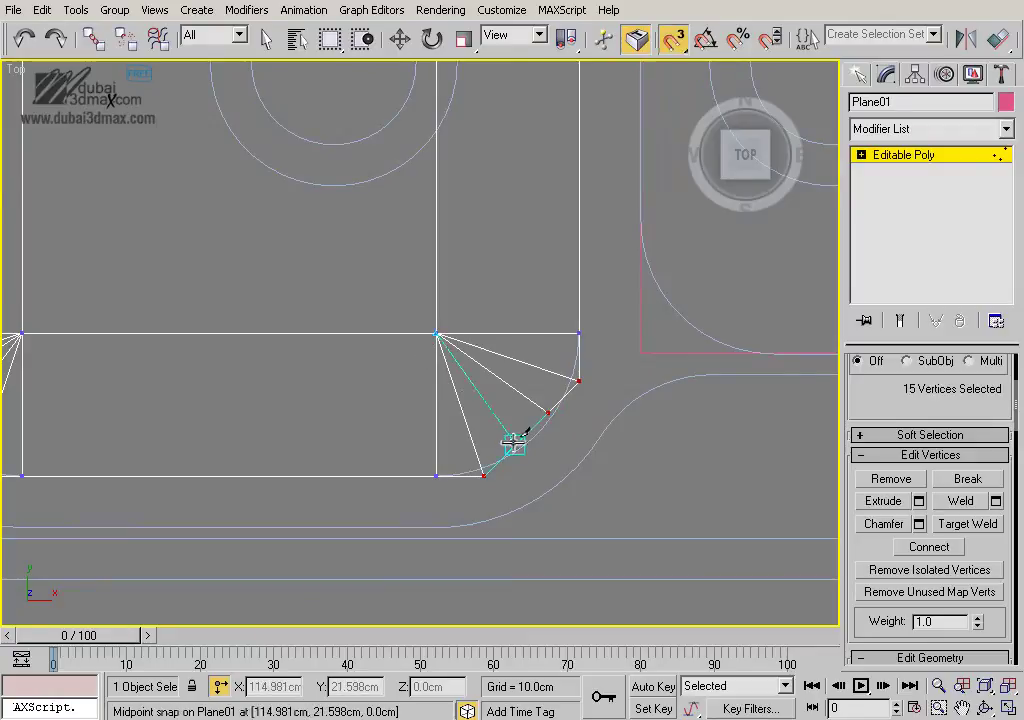
pyautogui.click(513, 443)
pyautogui.rightClick(597, 439)
pyautogui.scroll(-2, 441, 336)
pyautogui.scroll(-2, 427, 245)
pyautogui.scroll(4, 556, 302)
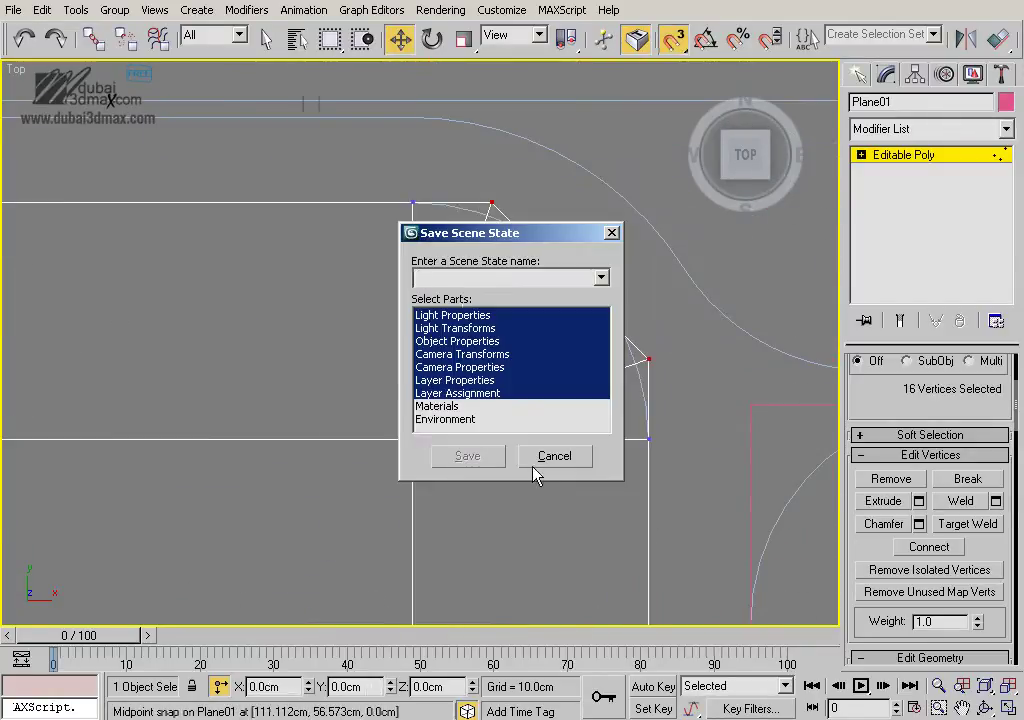
pyautogui.click(536, 460)
pyautogui.rightClick(462, 292)
pyautogui.scroll(2, 471, 327)
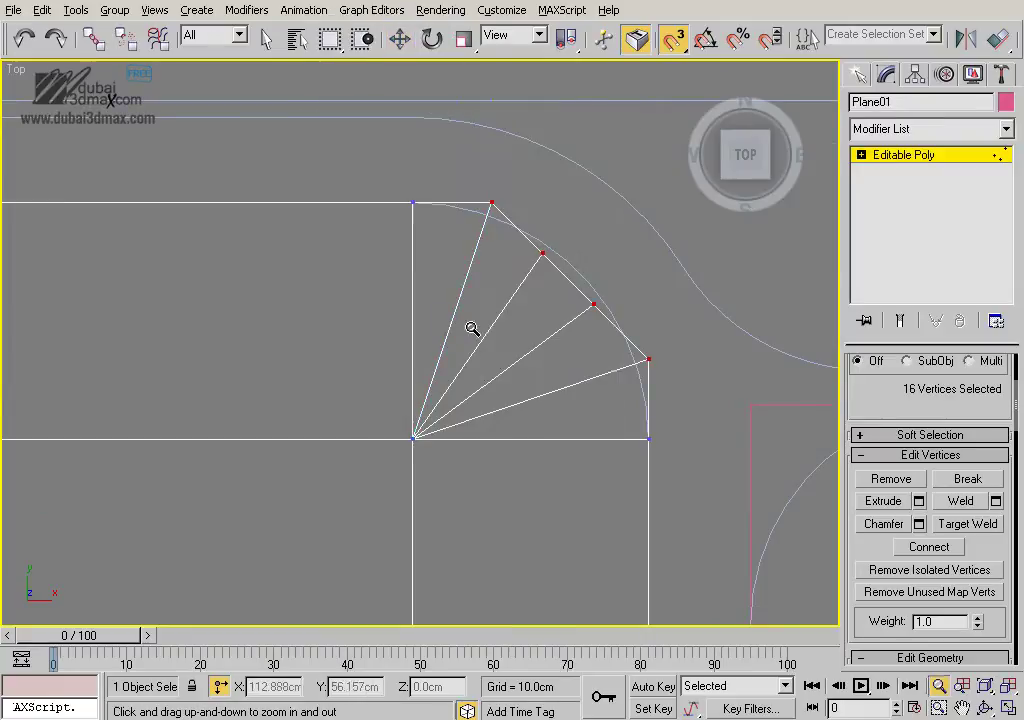
pyautogui.scroll(2, 450, 343)
# Move the first corner's chamfer and fan vertices onto the rounded reference outline
pyautogui.moveTo(516, 169); pyautogui.dragTo(498, 150)
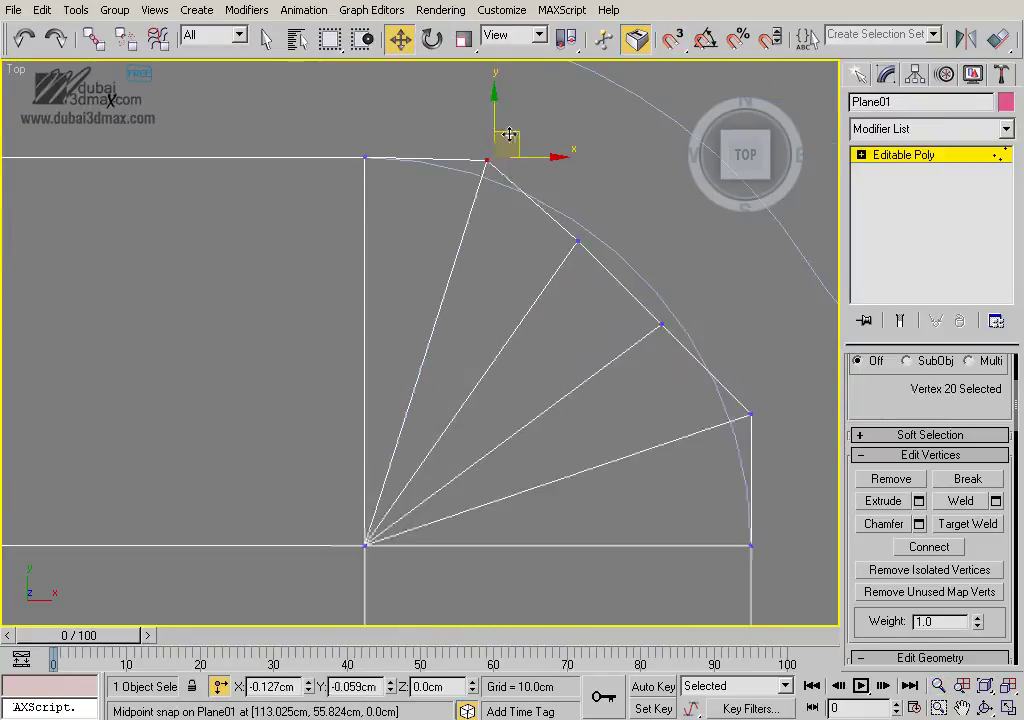
pyautogui.moveTo(575, 239); pyautogui.dragTo(584, 229)
pyautogui.moveTo(651, 330); pyautogui.dragTo(590, 283, button='middle')
pyautogui.moveTo(600, 277); pyautogui.dragTo(610, 268)
pyautogui.moveTo(692, 370); pyautogui.dragTo(677, 386)
pyautogui.scroll(-5, 633, 347)
pyautogui.scroll(3, 480, 333)
pyautogui.scroll(2, 383, 243)
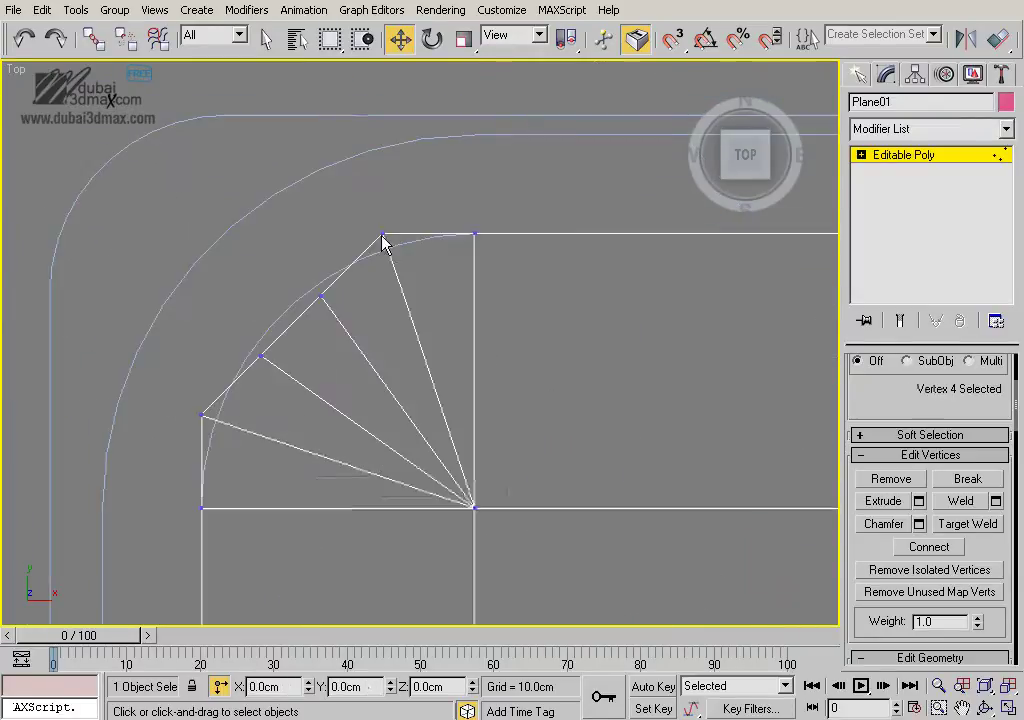
# Align the top-left corner's fan vertices along its reference arc
pyautogui.moveTo(381, 234); pyautogui.dragTo(389, 219)
pyautogui.moveTo(334, 262); pyautogui.dragTo(494, 258, button='middle')
pyautogui.moveTo(487, 258); pyautogui.dragTo(480, 249)
pyautogui.moveTo(430, 317); pyautogui.dragTo(423, 311)
pyautogui.moveTo(428, 347); pyautogui.dragTo(476, 243, button='middle')
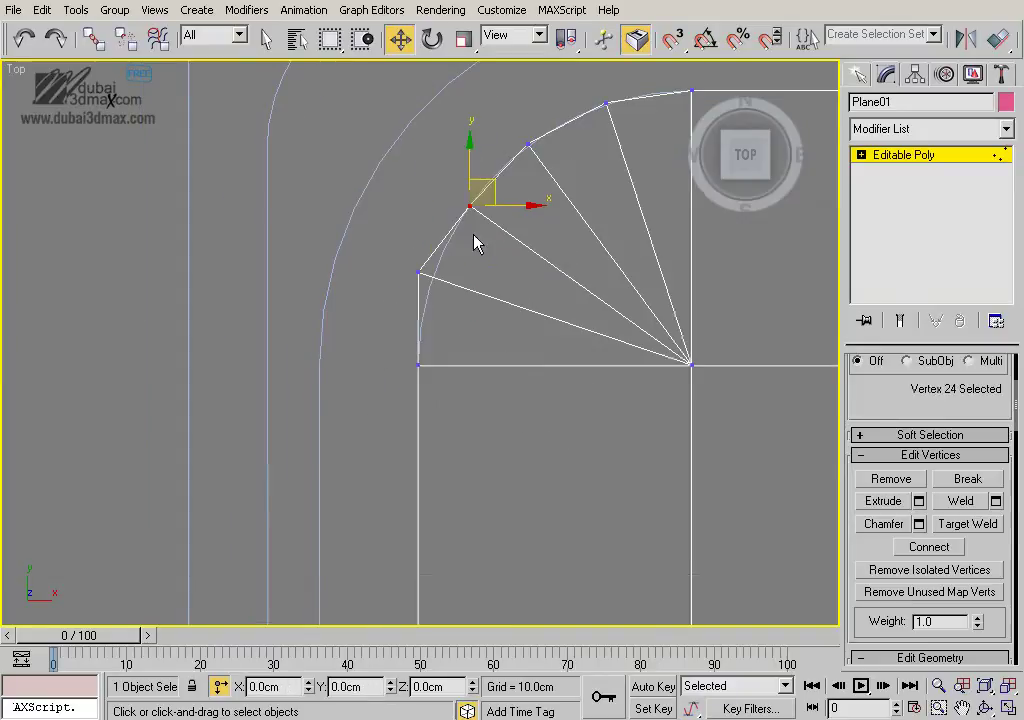
pyautogui.moveTo(419, 274); pyautogui.dragTo(430, 277)
pyautogui.scroll(-5, 309, 210)
pyautogui.moveTo(309, 210)
pyautogui.mouseDown(button='middle')
pyautogui.moveTo(450, 346)
pyautogui.moveTo(416, 248)
pyautogui.mouseUp(button='middle')
pyautogui.scroll(3, 450, 346)
pyautogui.scroll(2, 494, 368)
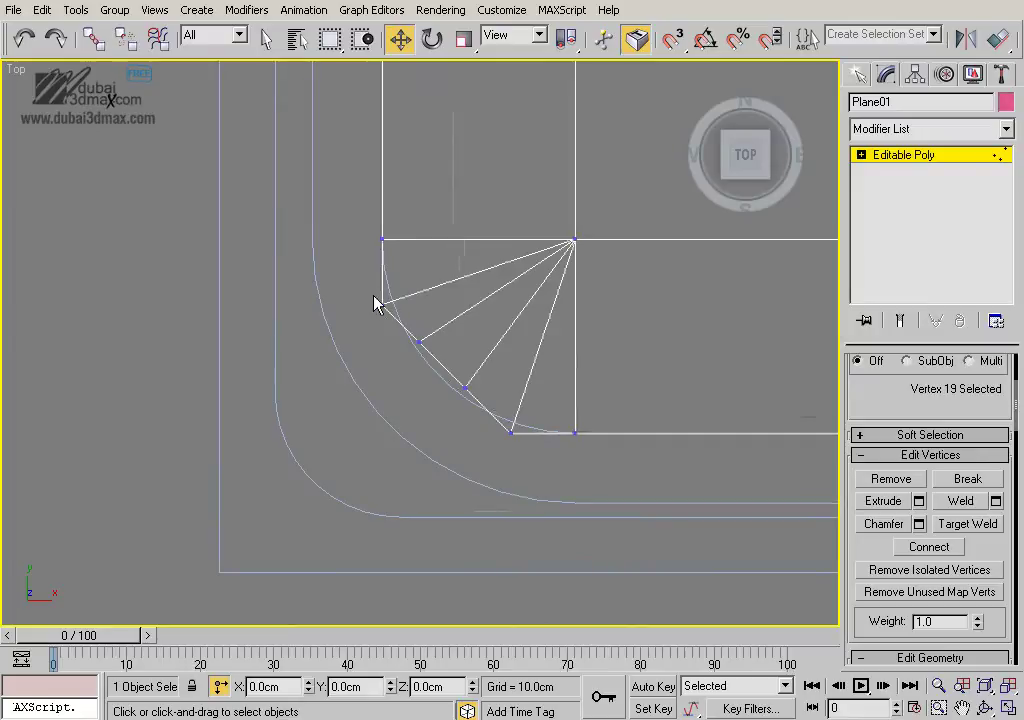
# Shift the bottom-left corner's fan vertices onto the rounded curve
pyautogui.moveTo(382, 300); pyautogui.dragTo(390, 298)
pyautogui.moveTo(419, 342); pyautogui.dragTo(413, 347)
pyautogui.moveTo(465, 387); pyautogui.dragTo(462, 390)
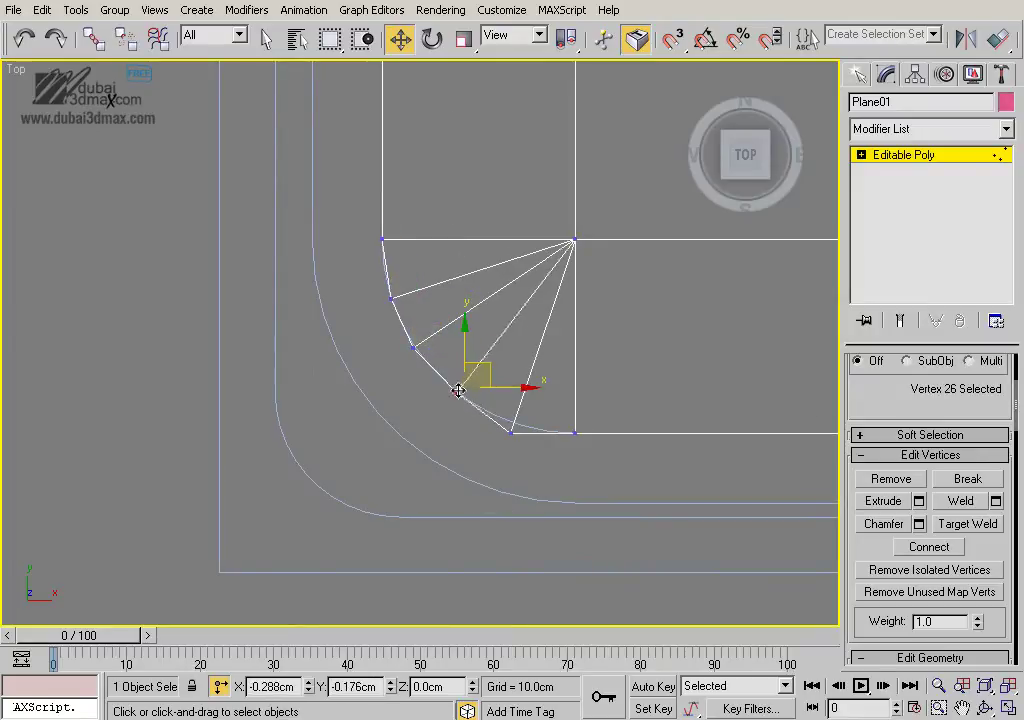
pyautogui.moveTo(511, 432); pyautogui.dragTo(514, 430)
# Align the bottom-right corner's fan vertices to the arc, then frame the whole sink in top view
pyautogui.moveTo(361, 354); pyautogui.dragTo(418, 343, button='middle')
pyautogui.scroll(4, 418, 343)
pyautogui.moveTo(502, 416); pyautogui.dragTo(503, 410)
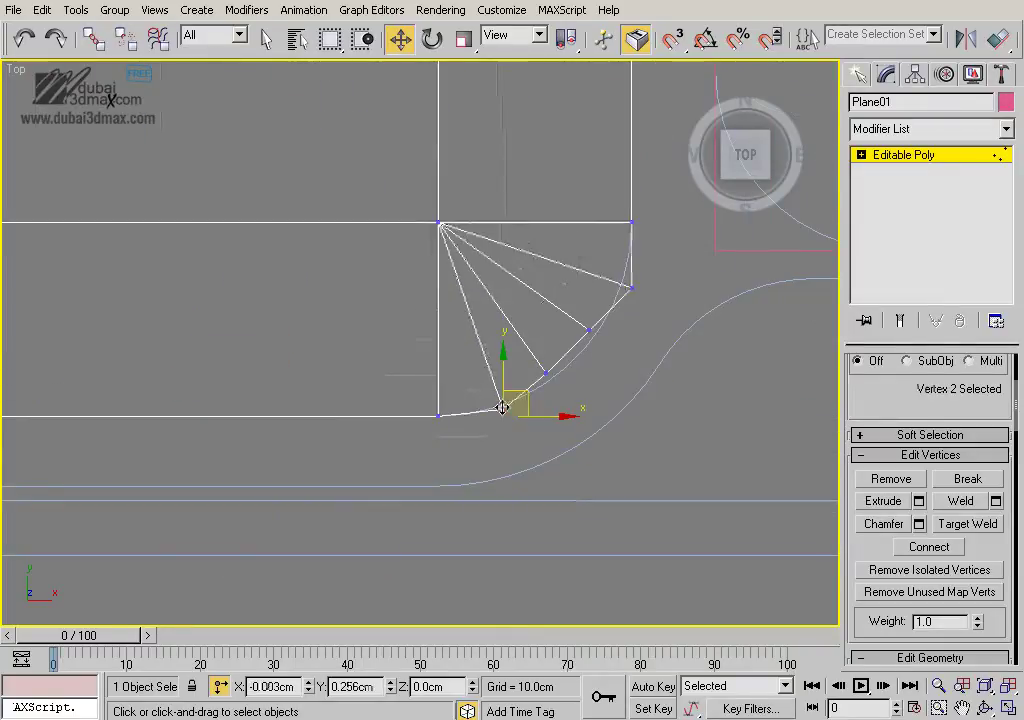
pyautogui.moveTo(545, 373); pyautogui.dragTo(548, 378)
pyautogui.moveTo(548, 378); pyautogui.dragTo(485, 400, button='middle')
pyautogui.scroll(2, 485, 400)
pyautogui.moveTo(544, 373)
pyautogui.mouseDown()
pyautogui.moveTo(553, 366)
pyautogui.moveTo(560, 387)
pyautogui.mouseUp()
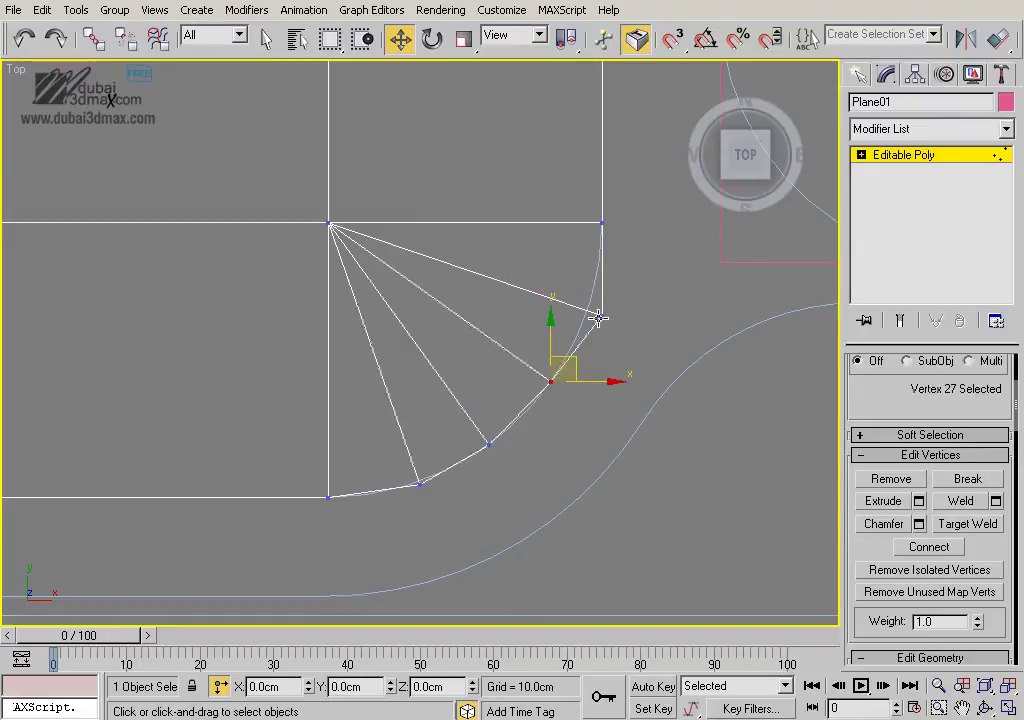
pyautogui.moveTo(598, 318); pyautogui.dragTo(590, 299)
pyautogui.scroll(-5, 583, 322)
pyautogui.scroll(-2, 480, 338)
pyautogui.moveTo(480, 338); pyautogui.dragTo(659, 361, button='middle')
# Convert the small middle plane Plane02 to an Editable Poly
pyautogui.click(907, 160)
pyautogui.scroll(2, 605, 270)
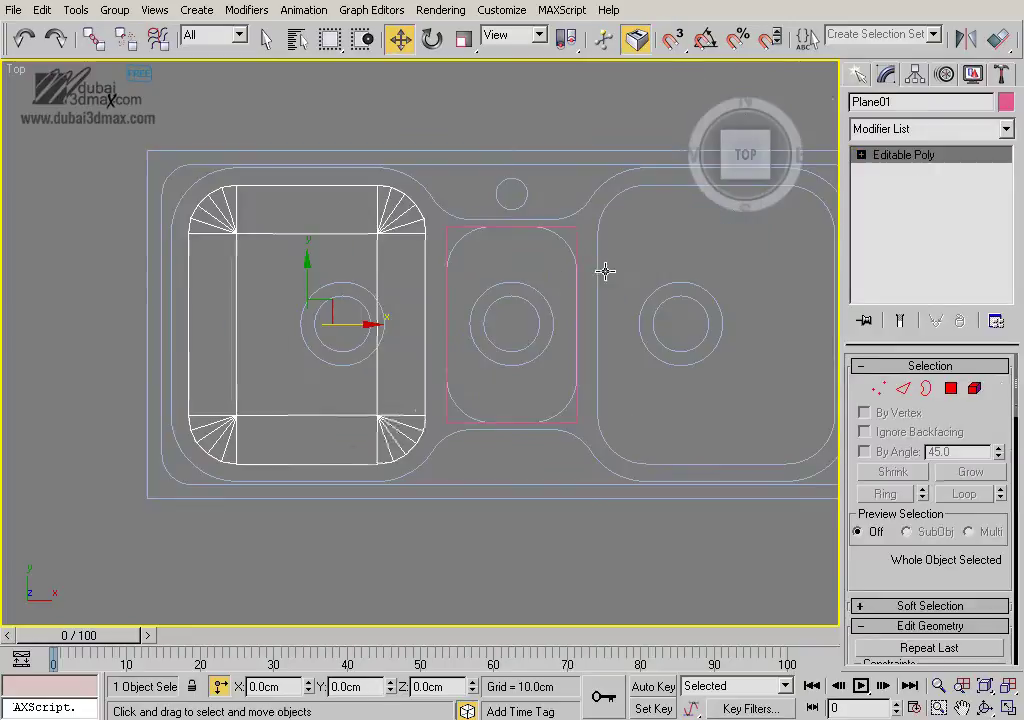
pyautogui.click(578, 248)
pyautogui.scroll(3, 578, 245)
pyautogui.rightClick(494, 256)
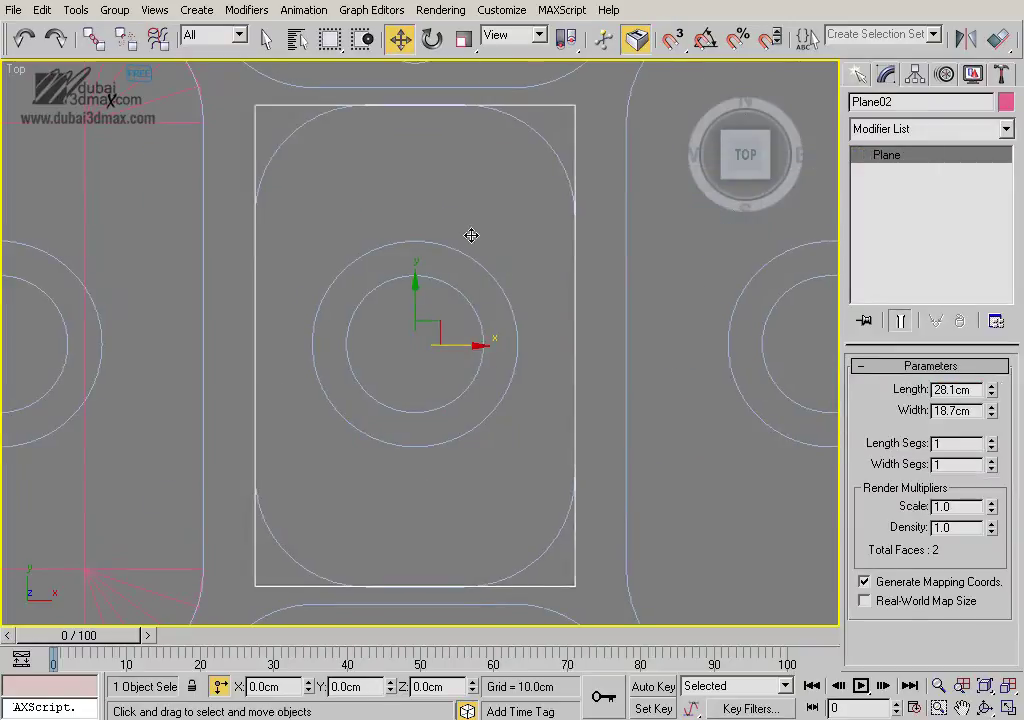
pyautogui.rightClick(500, 234)
pyautogui.click(690, 424)
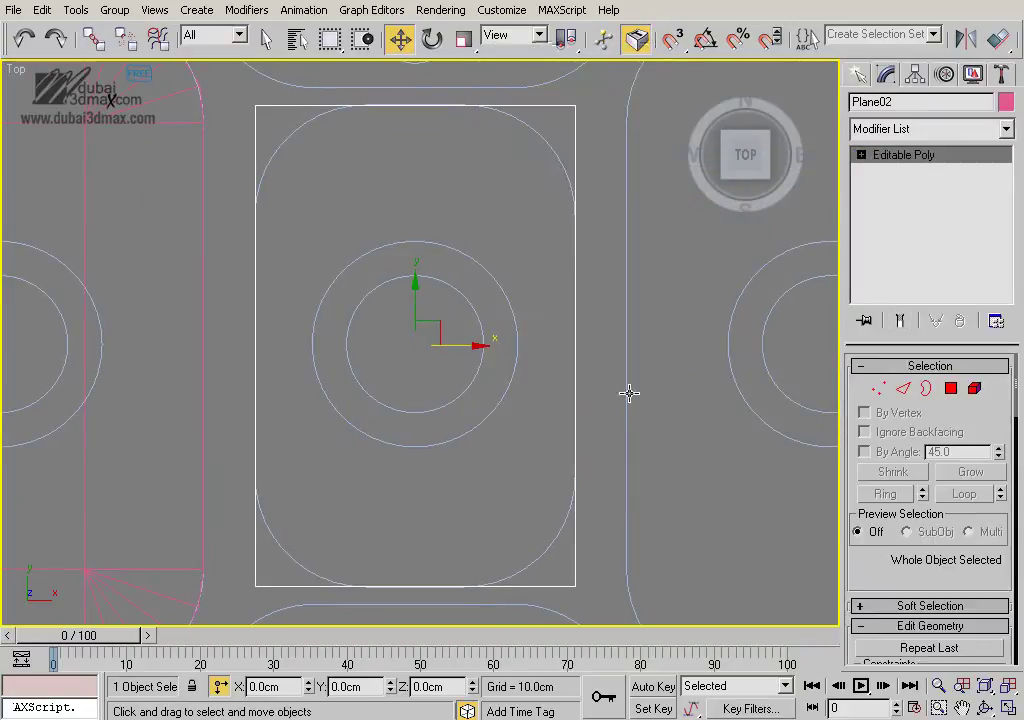
# Connect the plane's left and right edges with 2 segments at Pinch 37
pyautogui.press('2')
pyautogui.moveTo(155, 285); pyautogui.dragTo(797, 491)
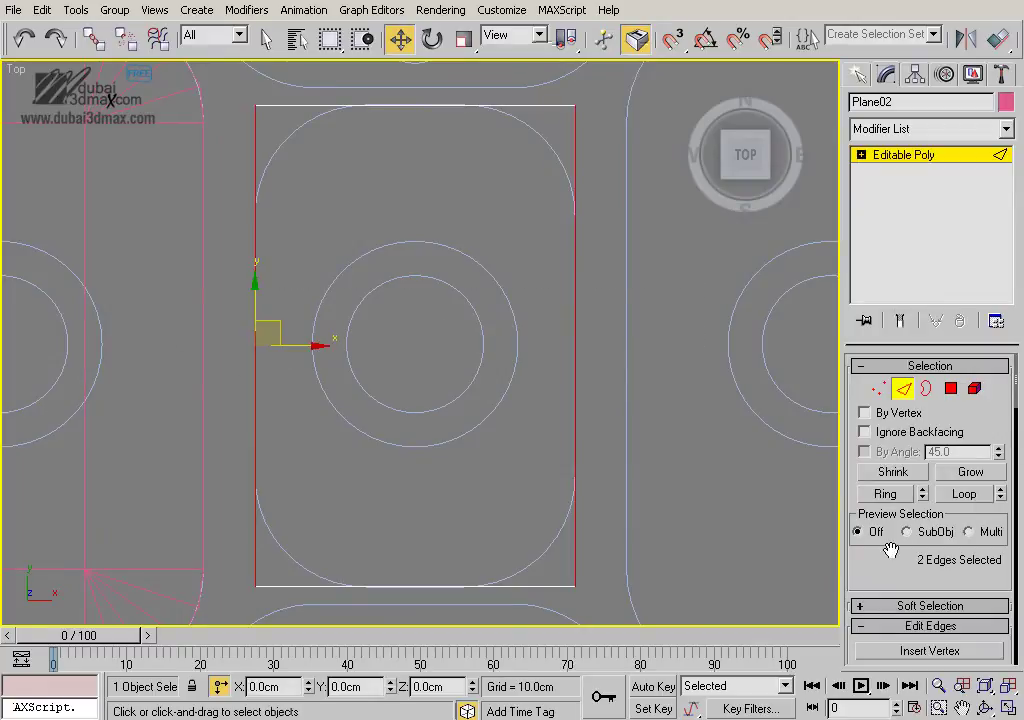
pyautogui.scroll(-3, 890, 550)
pyautogui.click(993, 595)
pyautogui.scroll(4, 530, 354)
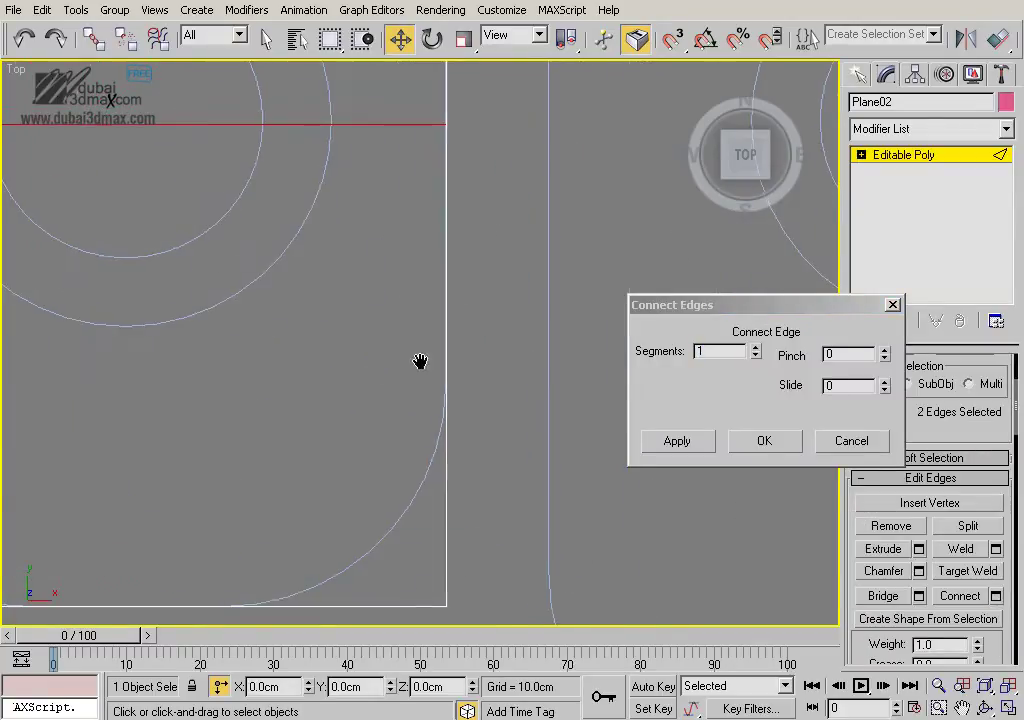
pyautogui.click(755, 347)
pyautogui.moveTo(886, 355); pyautogui.dragTo(886, 277)
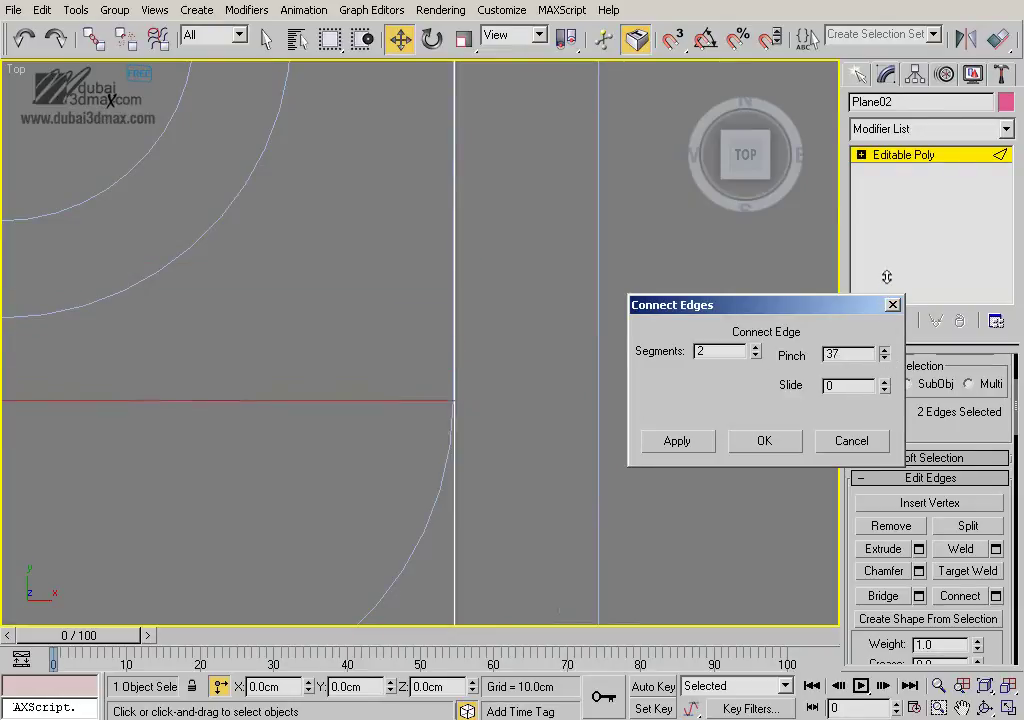
pyautogui.click(884, 358)
pyautogui.click(766, 441)
# Connect the four horizontal edges with 2 segments, spread toward the rounded ends
pyautogui.scroll(-3, 711, 400)
pyautogui.scroll(-2, 645, 408)
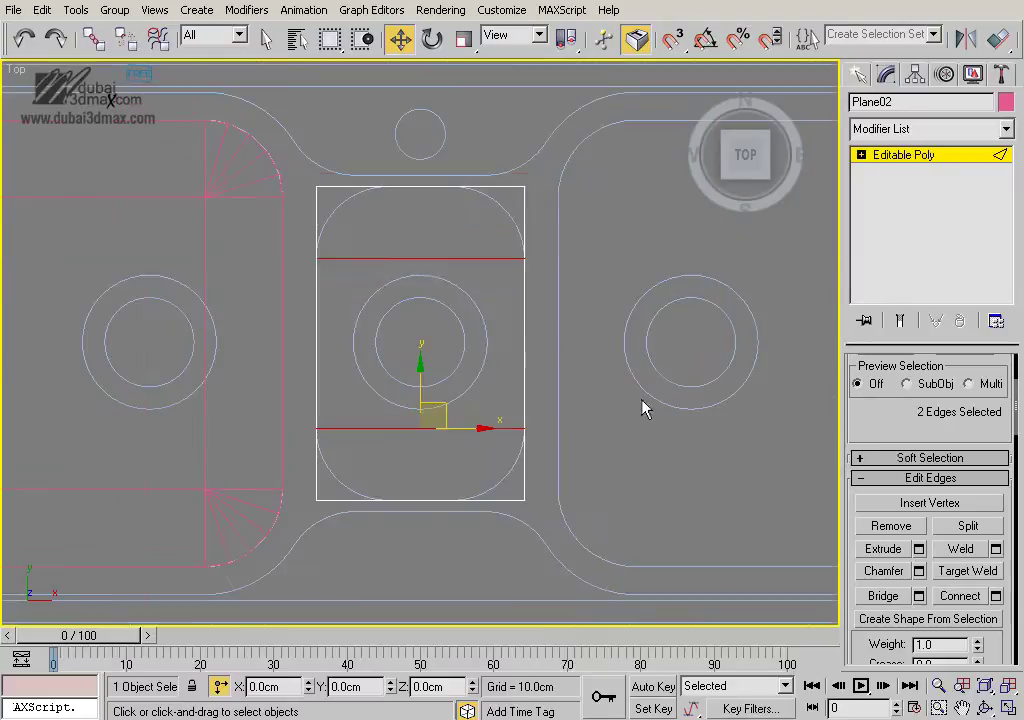
pyautogui.hotkey('alt', 'r')
pyautogui.click(582, 480)
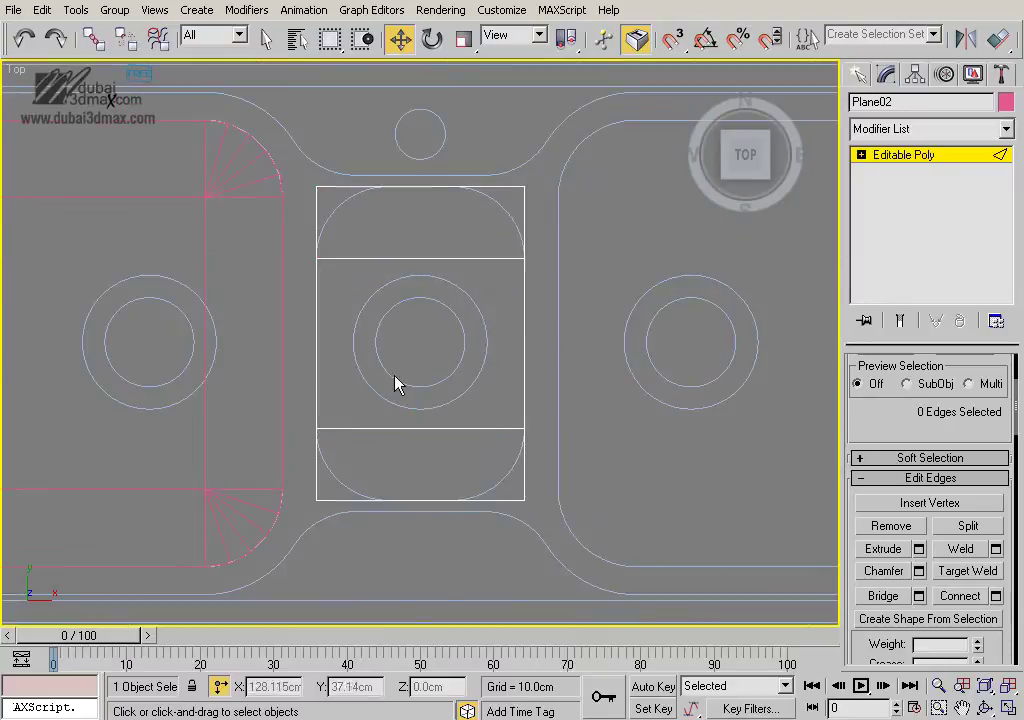
pyautogui.moveTo(388, 643); pyautogui.dragTo(390, 640)
pyautogui.click(997, 598)
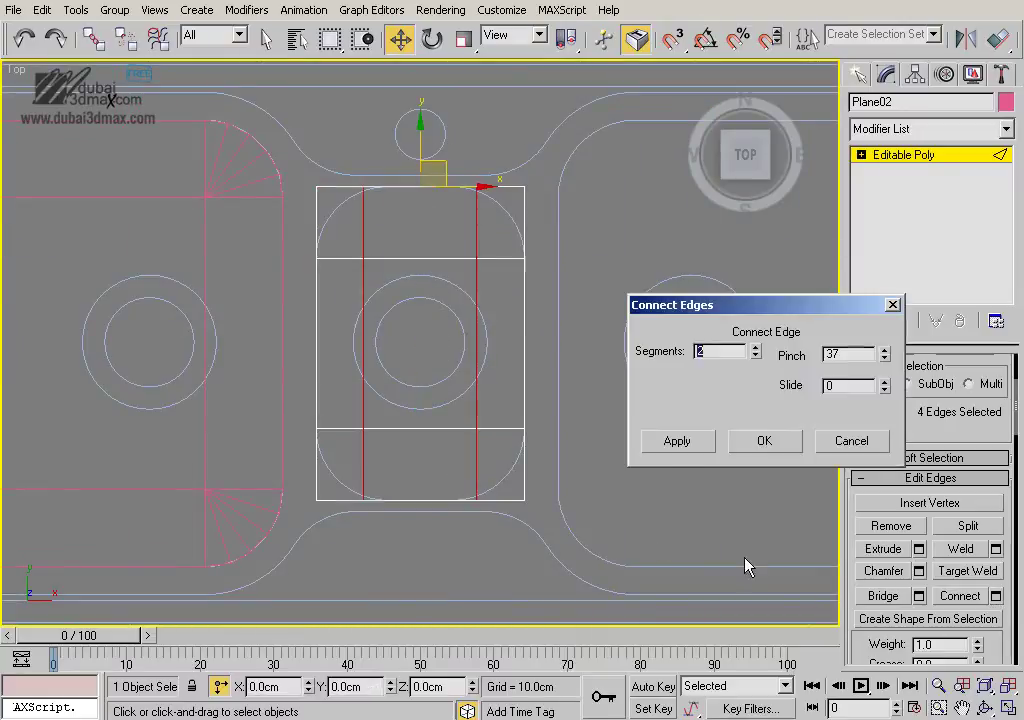
pyautogui.scroll(2, 441, 320)
pyautogui.scroll(3, 441, 320)
pyautogui.moveTo(884, 358); pyautogui.dragTo(884, 425)
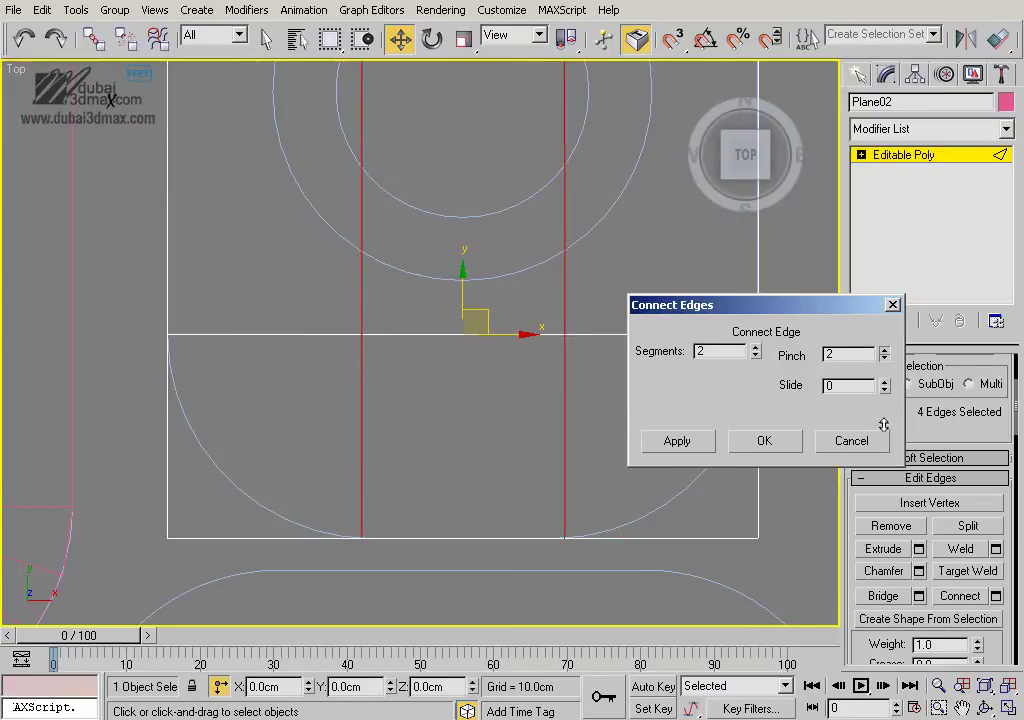
pyautogui.click(795, 430)
pyautogui.scroll(-2, 632, 432)
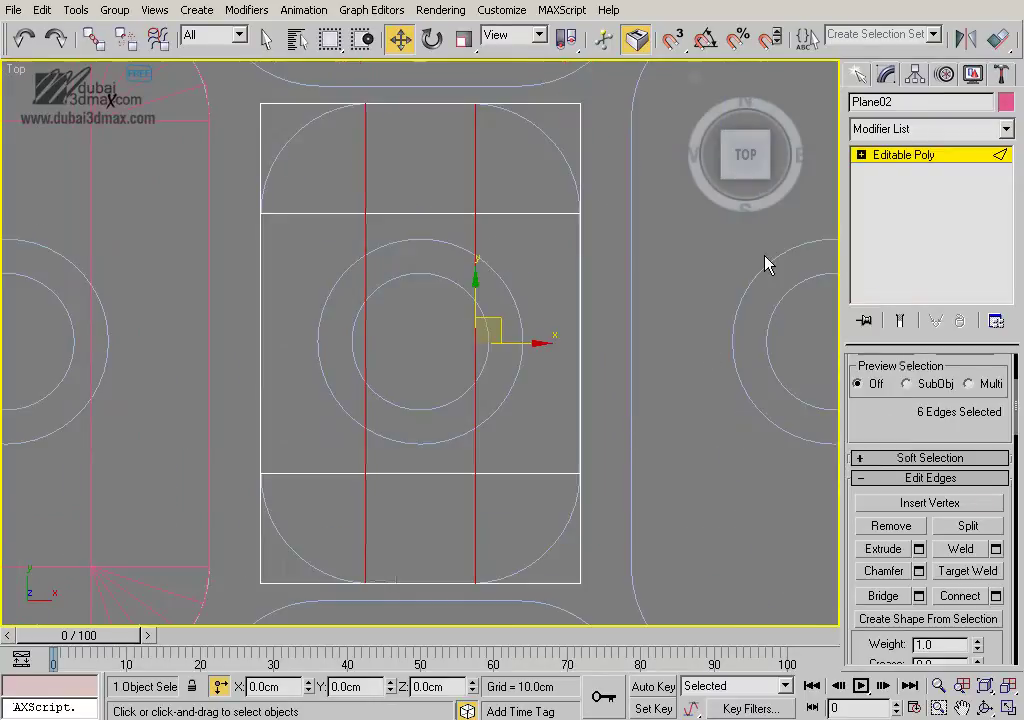
# Switch to Vertex level and select the plane's corner vertices
pyautogui.press('1')
pyautogui.moveTo(555, 83); pyautogui.dragTo(585, 120)
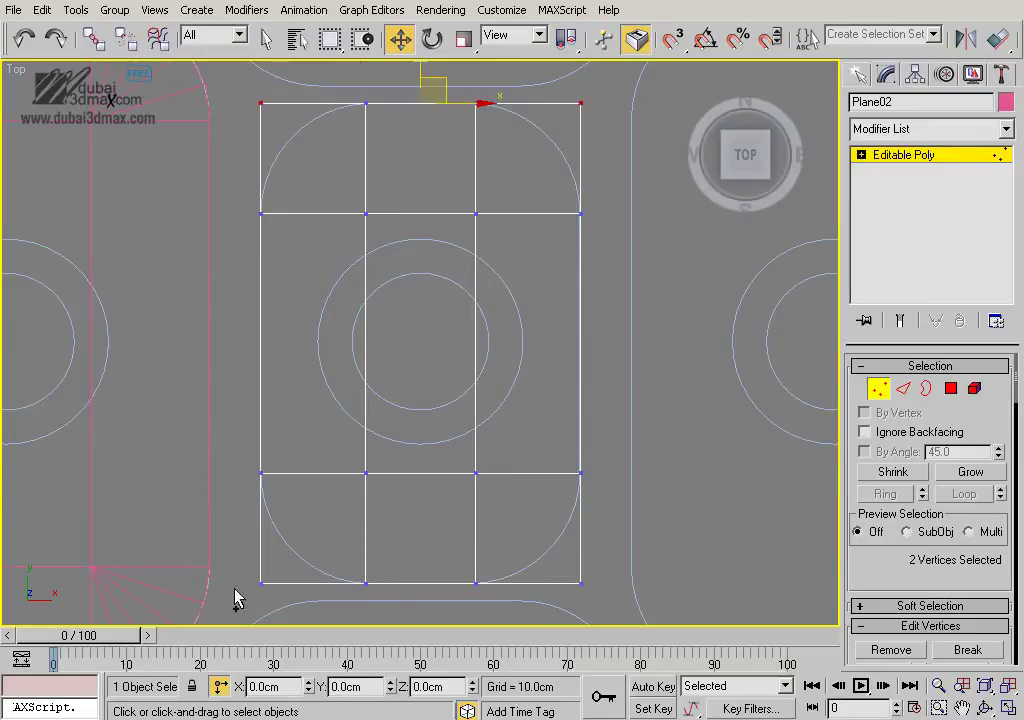
pyautogui.moveTo(604, 559); pyautogui.dragTo(599, 477, button='middle')
# Chamfer the middle plane's four corner vertices by 4.27cm
pyautogui.scroll(-5, 985, 560)
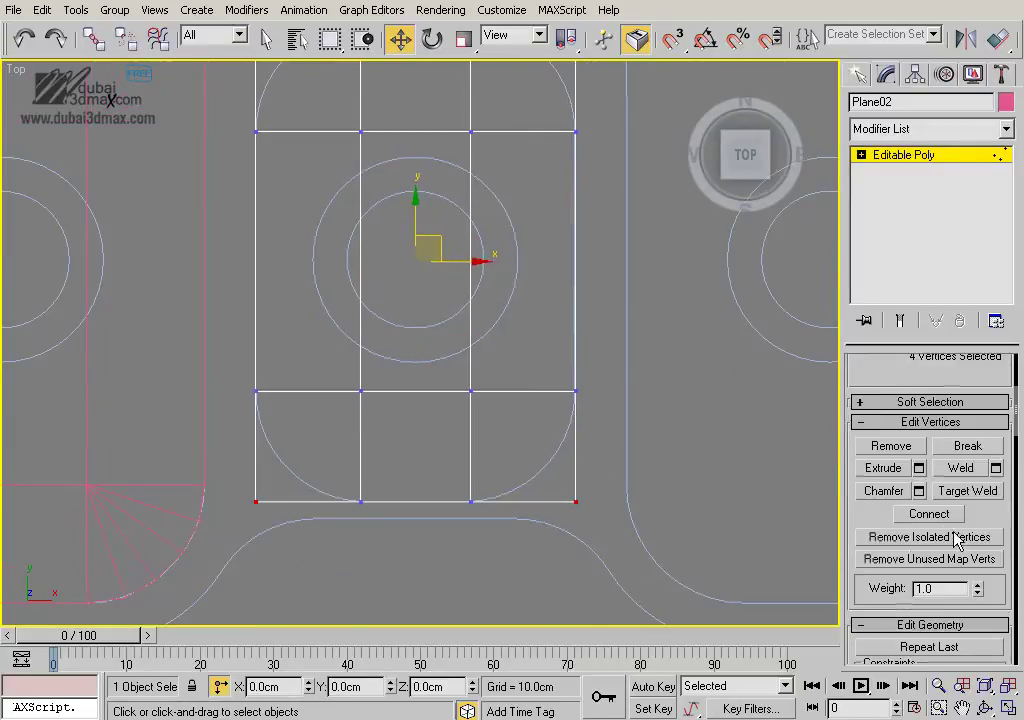
pyautogui.click(919, 490)
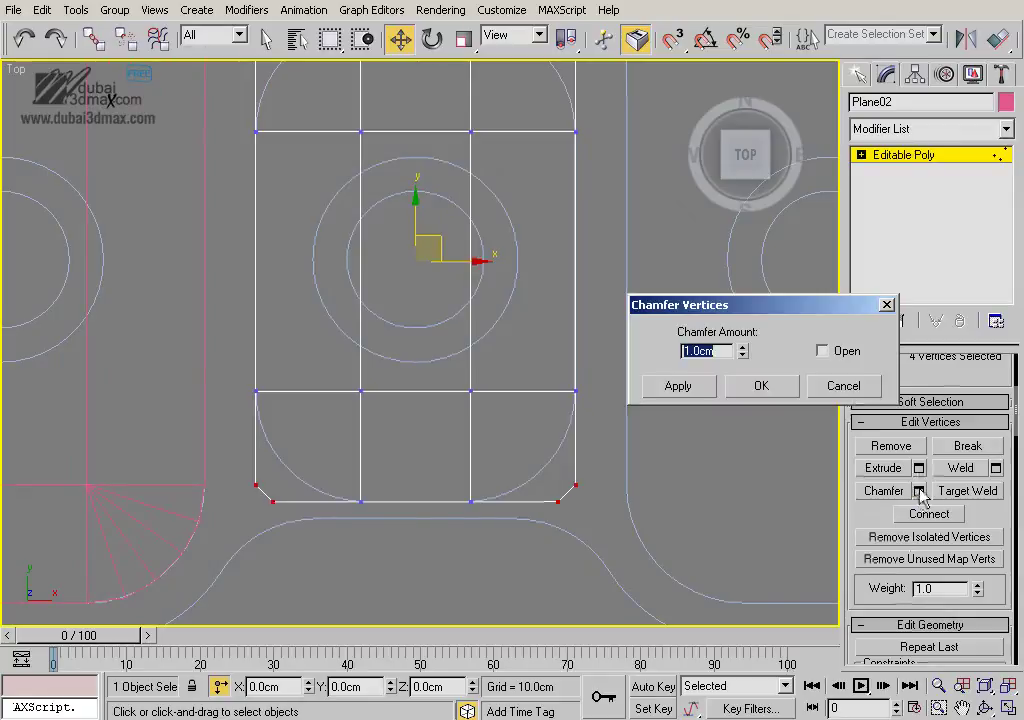
pyautogui.moveTo(776, 127); pyautogui.dragTo(779, 22)
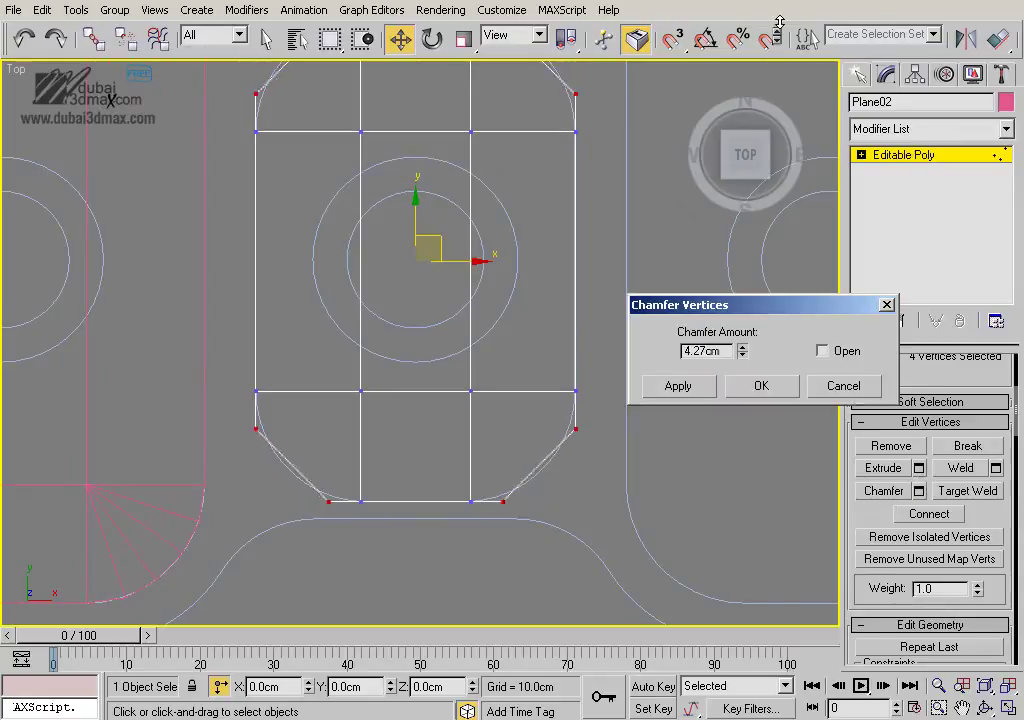
pyautogui.click(752, 396)
# Cut fan edges from the inner vertex to the lower-right corner arc, with snapping on
pyautogui.moveTo(505, 431); pyautogui.dragTo(496, 409, button='middle')
pyautogui.scroll(2, 493, 402)
pyautogui.rightClick(493, 402)
pyautogui.click(470, 222)
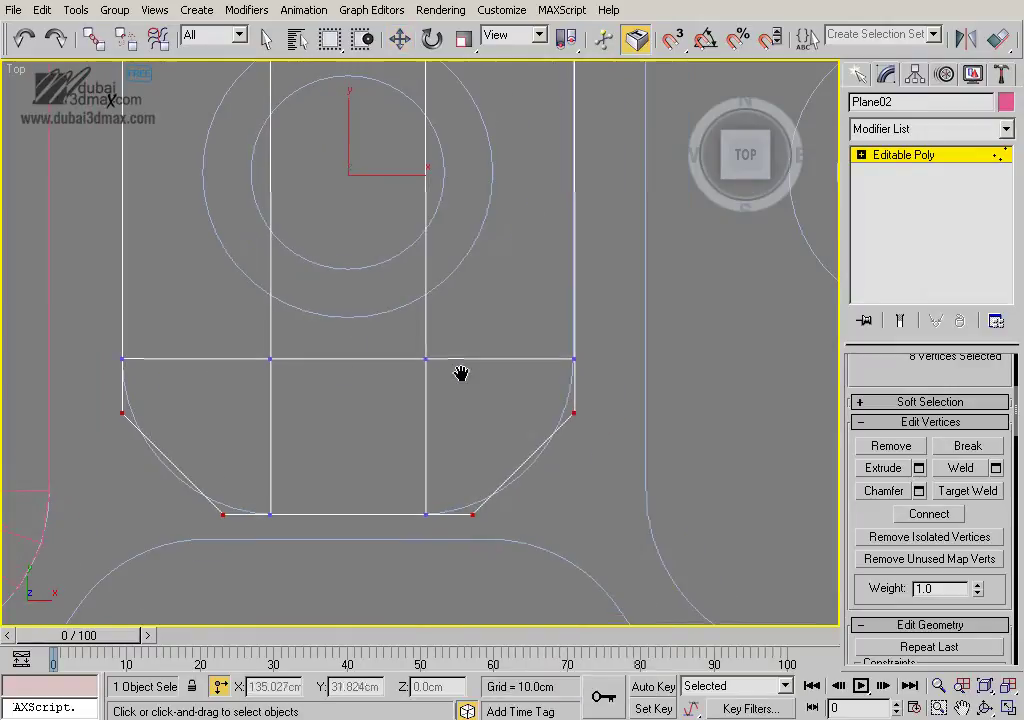
pyautogui.click(427, 359)
pyautogui.click(573, 411)
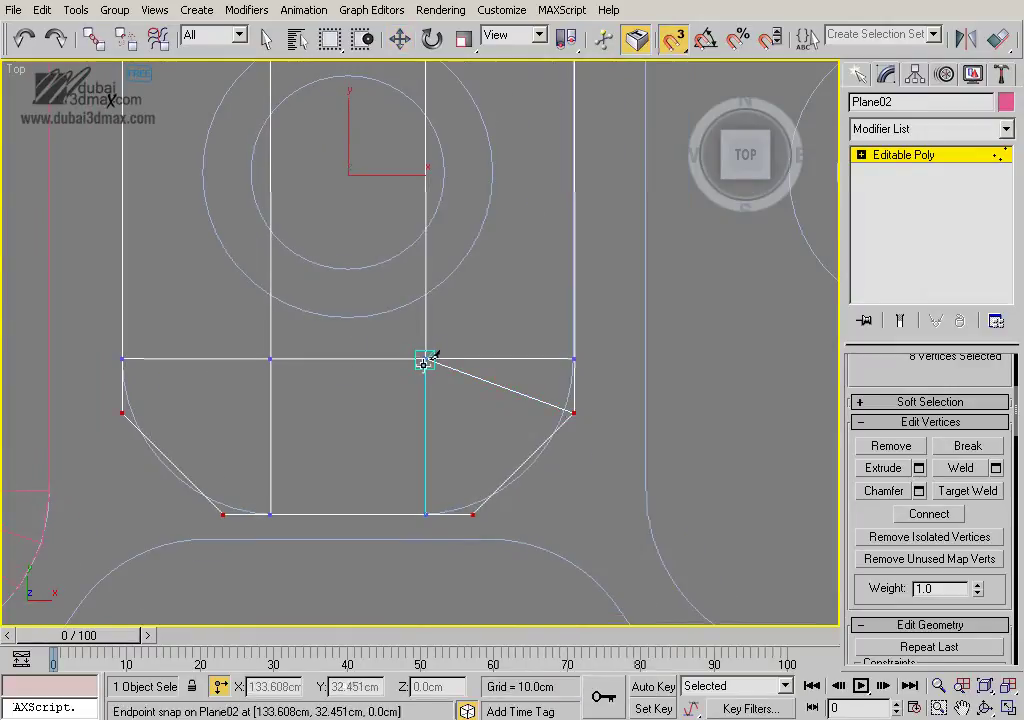
pyautogui.click(472, 513)
pyautogui.click(427, 359)
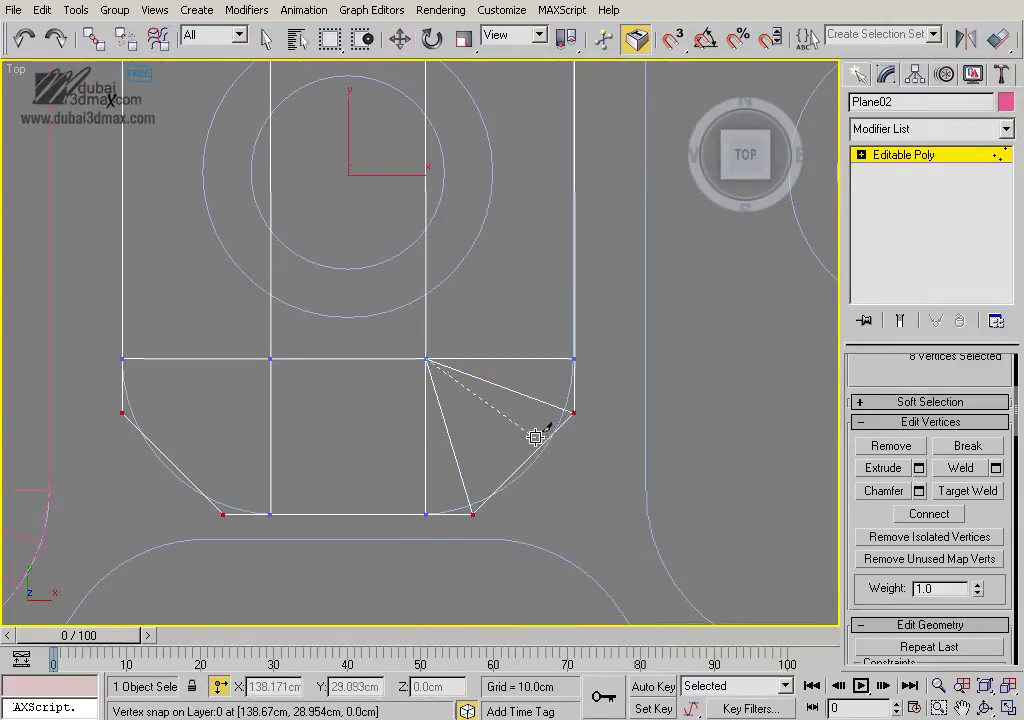
pyautogui.click(538, 441)
pyautogui.press('s')
pyautogui.click(427, 359)
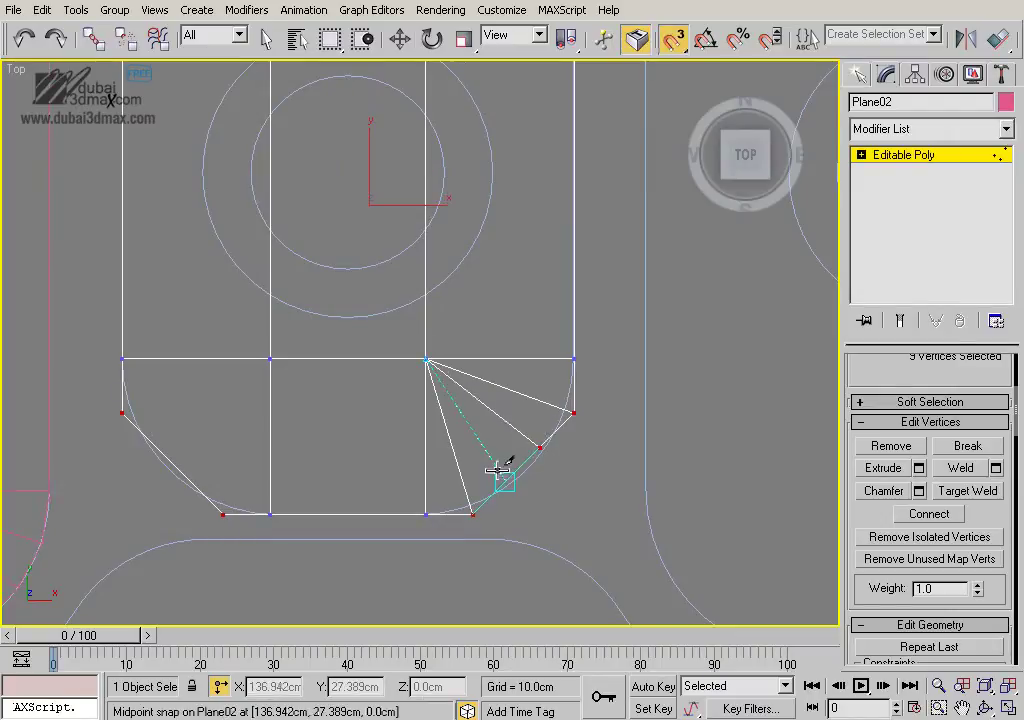
pyautogui.click(507, 479)
# Cut fan edges from the lower-left inner vertex to its corner arc
pyautogui.moveTo(269, 359); pyautogui.dragTo(491, 359, button='middle')
pyautogui.click(491, 357)
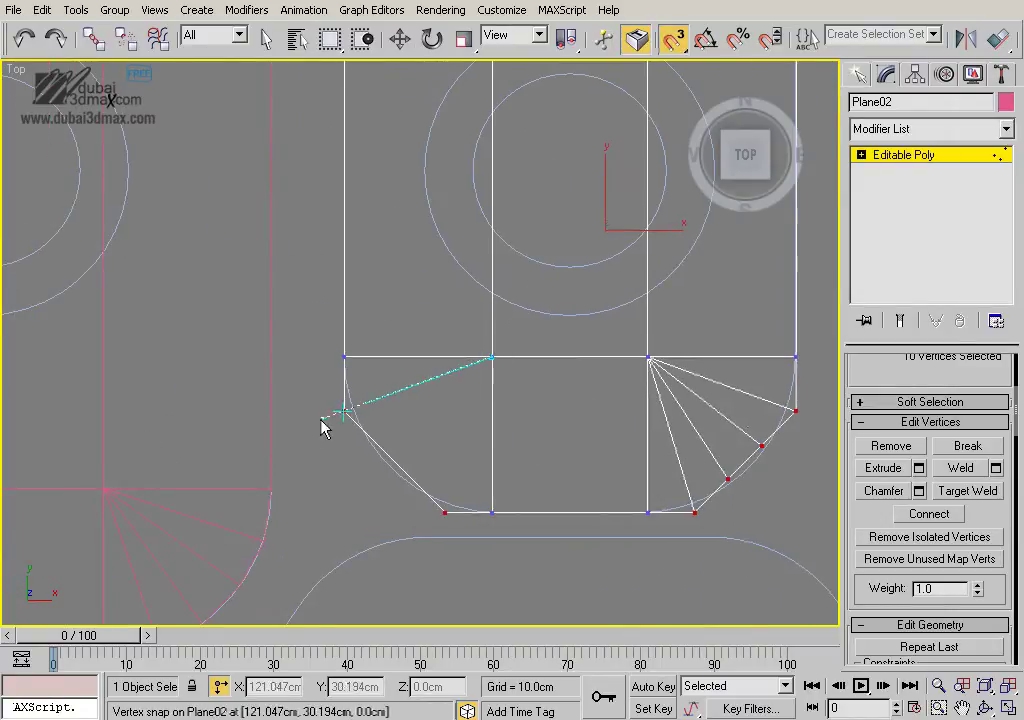
pyautogui.click(343, 411)
pyautogui.click(491, 357)
pyautogui.click(444, 512)
pyautogui.click(491, 357)
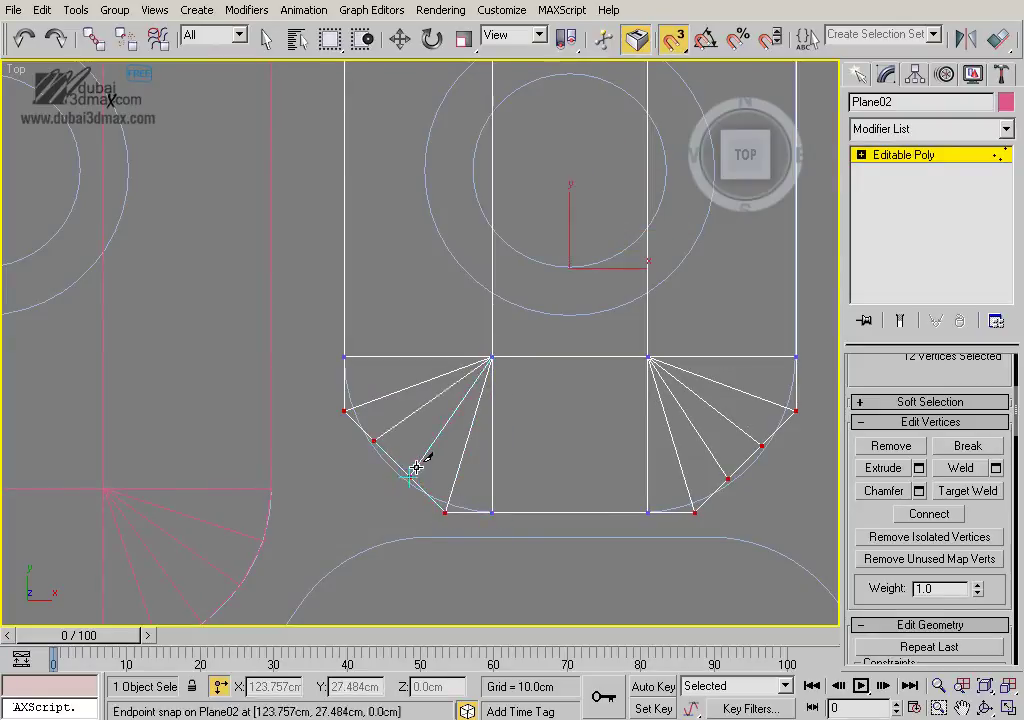
# Cut a fan edge from the upper-left inner vertex to its arc midpoint
pyautogui.scroll(-3, 416, 468)
pyautogui.moveTo(457, 377); pyautogui.dragTo(442, 481, button='middle')
pyautogui.scroll(3, 442, 481)
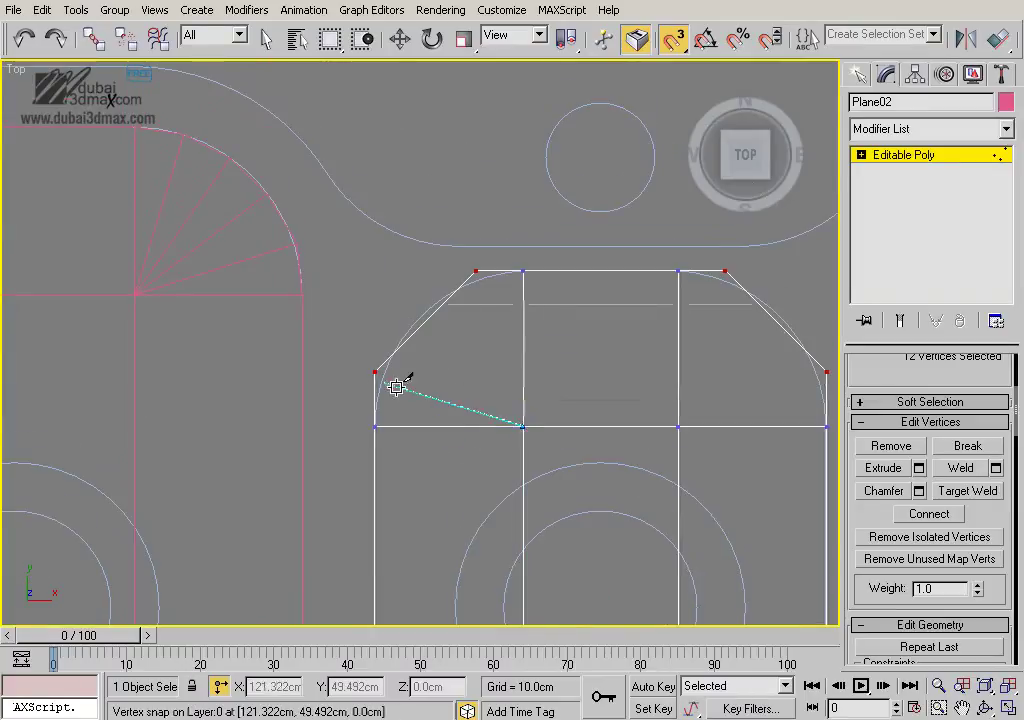
pyautogui.click(522, 423)
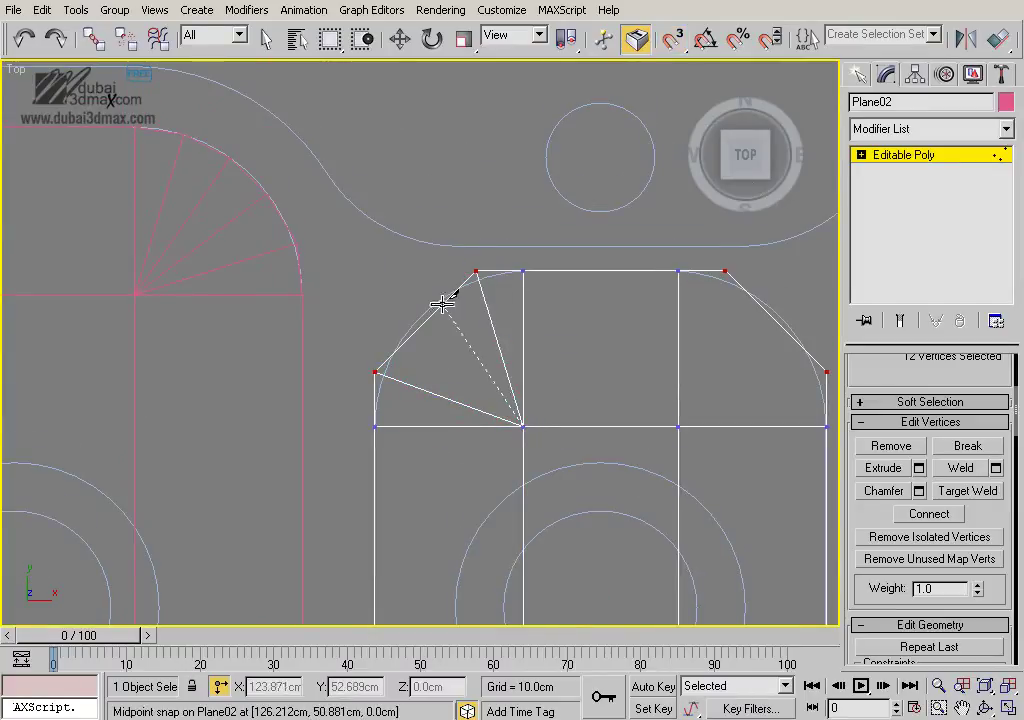
pyautogui.click(408, 338)
# Cut four fan edges from the upper-right inner vertex across its corner arc, then exit Cut
pyautogui.moveTo(637, 414); pyautogui.dragTo(446, 407, button='middle')
pyautogui.click(466, 427)
pyautogui.click(510, 283)
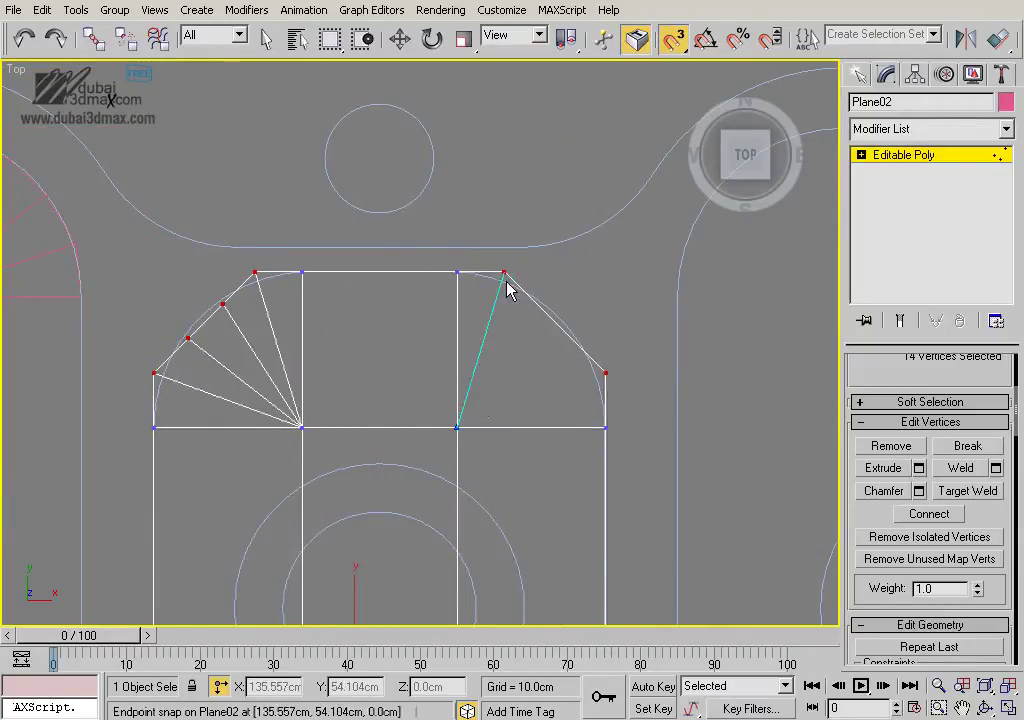
pyautogui.click(468, 423)
pyautogui.click(606, 372)
pyautogui.click(458, 424)
pyautogui.click(537, 305)
pyautogui.click(469, 405)
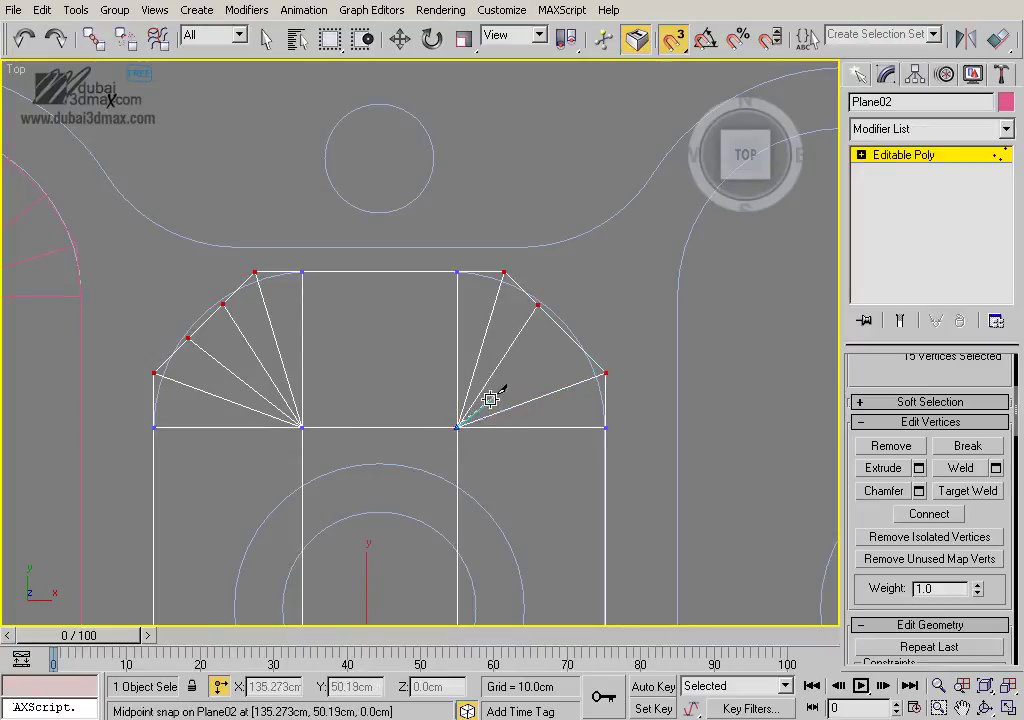
pyautogui.click(567, 338)
pyautogui.scroll(-3, 556, 413)
pyautogui.scroll(2, 512, 416)
pyautogui.scroll(1, 526, 425)
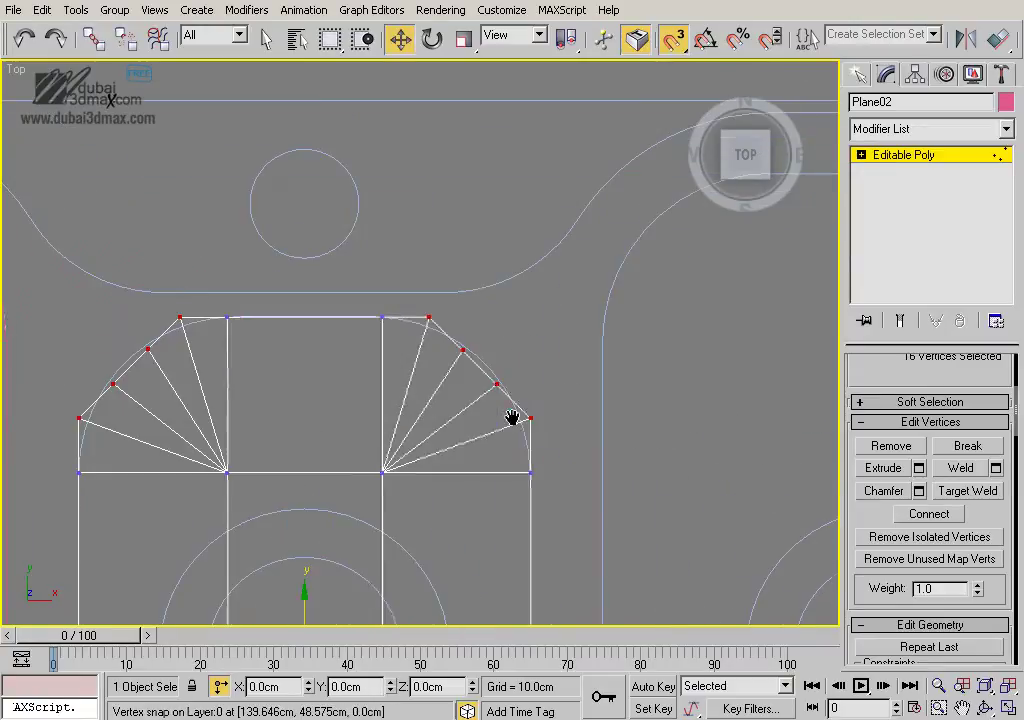
pyautogui.rightClick(512, 338)
pyautogui.press('Escape')
# Fit the top-right corner-fan vertices of Plane02 onto the traced outline arc
pyautogui.scroll(1, 415, 342)
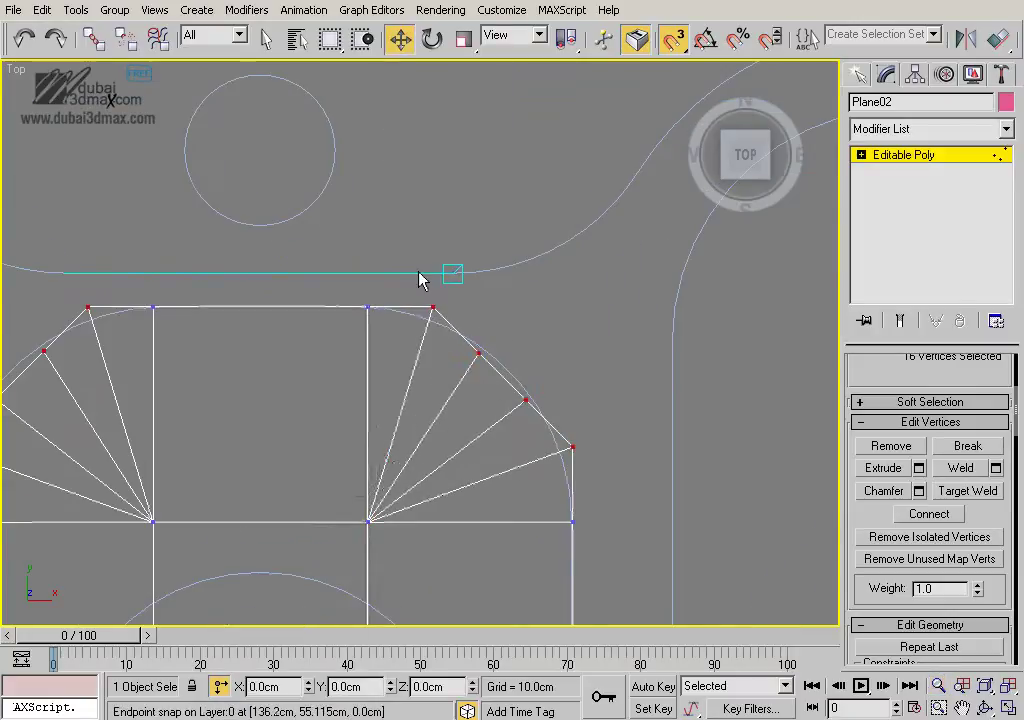
pyautogui.click(440, 300)
pyautogui.click(436, 297)
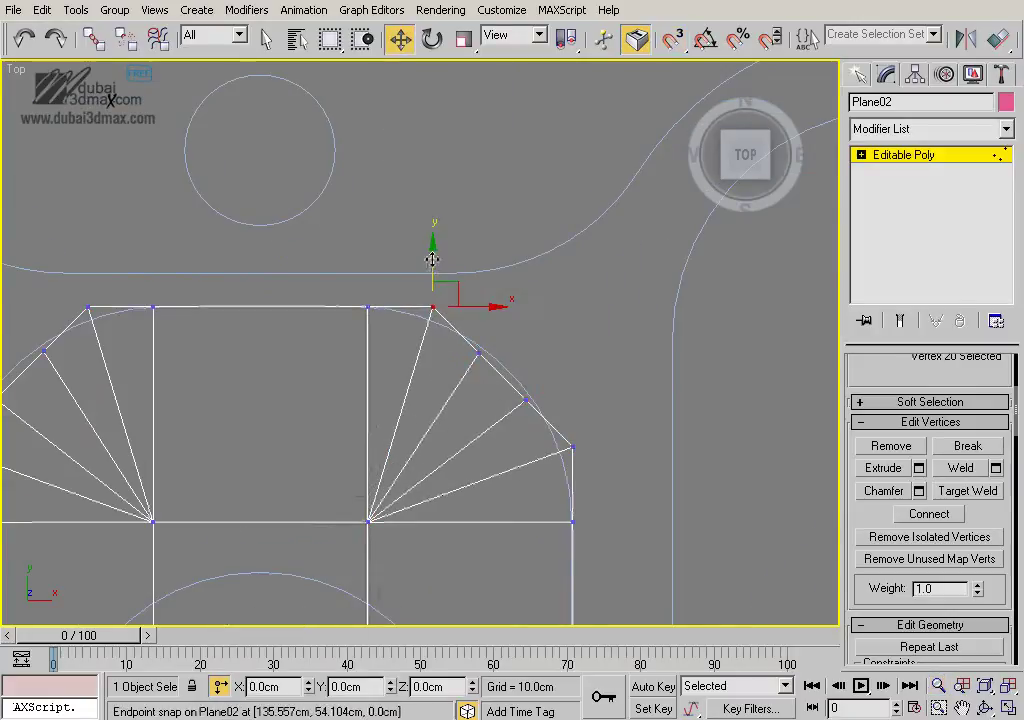
pyautogui.moveTo(432, 268); pyautogui.dragTo(441, 297)
pyautogui.moveTo(437, 297); pyautogui.dragTo(415, 281, button='middle')
pyautogui.click(457, 337)
pyautogui.click(504, 384)
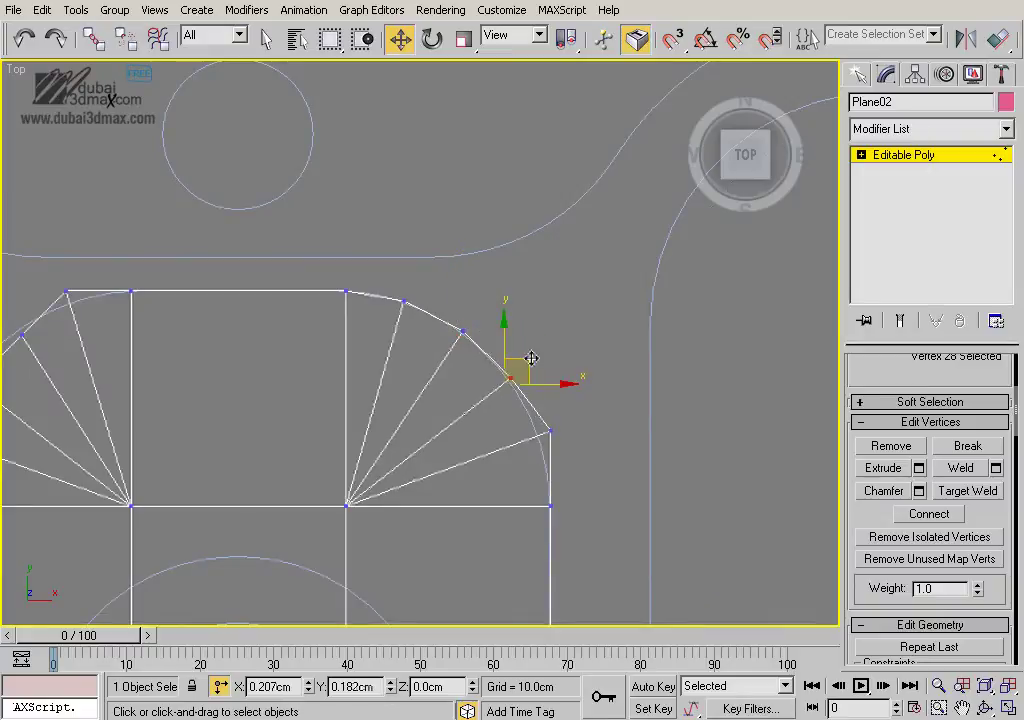
pyautogui.click(551, 432)
pyautogui.moveTo(558, 421); pyautogui.dragTo(549, 428)
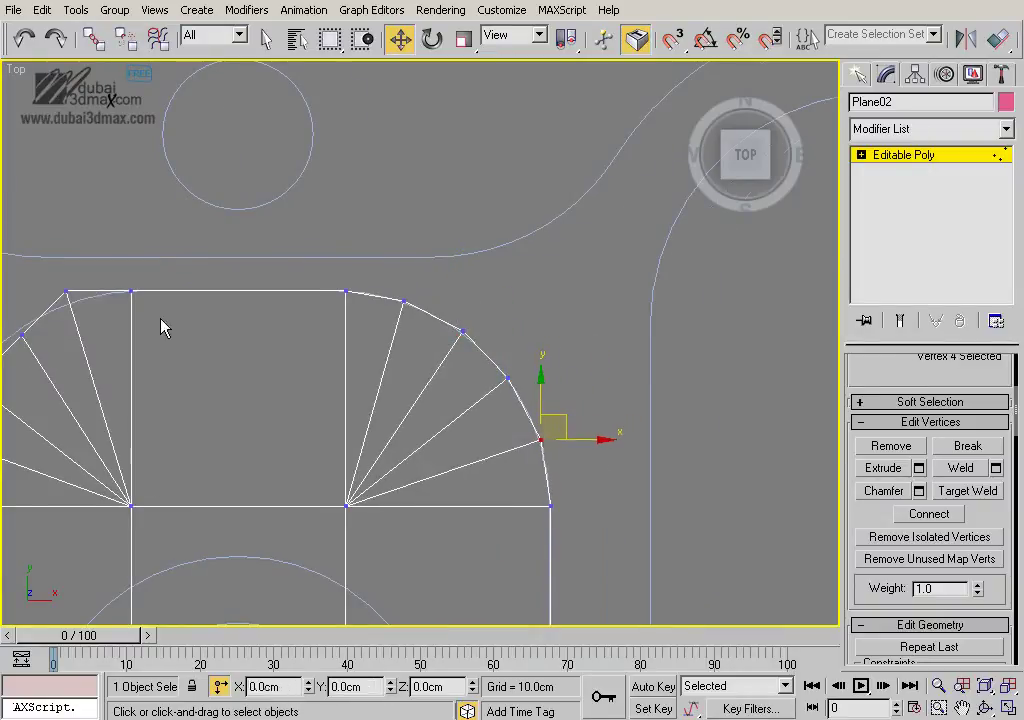
# Nudge the left corner-fan vertices of Plane02 onto the outline arc
pyautogui.moveTo(549, 428); pyautogui.dragTo(450, 340, button='middle')
pyautogui.scroll(2, 450, 340)
pyautogui.moveTo(434, 276); pyautogui.dragTo(440, 296)
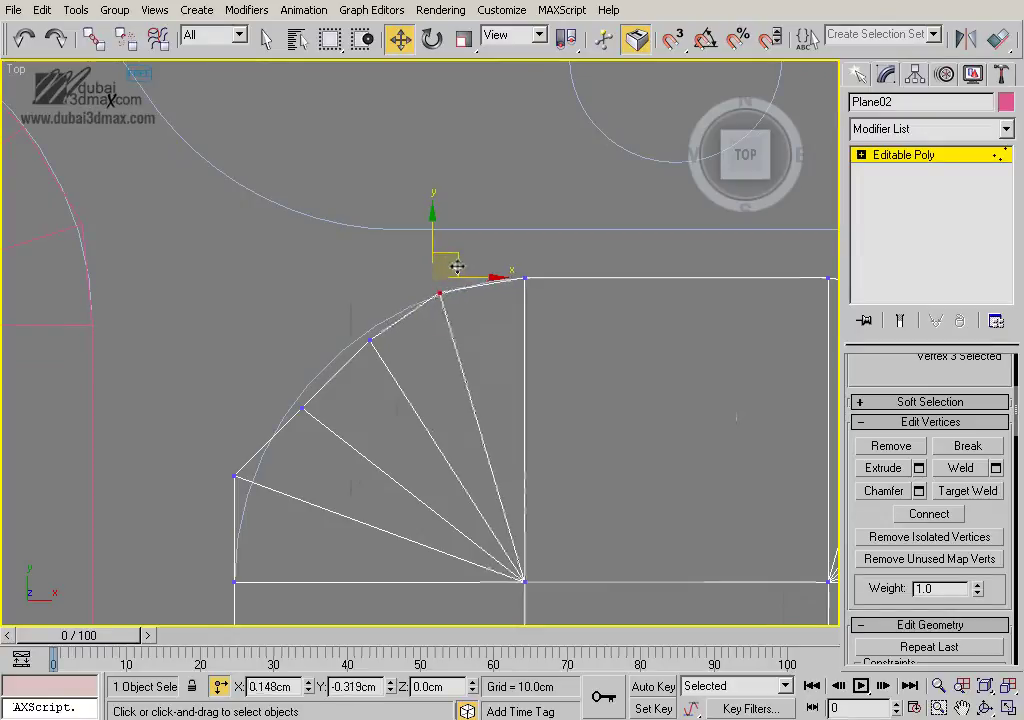
pyautogui.click(371, 339)
pyautogui.moveTo(371, 339); pyautogui.dragTo(364, 334)
# Select the lower-left arc vertices down to the bottom of the middle bowl's corner
pyautogui.moveTo(368, 347); pyautogui.dragTo(499, 309, button='middle')
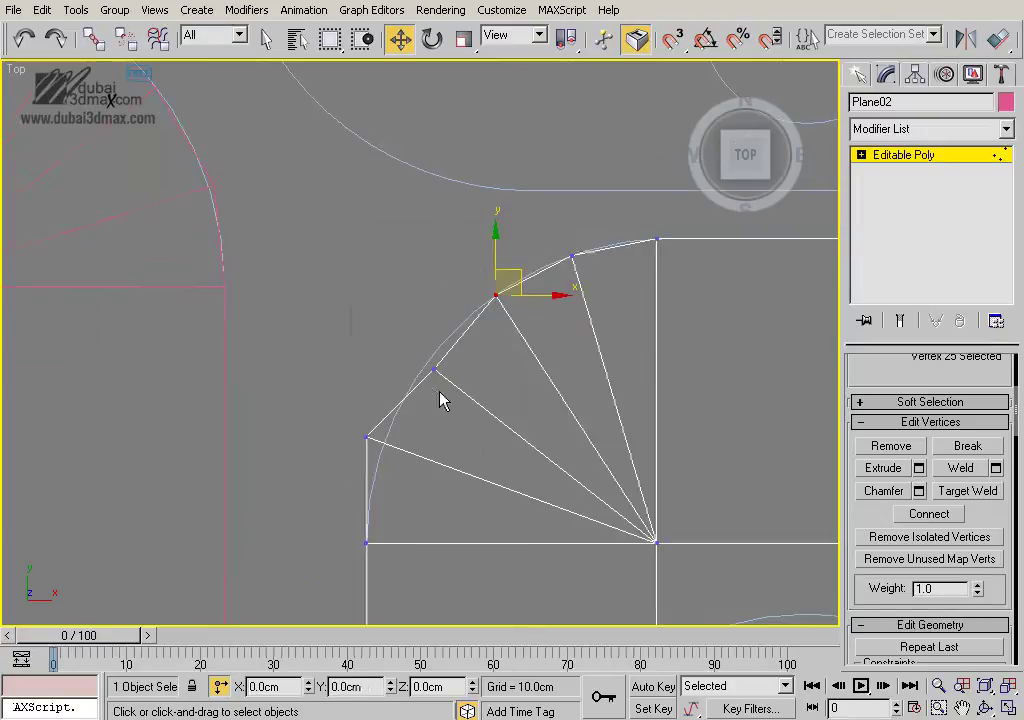
pyautogui.moveTo(428, 365); pyautogui.dragTo(494, 317, button='middle')
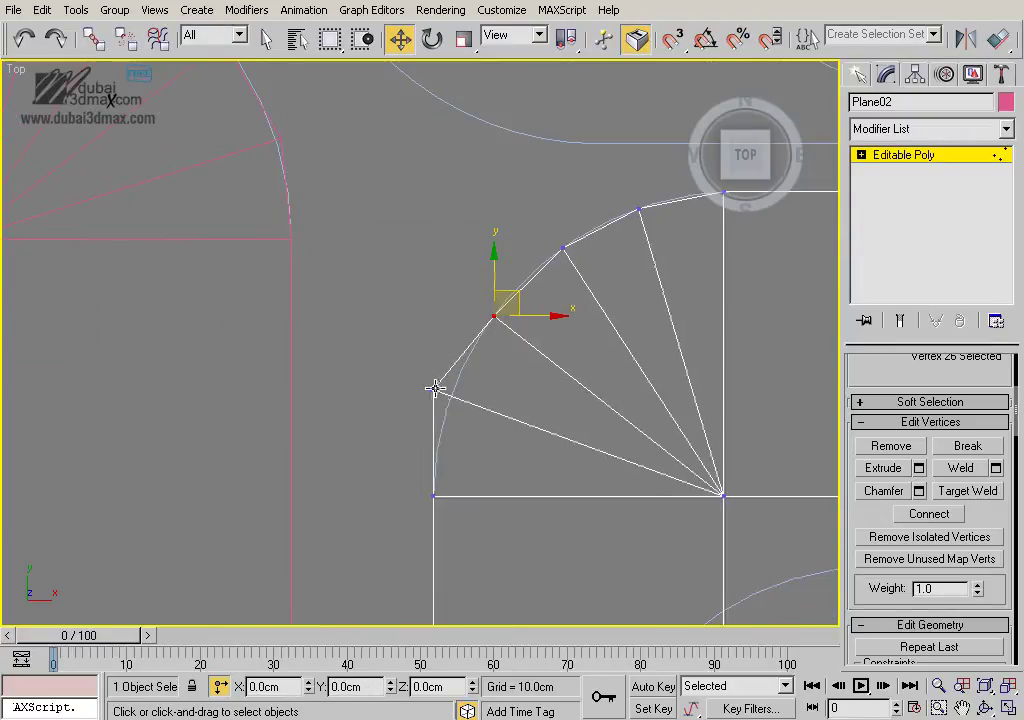
pyautogui.click(436, 388)
pyautogui.scroll(-5, 446, 386)
pyautogui.scroll(2, 510, 410)
pyautogui.scroll(3, 488, 398)
pyautogui.scroll(2, 440, 400)
pyautogui.click(432, 392)
pyautogui.moveTo(458, 444); pyautogui.dragTo(398, 374, button='middle')
pyautogui.click(455, 427)
pyautogui.click(467, 441)
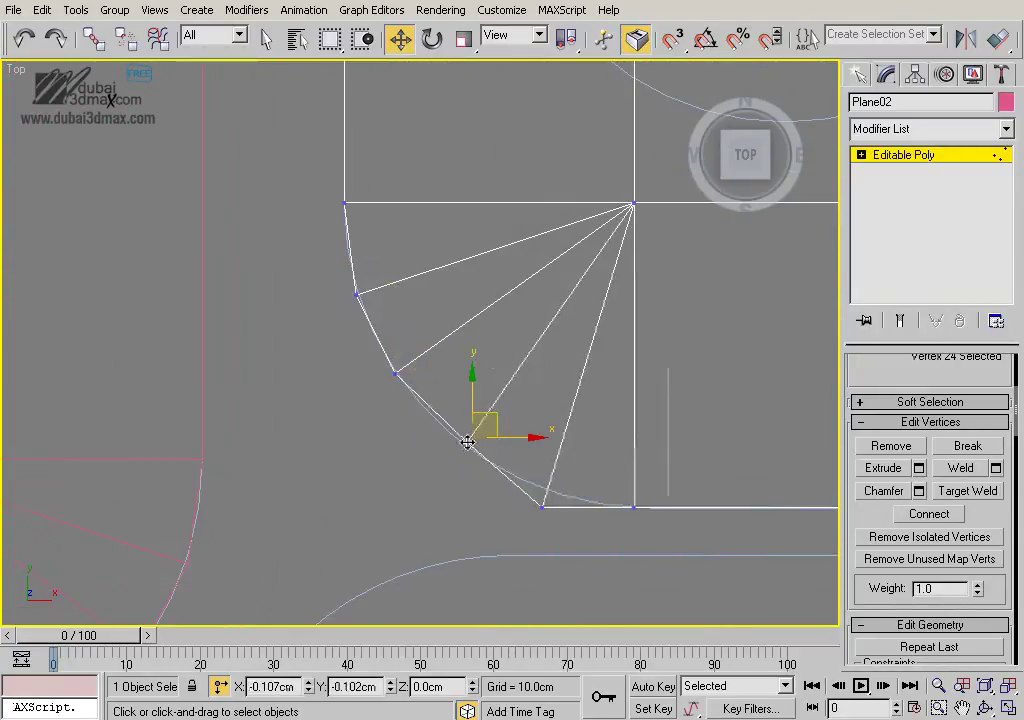
pyautogui.moveTo(537, 519); pyautogui.dragTo(498, 473, button='middle')
pyautogui.click(511, 445)
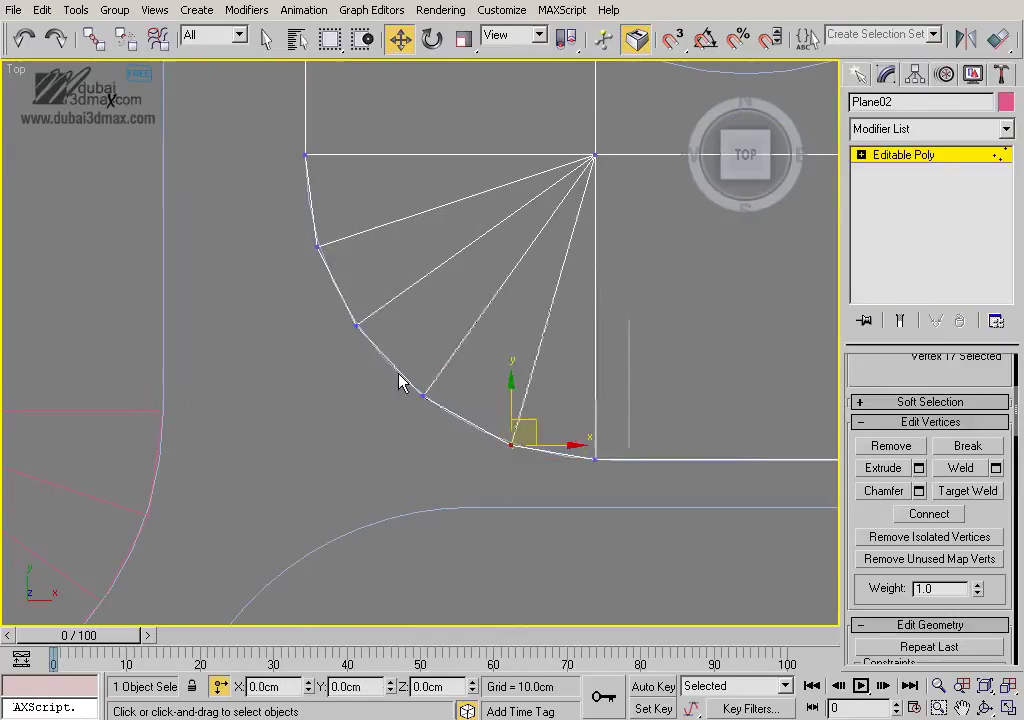
# Move the remaining bottom-corner arc vertices onto the middle bowl's rounded outline
pyautogui.scroll(-3, 500, 400)
pyautogui.scroll(3, 520, 400)
pyautogui.click(484, 424)
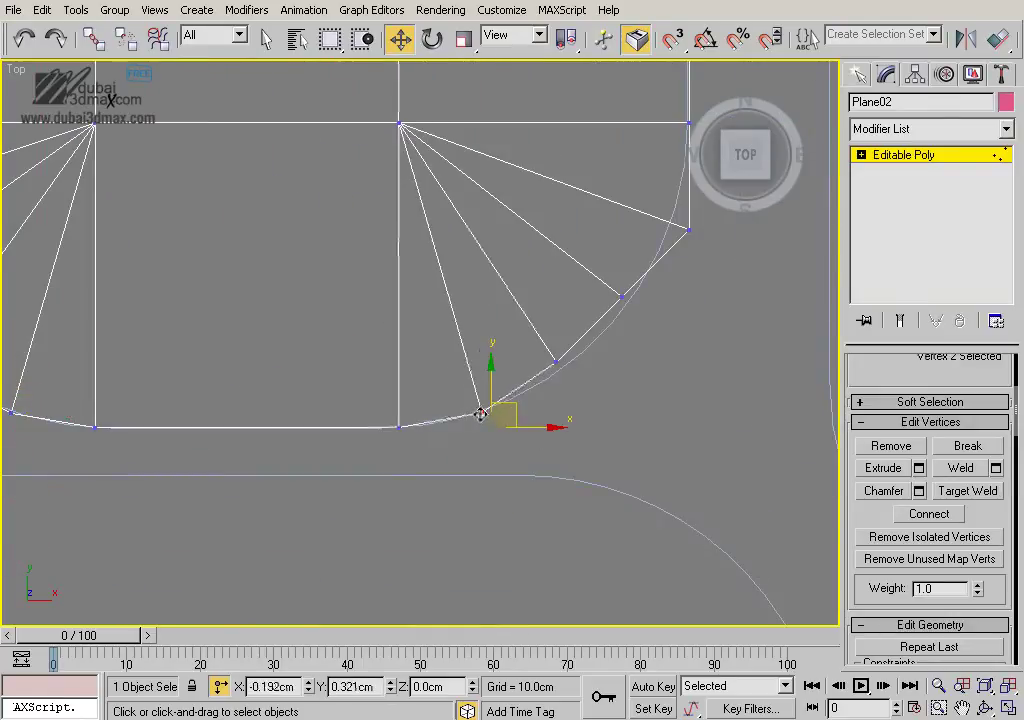
pyautogui.click(557, 362)
pyautogui.moveTo(632, 299); pyautogui.dragTo(571, 370, button='middle')
pyautogui.click(563, 364)
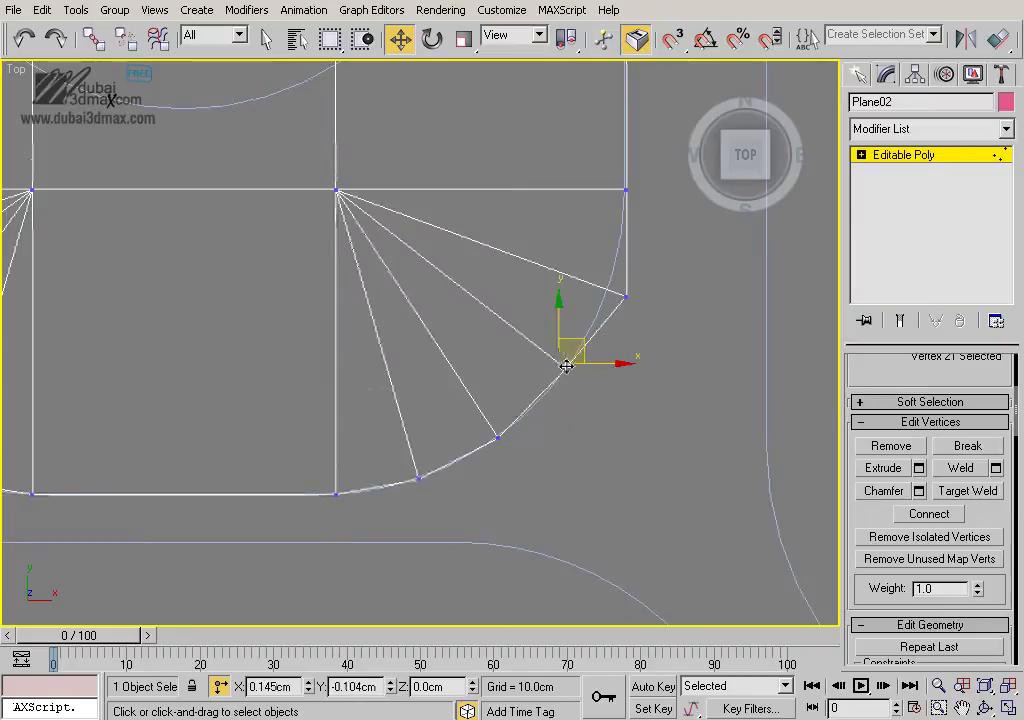
pyautogui.moveTo(619, 341); pyautogui.dragTo(585, 401, button='middle')
pyautogui.moveTo(594, 360); pyautogui.dragTo(575, 357)
pyautogui.scroll(-5, 568, 368)
pyautogui.scroll(3, 550, 372)
pyautogui.scroll(-5, 580, 355)
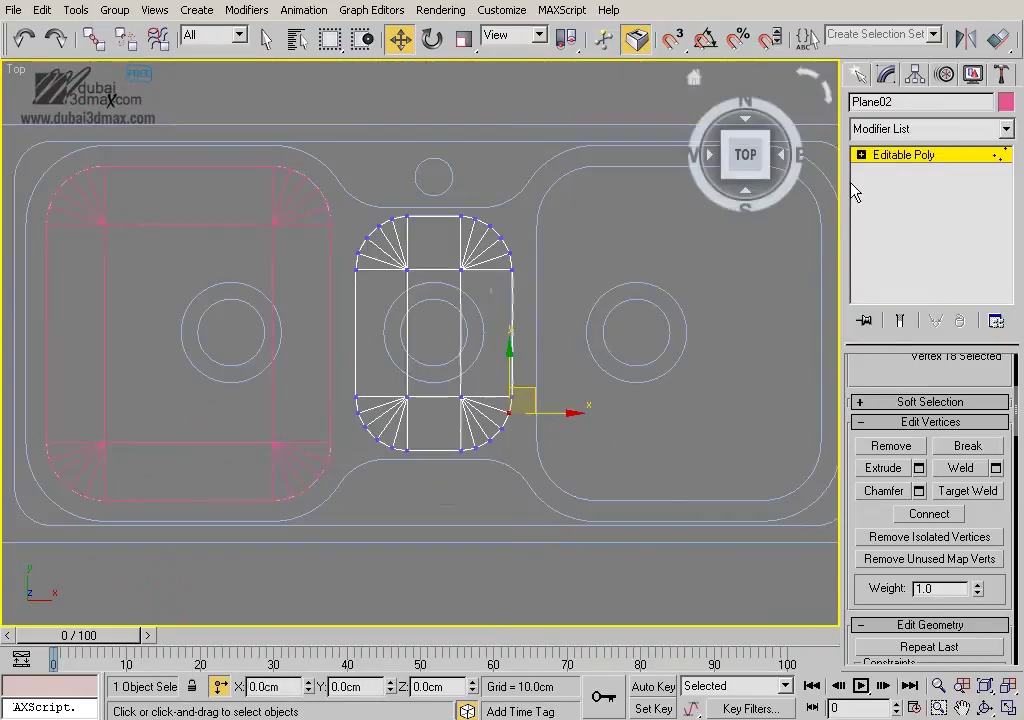
# Leave vertex level and mirror Plane01 as an X-axis instance
pyautogui.press('1')
pyautogui.click(350, 222)
pyautogui.scroll(-2, 359, 231)
pyautogui.scroll(-2, 498, 400)
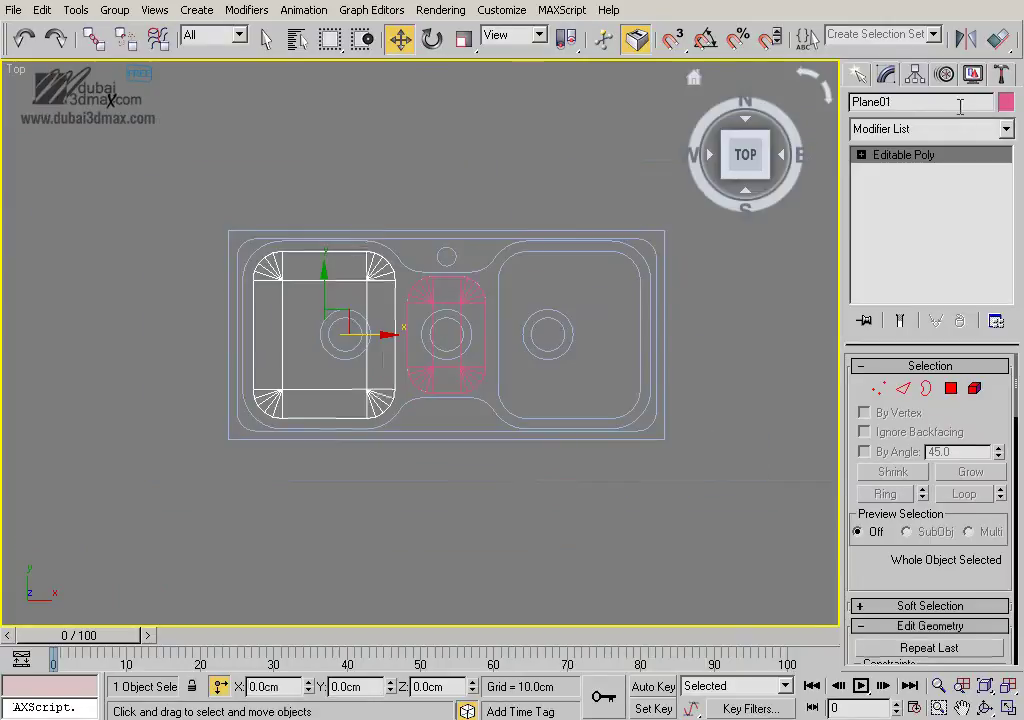
pyautogui.click(965, 39)
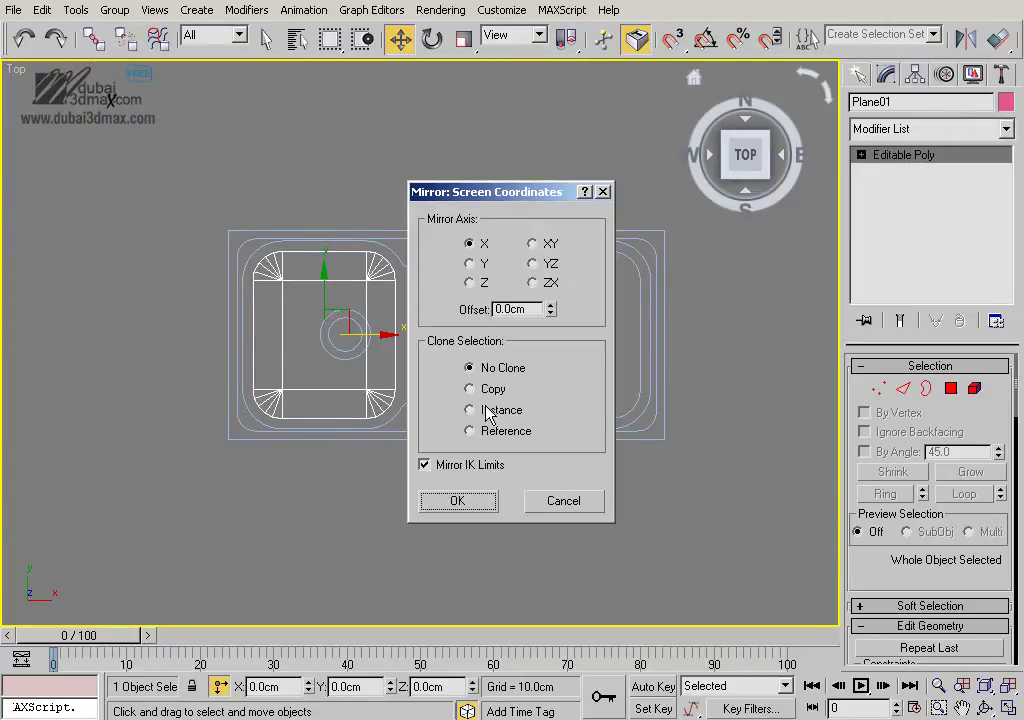
pyautogui.click(457, 501)
# Snap the mirrored copy Plane03 onto the right basin outline
pyautogui.moveTo(393, 347); pyautogui.dragTo(549, 334)
pyautogui.scroll(1, 613, 354)
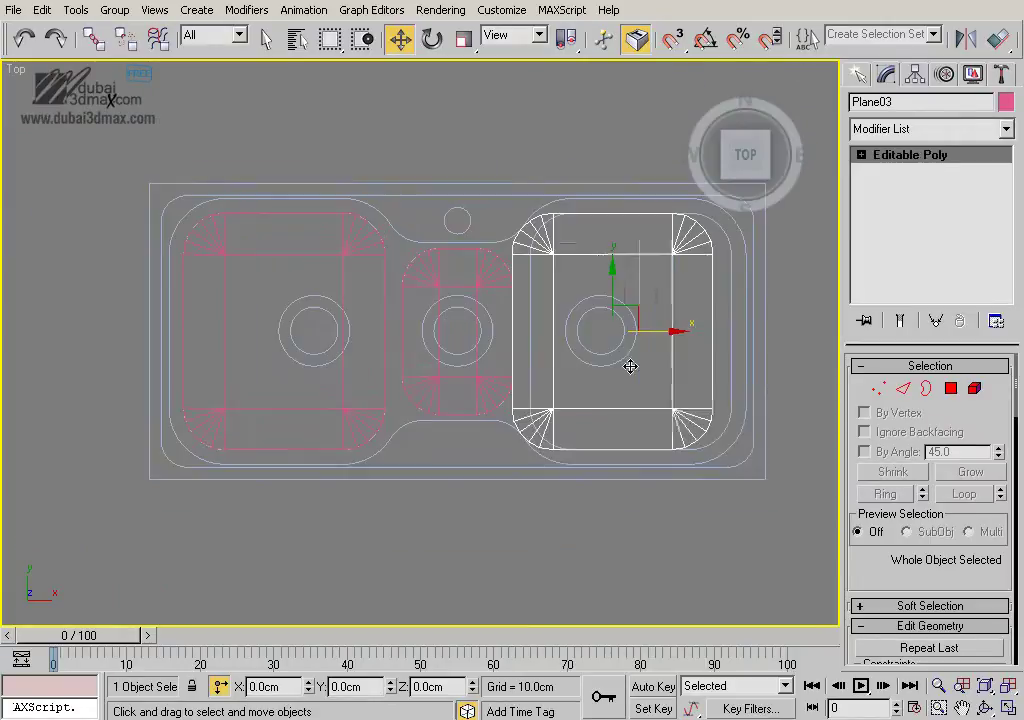
pyautogui.scroll(2, 537, 385)
pyautogui.press('s')
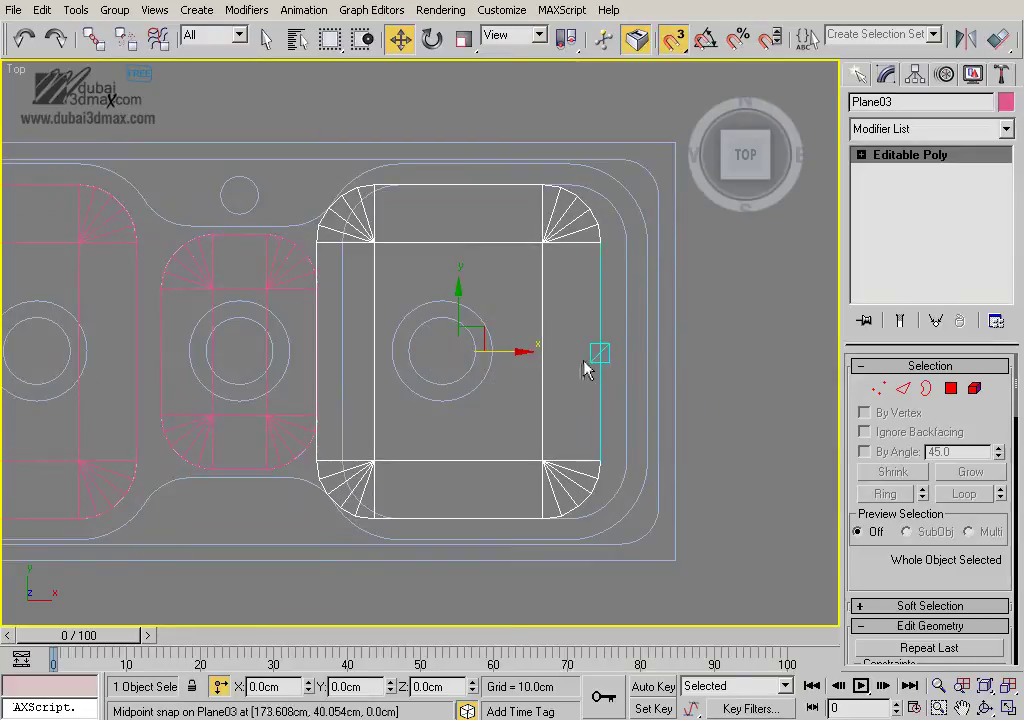
pyautogui.click(590, 361)
pyautogui.click(599, 352)
pyautogui.moveTo(628, 354)
pyautogui.mouseDown(button='middle')
pyautogui.moveTo(494, 330)
pyautogui.moveTo(471, 356)
pyautogui.mouseUp(button='middle')
pyautogui.scroll(-1, 494, 330)
# Select the right bowl's border edges and zoom in on it
pyautogui.rightClick(503, 270)
pyautogui.click(400, 362)
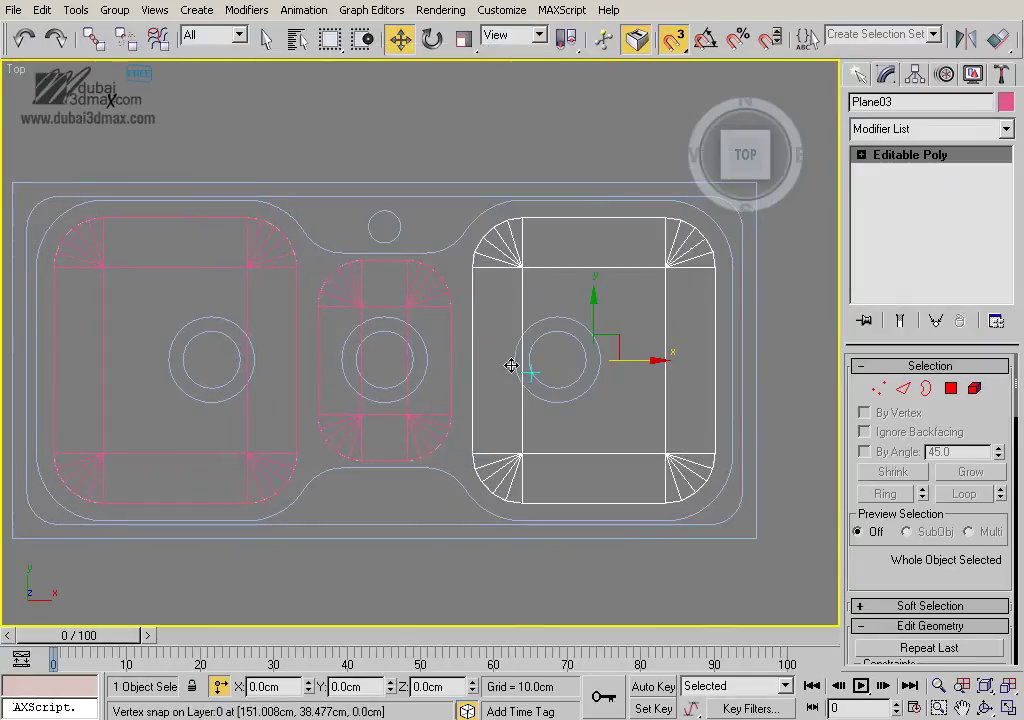
pyautogui.click(925, 388)
pyautogui.hotkey('alt', 'z')
pyautogui.moveTo(759, 382); pyautogui.dragTo(565, 323)
# Shift-scale the right bowl's outer border to about 111% to add a new face ring
pyautogui.press('w')
pyautogui.click(630, 322)
pyautogui.scroll(1, 549, 327)
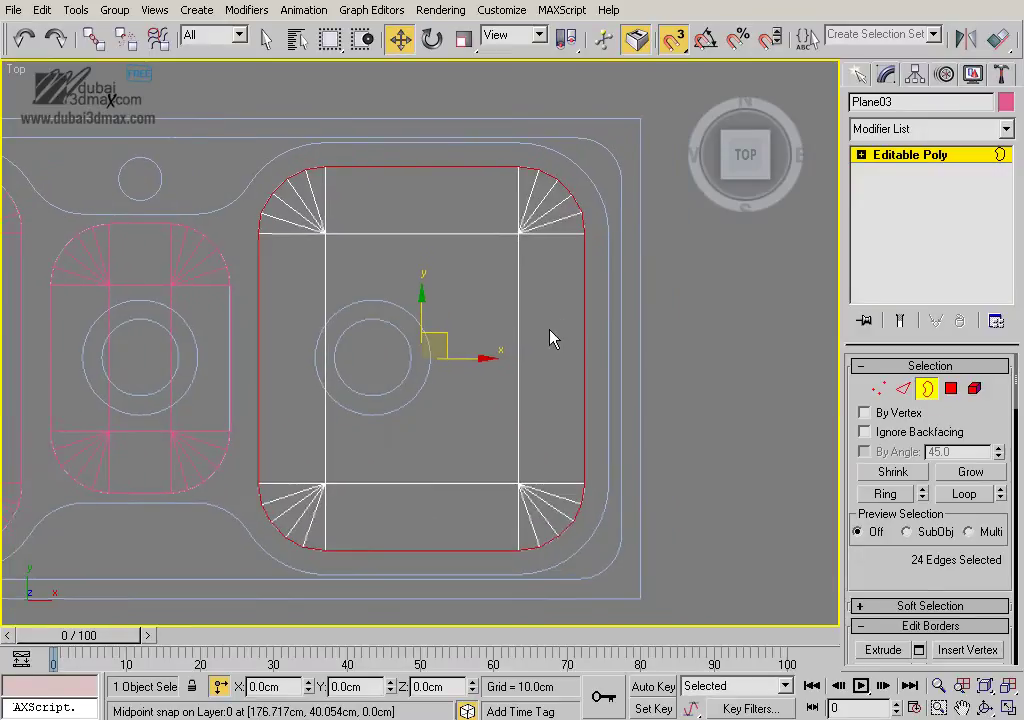
pyautogui.hotkey('alt', 'z')
pyautogui.moveTo(530, 327); pyautogui.dragTo(583, 318)
pyautogui.moveTo(583, 318); pyautogui.dragTo(609, 326, button='middle')
pyautogui.scroll(-2, 609, 327)
pyautogui.press('w')
pyautogui.scroll(1, 562, 299)
pyautogui.rightClick(547, 315)
pyautogui.click(575, 369)
pyautogui.moveTo(574, 377)
pyautogui.mouseDown()
pyautogui.moveTo(499, 330)
pyautogui.moveTo(495, 312)
pyautogui.mouseUp()
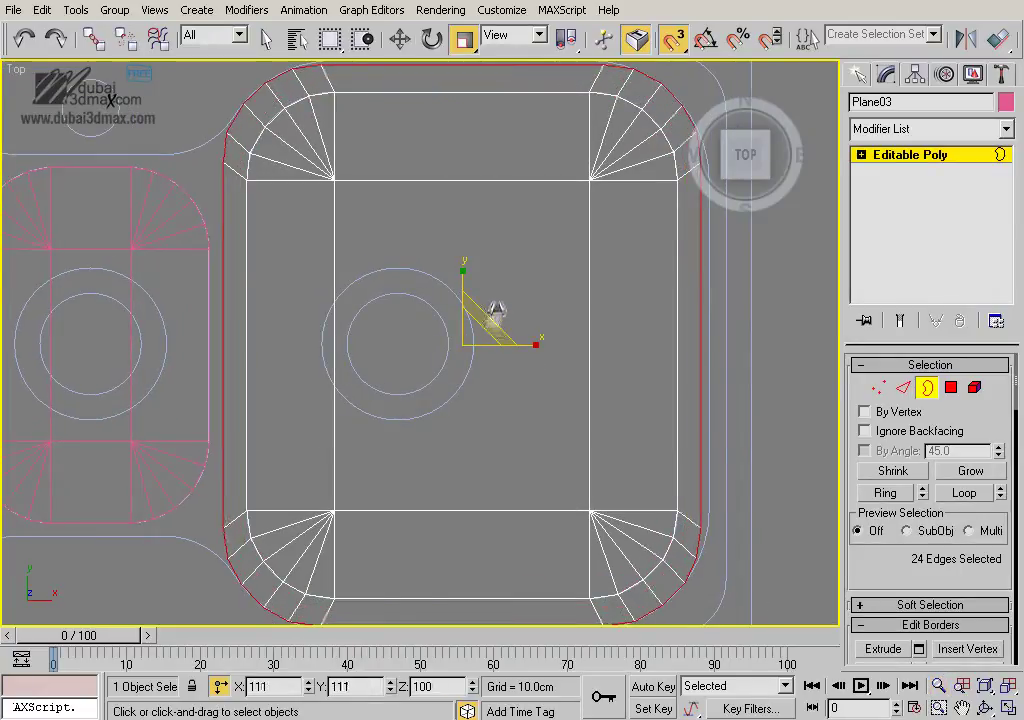
pyautogui.moveTo(530, 299); pyautogui.dragTo(485, 293, button='middle')
pyautogui.press('w')
pyautogui.moveTo(544, 311); pyautogui.dragTo(436, 314, button='middle')
# Slide the right-side rim vertex pair onto the outline and raise the top rim vertices
pyautogui.press('1')
pyautogui.click(535, 159)
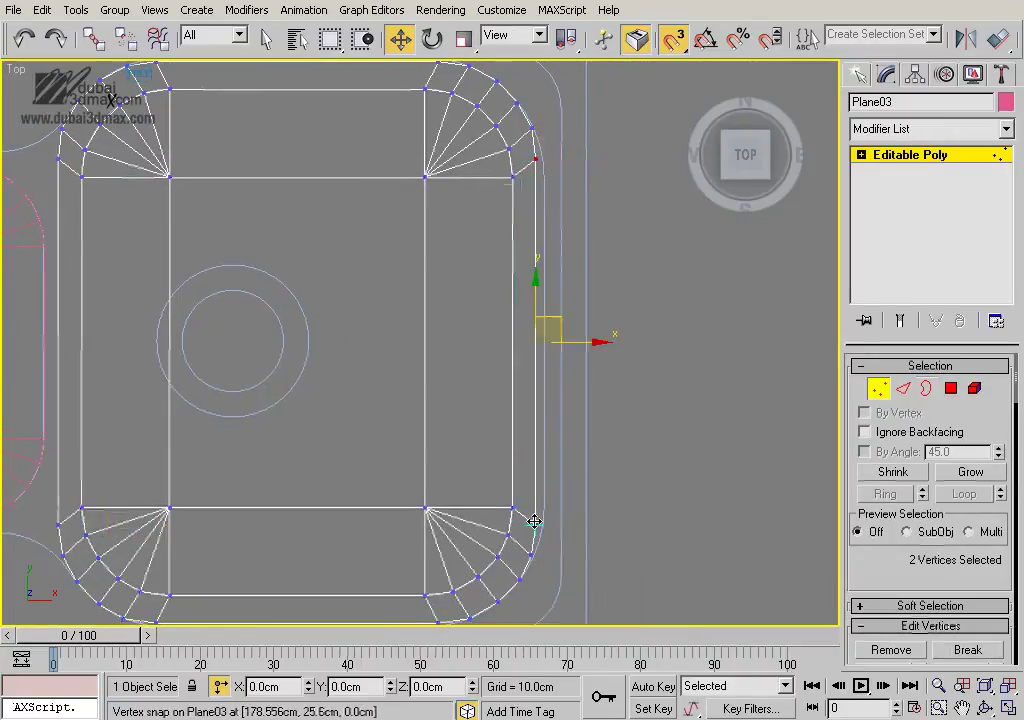
pyautogui.keyDown('ctrl'); pyautogui.click(535, 521); pyautogui.keyUp('ctrl')
pyautogui.scroll(3, 498, 485)
pyautogui.scroll(3, 489, 521)
pyautogui.scroll(1, 500, 446)
pyautogui.moveTo(500, 446); pyautogui.dragTo(538, 445)
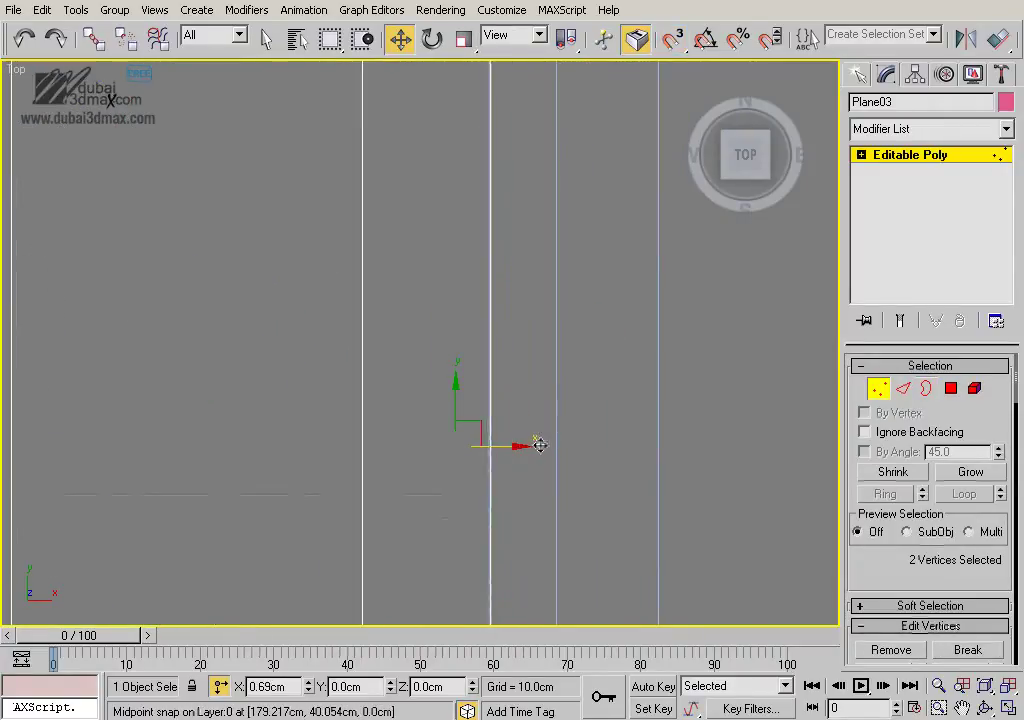
pyautogui.scroll(-1, 562, 464)
pyautogui.scroll(-3, 372, 395)
pyautogui.moveTo(372, 395); pyautogui.dragTo(500, 433, button='middle')
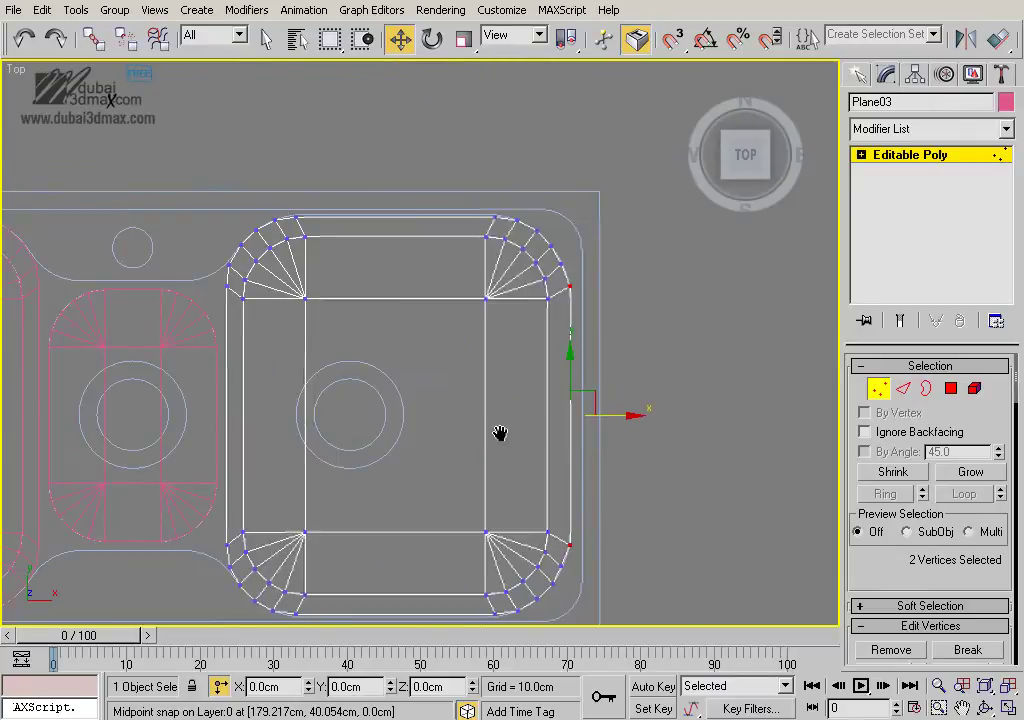
pyautogui.scroll(3, 393, 300)
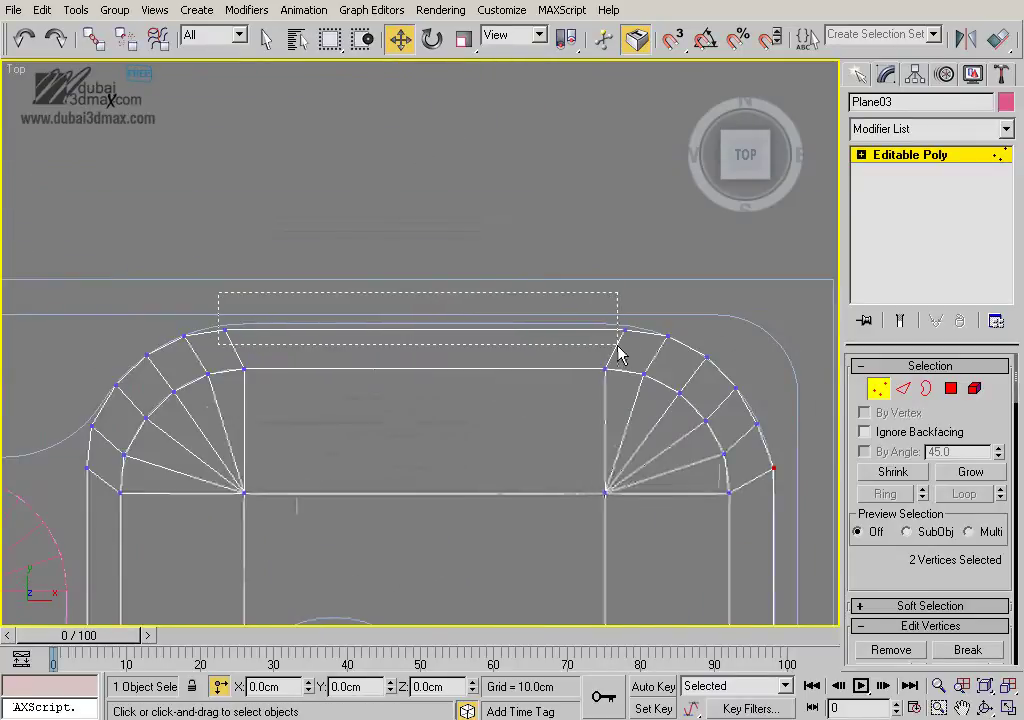
pyautogui.scroll(3, 457, 420)
pyautogui.scroll(3, 443, 361)
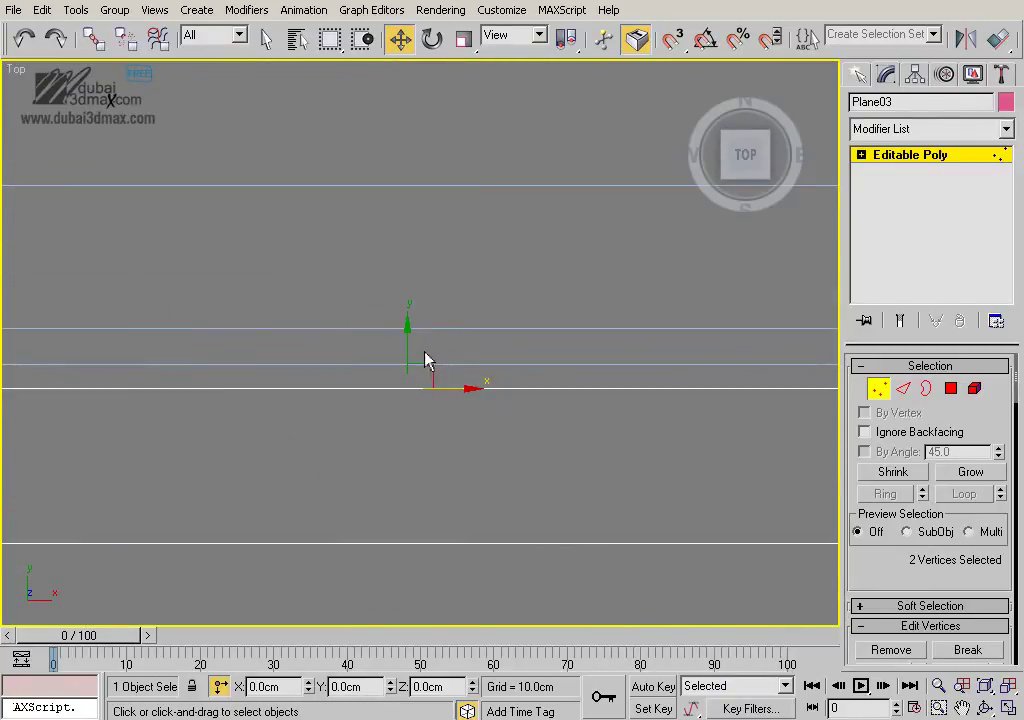
pyautogui.moveTo(409, 348); pyautogui.dragTo(407, 322)
# Move the bottom rim vertices down onto the right basin outline, then exit vertex editing
pyautogui.scroll(-5, 462, 347)
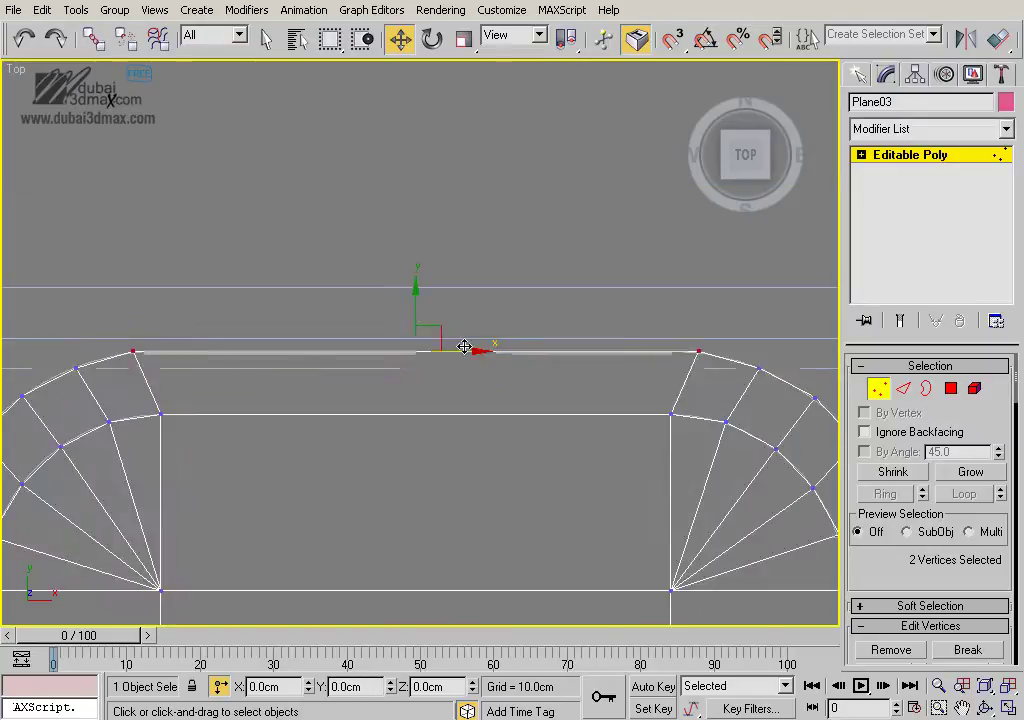
pyautogui.scroll(3, 520, 440)
pyautogui.scroll(3, 600, 435)
pyautogui.click(727, 423)
pyautogui.scroll(3, 329, 393)
pyautogui.moveTo(314, 395); pyautogui.dragTo(264, 447)
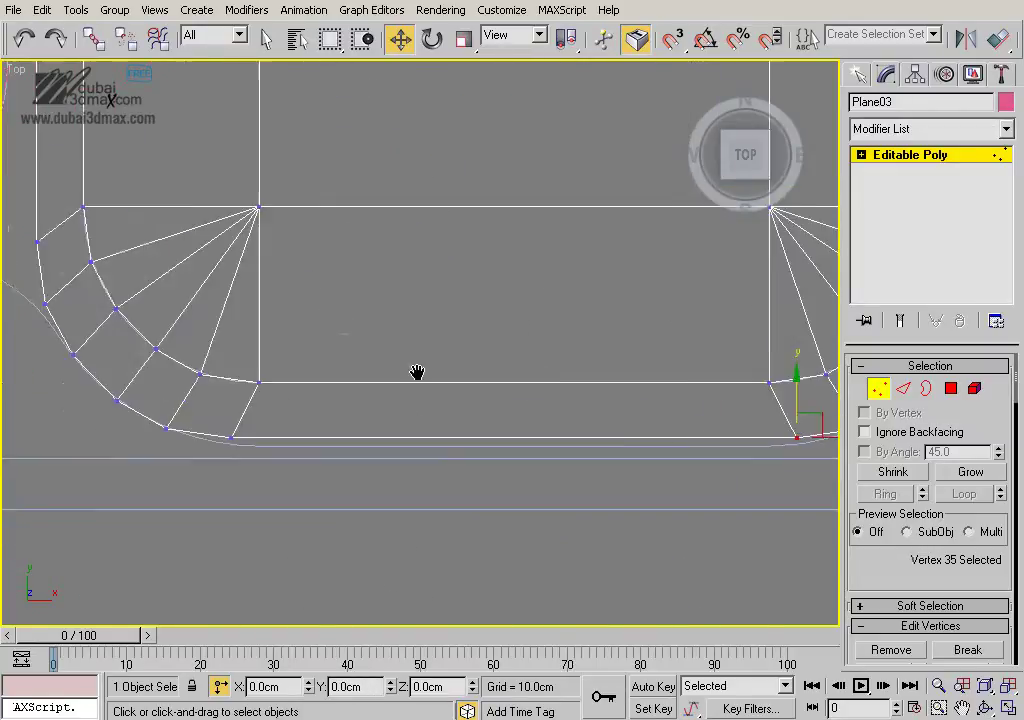
pyautogui.scroll(-1, 400, 420)
pyautogui.moveTo(468, 354); pyautogui.dragTo(464, 366)
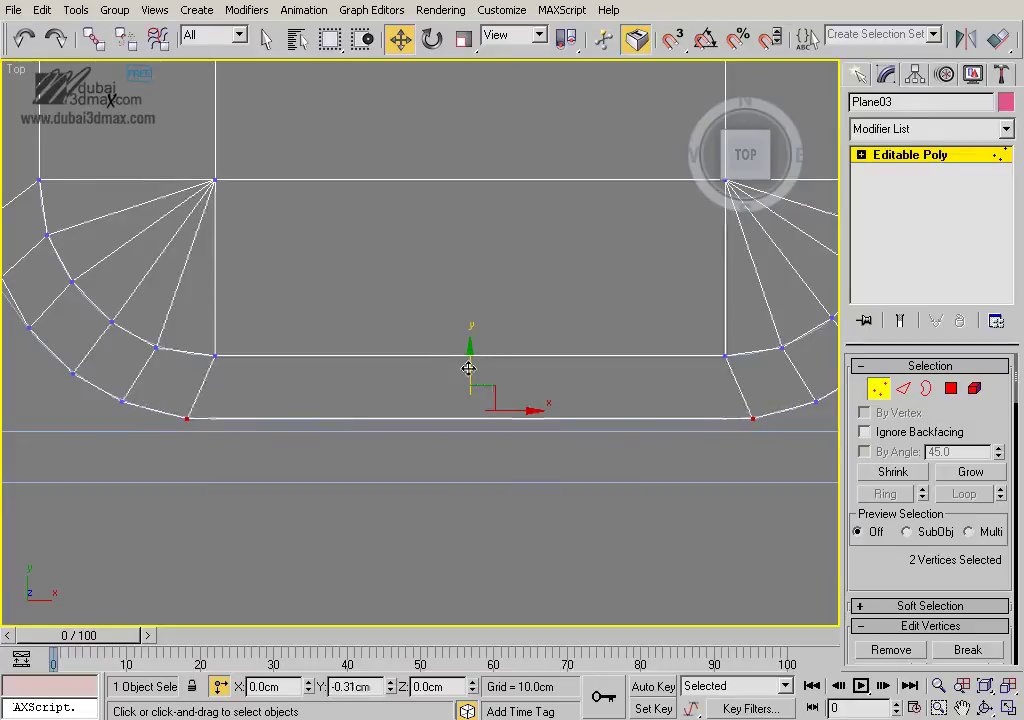
pyautogui.scroll(1, 625, 405)
pyautogui.click(631, 398)
pyautogui.scroll(-2, 482, 377)
pyautogui.moveTo(482, 377); pyautogui.dragTo(600, 383, button='middle')
pyautogui.scroll(2, 478, 427)
pyautogui.scroll(2, 382, 329)
pyautogui.scroll(1, 396, 365)
pyautogui.scroll(-3, 405, 367)
pyautogui.scroll(-2, 440, 370)
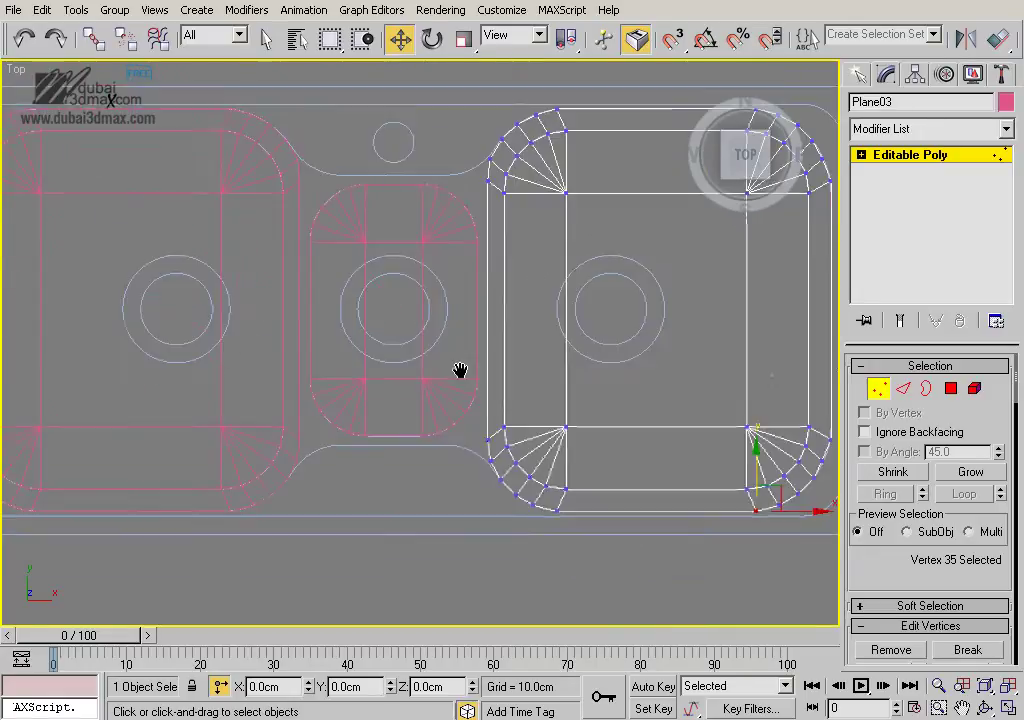
pyautogui.moveTo(481, 311); pyautogui.dragTo(503, 311, button='middle')
# Scale-extrude the middle bowl's outer border into a new ring and shrink it back toward the bowl
pyautogui.click(905, 155)
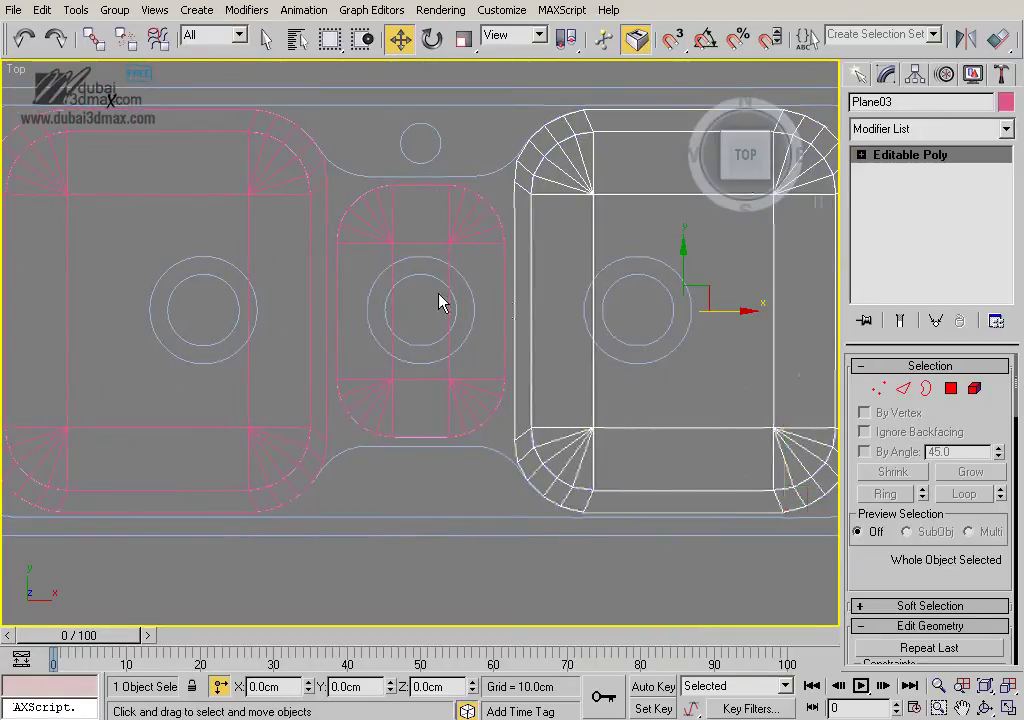
pyautogui.click(421, 245)
pyautogui.press('z')
pyautogui.press('3')
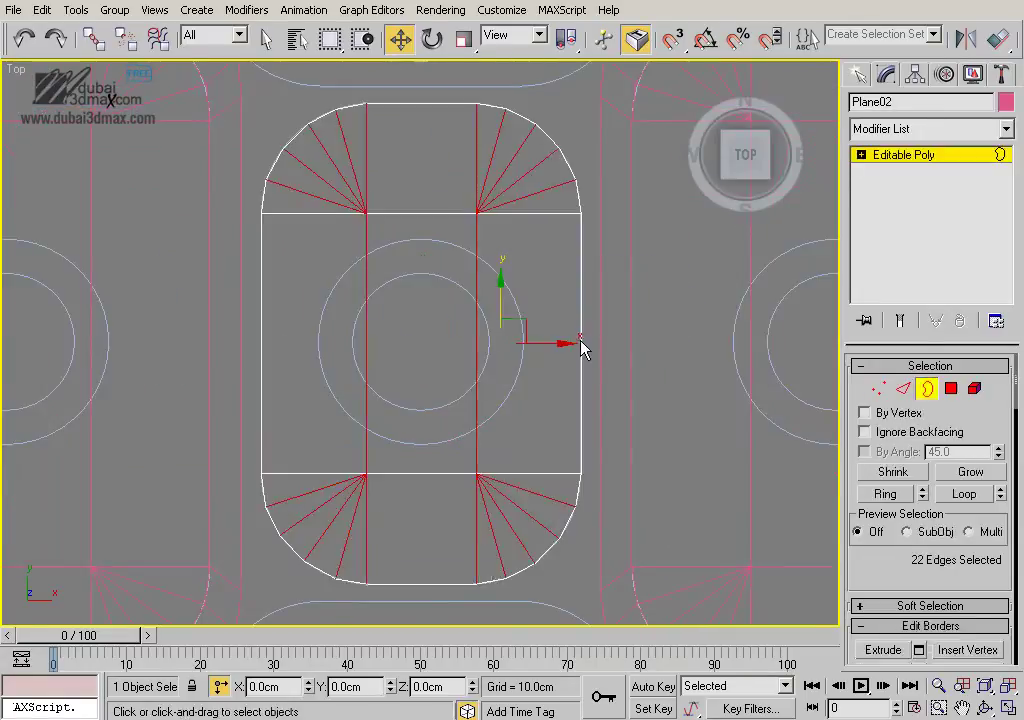
pyautogui.click(578, 334)
pyautogui.rightClick(553, 357)
pyautogui.click(577, 410)
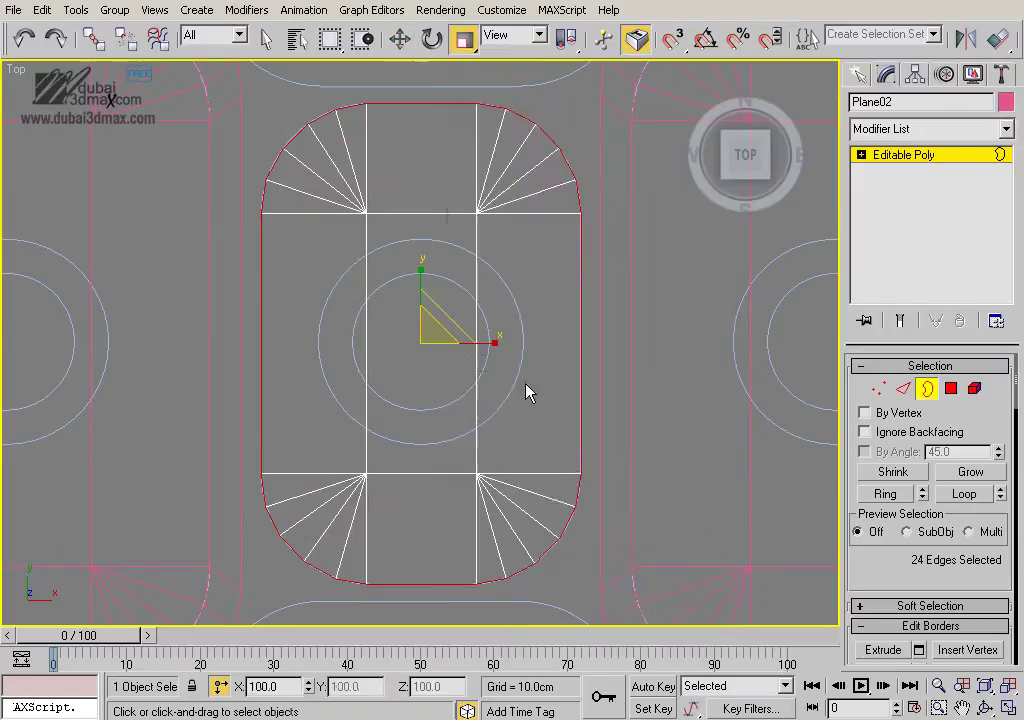
pyautogui.keyDown('shift'); pyautogui.moveTo(452, 315); pyautogui.dragTo(455, 304); pyautogui.keyUp('shift')
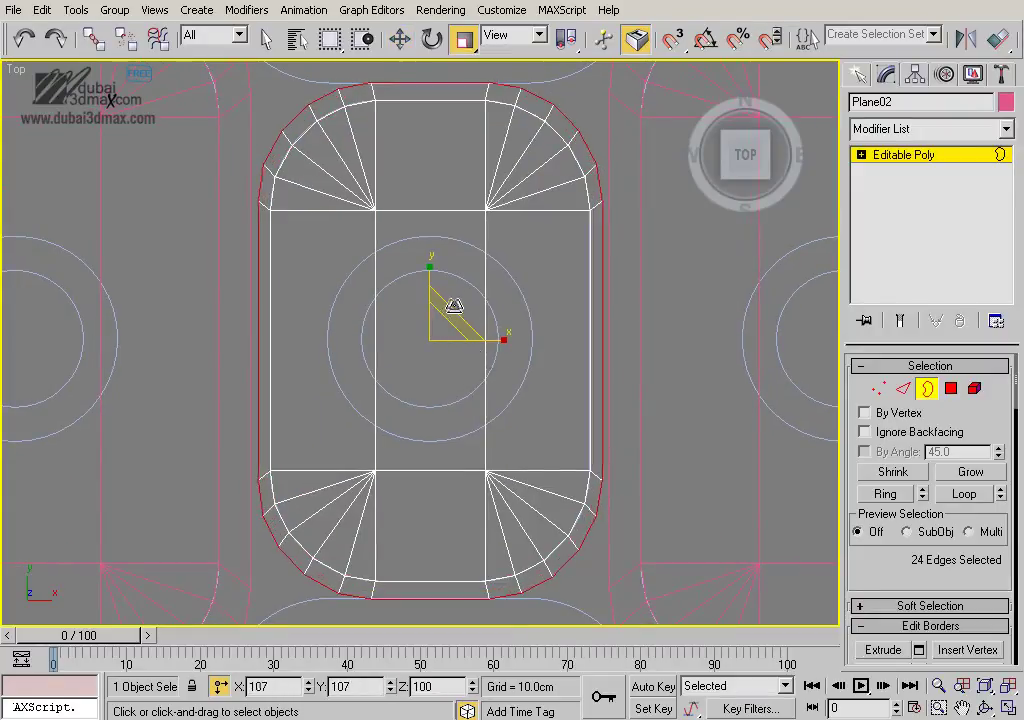
pyautogui.keyDown('shift'); pyautogui.moveTo(455, 303); pyautogui.dragTo(537, 316); pyautogui.keyUp('shift')
# Nudge the selected rim vertices slightly downward in Vertex mode
pyautogui.press('w')
pyautogui.scroll(5, 541, 410)
pyautogui.scroll(-1, 510, 290)
pyautogui.scroll(-2, 492, 350)
pyautogui.press('1')
pyautogui.scroll(3, 247, 362)
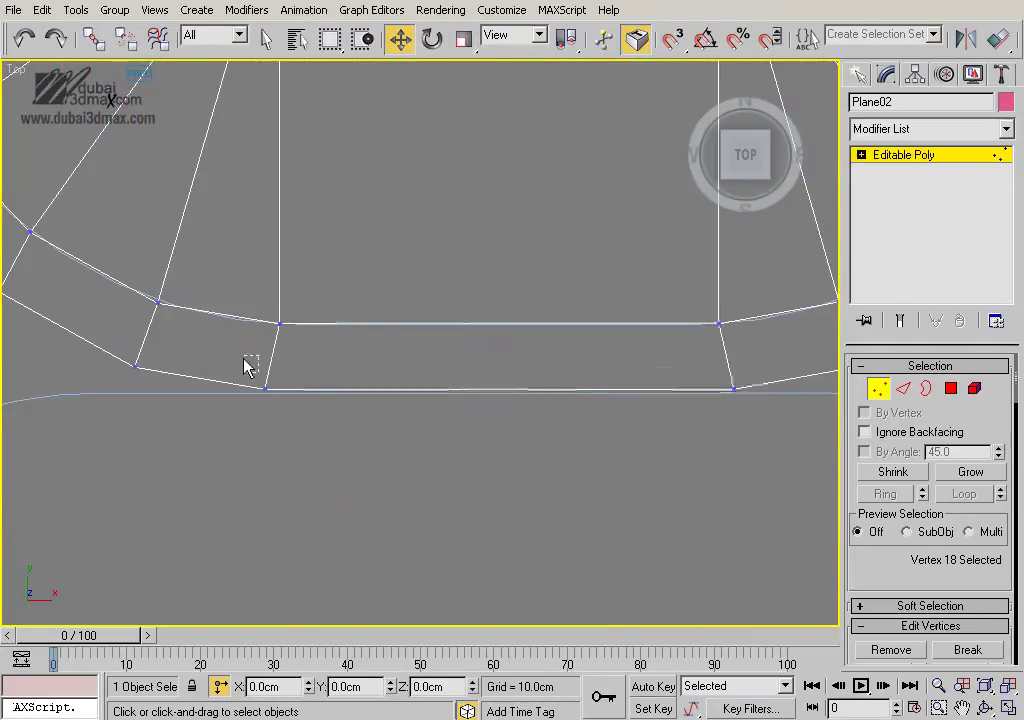
pyautogui.moveTo(492, 356); pyautogui.dragTo(494, 350)
pyautogui.scroll(-5, 494, 348)
pyautogui.scroll(2, 541, 358)
pyautogui.scroll(3, 619, 352)
# Pull the first two mirrored end-ring vertex pairs down onto the outline spline
pyautogui.click(684, 364)
pyautogui.keyDown('ctrl'); pyautogui.click(240, 357); pyautogui.keyUp('ctrl')
pyautogui.moveTo(558, 357); pyautogui.dragTo(409, 325, button='middle')
pyautogui.moveTo(345, 278); pyautogui.dragTo(350, 292)
pyautogui.moveTo(601, 331); pyautogui.dragTo(603, 345, button='middle')
pyautogui.moveTo(693, 281); pyautogui.dragTo(706, 298)
pyautogui.moveTo(706, 300); pyautogui.dragTo(816, 316, button='middle')
pyautogui.keyDown('ctrl'); pyautogui.moveTo(91, 293); pyautogui.dragTo(130, 330); pyautogui.keyUp('ctrl')
pyautogui.moveTo(130, 330); pyautogui.dragTo(133, 337, button='middle')
pyautogui.moveTo(452, 268); pyautogui.dragTo(457, 338)
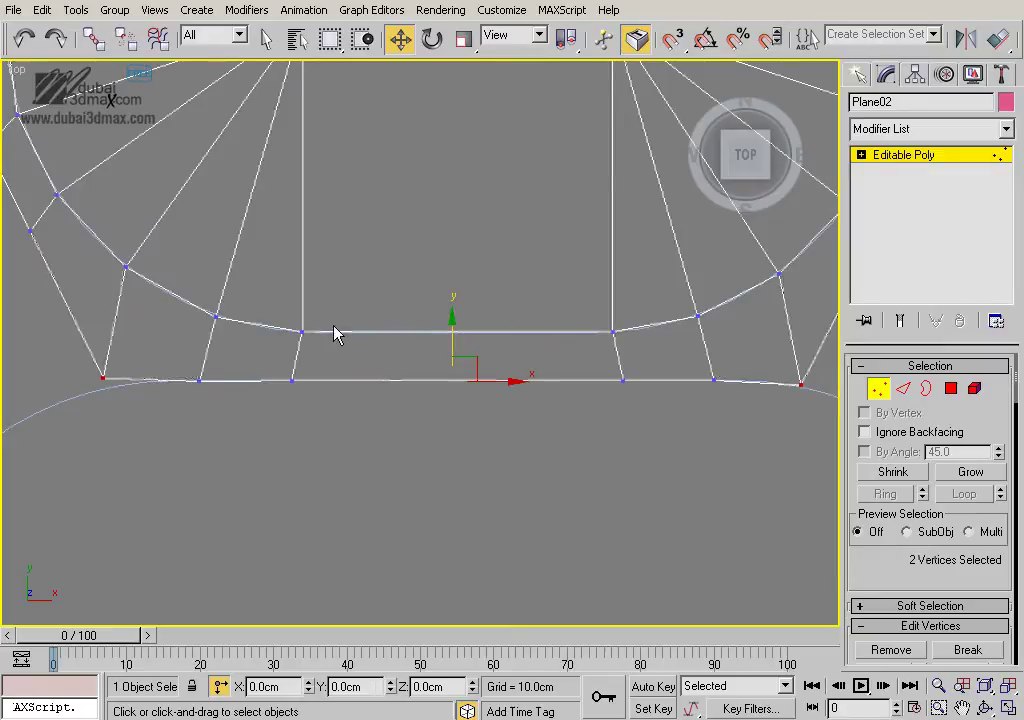
# Lower the left corner vertex and the next ring pair onto the bottom curve
pyautogui.moveTo(450, 340); pyautogui.dragTo(532, 345, button='middle')
pyautogui.click(184, 378)
pyautogui.moveTo(186, 336); pyautogui.dragTo(187, 344)
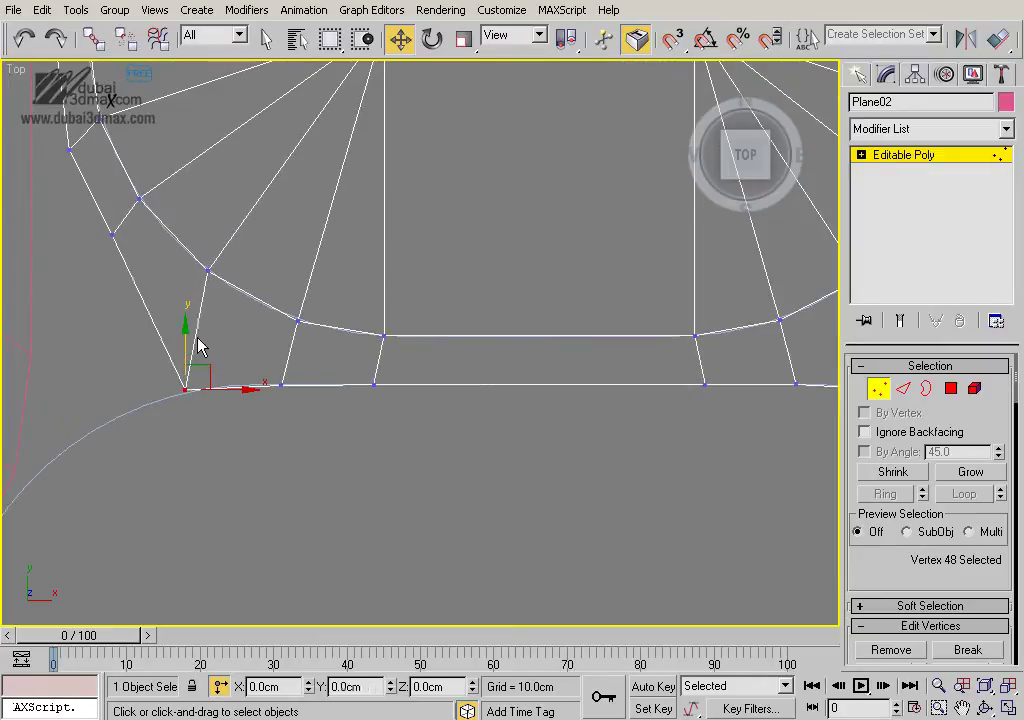
pyautogui.click(112, 234)
pyautogui.moveTo(533, 334); pyautogui.dragTo(377, 354, button='middle')
pyautogui.scroll(-3, 377, 354)
pyautogui.keyDown('ctrl'); pyautogui.click(611, 308); pyautogui.keyUp('ctrl')
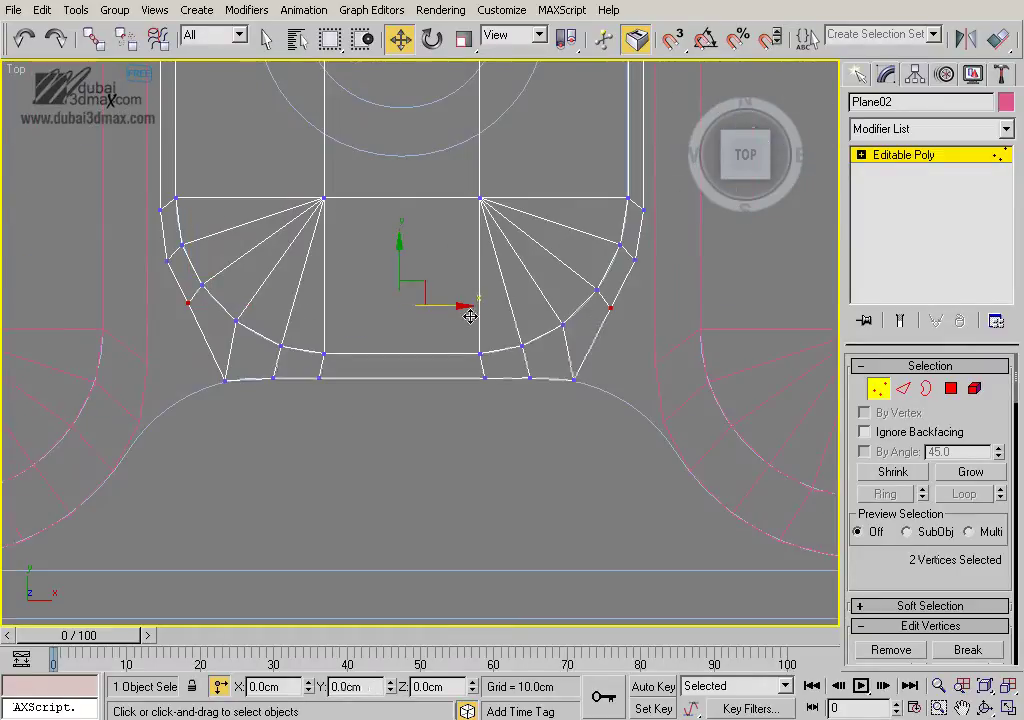
pyautogui.moveTo(406, 265); pyautogui.dragTo(399, 343)
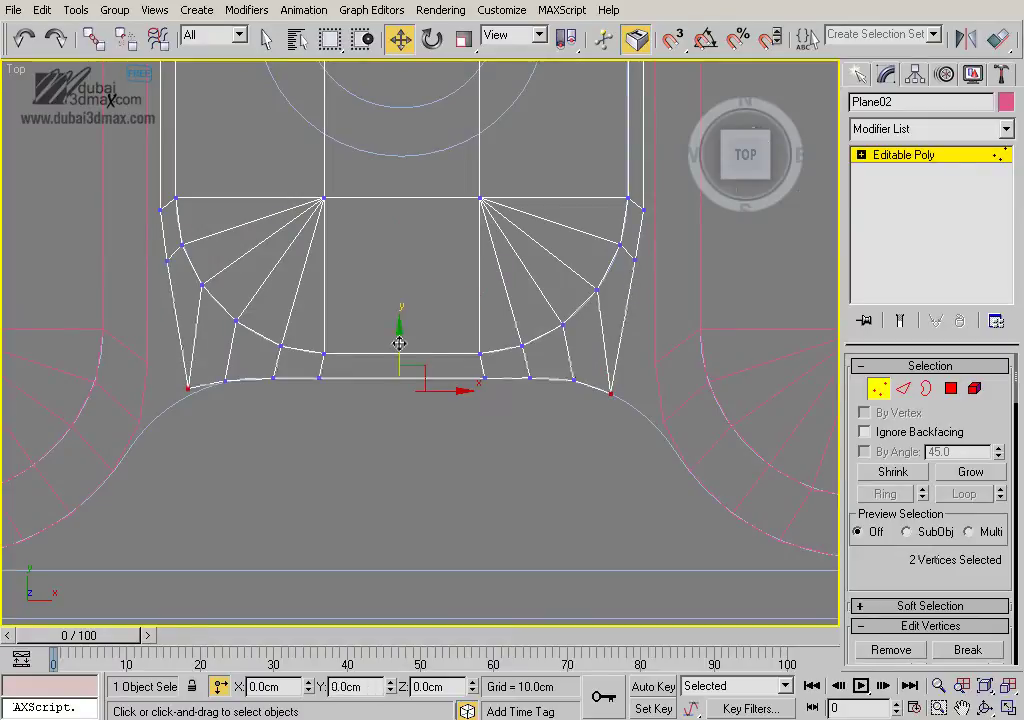
pyautogui.click(189, 389)
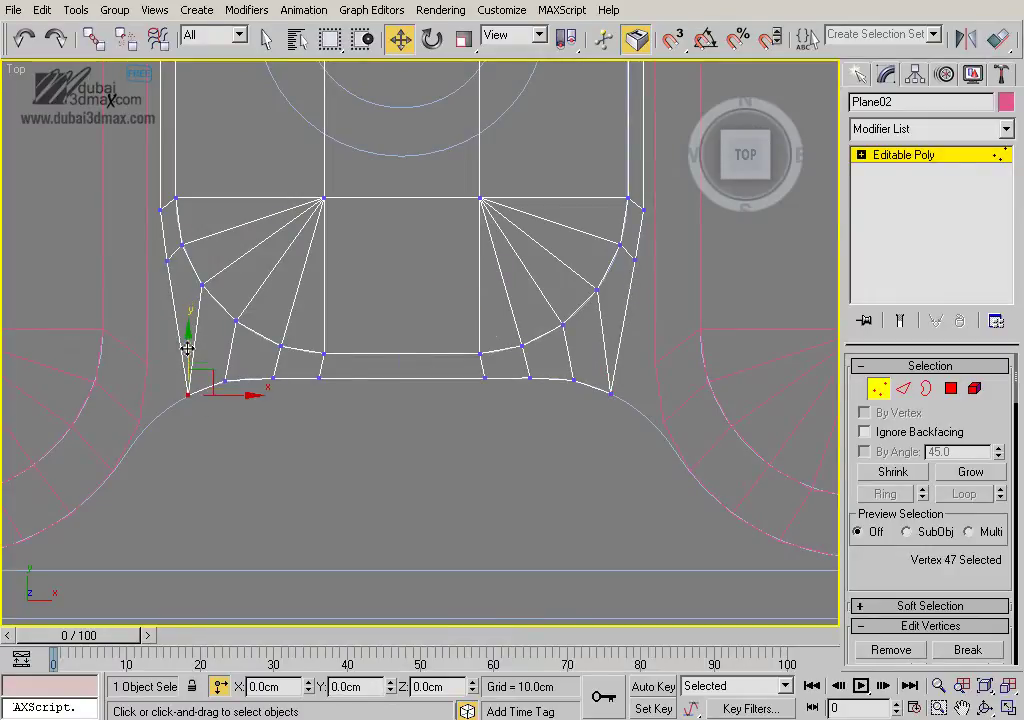
pyautogui.moveTo(630, 293); pyautogui.dragTo(620, 333, button='middle')
pyautogui.moveTo(626, 303); pyautogui.dragTo(647, 395)
# Slide the lower-left and lower-right corner vertices along X onto the outline
pyautogui.moveTo(163, 320); pyautogui.dragTo(162, 306)
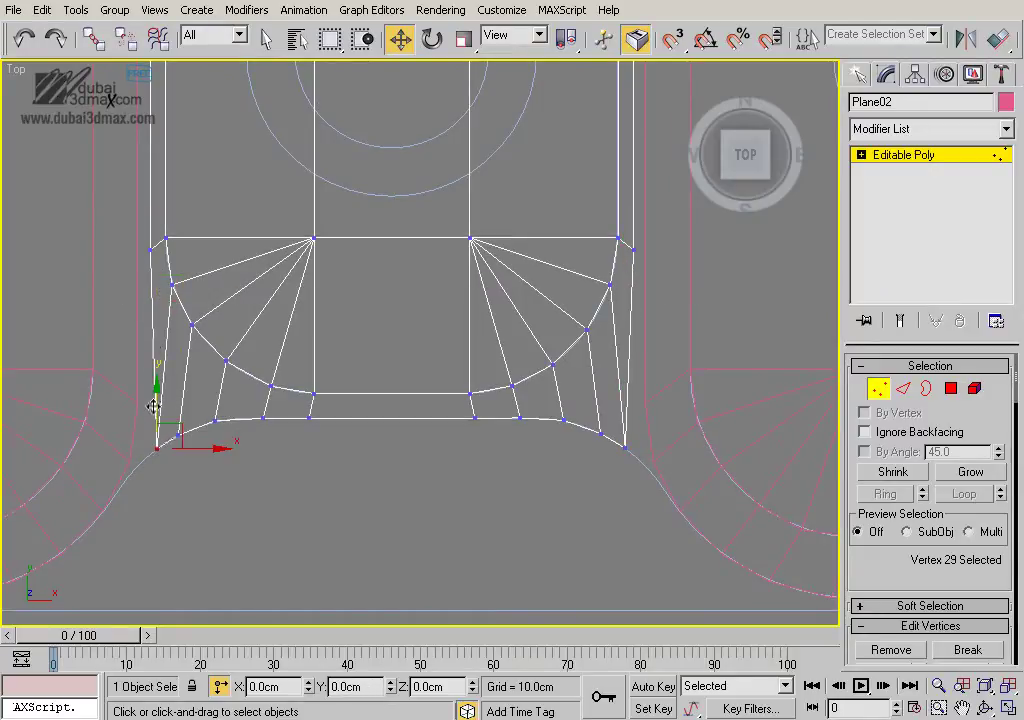
pyautogui.moveTo(437, 388); pyautogui.dragTo(337, 386, button='middle')
pyautogui.scroll(2, 503, 384)
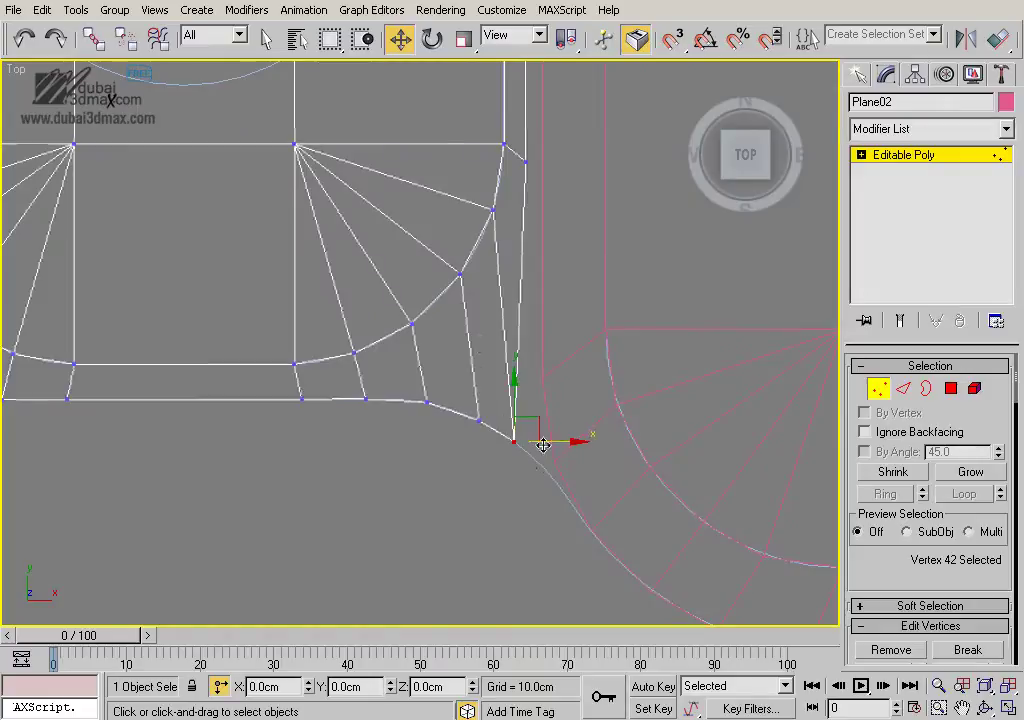
pyautogui.moveTo(553, 441); pyautogui.dragTo(565, 444)
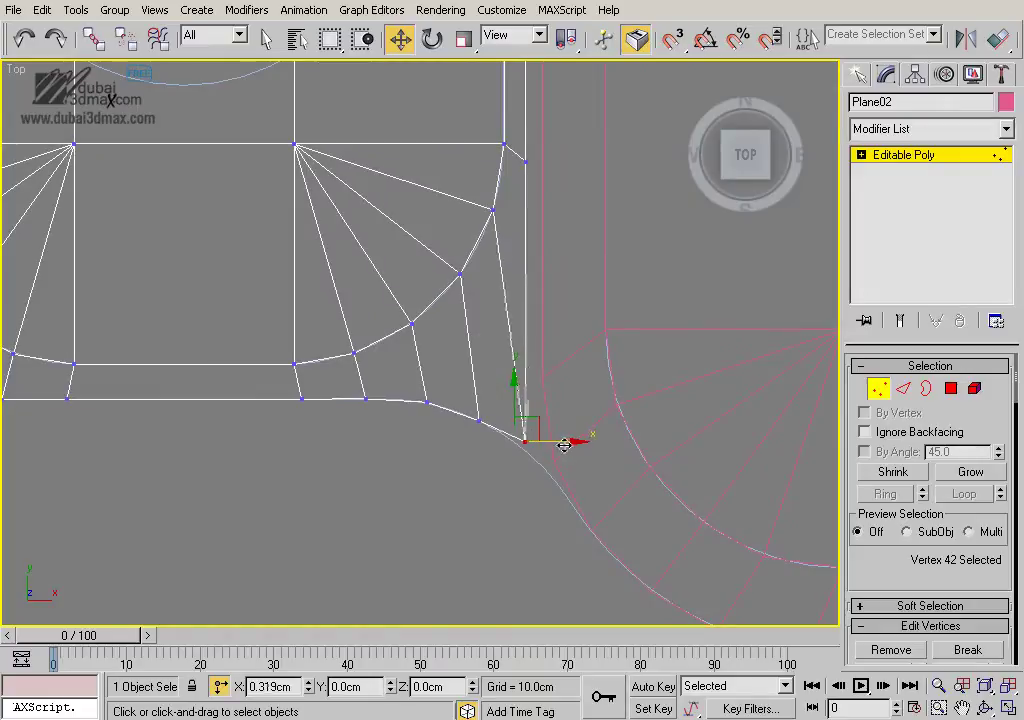
pyautogui.scroll(-3, 525, 403)
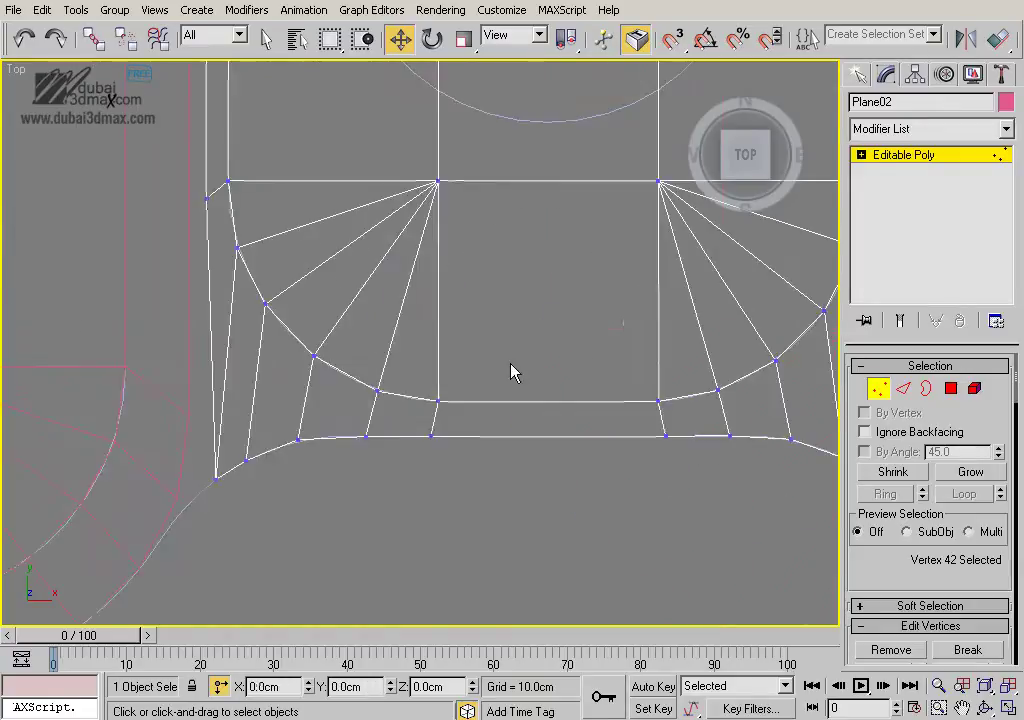
pyautogui.scroll(3, 276, 405)
pyautogui.moveTo(387, 466); pyautogui.dragTo(376, 464)
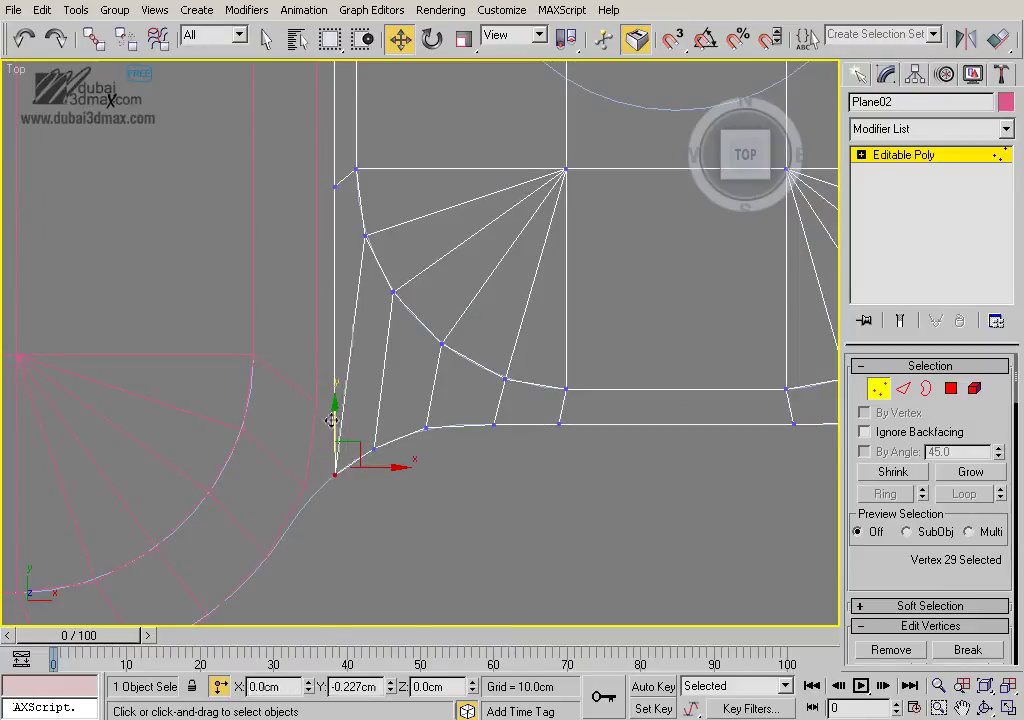
pyautogui.click(903, 155)
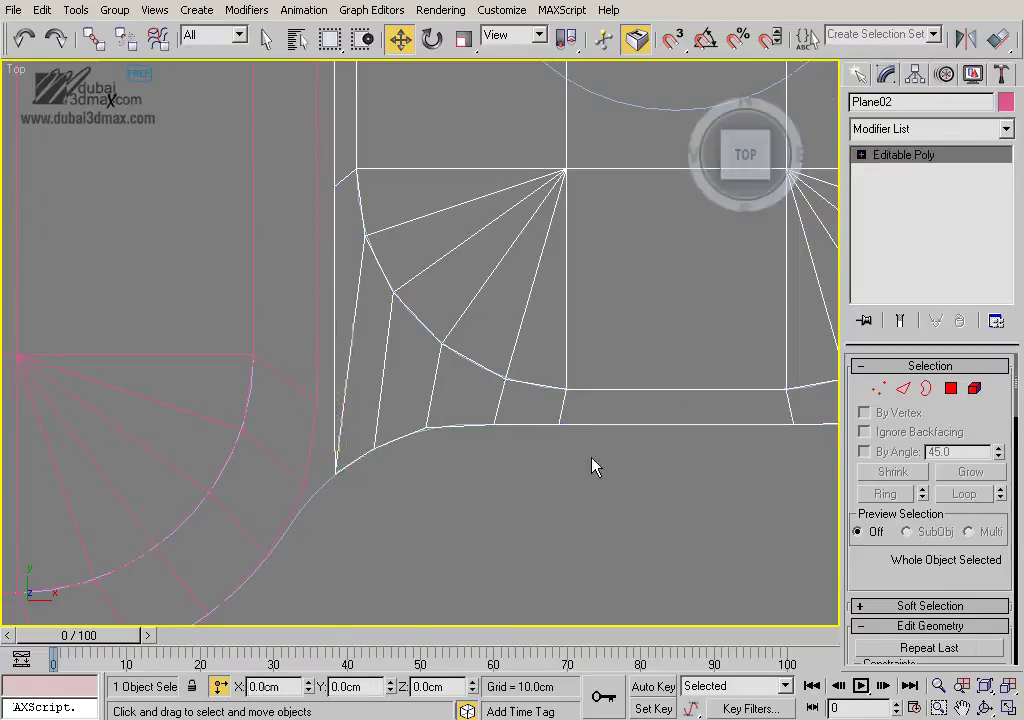
pyautogui.click(489, 331)
pyautogui.click(450, 334)
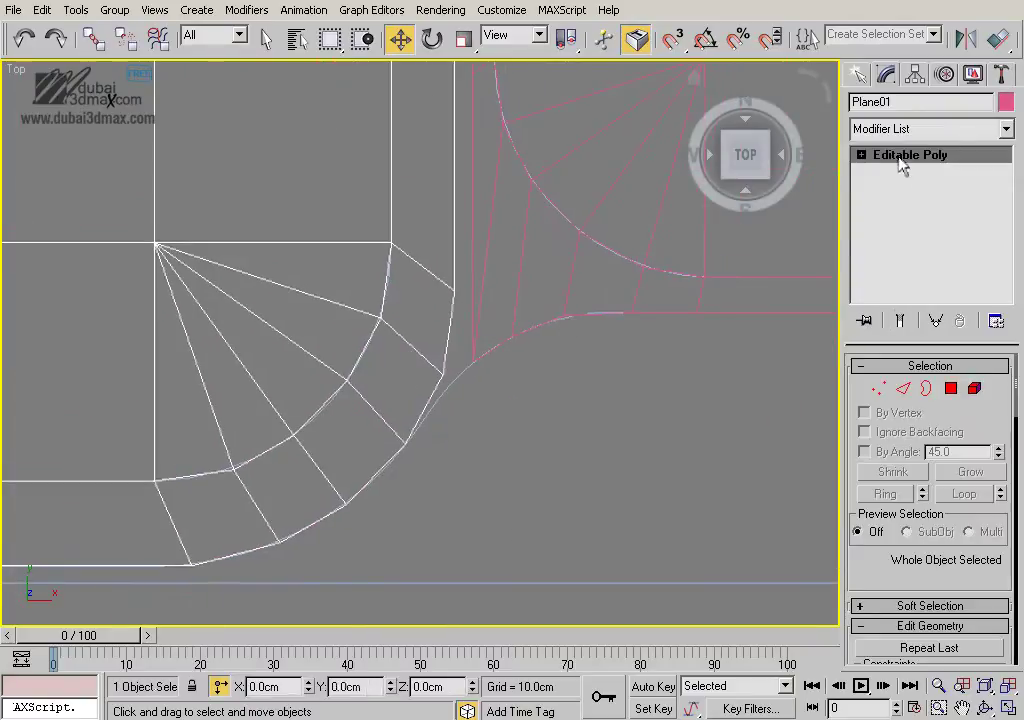
# Slide Plane01's corner vertex right onto the outline and nudge it slightly vertically
pyautogui.press('1')
pyautogui.scroll(2, 414, 340)
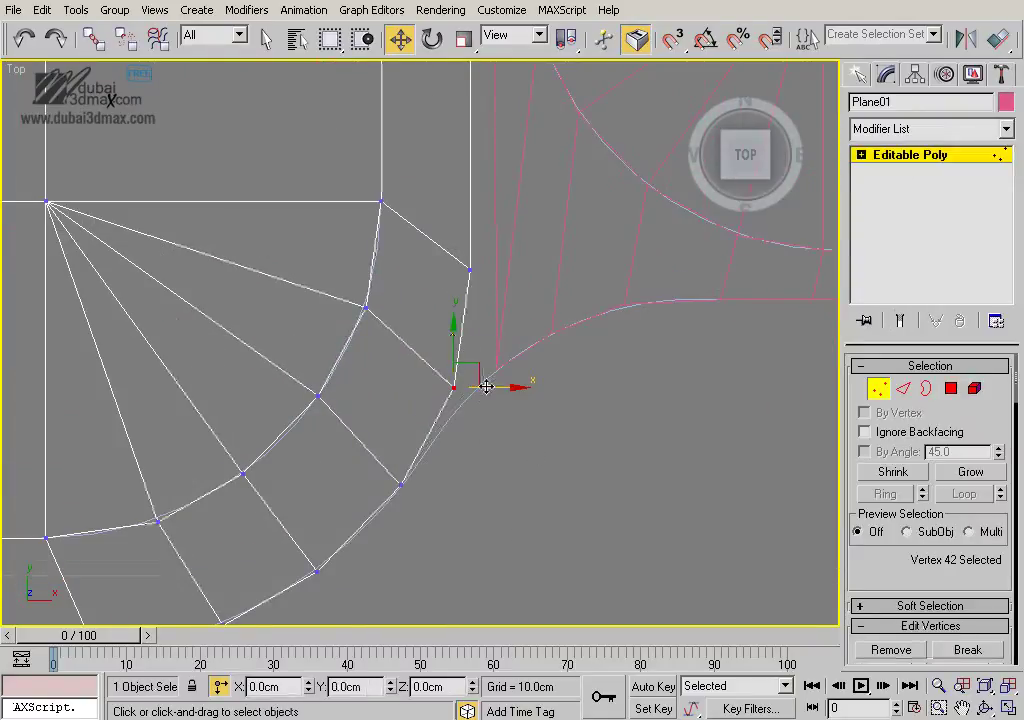
pyautogui.moveTo(496, 388); pyautogui.dragTo(512, 388)
pyautogui.moveTo(513, 388); pyautogui.dragTo(511, 388)
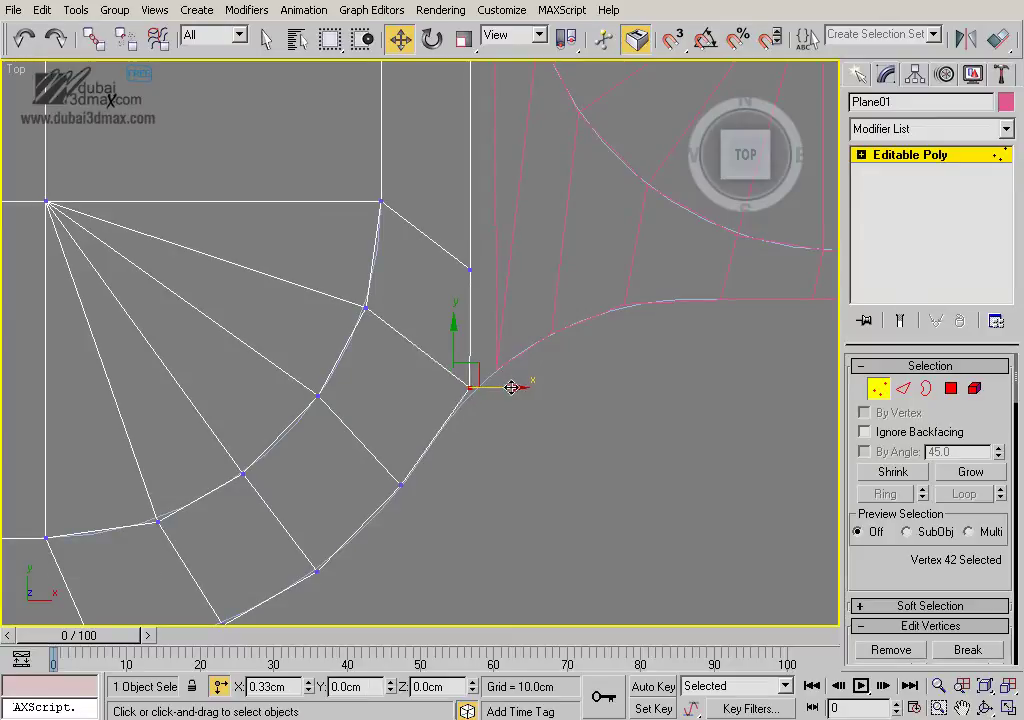
pyautogui.moveTo(466, 346); pyautogui.dragTo(469, 347)
pyautogui.scroll(-3, 469, 347)
pyautogui.moveTo(450, 350)
pyautogui.mouseDown(button='middle')
pyautogui.moveTo(439, 402)
pyautogui.moveTo(476, 396)
pyautogui.mouseUp(button='middle')
pyautogui.scroll(-2, 476, 396)
pyautogui.scroll(-2, 583, 430)
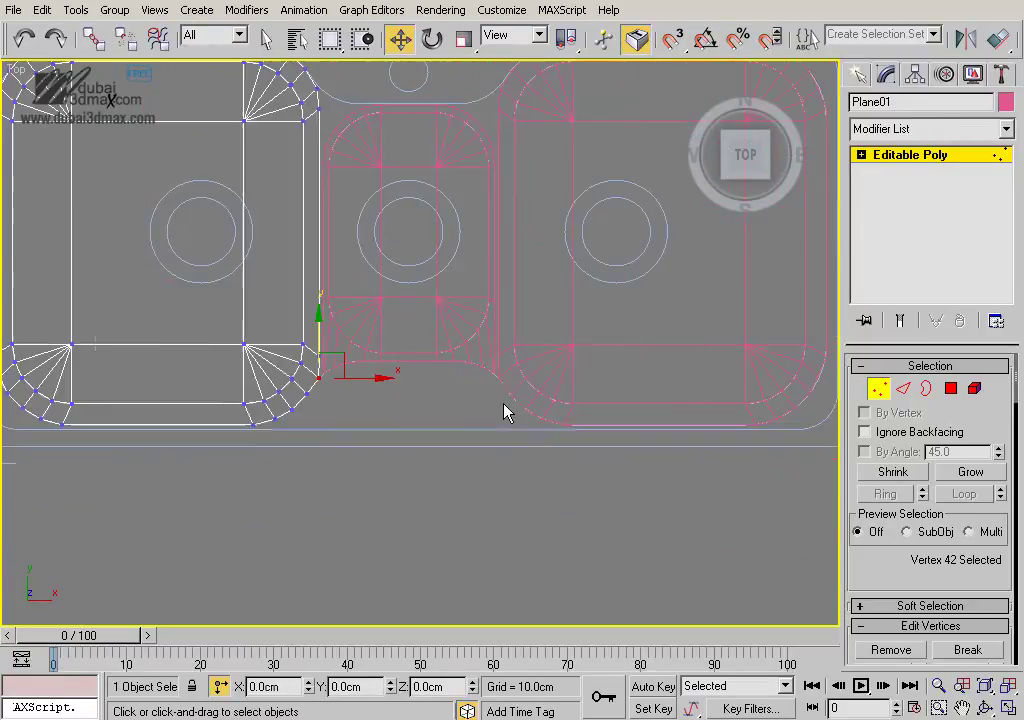
pyautogui.scroll(1, 434, 306)
pyautogui.moveTo(434, 306); pyautogui.dragTo(411, 352, button='middle')
pyautogui.scroll(5, 411, 352)
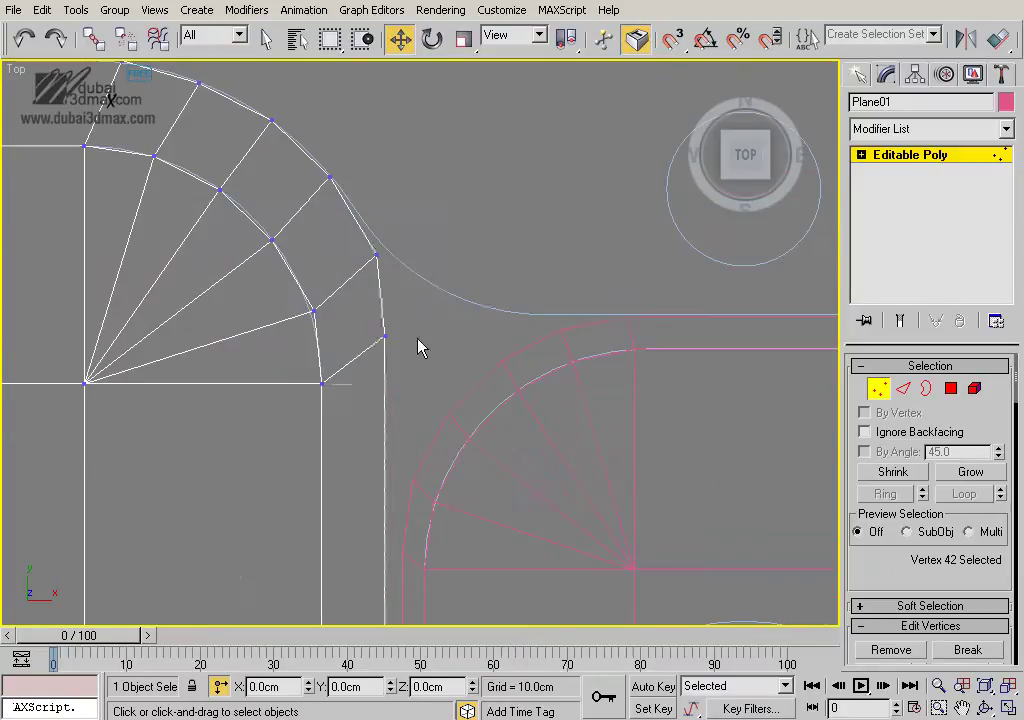
# Move the top-right corner vertex right and slightly down to straighten the side edge
pyautogui.click(376, 251)
pyautogui.scroll(2, 400, 320)
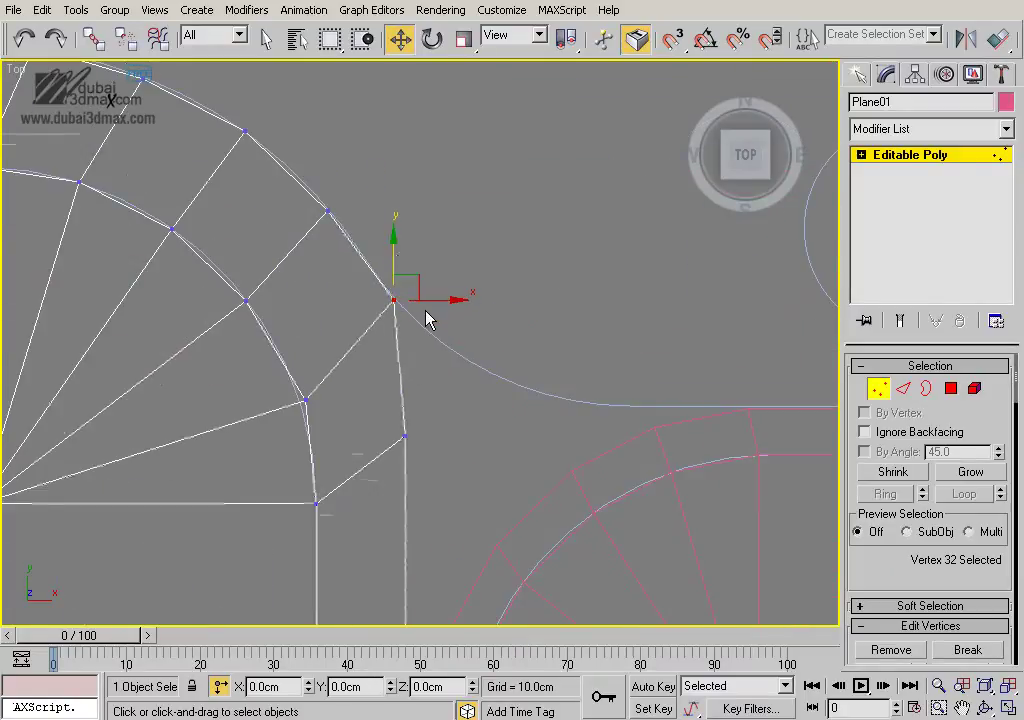
pyautogui.moveTo(427, 304); pyautogui.dragTo(440, 298)
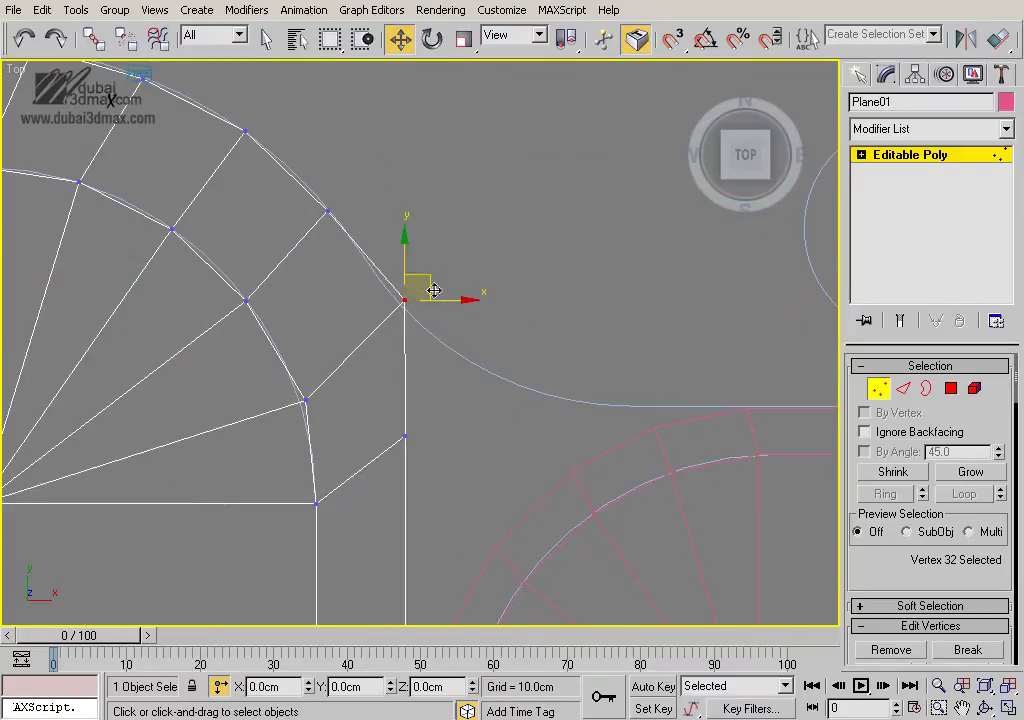
pyautogui.moveTo(408, 252); pyautogui.dragTo(404, 261)
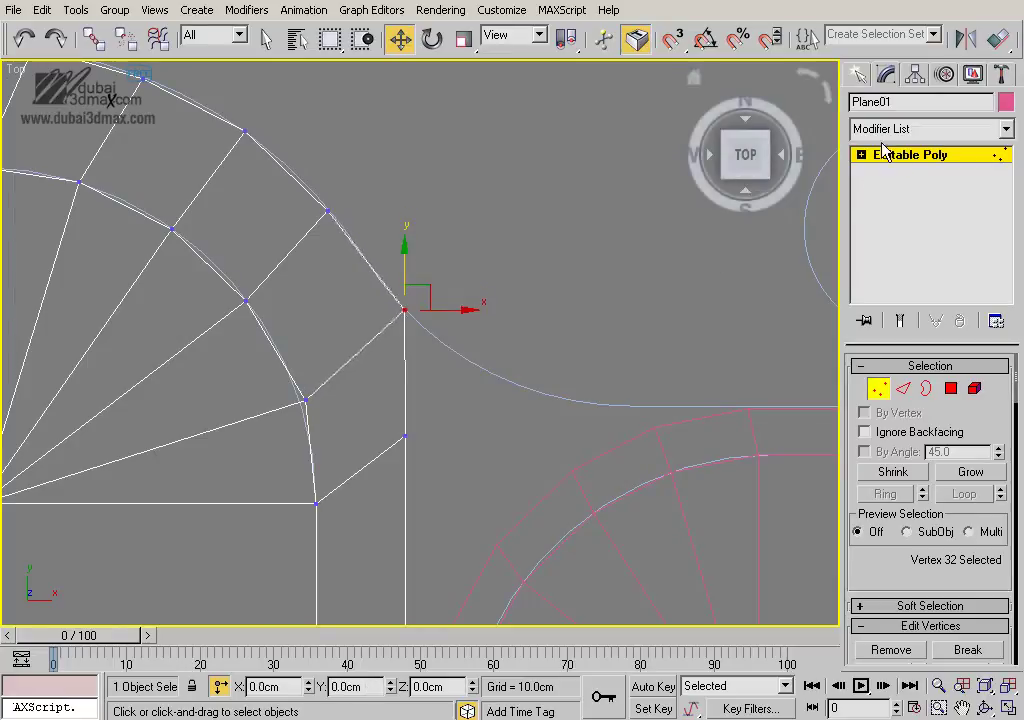
pyautogui.press('1')
pyautogui.moveTo(603, 418); pyautogui.dragTo(498, 391, button='middle')
pyautogui.click(500, 397)
# Raise the first mirrored pair of Plane02's rim vertices onto the top edge
pyautogui.scroll(-1, 558, 393)
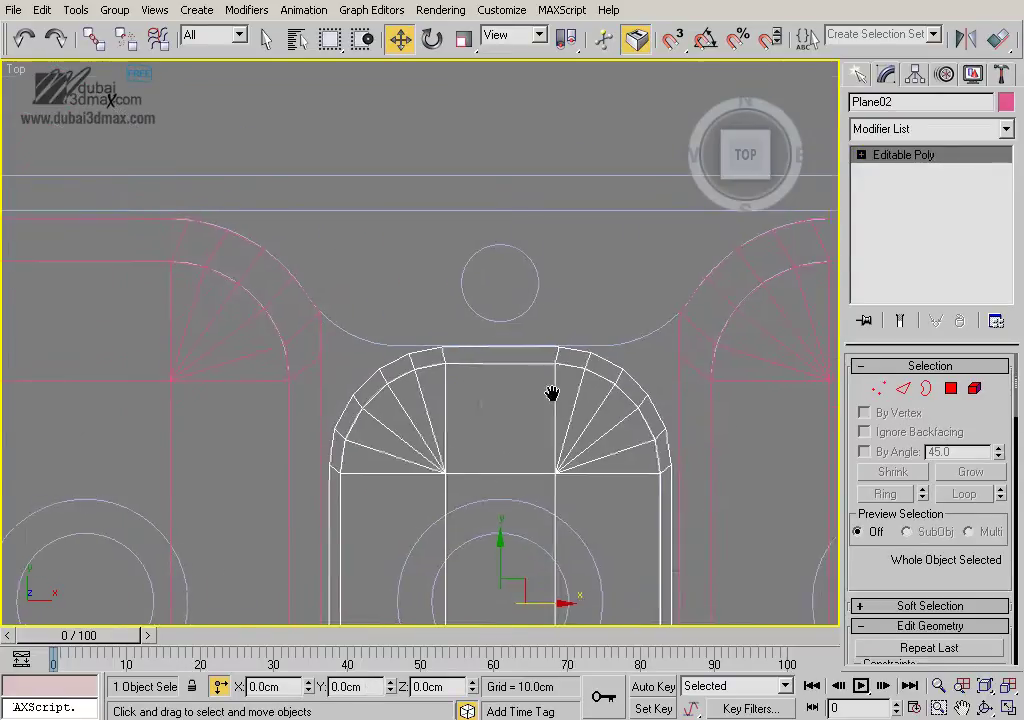
pyautogui.scroll(3, 570, 350)
pyautogui.press('1')
pyautogui.moveTo(685, 350); pyautogui.dragTo(525, 319, button='middle')
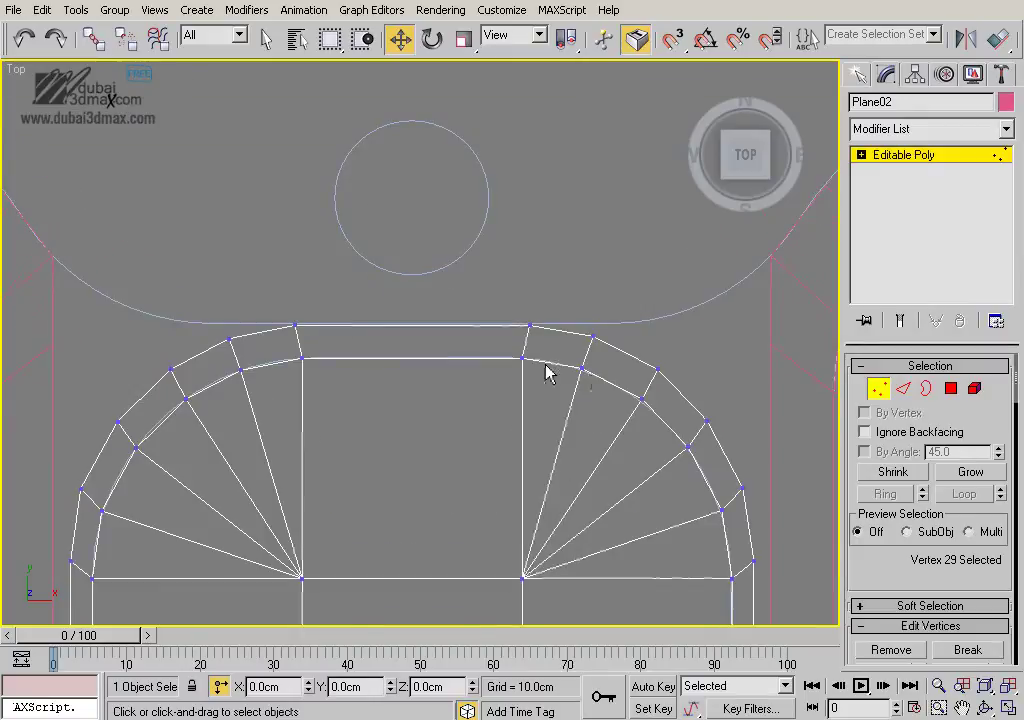
pyautogui.moveTo(612, 345); pyautogui.dragTo(612, 346)
pyautogui.moveTo(560, 345); pyautogui.dragTo(573, 341, button='middle')
pyautogui.keyDown('ctrl'); pyautogui.moveTo(250, 341); pyautogui.dragTo(251, 342); pyautogui.keyUp('ctrl')
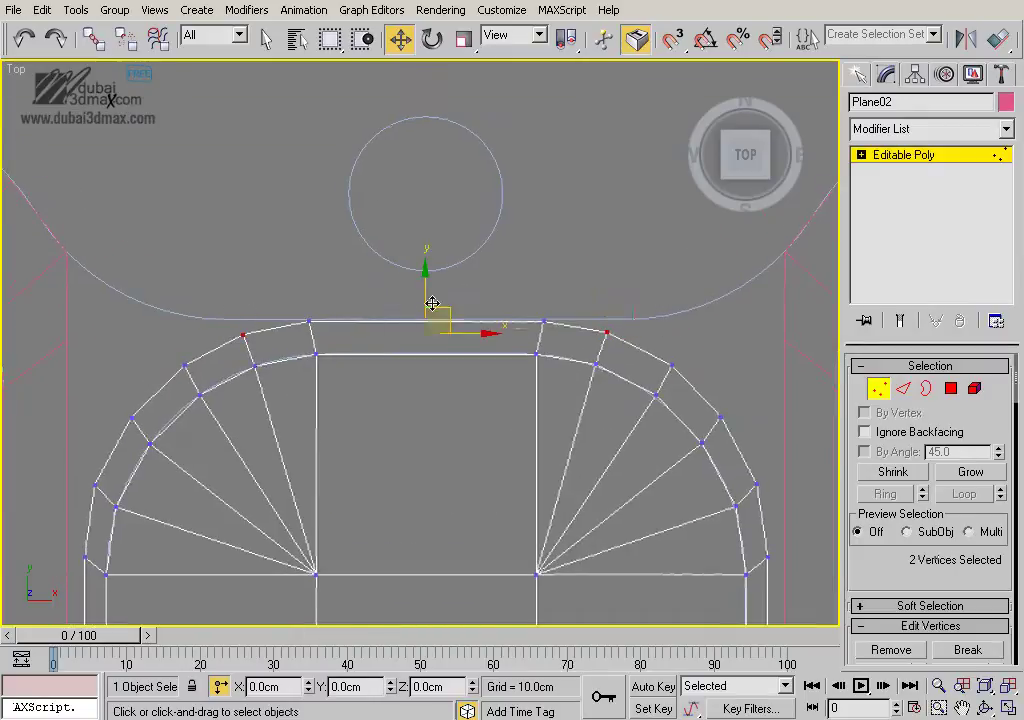
pyautogui.moveTo(426, 289); pyautogui.dragTo(429, 277)
# Raise the next three mirrored rim vertex pairs up onto the outline arc
pyautogui.click(672, 364)
pyautogui.keyDown('ctrl'); pyautogui.moveTo(193, 380); pyautogui.dragTo(195, 381); pyautogui.keyUp('ctrl')
pyautogui.moveTo(424, 334); pyautogui.dragTo(430, 272)
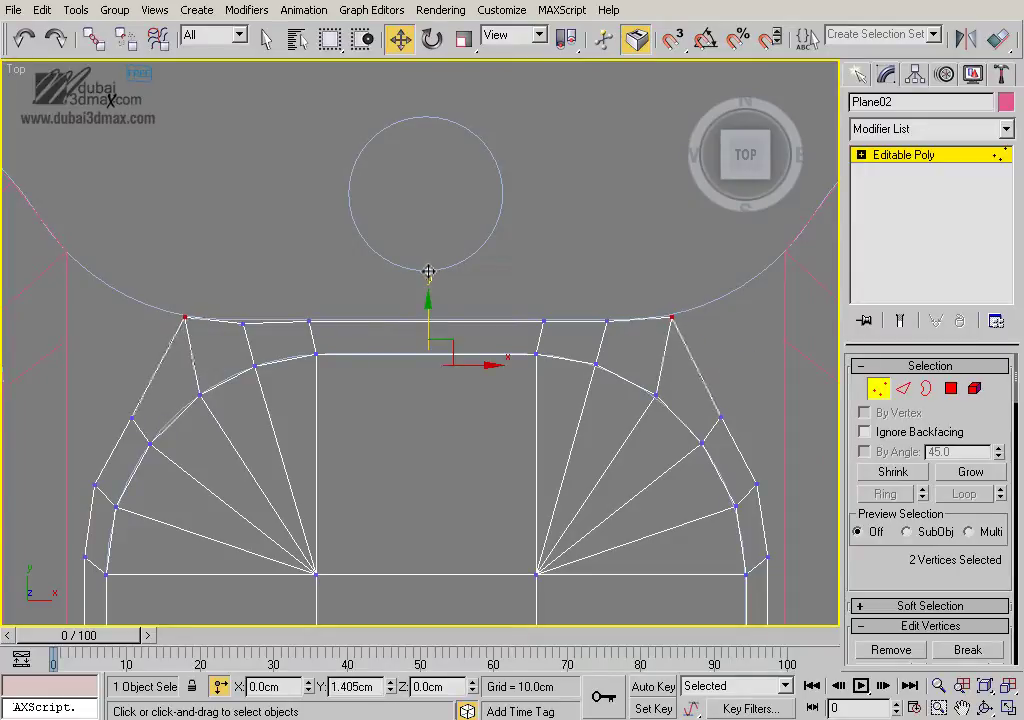
pyautogui.moveTo(139, 428); pyautogui.dragTo(140, 430)
pyautogui.keyDown('ctrl'); pyautogui.click(720, 418); pyautogui.keyUp('ctrl')
pyautogui.moveTo(426, 374); pyautogui.dragTo(445, 254)
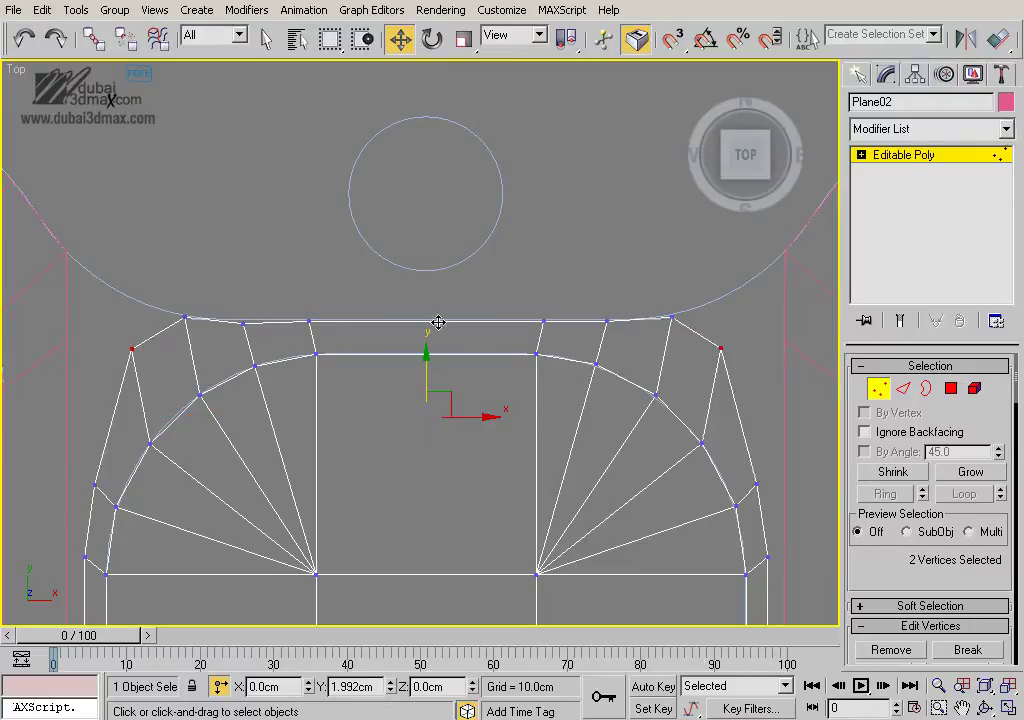
pyautogui.moveTo(97, 490); pyautogui.dragTo(98, 491)
pyautogui.keyDown('ctrl'); pyautogui.click(757, 484); pyautogui.keyUp('ctrl')
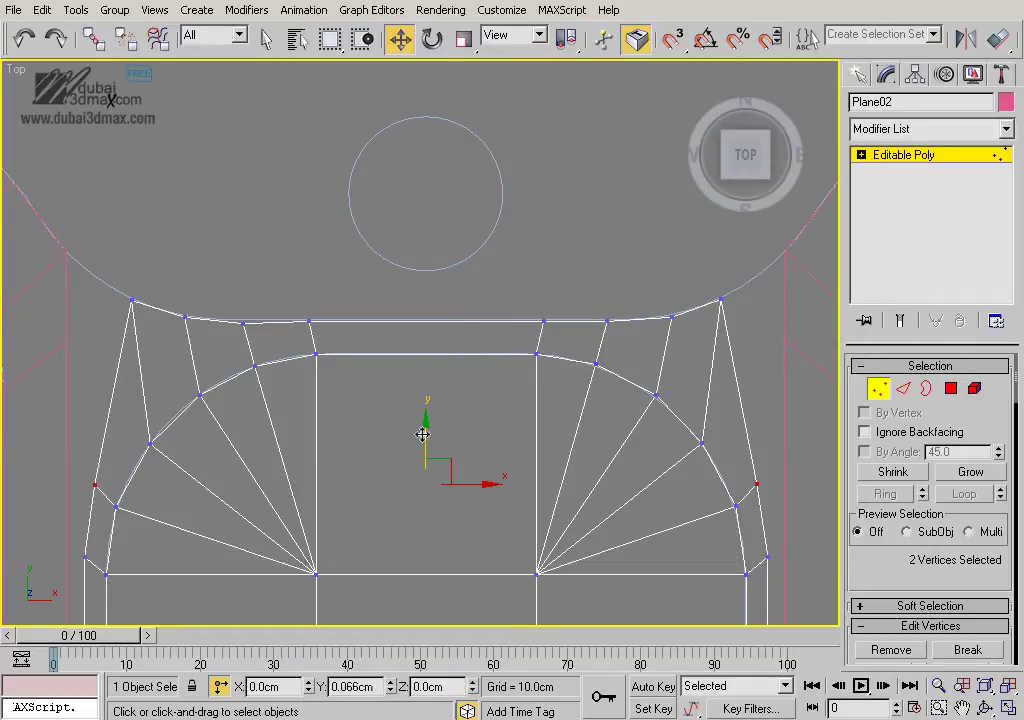
pyautogui.moveTo(423, 435); pyautogui.dragTo(440, 241)
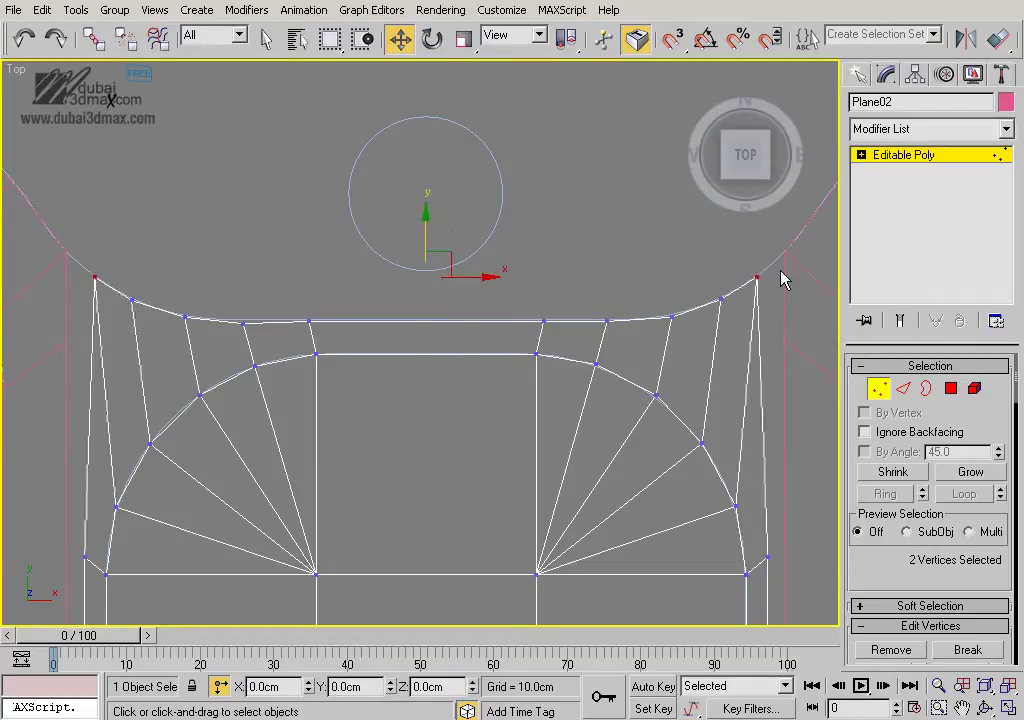
# Nudge the right top rim vertex outward onto the outline
pyautogui.click(753, 273)
pyautogui.moveTo(795, 276); pyautogui.dragTo(808, 274)
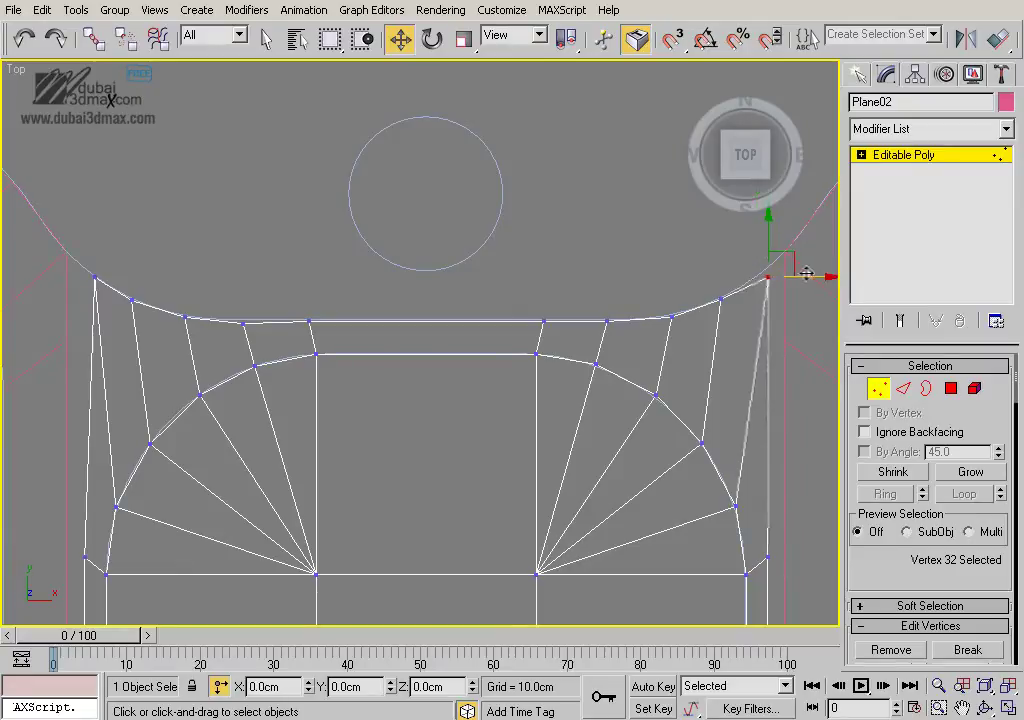
pyautogui.moveTo(229, 293); pyautogui.dragTo(541, 331, button='middle')
pyautogui.scroll(2, 368, 283)
pyautogui.click(368, 283)
pyautogui.scroll(-2, 441, 325)
pyautogui.moveTo(441, 325); pyautogui.dragTo(453, 290, button='middle')
# Shift the right corner vertex slightly left and up to meet the outline
pyautogui.click(428, 274)
pyautogui.moveTo(455, 288); pyautogui.dragTo(466, 268)
pyautogui.scroll(3, 470, 300)
pyautogui.moveTo(503, 450); pyautogui.dragTo(509, 425)
pyautogui.scroll(-4, 500, 428)
pyautogui.scroll(-4, 510, 460)
pyautogui.moveTo(544, 498)
pyautogui.mouseDown(button='middle')
pyautogui.moveTo(535, 352)
pyautogui.moveTo(497, 361)
pyautogui.moveTo(557, 381)
pyautogui.moveTo(551, 347)
pyautogui.mouseUp(button='middle')
# Select Plane03's vertical edges in Edge mode
pyautogui.click(895, 155)
pyautogui.click(515, 128)
pyautogui.click(546, 250)
pyautogui.click(905, 389)
pyautogui.moveTo(711, 405); pyautogui.dragTo(697, 403, button='middle')
pyautogui.moveTo(464, 340); pyautogui.dragTo(782, 411)
pyautogui.moveTo(650, 410)
pyautogui.mouseDown(button='middle')
pyautogui.moveTo(570, 408)
pyautogui.moveTo(596, 420)
pyautogui.mouseUp(button='middle')
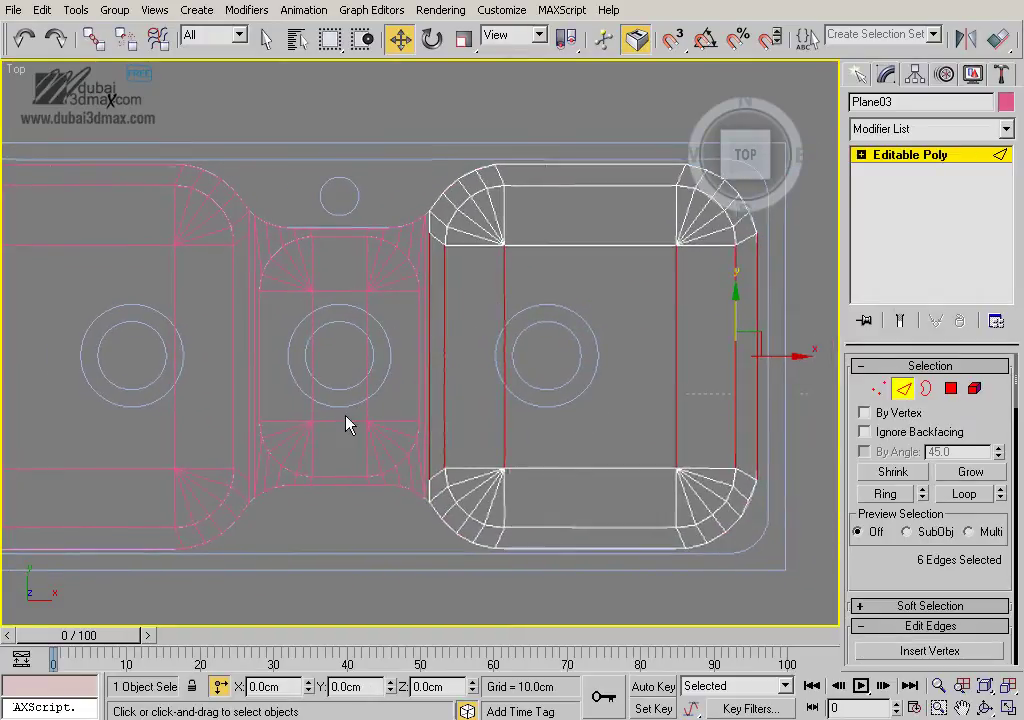
# Connect the selected edges with 2 segments and a pinch of about 30
pyautogui.moveTo(425, 440); pyautogui.dragTo(345, 445, button='middle')
pyautogui.scroll(-3, 933, 569)
pyautogui.click(996, 587)
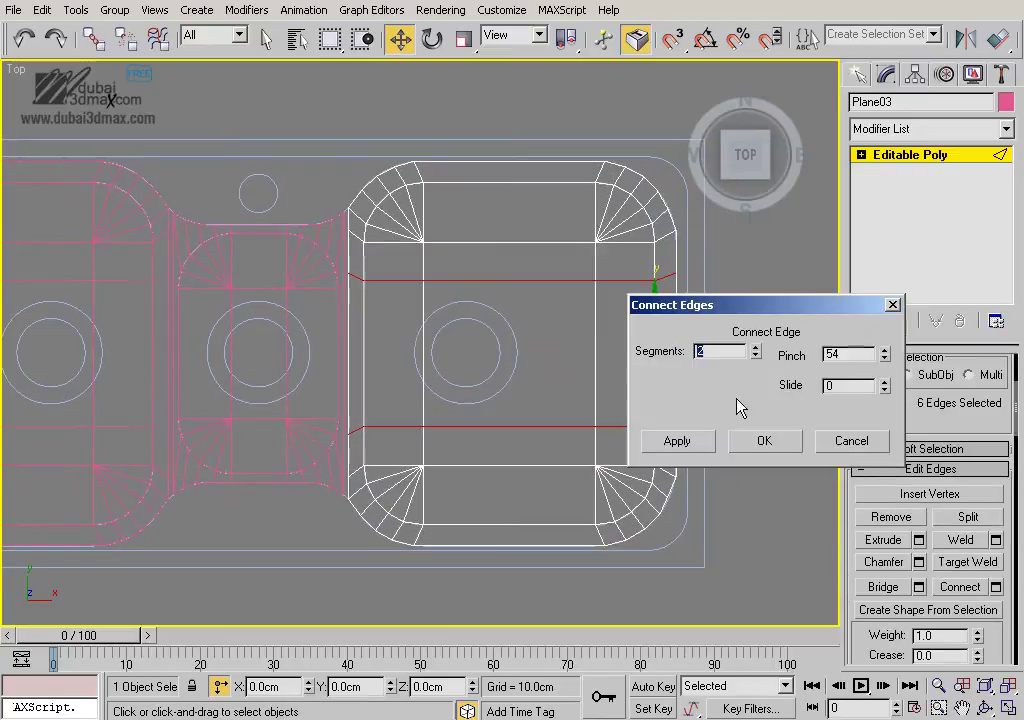
pyautogui.moveTo(888, 370); pyautogui.dragTo(884, 393)
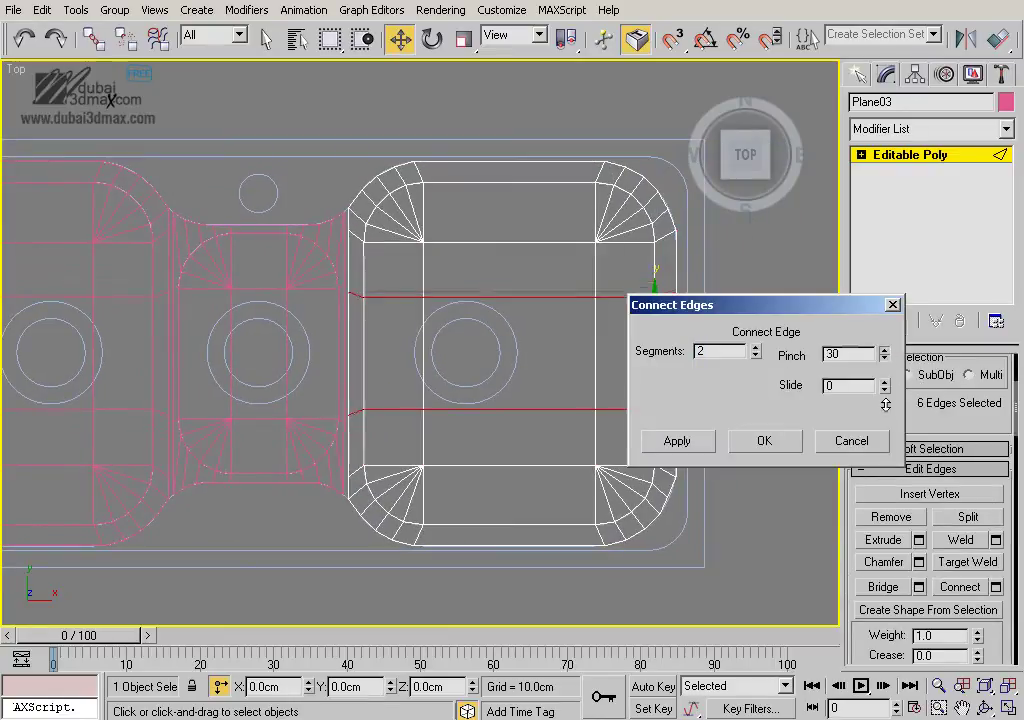
pyautogui.click(764, 441)
pyautogui.moveTo(699, 423); pyautogui.dragTo(673, 434, button='middle')
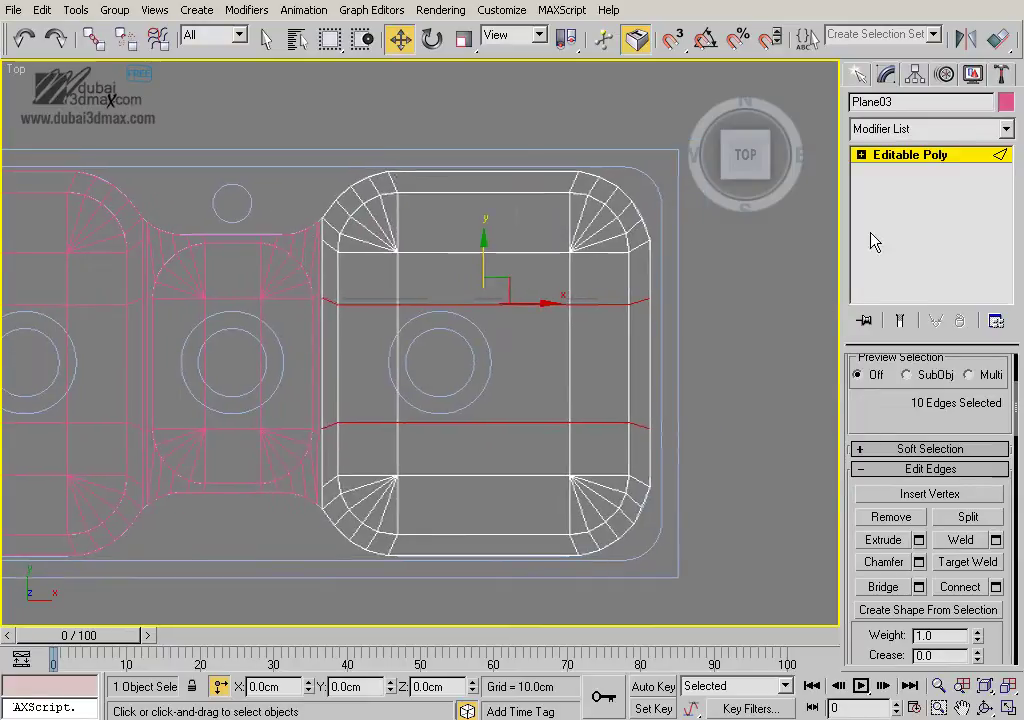
# Move the lower new vertex row slightly down and the upper row slightly up along Y
pyautogui.press('1')
pyautogui.moveTo(904, 570); pyautogui.dragTo(914, 235)
pyautogui.moveTo(971, 549); pyautogui.dragTo(985, 408)
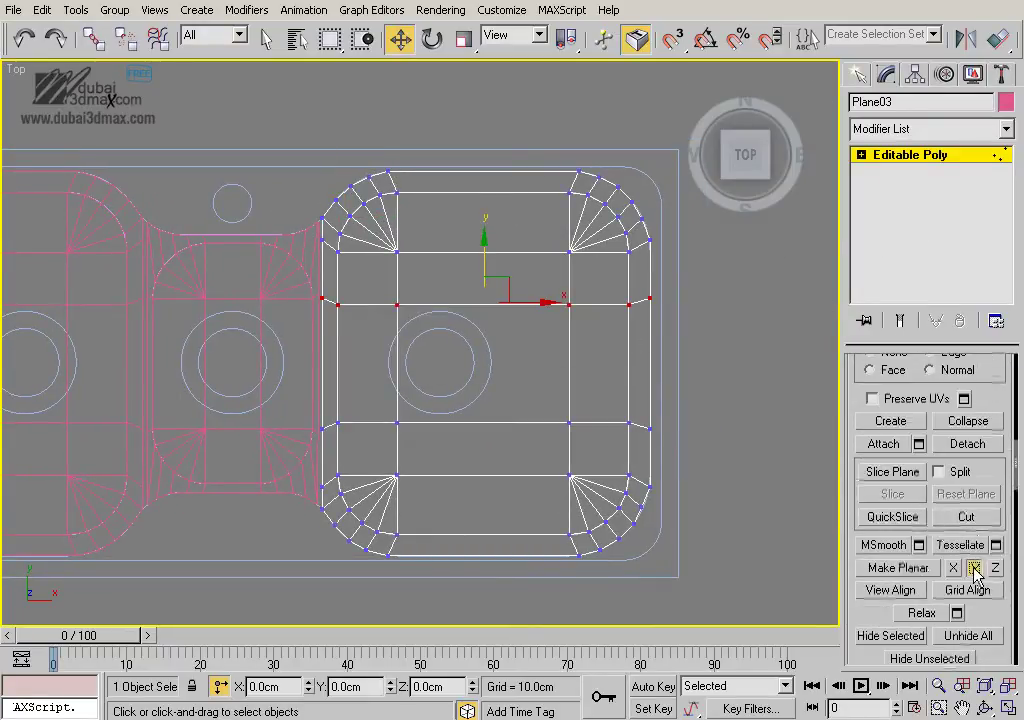
pyautogui.moveTo(283, 374); pyautogui.dragTo(760, 458)
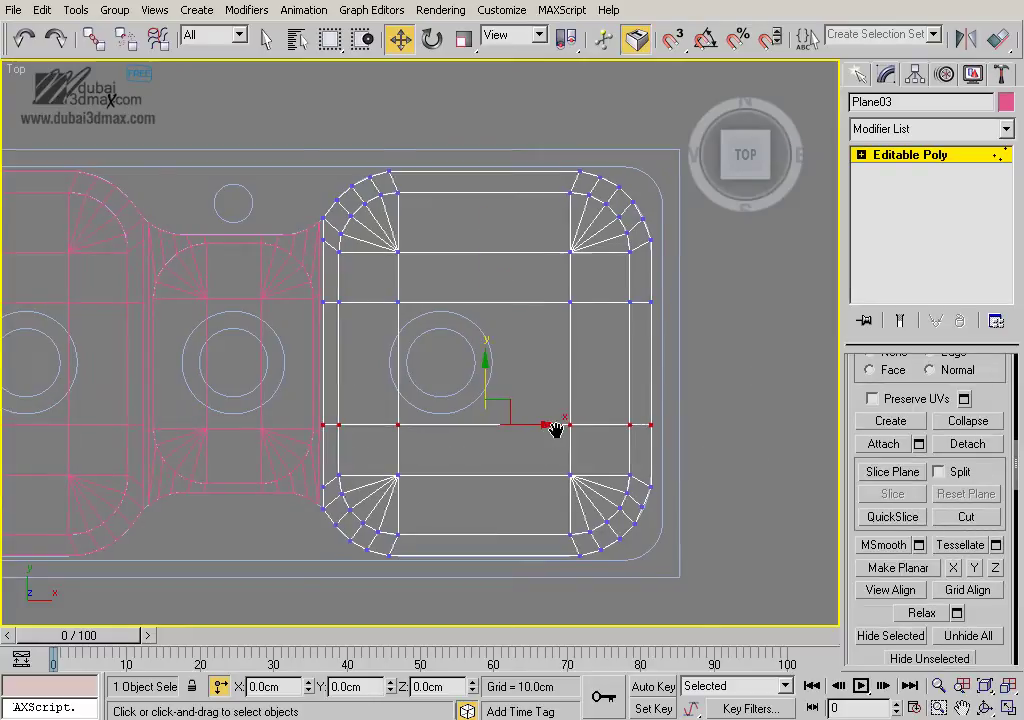
pyautogui.scroll(4, 556, 438)
pyautogui.moveTo(567, 428)
pyautogui.mouseDown()
pyautogui.moveTo(569, 443)
pyautogui.moveTo(571, 426)
pyautogui.mouseUp()
pyautogui.scroll(-2, 447, 345)
pyautogui.moveTo(642, 363); pyautogui.dragTo(640, 356)
pyautogui.moveTo(467, 252); pyautogui.dragTo(466, 238)
pyautogui.click(919, 162)
pyautogui.scroll(-3, 585, 354)
pyautogui.moveTo(585, 354); pyautogui.dragTo(560, 340, button='middle')
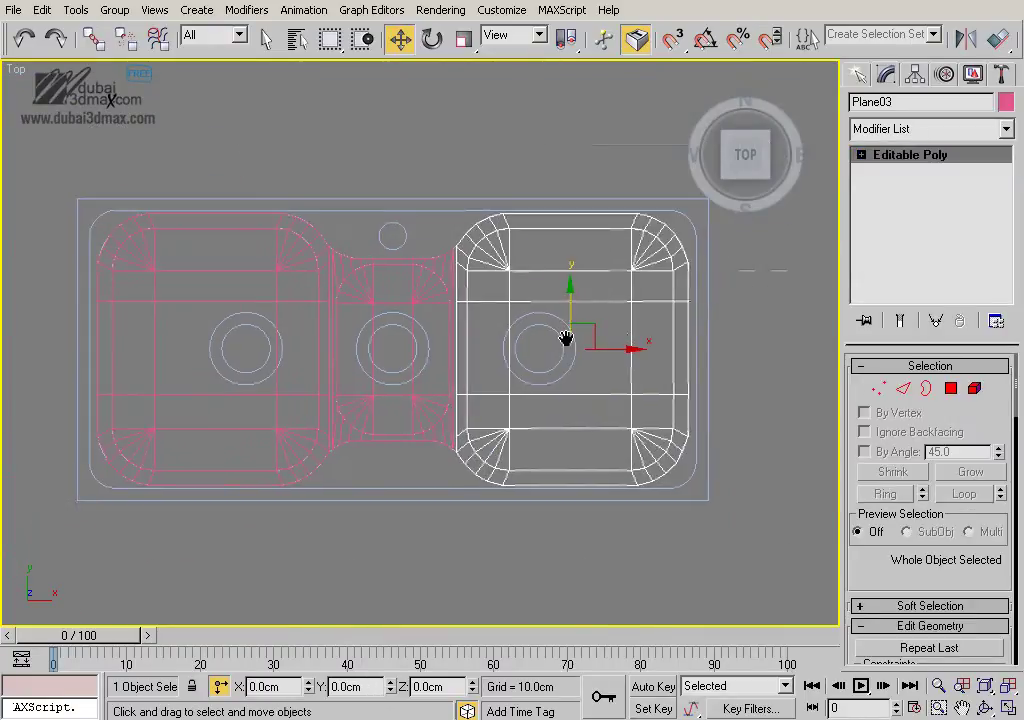
# Use the quad-menu Attach to add the middle section and left bowl to the right bowl
pyautogui.rightClick(555, 345)
pyautogui.rightClick(750, 268)
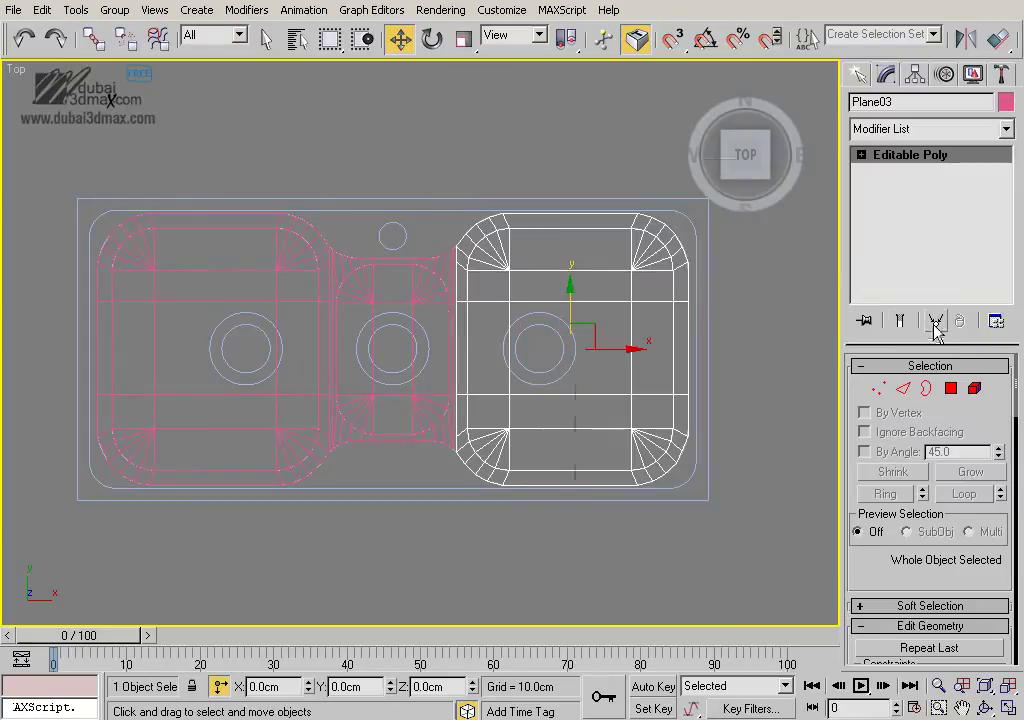
pyautogui.rightClick(527, 307)
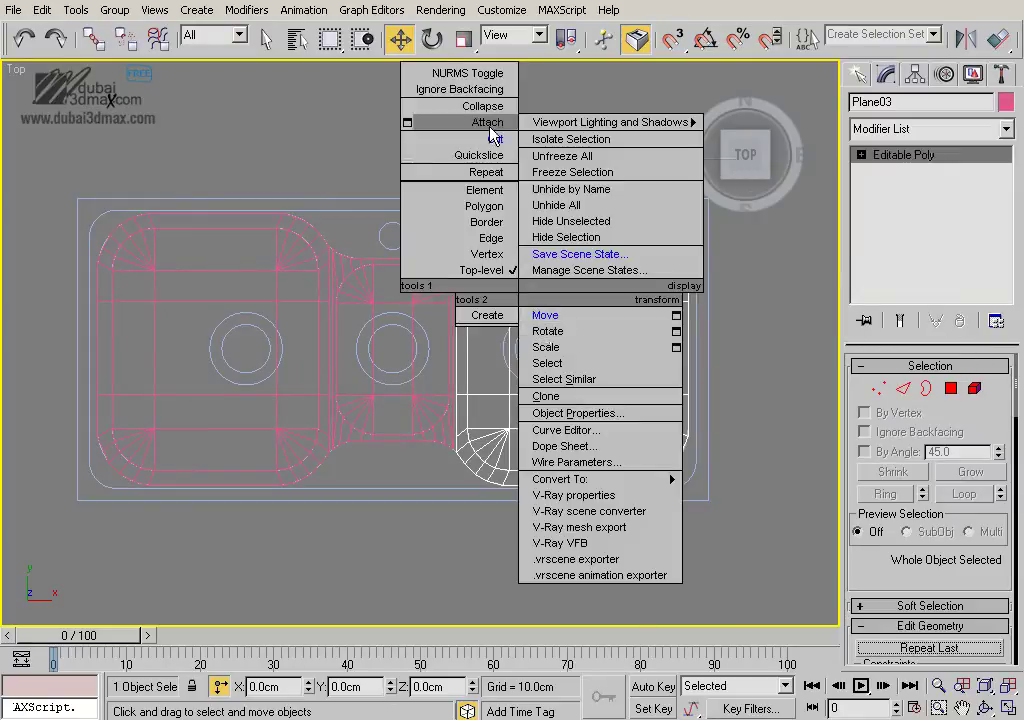
pyautogui.click(470, 122)
pyautogui.click(357, 307)
pyautogui.click(285, 277)
pyautogui.rightClick(423, 389)
# In Edge mode, select the seam edges between the middle section and the right bowl
pyautogui.press('2')
pyautogui.scroll(2, 400, 270)
pyautogui.click(526, 393)
pyautogui.moveTo(526, 393)
pyautogui.mouseDown(button='middle')
pyautogui.moveTo(511, 422)
pyautogui.moveTo(523, 263)
pyautogui.mouseUp(button='middle')
pyautogui.click(492, 285)
pyautogui.keyDown('ctrl'); pyautogui.click(494, 335); pyautogui.keyUp('ctrl')
pyautogui.keyDown('ctrl'); pyautogui.click(499, 394); pyautogui.keyUp('ctrl')
pyautogui.scroll(2, 491, 359)
pyautogui.keyDown('ctrl'); pyautogui.click(510, 357); pyautogui.keyUp('ctrl')
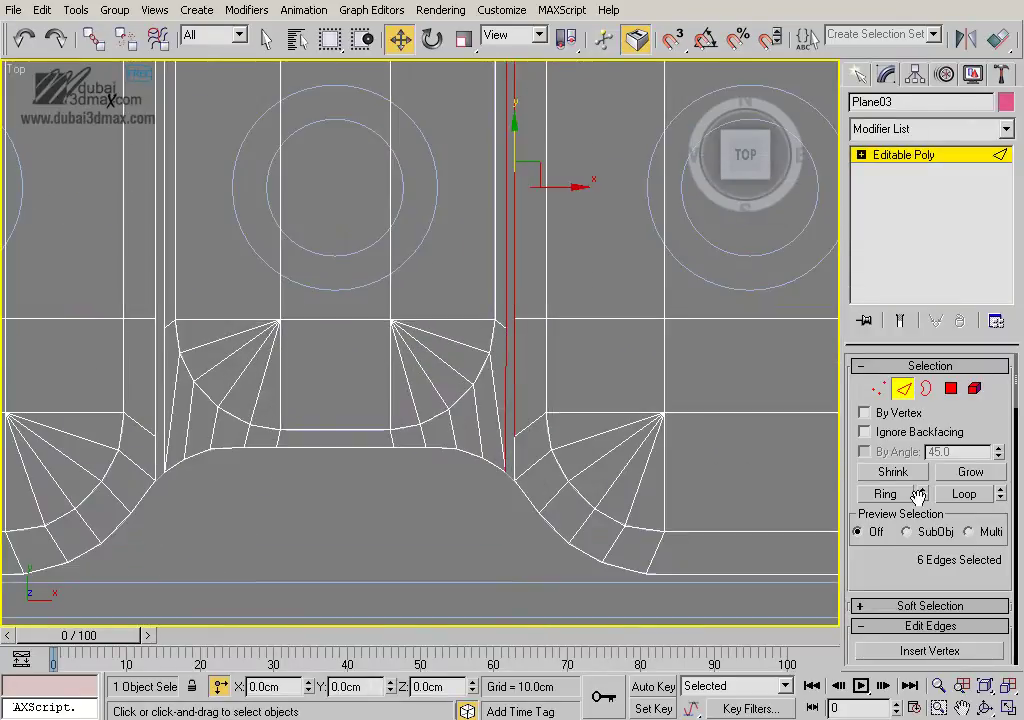
pyautogui.scroll(2, 575, 463)
pyautogui.moveTo(579, 423)
pyautogui.mouseDown(button='middle')
pyautogui.moveTo(569, 402)
pyautogui.moveTo(553, 418)
pyautogui.moveTo(558, 445)
pyautogui.moveTo(558, 402)
pyautogui.mouseUp(button='middle')
# Switch to Vertex mode and select the vertex at the seam's lower corner
pyautogui.press('1')
pyautogui.scroll(2, 560, 425)
pyautogui.scroll(1, 553, 407)
pyautogui.click(550, 380)
# Move the seam's corner and lower vertices down onto their partners on the adjoining piece
pyautogui.moveTo(516, 418)
pyautogui.mouseDown()
pyautogui.moveTo(550, 447)
pyautogui.moveTo(552, 426)
pyautogui.mouseUp()
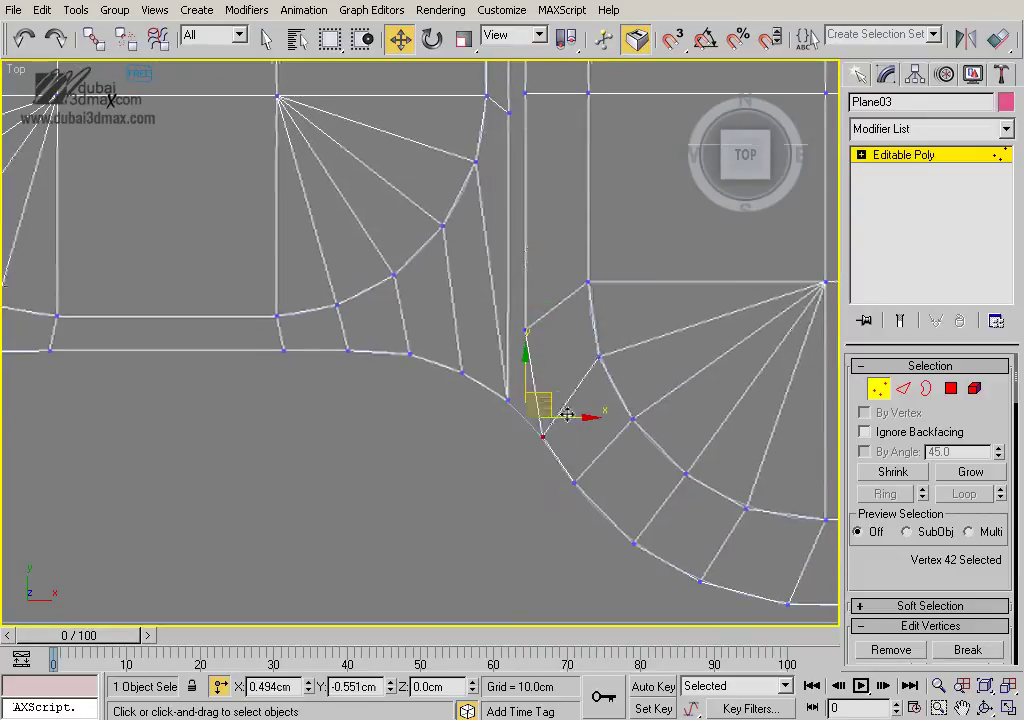
pyautogui.click(522, 320)
pyautogui.moveTo(522, 320); pyautogui.dragTo(515, 378)
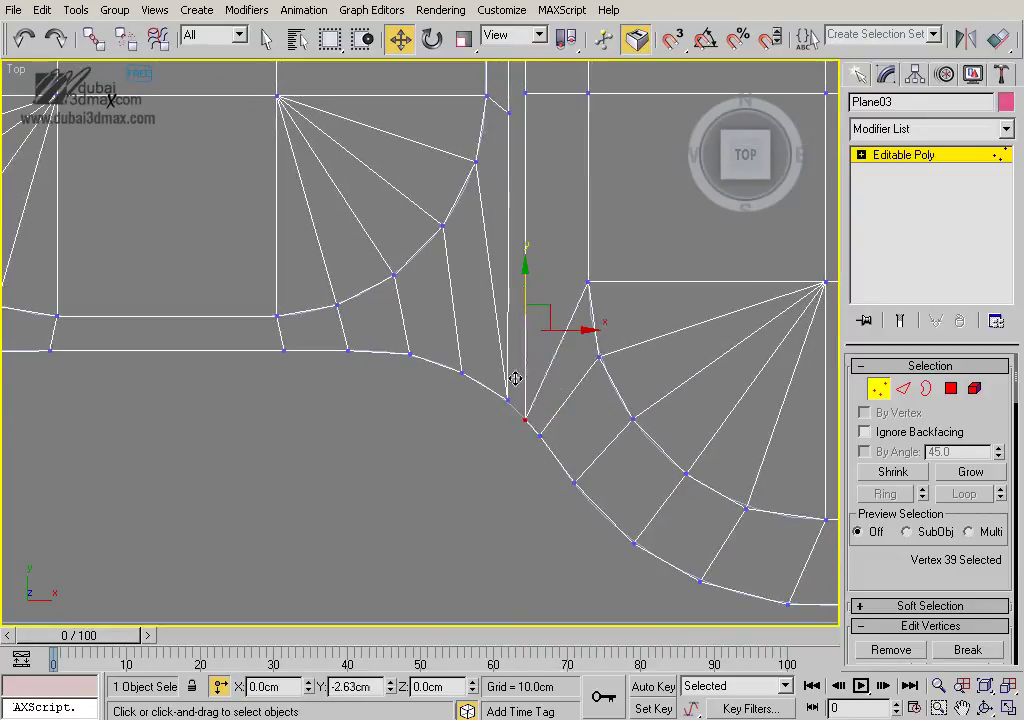
pyautogui.scroll(-3, 517, 384)
pyautogui.scroll(1, 480, 360)
pyautogui.scroll(3, 471, 366)
pyautogui.scroll(2, 493, 410)
pyautogui.moveTo(469, 428); pyautogui.dragTo(523, 489)
pyautogui.scroll(1, 523, 470)
pyautogui.moveTo(530, 432); pyautogui.dragTo(495, 459)
pyautogui.click(506, 325)
pyautogui.moveTo(507, 277); pyautogui.dragTo(524, 400)
pyautogui.scroll(-3, 524, 400)
pyautogui.scroll(-1, 549, 400)
pyautogui.scroll(3, 514, 469)
pyautogui.scroll(2, 441, 411)
pyautogui.scroll(2, 470, 380)
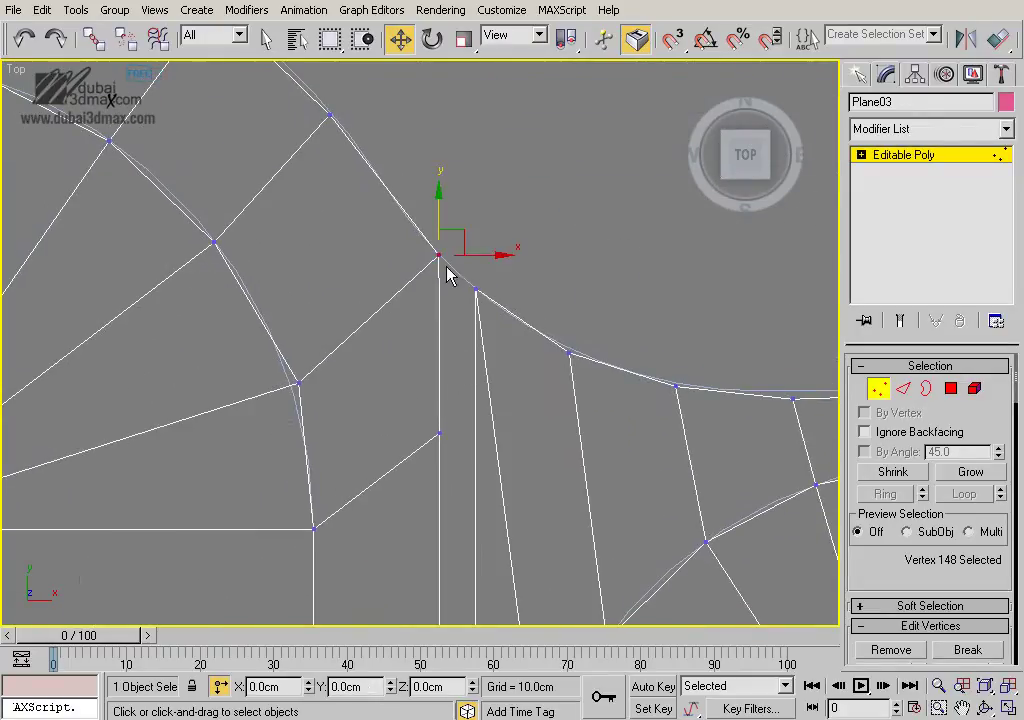
# Move the remaining seam vertices up onto the curved sink outline to meet their partners
pyautogui.moveTo(458, 234); pyautogui.dragTo(430, 201)
pyautogui.click(440, 432)
pyautogui.moveTo(449, 404); pyautogui.dragTo(468, 216)
pyautogui.scroll(-2, 469, 216)
pyautogui.moveTo(469, 216); pyautogui.dragTo(464, 389, button='middle')
pyautogui.scroll(2, 464, 389)
pyautogui.scroll(2, 384, 383)
pyautogui.moveTo(384, 383); pyautogui.dragTo(394, 386, button='middle')
pyautogui.moveTo(448, 271); pyautogui.dragTo(470, 224)
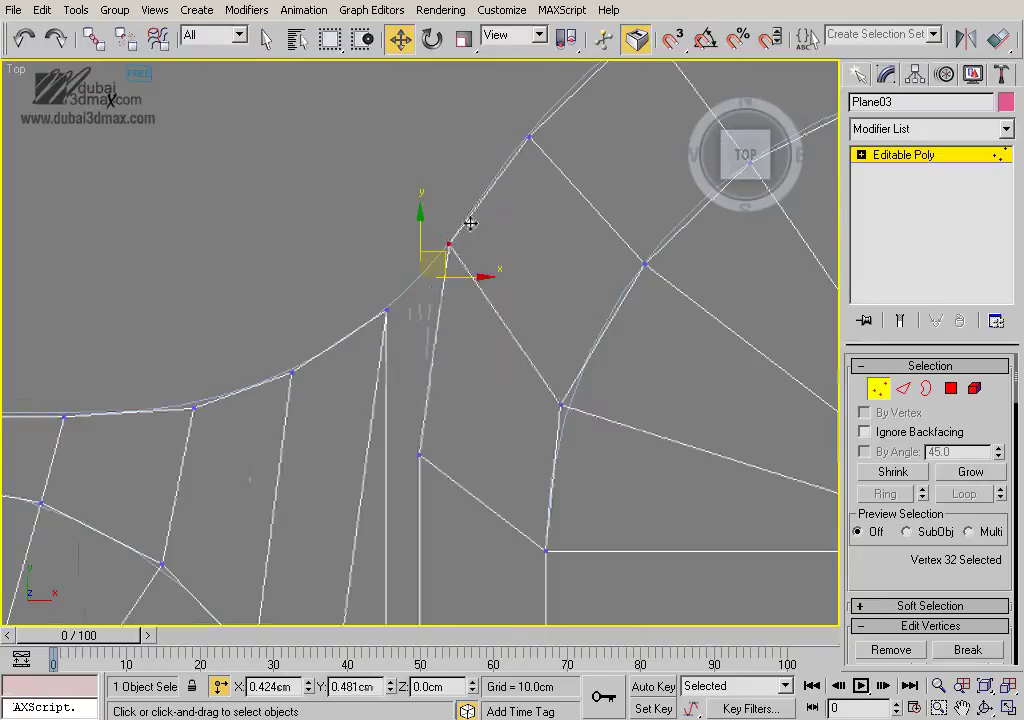
pyautogui.click(420, 455)
pyautogui.moveTo(418, 393); pyautogui.dragTo(404, 228)
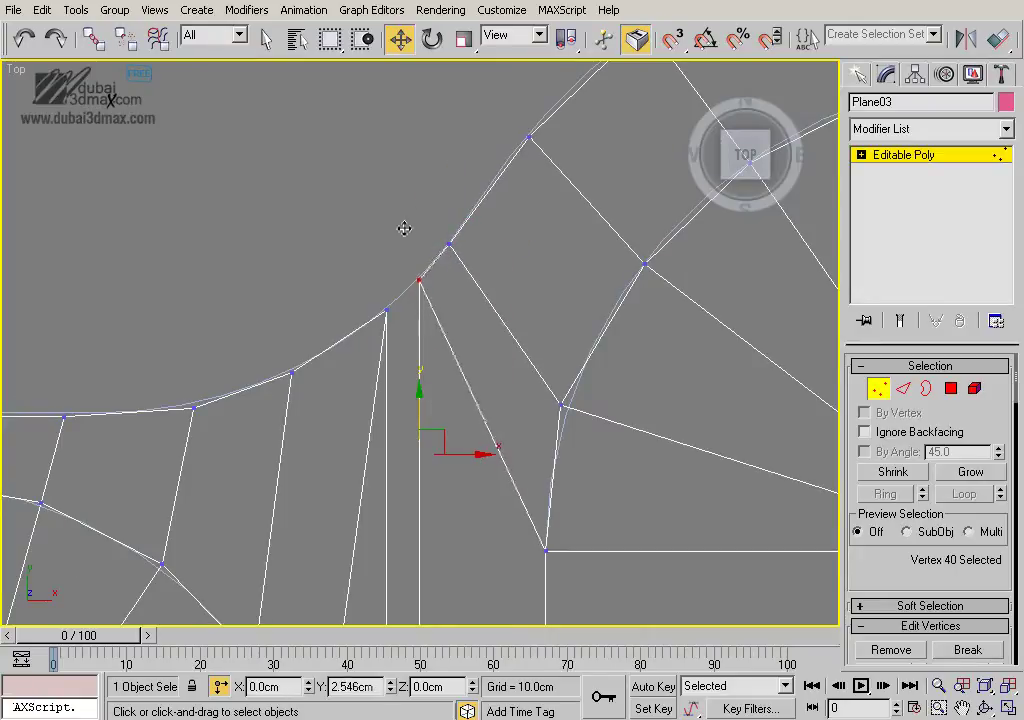
pyautogui.scroll(-1, 404, 228)
pyautogui.scroll(-2, 434, 400)
pyautogui.scroll(-2, 555, 263)
pyautogui.moveTo(555, 263)
pyautogui.mouseDown(button='middle')
pyautogui.moveTo(560, 288)
pyautogui.moveTo(549, 279)
pyautogui.mouseUp(button='middle')
# Weld the right seam's edge column with the Weld Threshold raised to about 1.2cm
pyautogui.press('2')
pyautogui.doubleClick(492, 220)
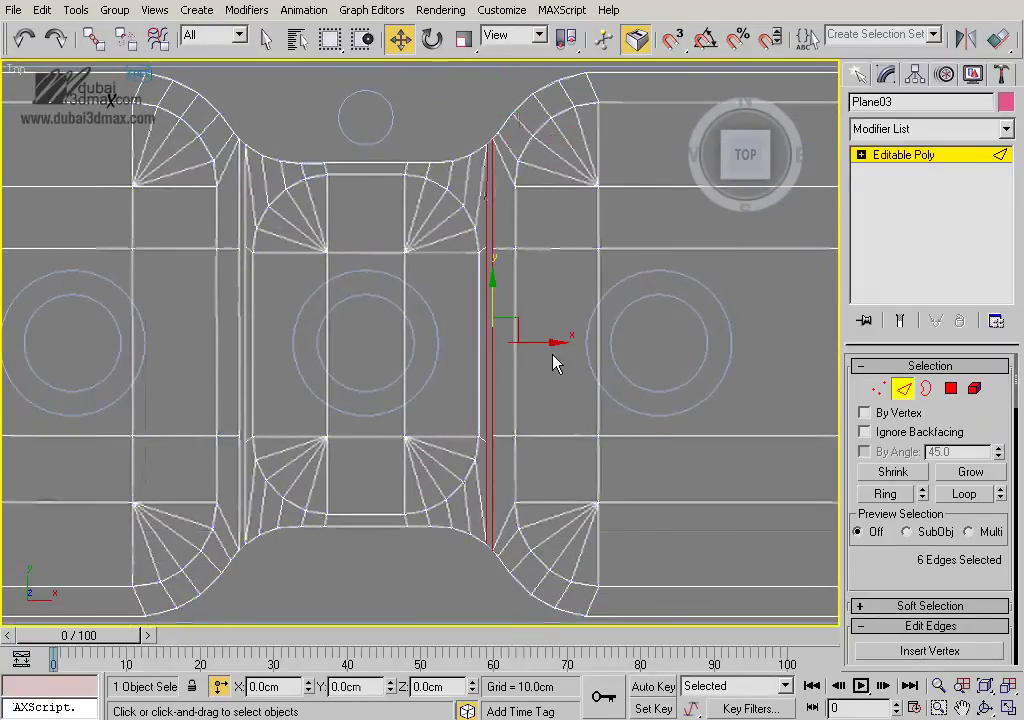
pyautogui.moveTo(556, 364); pyautogui.dragTo(524, 338, button='middle')
pyautogui.moveTo(905, 572); pyautogui.dragTo(912, 395)
pyautogui.click(996, 521)
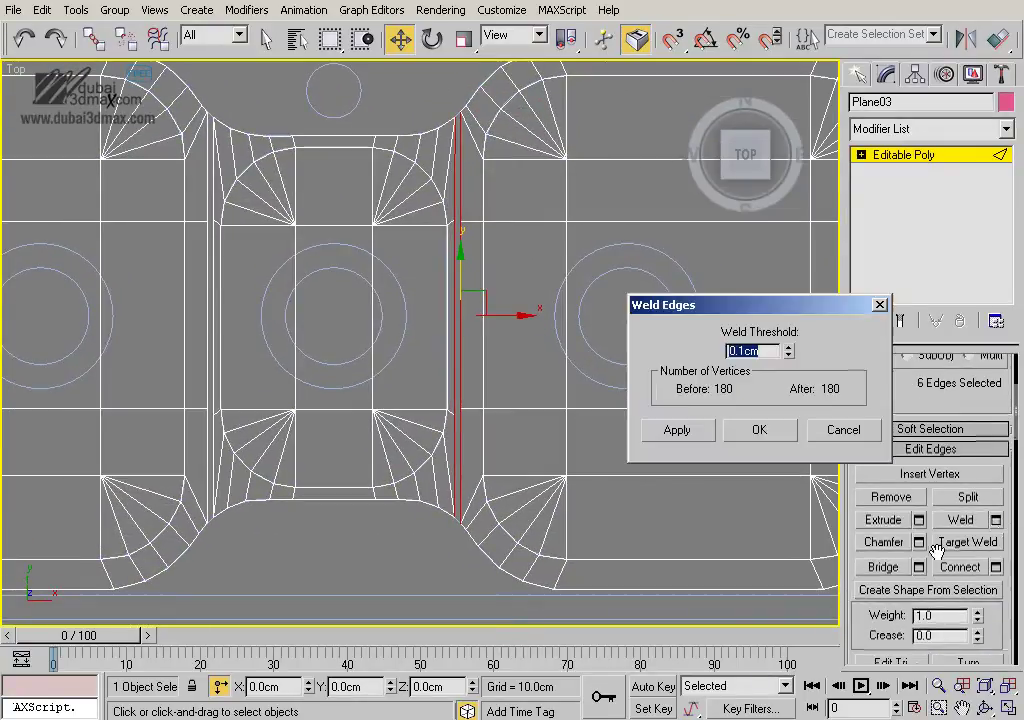
pyautogui.moveTo(790, 360); pyautogui.dragTo(793, 291)
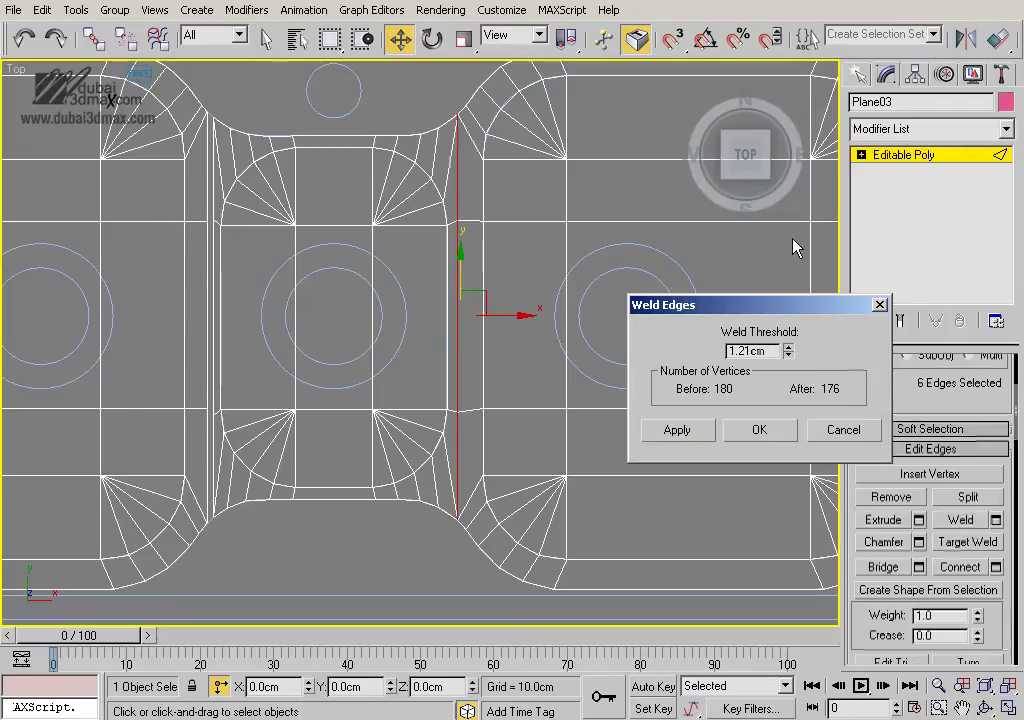
pyautogui.click(745, 436)
# Select the left seam's edges and weld them together
pyautogui.moveTo(321, 391); pyautogui.dragTo(489, 378, button='middle')
pyautogui.click(374, 321)
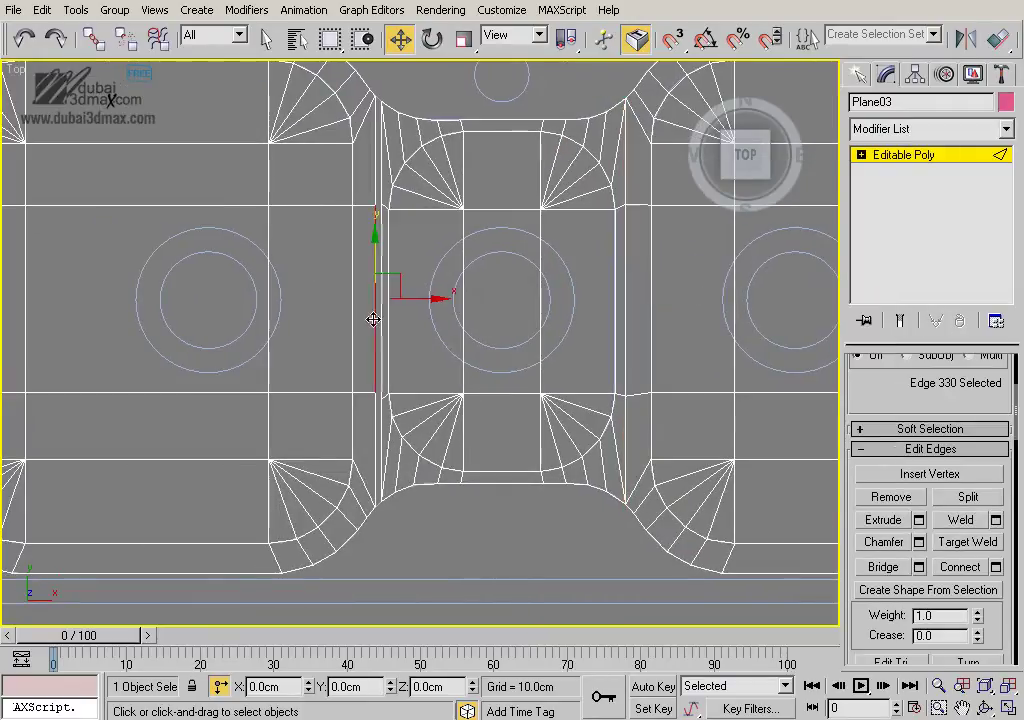
pyautogui.keyDown('ctrl'); pyautogui.click(378, 157); pyautogui.keyUp('ctrl')
pyautogui.keyDown('ctrl'); pyautogui.click(382, 377); pyautogui.keyUp('ctrl')
pyautogui.keyDown('ctrl'); pyautogui.click(381, 420); pyautogui.keyUp('ctrl')
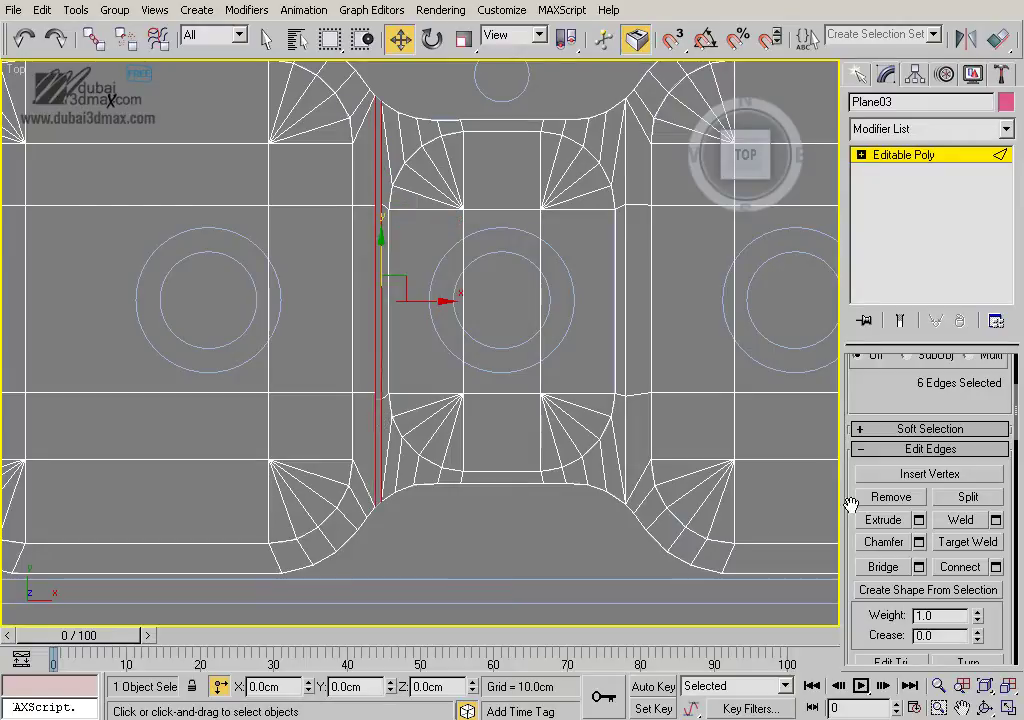
pyautogui.click(960, 520)
# Exit edge editing and reselect the whole sink object
pyautogui.scroll(-1, 514, 443)
pyautogui.click(900, 155)
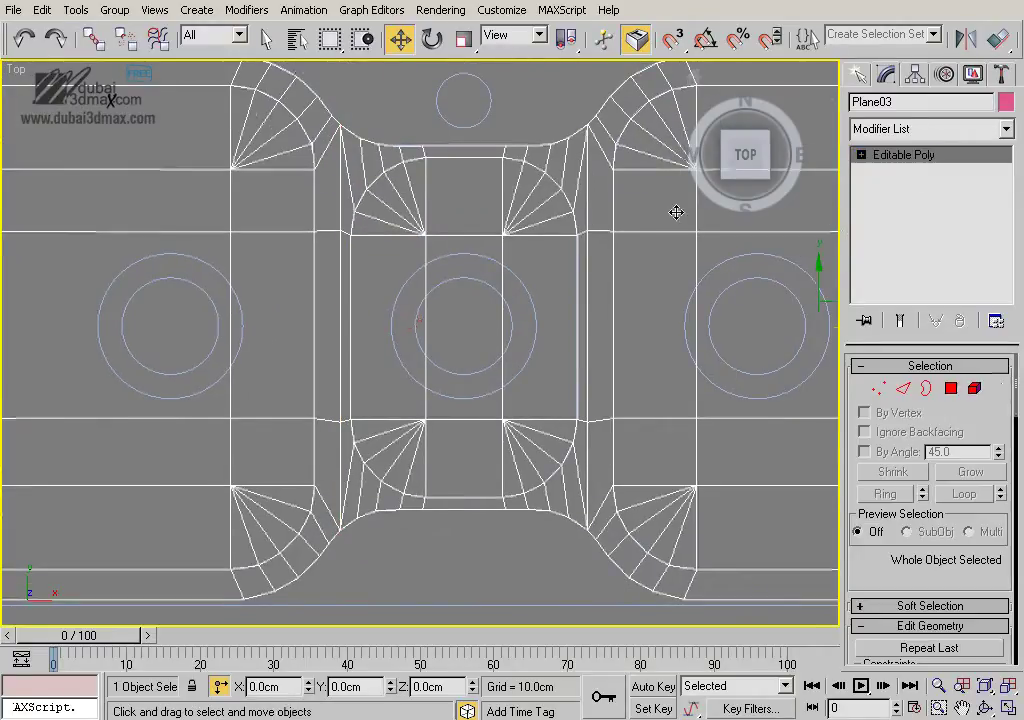
pyautogui.scroll(-2, 521, 355)
pyautogui.scroll(-3, 521, 355)
pyautogui.click(761, 418)
pyautogui.scroll(3, 489, 397)
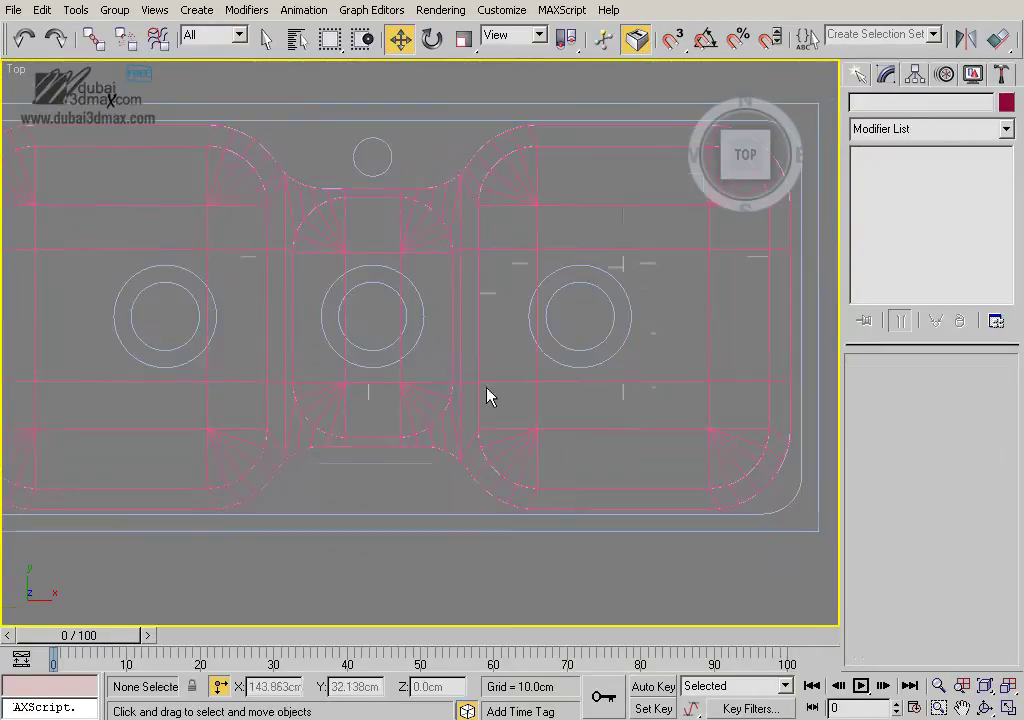
pyautogui.click(514, 381)
pyautogui.scroll(-3, 516, 382)
pyautogui.scroll(-1, 494, 370)
pyautogui.scroll(-2, 491, 370)
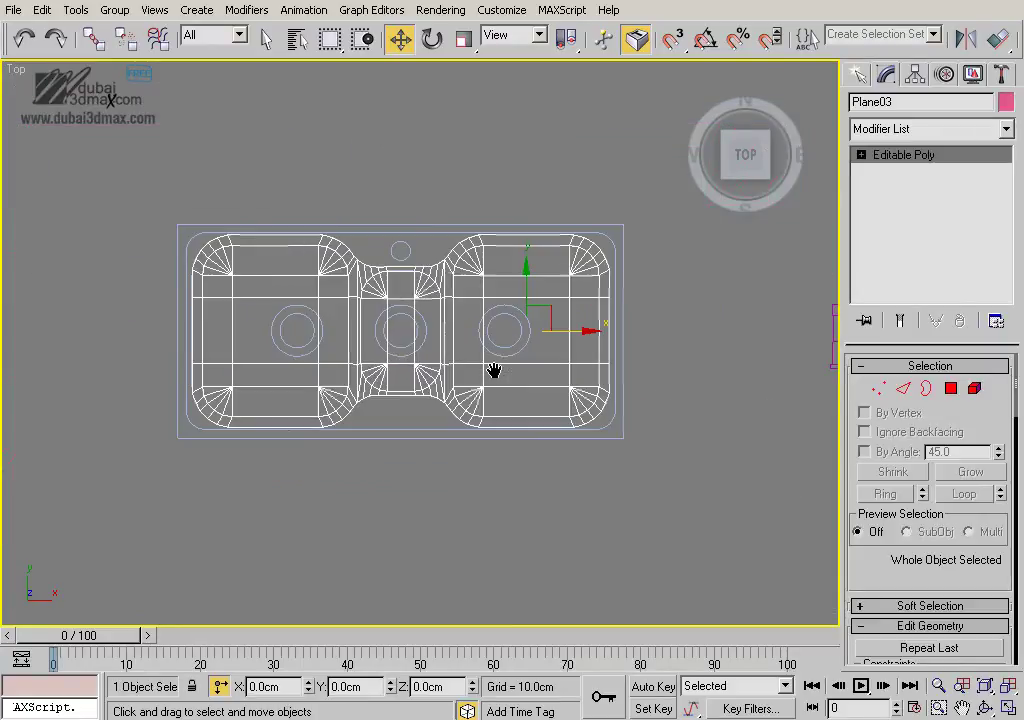
# Inspect the welded sink in the Perspective view, then return to the Top view
pyautogui.press('p')
pyautogui.keyDown('alt'); pyautogui.moveTo(489, 385); pyautogui.dragTo(498, 370, button='middle'); pyautogui.keyUp('alt')
pyautogui.scroll(3, 491, 347)
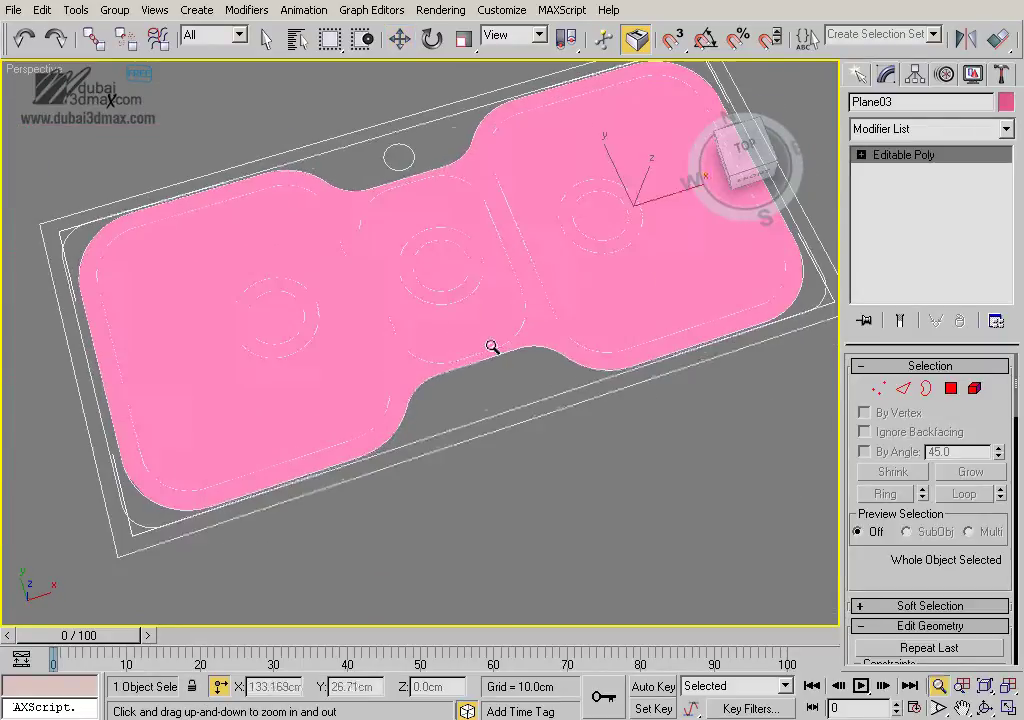
pyautogui.scroll(2, 532, 319)
pyautogui.scroll(1, 514, 347)
pyautogui.scroll(4, 507, 338)
pyautogui.scroll(-5, 512, 393)
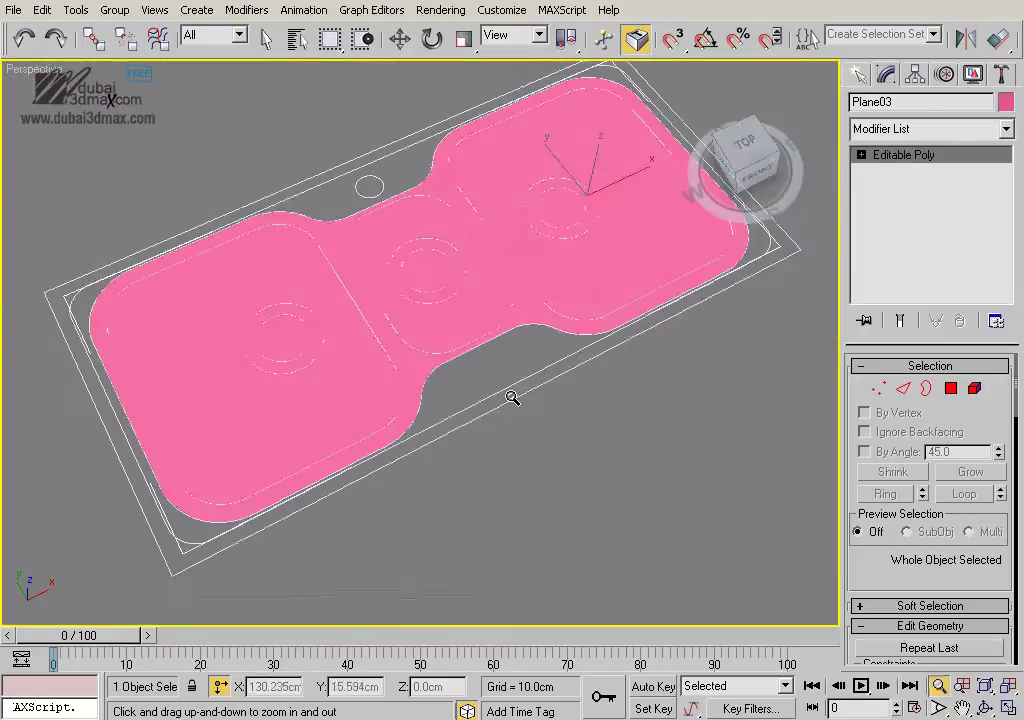
pyautogui.scroll(1, 527, 388)
pyautogui.moveTo(527, 388)
pyautogui.keyDown('alt'); pyautogui.mouseDown(button='middle')
pyautogui.moveTo(480, 391)
pyautogui.moveTo(784, 418)
pyautogui.moveTo(680, 384)
pyautogui.mouseUp(button='middle'); pyautogui.keyUp('alt')
pyautogui.press('t')
pyautogui.scroll(2, 480, 395)
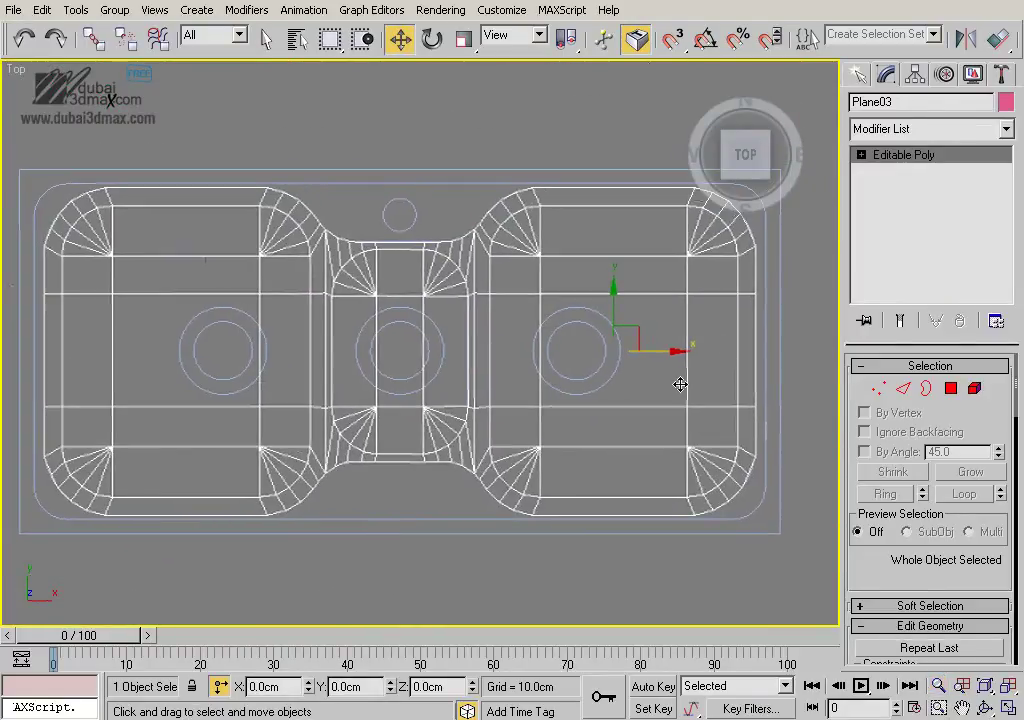
# Select the sink's outer rim border in Border mode
pyautogui.click(925, 388)
pyautogui.click(488, 240)
pyautogui.scroll(-2, 465, 288)
pyautogui.scroll(2, 465, 288)
# Scale the selected rim border slightly outward
pyautogui.rightClick(472, 282)
pyautogui.click(498, 333)
pyautogui.moveTo(470, 316); pyautogui.dragTo(469, 316)
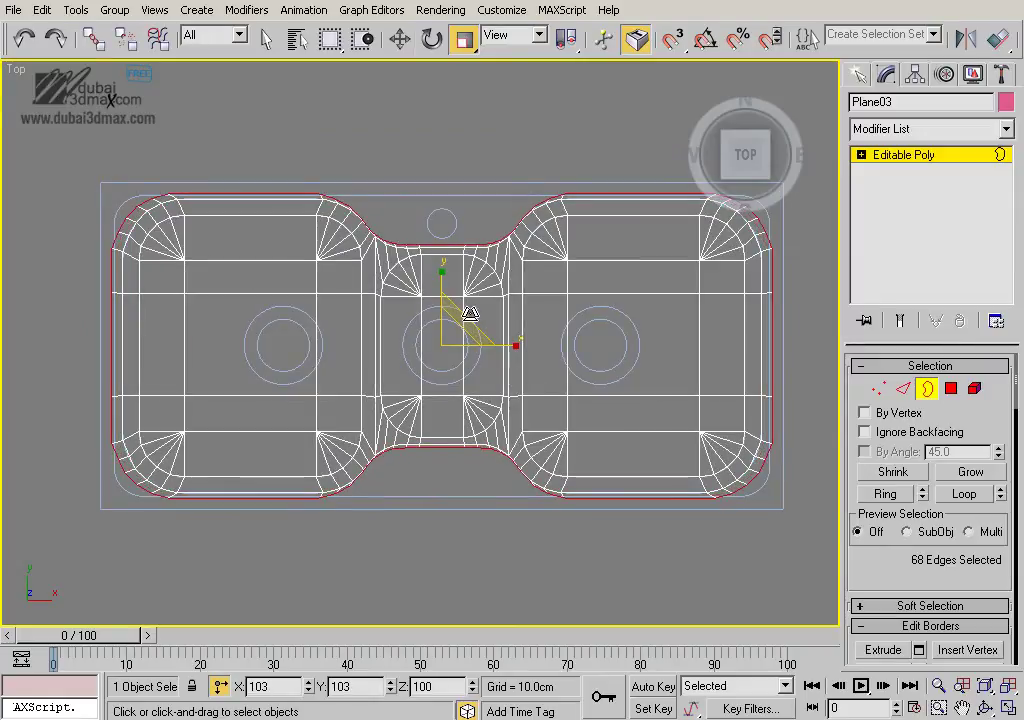
# In vertex mode, move four rim corner vertices onto the rounded corner outline
pyautogui.moveTo(469, 315)
pyautogui.mouseDown(button='middle')
pyautogui.moveTo(464, 327)
pyautogui.moveTo(540, 321)
pyautogui.moveTo(432, 375)
pyautogui.mouseUp(button='middle')
pyautogui.press('w')
pyautogui.scroll(2, 482, 334)
pyautogui.scroll(2, 517, 306)
pyautogui.scroll(2, 439, 318)
pyautogui.press('1')
pyautogui.scroll(1, 430, 315)
pyautogui.scroll(2, 445, 316)
pyautogui.click(482, 320)
pyautogui.moveTo(520, 317); pyautogui.dragTo(485, 309)
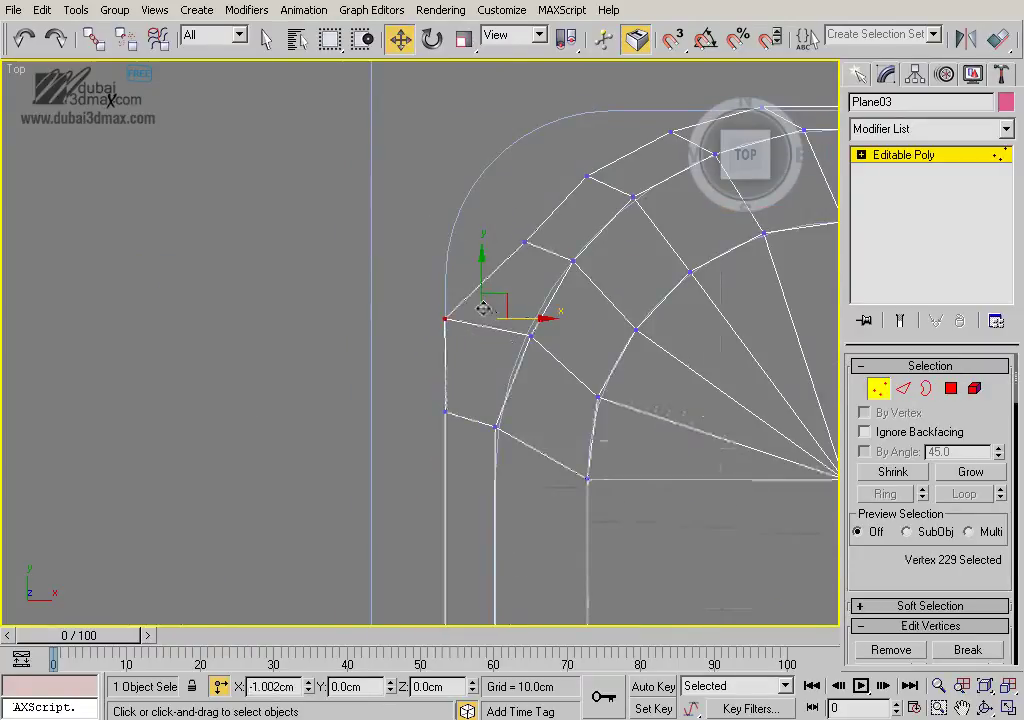
pyautogui.moveTo(483, 308); pyautogui.dragTo(466, 379, button='middle')
pyautogui.click(509, 314)
pyautogui.moveTo(521, 300); pyautogui.dragTo(464, 268)
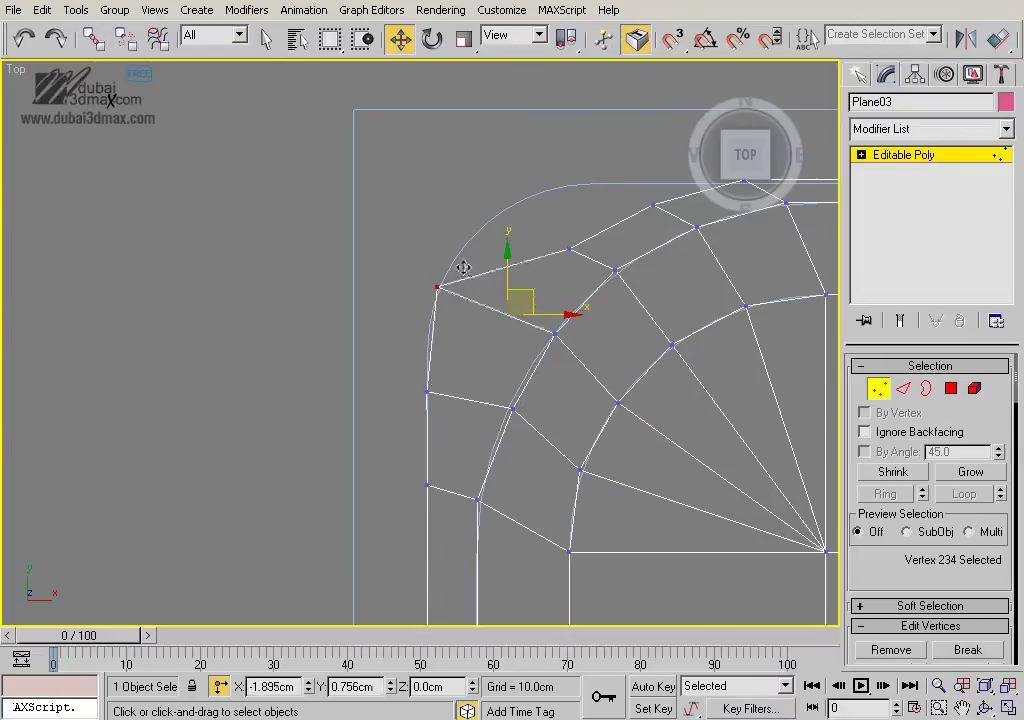
pyautogui.moveTo(464, 268); pyautogui.dragTo(530, 359, button='middle')
pyautogui.click(530, 359)
pyautogui.moveTo(530, 359); pyautogui.dragTo(476, 297)
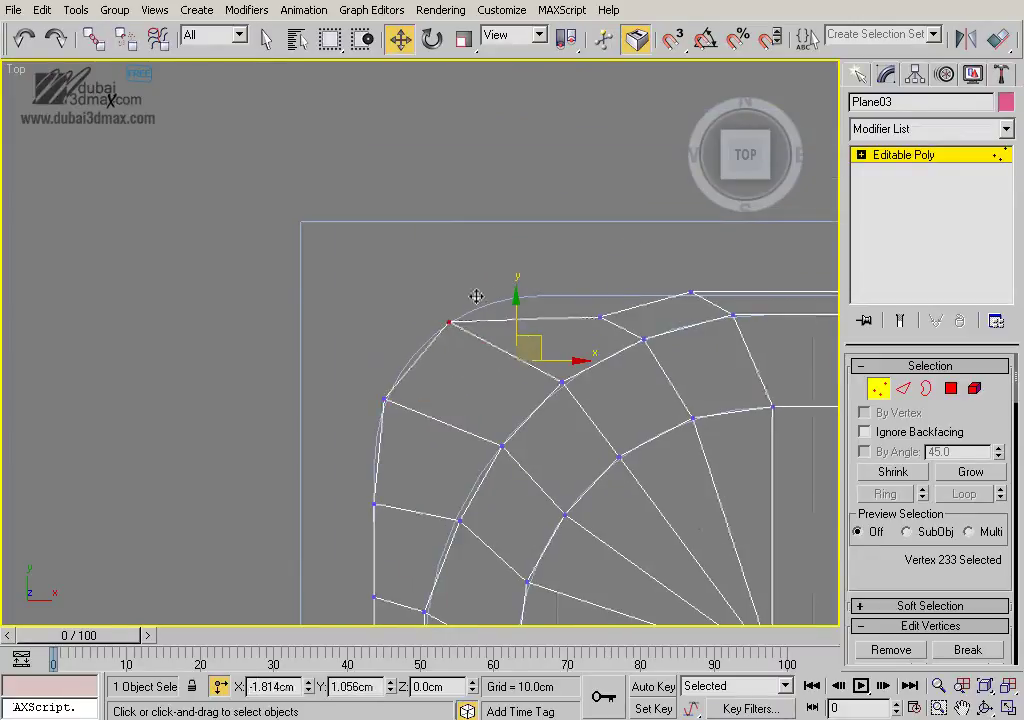
pyautogui.moveTo(476, 297); pyautogui.dragTo(535, 352, button='middle')
pyautogui.click(560, 334)
pyautogui.moveTo(560, 334)
pyautogui.mouseDown()
pyautogui.moveTo(549, 297)
pyautogui.moveTo(512, 290)
pyautogui.moveTo(514, 298)
pyautogui.mouseUp()
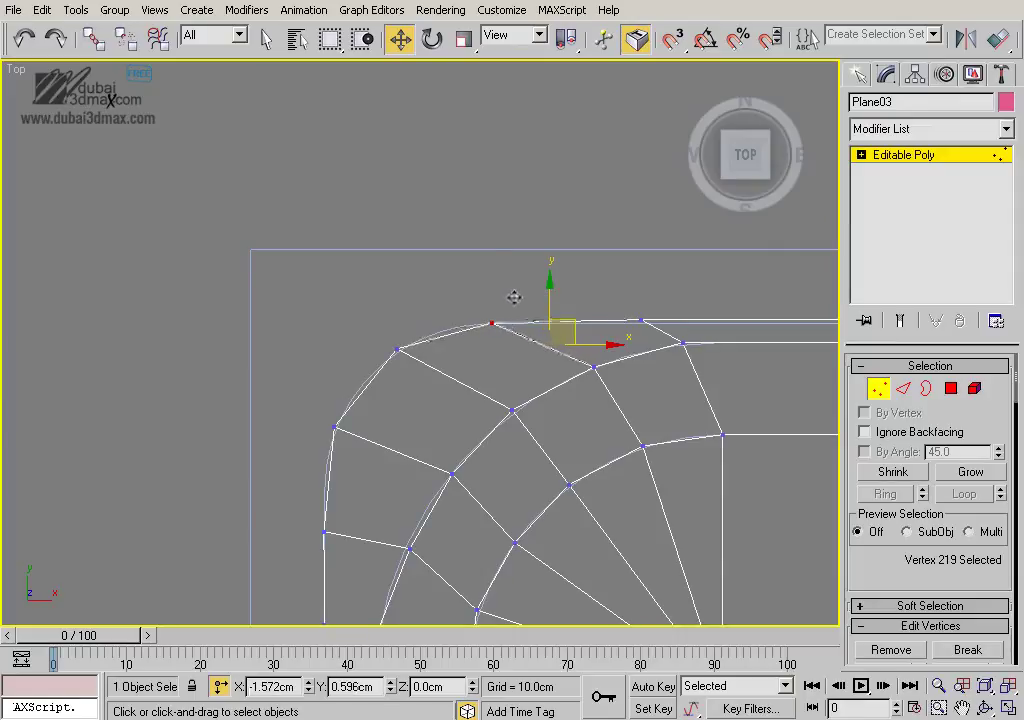
# Nudge two more corner-arc vertices to smooth the curve
pyautogui.scroll(-4, 535, 318)
pyautogui.scroll(1, 553, 346)
pyautogui.scroll(2, 515, 347)
pyautogui.scroll(1, 460, 335)
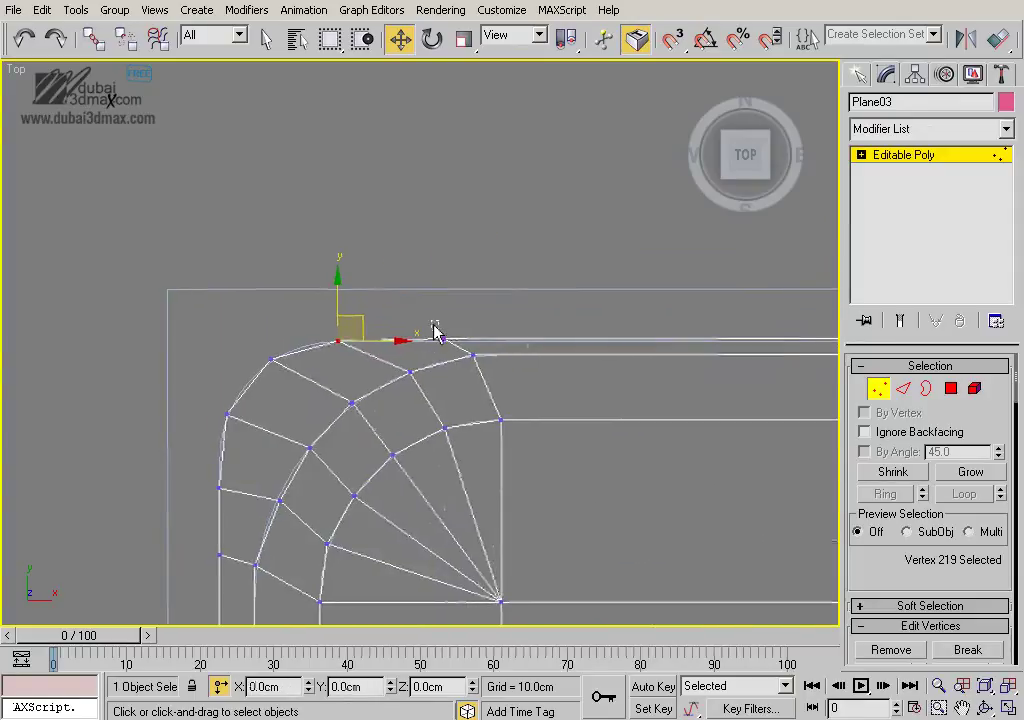
pyautogui.scroll(3, 435, 331)
pyautogui.click(466, 339)
pyautogui.moveTo(466, 318); pyautogui.dragTo(467, 291)
pyautogui.scroll(-3, 469, 291)
pyautogui.scroll(2, 469, 327)
pyautogui.scroll(3, 500, 350)
pyautogui.moveTo(570, 293); pyautogui.dragTo(564, 266)
pyautogui.scroll(-3, 592, 367)
pyautogui.scroll(3, 434, 393)
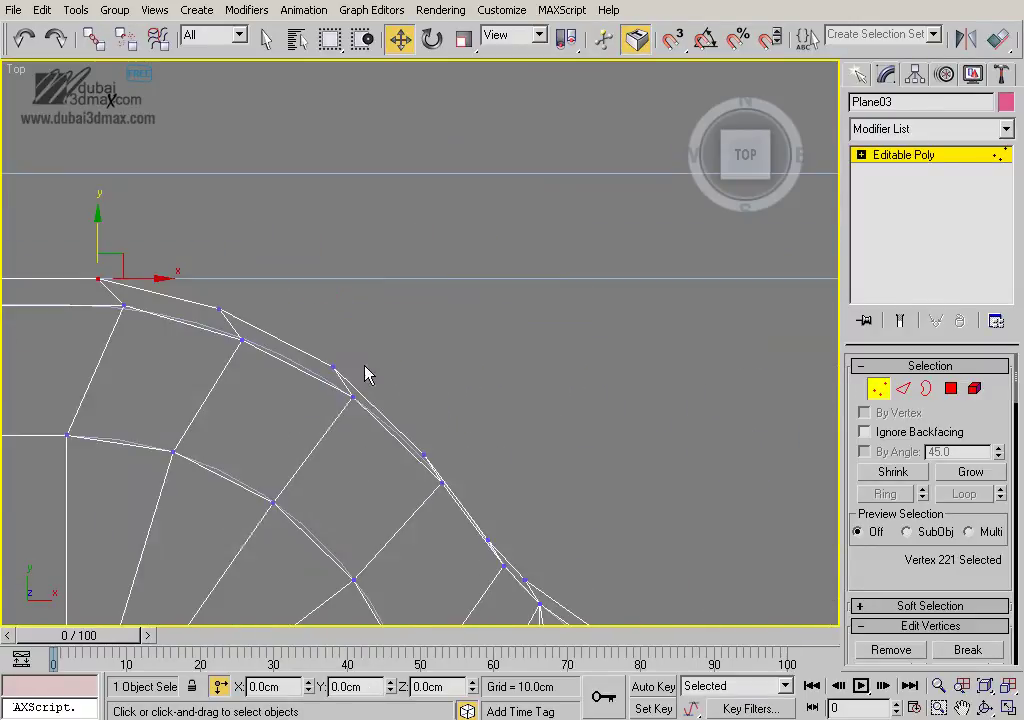
pyautogui.scroll(1, 366, 370)
# Ctrl-select the row of top-edge vertices along both arcs around the central notch
pyautogui.click(293, 307)
pyautogui.keyDown('ctrl'); pyautogui.click(408, 366); pyautogui.keyUp('ctrl')
pyautogui.moveTo(430, 384); pyautogui.dragTo(373, 293, button='middle')
pyautogui.keyDown('ctrl'); pyautogui.click(440, 362); pyautogui.keyUp('ctrl')
pyautogui.moveTo(503, 416); pyautogui.dragTo(454, 363, button='middle')
pyautogui.keyDown('ctrl'); pyautogui.click(458, 394); pyautogui.keyUp('ctrl')
pyautogui.keyDown('ctrl'); pyautogui.click(494, 436); pyautogui.keyUp('ctrl')
pyautogui.keyDown('ctrl'); pyautogui.click(580, 496); pyautogui.keyUp('ctrl')
pyautogui.moveTo(654, 482); pyautogui.dragTo(377, 414, button='middle')
pyautogui.keyDown('ctrl'); pyautogui.click(368, 399); pyautogui.keyUp('ctrl')
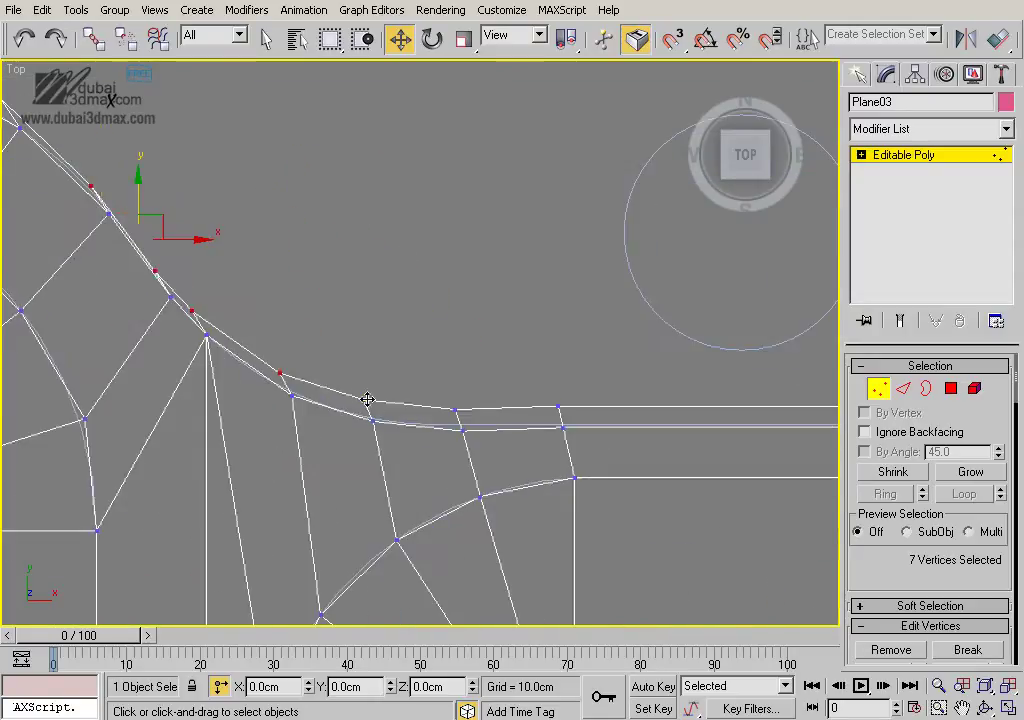
pyautogui.keyDown('ctrl'); pyautogui.click(557, 407); pyautogui.keyUp('ctrl')
pyautogui.scroll(-4, 550, 395)
pyautogui.scroll(4, 367, 358)
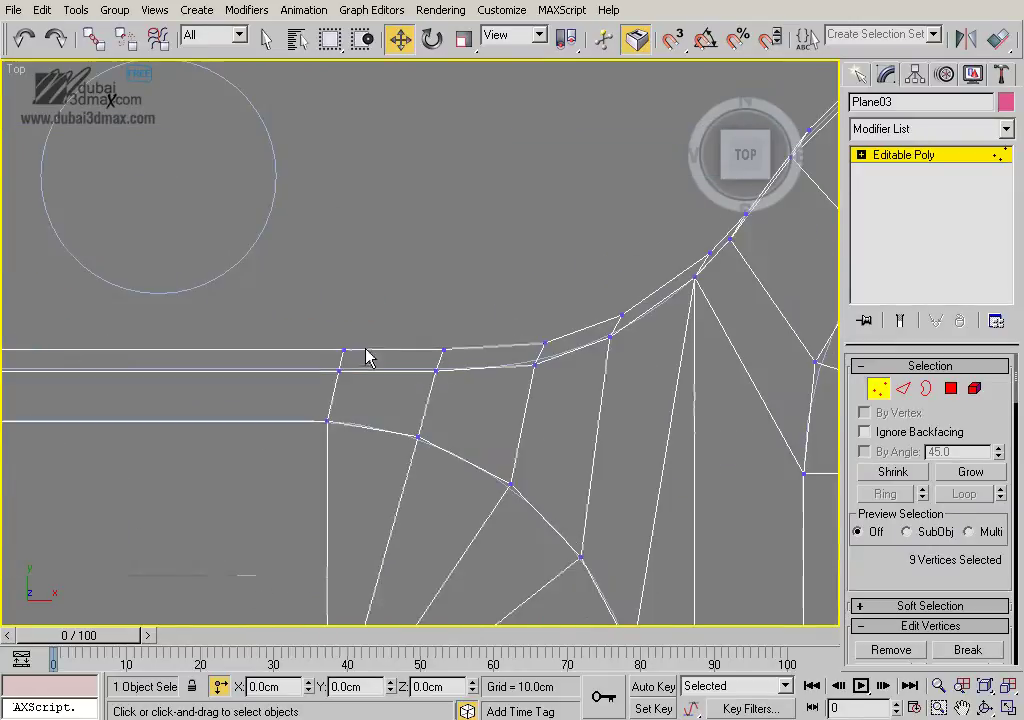
pyautogui.keyDown('ctrl'); pyautogui.click(620, 316); pyautogui.keyUp('ctrl')
pyautogui.moveTo(620, 316)
pyautogui.mouseDown(button='middle')
pyautogui.moveTo(453, 397)
pyautogui.moveTo(482, 369)
pyautogui.mouseUp(button='middle')
pyautogui.keyDown('ctrl'); pyautogui.click(511, 326); pyautogui.keyUp('ctrl')
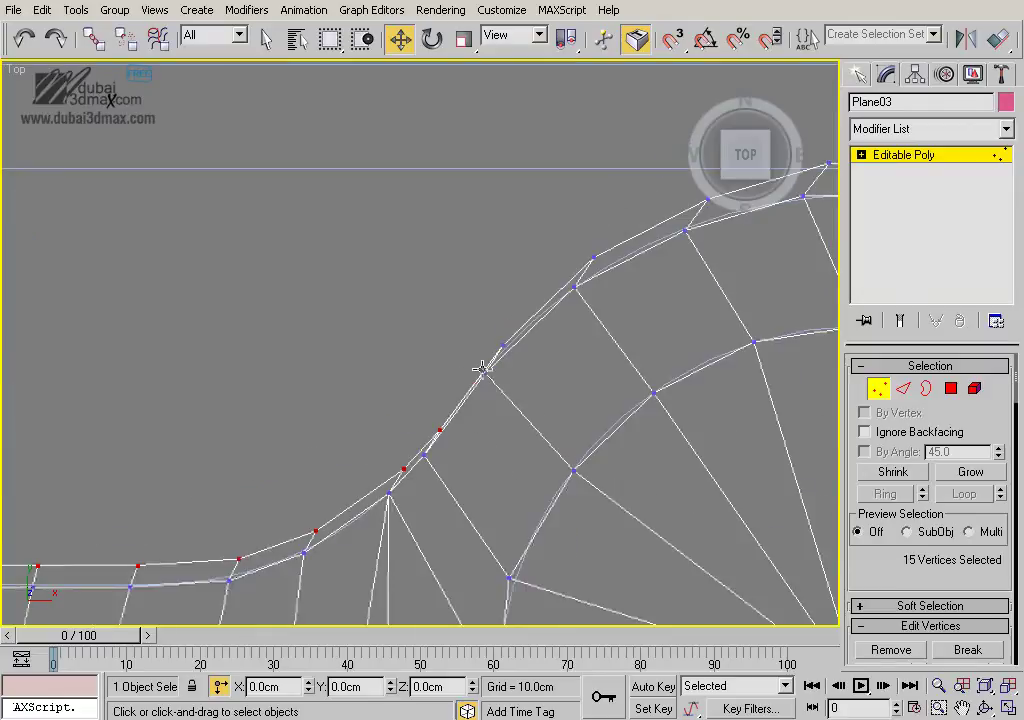
pyautogui.keyDown('ctrl'); pyautogui.click(590, 257); pyautogui.keyUp('ctrl')
pyautogui.moveTo(625, 273); pyautogui.dragTo(322, 402, button='middle')
pyautogui.keyDown('ctrl'); pyautogui.click(403, 326); pyautogui.keyUp('ctrl')
pyautogui.scroll(-2, 512, 366)
pyautogui.scroll(-3, 457, 354)
# Pull the selected top-edge vertices upward along Y
pyautogui.moveTo(322, 366); pyautogui.dragTo(324, 222)
pyautogui.scroll(-2, 480, 378)
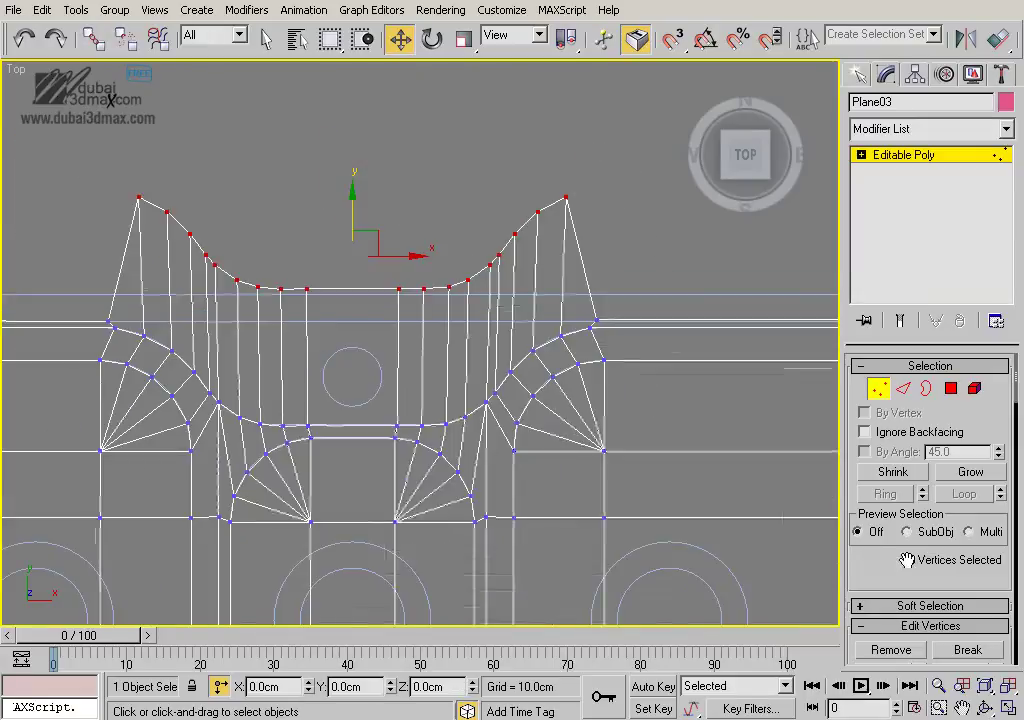
pyautogui.scroll(-5, 905, 560)
pyautogui.scroll(-3, 988, 565)
# Flatten the raised vertices with Make Planar Y and lower the row to the top border
pyautogui.click(974, 577)
pyautogui.scroll(2, 568, 320)
pyautogui.moveTo(533, 238); pyautogui.dragTo(517, 322)
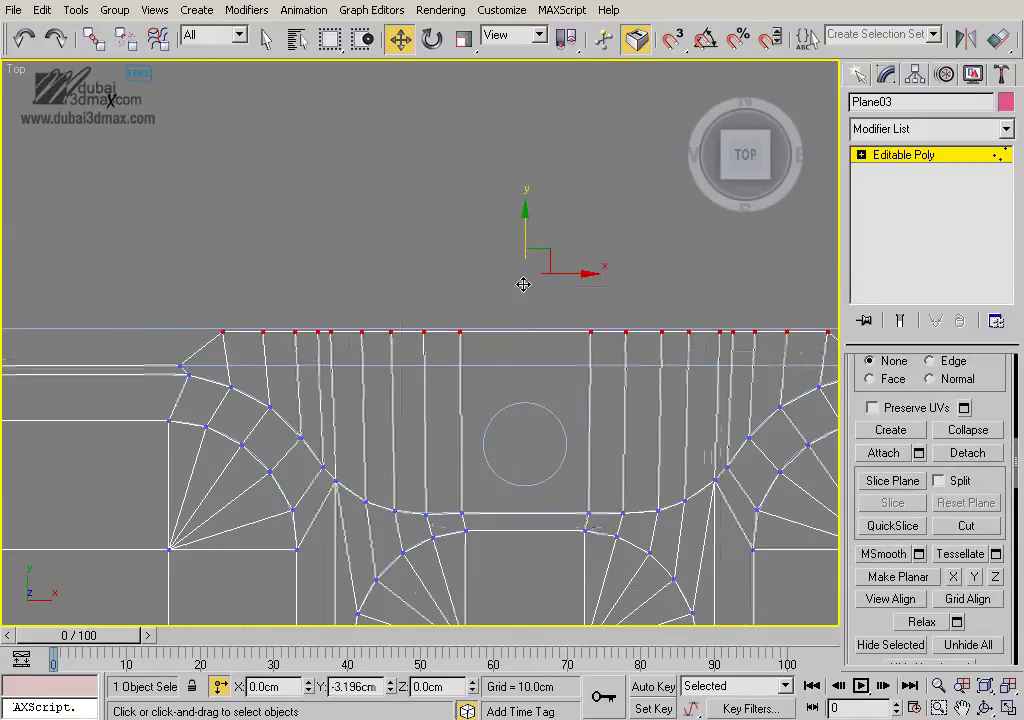
# Box-select the whole top vertex row and nudge it into line with the border
pyautogui.moveTo(254, 335); pyautogui.dragTo(366, 347, button='middle')
pyautogui.scroll(-2, 366, 347)
pyautogui.scroll(-1, 366, 347)
pyautogui.moveTo(246, 361); pyautogui.dragTo(697, 392)
pyautogui.scroll(-3, 697, 395)
pyautogui.scroll(3, 198, 360)
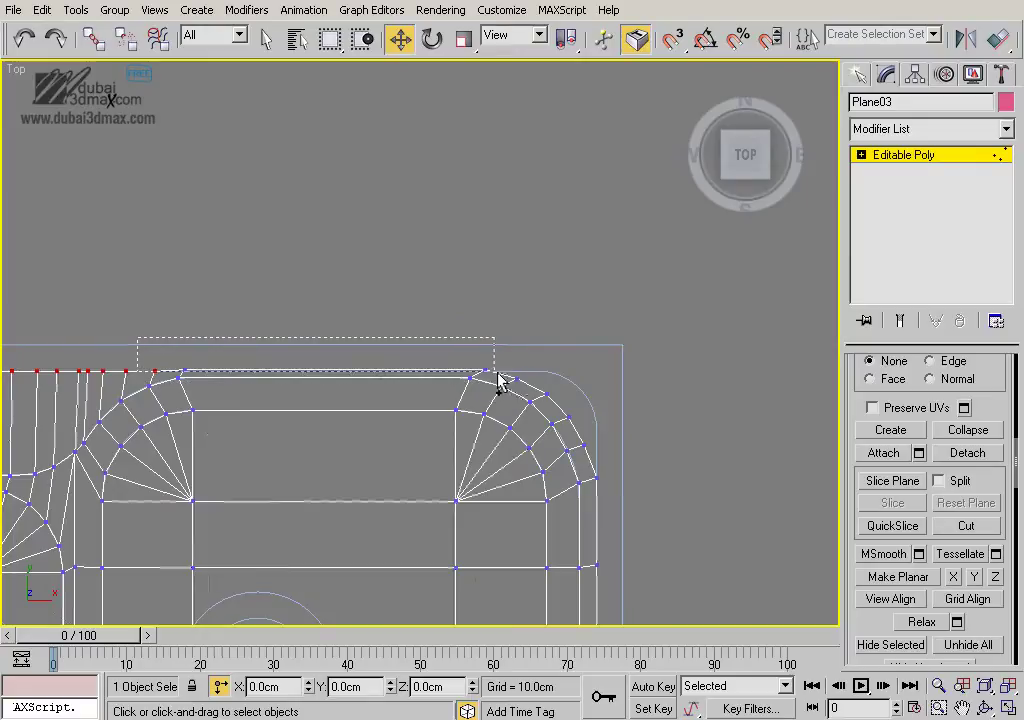
pyautogui.scroll(2, 178, 428)
pyautogui.scroll(2, 482, 407)
pyautogui.moveTo(518, 306); pyautogui.dragTo(516, 304)
pyautogui.scroll(-1, 516, 310)
pyautogui.scroll(-1, 491, 359)
pyautogui.scroll(-1, 475, 270)
pyautogui.moveTo(362, 287); pyautogui.dragTo(397, 278, button='middle')
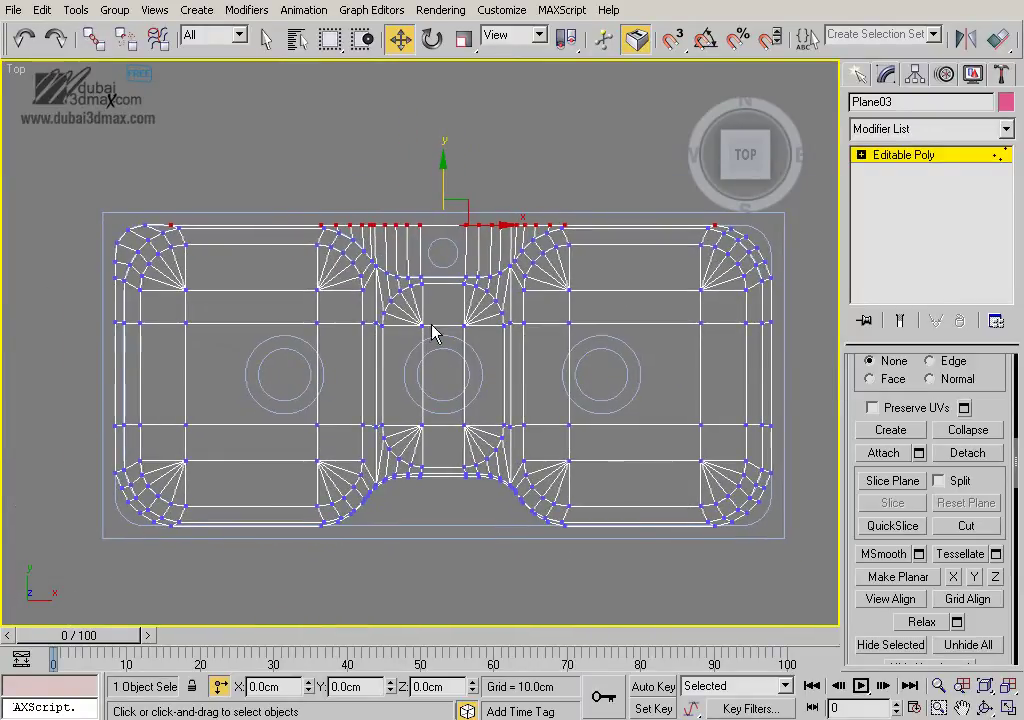
# QuickSlice the sink mesh horizontally along its middle centreline
pyautogui.rightClick(370, 292)
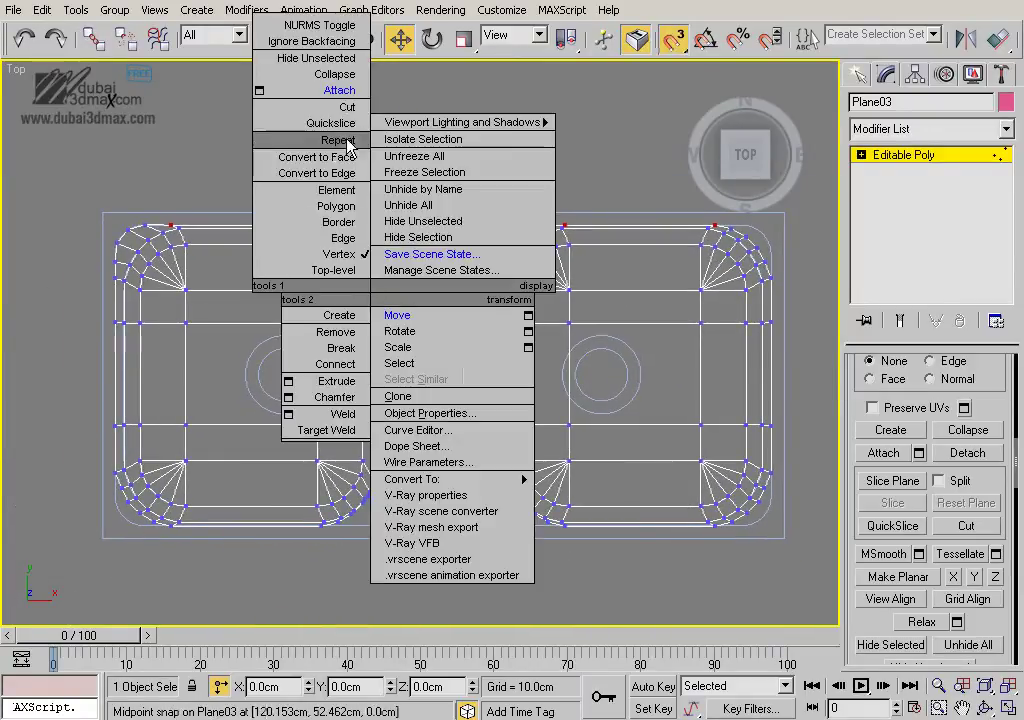
pyautogui.click(349, 146)
pyautogui.click(184, 377)
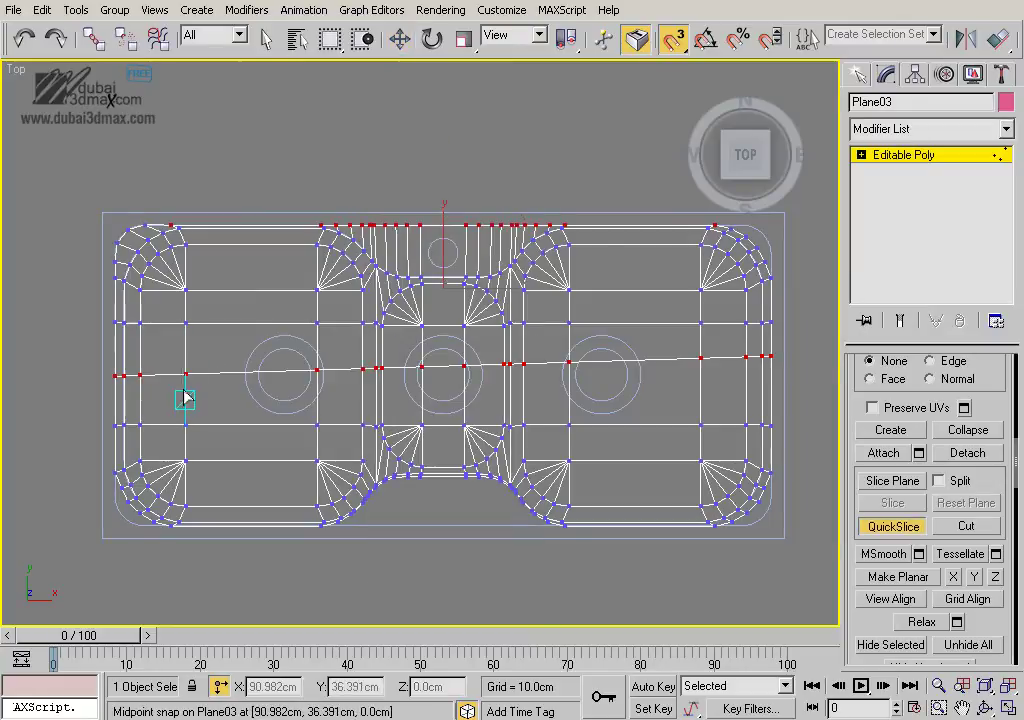
pyautogui.rightClick(190, 402)
pyautogui.rightClick(158, 368)
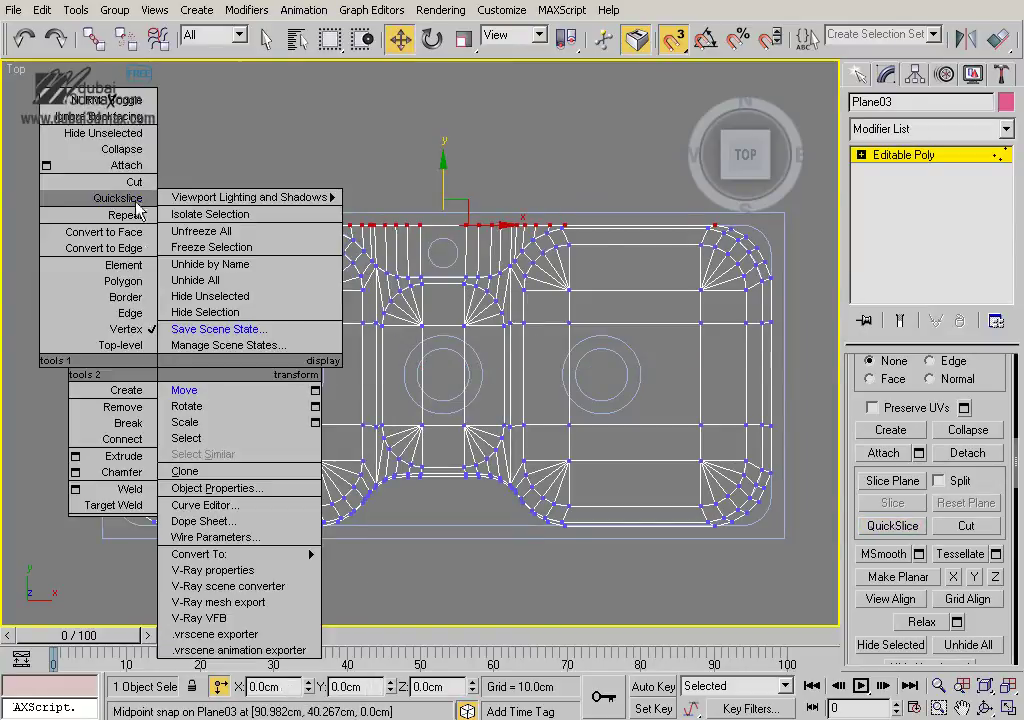
pyautogui.click(118, 197)
pyautogui.click(115, 376)
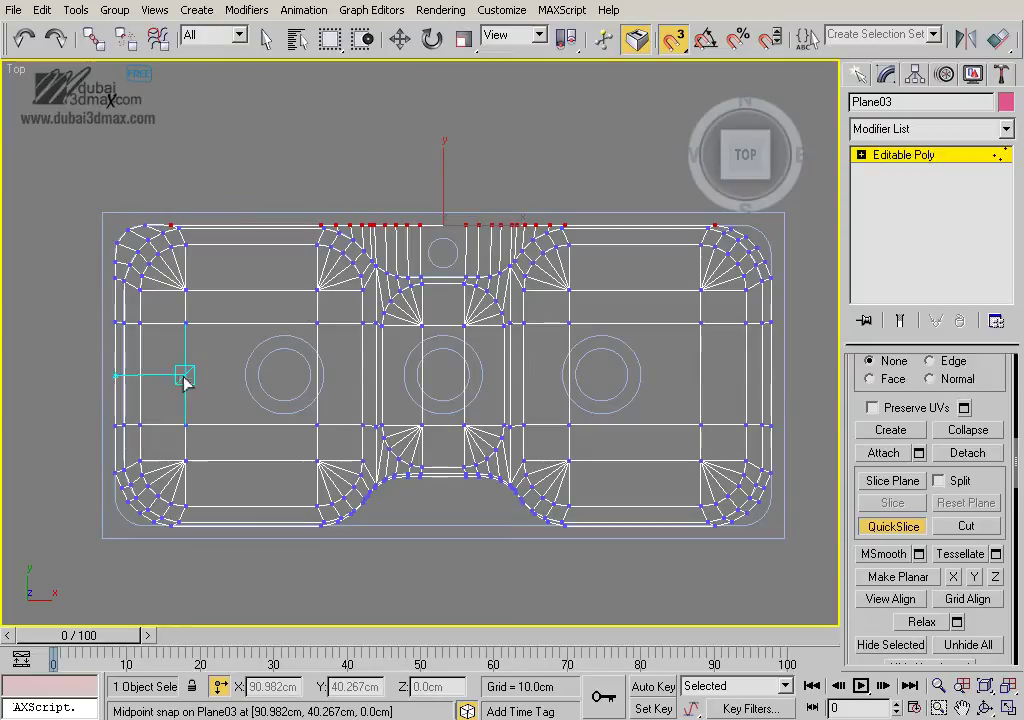
pyautogui.moveTo(359, 403); pyautogui.dragTo(309, 393, button='middle')
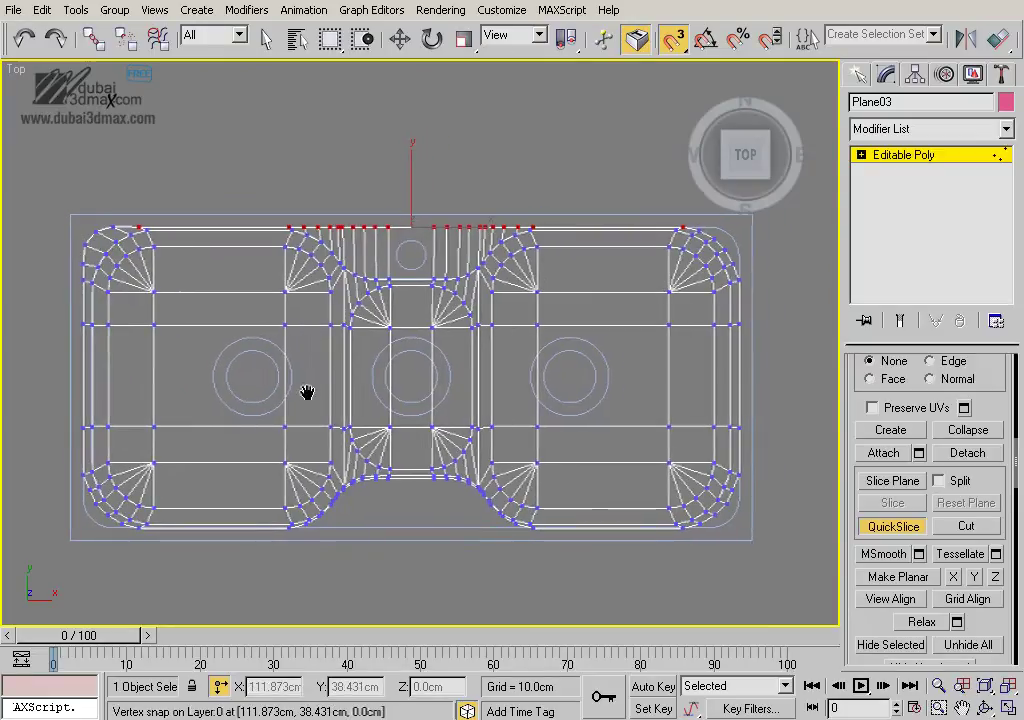
pyautogui.click(330, 382)
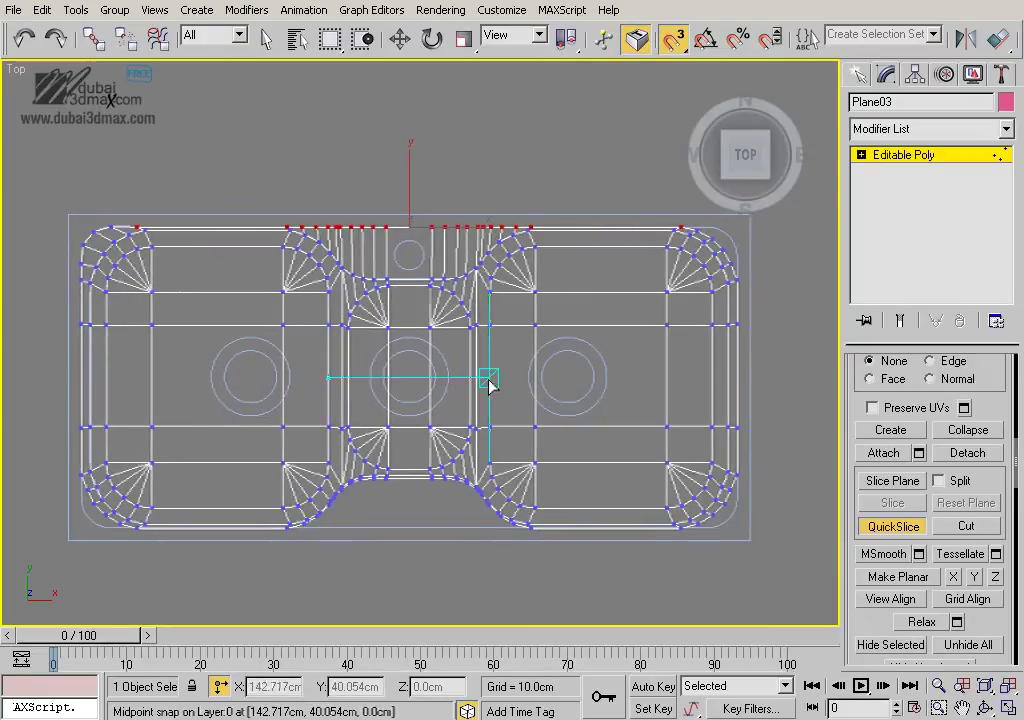
pyautogui.click(488, 380)
pyautogui.press('w')
# Select all vertices below the cut, delete the lower half, and exit vertex level
pyautogui.moveTo(510, 388); pyautogui.dragTo(427, 377, button='middle')
pyautogui.moveTo(142, 377); pyautogui.dragTo(855, 603)
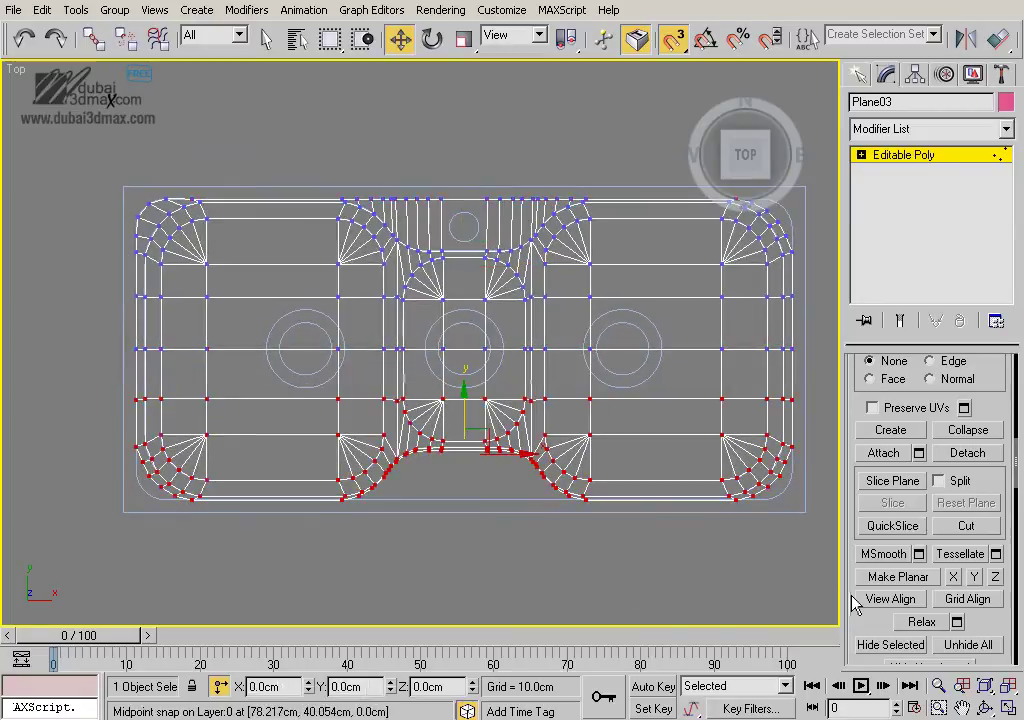
pyautogui.press('Delete')
pyautogui.click(903, 155)
pyautogui.click(918, 130)
# Add a Symmetry modifier with Mirror Axis Y to complete the sink
pyautogui.press('s')
pyautogui.press('s')
pyautogui.press('s')
pyautogui.press('s')
pyautogui.press('s')
pyautogui.press('s')
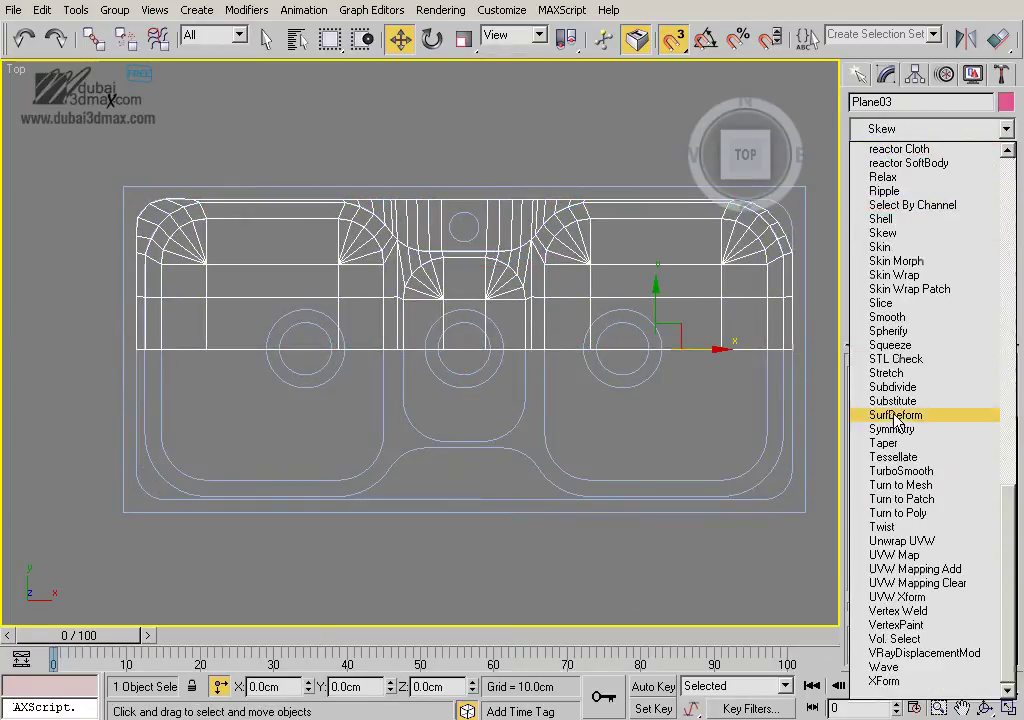
pyautogui.click(899, 428)
pyautogui.click(918, 403)
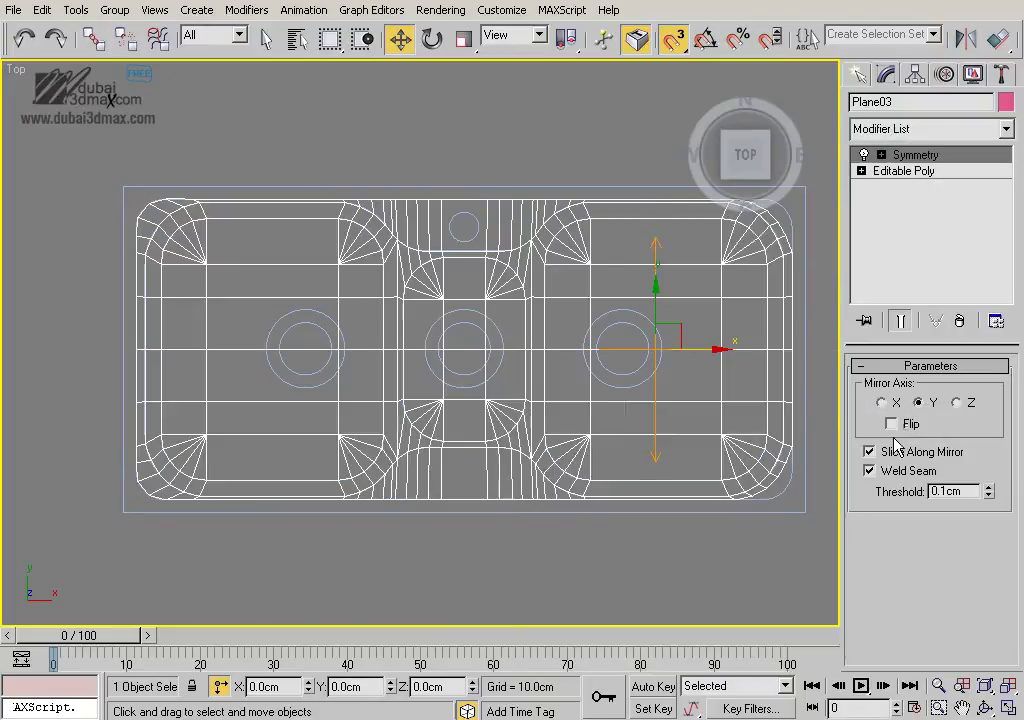
# At Editable Poly vertex level, nudge the right corner's top-edge vertex and push corner vertices outward
pyautogui.moveTo(590, 427); pyautogui.dragTo(567, 410, button='middle')
pyautogui.moveTo(652, 411); pyautogui.dragTo(482, 418, button='middle')
pyautogui.scroll(2, 568, 415)
pyautogui.scroll(2, 570, 415)
pyautogui.scroll(2, 578, 416)
pyautogui.click(880, 171)
pyautogui.press('1')
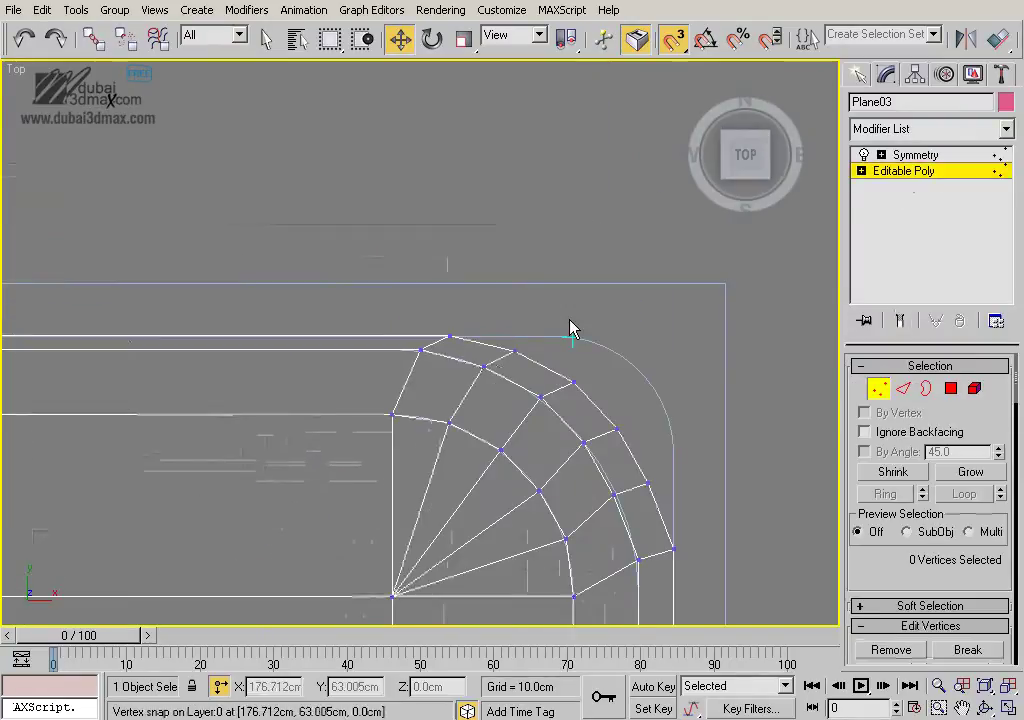
pyautogui.click(533, 343)
pyautogui.scroll(2, 594, 336)
pyautogui.moveTo(594, 336); pyautogui.dragTo(611, 297)
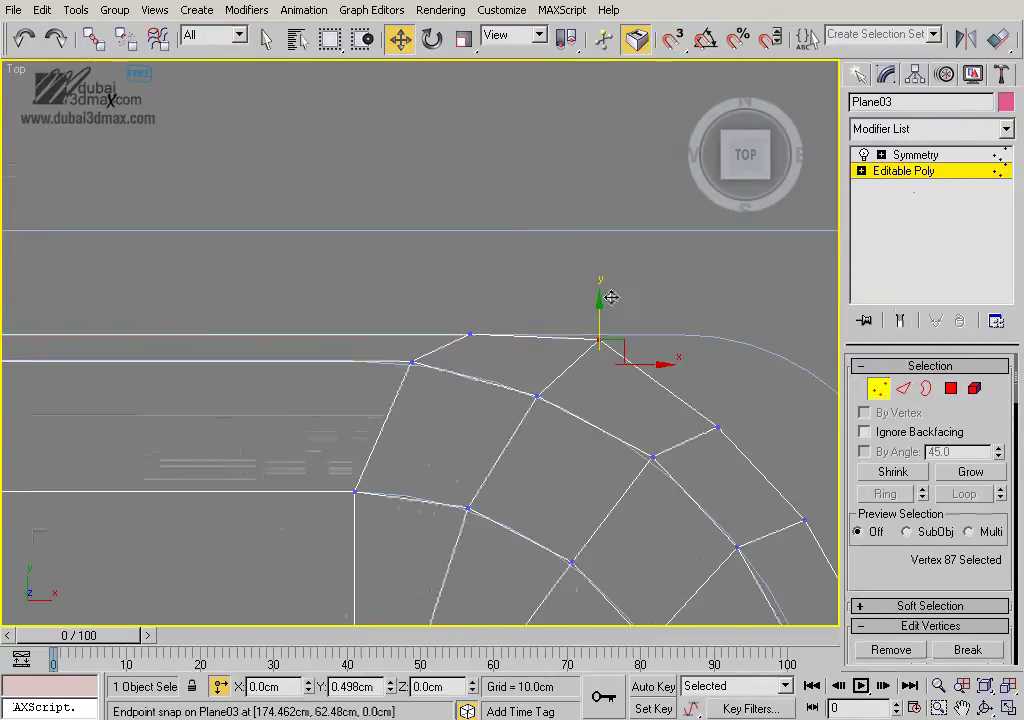
pyautogui.moveTo(697, 373); pyautogui.dragTo(535, 386, button='middle')
pyautogui.moveTo(592, 425); pyautogui.dragTo(628, 337)
pyautogui.moveTo(625, 337); pyautogui.dragTo(386, 265, button='middle')
# Move the remaining side and top corner vertices onto the rounded right-end outline
pyautogui.click(407, 452)
pyautogui.moveTo(430, 435); pyautogui.dragTo(517, 360)
pyautogui.moveTo(402, 465); pyautogui.dragTo(477, 398, button='middle')
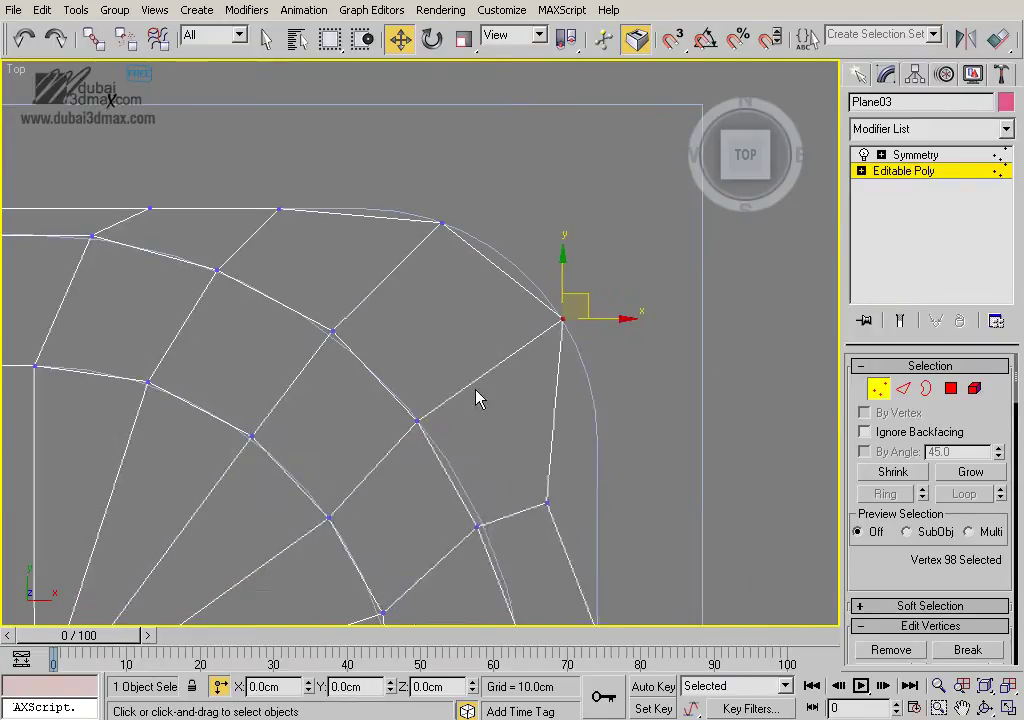
pyautogui.moveTo(471, 456); pyautogui.dragTo(504, 378, button='middle')
pyautogui.moveTo(516, 443); pyautogui.dragTo(542, 434)
pyautogui.click(580, 425)
pyautogui.moveTo(620, 440)
pyautogui.mouseDown()
pyautogui.moveTo(672, 424)
pyautogui.moveTo(640, 290)
pyautogui.mouseUp()
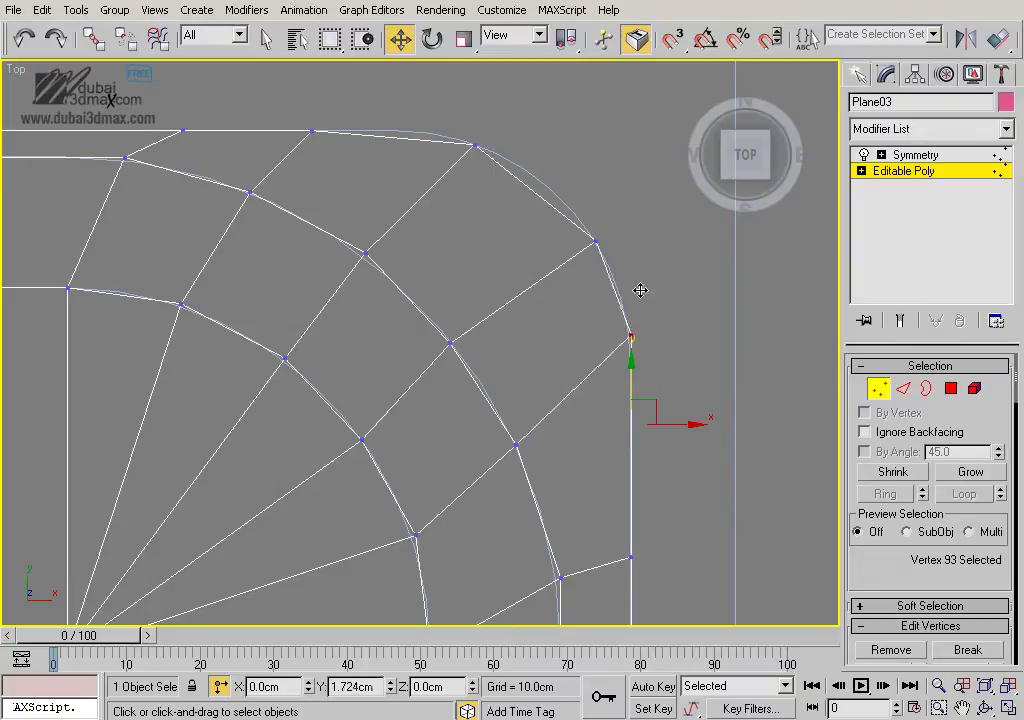
pyautogui.moveTo(478, 256); pyautogui.dragTo(550, 346, button='middle')
pyautogui.click(546, 234)
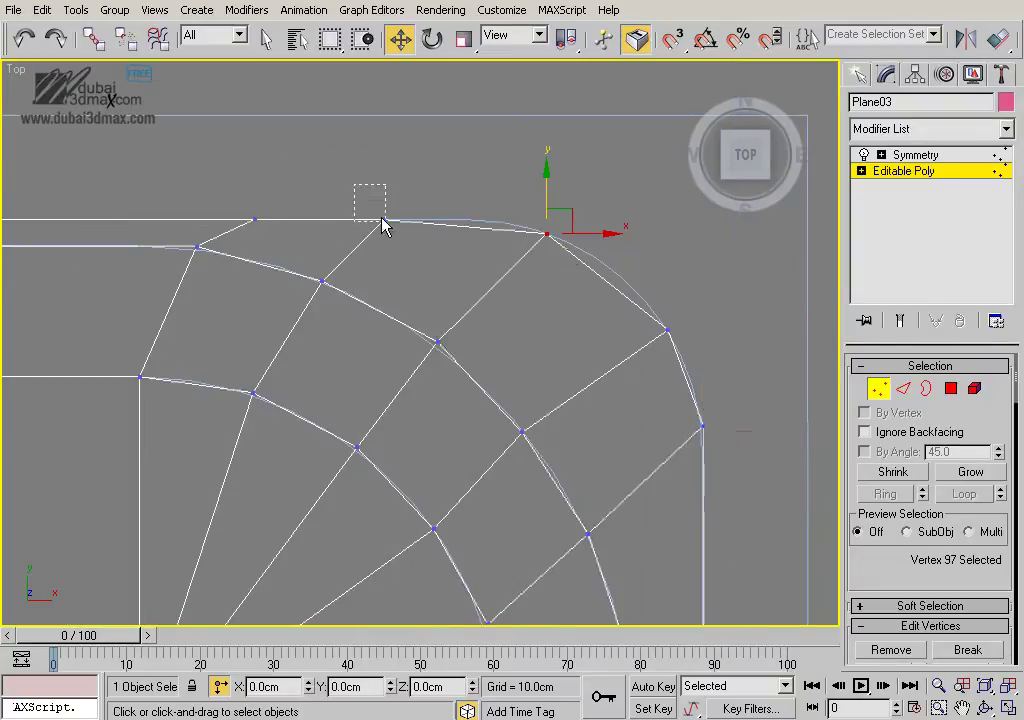
pyautogui.moveTo(496, 215)
pyautogui.mouseDown()
pyautogui.moveTo(575, 265)
pyautogui.moveTo(503, 222)
pyautogui.mouseUp()
pyautogui.moveTo(578, 223); pyautogui.dragTo(607, 228)
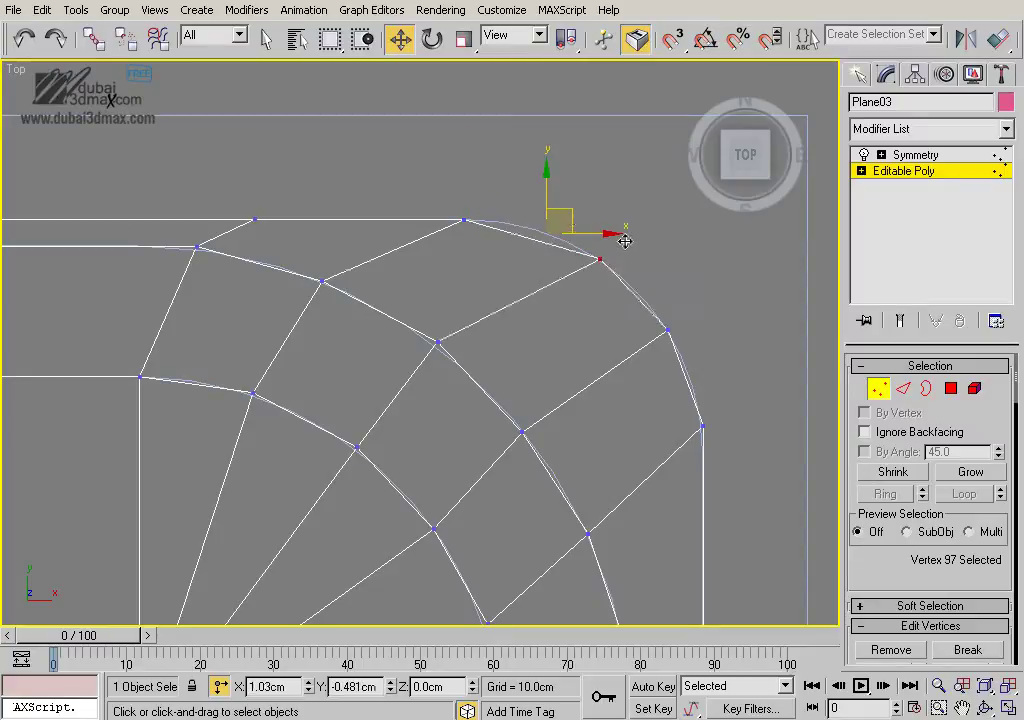
pyautogui.scroll(-5, 597, 243)
pyautogui.scroll(3, 567, 352)
pyautogui.scroll(2, 558, 247)
pyautogui.scroll(-5, 578, 325)
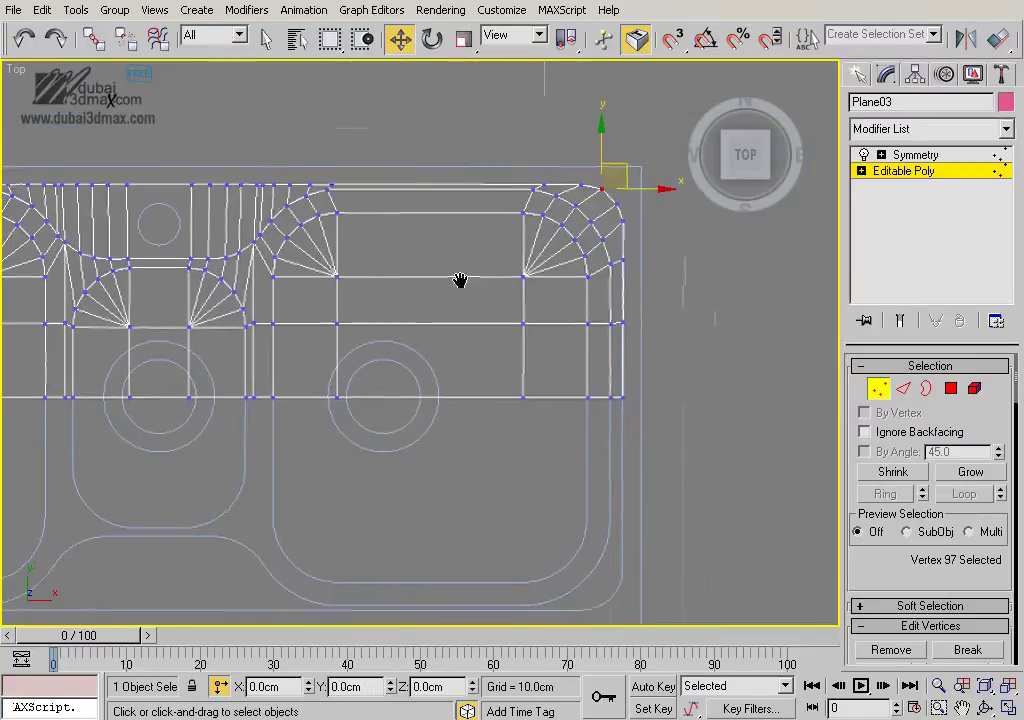
# Collapse Plane03's Symmetry modifier into one Editable Poly sink mesh
pyautogui.click(910, 155)
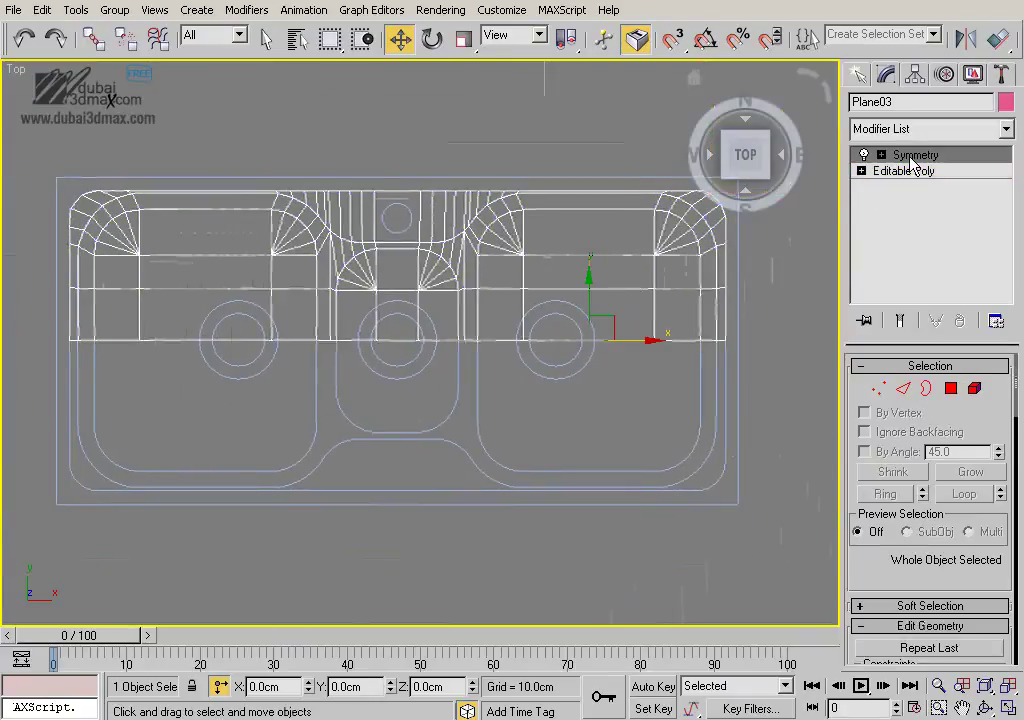
pyautogui.moveTo(225, 234); pyautogui.dragTo(251, 274, button='middle')
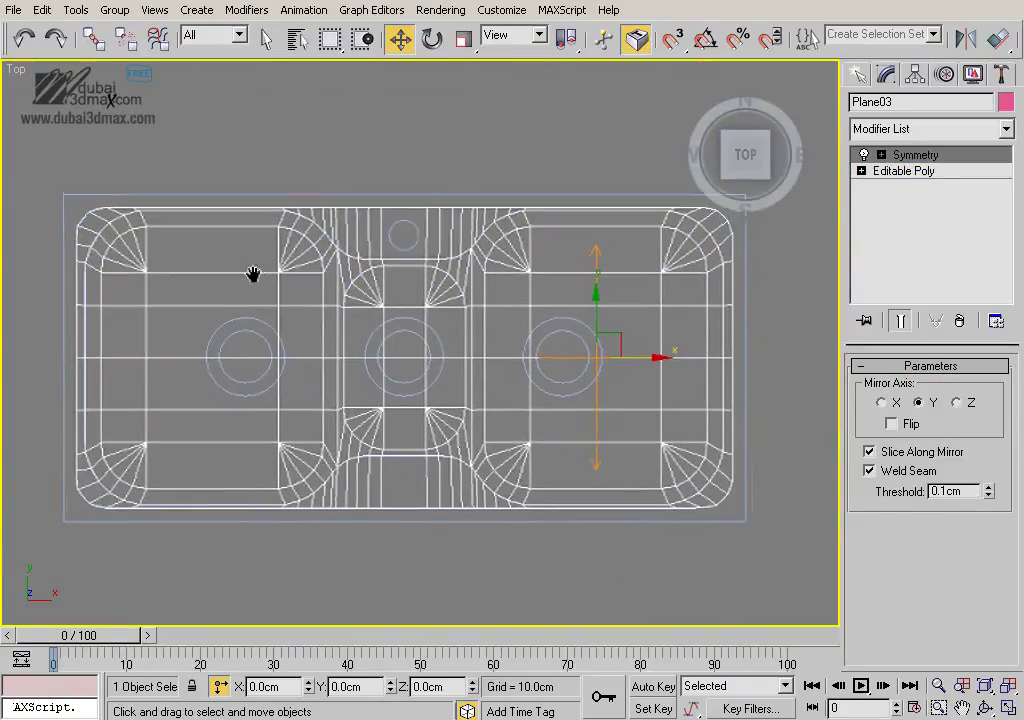
pyautogui.rightClick(359, 226)
pyautogui.click(583, 419)
pyautogui.moveTo(583, 419)
pyautogui.mouseDown(button='middle')
pyautogui.moveTo(532, 407)
pyautogui.moveTo(480, 427)
pyautogui.moveTo(567, 384)
pyautogui.moveTo(518, 380)
pyautogui.moveTo(608, 446)
pyautogui.mouseUp(button='middle')
# Show the sink in the Top view and select its open border in Border mode
pyautogui.click(514, 475)
pyautogui.keyDown('alt'); pyautogui.moveTo(514, 475); pyautogui.dragTo(533, 464, button='middle'); pyautogui.keyUp('alt')
pyautogui.hotkey('alt', 'z')
pyautogui.scroll(2, 493, 452)
pyautogui.press('w')
pyautogui.click(501, 391)
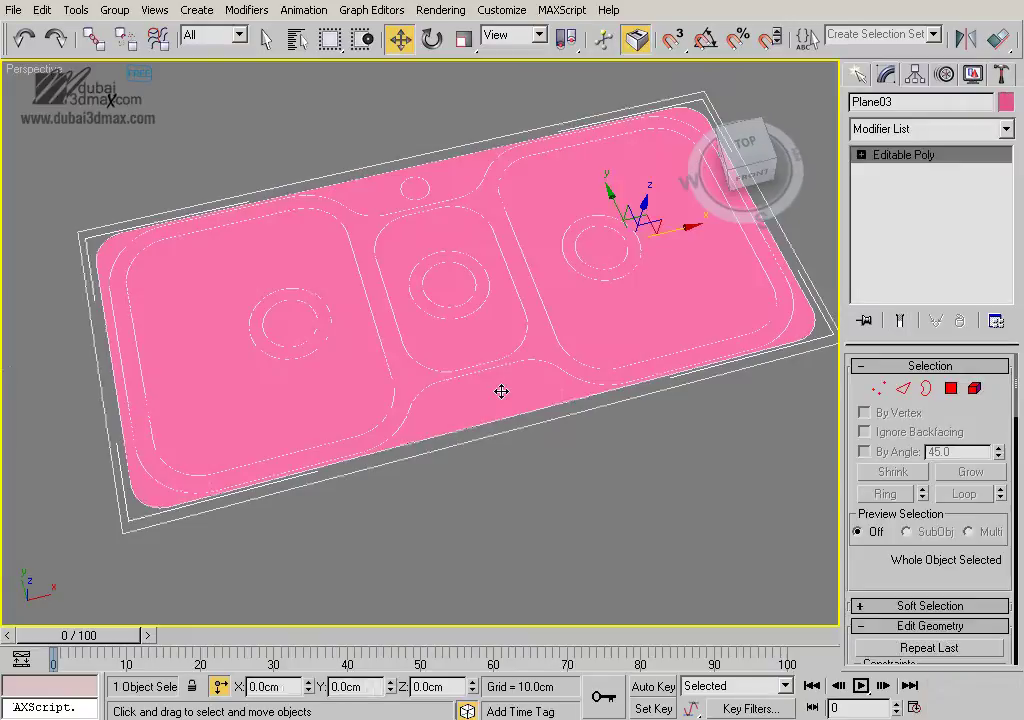
pyautogui.press('t')
pyautogui.scroll(-2, 503, 405)
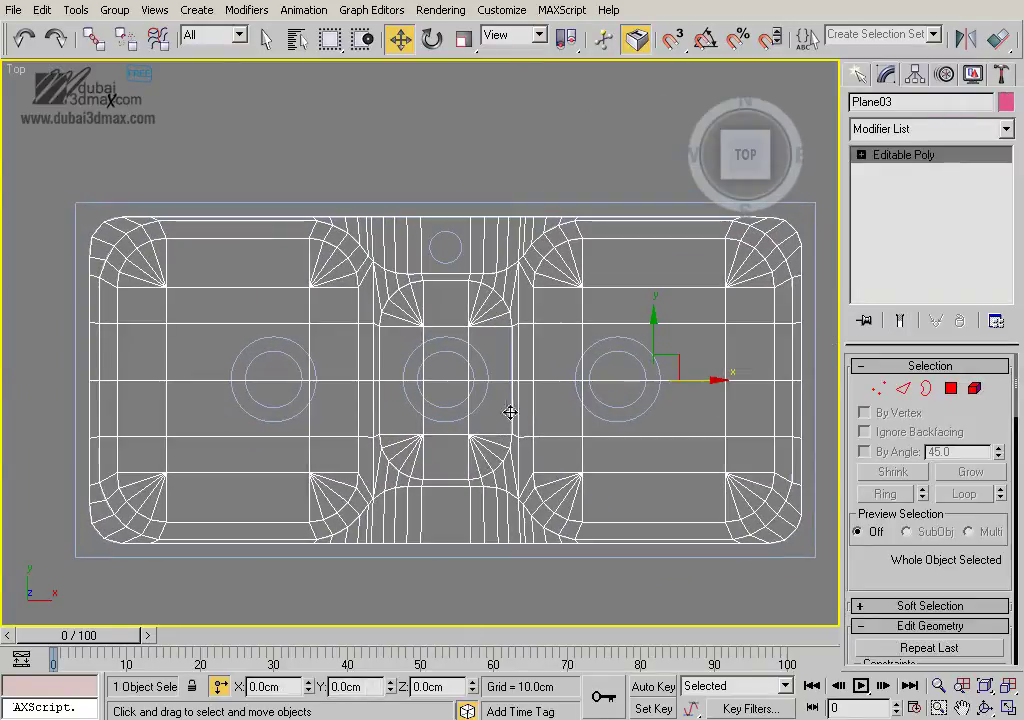
pyautogui.press('3')
pyautogui.click(450, 222)
# Scale the sink's outer rim border outward to about 117%
pyautogui.click(372, 190)
pyautogui.click(459, 217)
pyautogui.moveTo(437, 251); pyautogui.dragTo(441, 266, button='middle')
pyautogui.rightClick(430, 304)
pyautogui.click(450, 334)
pyautogui.moveTo(461, 348); pyautogui.dragTo(461, 356, button='middle')
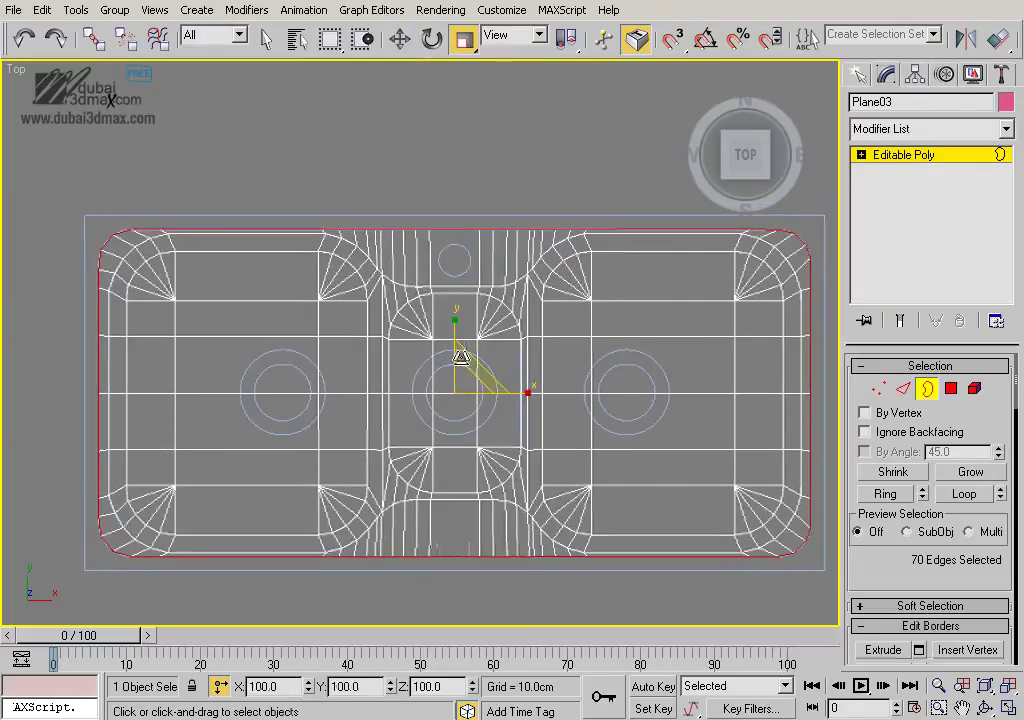
pyautogui.moveTo(472, 362); pyautogui.dragTo(478, 347)
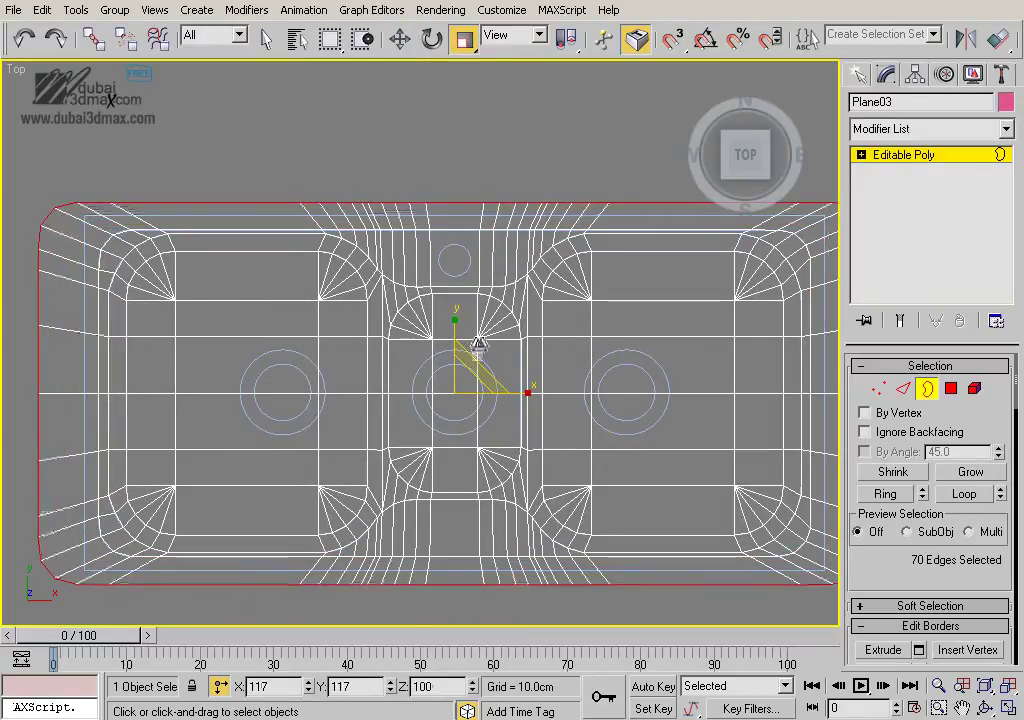
pyautogui.moveTo(512, 392); pyautogui.dragTo(476, 386, button='middle')
pyautogui.scroll(-4, 476, 386)
# In Vertex mode, select the top and bottom rows of rim vertices
pyautogui.press('1')
pyautogui.scroll(3, 430, 366)
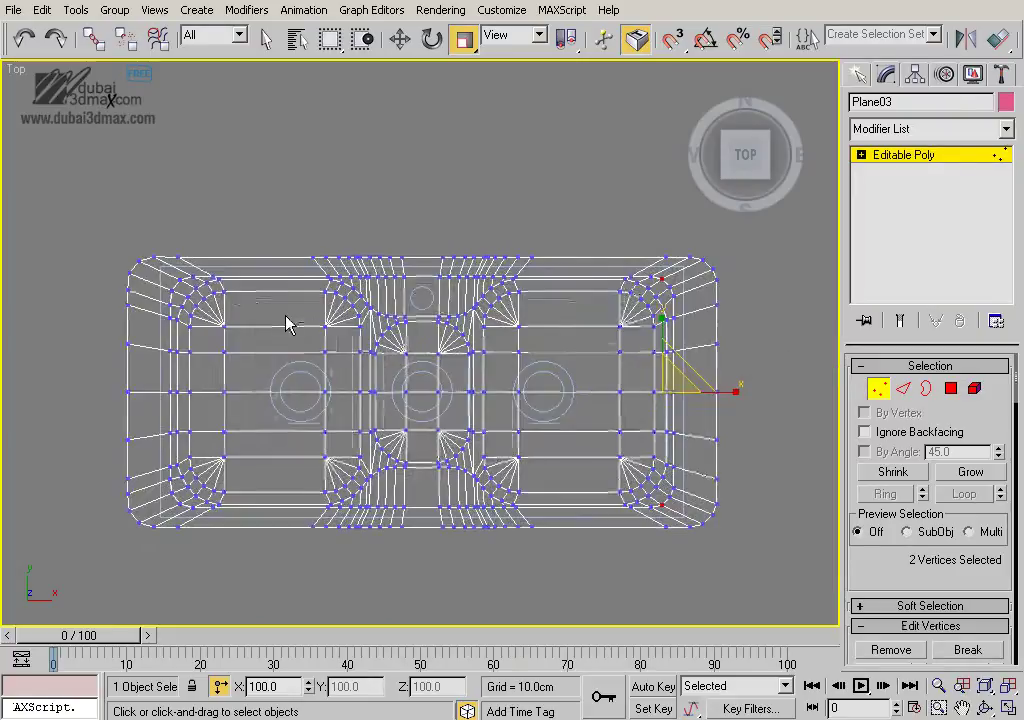
pyautogui.scroll(-1, 100, 262)
pyautogui.moveTo(645, 305); pyautogui.dragTo(754, 290)
pyautogui.moveTo(600, 386); pyautogui.dragTo(591, 356, button='middle')
pyautogui.scroll(-5, 968, 578)
pyautogui.scroll(-5, 930, 549)
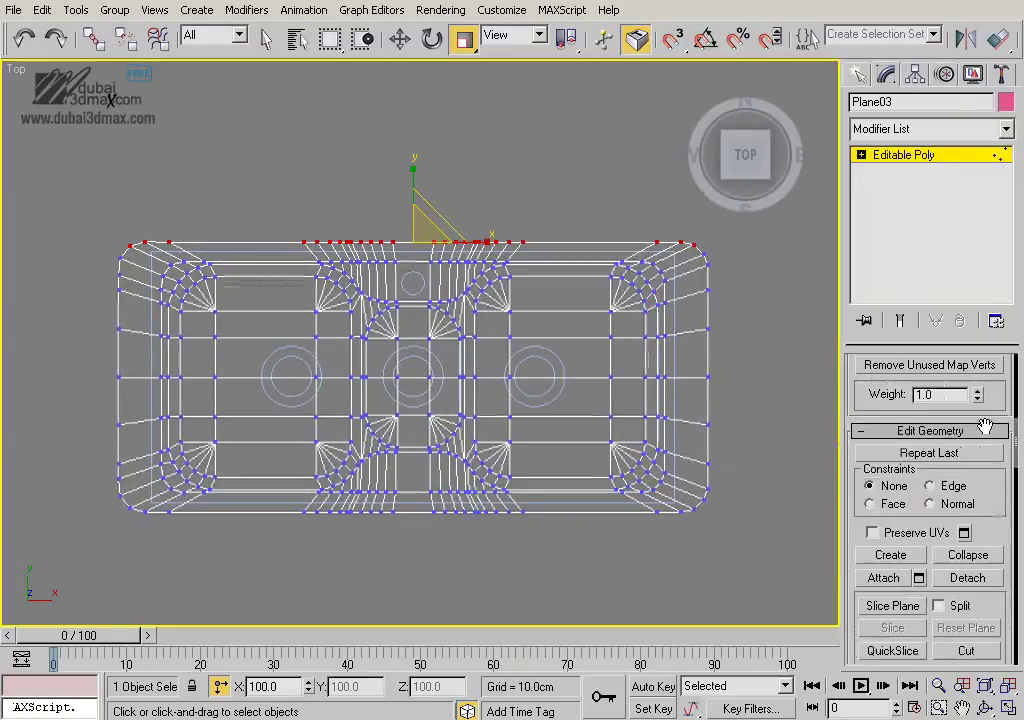
pyautogui.scroll(-1, 933, 455)
pyautogui.moveTo(533, 443); pyautogui.dragTo(543, 413, button='middle')
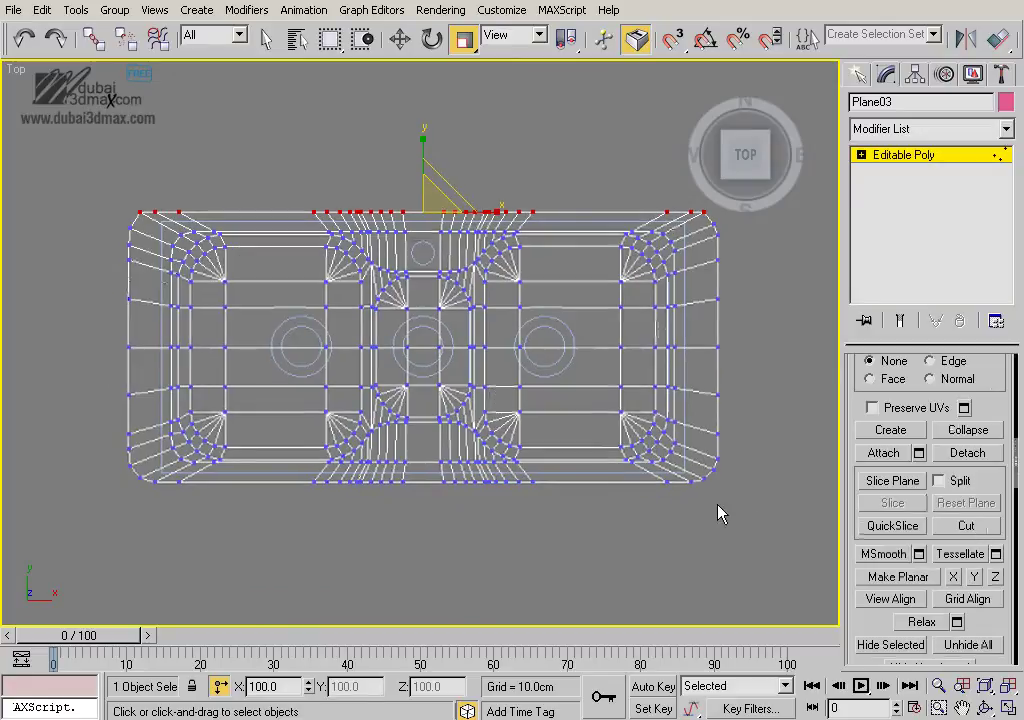
pyautogui.moveTo(308, 483); pyautogui.dragTo(70, 484)
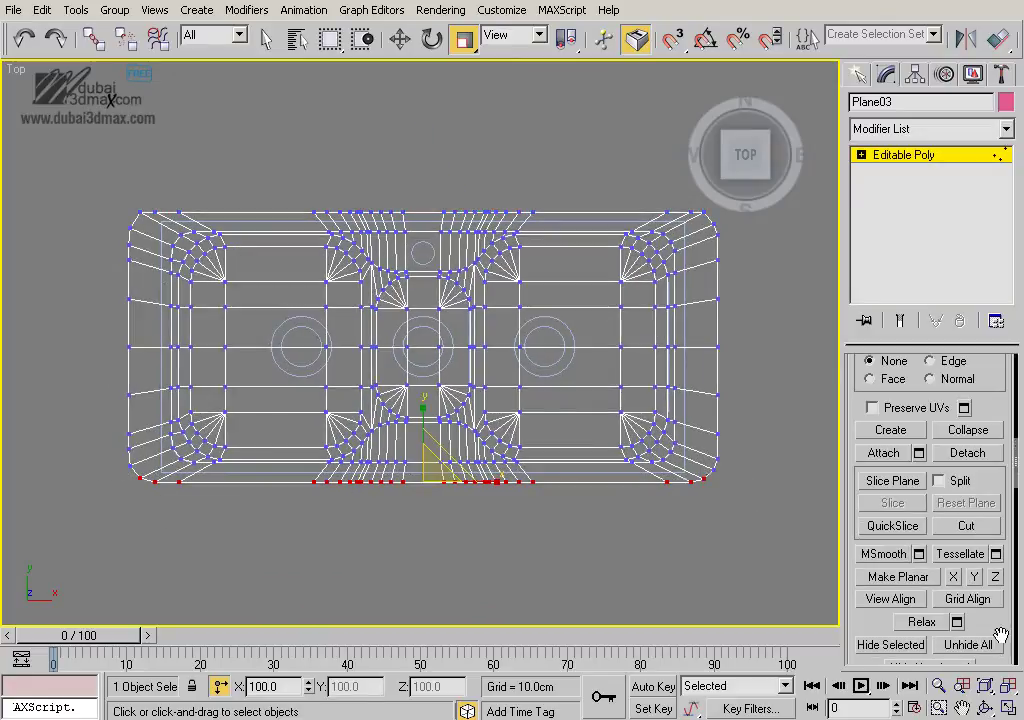
# Flatten the right and left rim vertex columns into straight lines with Make Planar
pyautogui.moveTo(605, 464); pyautogui.dragTo(573, 484, button='middle')
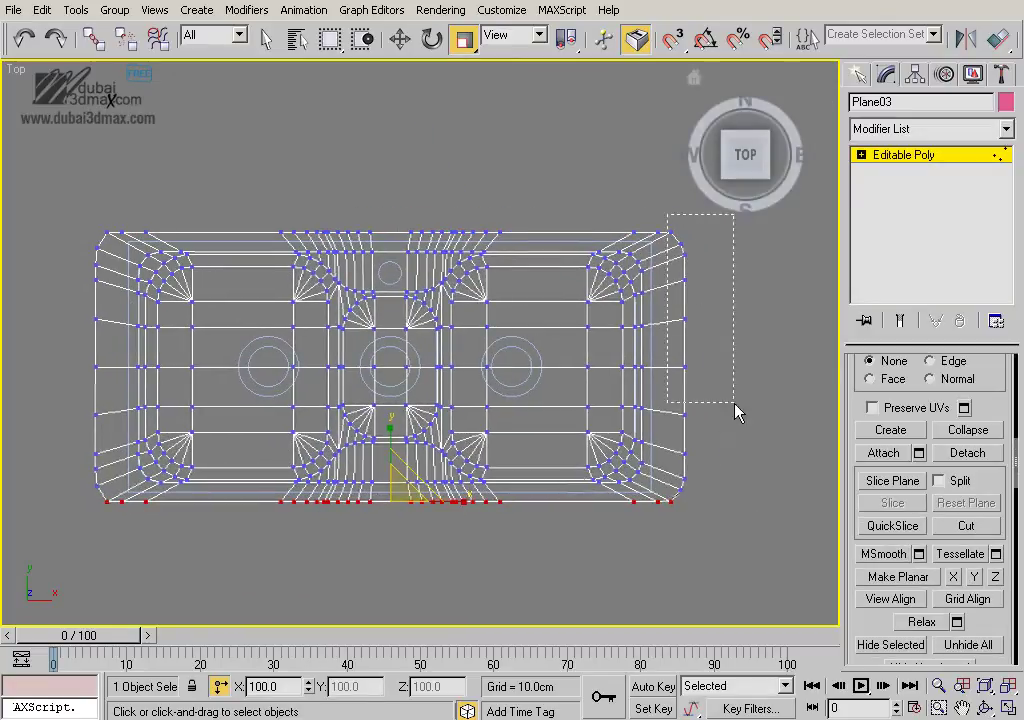
pyautogui.moveTo(740, 545); pyautogui.dragTo(660, 307)
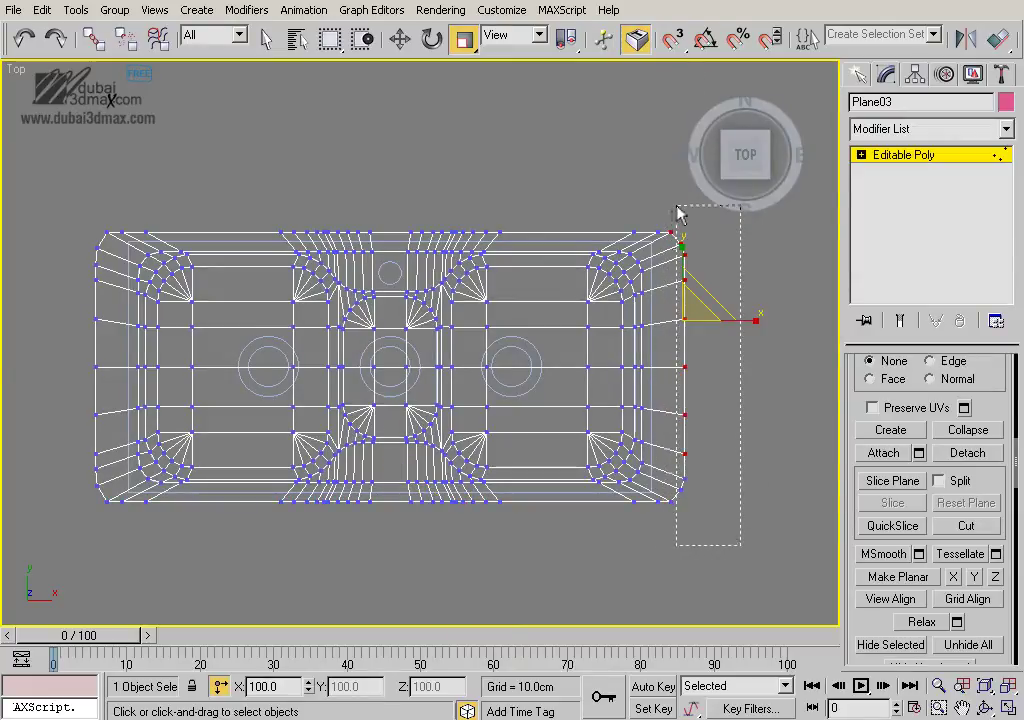
pyautogui.moveTo(676, 212); pyautogui.dragTo(679, 213)
pyautogui.moveTo(740, 477); pyautogui.dragTo(808, 545)
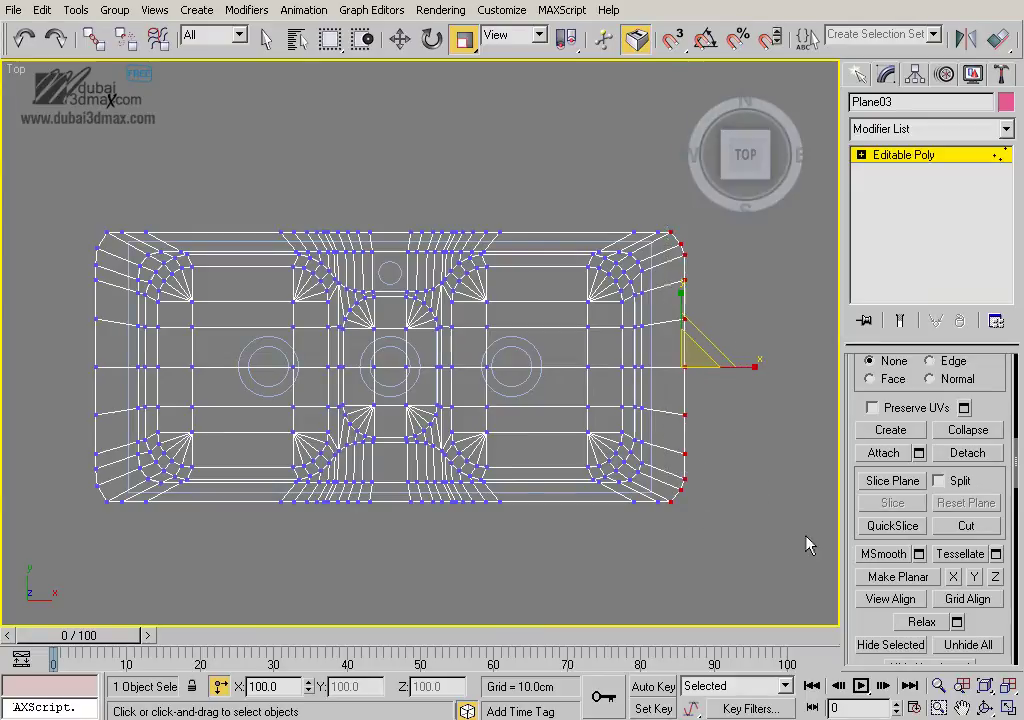
pyautogui.click(976, 582)
pyautogui.moveTo(163, 386); pyautogui.dragTo(268, 393, button='middle')
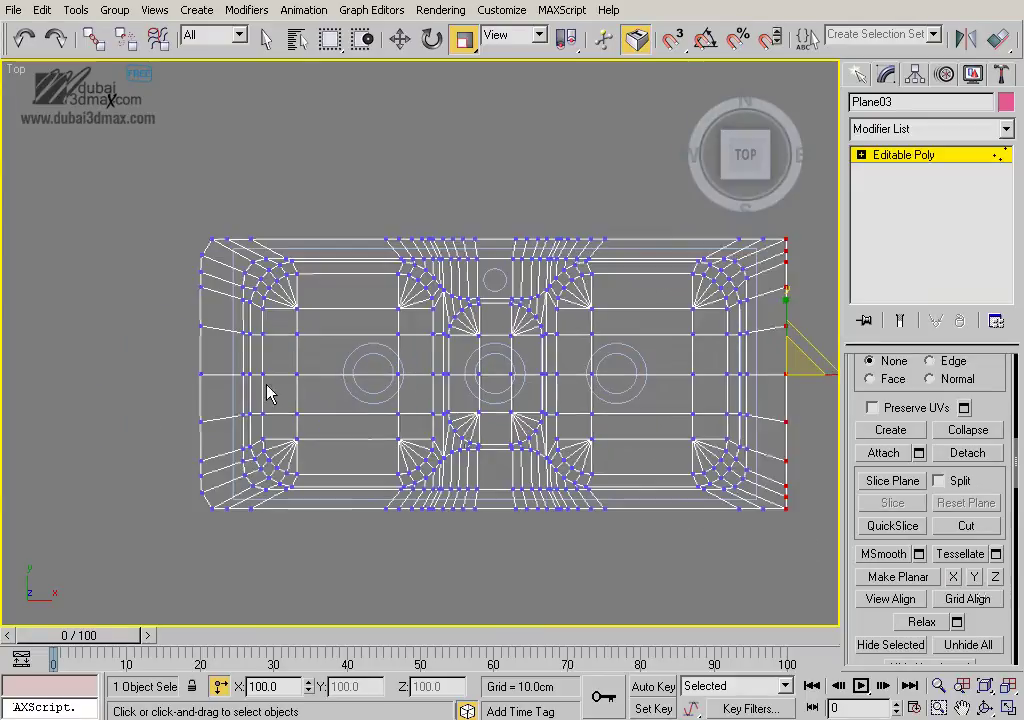
pyautogui.moveTo(226, 483); pyautogui.dragTo(219, 533)
pyautogui.click(957, 582)
# Move the top row of rim vertices down into a straight edge
pyautogui.rightClick(340, 285)
pyautogui.click(354, 299)
pyautogui.moveTo(361, 359); pyautogui.dragTo(270, 352, button='middle')
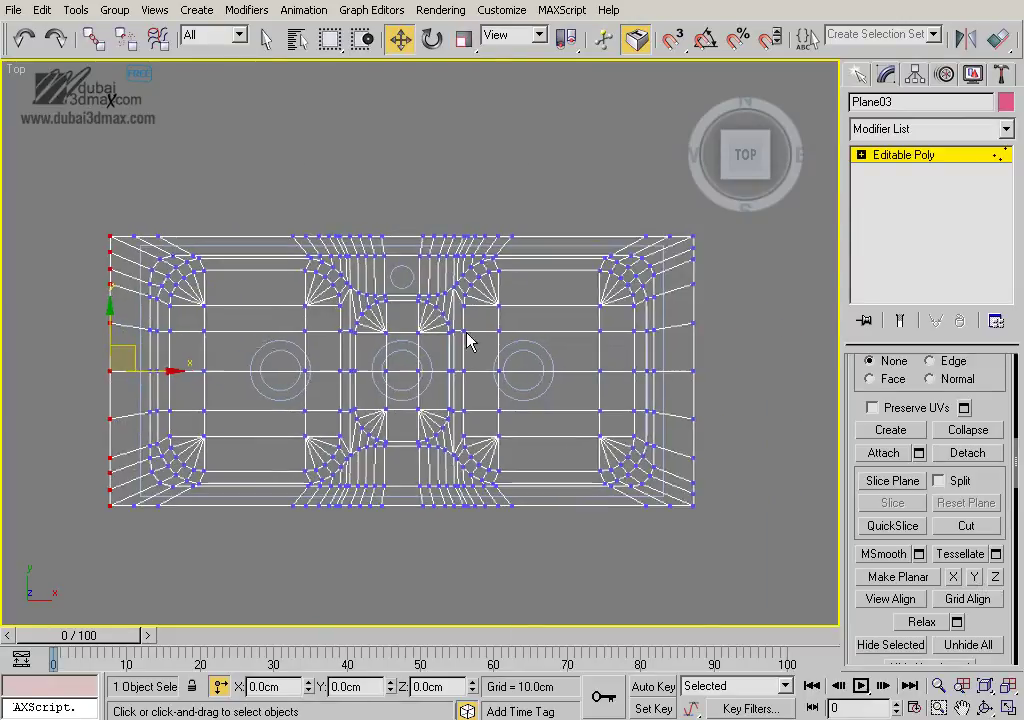
pyautogui.moveTo(467, 340); pyautogui.dragTo(474, 381, button='middle')
pyautogui.moveTo(483, 292); pyautogui.dragTo(736, 293)
pyautogui.scroll(2, 448, 297)
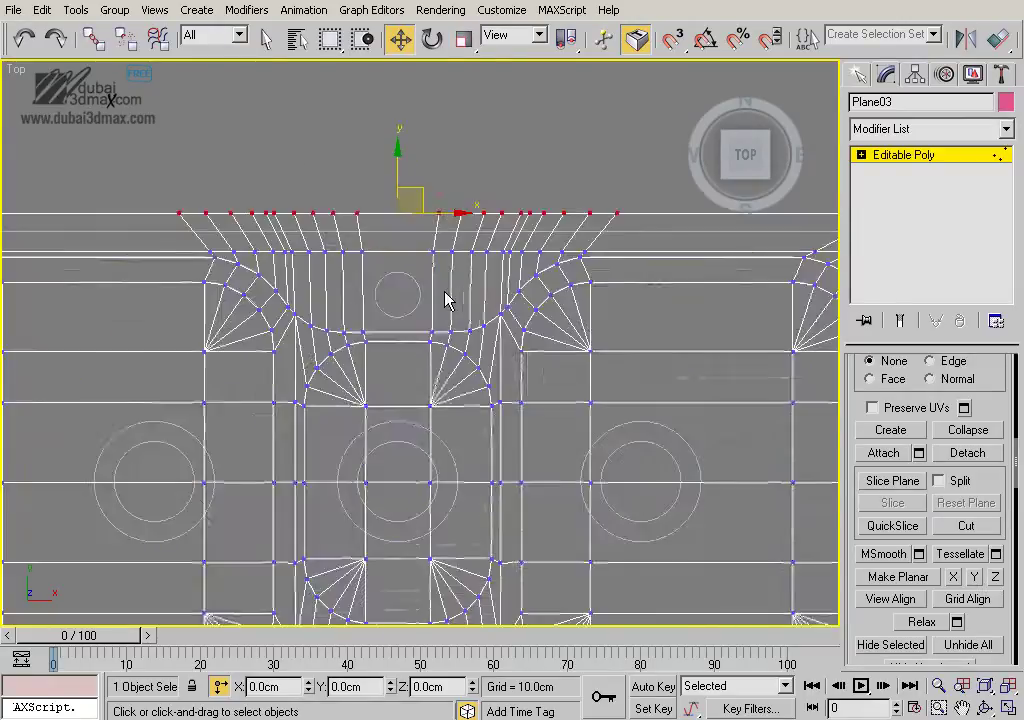
pyautogui.scroll(3, 451, 297)
pyautogui.moveTo(425, 287); pyautogui.dragTo(430, 341)
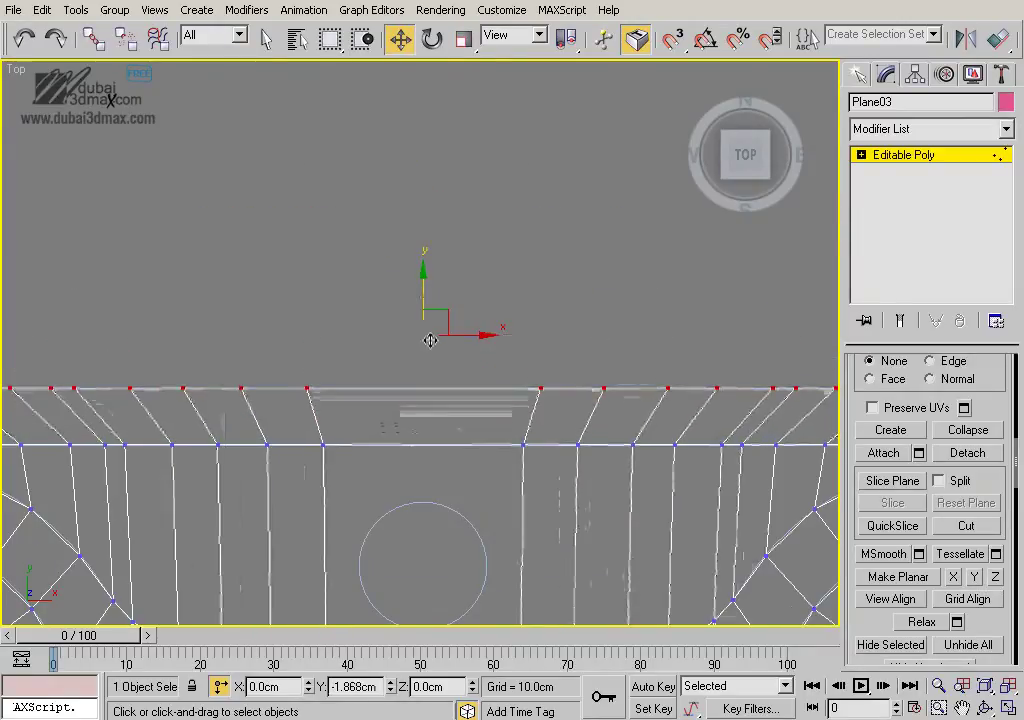
# Move the bottom row of rim vertices up to straighten the bottom edge
pyautogui.scroll(-5, 430, 341)
pyautogui.scroll(-1, 268, 508)
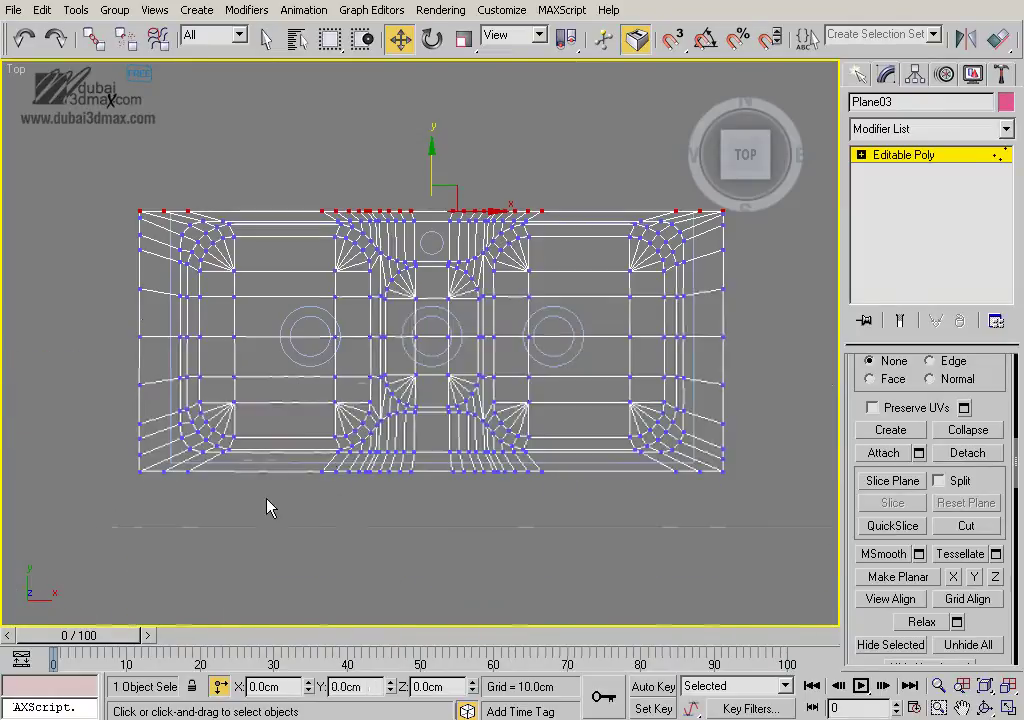
pyautogui.moveTo(783, 546); pyautogui.dragTo(780, 536)
pyautogui.scroll(3, 466, 350)
pyautogui.scroll(3, 461, 389)
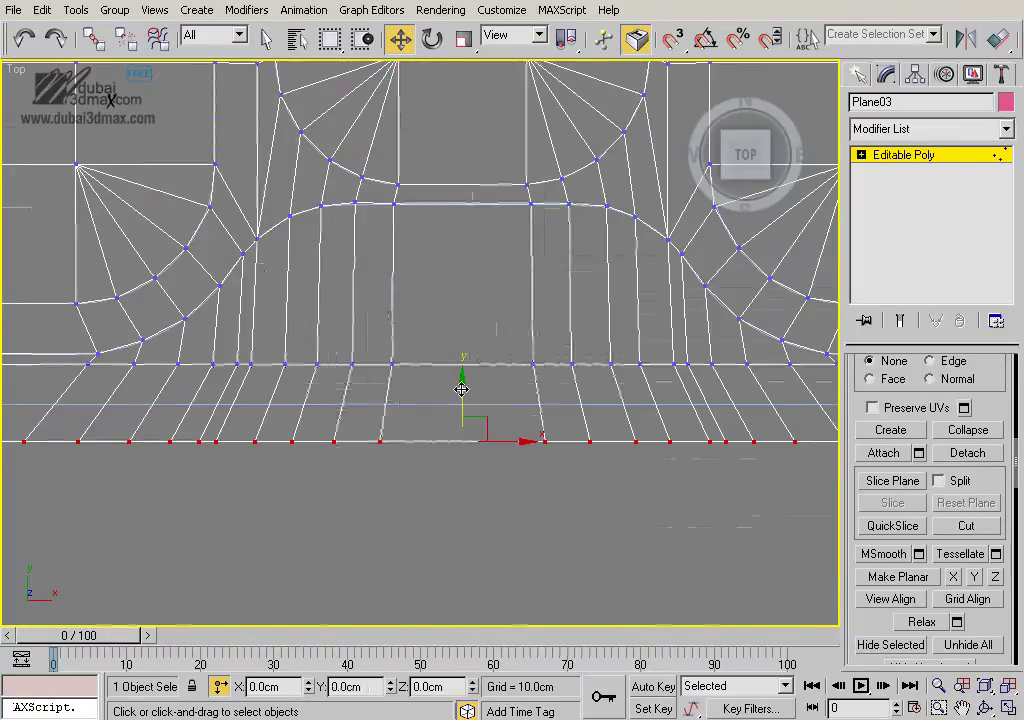
pyautogui.moveTo(459, 391); pyautogui.dragTo(464, 352)
pyautogui.scroll(-3, 514, 395)
pyautogui.scroll(-1, 456, 416)
pyautogui.scroll(2, 456, 416)
pyautogui.scroll(-2, 418, 395)
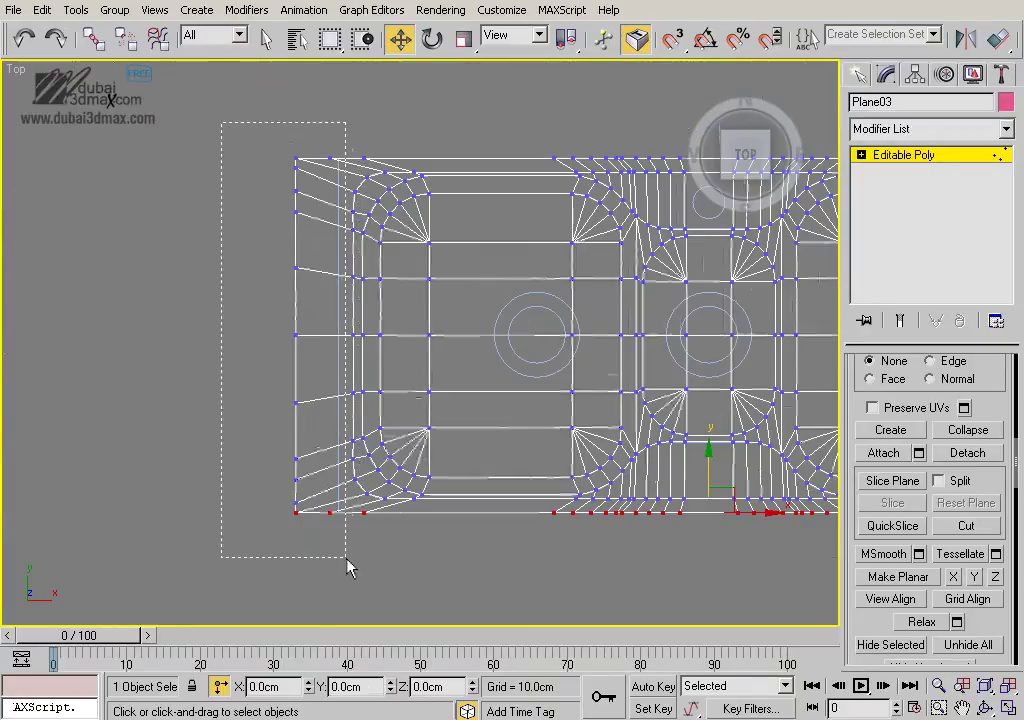
# Move the left edge column of rim vertices right, about 4.5 cm plus a small nudge
pyautogui.moveTo(348, 568); pyautogui.dragTo(346, 560)
pyautogui.scroll(3, 331, 516)
pyautogui.scroll(-1, 330, 377)
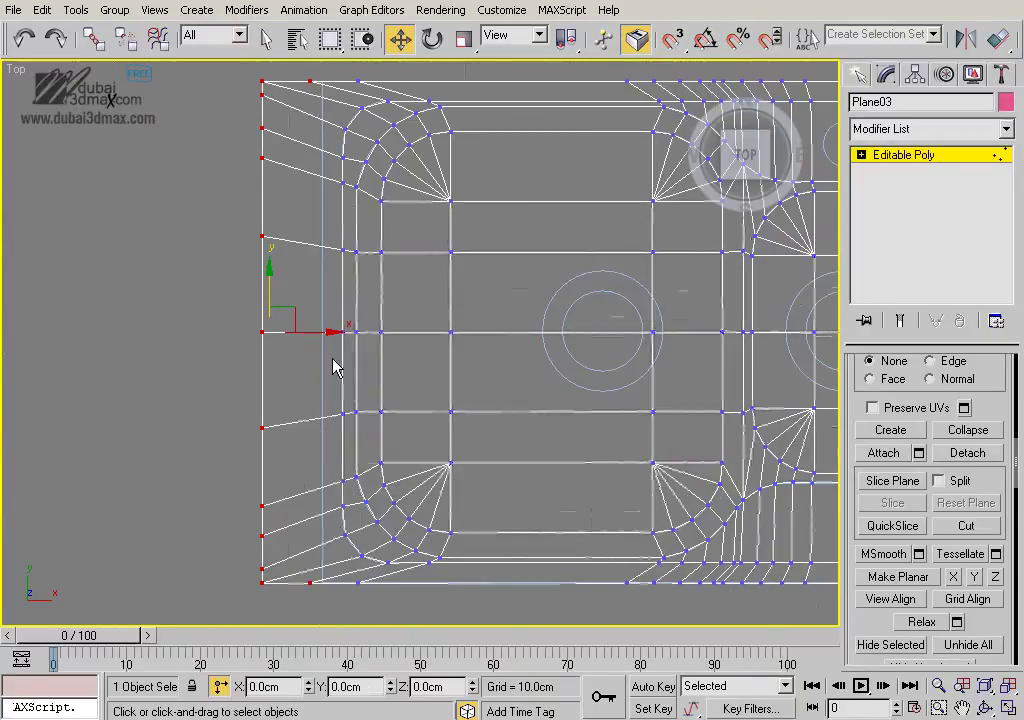
pyautogui.moveTo(379, 465); pyautogui.dragTo(375, 437, button='middle')
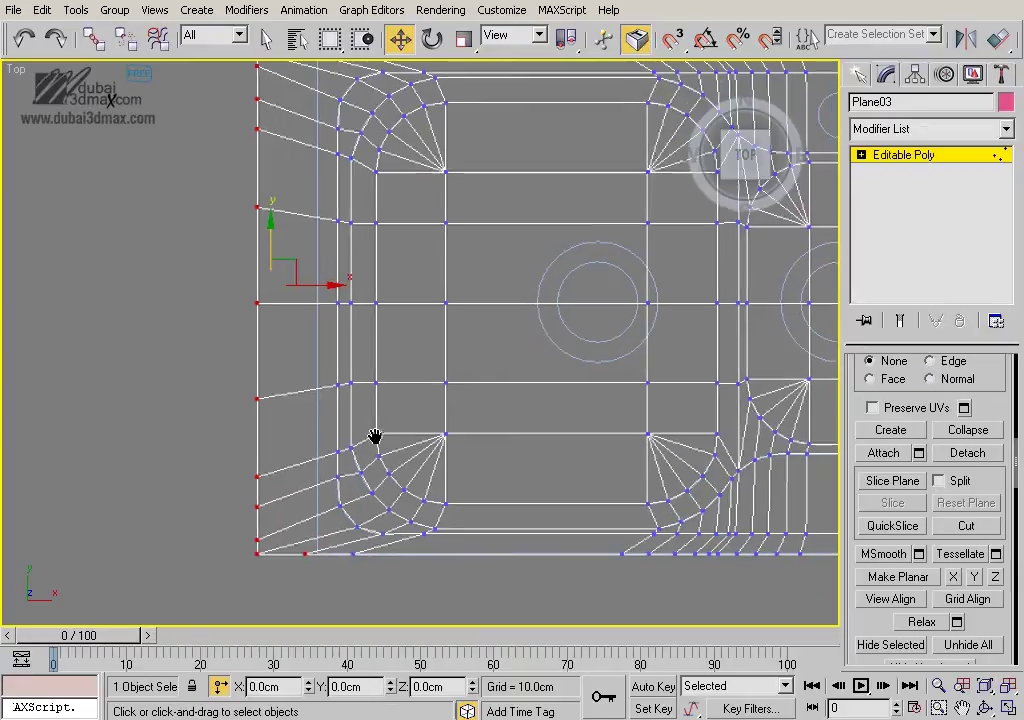
pyautogui.moveTo(321, 302); pyautogui.dragTo(365, 303)
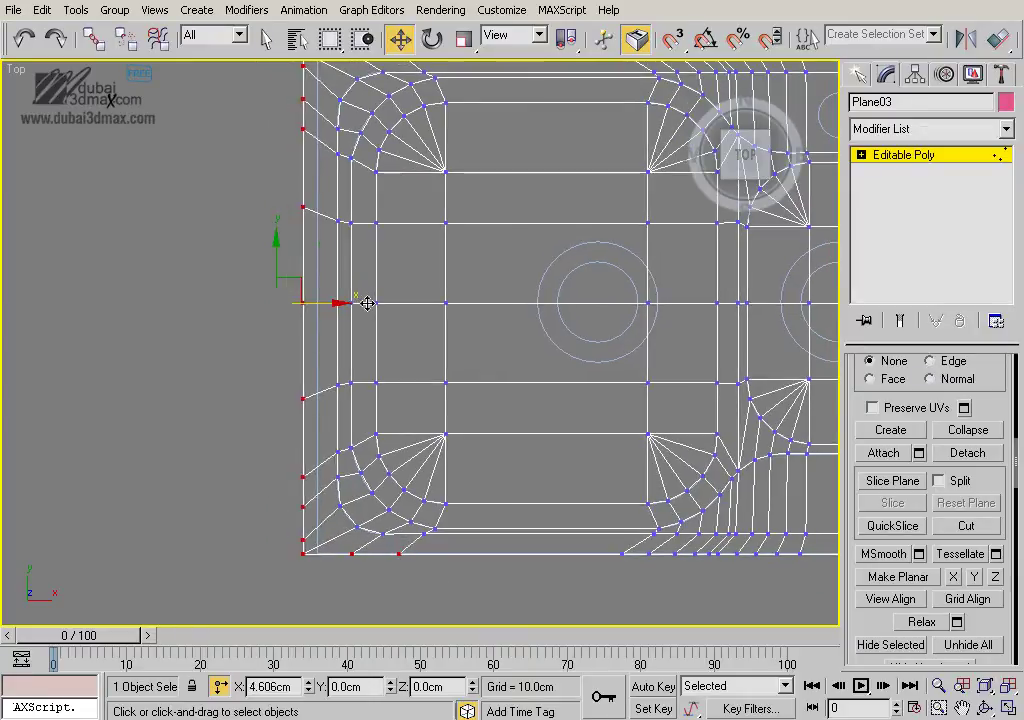
pyautogui.scroll(-2, 420, 400)
pyautogui.scroll(3, 320, 359)
pyautogui.scroll(4, 390, 502)
pyautogui.moveTo(375, 508); pyautogui.dragTo(432, 505)
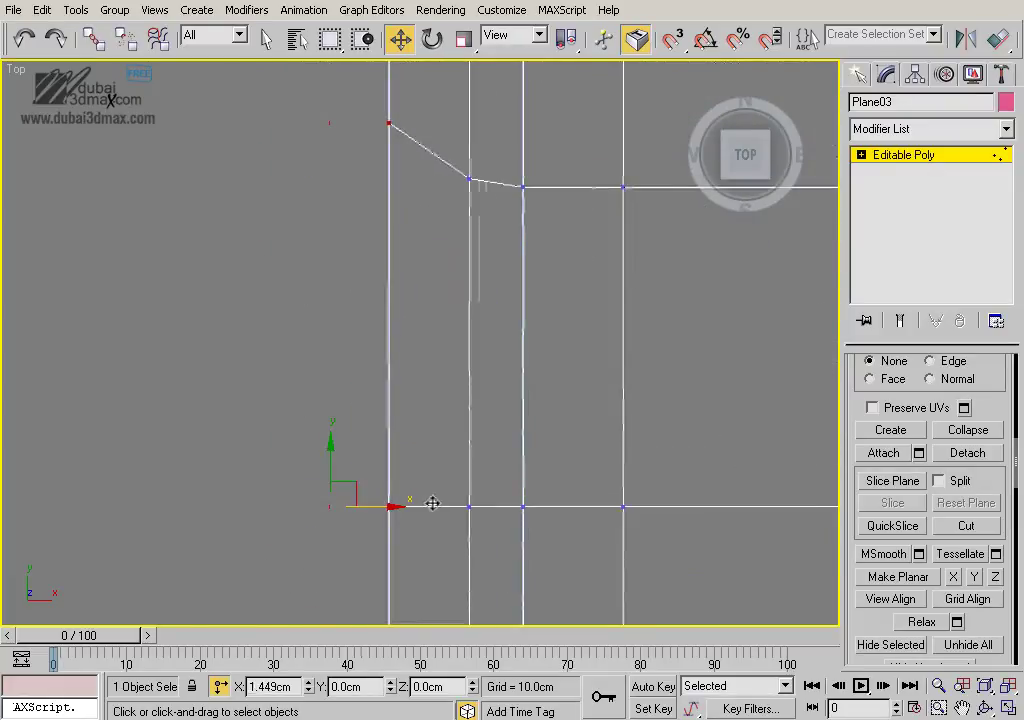
pyautogui.scroll(-2, 430, 512)
pyautogui.scroll(-2, 428, 504)
pyautogui.scroll(3, 475, 535)
pyautogui.scroll(2, 459, 420)
# Select the right edge column of rim vertices and move it left
pyautogui.moveTo(459, 420); pyautogui.dragTo(490, 410, button='middle')
pyautogui.scroll(-2, 490, 410)
pyautogui.scroll(-2, 455, 414)
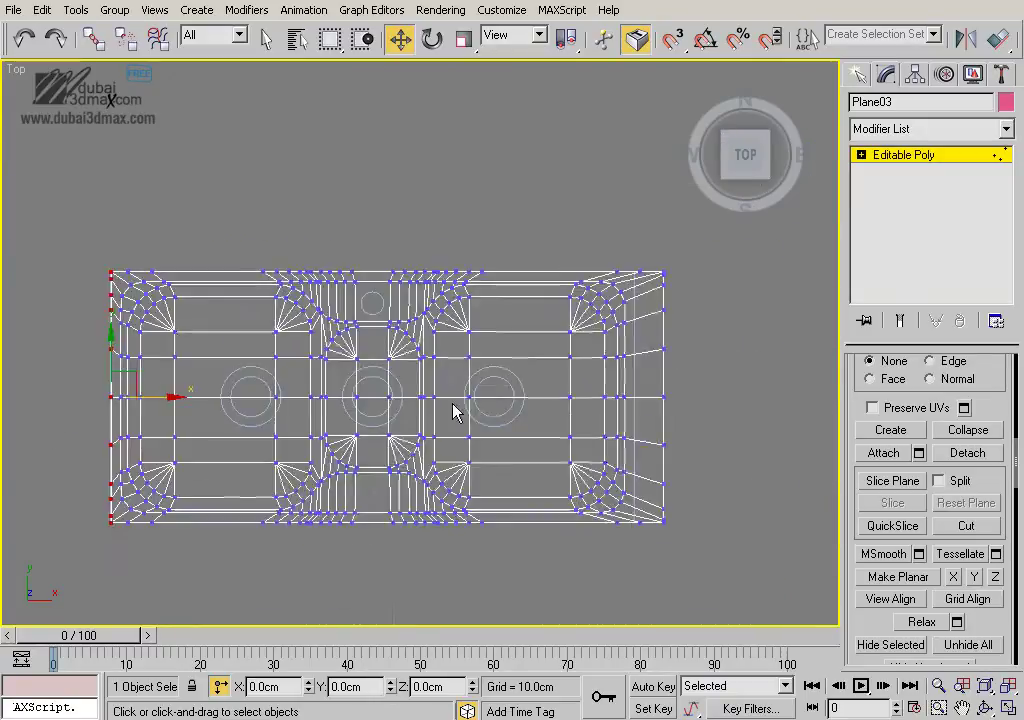
pyautogui.moveTo(490, 566); pyautogui.dragTo(497, 592)
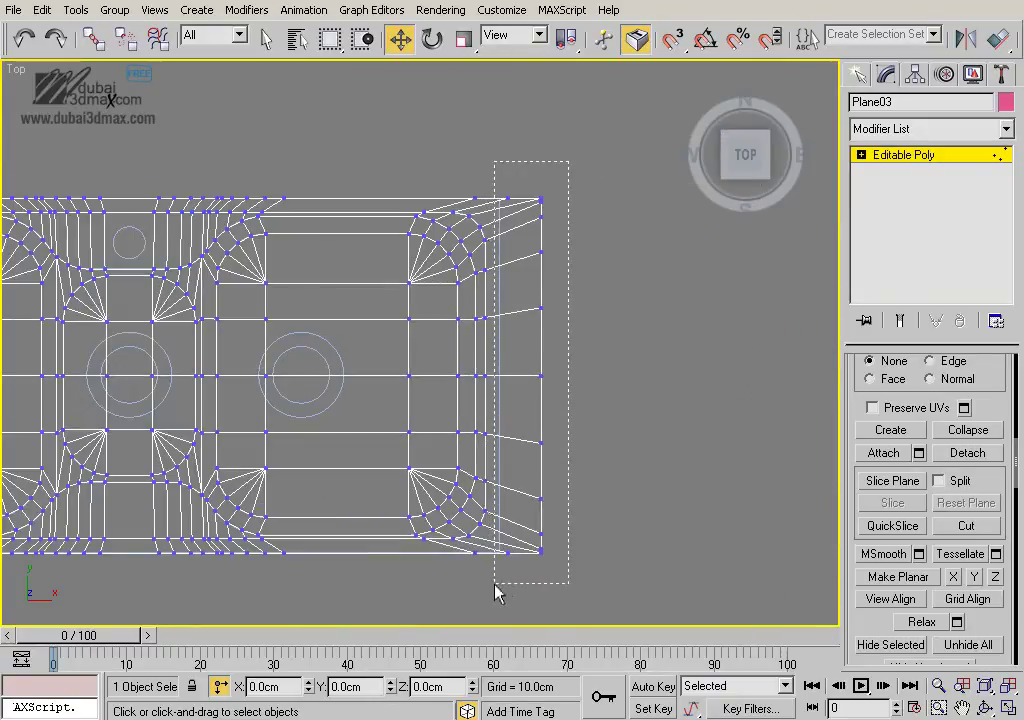
pyautogui.keyDown('ctrl'); pyautogui.moveTo(455, 546); pyautogui.dragTo(455, 546); pyautogui.keyUp('ctrl')
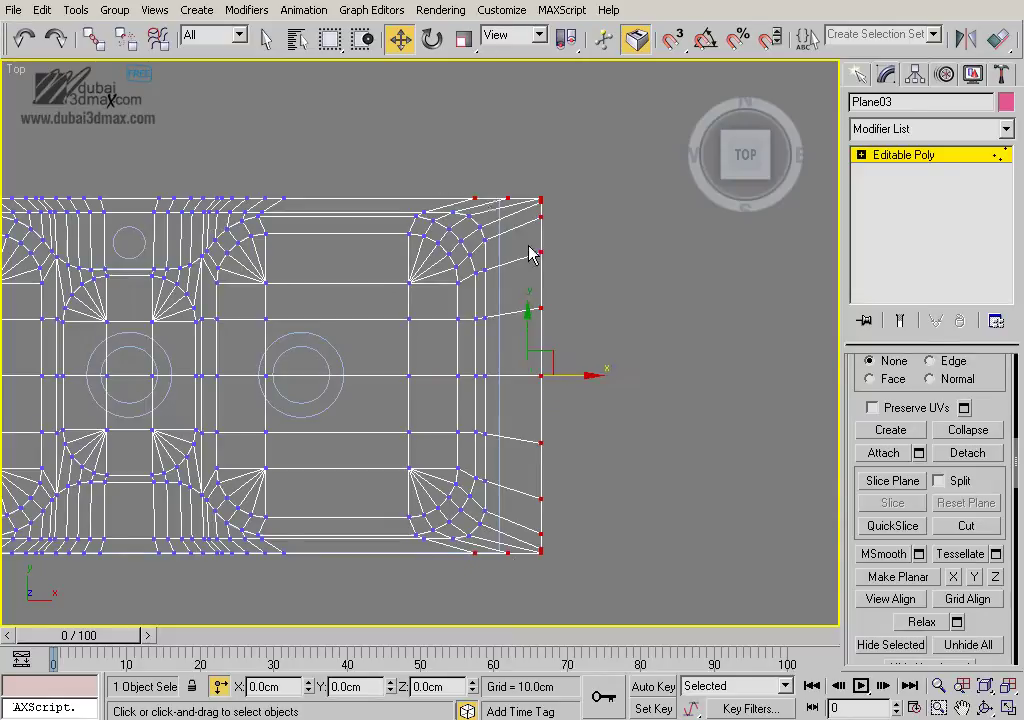
pyautogui.moveTo(583, 374); pyautogui.dragTo(548, 374)
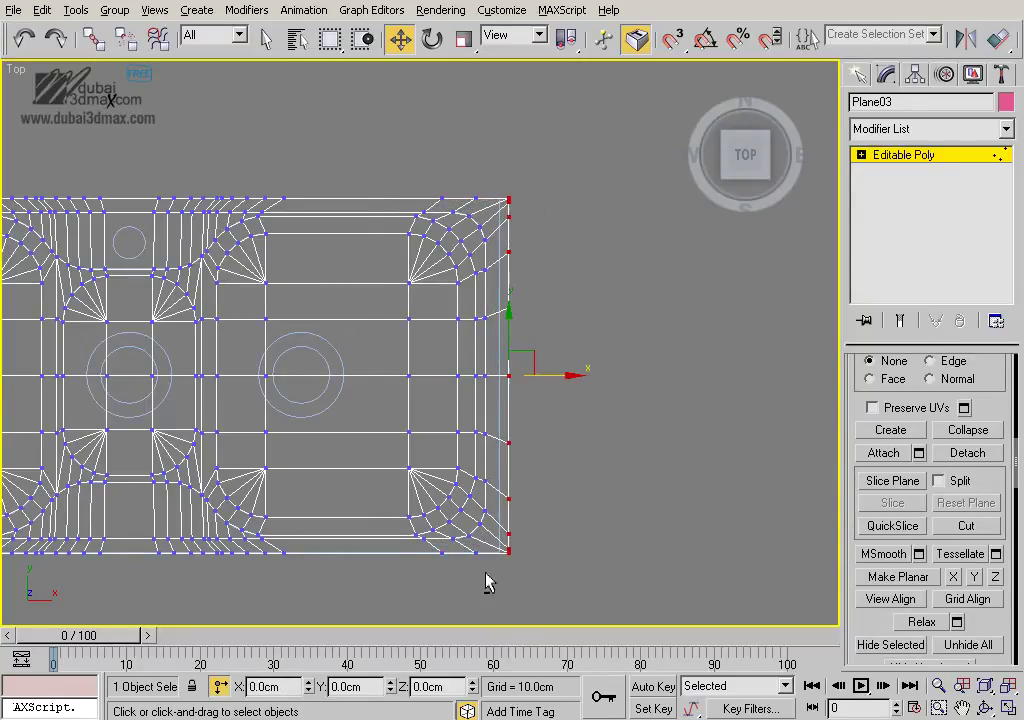
pyautogui.scroll(3, 567, 418)
pyautogui.scroll(3, 571, 320)
pyautogui.scroll(3, 521, 354)
# Nudge the right edge further left and move a corner vertex to the top-right corner
pyautogui.moveTo(515, 335); pyautogui.dragTo(434, 316)
pyautogui.scroll(-3, 480, 336)
pyautogui.scroll(-2, 513, 355)
pyautogui.scroll(4, 513, 355)
pyautogui.scroll(3, 471, 331)
pyautogui.moveTo(357, 374); pyautogui.dragTo(514, 377)
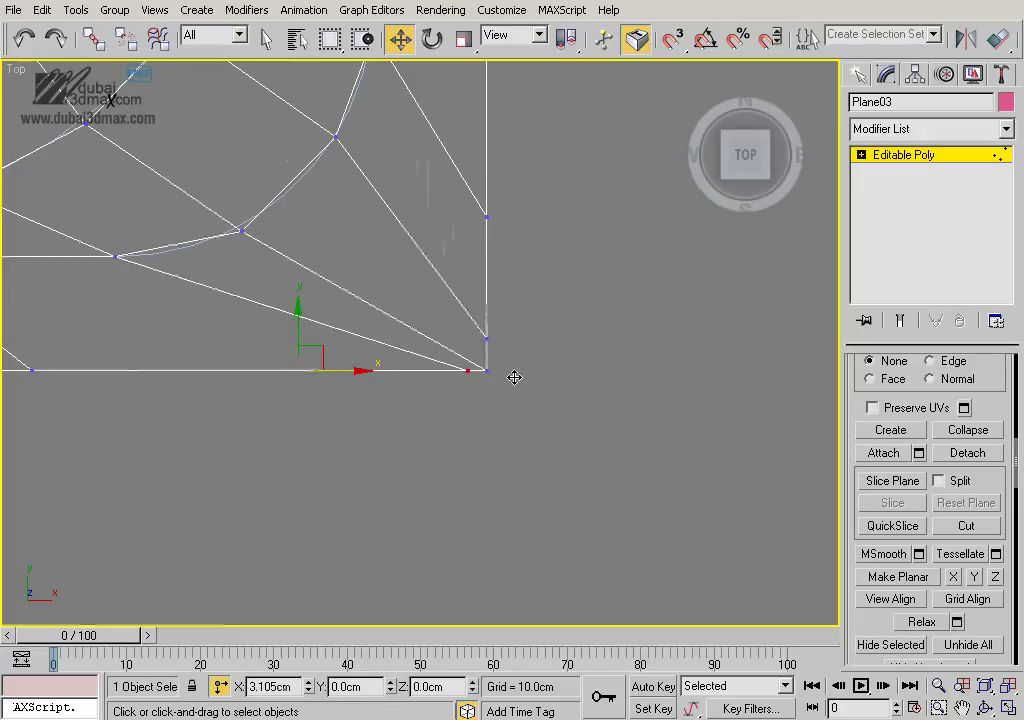
pyautogui.moveTo(498, 311)
pyautogui.mouseDown()
pyautogui.moveTo(487, 304)
pyautogui.moveTo(500, 318)
pyautogui.mouseUp()
pyautogui.scroll(-3, 480, 260)
pyautogui.moveTo(457, 194); pyautogui.dragTo(471, 478, button='middle')
pyautogui.scroll(2, 469, 414)
pyautogui.scroll(2, 457, 382)
pyautogui.scroll(2, 488, 389)
pyautogui.moveTo(535, 369); pyautogui.dragTo(525, 290)
pyautogui.moveTo(253, 340); pyautogui.dragTo(553, 335)
pyautogui.hotkey('ctrl', 'z')
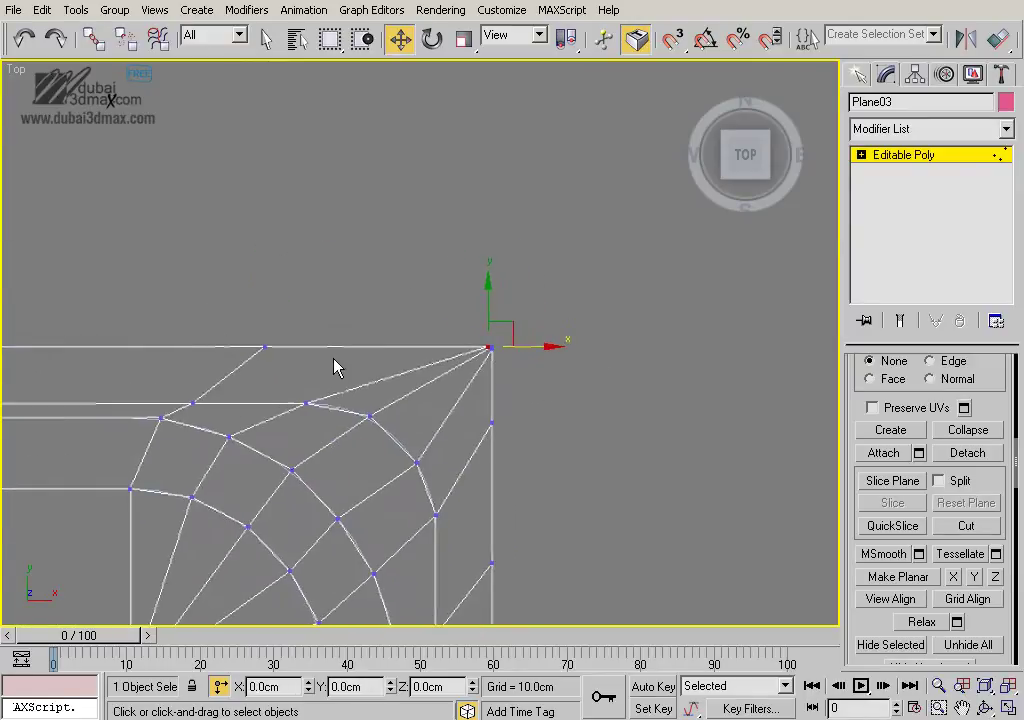
# Slide the remaining stray corner vertex left to the mesh edge and up onto the corner
pyautogui.scroll(-5, 585, 405)
pyautogui.scroll(2, 432, 427)
pyautogui.moveTo(521, 546); pyautogui.dragTo(536, 422, button='middle')
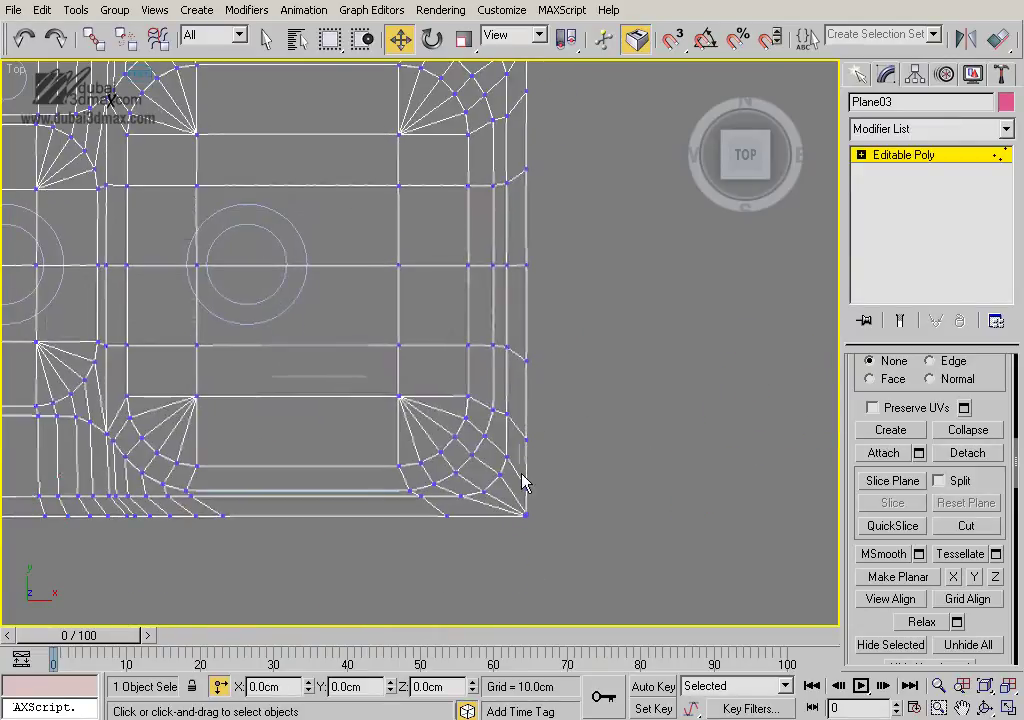
pyautogui.scroll(4, 522, 482)
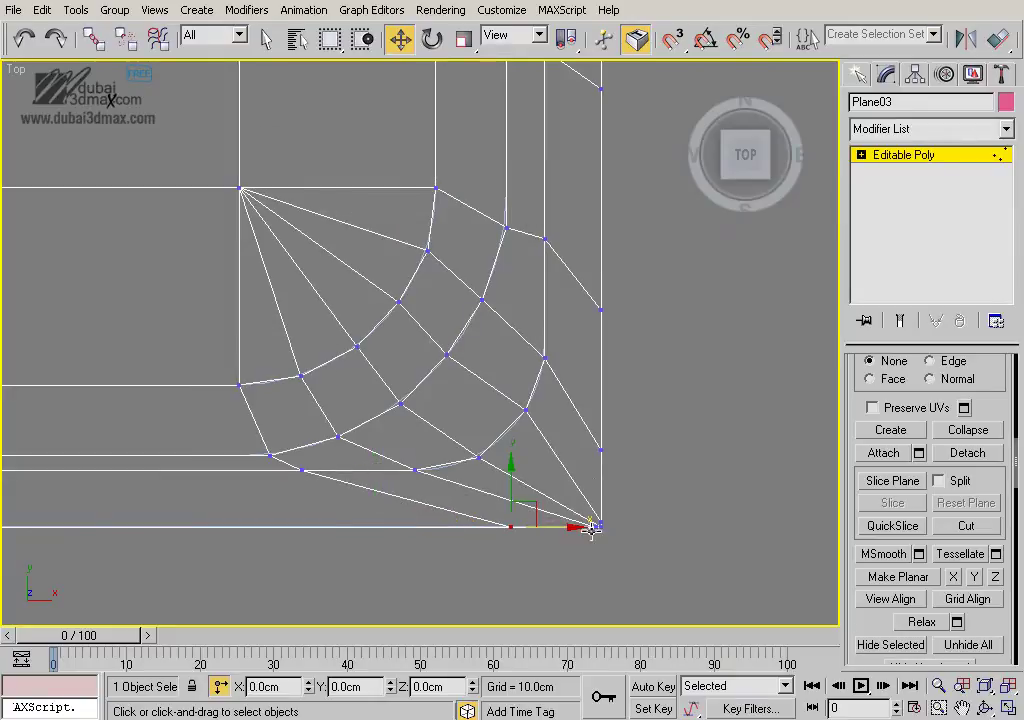
pyautogui.scroll(-2, 466, 414)
pyautogui.scroll(-2, 334, 407)
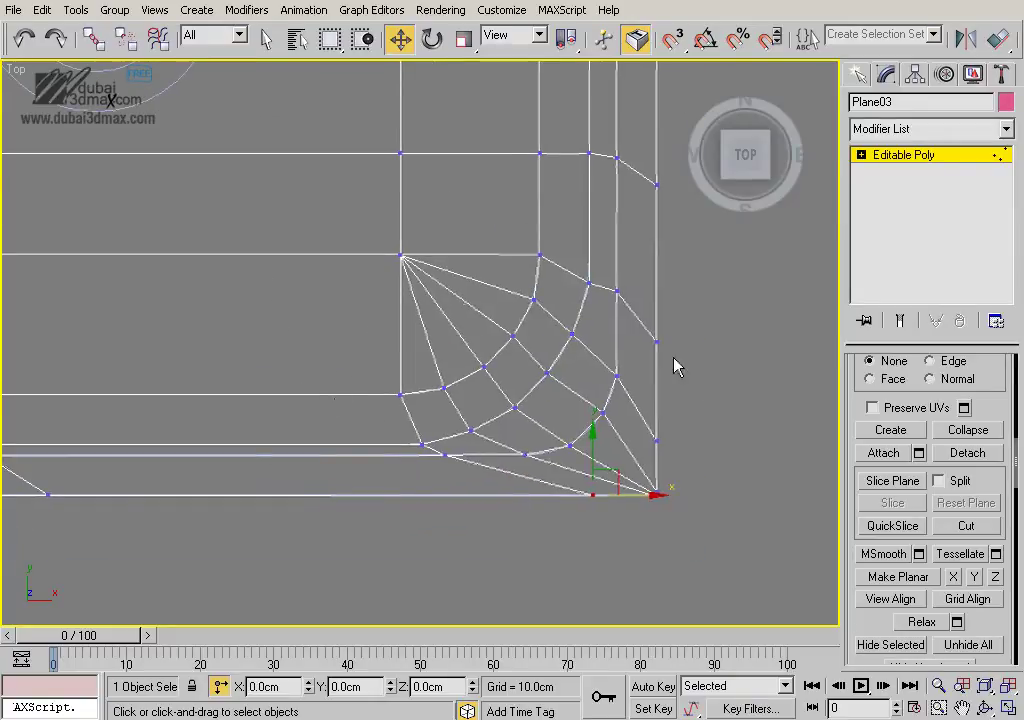
pyautogui.scroll(-2, 628, 427)
pyautogui.scroll(-2, 628, 427)
pyautogui.scroll(2, 370, 372)
pyautogui.scroll(3, 395, 400)
pyautogui.moveTo(320, 518); pyautogui.dragTo(417, 476, button='middle')
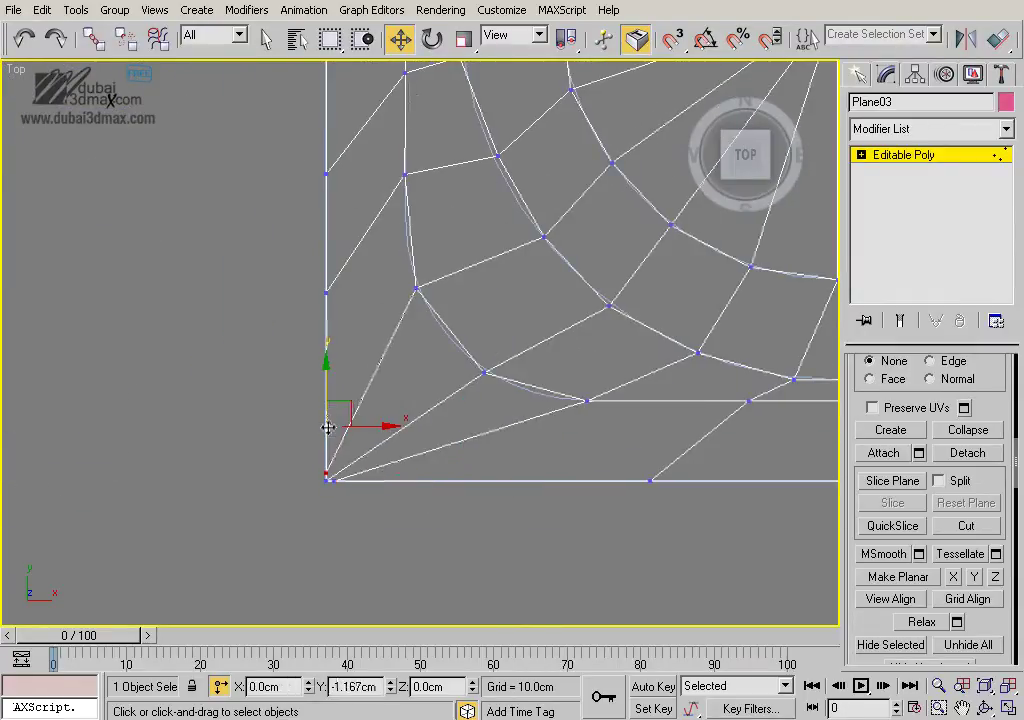
pyautogui.scroll(-2, 408, 410)
pyautogui.scroll(2, 423, 411)
pyautogui.scroll(2, 423, 384)
pyautogui.scroll(2, 423, 384)
pyautogui.moveTo(638, 351); pyautogui.dragTo(463, 339)
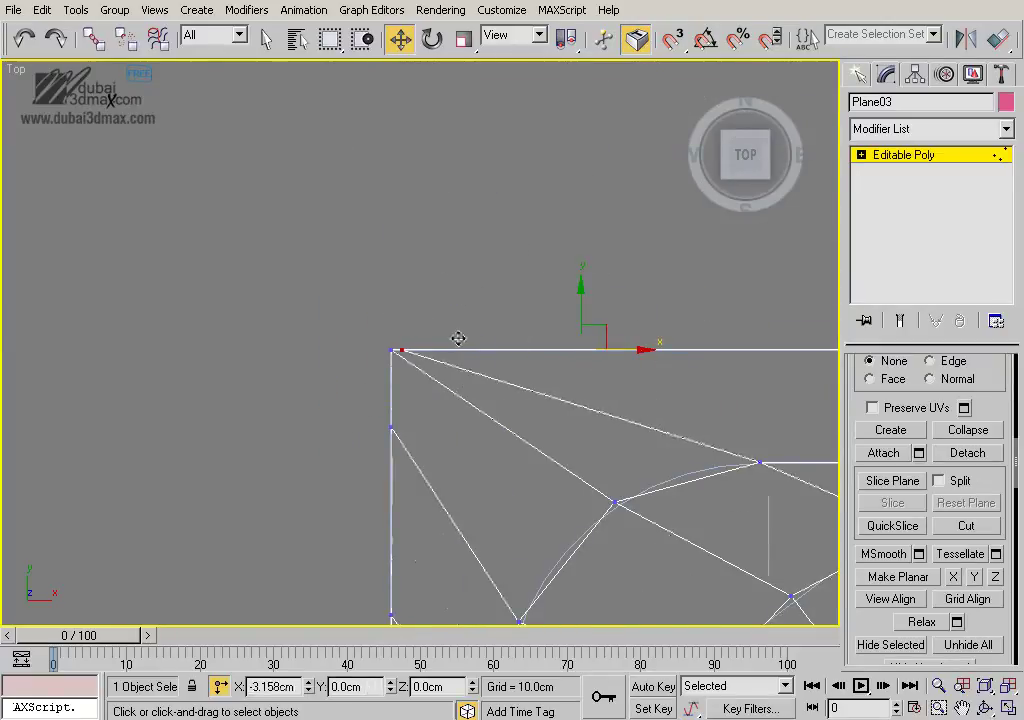
pyautogui.moveTo(394, 380); pyautogui.dragTo(399, 314)
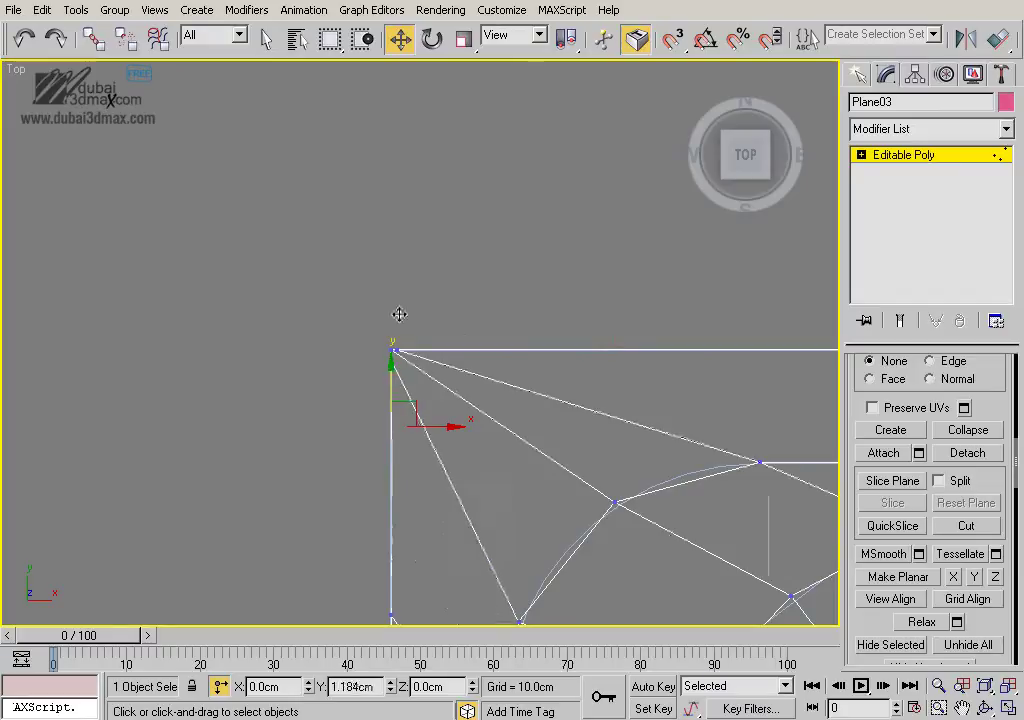
pyautogui.scroll(-1, 430, 335)
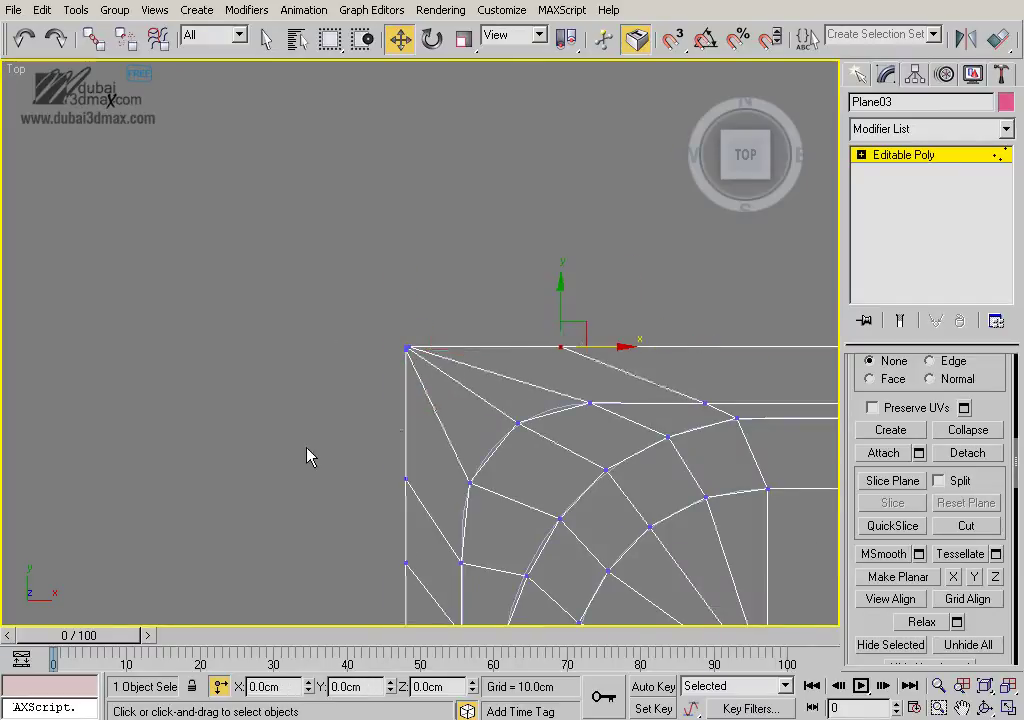
pyautogui.scroll(-4, 310, 457)
pyautogui.scroll(-1, 603, 472)
pyautogui.click(393, 286)
pyautogui.scroll(-3, 560, 366)
# View the sink in Perspective with edged faces (F4) shown over the shading
pyautogui.click(556, 341)
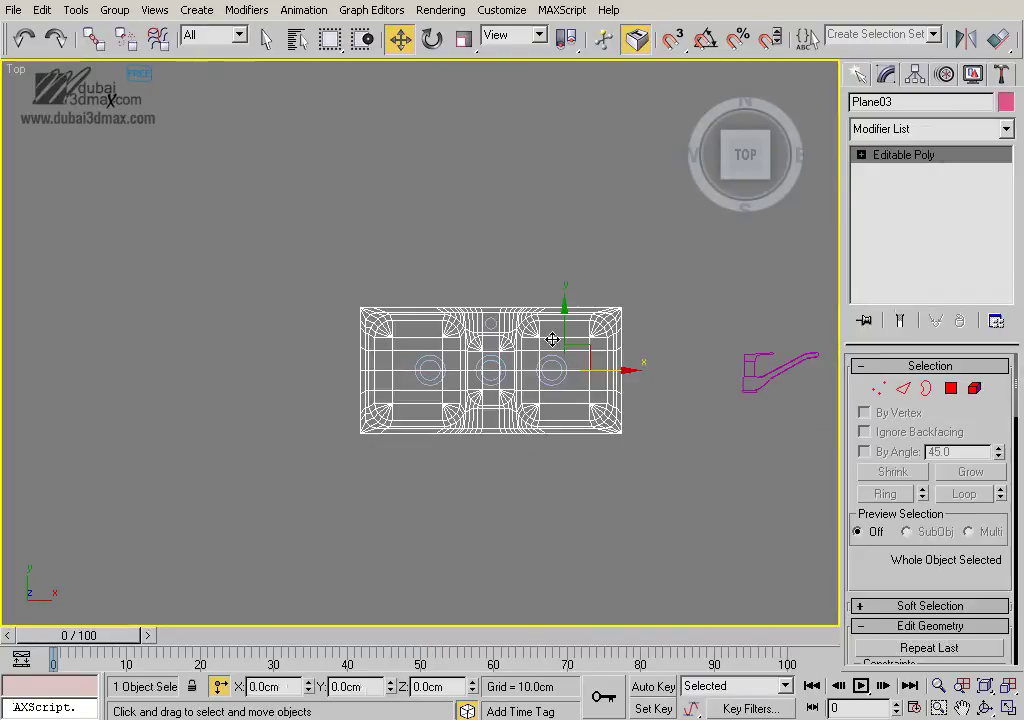
pyautogui.press('p')
pyautogui.moveTo(551, 338)
pyautogui.keyDown('alt'); pyautogui.mouseDown(button='middle')
pyautogui.moveTo(473, 361)
pyautogui.moveTo(578, 357)
pyautogui.moveTo(526, 366)
pyautogui.moveTo(517, 345)
pyautogui.moveTo(528, 361)
pyautogui.moveTo(517, 369)
pyautogui.mouseUp(button='middle'); pyautogui.keyUp('alt')
pyautogui.press('F4')
pyautogui.click(608, 441)
pyautogui.click(488, 298)
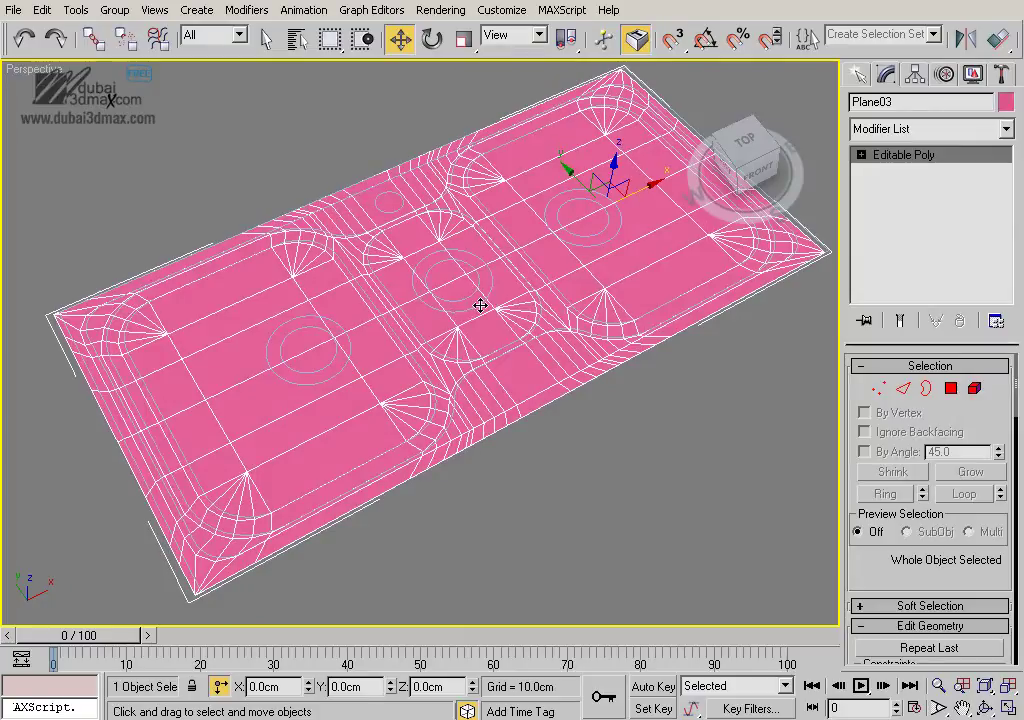
# Hide the spline outlines and put Plane03 into Polygon mode
pyautogui.click(482, 304)
pyautogui.rightClick(484, 304)
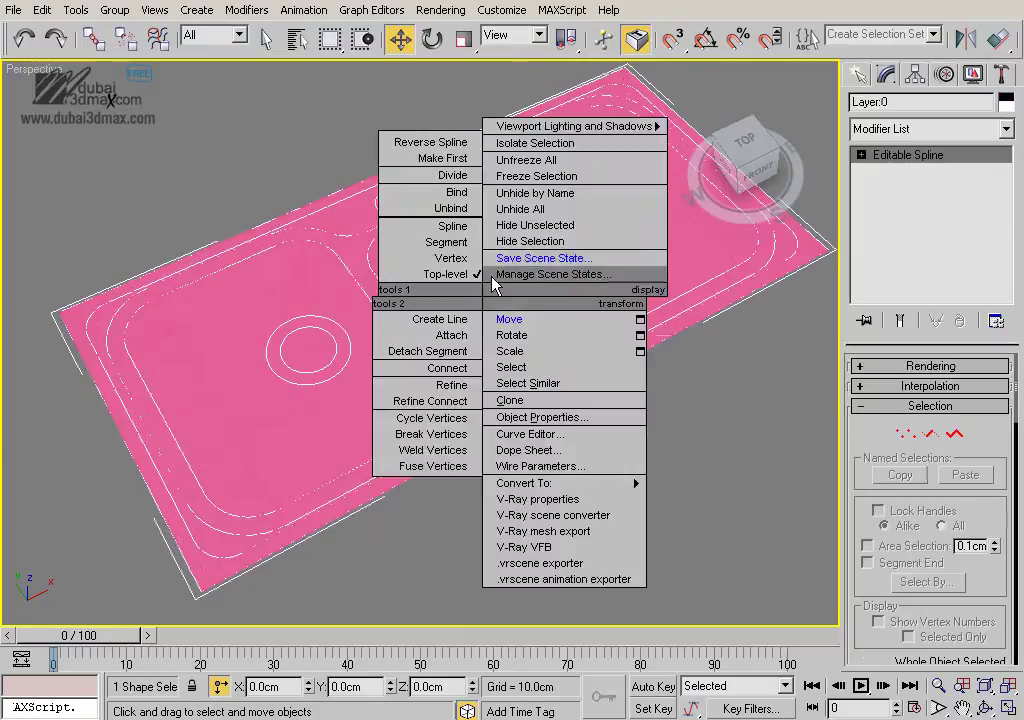
pyautogui.click(540, 236)
pyautogui.click(495, 321)
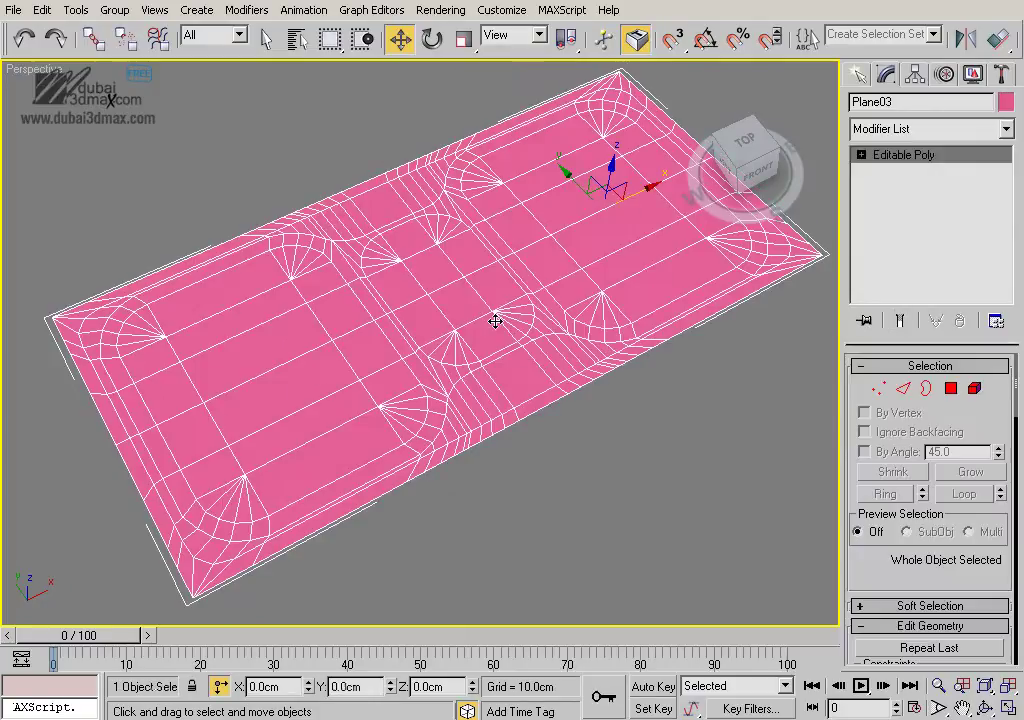
pyautogui.keyDown('alt'); pyautogui.moveTo(495, 321); pyautogui.dragTo(590, 359, button='middle'); pyautogui.keyUp('alt')
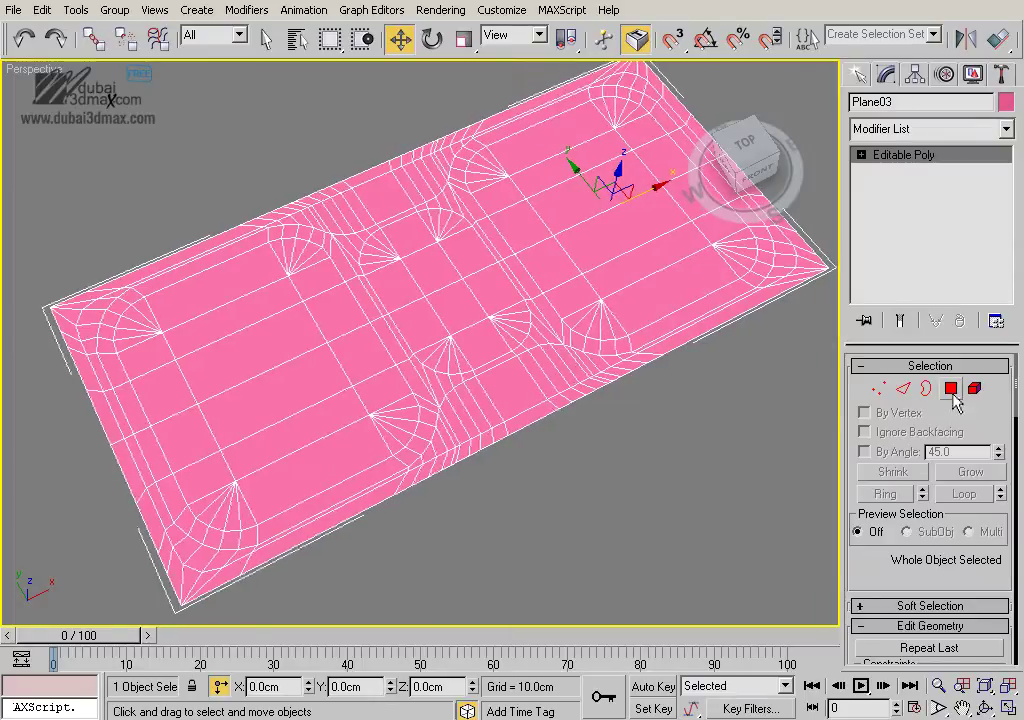
pyautogui.click(951, 390)
# Select all polygons in Top view, then deselect the bottom, left, top and right border rows
pyautogui.keyDown('alt'); pyautogui.moveTo(697, 434); pyautogui.dragTo(663, 434, button='middle'); pyautogui.keyUp('alt')
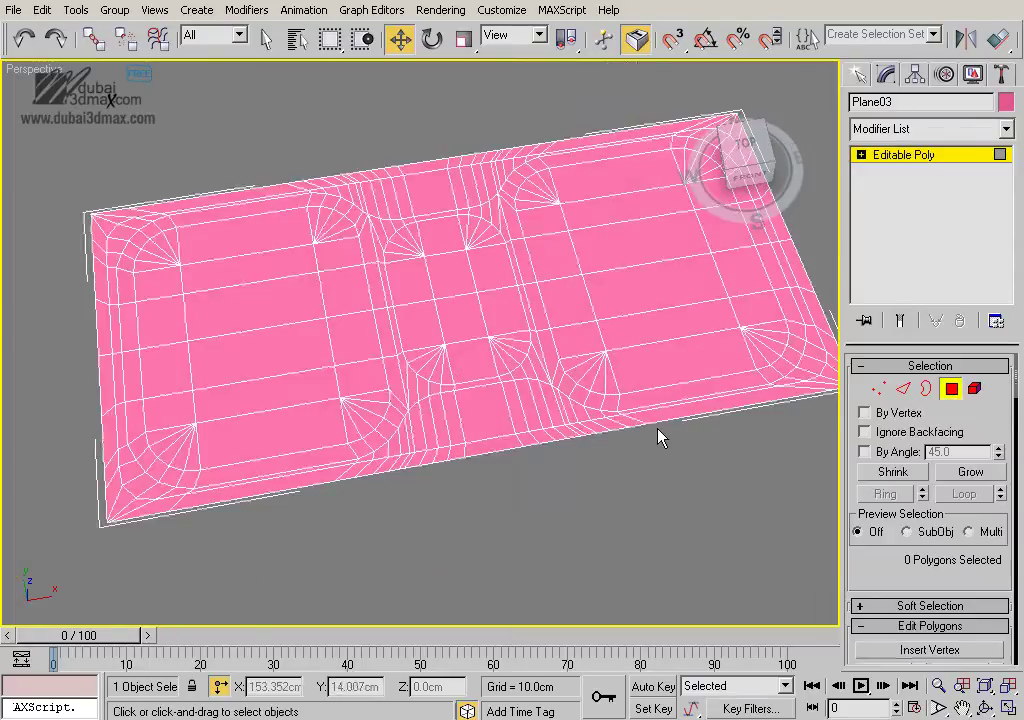
pyautogui.hotkey('ctrl', 'a')
pyautogui.press('t')
pyautogui.press('z')
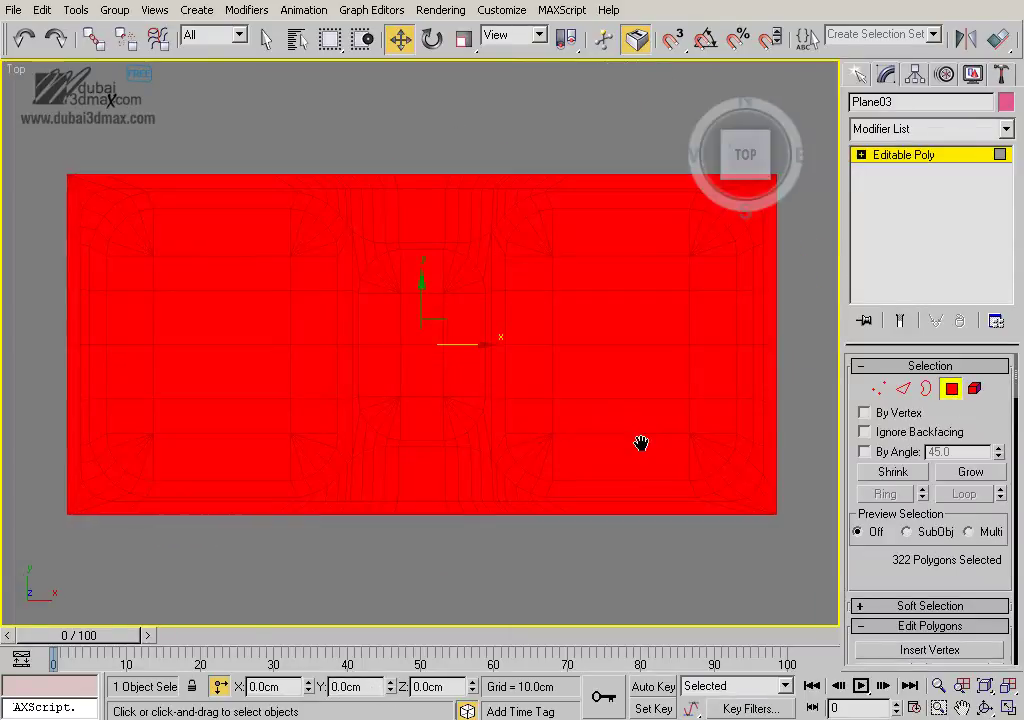
pyautogui.keyDown('alt'); pyautogui.moveTo(248, 522); pyautogui.dragTo(18, 450); pyautogui.keyUp('alt')
pyautogui.keyDown('alt'); pyautogui.moveTo(27, 95); pyautogui.dragTo(75, 538); pyautogui.keyUp('alt')
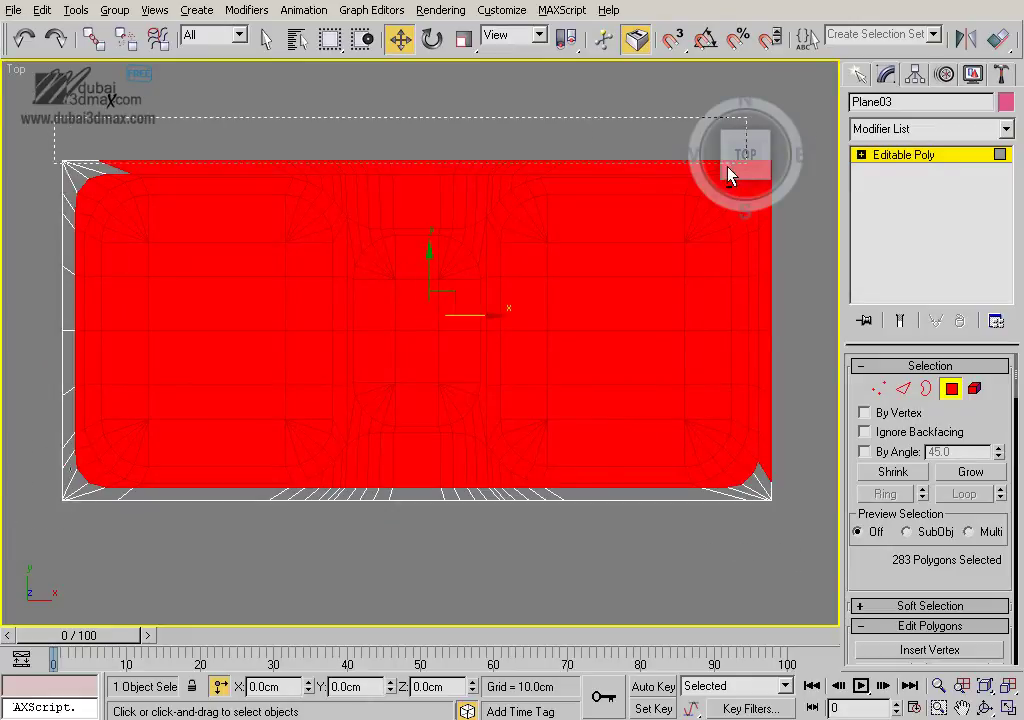
pyautogui.keyDown('alt'); pyautogui.moveTo(728, 172); pyautogui.dragTo(817, 170); pyautogui.keyUp('alt')
pyautogui.keyDown('alt'); pyautogui.moveTo(795, 507); pyautogui.dragTo(767, 170); pyautogui.keyUp('alt')
# Return to Perspective and zoom in for a steeper top-down look at the selection
pyautogui.press('p')
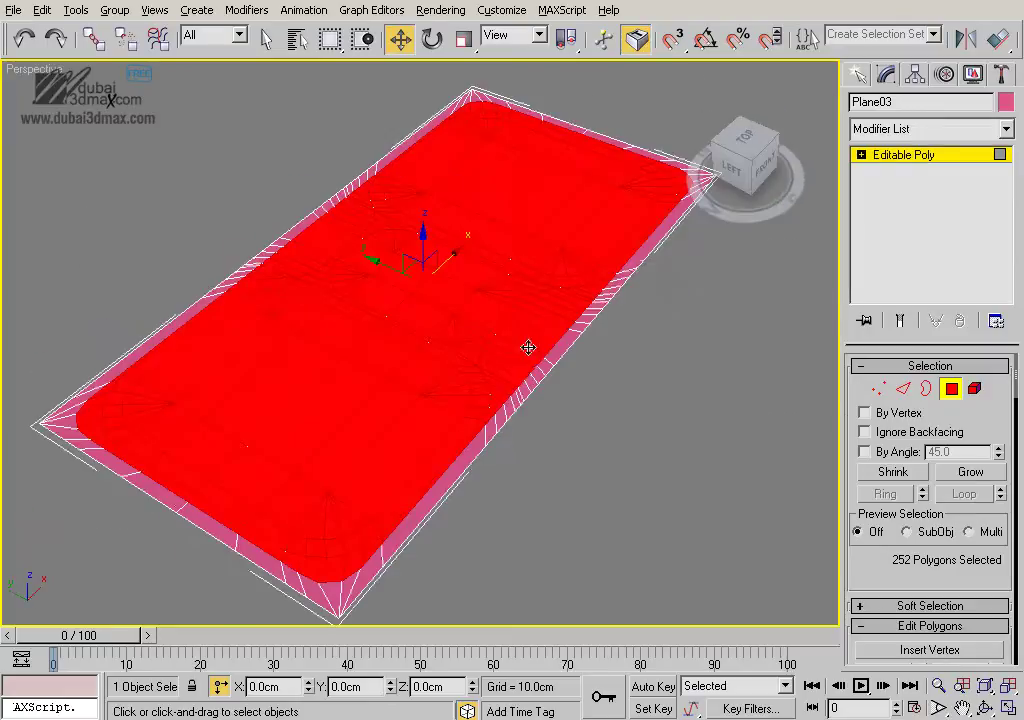
pyautogui.hotkey('alt', 'z')
pyautogui.moveTo(503, 359); pyautogui.dragTo(501, 337)
pyautogui.scroll(-3, 501, 337)
pyautogui.moveTo(496, 338)
pyautogui.keyDown('alt'); pyautogui.mouseDown(button='middle')
pyautogui.moveTo(564, 326)
pyautogui.moveTo(530, 361)
pyautogui.moveTo(503, 338)
pyautogui.moveTo(565, 343)
pyautogui.mouseUp(button='middle'); pyautogui.keyUp('alt')
pyautogui.moveTo(901, 565); pyautogui.dragTo(901, 378)
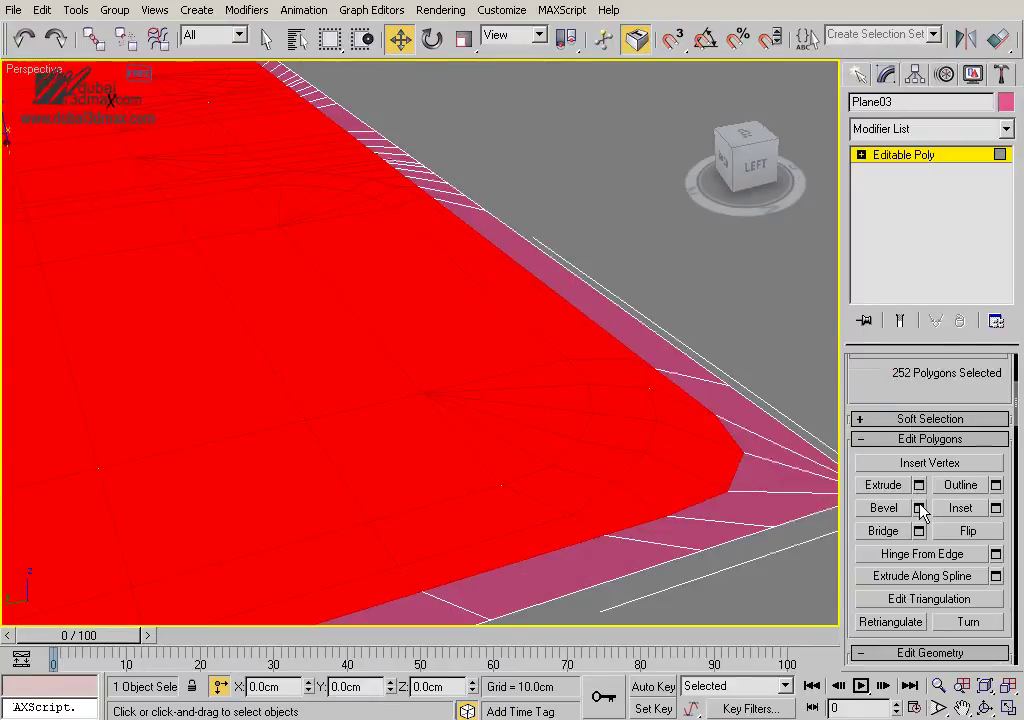
# Bevel the inner polygons -0.4 cm with a -0.25 cm outline, then another -0.4 cm with outline 0
pyautogui.click(918, 508)
pyautogui.rightClick(863, 354)
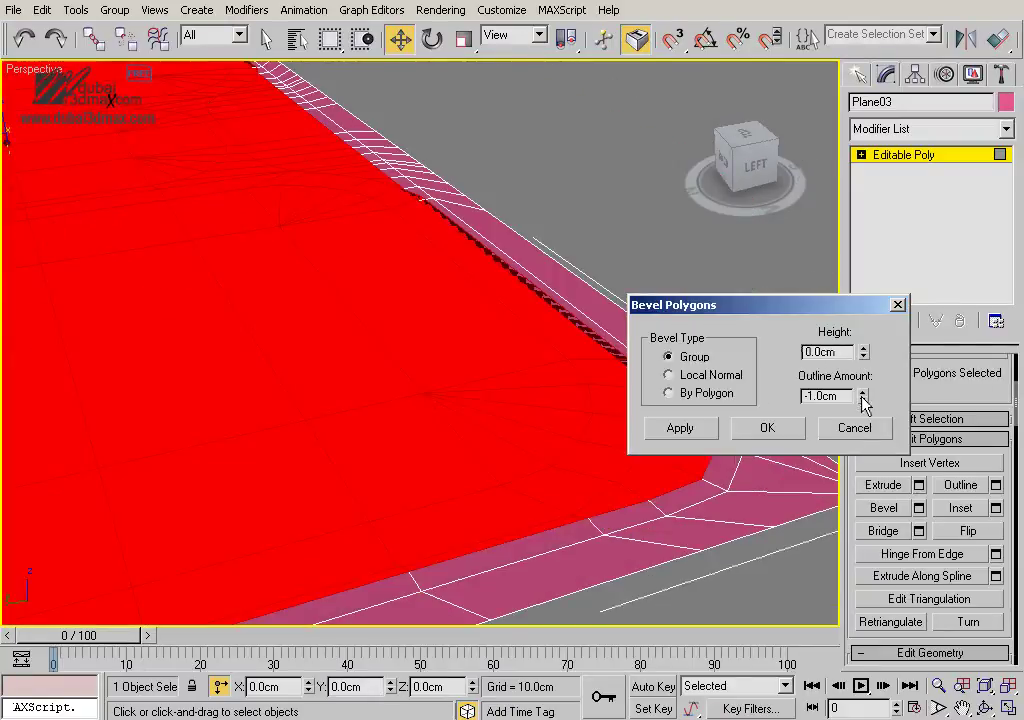
pyautogui.rightClick(863, 396)
pyautogui.moveTo(864, 358); pyautogui.dragTo(864, 372)
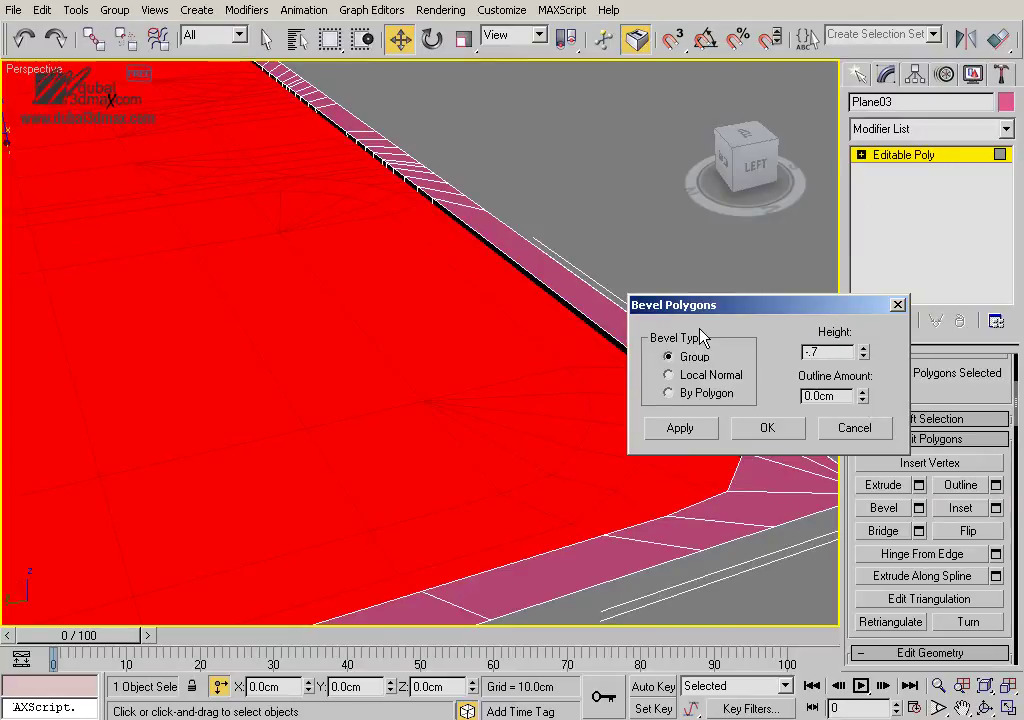
pyautogui.press('Return')
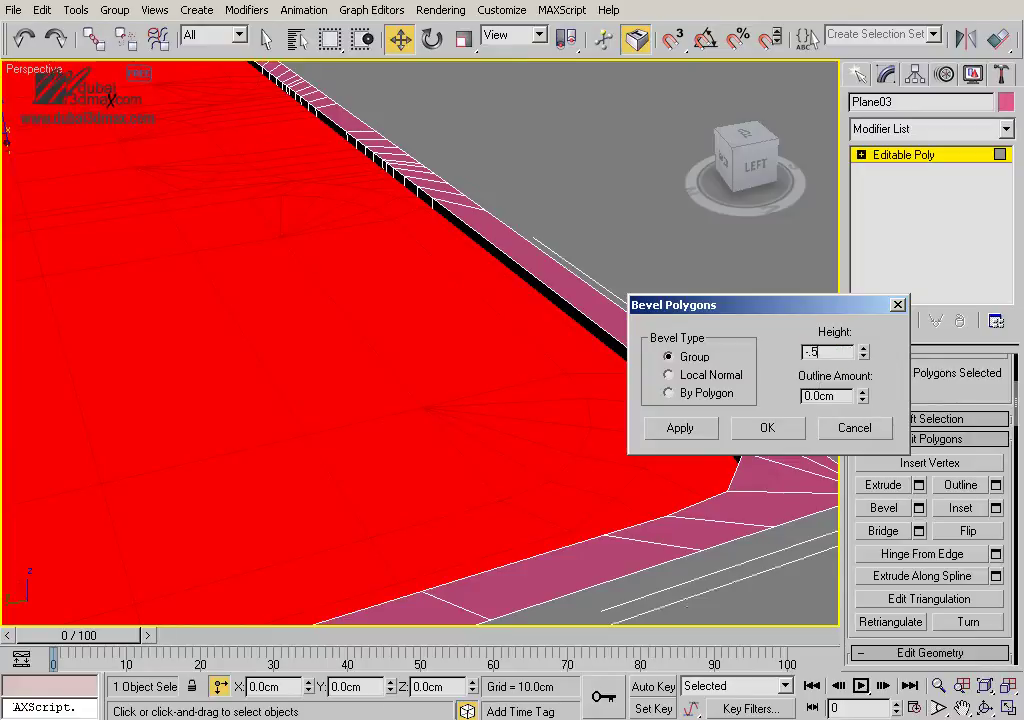
pyautogui.press('Return')
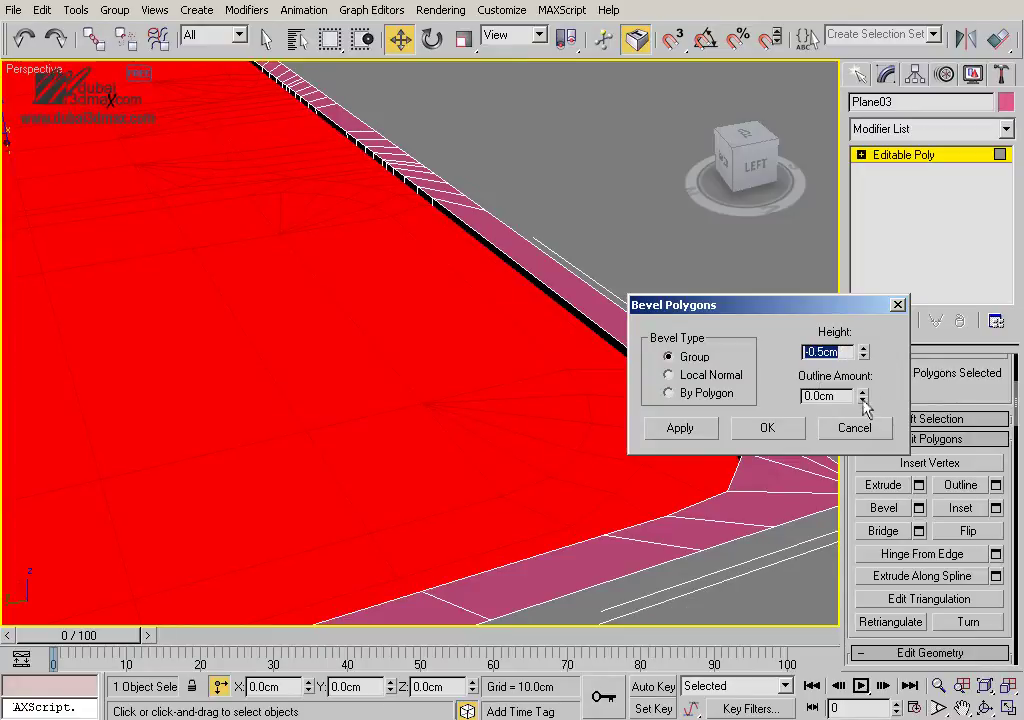
pyautogui.moveTo(863, 399); pyautogui.dragTo(861, 422)
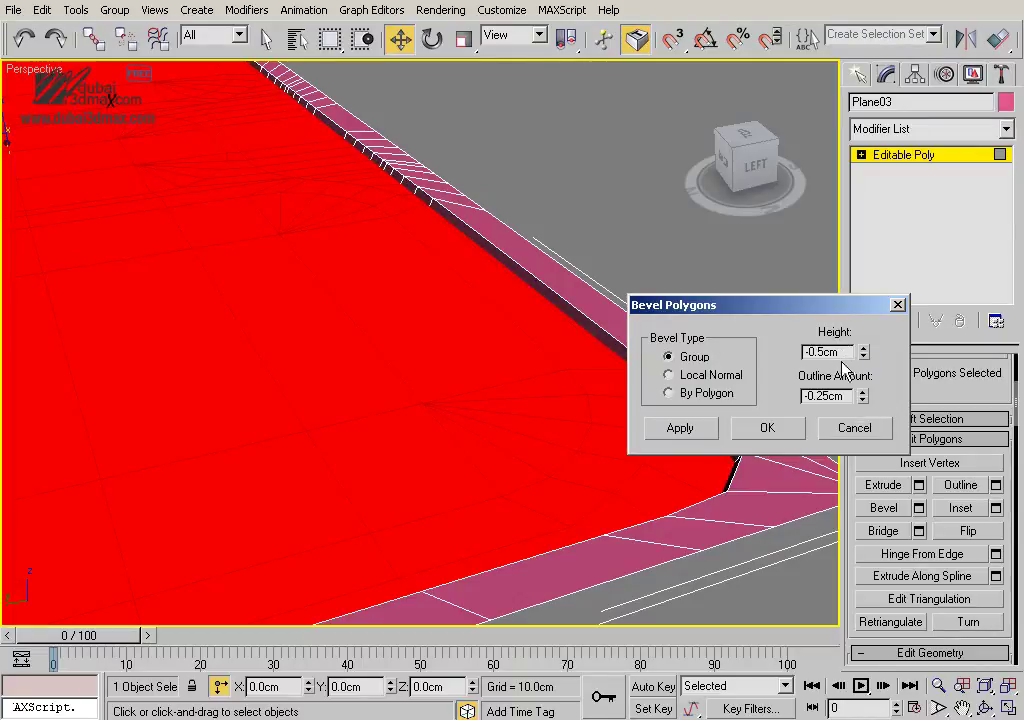
pyautogui.write('-0.4')
pyautogui.press('Return')
pyautogui.click(680, 427)
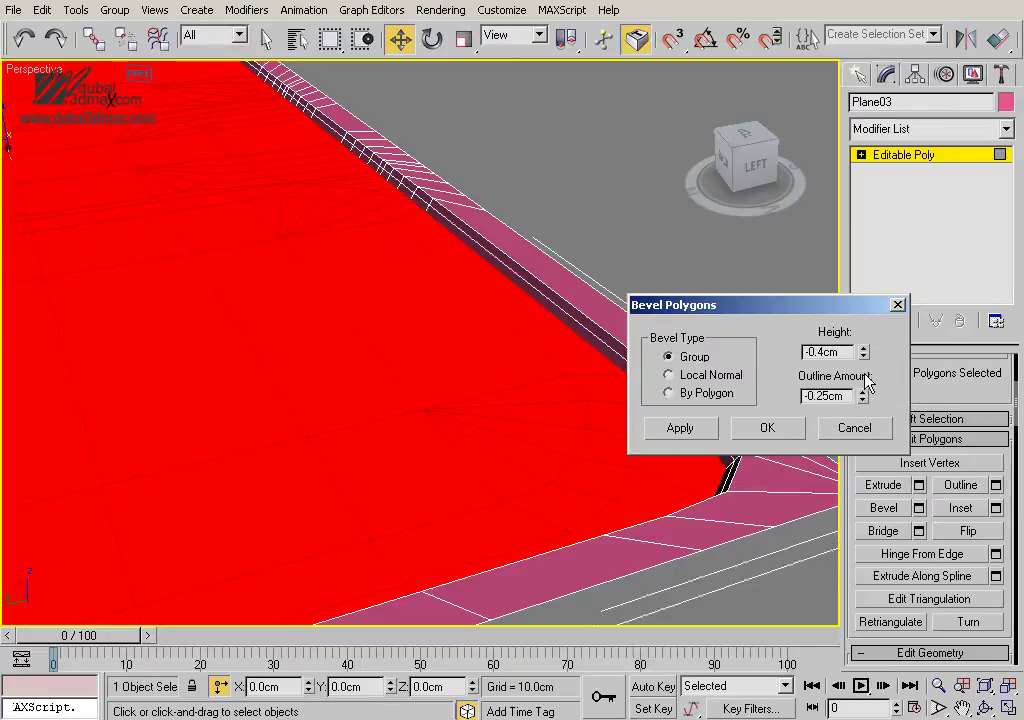
pyautogui.rightClick(863, 398)
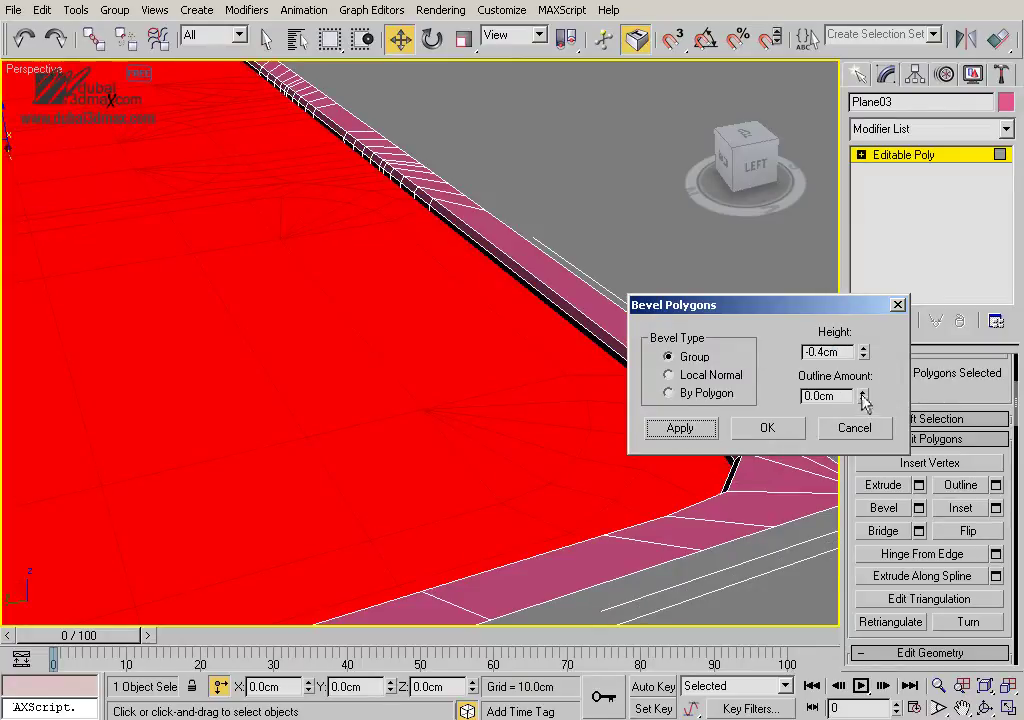
pyautogui.click(786, 430)
# Reselect Plane03 and return to its lowered polygons in Polygon mode
pyautogui.click(686, 359)
pyautogui.moveTo(686, 359)
pyautogui.keyDown('alt'); pyautogui.mouseDown(button='middle')
pyautogui.moveTo(629, 378)
pyautogui.moveTo(718, 400)
pyautogui.moveTo(757, 370)
pyautogui.moveTo(491, 359)
pyautogui.moveTo(604, 378)
pyautogui.moveTo(274, 357)
pyautogui.moveTo(519, 503)
pyautogui.moveTo(510, 460)
pyautogui.moveTo(526, 425)
pyautogui.mouseUp(button='middle'); pyautogui.keyUp('alt')
pyautogui.click(533, 283)
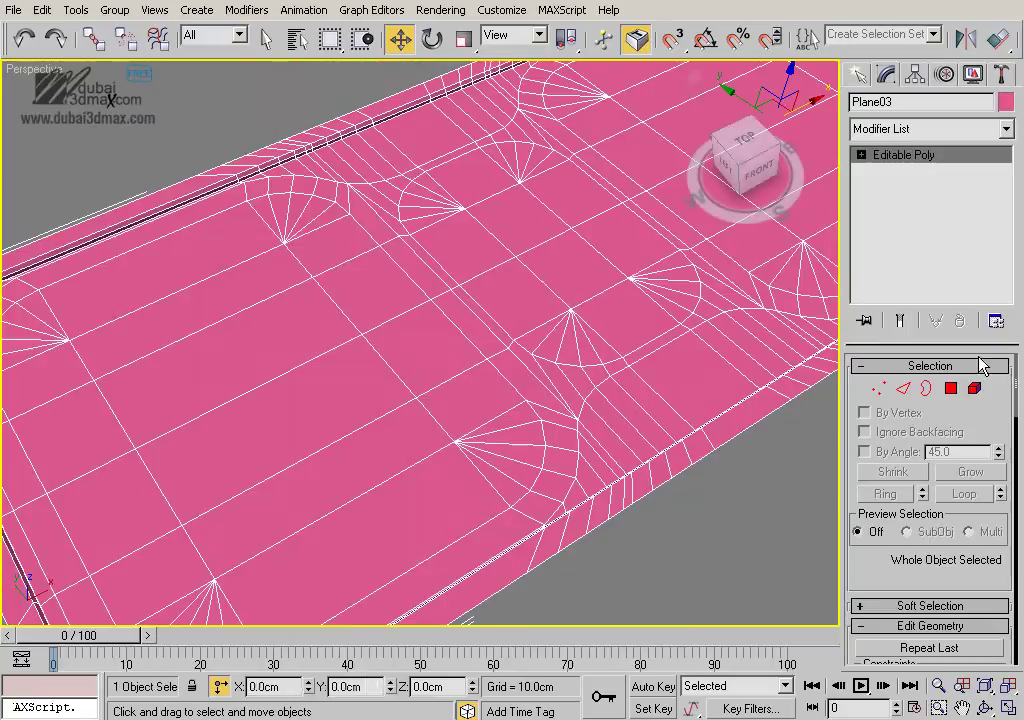
pyautogui.click(951, 388)
pyautogui.scroll(-5, 640, 389)
pyautogui.moveTo(608, 389)
pyautogui.keyDown('alt'); pyautogui.mouseDown(button='middle')
pyautogui.moveTo(709, 354)
pyautogui.moveTo(548, 396)
pyautogui.mouseUp(button='middle'); pyautogui.keyUp('alt')
pyautogui.moveTo(649, 405)
pyautogui.keyDown('alt'); pyautogui.mouseDown(button='middle')
pyautogui.moveTo(526, 469)
pyautogui.moveTo(530, 436)
pyautogui.moveTo(500, 366)
pyautogui.mouseUp(button='middle'); pyautogui.keyUp('alt')
pyautogui.scroll(-3, 523, 272)
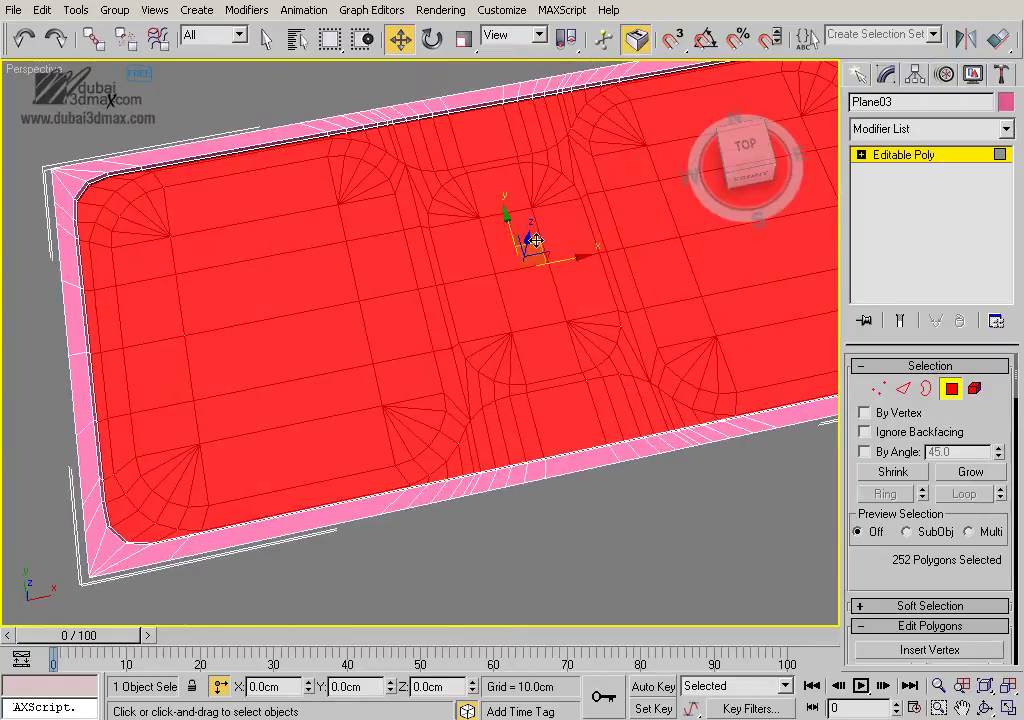
pyautogui.scroll(3, 523, 272)
pyautogui.scroll(-3, 523, 272)
pyautogui.moveTo(523, 272); pyautogui.dragTo(484, 281, button='middle')
pyautogui.moveTo(518, 393)
pyautogui.keyDown('alt'); pyautogui.mouseDown(button='middle')
pyautogui.moveTo(517, 343)
pyautogui.moveTo(489, 334)
pyautogui.moveTo(533, 397)
pyautogui.mouseUp(button='middle'); pyautogui.keyUp('alt')
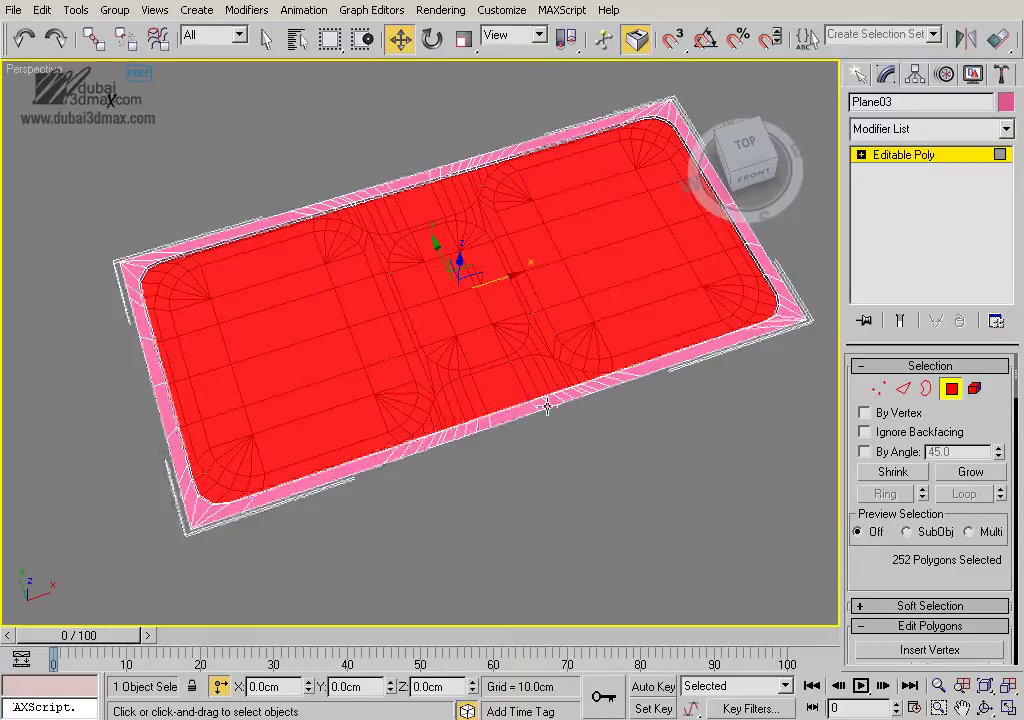
# In Top view, deselect the bottom-centre polygons between the two bowls to leave a notch
pyautogui.press('t')
pyautogui.press('z')
pyautogui.moveTo(782, 541)
pyautogui.mouseDown()
pyautogui.moveTo(183, 507)
pyautogui.moveTo(240, 498)
pyautogui.moveTo(433, 547)
pyautogui.mouseUp()
pyautogui.moveTo(530, 514)
pyautogui.keyDown('alt'); pyautogui.mouseDown()
pyautogui.moveTo(405, 491)
pyautogui.moveTo(373, 469)
pyautogui.mouseUp(); pyautogui.keyUp('alt')
pyautogui.scroll(3, 448, 361)
pyautogui.scroll(2, 526, 364)
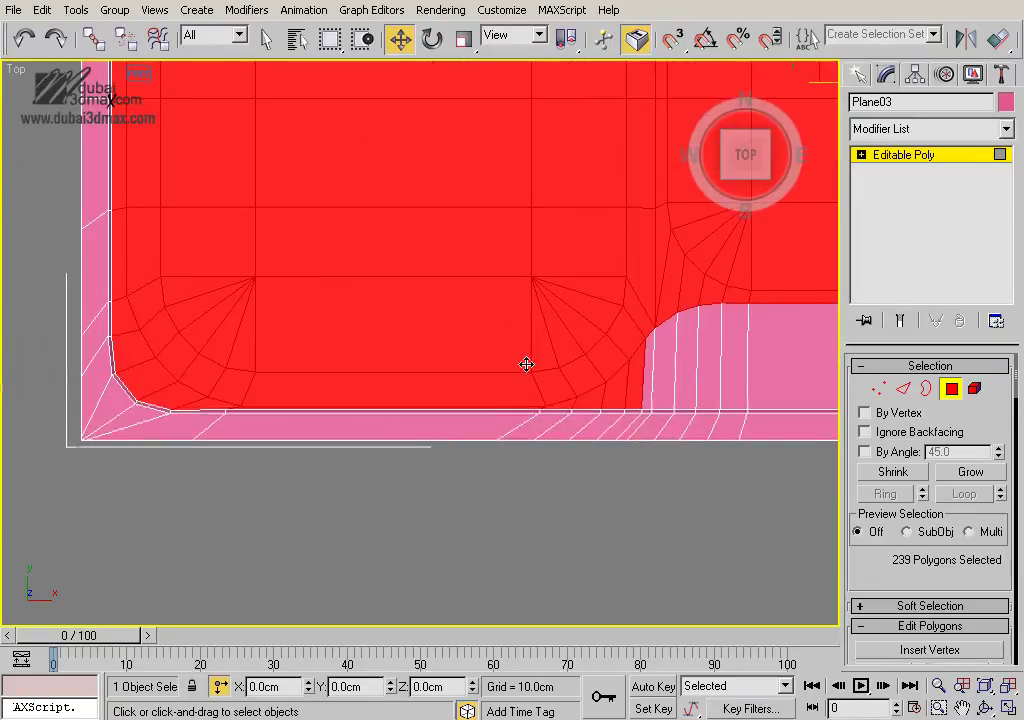
pyautogui.keyDown('alt'); pyautogui.moveTo(605, 428); pyautogui.dragTo(567, 411); pyautogui.keyUp('alt')
pyautogui.scroll(2, 453, 395)
pyautogui.scroll(3, 501, 391)
pyautogui.scroll(-1, 483, 391)
pyautogui.scroll(-2, 520, 395)
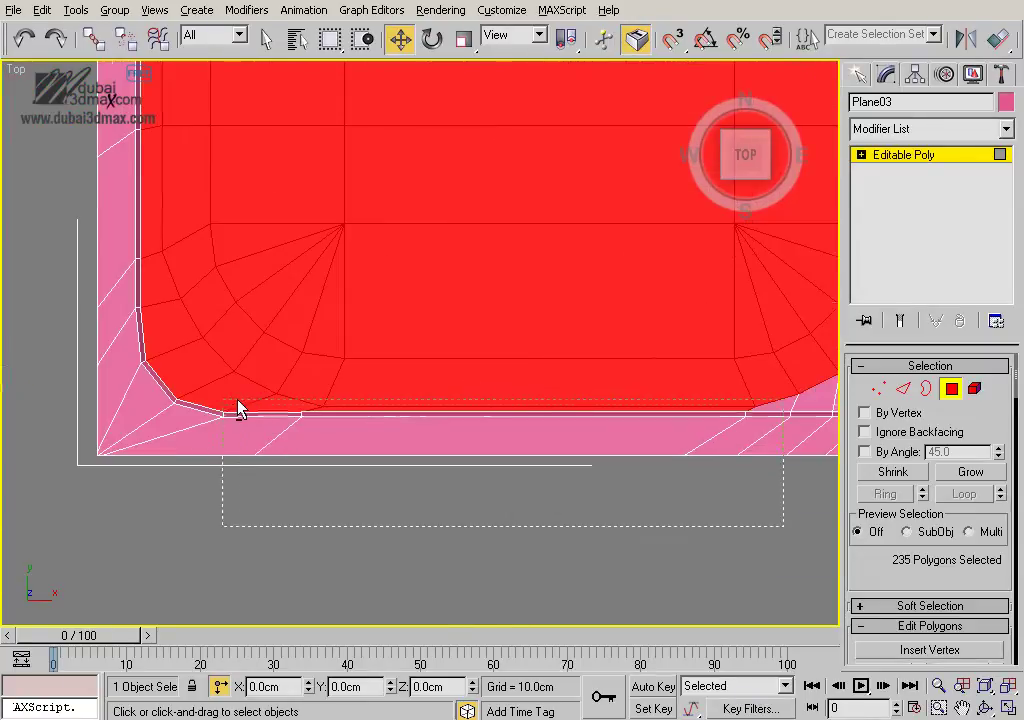
pyautogui.scroll(-2, 411, 459)
pyautogui.scroll(-1, 326, 473)
pyautogui.scroll(-2, 404, 468)
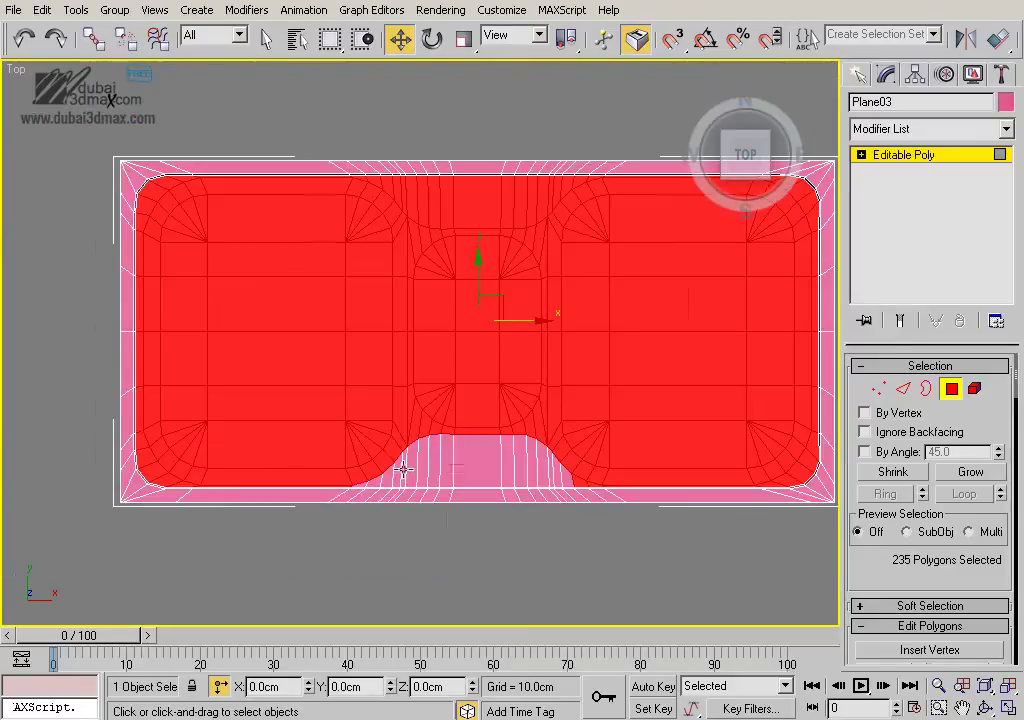
# Select polygons across the left, centre and right bowl blocks
pyautogui.click(487, 535)
pyautogui.click(472, 318)
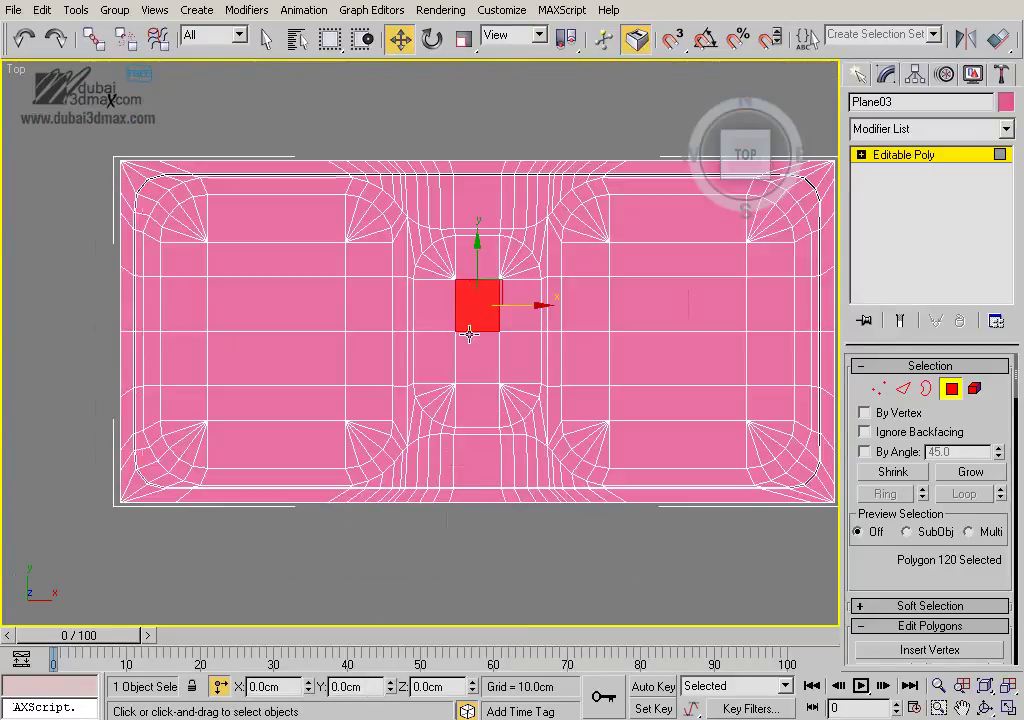
pyautogui.click(478, 357)
pyautogui.keyDown('ctrl'); pyautogui.click(490, 305); pyautogui.keyUp('ctrl')
pyautogui.keyDown('ctrl'); pyautogui.click(297, 258); pyautogui.keyUp('ctrl')
pyautogui.keyDown('ctrl'); pyautogui.click(286, 300); pyautogui.keyUp('ctrl')
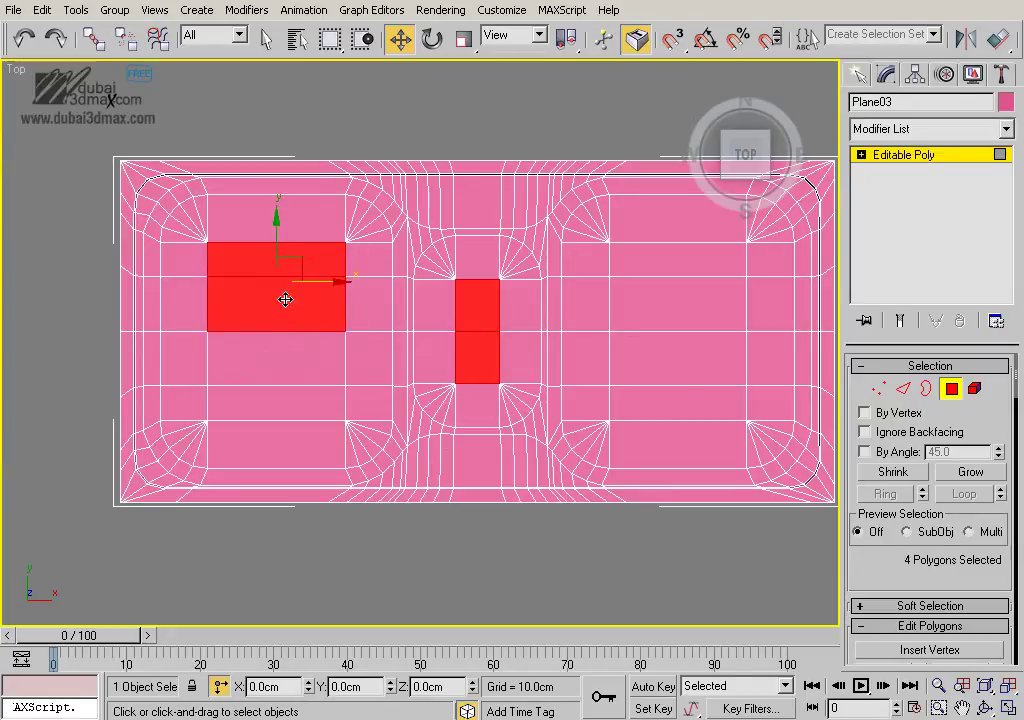
pyautogui.keyDown('ctrl'); pyautogui.click(278, 358); pyautogui.keyUp('ctrl')
pyautogui.keyDown('ctrl'); pyautogui.click(270, 402); pyautogui.keyUp('ctrl')
pyautogui.keyDown('ctrl'); pyautogui.click(672, 258); pyautogui.keyUp('ctrl')
pyautogui.keyDown('ctrl'); pyautogui.click(668, 302); pyautogui.keyUp('ctrl')
pyautogui.keyDown('ctrl'); pyautogui.click(660, 358); pyautogui.keyUp('ctrl')
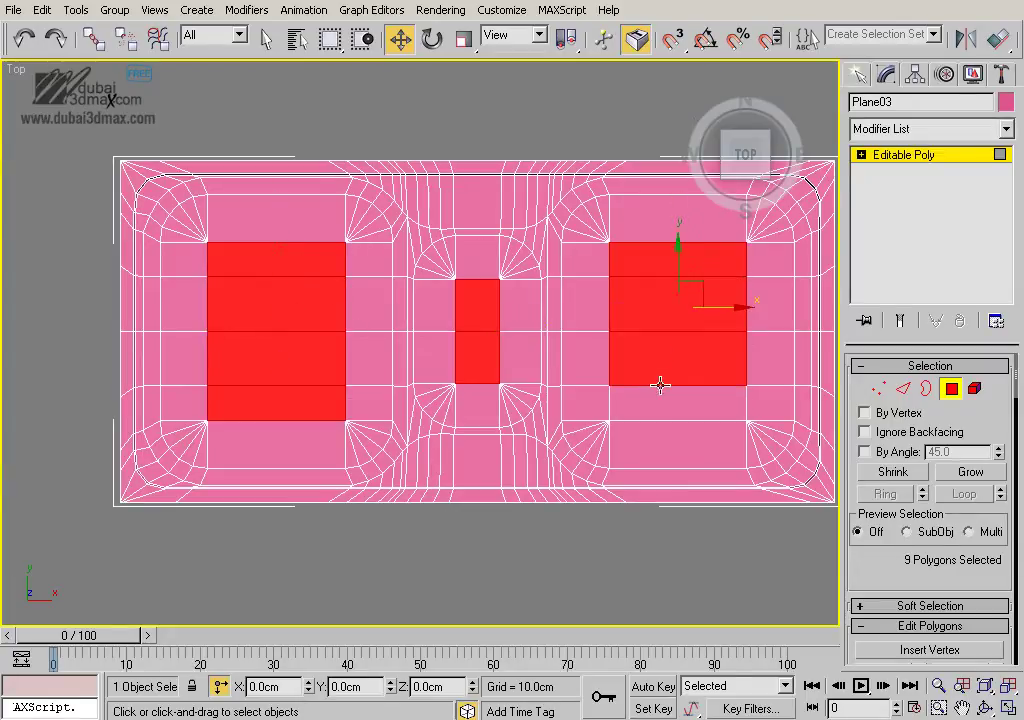
pyautogui.keyDown('ctrl'); pyautogui.click(662, 402); pyautogui.keyUp('ctrl')
# Grow the selection twice to fill the rim, viewed in smooth-shaded Perspective with Edged Faces
pyautogui.moveTo(900, 562); pyautogui.dragTo(900, 524)
pyautogui.click(907, 433)
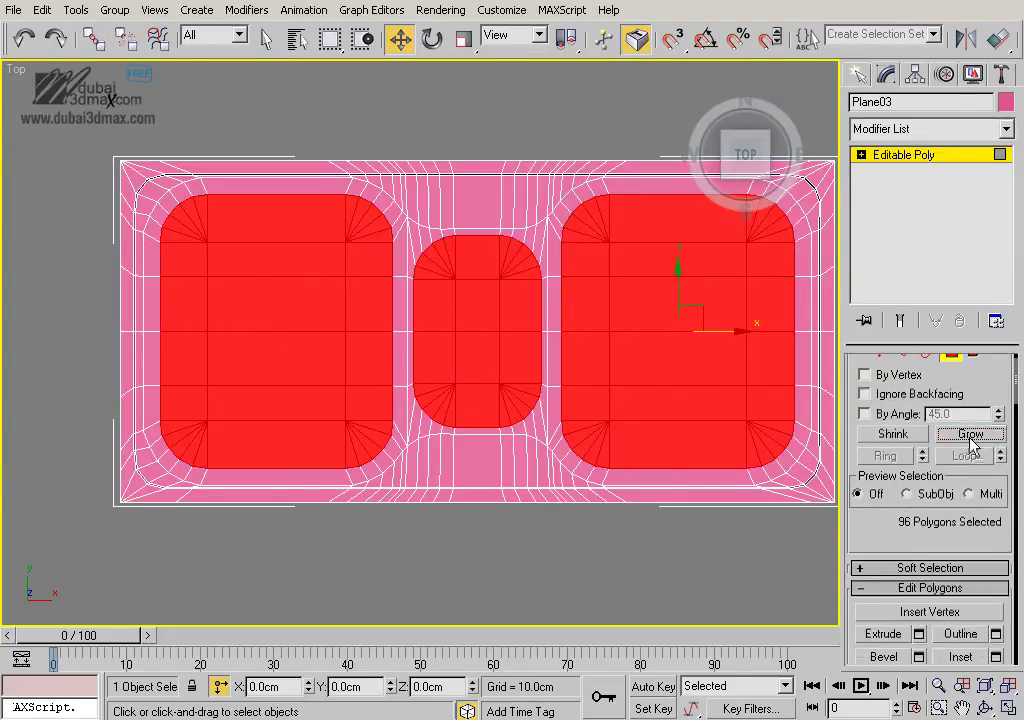
pyautogui.moveTo(593, 420); pyautogui.dragTo(569, 427, button='middle')
pyautogui.press('p')
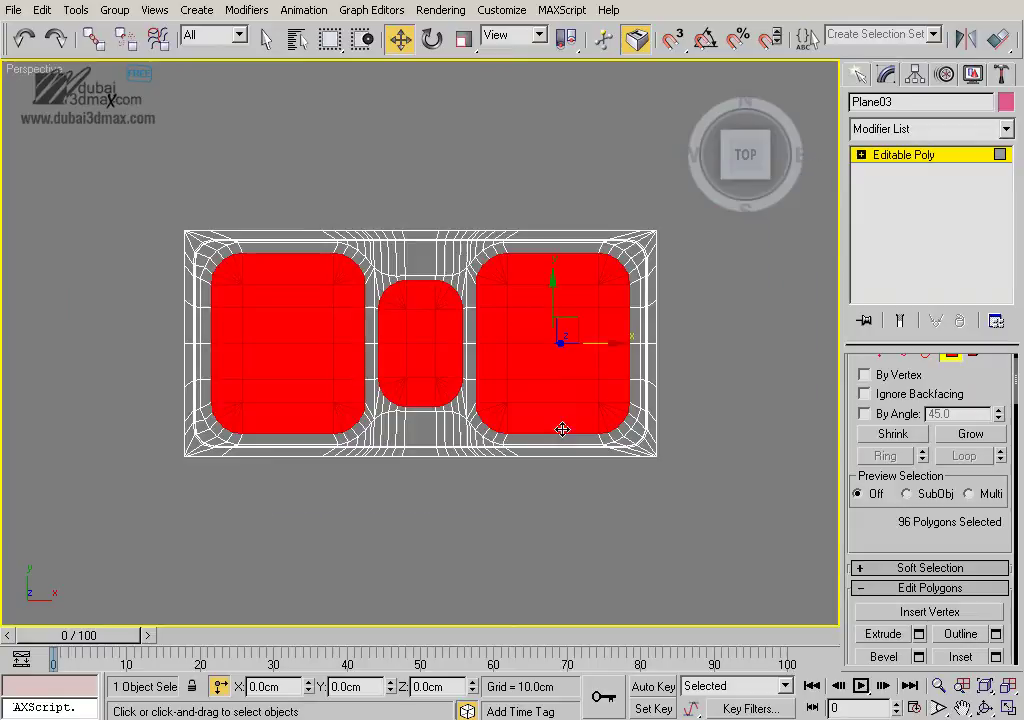
pyautogui.hotkey('alt', 'z')
pyautogui.moveTo(475, 427); pyautogui.dragTo(457, 418)
pyautogui.press('w')
pyautogui.press('F3')
pyautogui.moveTo(462, 402)
pyautogui.keyDown('alt'); pyautogui.mouseDown(button='middle')
pyautogui.moveTo(416, 423)
pyautogui.moveTo(432, 412)
pyautogui.moveTo(489, 423)
pyautogui.moveTo(431, 451)
pyautogui.mouseUp(button='middle'); pyautogui.keyUp('alt')
pyautogui.press('F4')
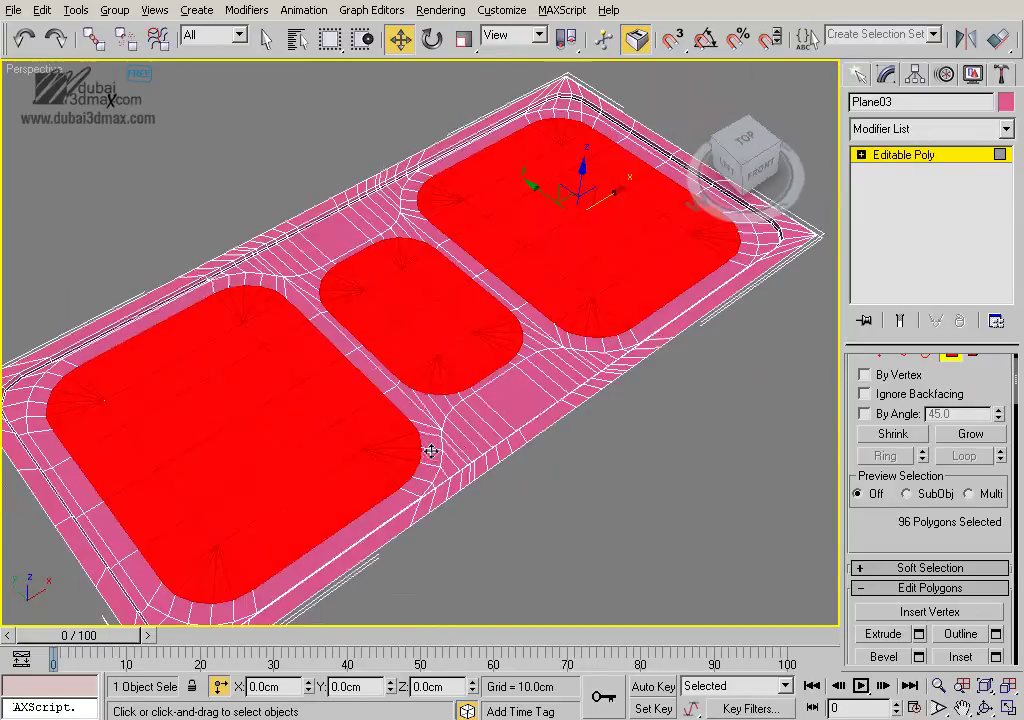
pyautogui.click(970, 434)
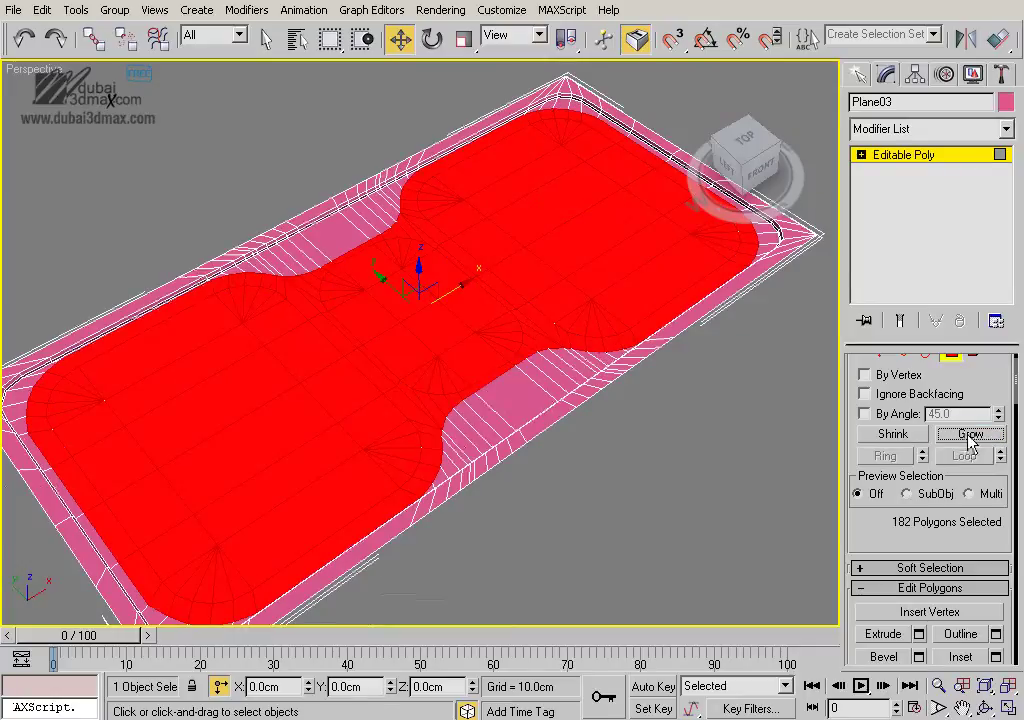
# Bevel the inner area -0.4 cm with a -0.21 cm outline, then again with outline 0
pyautogui.moveTo(732, 481)
pyautogui.keyDown('alt'); pyautogui.mouseDown(button='middle')
pyautogui.moveTo(645, 485)
pyautogui.moveTo(645, 500)
pyautogui.moveTo(745, 473)
pyautogui.moveTo(785, 483)
pyautogui.moveTo(661, 519)
pyautogui.moveTo(613, 494)
pyautogui.moveTo(711, 465)
pyautogui.moveTo(578, 464)
pyautogui.moveTo(597, 441)
pyautogui.moveTo(575, 452)
pyautogui.mouseUp(button='middle'); pyautogui.keyUp('alt')
pyautogui.moveTo(927, 556); pyautogui.dragTo(927, 439)
pyautogui.click(918, 540)
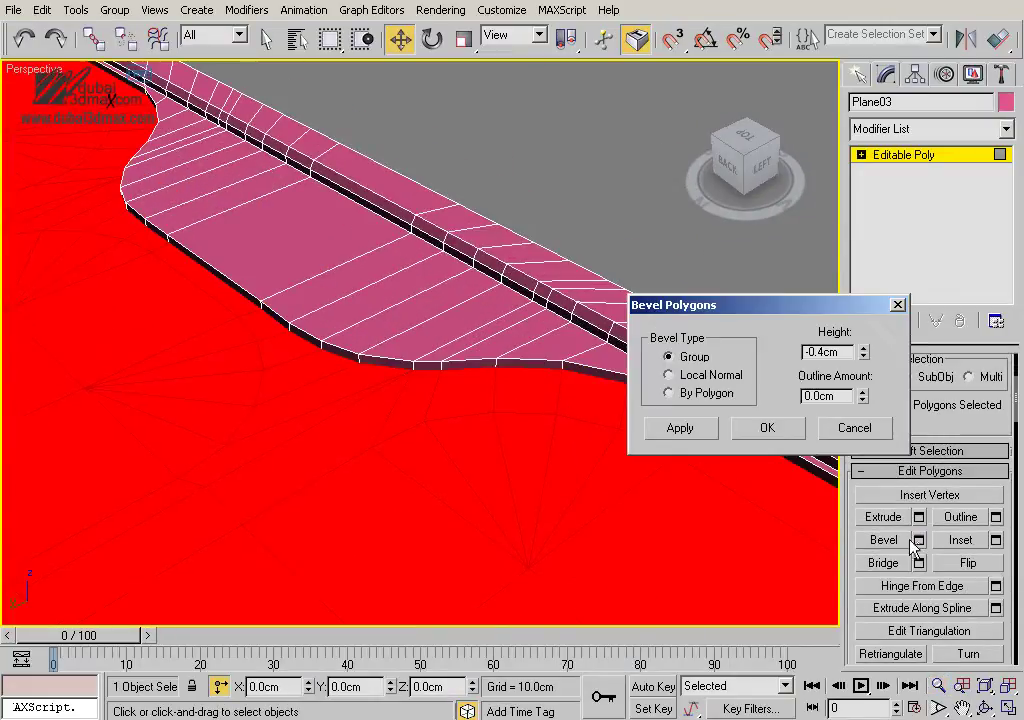
pyautogui.moveTo(863, 398); pyautogui.dragTo(860, 416)
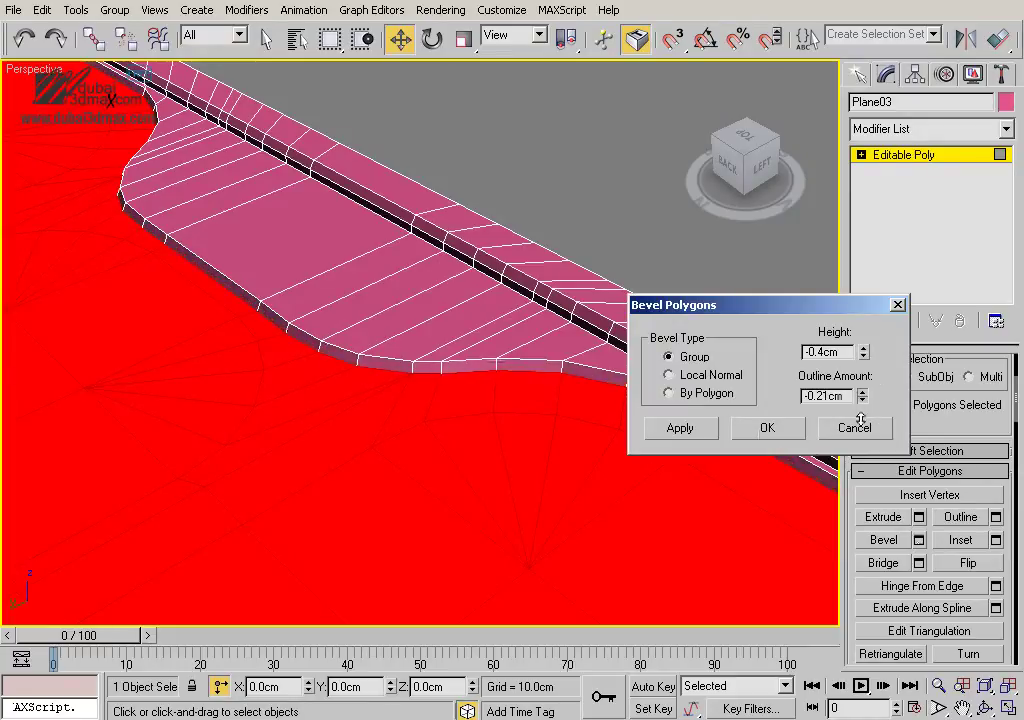
pyautogui.click(697, 428)
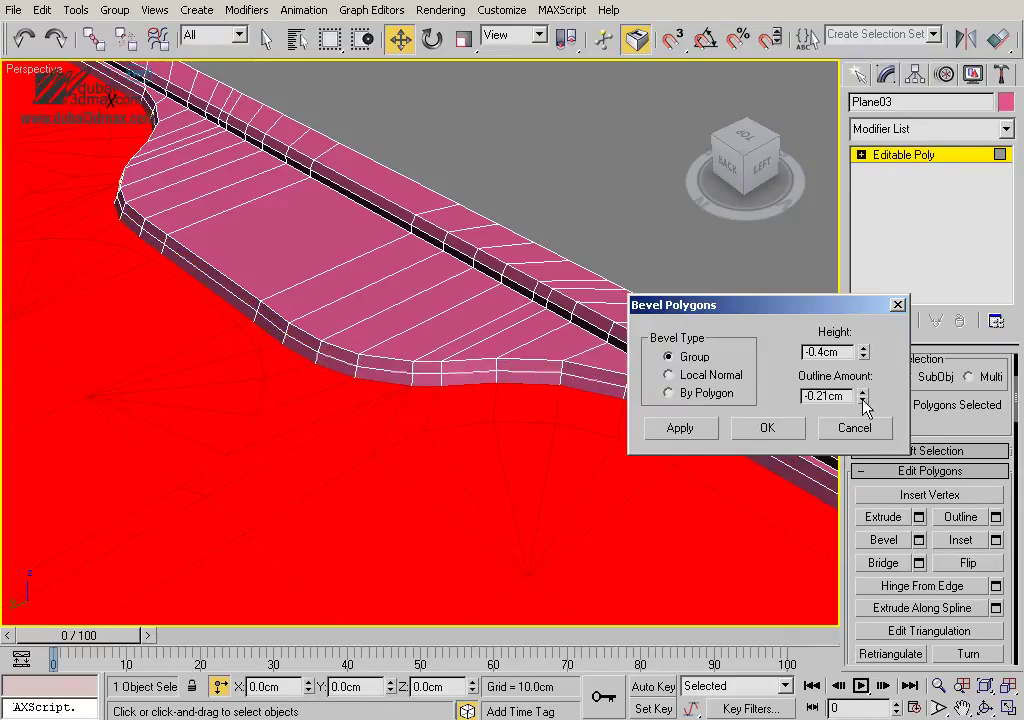
pyautogui.rightClick(863, 400)
pyautogui.click(762, 428)
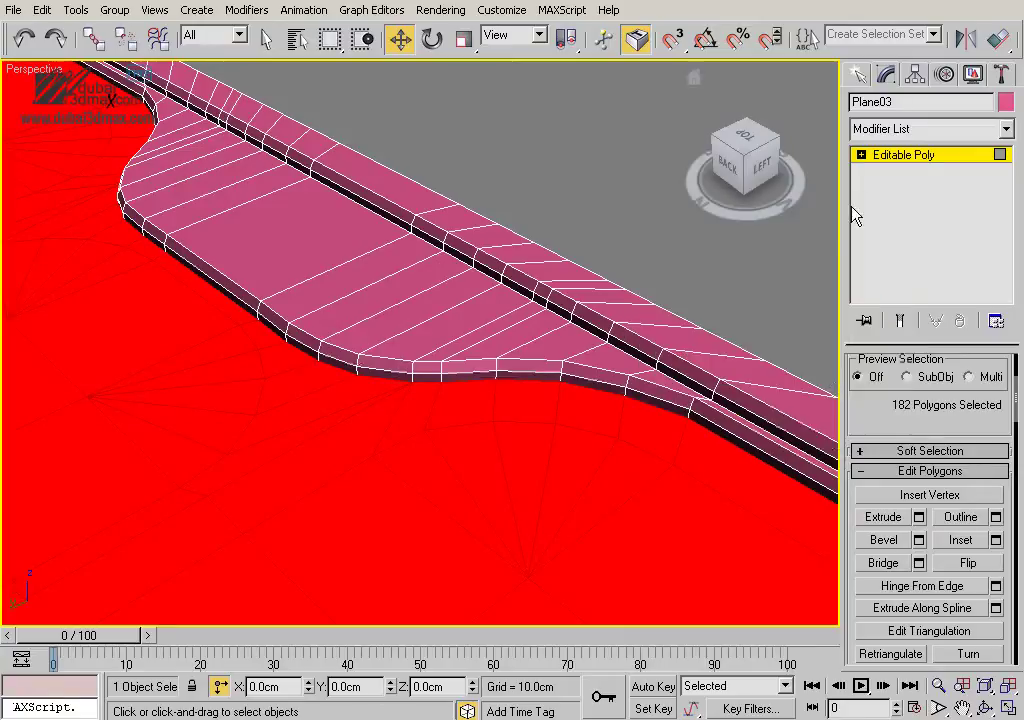
# Leave sub-object mode, reselect Plane03 and enter Polygon mode
pyautogui.click(893, 158)
pyautogui.click(674, 485)
pyautogui.moveTo(674, 485)
pyautogui.keyDown('alt'); pyautogui.mouseDown(button='middle')
pyautogui.moveTo(542, 366)
pyautogui.moveTo(556, 533)
pyautogui.mouseUp(button='middle'); pyautogui.keyUp('alt')
pyautogui.scroll(-3, 556, 533)
pyautogui.moveTo(555, 443)
pyautogui.keyDown('alt'); pyautogui.mouseDown(button='middle')
pyautogui.moveTo(523, 459)
pyautogui.moveTo(601, 425)
pyautogui.moveTo(575, 440)
pyautogui.mouseUp(button='middle'); pyautogui.keyUp('alt')
pyautogui.press('w')
pyautogui.click(514, 344)
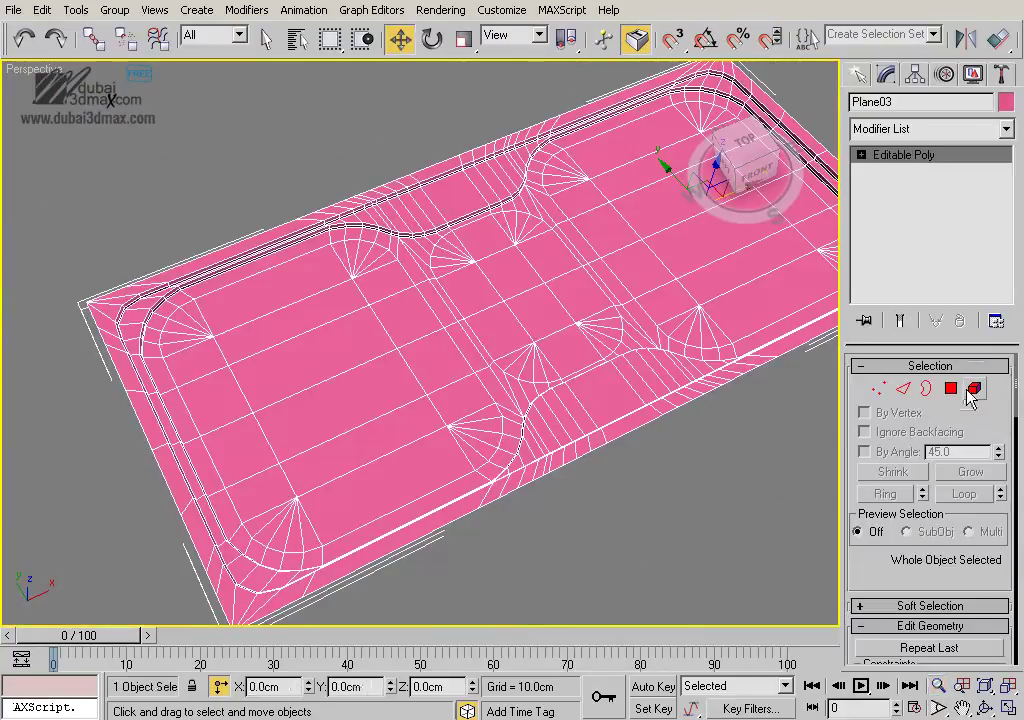
pyautogui.click(950, 388)
pyautogui.moveTo(700, 470)
pyautogui.keyDown('alt'); pyautogui.mouseDown(button='middle')
pyautogui.moveTo(645, 519)
pyautogui.moveTo(253, 402)
pyautogui.mouseUp(button='middle'); pyautogui.keyUp('alt')
# Select polygons in the left, middle and right bowl blocks and grow them to the rounded bowl shapes
pyautogui.hotkey('ctrl', 'd')
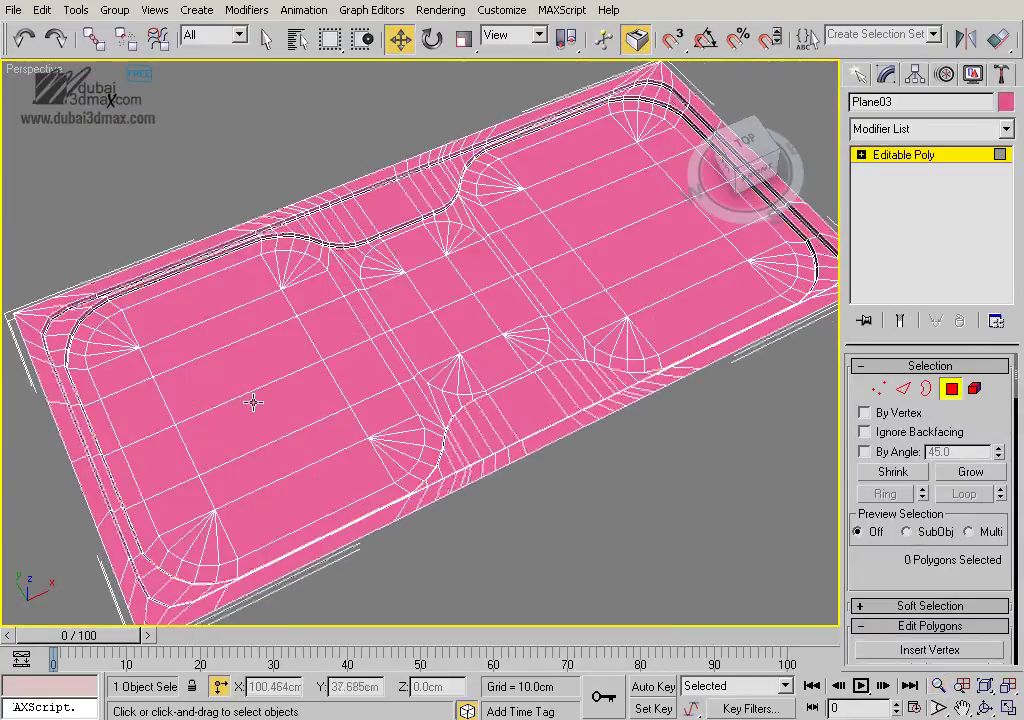
pyautogui.click(233, 354)
pyautogui.keyDown('ctrl'); pyautogui.click(264, 402); pyautogui.keyUp('ctrl')
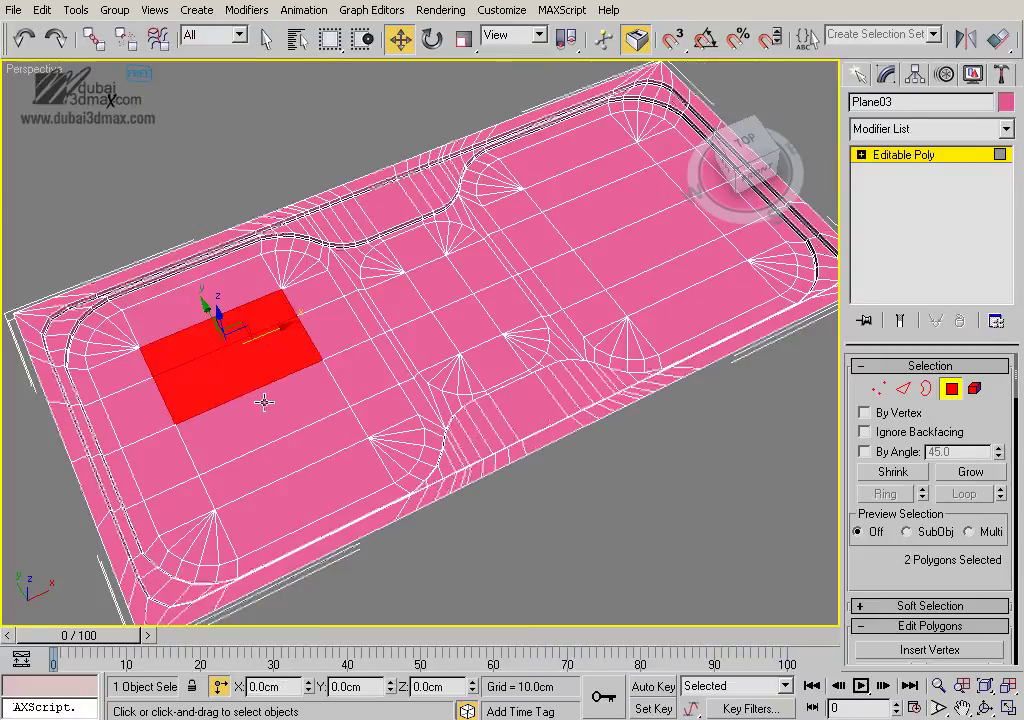
pyautogui.keyDown('ctrl'); pyautogui.click(264, 402); pyautogui.keyUp('ctrl')
pyautogui.keyDown('ctrl'); pyautogui.click(280, 455); pyautogui.keyUp('ctrl')
pyautogui.keyDown('ctrl'); pyautogui.click(437, 281); pyautogui.keyUp('ctrl')
pyautogui.keyDown('ctrl'); pyautogui.click(470, 325); pyautogui.keyUp('ctrl')
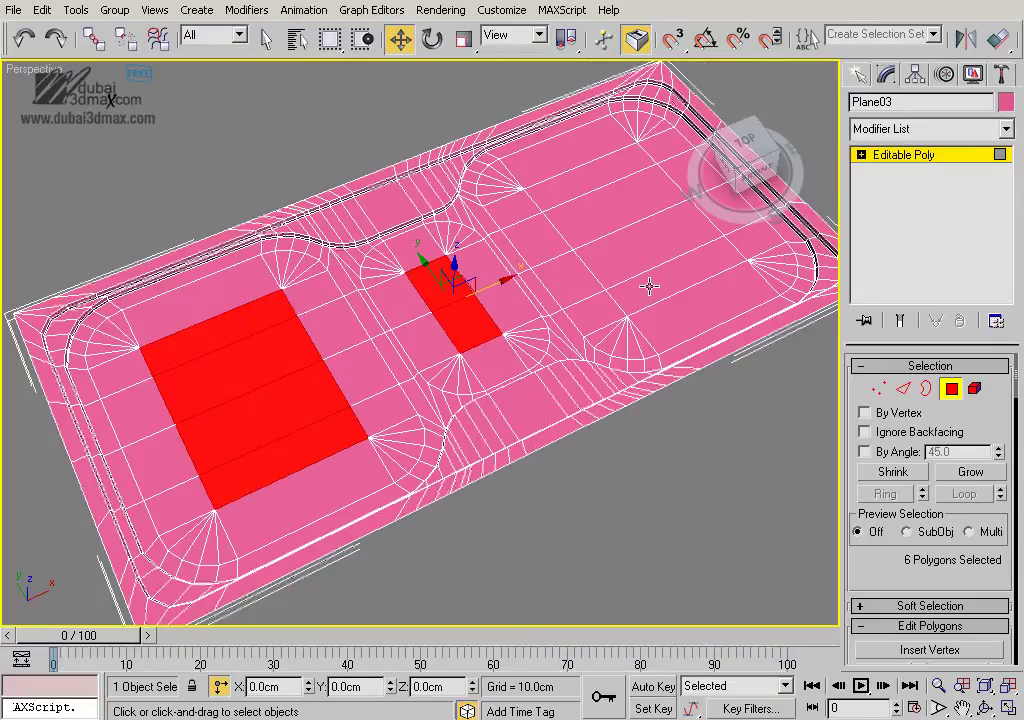
pyautogui.keyDown('ctrl'); pyautogui.click(594, 208); pyautogui.keyUp('ctrl')
pyautogui.keyDown('ctrl'); pyautogui.click(606, 194); pyautogui.keyUp('ctrl')
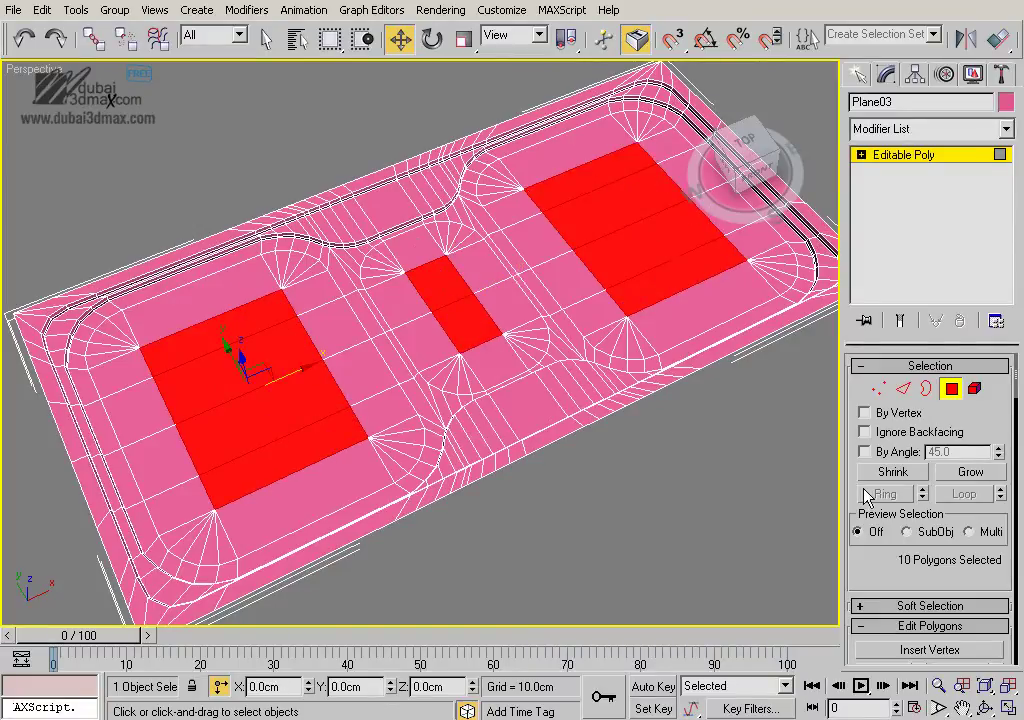
pyautogui.click(970, 472)
pyautogui.scroll(2, 670, 482)
# Preview the three bowl areas extruded -0.72 cm in the Extrude Polygons settings
pyautogui.scroll(3, 608, 455)
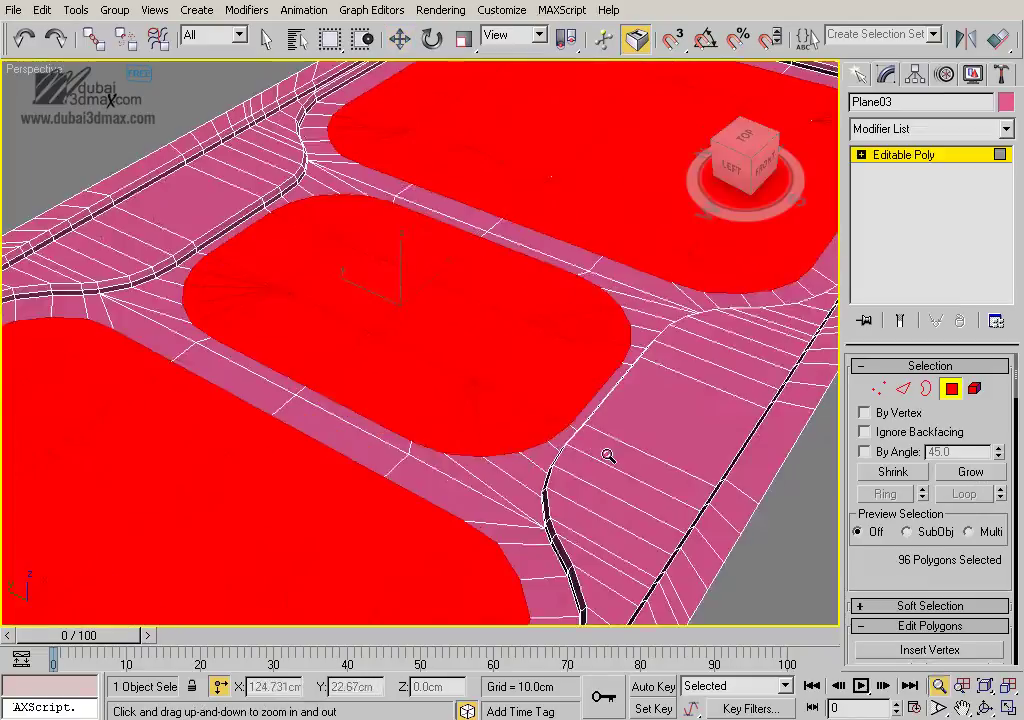
pyautogui.scroll(2, 553, 450)
pyautogui.scroll(2, 622, 515)
pyautogui.scroll(2, 622, 515)
pyautogui.scroll(-5, 907, 510)
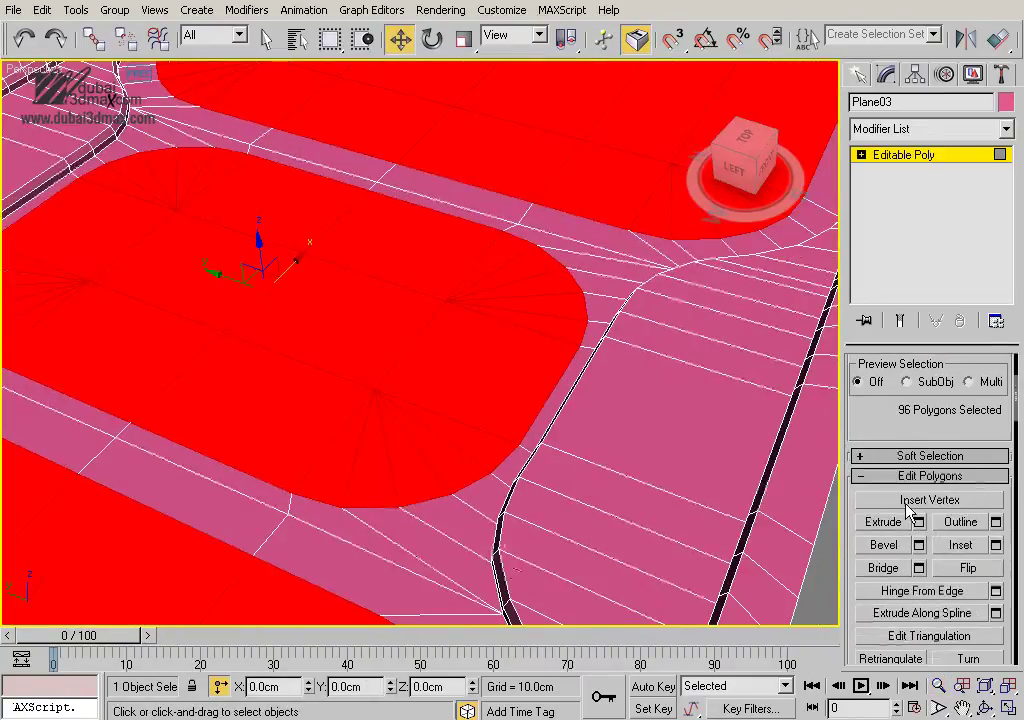
pyautogui.click(919, 522)
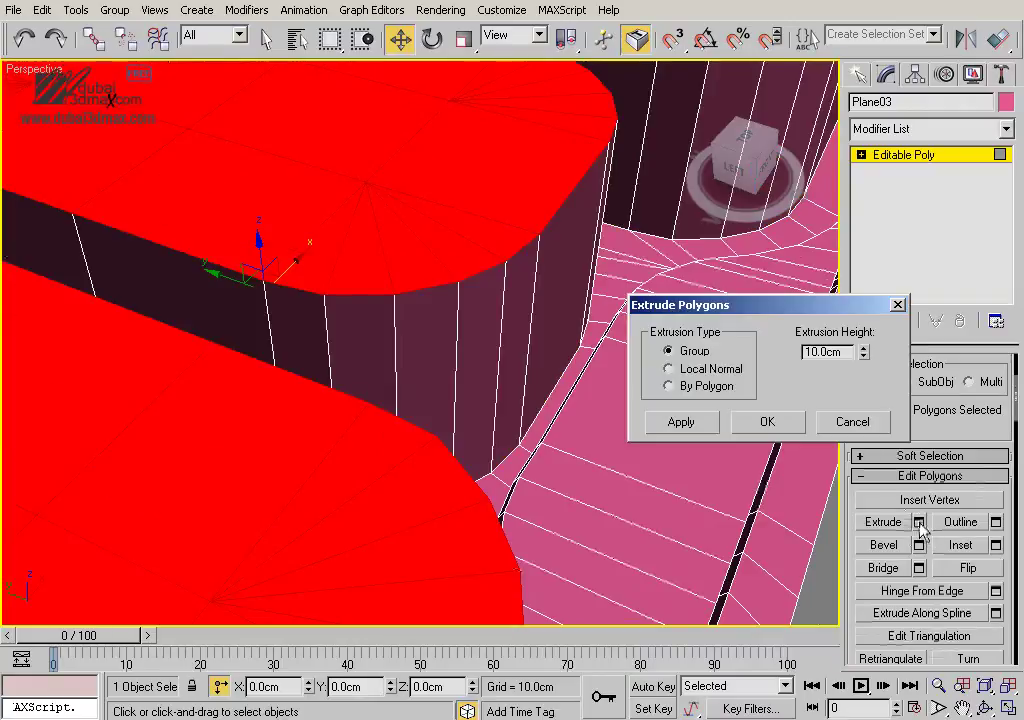
pyautogui.rightClick(863, 352)
pyautogui.moveTo(863, 352)
pyautogui.mouseDown()
pyautogui.moveTo(866, 440)
pyautogui.moveTo(870, 432)
pyautogui.mouseUp()
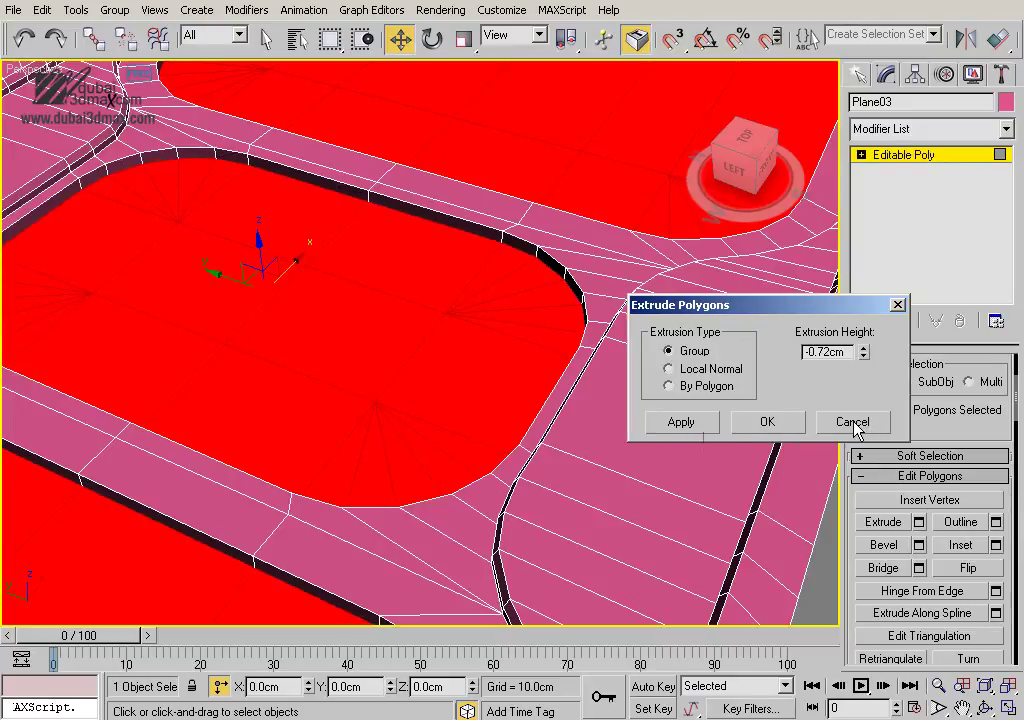
# Cancel the extrude and bevel the bowls -0.7 cm, then -10 cm deep with a -0.28 cm outline
pyautogui.click(855, 424)
pyautogui.click(918, 544)
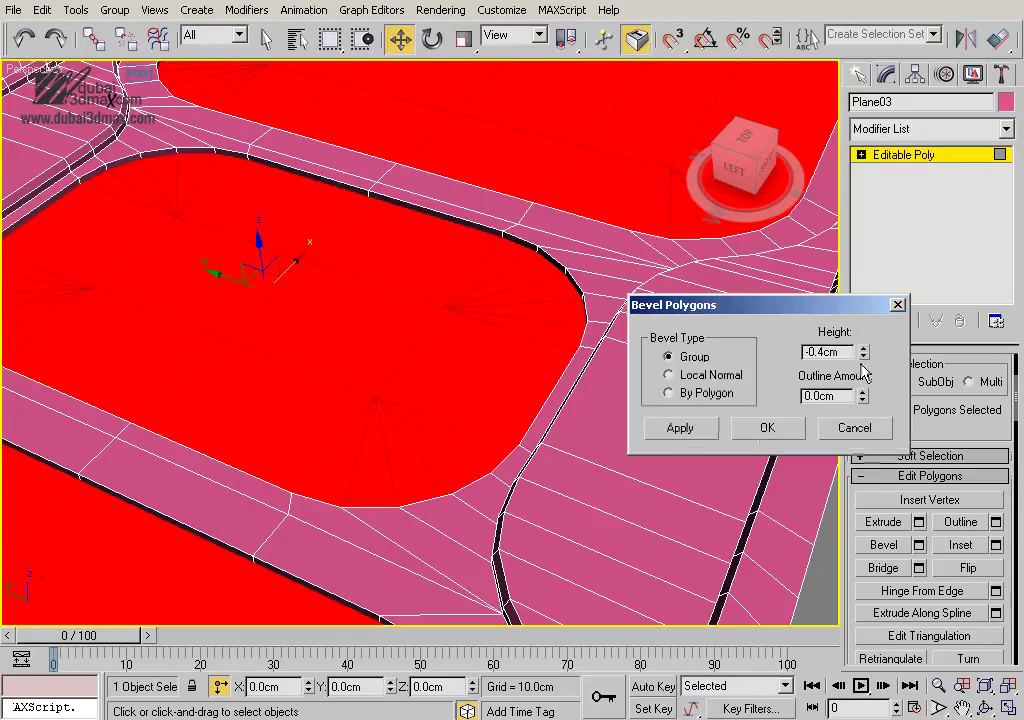
pyautogui.moveTo(866, 366); pyautogui.dragTo(864, 385)
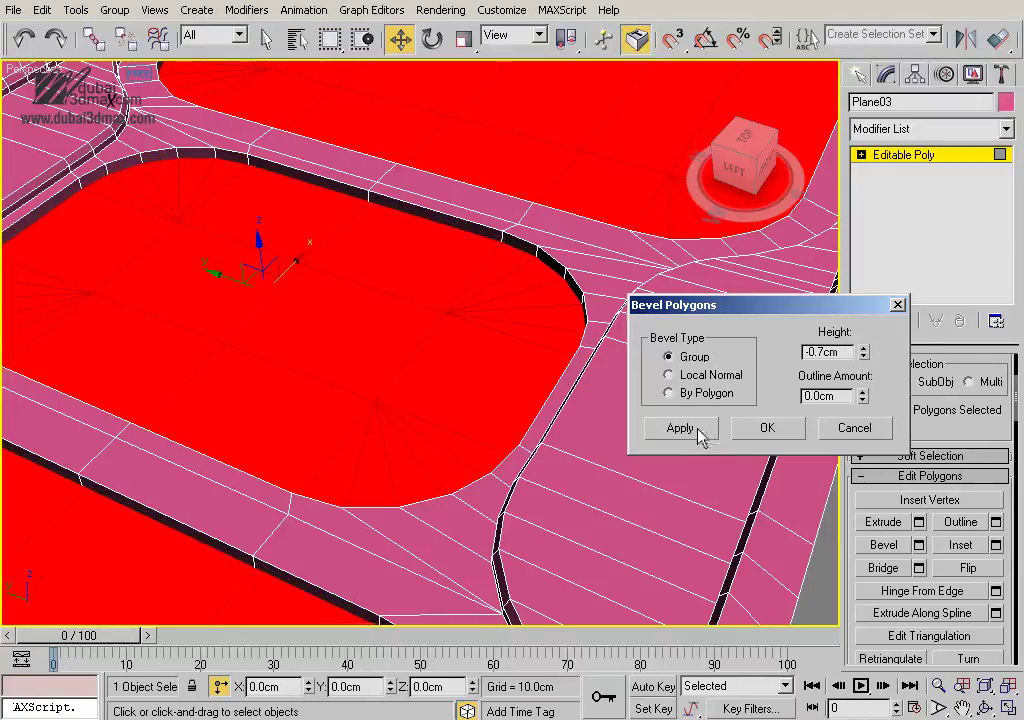
pyautogui.click(698, 430)
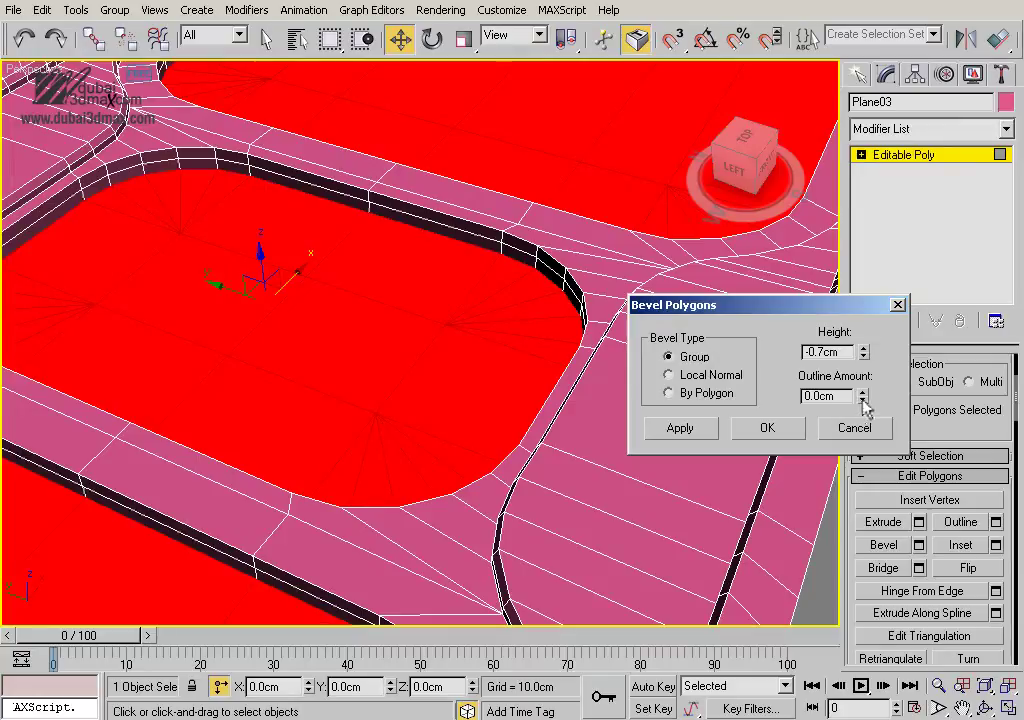
pyautogui.moveTo(862, 400); pyautogui.dragTo(873, 368)
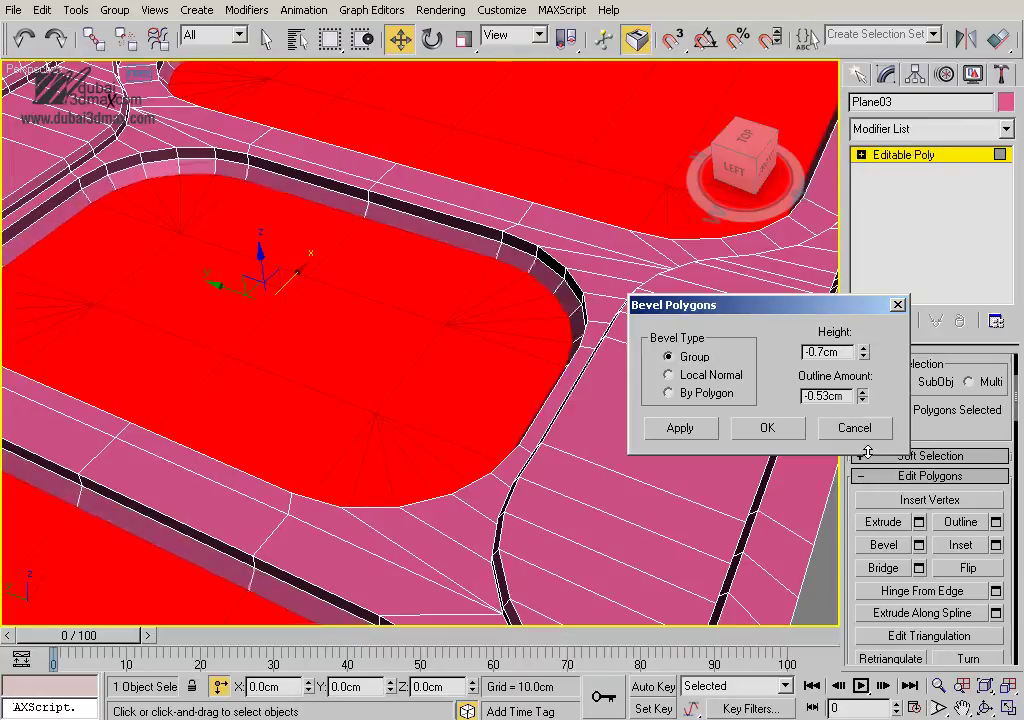
pyautogui.click(826, 352)
pyautogui.write('-10')
pyautogui.press('Return')
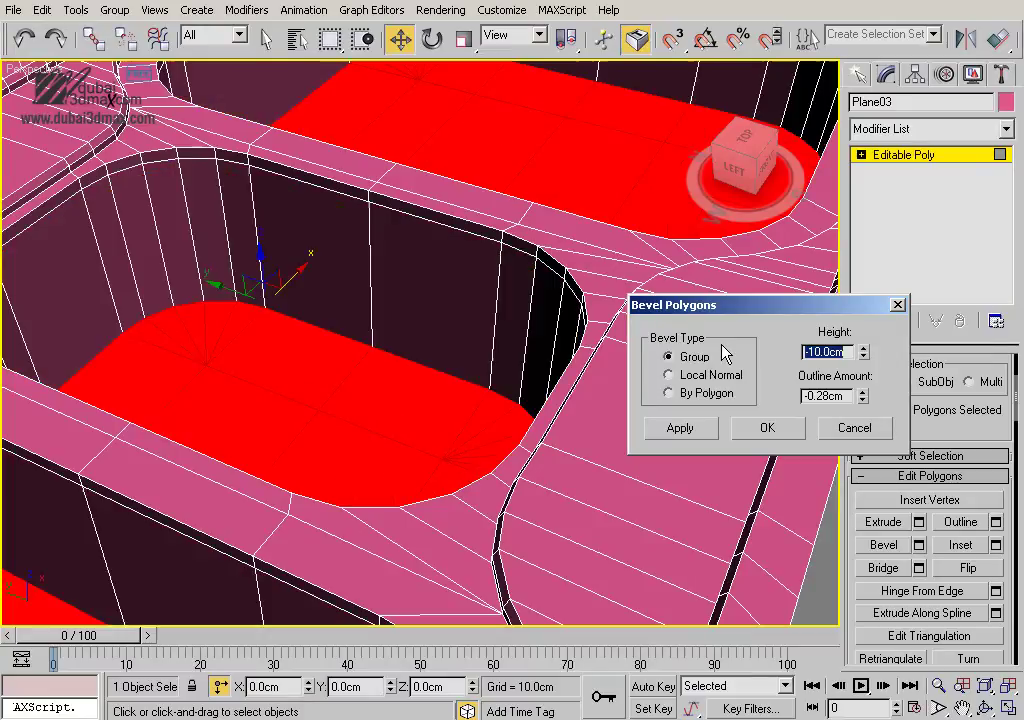
pyautogui.click(763, 433)
pyautogui.hotkey('alt', 'z')
pyautogui.moveTo(590, 361)
pyautogui.mouseDown()
pyautogui.moveTo(521, 483)
pyautogui.moveTo(541, 498)
pyautogui.mouseUp()
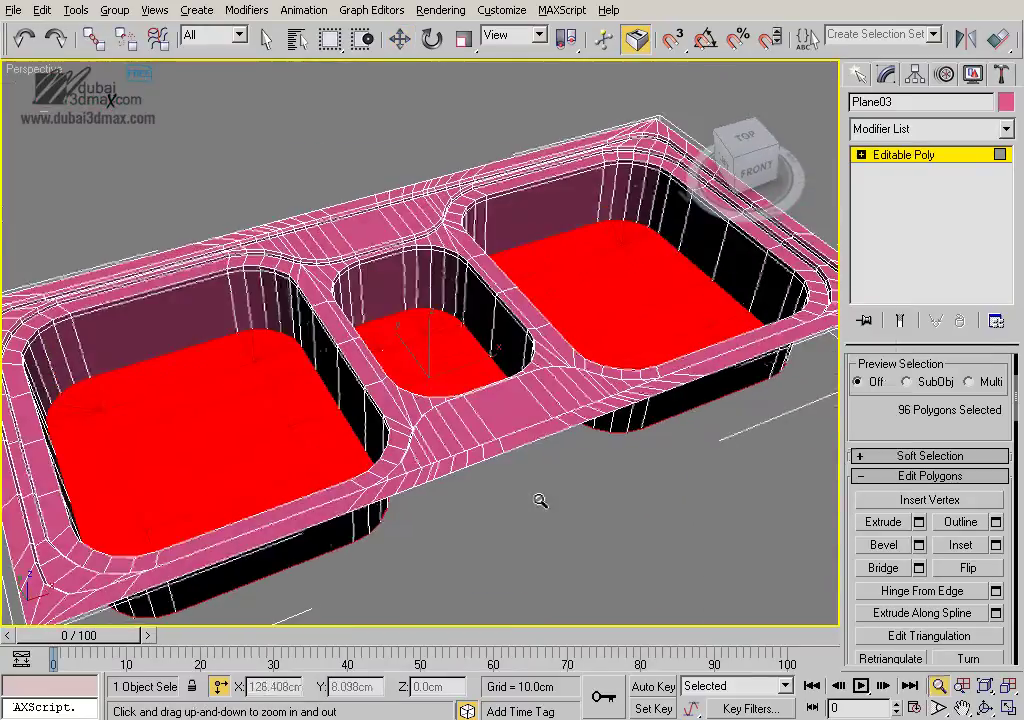
# Clear the selection and select only the middle bowl's floor polygon
pyautogui.press('w')
pyautogui.click(548, 521)
pyautogui.moveTo(921, 390); pyautogui.dragTo(903, 626)
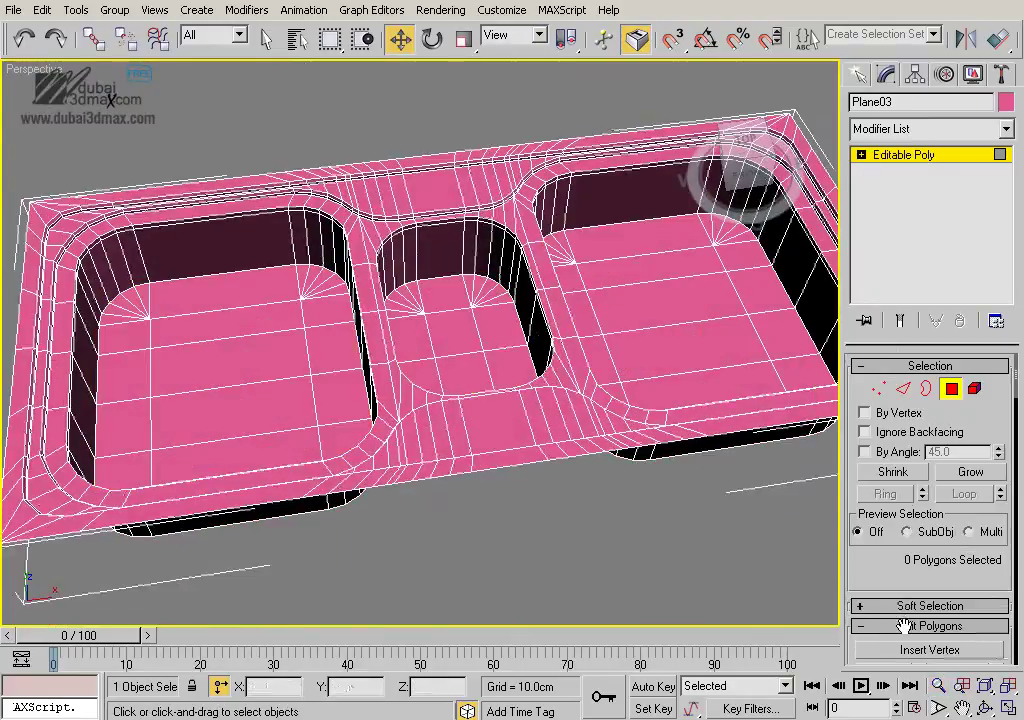
pyautogui.click(485, 354)
pyautogui.scroll(5, 430, 402)
pyautogui.moveTo(430, 402)
pyautogui.keyDown('alt'); pyautogui.mouseDown(button='middle')
pyautogui.moveTo(482, 391)
pyautogui.moveTo(663, 506)
pyautogui.mouseUp(button='middle'); pyautogui.keyUp('alt')
pyautogui.moveTo(856, 560); pyautogui.dragTo(858, 348)
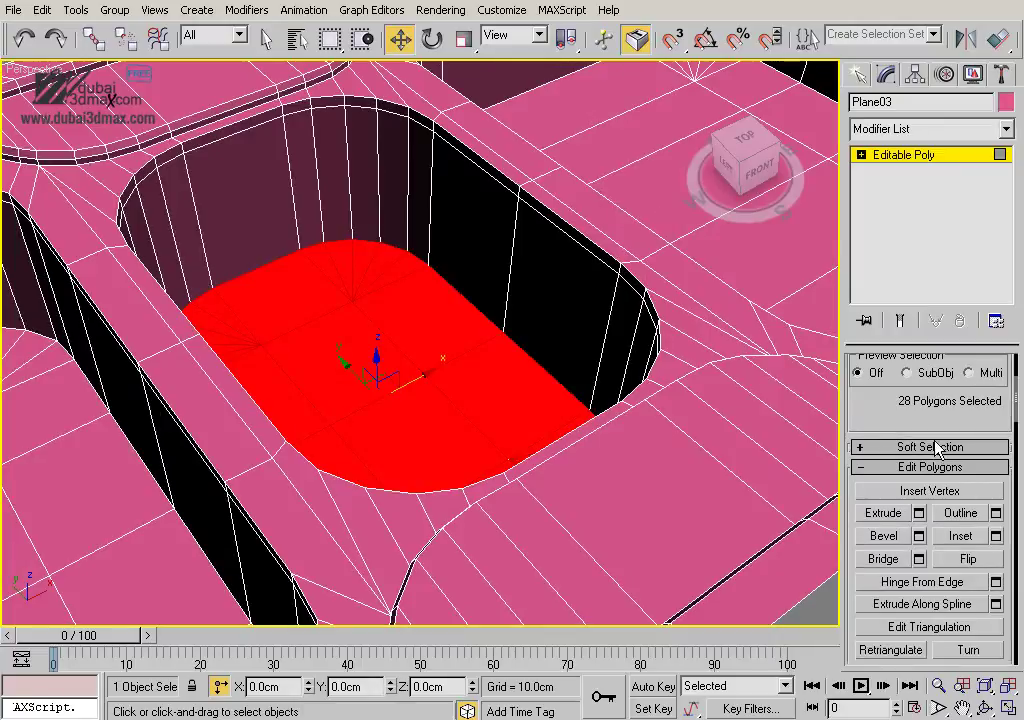
# Preview a bevel of the middle floor at -1.32 cm height and -0.44 cm outline
pyautogui.click(919, 483)
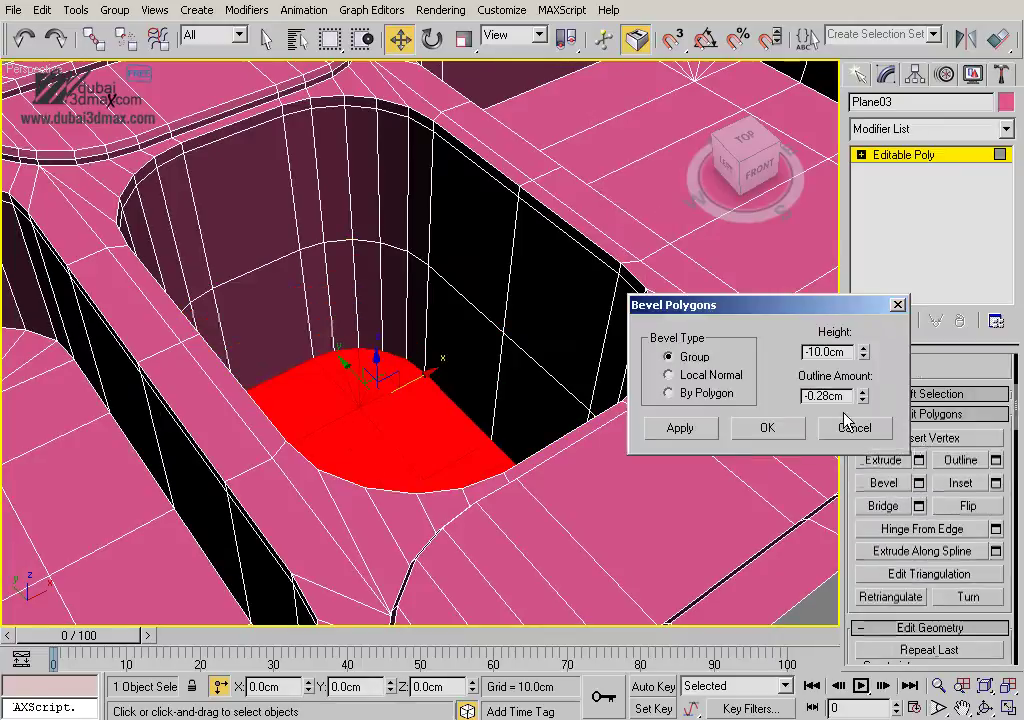
pyautogui.rightClick(863, 352)
pyautogui.rightClick(863, 396)
pyautogui.moveTo(863, 352)
pyautogui.mouseDown()
pyautogui.moveTo(865, 451)
pyautogui.moveTo(869, 428)
pyautogui.moveTo(859, 441)
pyautogui.mouseUp()
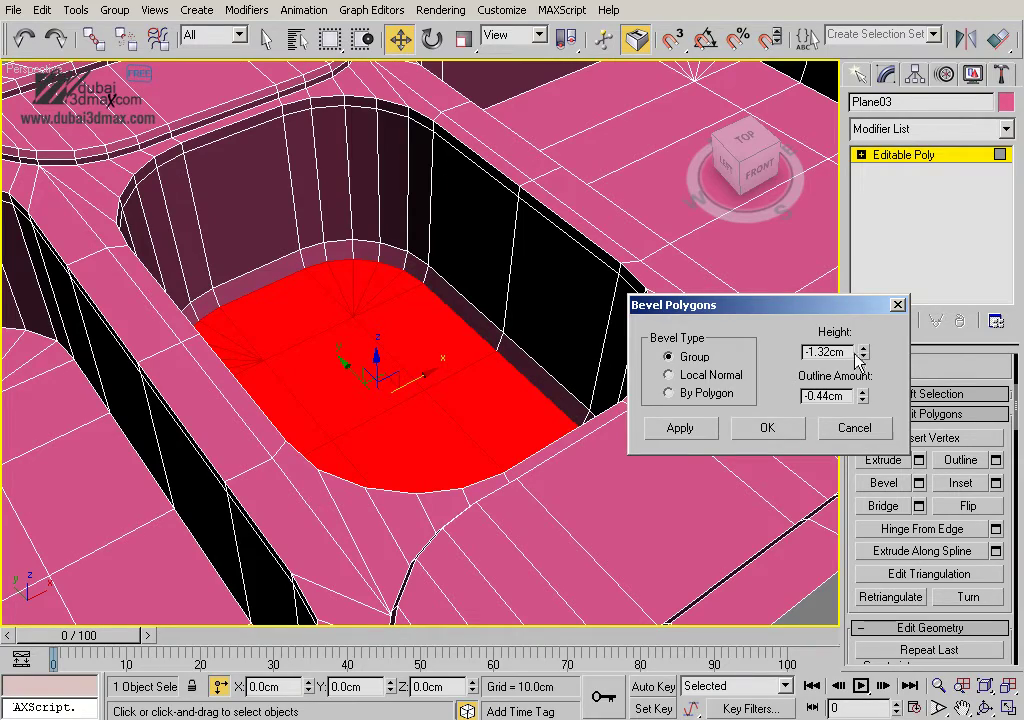
# Apply the shallow bevel that sinks the middle basin floor
pyautogui.click(789, 437)
pyautogui.scroll(-3, 626, 418)
pyautogui.scroll(2, 642, 430)
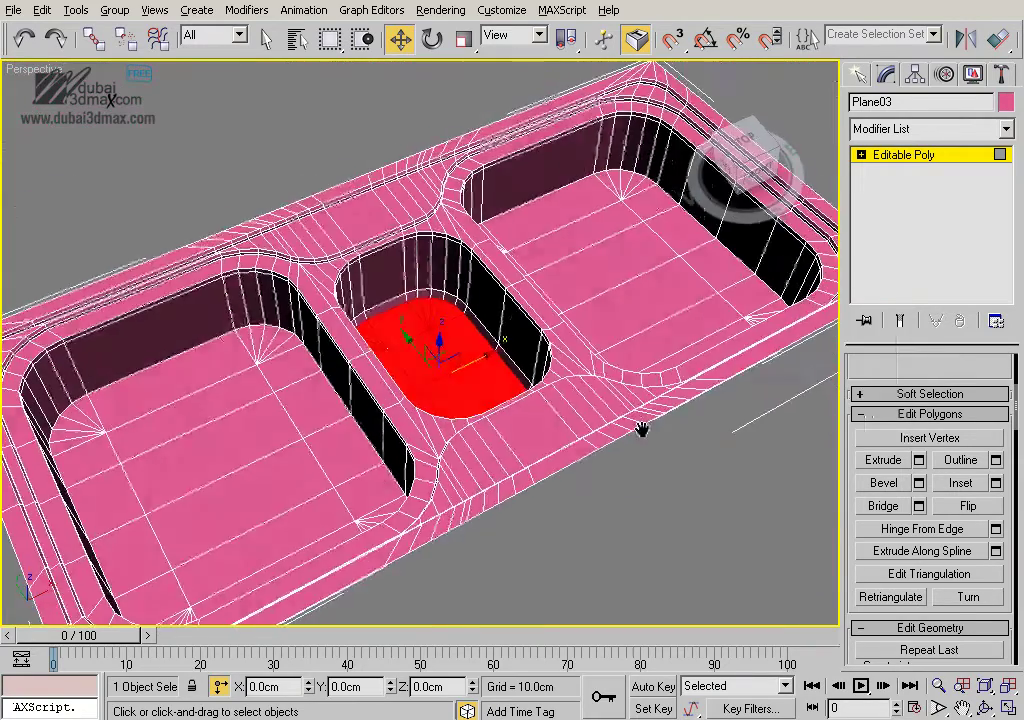
pyautogui.hotkey('alt', 'z')
pyautogui.moveTo(642, 430); pyautogui.dragTo(643, 405)
pyautogui.press('w')
pyautogui.scroll(-2, 645, 385)
pyautogui.scroll(-2, 635, 395)
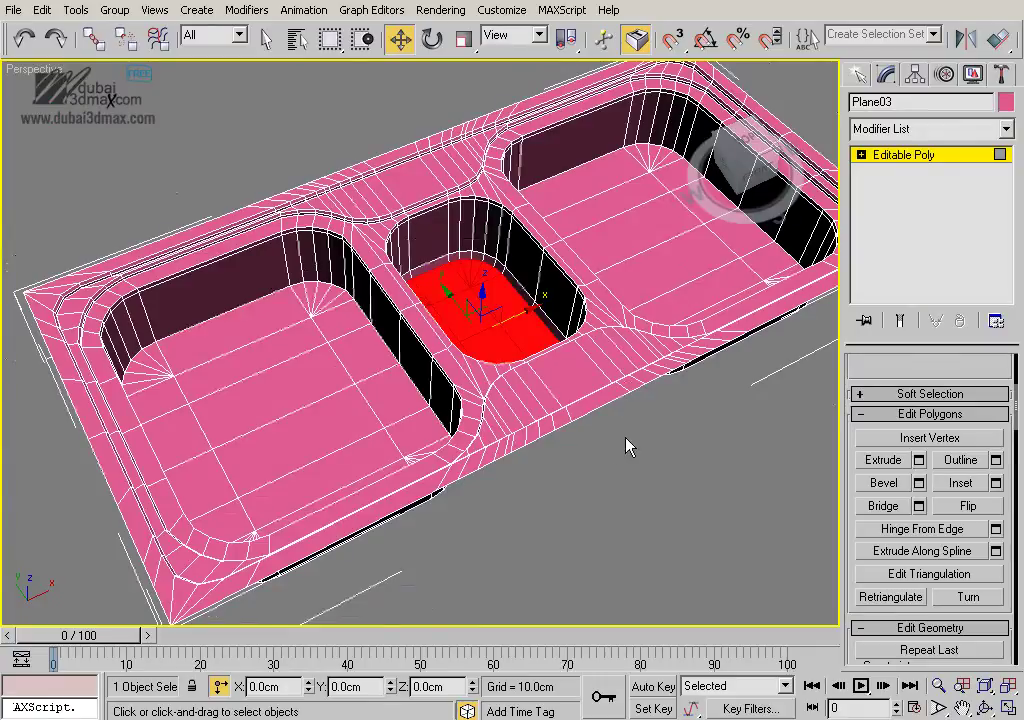
# Select the left and right basin floor polygons
pyautogui.click(324, 416)
pyautogui.keyDown('ctrl'); pyautogui.click(679, 240); pyautogui.keyUp('ctrl')
pyautogui.scroll(2, 530, 416)
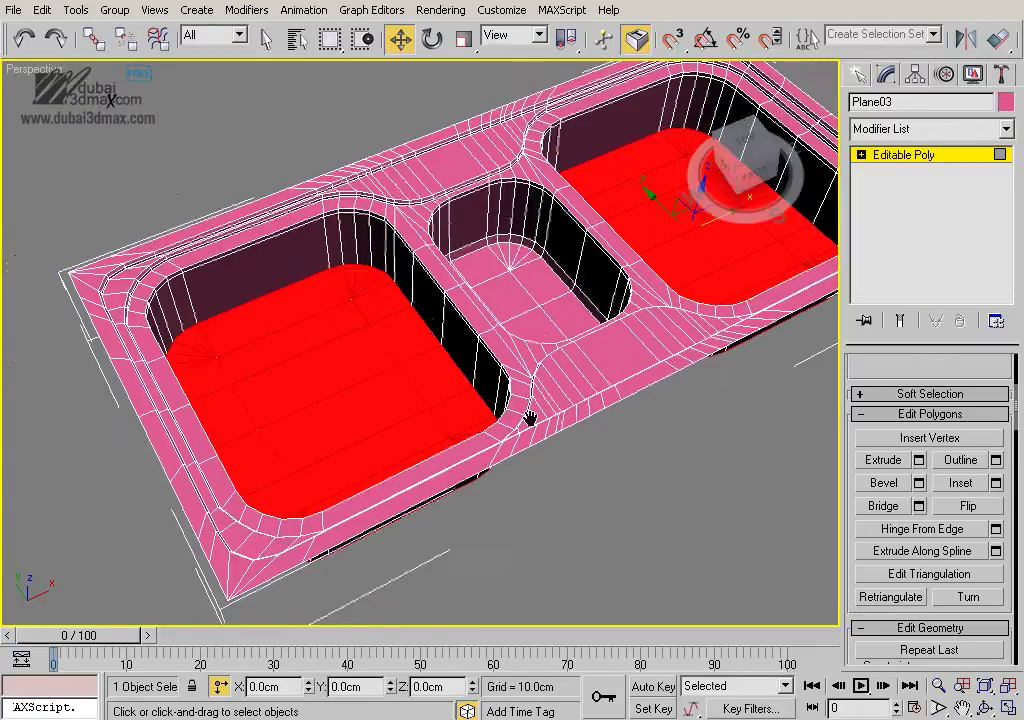
pyautogui.scroll(2, 526, 430)
pyautogui.scroll(2, 526, 430)
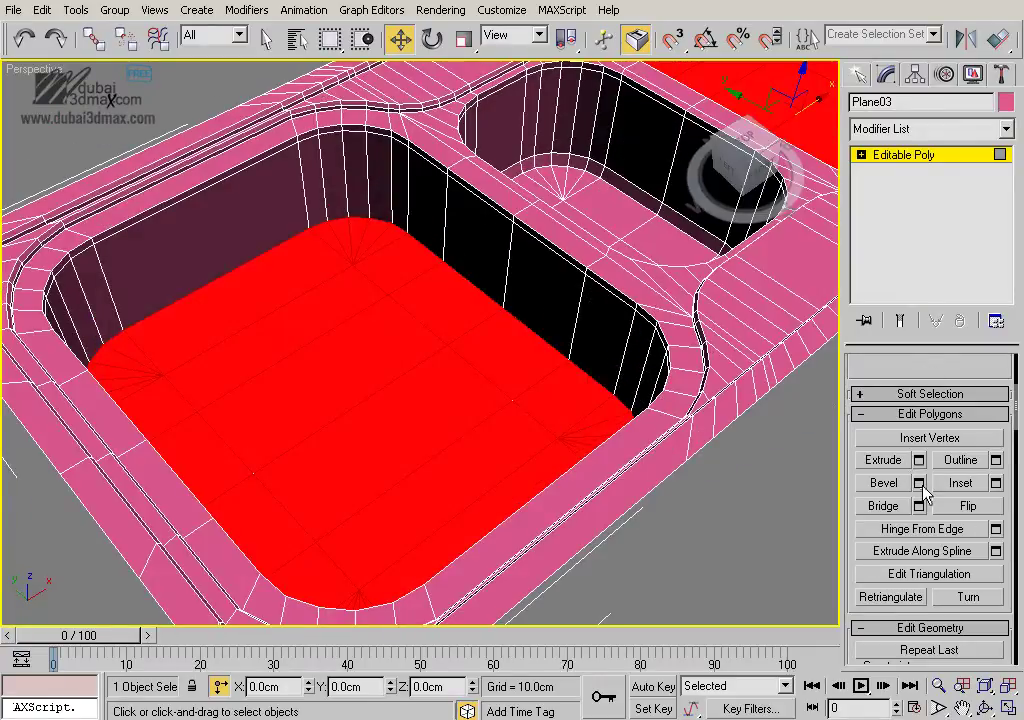
# Bevel the two basin floors down about -7.4 cm with a -0.27 cm outline
pyautogui.click(919, 484)
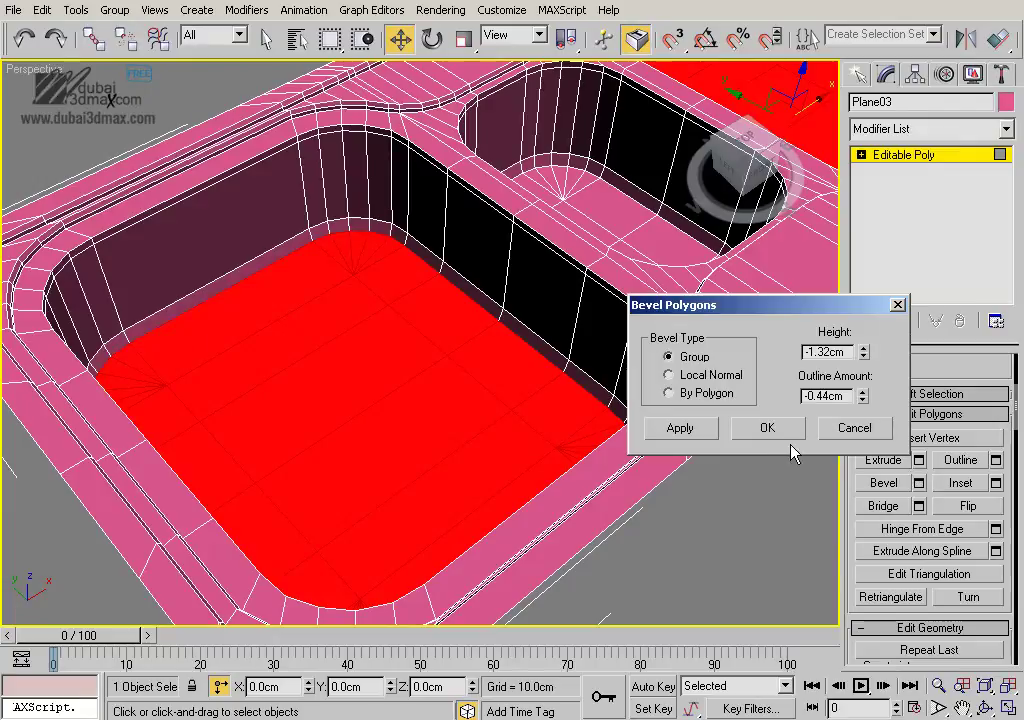
pyautogui.rightClick(863, 398)
pyautogui.moveTo(864, 351); pyautogui.dragTo(871, 12)
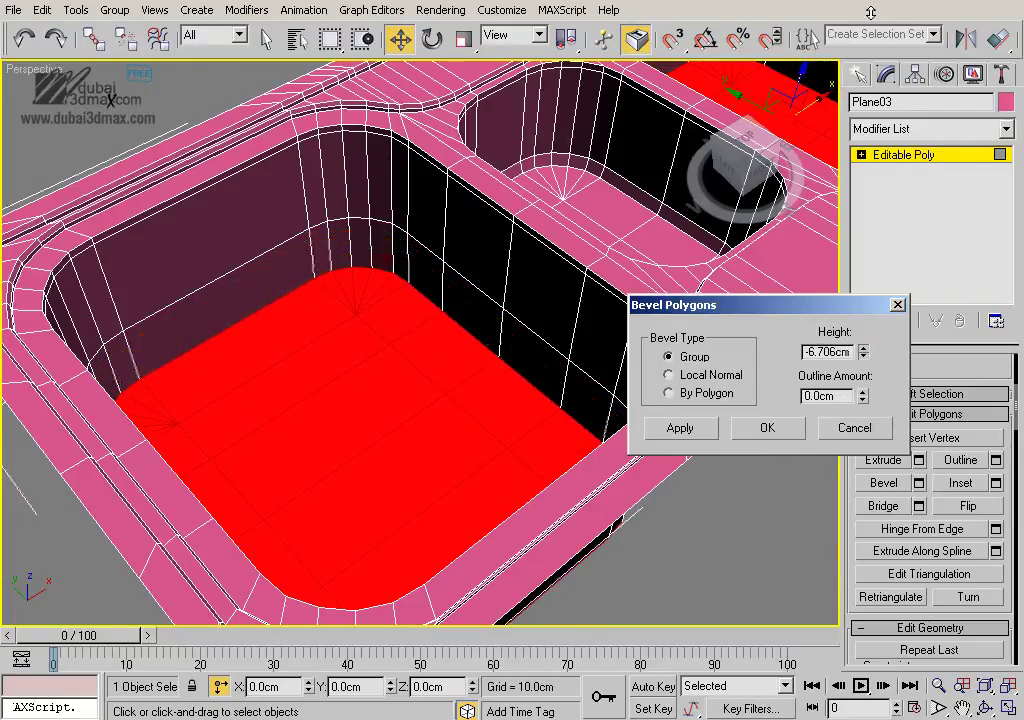
pyautogui.moveTo(513, 82)
pyautogui.keyDown('alt'); pyautogui.mouseDown(button='middle')
pyautogui.moveTo(549, 80)
pyautogui.moveTo(475, 229)
pyautogui.moveTo(425, 206)
pyautogui.moveTo(440, 205)
pyautogui.mouseUp(button='middle'); pyautogui.keyUp('alt')
pyautogui.moveTo(866, 400); pyautogui.dragTo(864, 436)
pyautogui.moveTo(279, 389)
pyautogui.keyDown('alt'); pyautogui.mouseDown(button='middle')
pyautogui.moveTo(410, 457)
pyautogui.moveTo(379, 427)
pyautogui.moveTo(500, 384)
pyautogui.moveTo(436, 339)
pyautogui.mouseUp(button='middle'); pyautogui.keyUp('alt')
pyautogui.press('f')
pyautogui.scroll(3, 434, 343)
pyautogui.scroll(3, 503, 379)
pyautogui.scroll(3, 530, 366)
pyautogui.moveTo(866, 410); pyautogui.dragTo(866, 400)
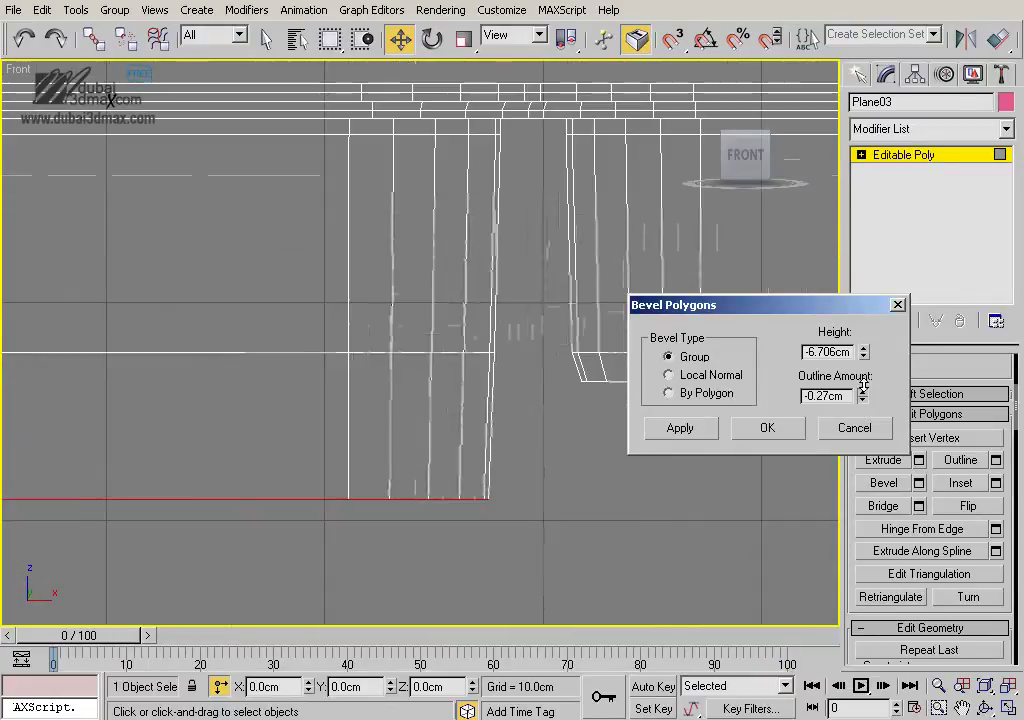
pyautogui.moveTo(864, 351)
pyautogui.mouseDown()
pyautogui.moveTo(858, 445)
pyautogui.moveTo(871, 405)
pyautogui.moveTo(858, 314)
pyautogui.mouseUp()
pyautogui.moveTo(440, 398); pyautogui.dragTo(405, 443, button='middle')
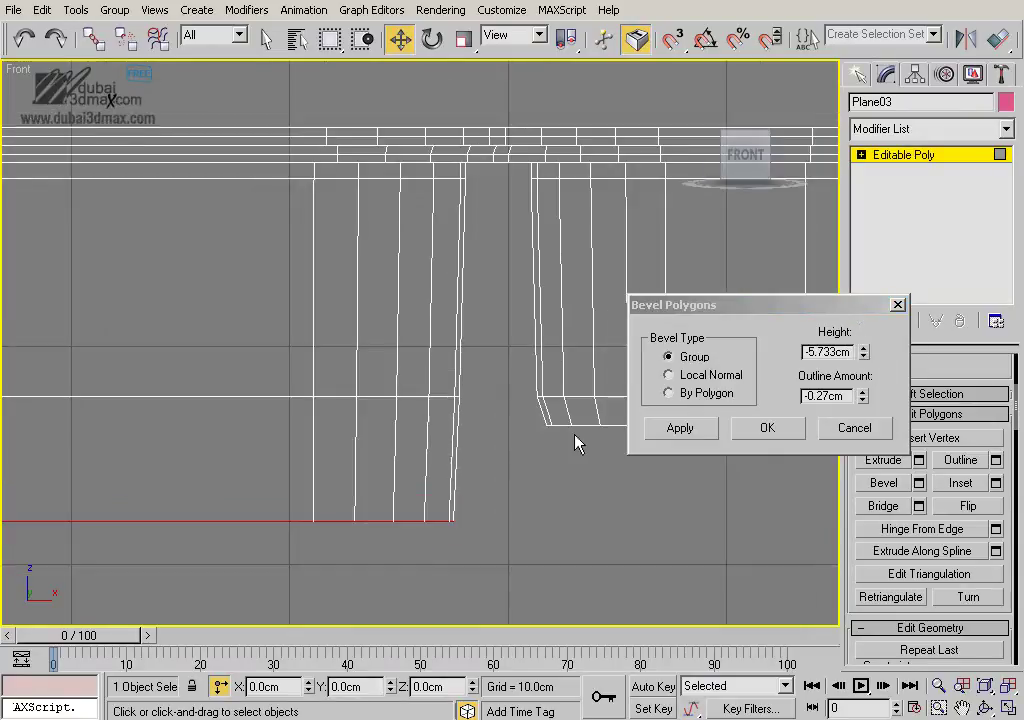
pyautogui.moveTo(862, 356); pyautogui.dragTo(862, 400)
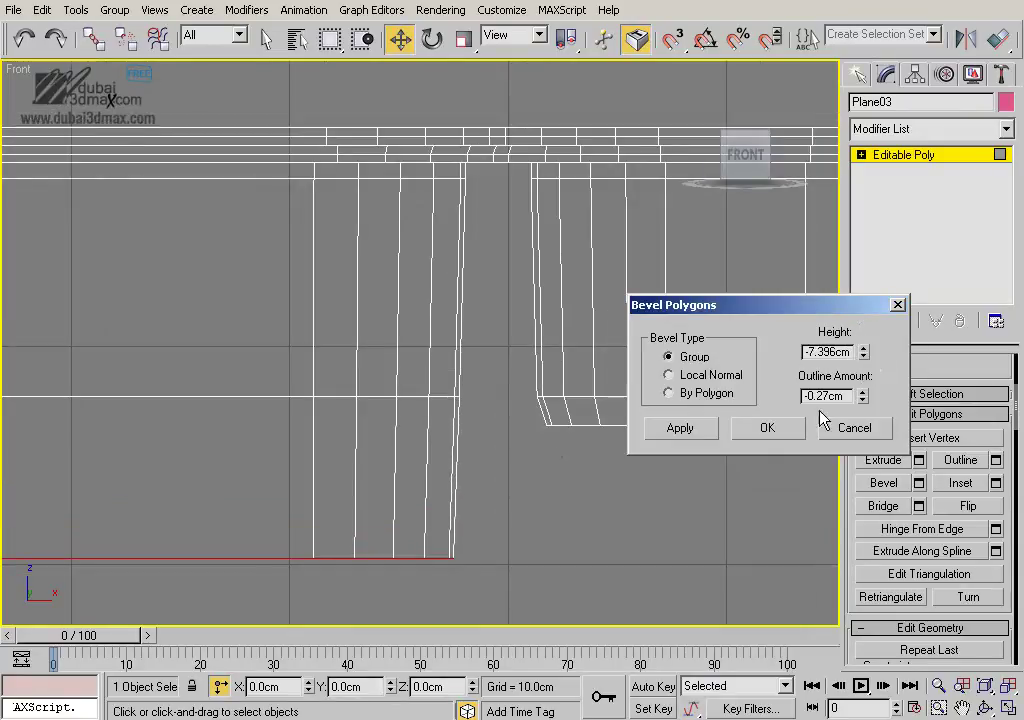
pyautogui.click(767, 427)
# Add a second, shorter bevel of about -1.8 cm to the basin floors
pyautogui.moveTo(540, 423)
pyautogui.mouseDown(button='middle')
pyautogui.moveTo(540, 468)
pyautogui.moveTo(540, 250)
pyautogui.mouseUp(button='middle')
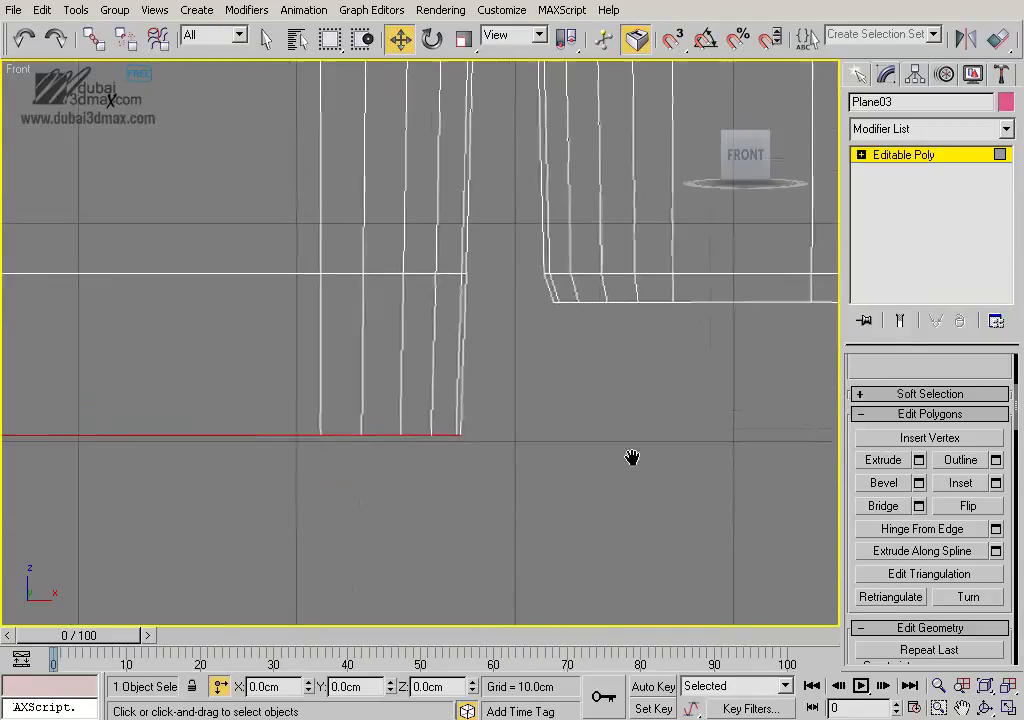
pyautogui.click(918, 483)
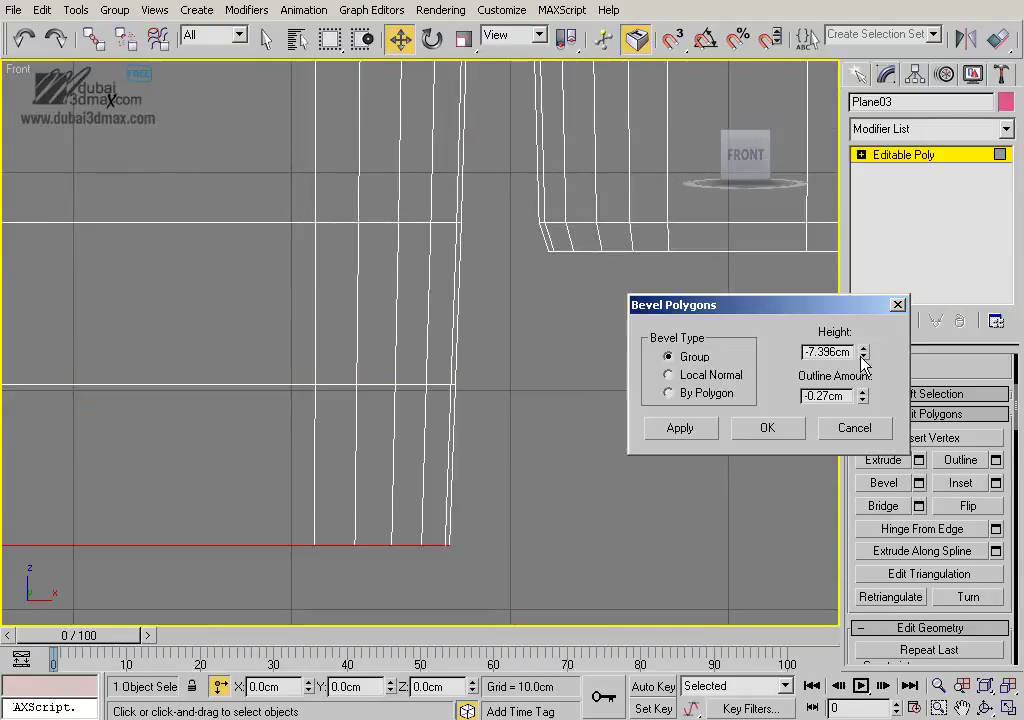
pyautogui.moveTo(864, 356); pyautogui.dragTo(857, 530)
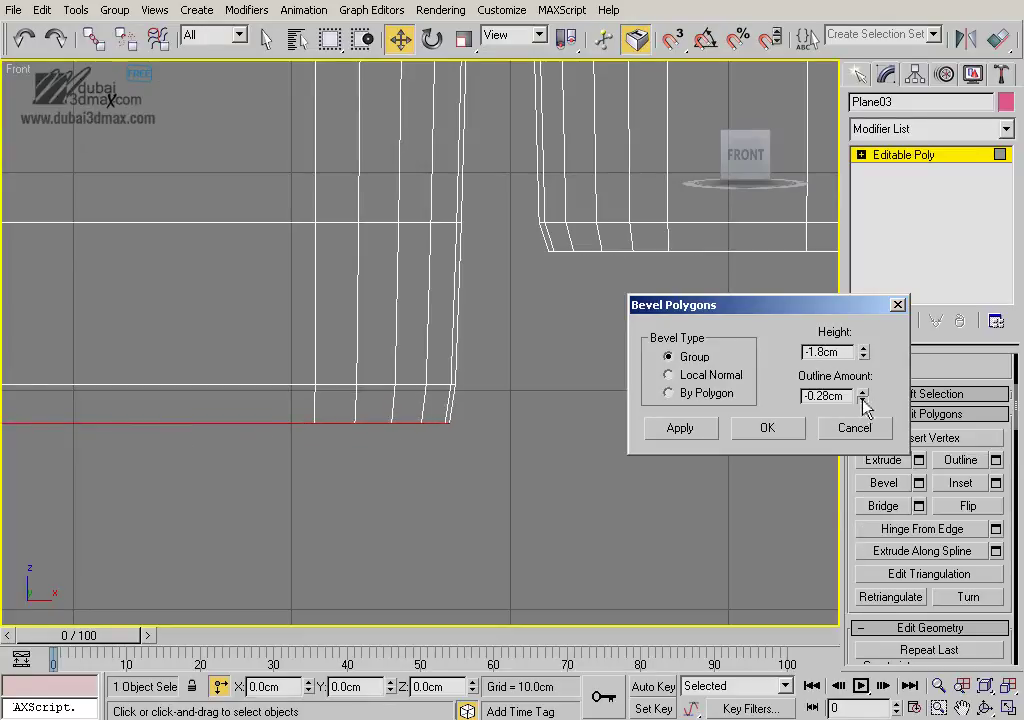
pyautogui.click(776, 437)
# Inset the selected basin floor polygons by 1.58 cm in perspective view
pyautogui.press('p')
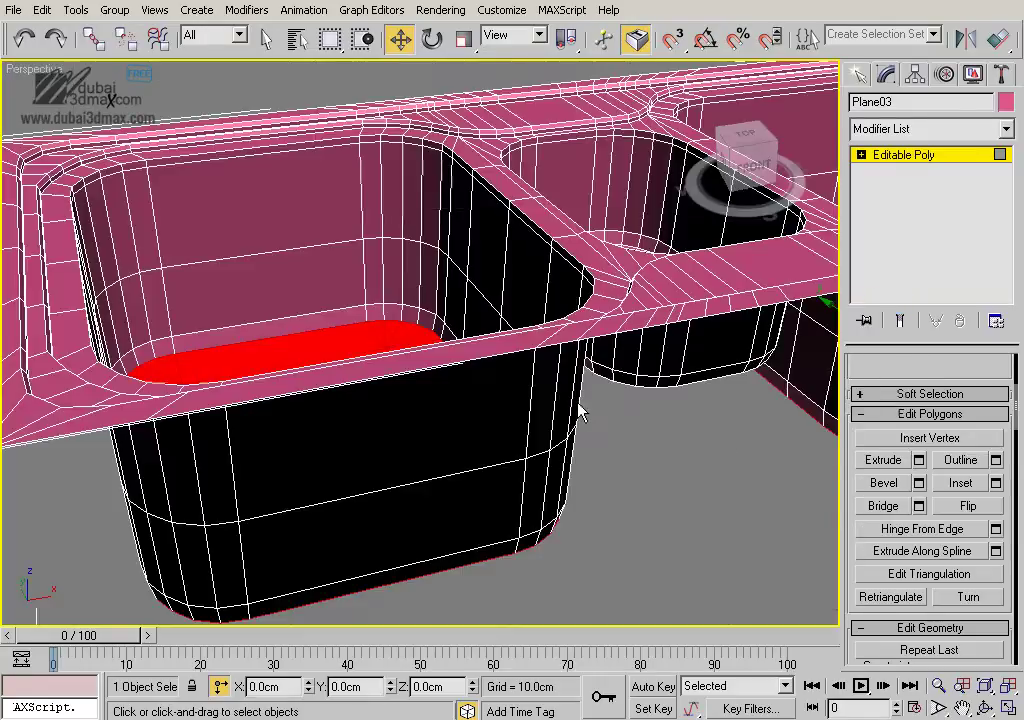
pyautogui.scroll(2, 509, 411)
pyautogui.scroll(2, 593, 399)
pyautogui.scroll(-3, 593, 399)
pyautogui.scroll(-3, 516, 400)
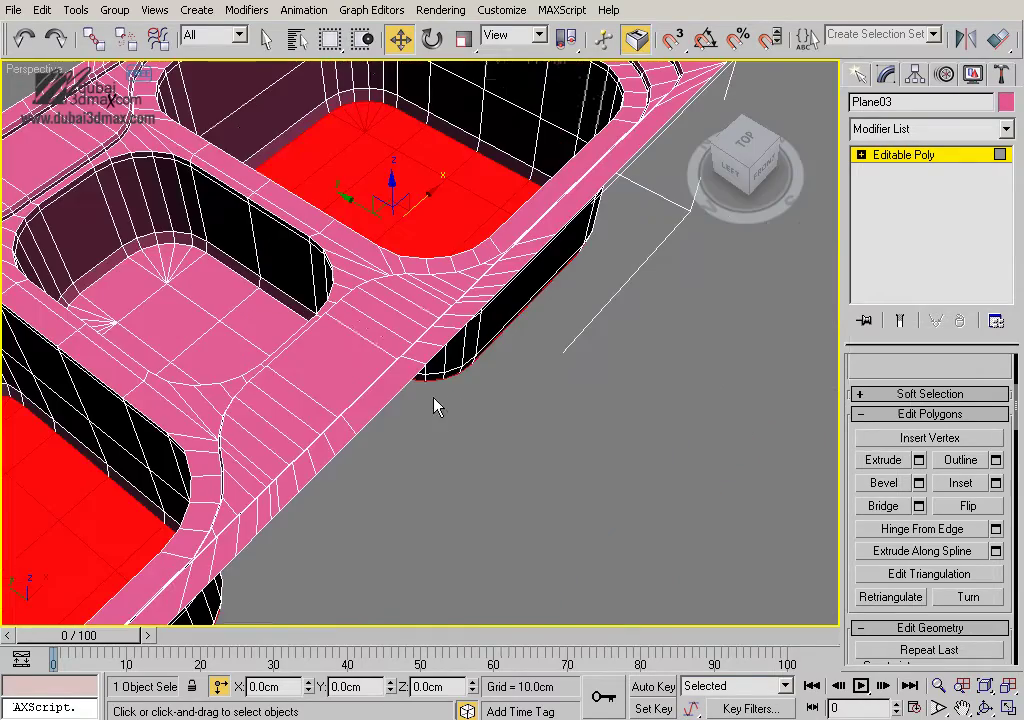
pyautogui.keyDown('alt'); pyautogui.moveTo(434, 404); pyautogui.dragTo(507, 434, button='middle'); pyautogui.keyUp('alt')
pyautogui.keyDown('alt'); pyautogui.moveTo(447, 317); pyautogui.dragTo(435, 367, button='middle'); pyautogui.keyUp('alt')
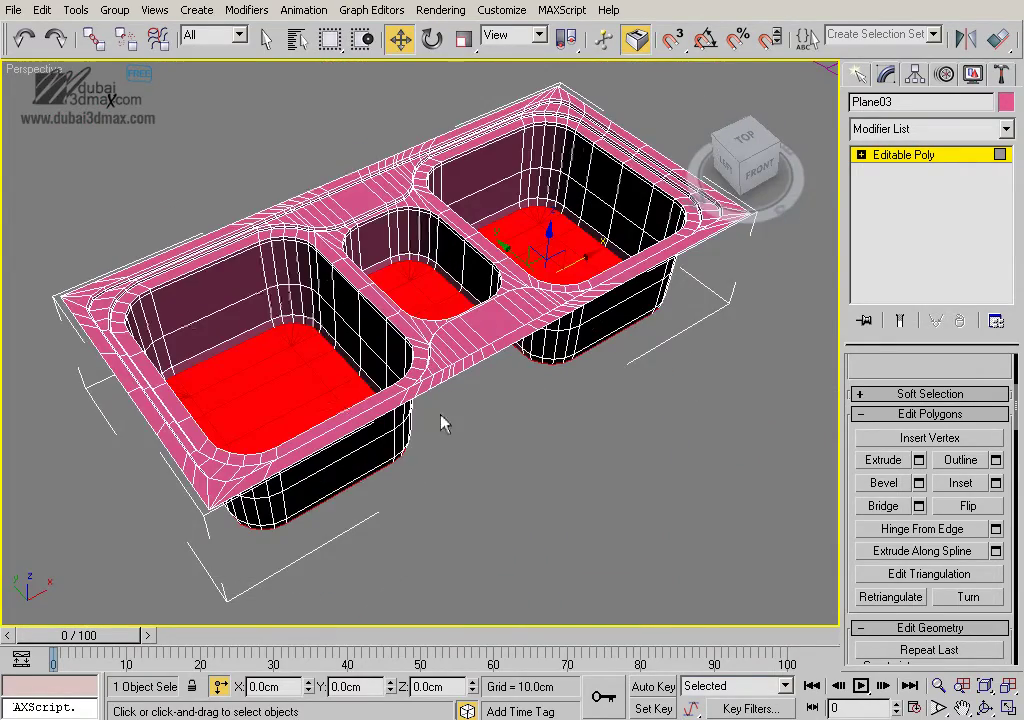
pyautogui.keyDown('ctrl'); pyautogui.keyDown('alt'); pyautogui.moveTo(443, 424); pyautogui.dragTo(598, 447, button='middle'); pyautogui.keyUp('alt'); pyautogui.keyUp('ctrl')
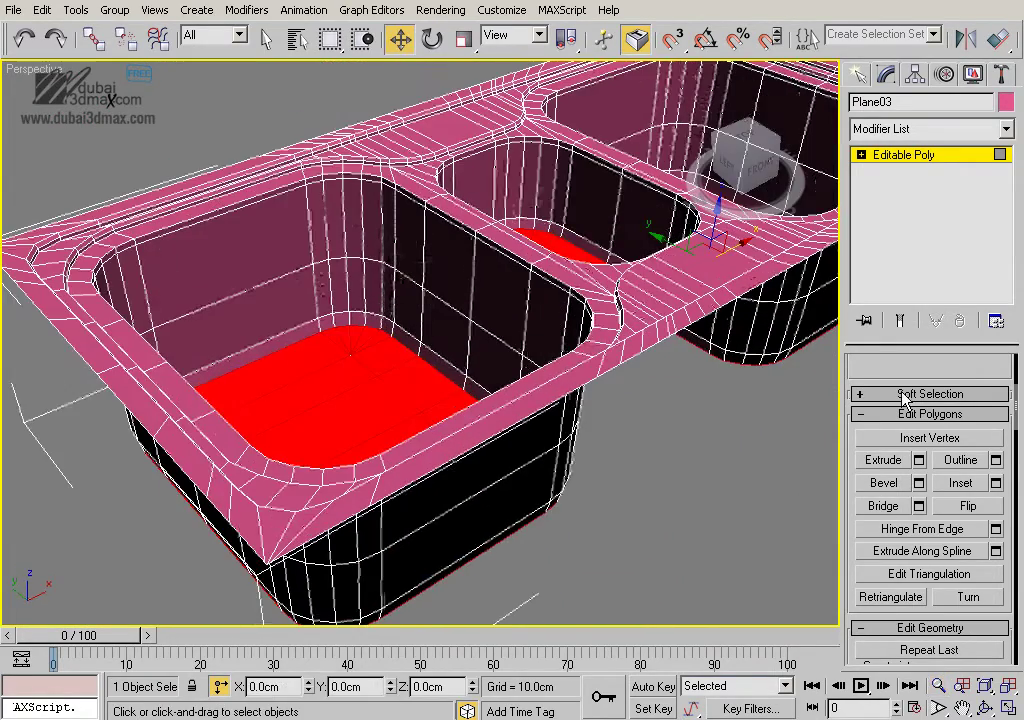
pyautogui.scroll(-3, 953, 420)
pyautogui.click(996, 417)
pyautogui.keyDown('ctrl'); pyautogui.keyDown('alt'); pyautogui.moveTo(514, 434); pyautogui.dragTo(947, 388, button='middle'); pyautogui.keyUp('alt'); pyautogui.keyUp('ctrl')
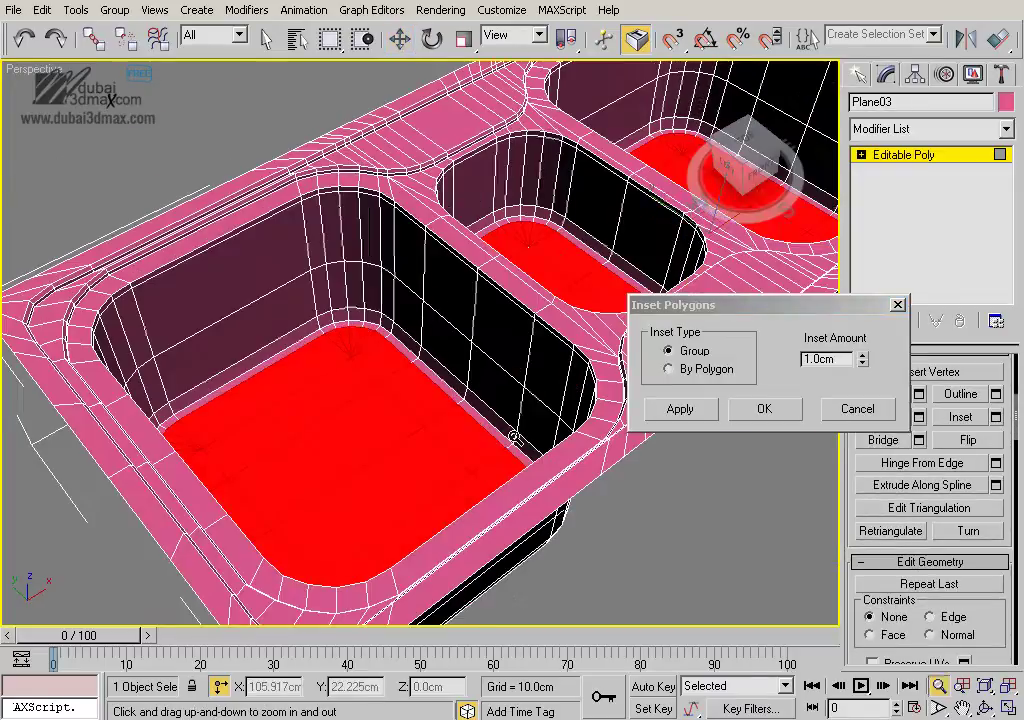
pyautogui.moveTo(863, 362); pyautogui.dragTo(858, 299)
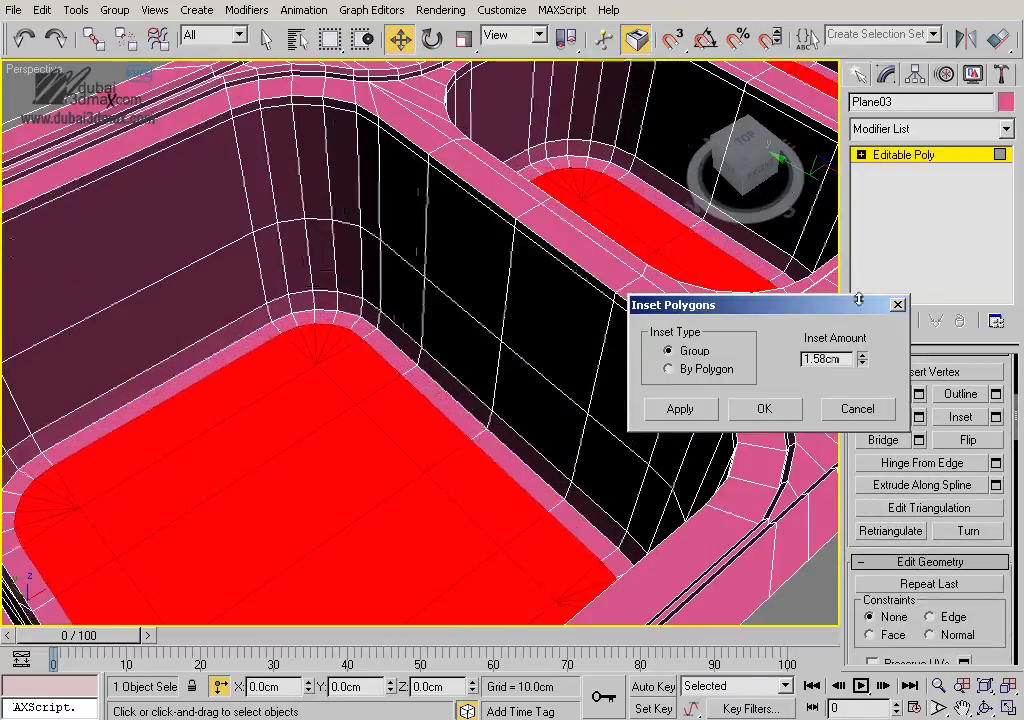
pyautogui.click(764, 408)
# Leave polygon level, select the sink and add a MeshSmooth modifier
pyautogui.click(905, 155)
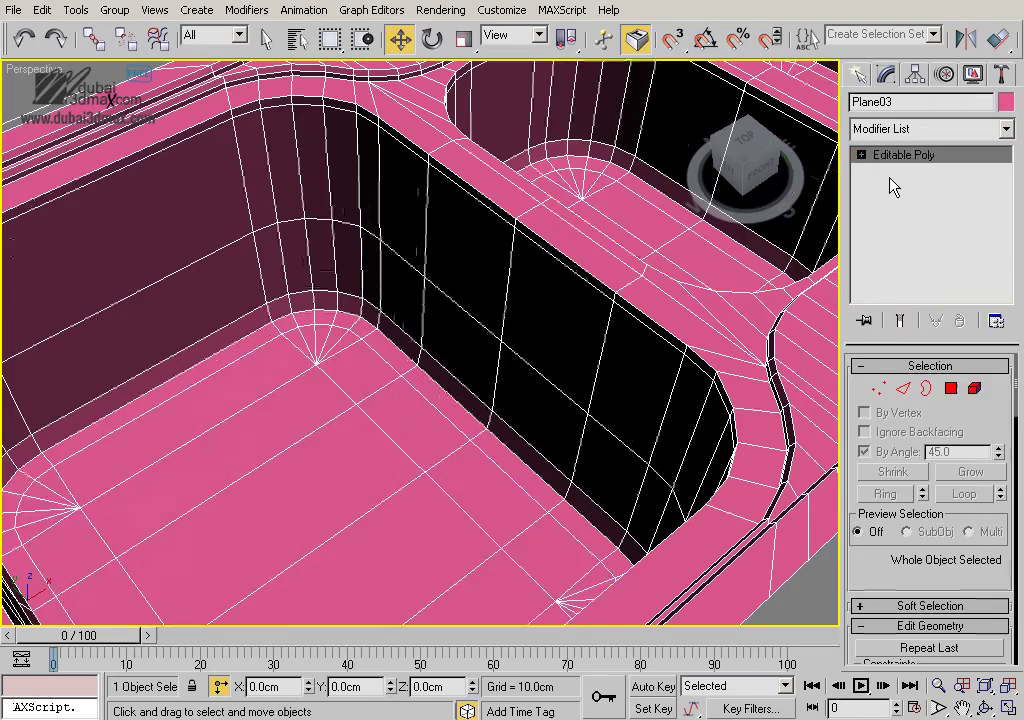
pyautogui.scroll(-5, 562, 386)
pyautogui.keyDown('alt'); pyautogui.moveTo(562, 386); pyautogui.dragTo(617, 411, button='middle'); pyautogui.keyUp('alt')
pyautogui.scroll(3, 610, 393)
pyautogui.click(597, 336)
pyautogui.scroll(4, 597, 336)
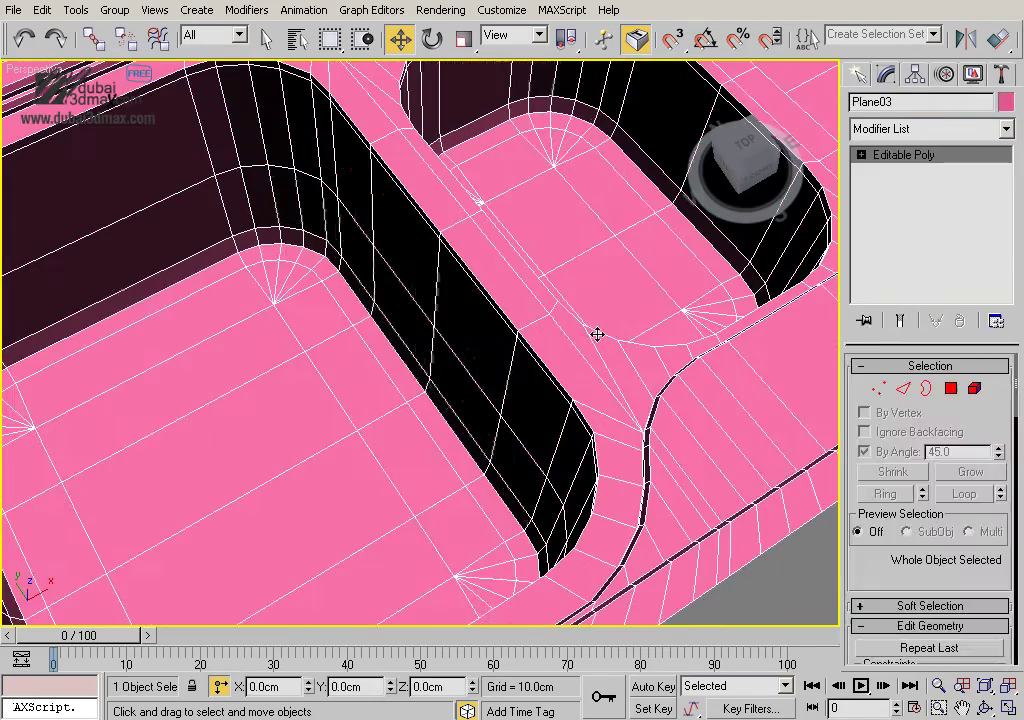
pyautogui.click(924, 130)
pyautogui.scroll(-6, 900, 145)
pyautogui.scroll(-8, 862, 142)
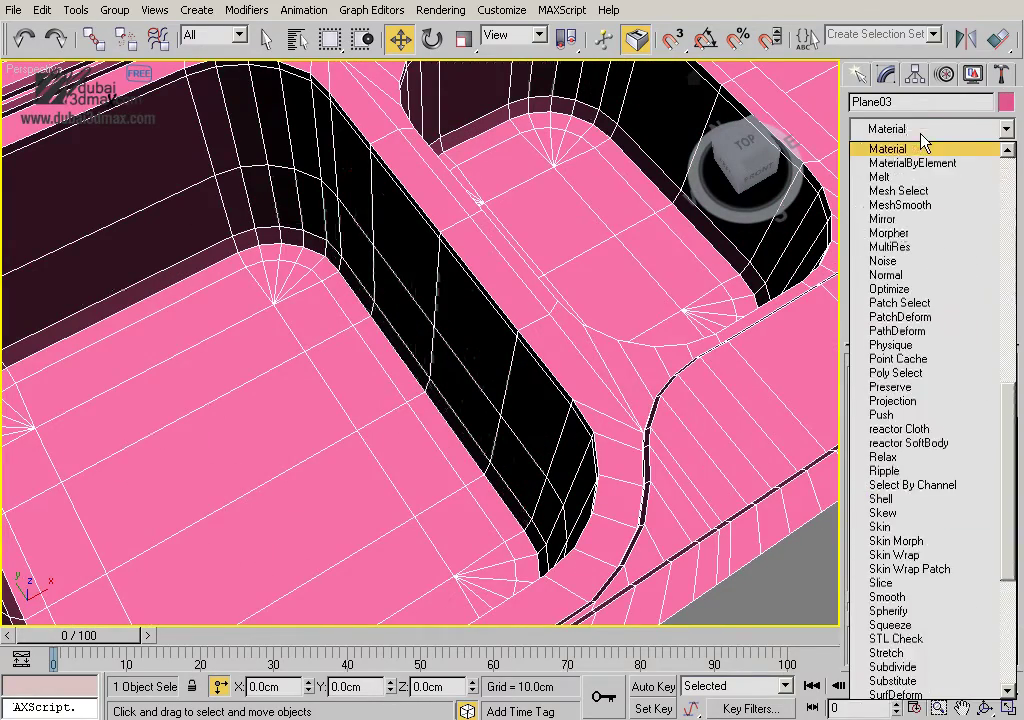
pyautogui.scroll(-1, 858, 142)
pyautogui.click(918, 178)
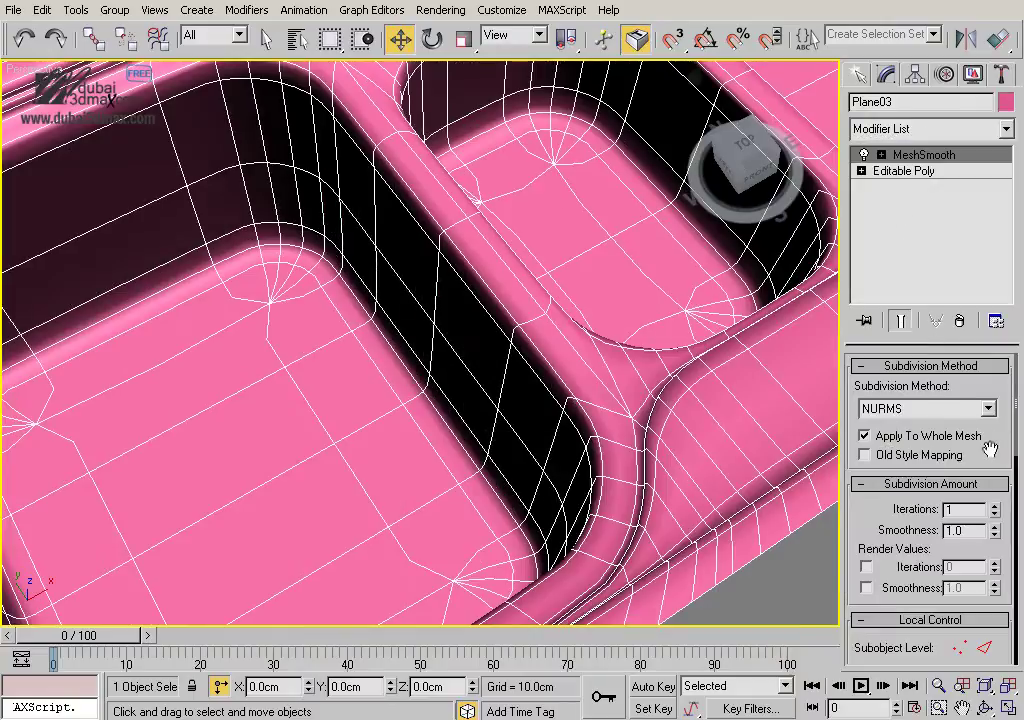
# Deselect the sink and zoom in to inspect the smoothed rim and basin
pyautogui.scroll(-2, 798, 537)
pyautogui.scroll(-2, 741, 482)
pyautogui.click(745, 491)
pyautogui.scroll(-2, 745, 557)
pyautogui.moveTo(706, 488)
pyautogui.keyDown('alt'); pyautogui.mouseDown(button='middle')
pyautogui.moveTo(638, 455)
pyautogui.moveTo(724, 486)
pyautogui.moveTo(727, 320)
pyautogui.moveTo(638, 368)
pyautogui.moveTo(619, 535)
pyautogui.moveTo(590, 492)
pyautogui.moveTo(576, 500)
pyautogui.moveTo(574, 530)
pyautogui.moveTo(544, 505)
pyautogui.moveTo(613, 437)
pyautogui.moveTo(612, 475)
pyautogui.mouseUp(button='middle'); pyautogui.keyUp('alt')
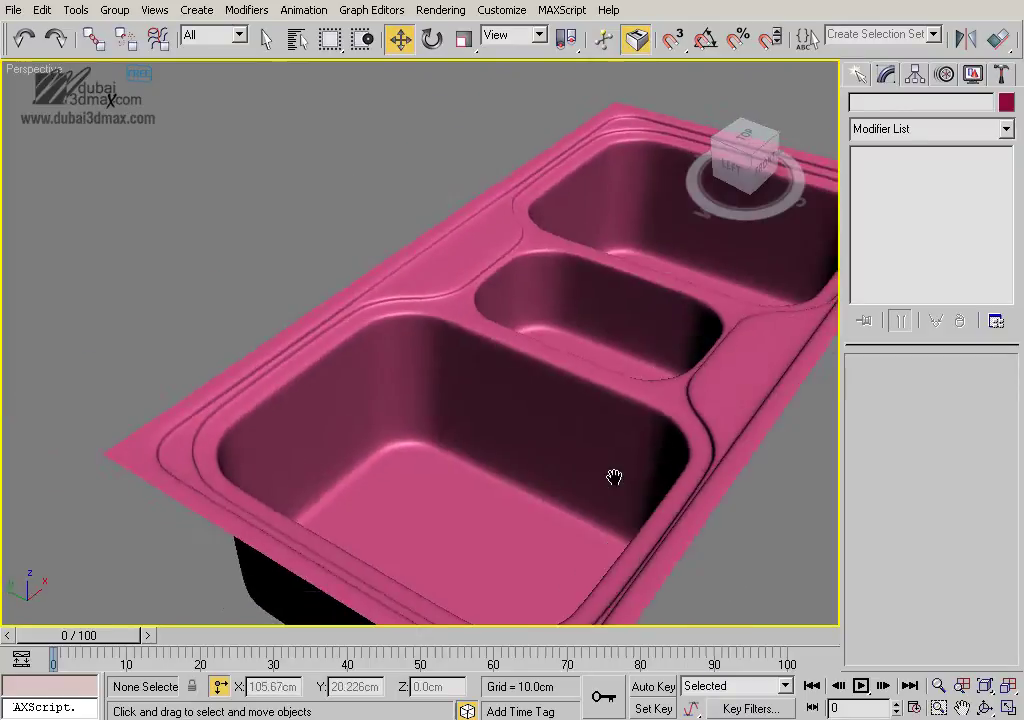
pyautogui.hotkey('alt', 'z')
pyautogui.moveTo(612, 475); pyautogui.dragTo(594, 427)
pyautogui.moveTo(594, 427)
pyautogui.keyDown('alt'); pyautogui.mouseDown(button='middle')
pyautogui.moveTo(581, 450)
pyautogui.moveTo(663, 456)
pyautogui.moveTo(802, 402)
pyautogui.moveTo(517, 393)
pyautogui.moveTo(595, 289)
pyautogui.mouseUp(button='middle'); pyautogui.keyUp('alt')
pyautogui.moveTo(430, 296)
pyautogui.keyDown('alt'); pyautogui.mouseDown(button='middle')
pyautogui.moveTo(500, 299)
pyautogui.moveTo(521, 336)
pyautogui.moveTo(594, 345)
pyautogui.moveTo(455, 307)
pyautogui.mouseUp(button='middle'); pyautogui.keyUp('alt')
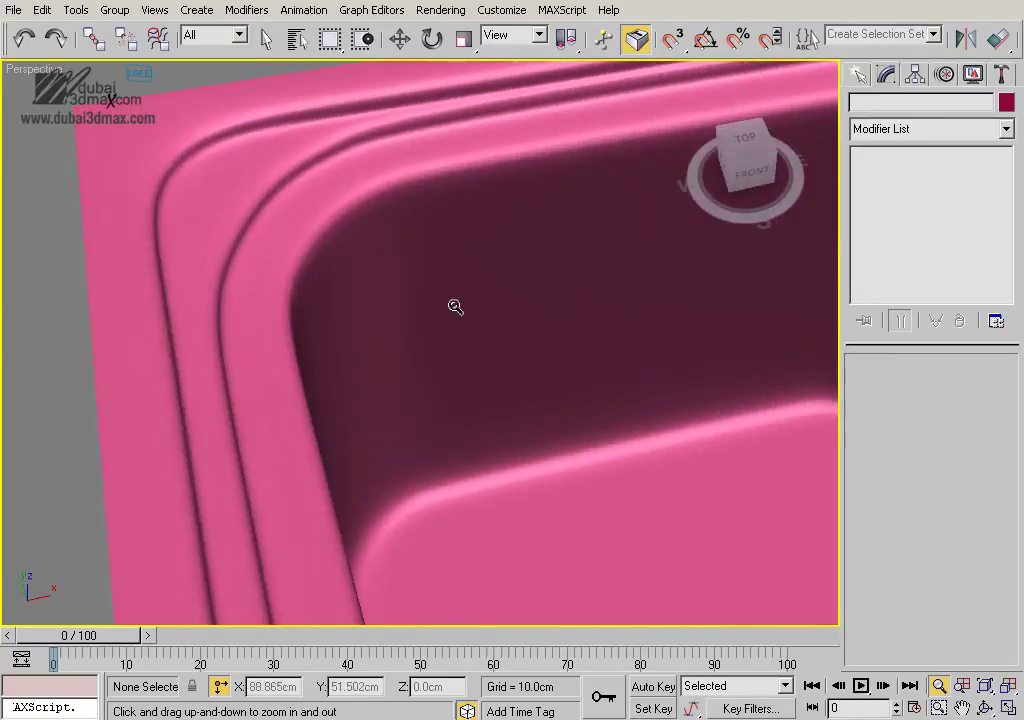
# At edge level, ring-select the basin's inner-corner edges and connect a loop slid toward the rim
pyautogui.click(432, 210)
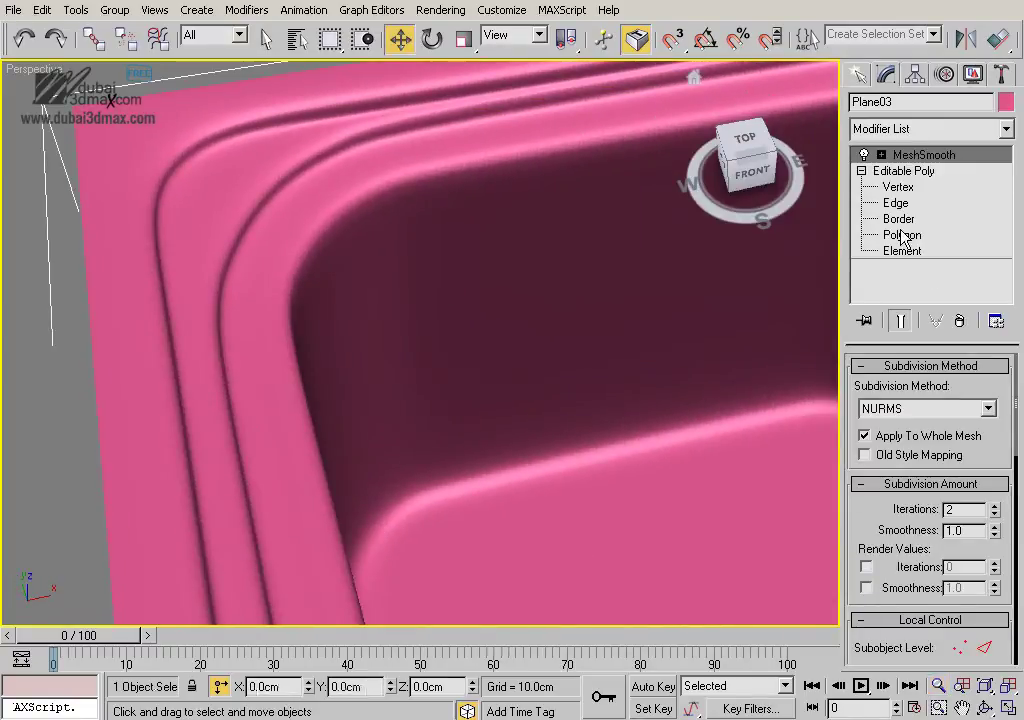
pyautogui.click(887, 202)
pyautogui.press('F4')
pyautogui.click(325, 260)
pyautogui.keyDown('alt'); pyautogui.moveTo(325, 260); pyautogui.dragTo(546, 366, button='middle'); pyautogui.keyUp('alt')
pyautogui.click(888, 496)
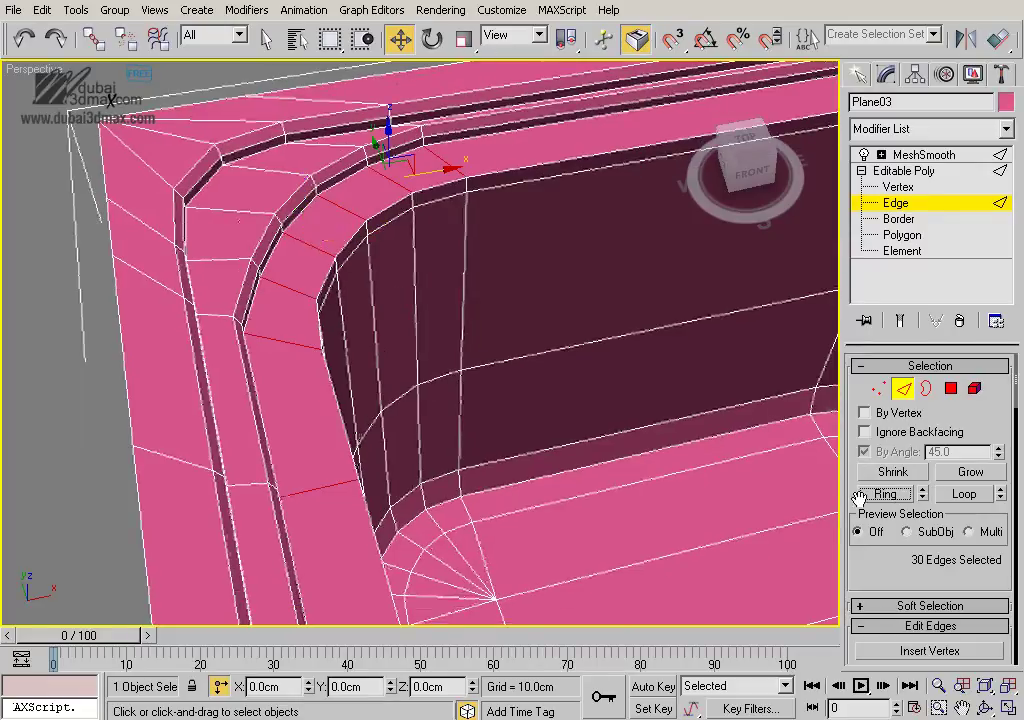
pyautogui.moveTo(923, 576); pyautogui.dragTo(923, 375)
pyautogui.click(996, 543)
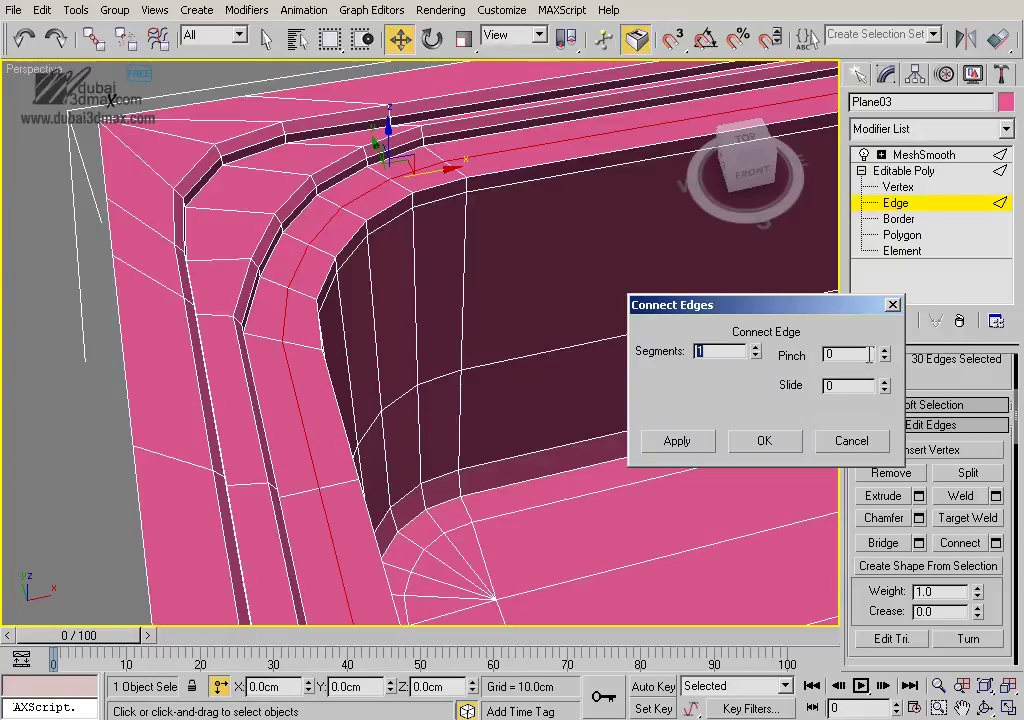
pyautogui.moveTo(885, 386); pyautogui.dragTo(884, 348)
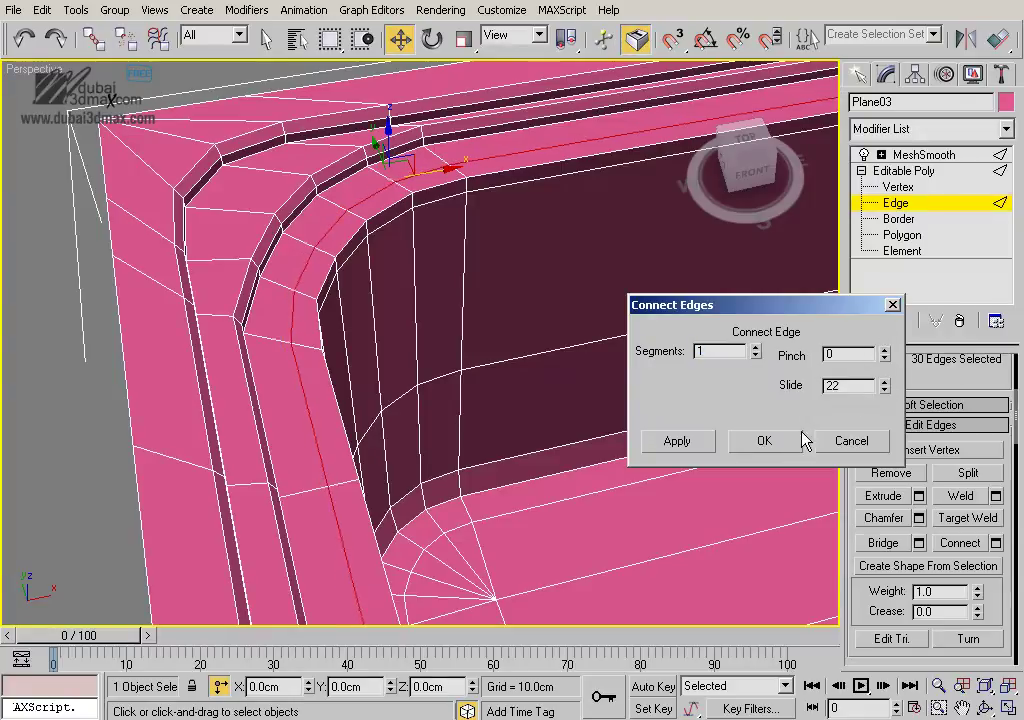
pyautogui.click(764, 440)
# Ring-select the rim edges starting at the basin's upper-left corner
pyautogui.scroll(-5, 701, 355)
pyautogui.keyDown('alt'); pyautogui.moveTo(701, 347); pyautogui.dragTo(600, 380, button='middle'); pyautogui.keyUp('alt')
pyautogui.scroll(3, 537, 349)
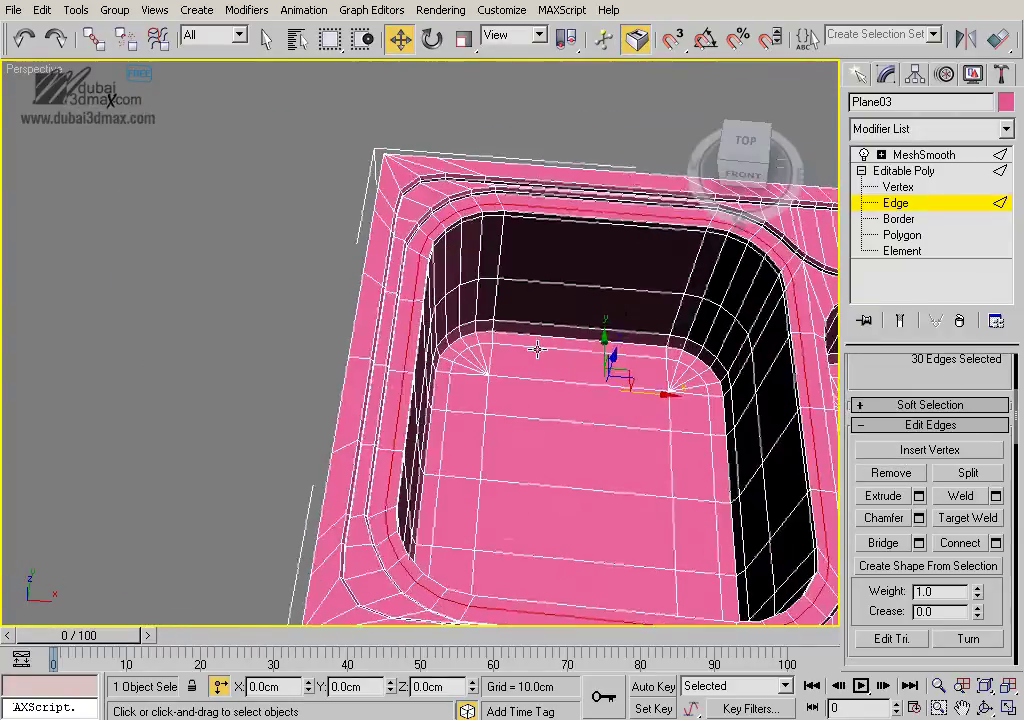
pyautogui.moveTo(537, 349); pyautogui.dragTo(525, 360, button='middle')
pyautogui.click(434, 254)
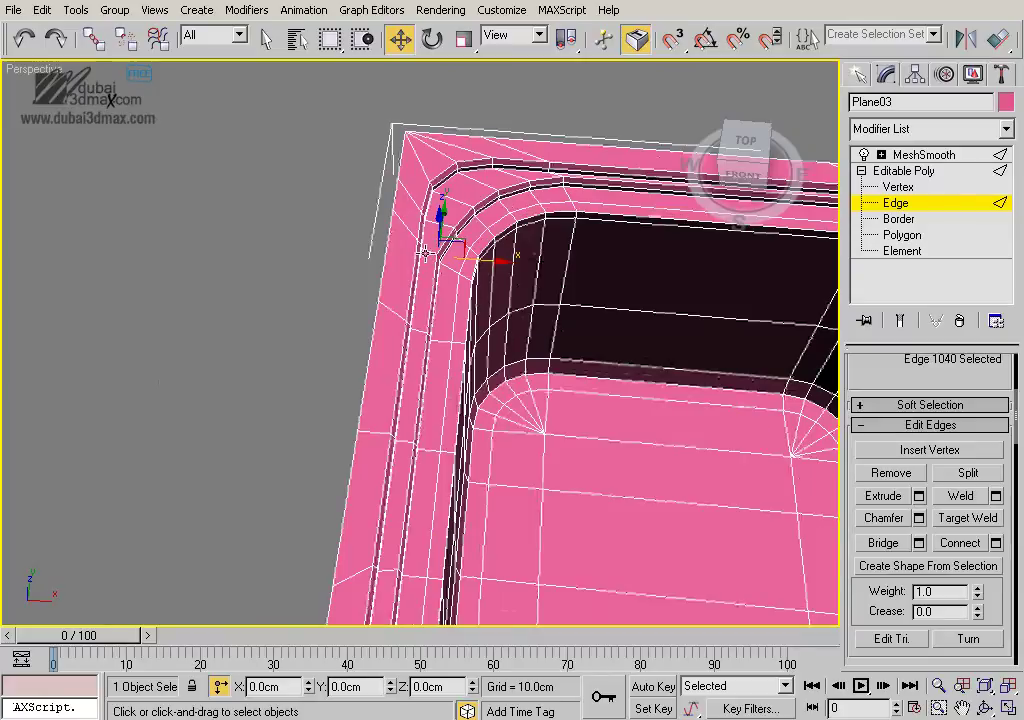
pyautogui.scroll(3, 893, 428)
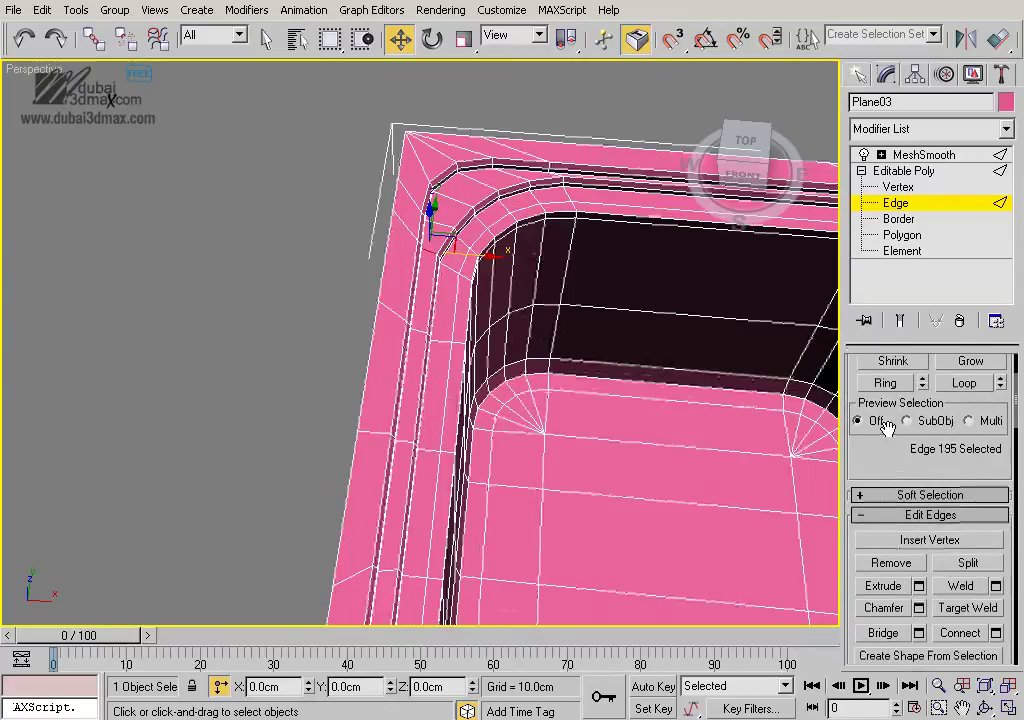
pyautogui.click(885, 384)
pyautogui.scroll(-6, 710, 426)
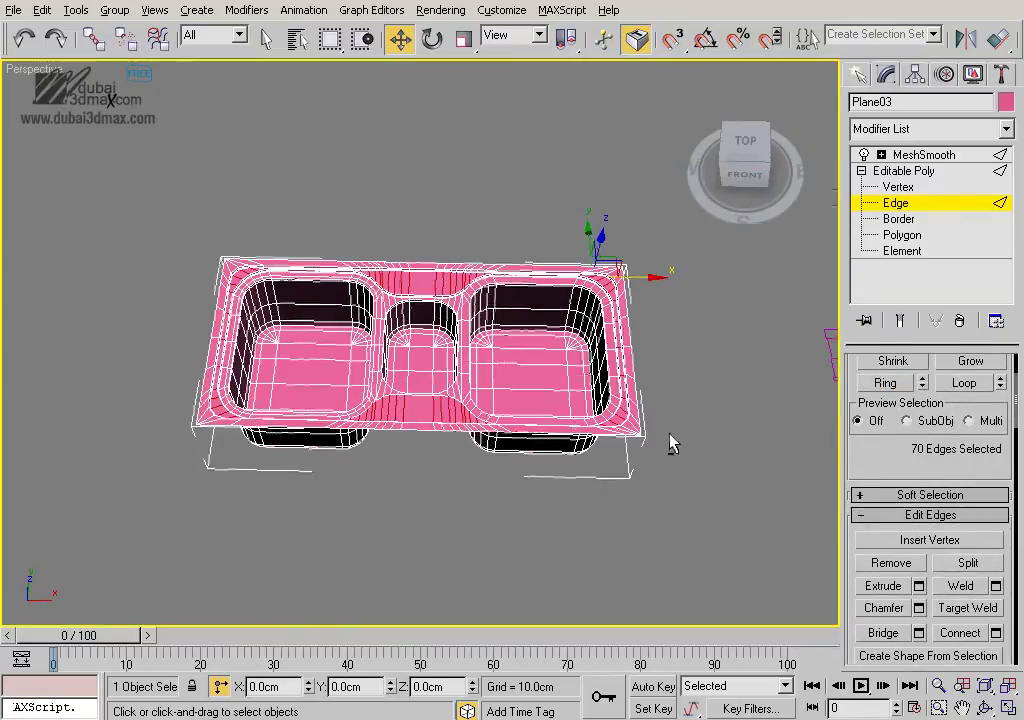
pyautogui.keyDown('alt'); pyautogui.moveTo(670, 443); pyautogui.dragTo(567, 440, button='middle'); pyautogui.keyUp('alt')
pyautogui.scroll(4, 567, 420)
pyautogui.scroll(3, 514, 407)
pyautogui.scroll(1, 514, 407)
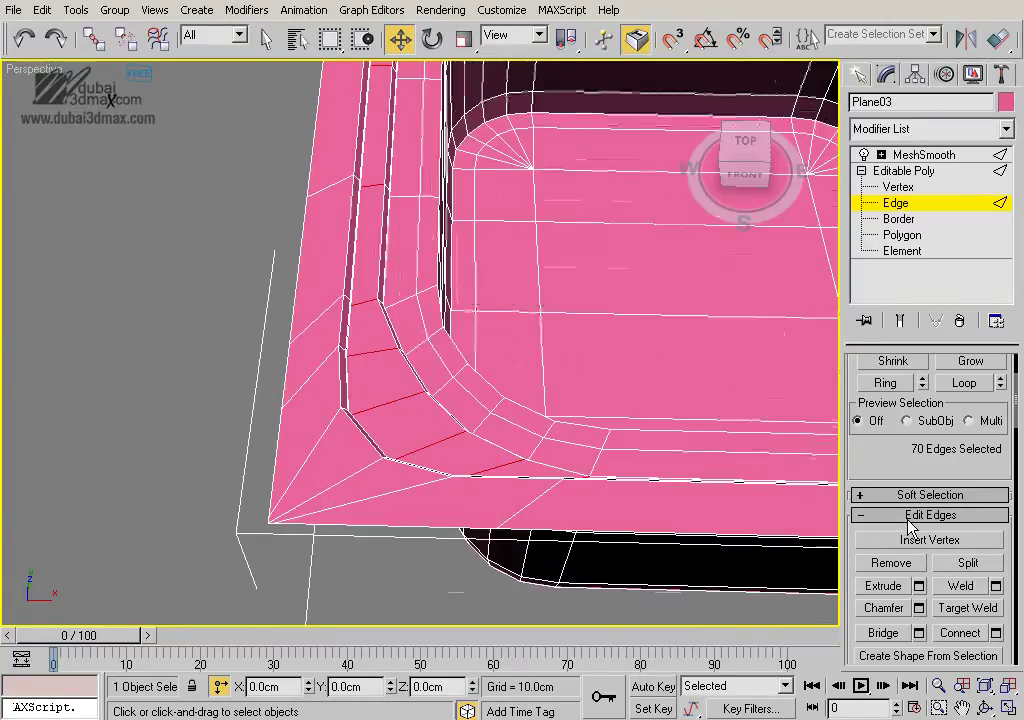
pyautogui.moveTo(945, 450); pyautogui.dragTo(940, 464)
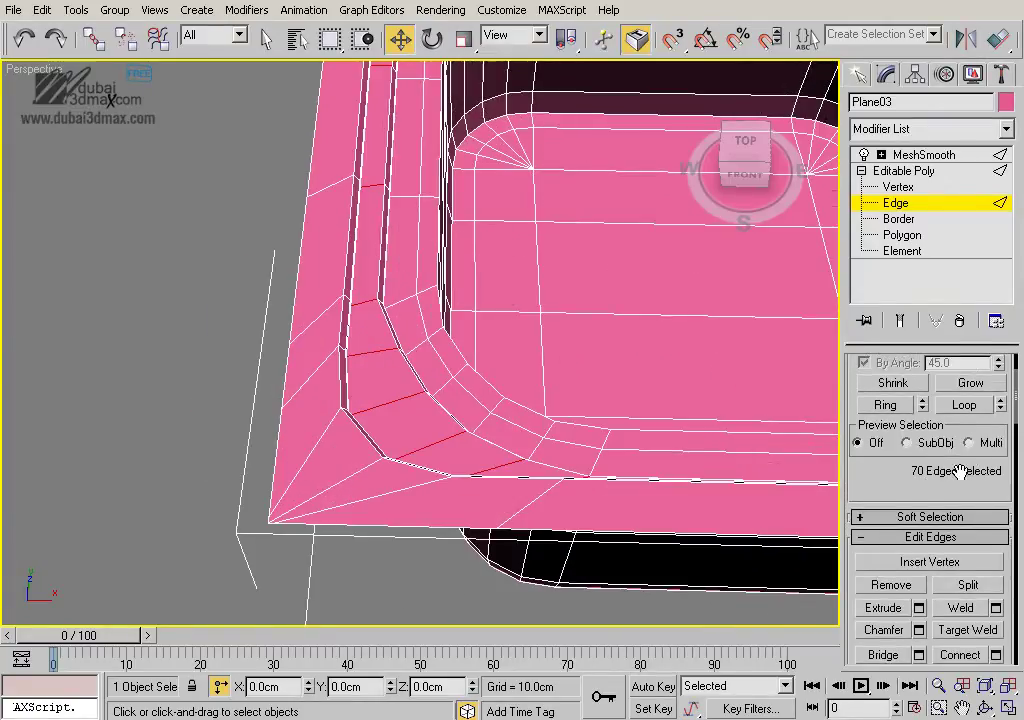
pyautogui.scroll(-4, 997, 537)
# Connect the rim ring with 2 segments pinched 36 close together
pyautogui.click(995, 536)
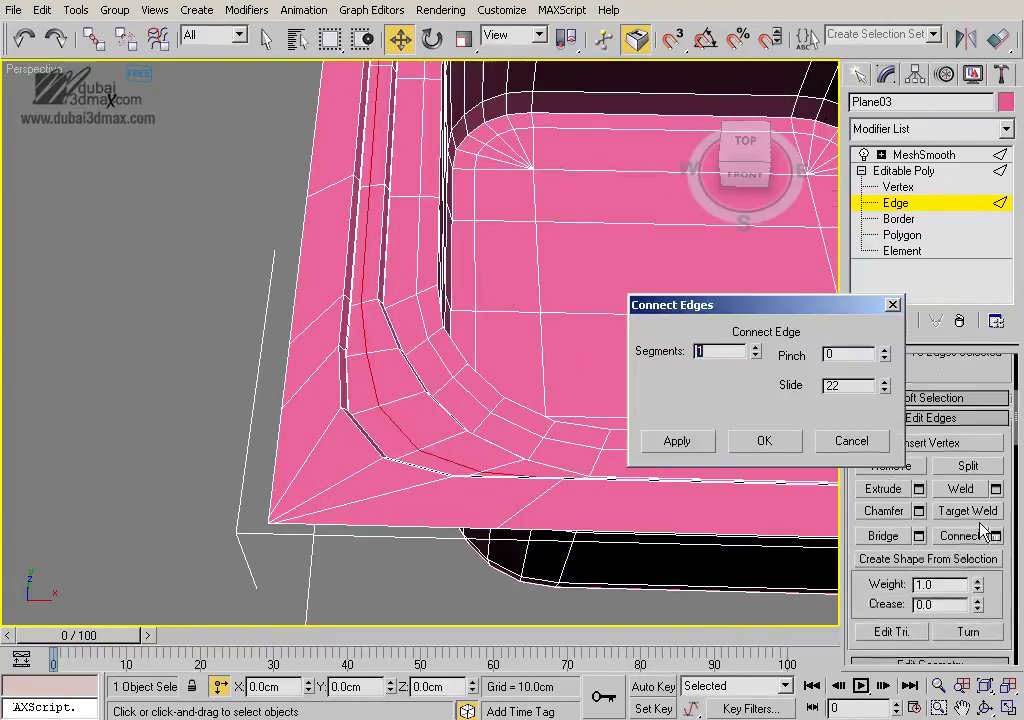
pyautogui.click(754, 346)
pyautogui.rightClick(884, 388)
pyautogui.moveTo(885, 353); pyautogui.dragTo(886, 266)
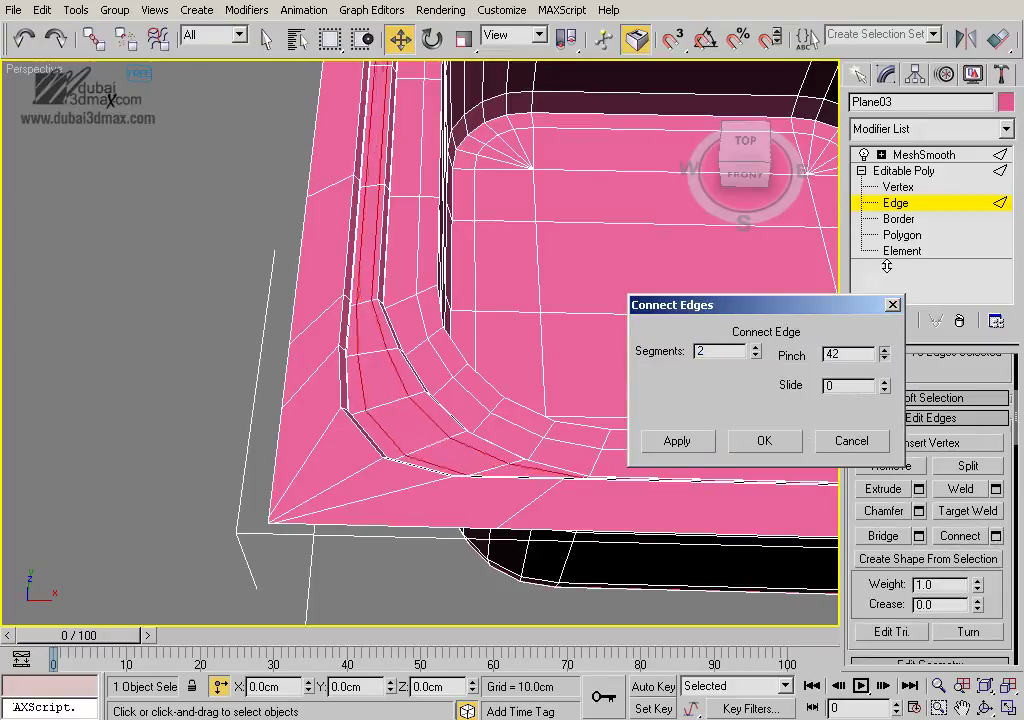
pyautogui.click(764, 441)
# Ring-select the outer lip edges and add the same two pinched loops
pyautogui.click(305, 470)
pyautogui.scroll(2, 900, 450)
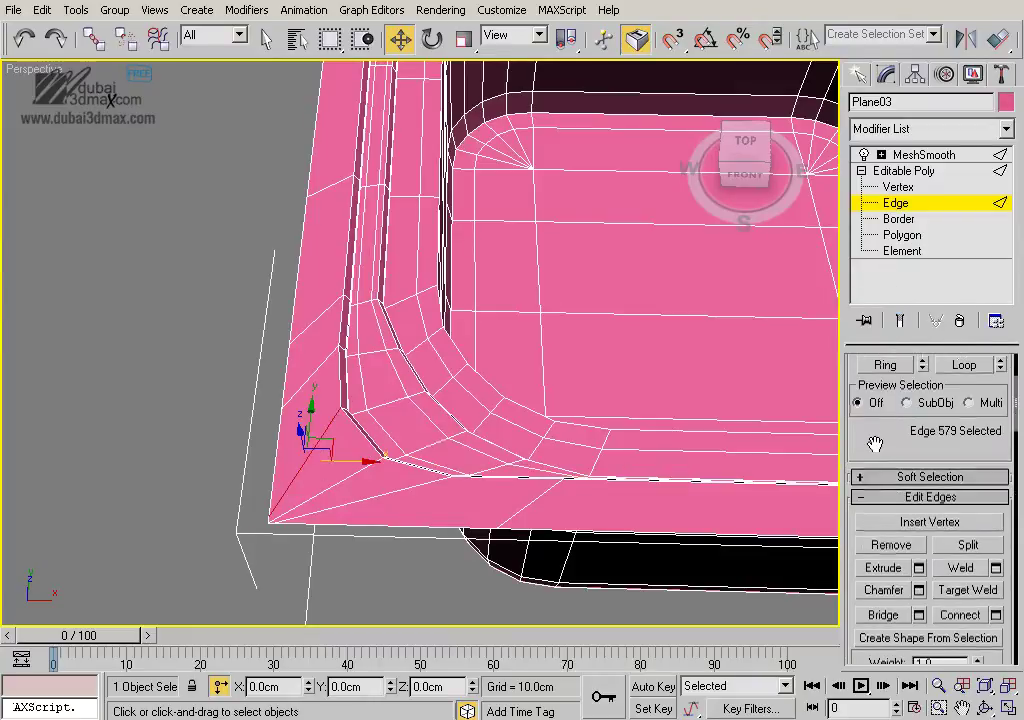
pyautogui.click(886, 366)
pyautogui.scroll(-3, 882, 360)
pyautogui.click(996, 518)
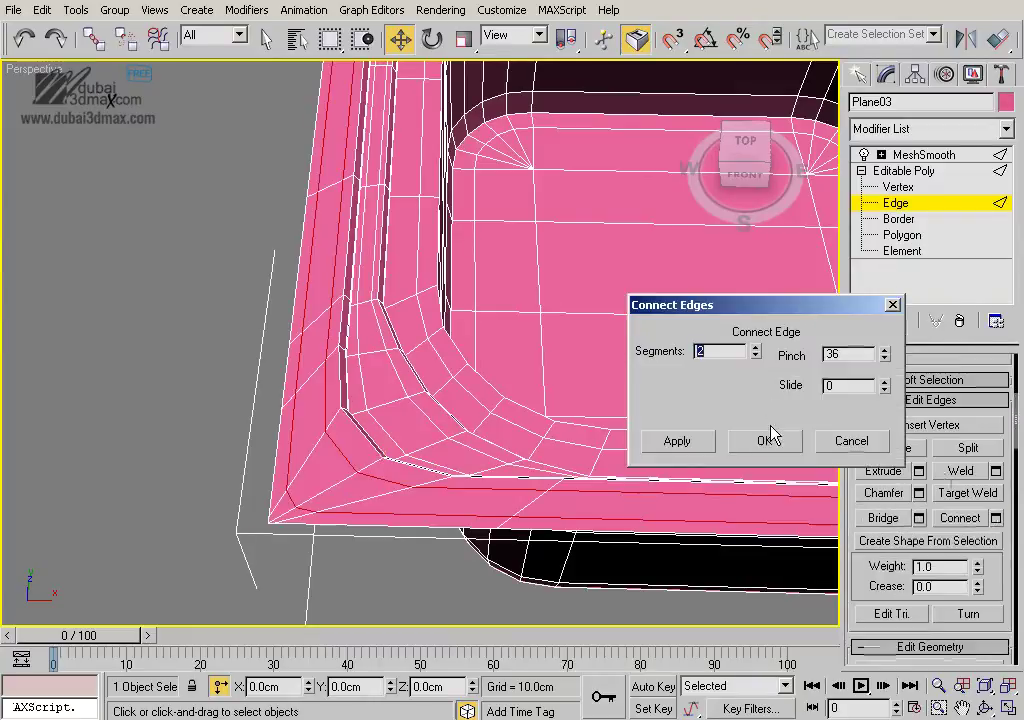
pyautogui.click(766, 440)
pyautogui.moveTo(747, 430)
pyautogui.mouseDown(button='middle')
pyautogui.moveTo(482, 446)
pyautogui.moveTo(629, 402)
pyautogui.moveTo(510, 428)
pyautogui.mouseUp(button='middle')
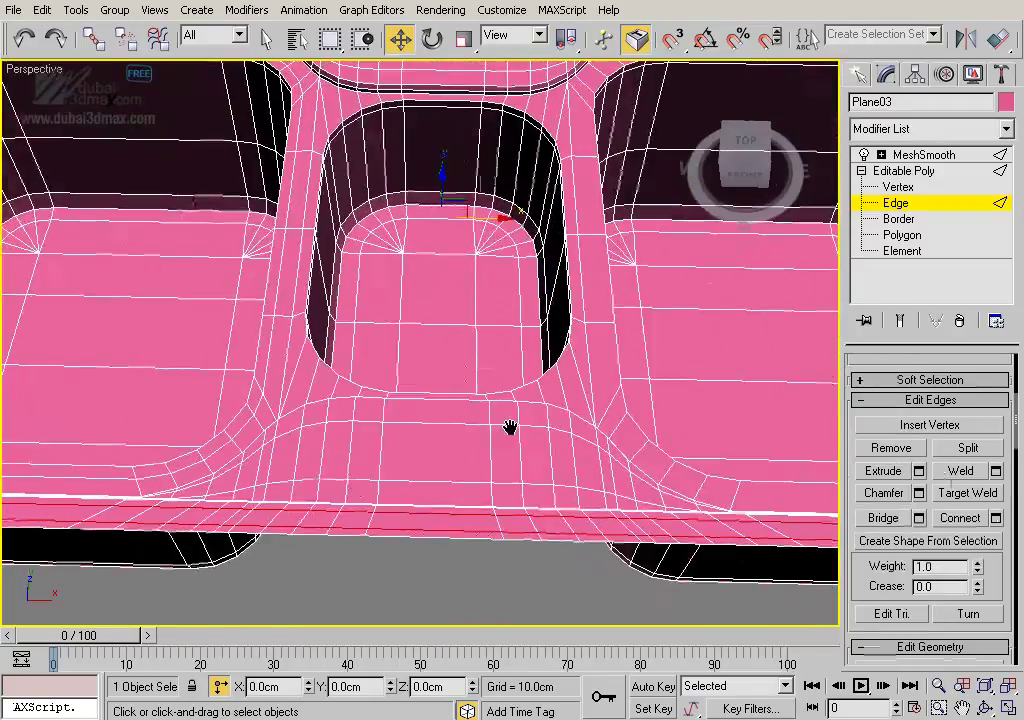
# Connect the divider's edge ring with a single loop slid toward the divider
pyautogui.scroll(3, 505, 420)
pyautogui.scroll(2, 495, 405)
pyautogui.scroll(1, 872, 372)
pyautogui.scroll(5, 872, 372)
pyautogui.scroll(5, 875, 380)
pyautogui.click(884, 433)
pyautogui.scroll(-10, 885, 381)
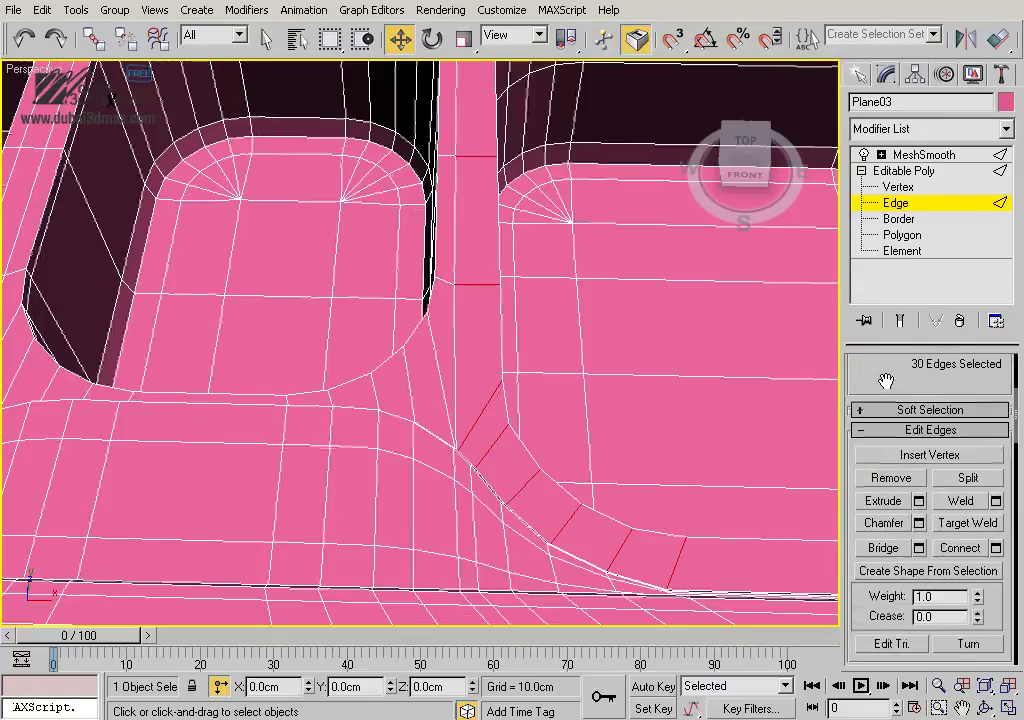
pyautogui.click(995, 547)
pyautogui.click(755, 356)
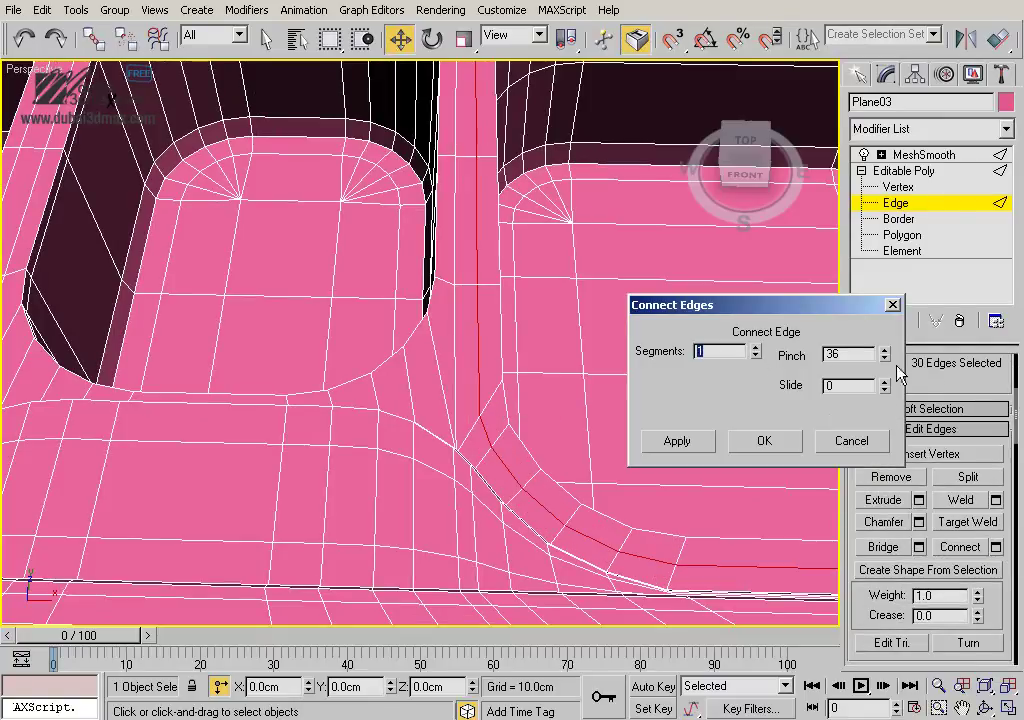
pyautogui.moveTo(884, 390)
pyautogui.mouseDown()
pyautogui.moveTo(884, 432)
pyautogui.moveTo(885, 413)
pyautogui.mouseUp()
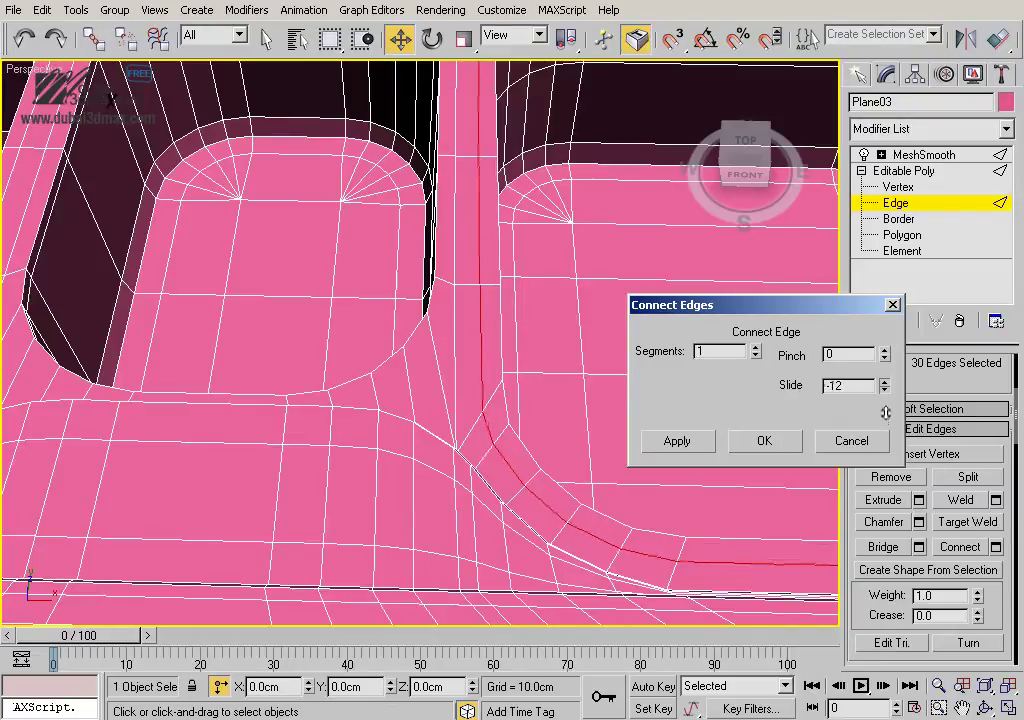
pyautogui.moveTo(503, 359)
pyautogui.keyDown('alt'); pyautogui.mouseDown(button='middle')
pyautogui.moveTo(405, 347)
pyautogui.moveTo(530, 389)
pyautogui.mouseUp(button='middle'); pyautogui.keyUp('alt')
pyautogui.click(764, 440)
# Ring-select the middle bowl's rim edges and add one loop near its top edge
pyautogui.click(517, 373)
pyautogui.click(515, 345)
pyautogui.moveTo(857, 381)
pyautogui.mouseDown()
pyautogui.moveTo(862, 498)
pyautogui.moveTo(905, 355)
pyautogui.mouseUp()
pyautogui.click(886, 422)
pyautogui.click(995, 537)
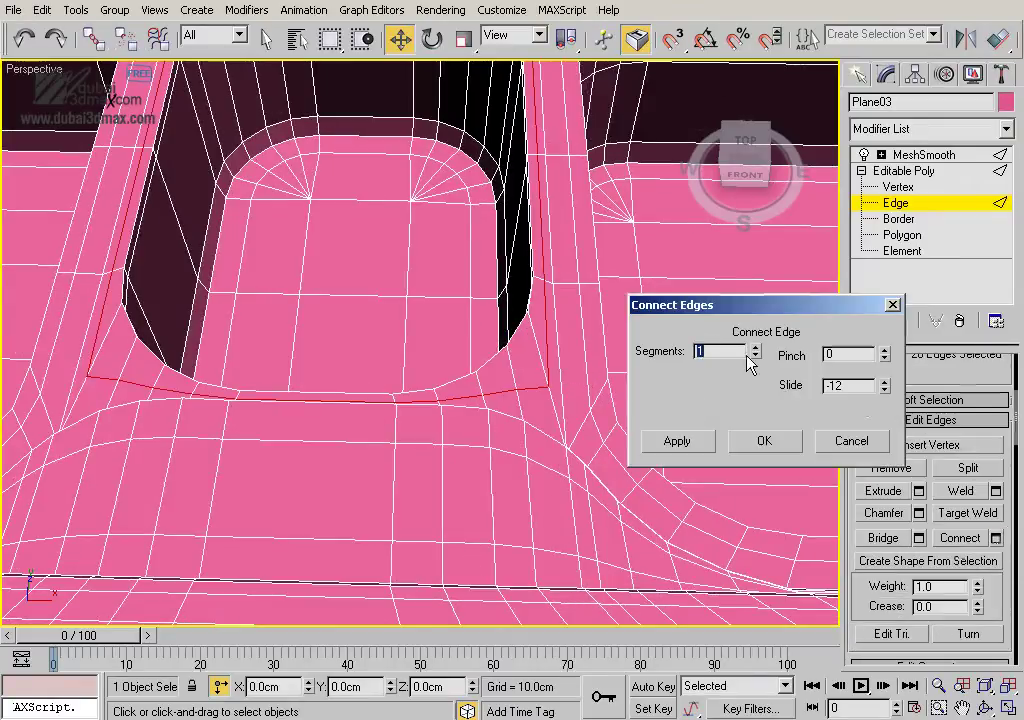
pyautogui.rightClick(885, 390)
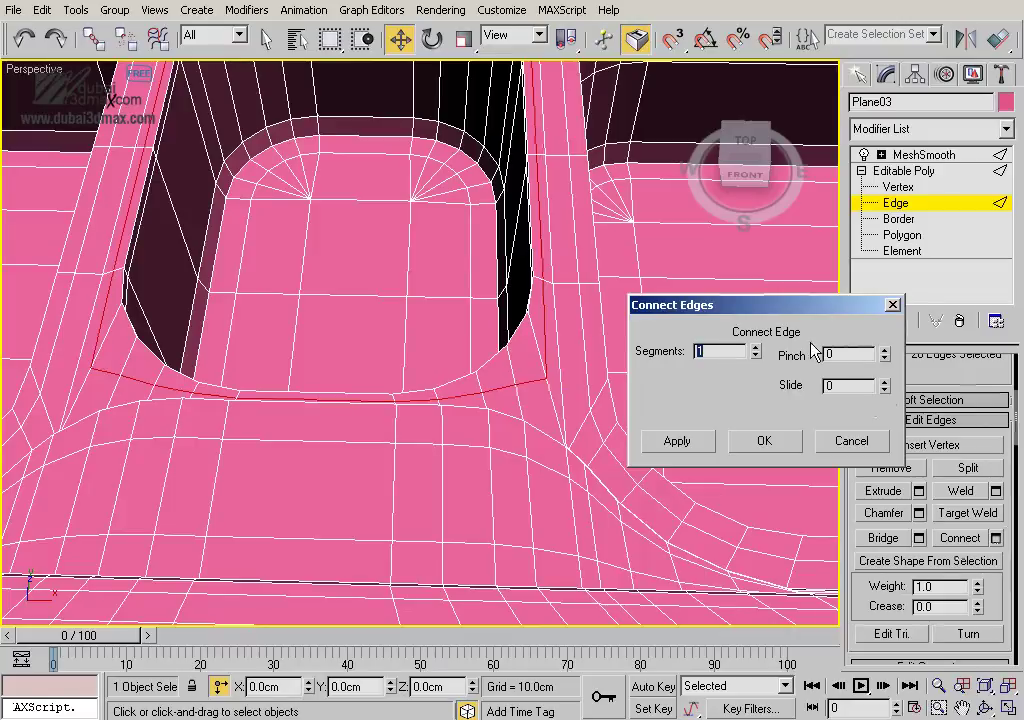
pyautogui.moveTo(887, 388); pyautogui.dragTo(886, 221)
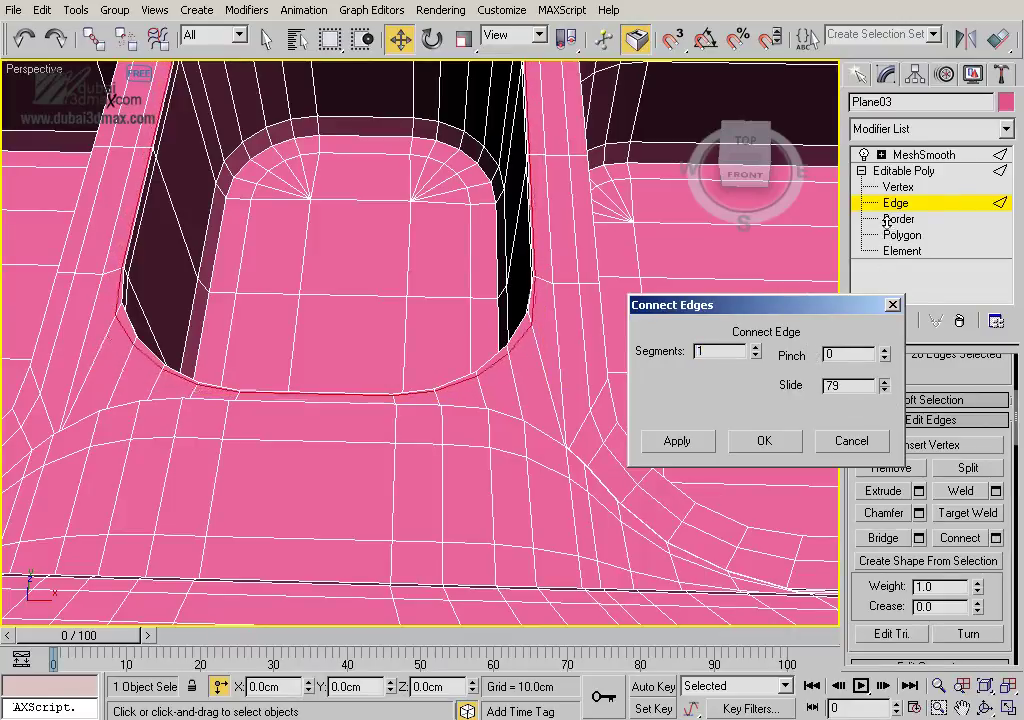
pyautogui.click(763, 441)
# Exit edge level, inspect the smoothed sink without wireframe, then reselect it
pyautogui.click(905, 170)
pyautogui.press('z')
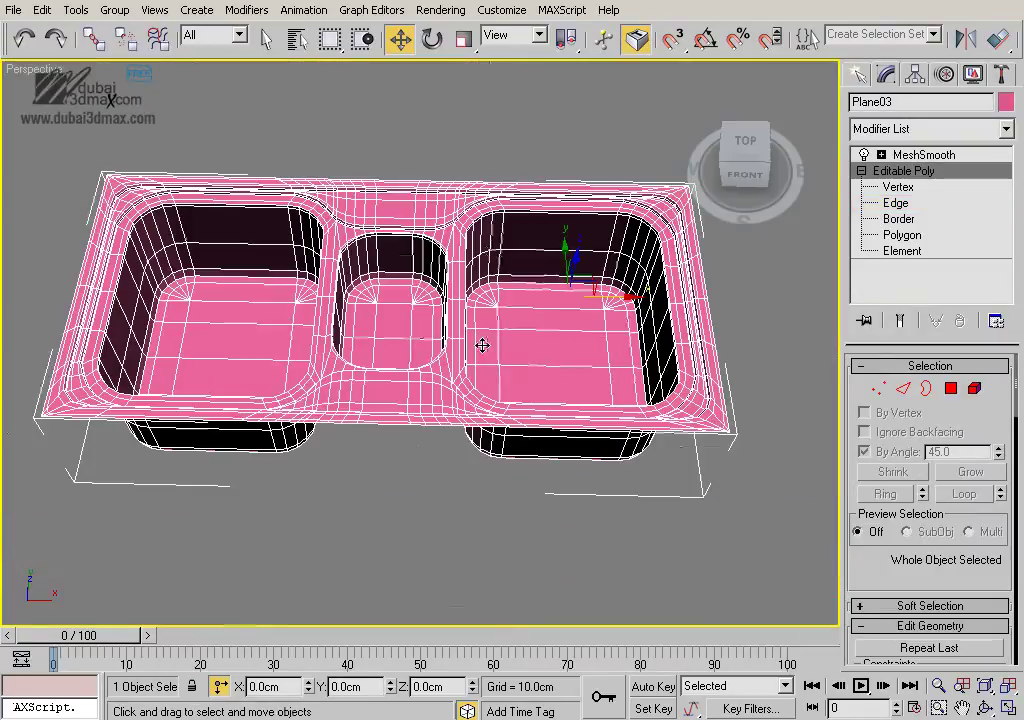
pyautogui.click(438, 459)
pyautogui.moveTo(438, 459)
pyautogui.keyDown('alt'); pyautogui.mouseDown(button='middle')
pyautogui.moveTo(485, 420)
pyautogui.moveTo(469, 359)
pyautogui.moveTo(503, 331)
pyautogui.moveTo(557, 306)
pyautogui.moveTo(528, 350)
pyautogui.moveTo(615, 318)
pyautogui.moveTo(551, 334)
pyautogui.moveTo(544, 355)
pyautogui.moveTo(539, 320)
pyautogui.mouseUp(button='middle'); pyautogui.keyUp('alt')
pyautogui.scroll(5, 426, 415)
pyautogui.press('F4')
pyautogui.hotkey('alt', 'z')
pyautogui.scroll(-5, 544, 355)
pyautogui.scroll(5, 539, 320)
pyautogui.moveTo(461, 287)
pyautogui.keyDown('alt'); pyautogui.mouseDown(button='middle')
pyautogui.moveTo(505, 398)
pyautogui.moveTo(414, 366)
pyautogui.moveTo(320, 285)
pyautogui.moveTo(425, 352)
pyautogui.moveTo(448, 331)
pyautogui.moveTo(411, 400)
pyautogui.moveTo(549, 217)
pyautogui.moveTo(487, 373)
pyautogui.moveTo(523, 338)
pyautogui.moveTo(495, 348)
pyautogui.moveTo(478, 331)
pyautogui.mouseUp(button='middle'); pyautogui.keyUp('alt')
pyautogui.click(448, 331)
# Enter Vertex mode in the Front view and nudge the selected bottom vertices slightly down
pyautogui.click(898, 187)
pyautogui.moveTo(620, 300)
pyautogui.mouseDown(button='middle')
pyautogui.moveTo(577, 330)
pyautogui.moveTo(446, 338)
pyautogui.moveTo(469, 347)
pyautogui.moveTo(434, 313)
pyautogui.moveTo(505, 201)
pyautogui.moveTo(439, 270)
pyautogui.moveTo(387, 160)
pyautogui.mouseUp(button='middle')
pyautogui.press('f')
pyautogui.scroll(-3, 450, 231)
pyautogui.scroll(5, 453, 252)
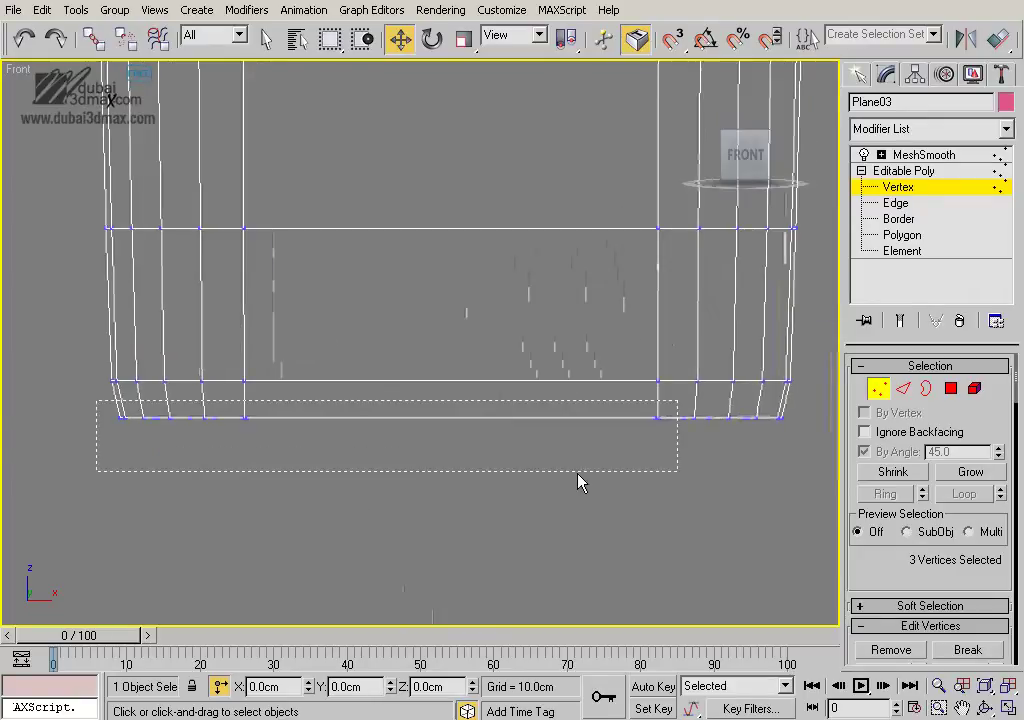
pyautogui.moveTo(460, 383); pyautogui.dragTo(450, 389)
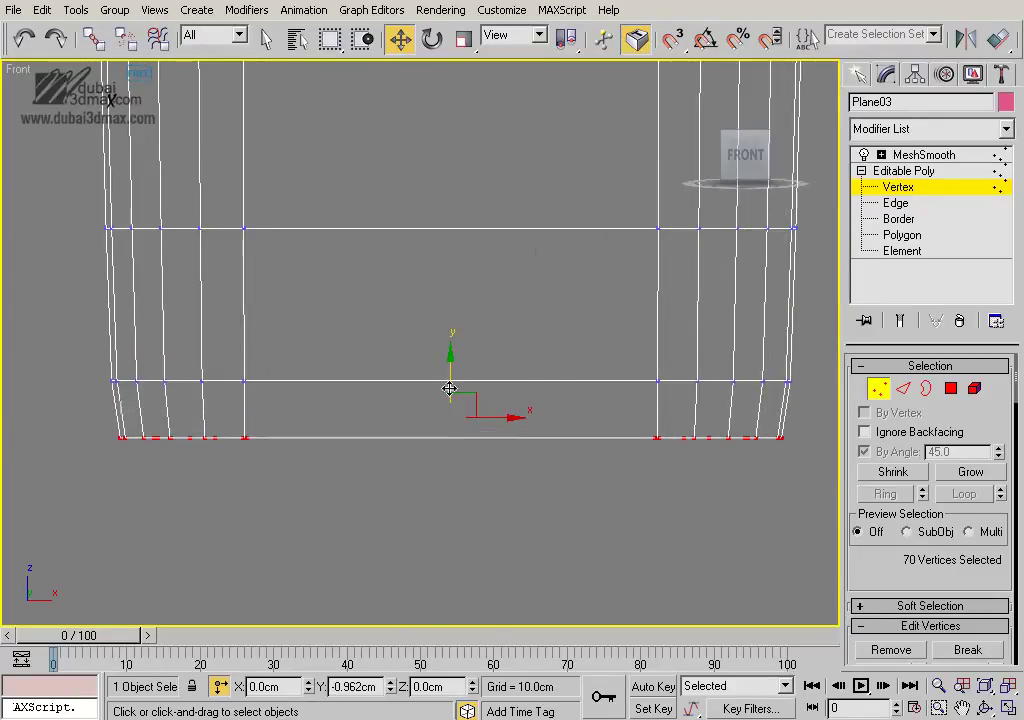
pyautogui.scroll(-3, 446, 384)
pyautogui.scroll(2, 428, 410)
pyautogui.scroll(2, 428, 410)
# Box-select the middle bowl's bottom vertices and nudge them slightly down
pyautogui.moveTo(512, 322); pyautogui.dragTo(276, 333)
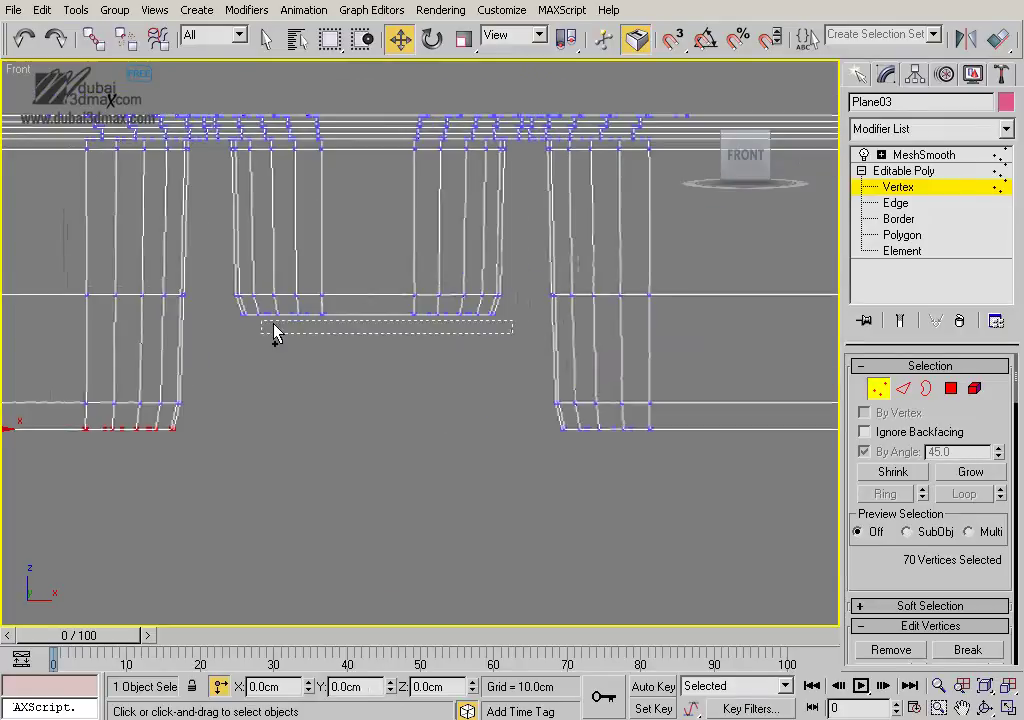
pyautogui.moveTo(590, 390); pyautogui.dragTo(214, 421, button='middle')
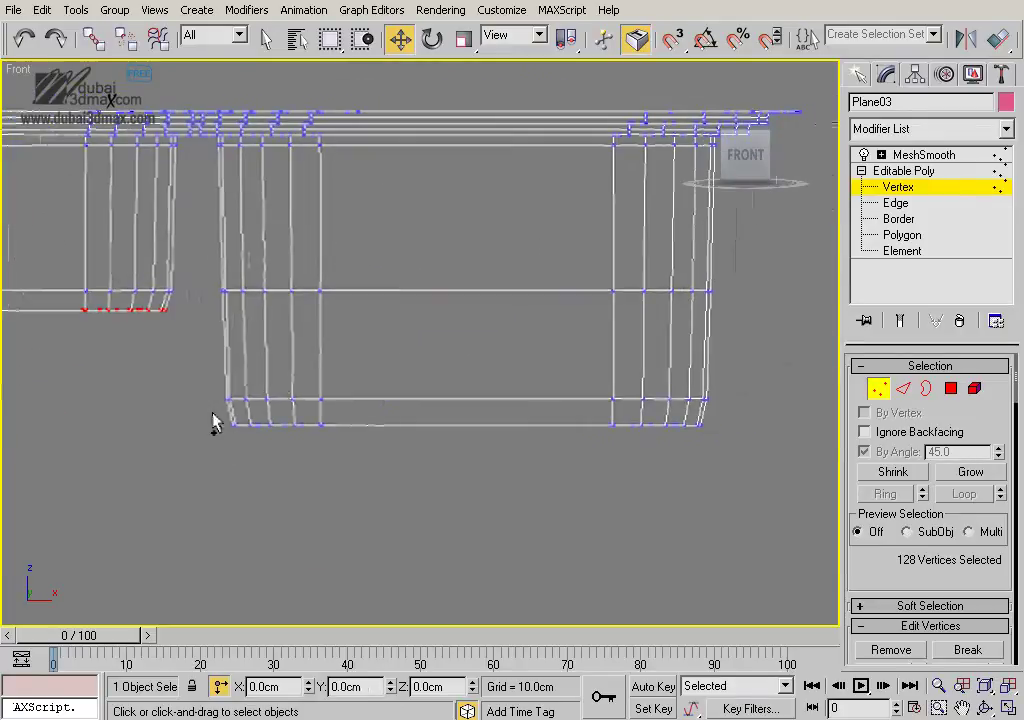
pyautogui.moveTo(313, 463)
pyautogui.mouseDown(button='middle')
pyautogui.moveTo(393, 361)
pyautogui.moveTo(514, 338)
pyautogui.mouseUp(button='middle')
pyautogui.moveTo(514, 334); pyautogui.dragTo(515, 338)
pyautogui.moveTo(515, 338); pyautogui.dragTo(611, 340, button='middle')
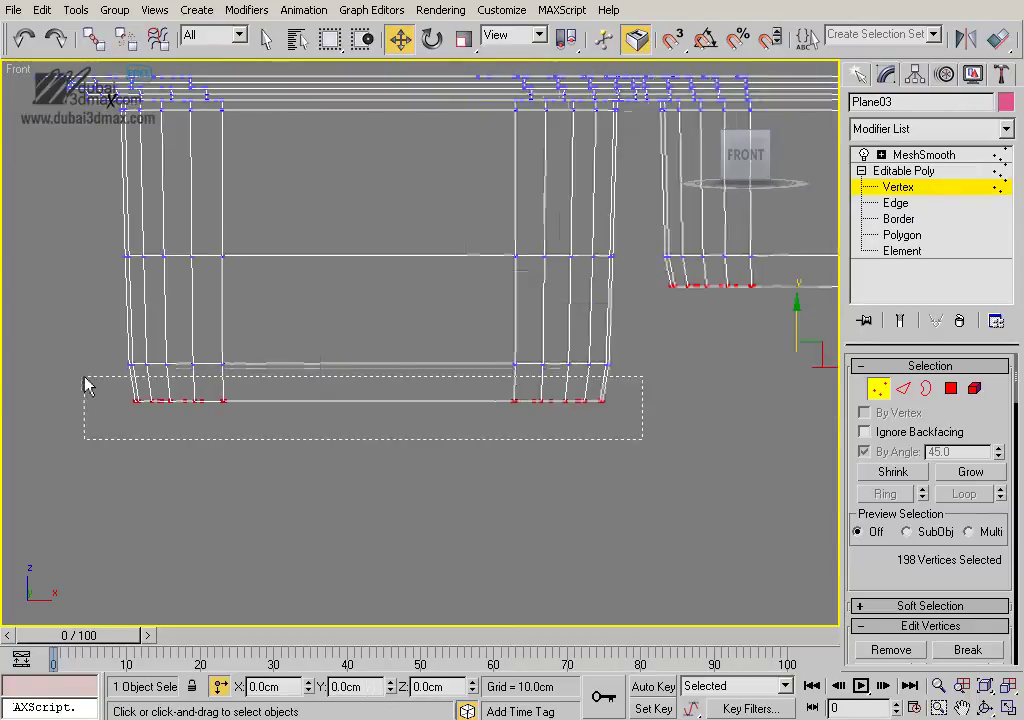
# Scale the left bowl's bottom vertices inward to 90%
pyautogui.moveTo(85, 385); pyautogui.dragTo(85, 383)
pyautogui.rightClick(450, 327)
pyautogui.click(453, 366)
pyautogui.moveTo(403, 375); pyautogui.dragTo(384, 379)
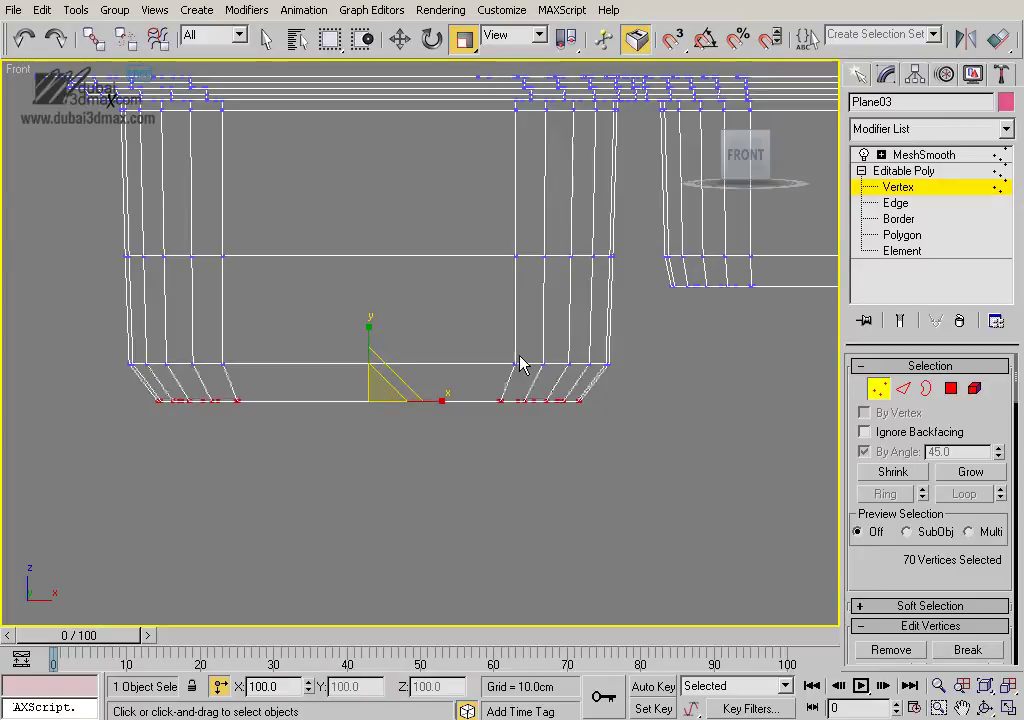
# Taper the middle bowl's bottom vertices inward to 93%
pyautogui.moveTo(520, 363); pyautogui.dragTo(160, 398, button='middle')
pyautogui.moveTo(595, 360); pyautogui.dragTo(595, 358)
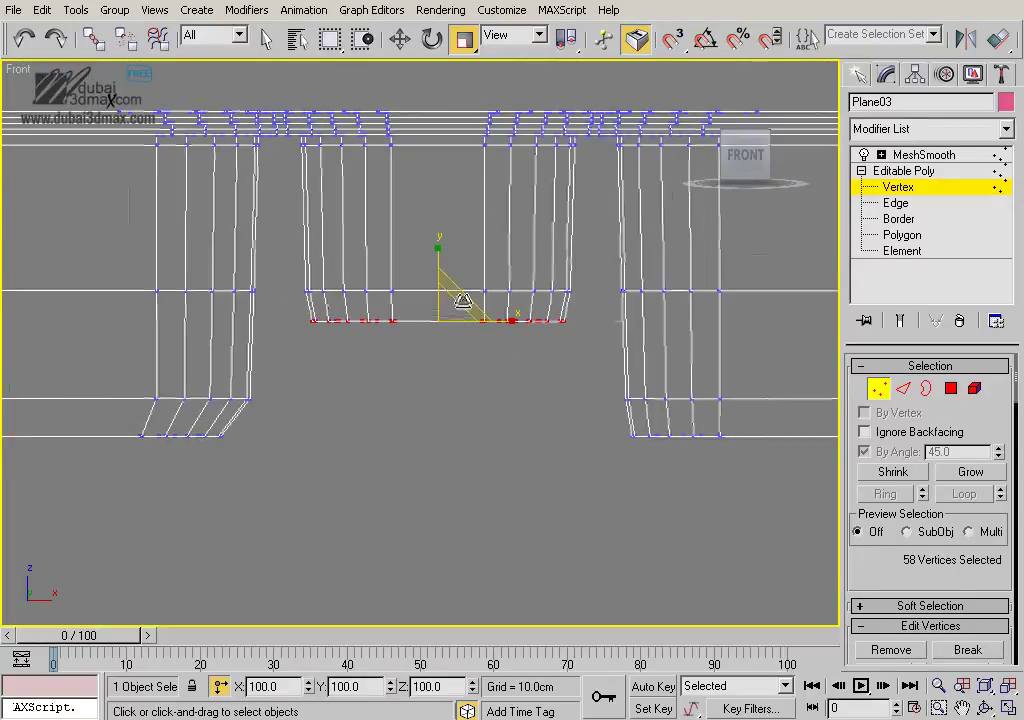
pyautogui.moveTo(462, 301)
pyautogui.mouseDown(button='middle')
pyautogui.moveTo(491, 393)
pyautogui.moveTo(327, 410)
pyautogui.mouseUp(button='middle')
pyautogui.scroll(3, 491, 393)
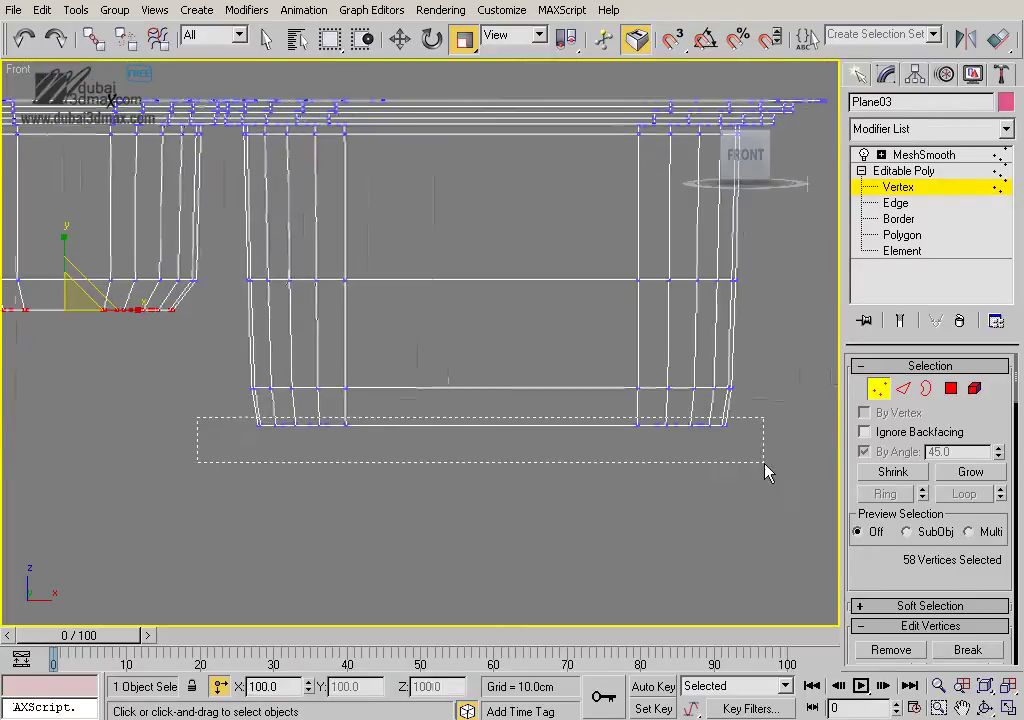
pyautogui.moveTo(512, 398); pyautogui.dragTo(506, 401)
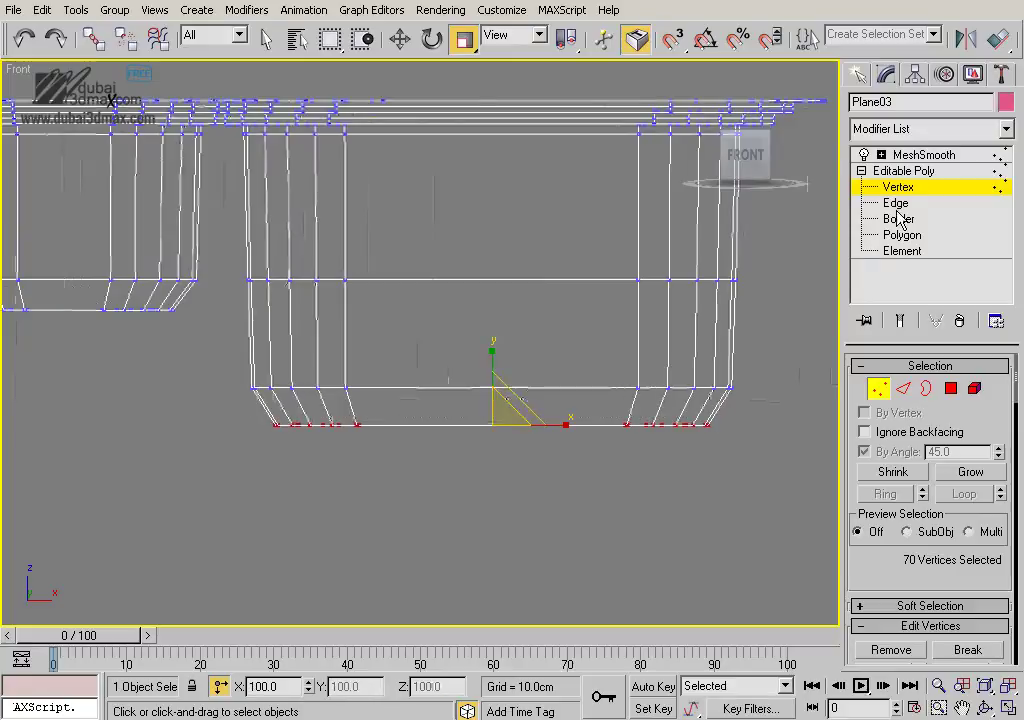
# Leave vertex editing to check the tapered shape, then reselect the sink for editing
pyautogui.click(904, 171)
pyautogui.click(622, 516)
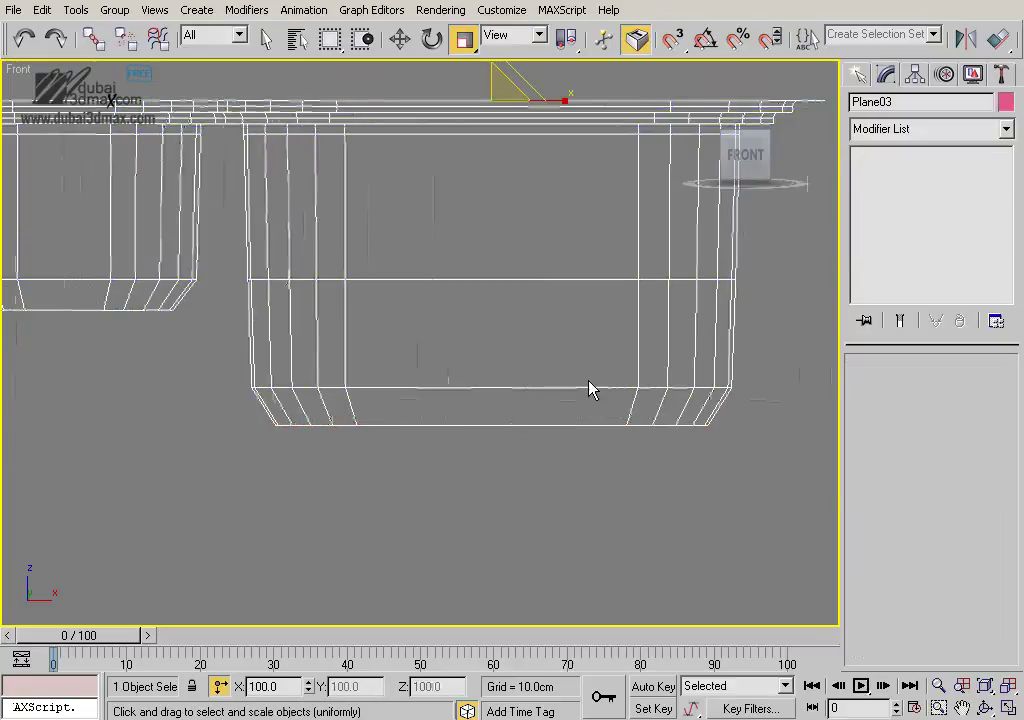
pyautogui.click(540, 341)
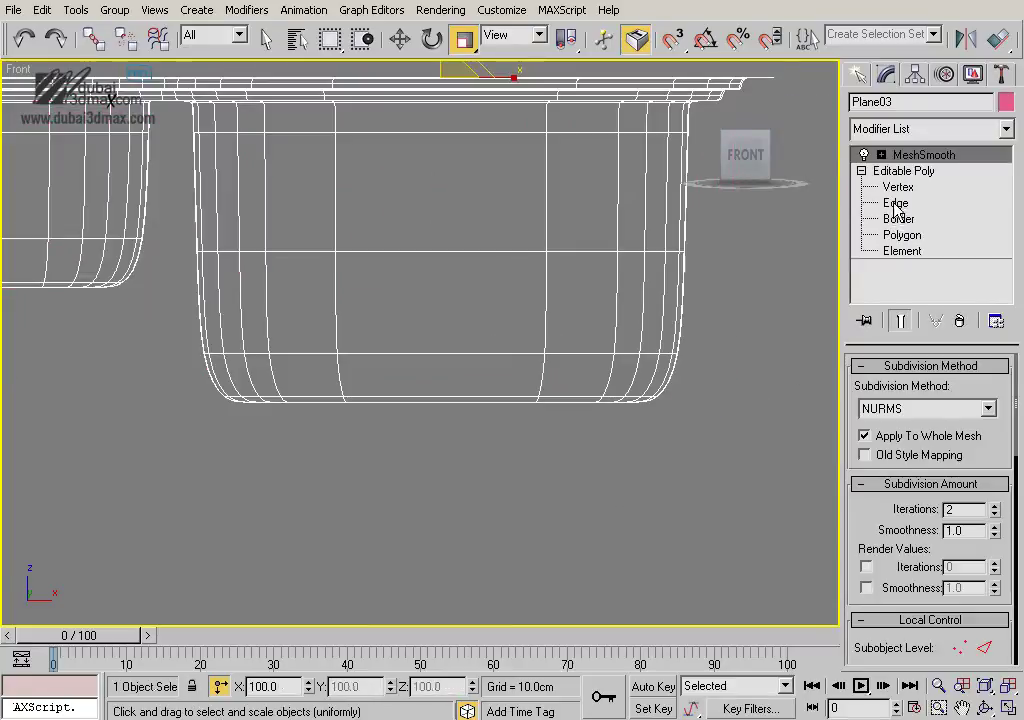
pyautogui.click(896, 203)
pyautogui.moveTo(281, 372); pyautogui.dragTo(640, 397, button='middle')
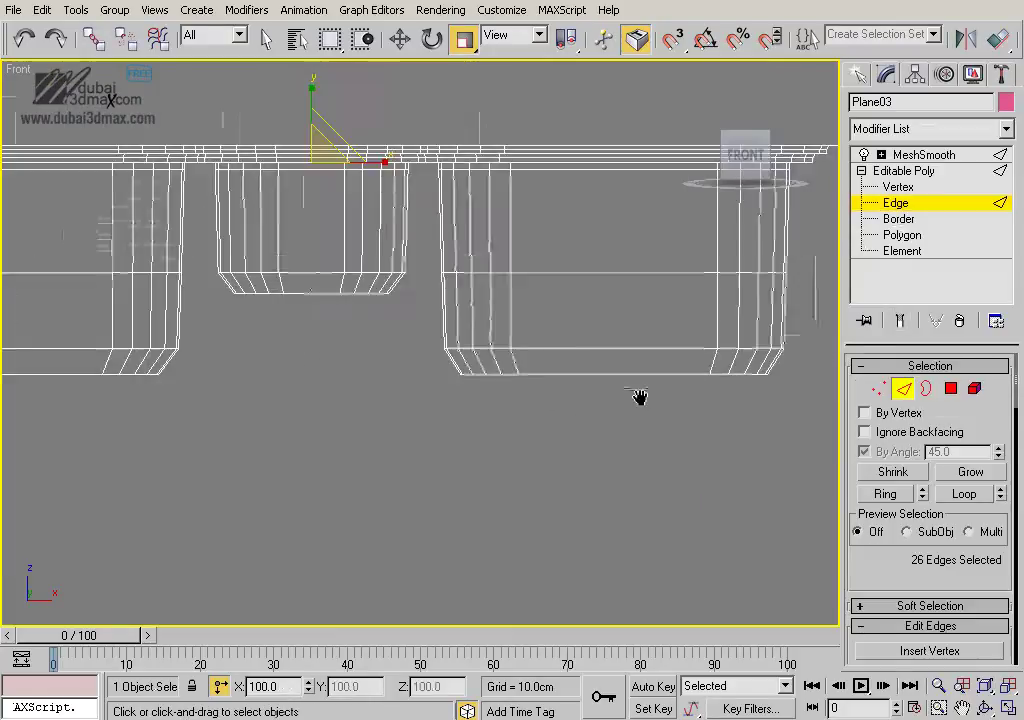
pyautogui.scroll(-3, 640, 397)
# Select the bowl-bottom vertices and raise them about 1.17cm with Move
pyautogui.click(898, 187)
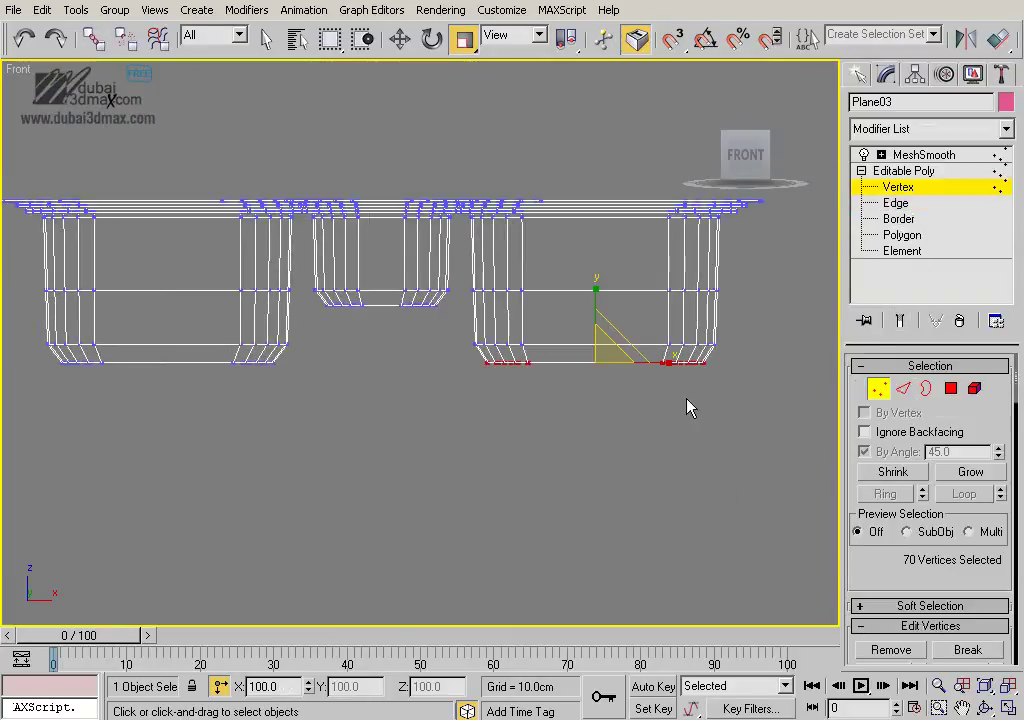
pyautogui.keyDown('ctrl'); pyautogui.moveTo(445, 320); pyautogui.dragTo(306, 300); pyautogui.keyUp('ctrl')
pyautogui.scroll(3, 345, 245)
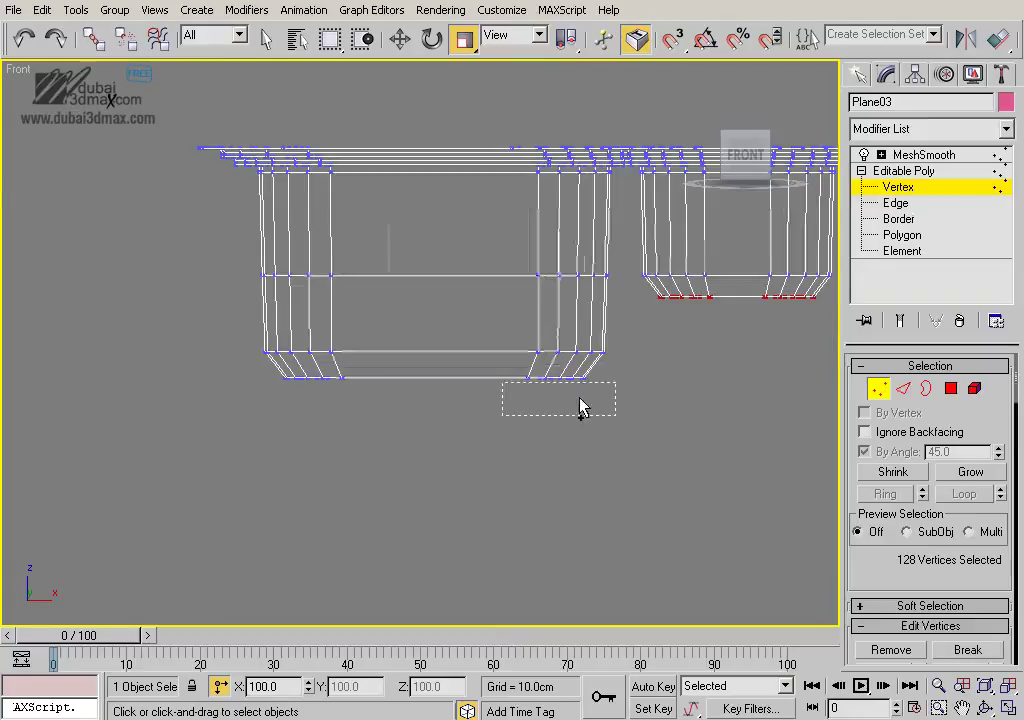
pyautogui.press('w')
pyautogui.moveTo(755, 321); pyautogui.dragTo(610, 331, button='middle')
pyautogui.click(603, 346)
pyautogui.hotkey('ctrl', 'z')
pyautogui.moveTo(594, 322); pyautogui.dragTo(595, 314)
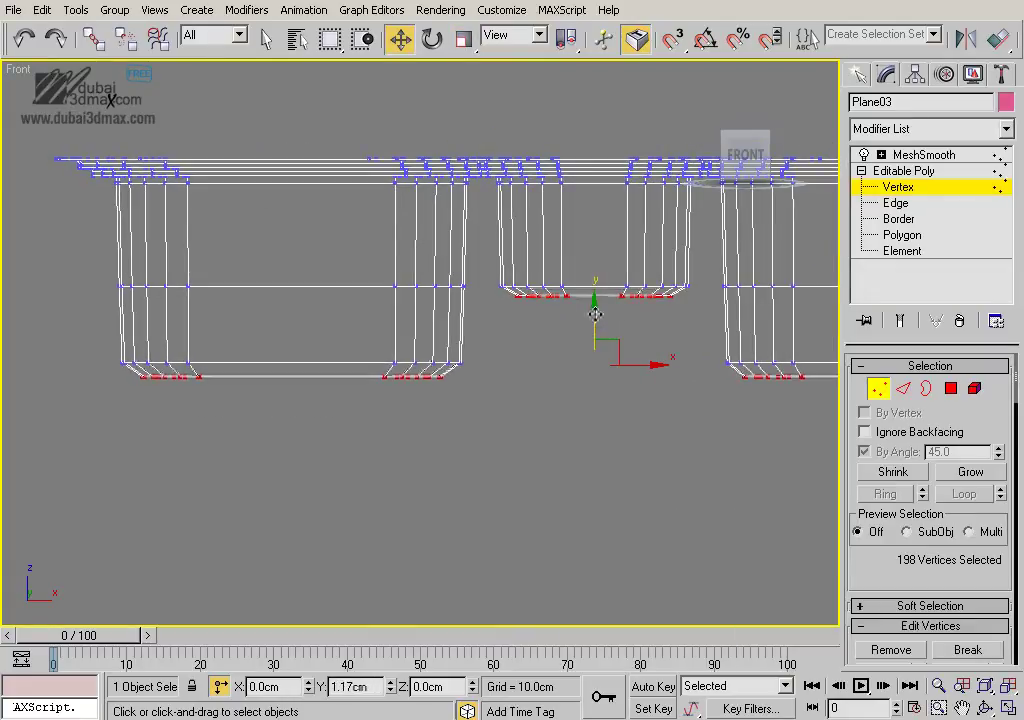
# Check the raised bowl floors in Perspective view with smooth shading
pyautogui.click(565, 441)
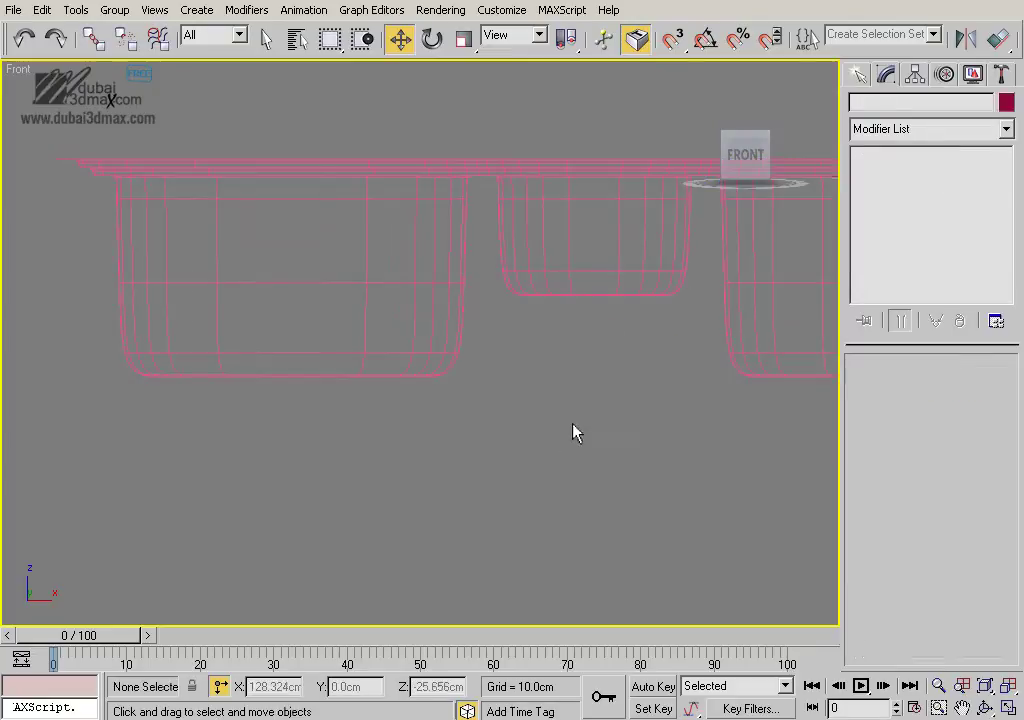
pyautogui.click(587, 299)
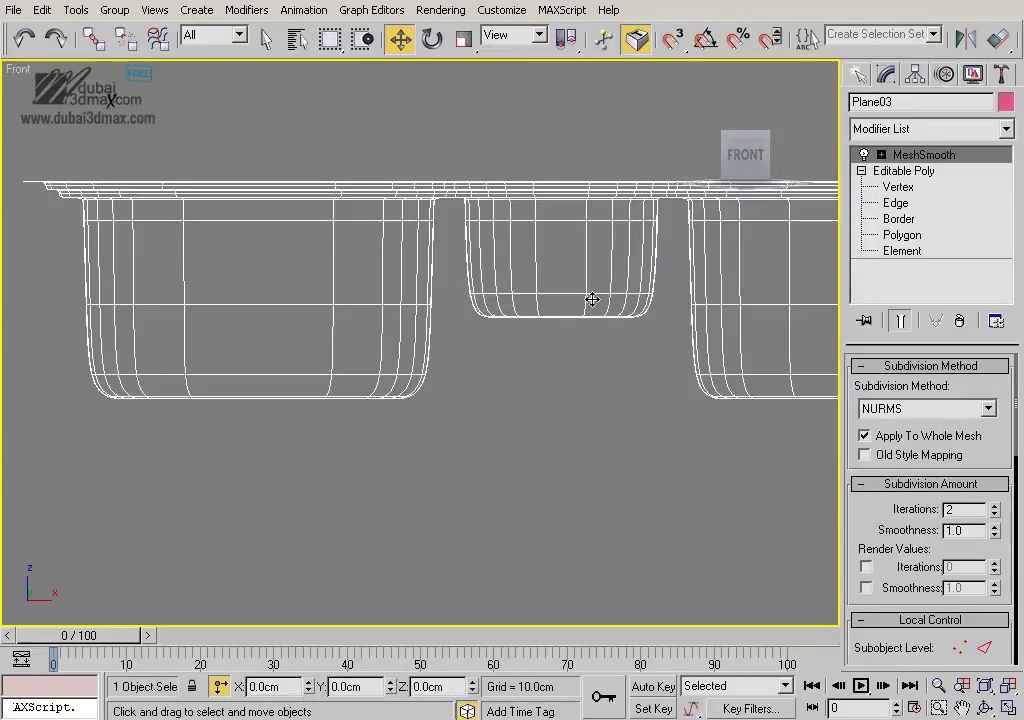
pyautogui.scroll(5, 585, 310)
pyautogui.scroll(-8, 460, 335)
pyautogui.press('p')
pyautogui.scroll(4, 450, 420)
pyautogui.scroll(3, 443, 408)
pyautogui.press('F3')
pyautogui.moveTo(558, 354)
pyautogui.keyDown('alt'); pyautogui.mouseDown(button='middle')
pyautogui.moveTo(478, 375)
pyautogui.moveTo(571, 331)
pyautogui.moveTo(558, 354)
pyautogui.moveTo(491, 370)
pyautogui.moveTo(480, 357)
pyautogui.mouseUp(button='middle'); pyautogui.keyUp('alt')
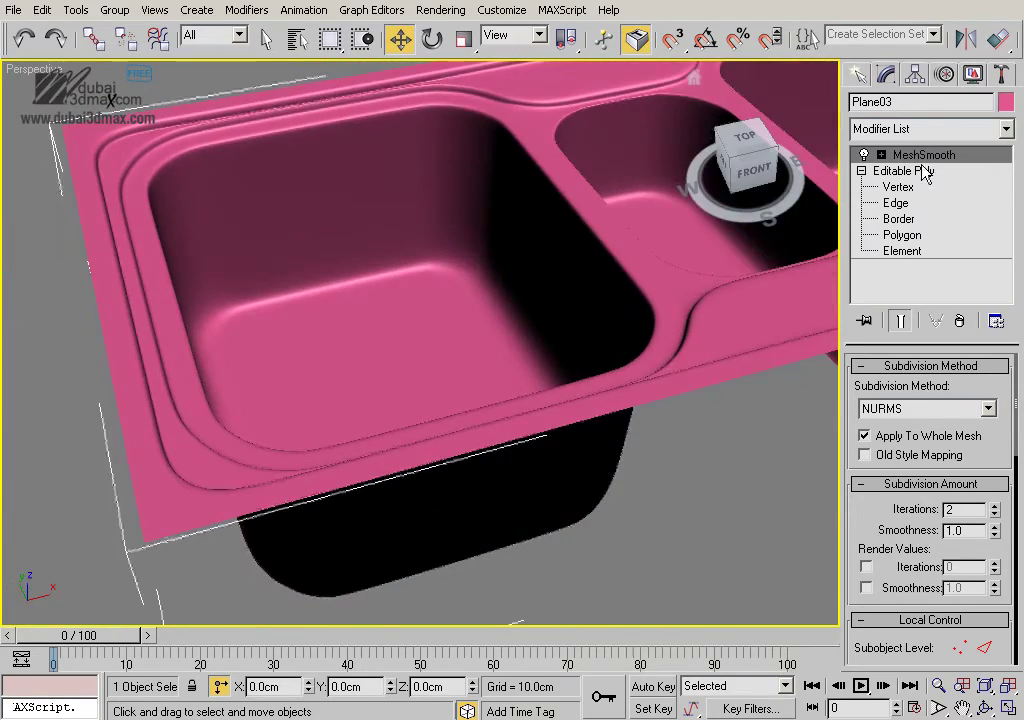
# Cut MeshSmooth from the stack and add a Shell modifier to the sink
pyautogui.rightClick(920, 156)
pyautogui.click(845, 210)
pyautogui.click(924, 130)
pyautogui.press('s')
pyautogui.press('h')
pyautogui.click(944, 217)
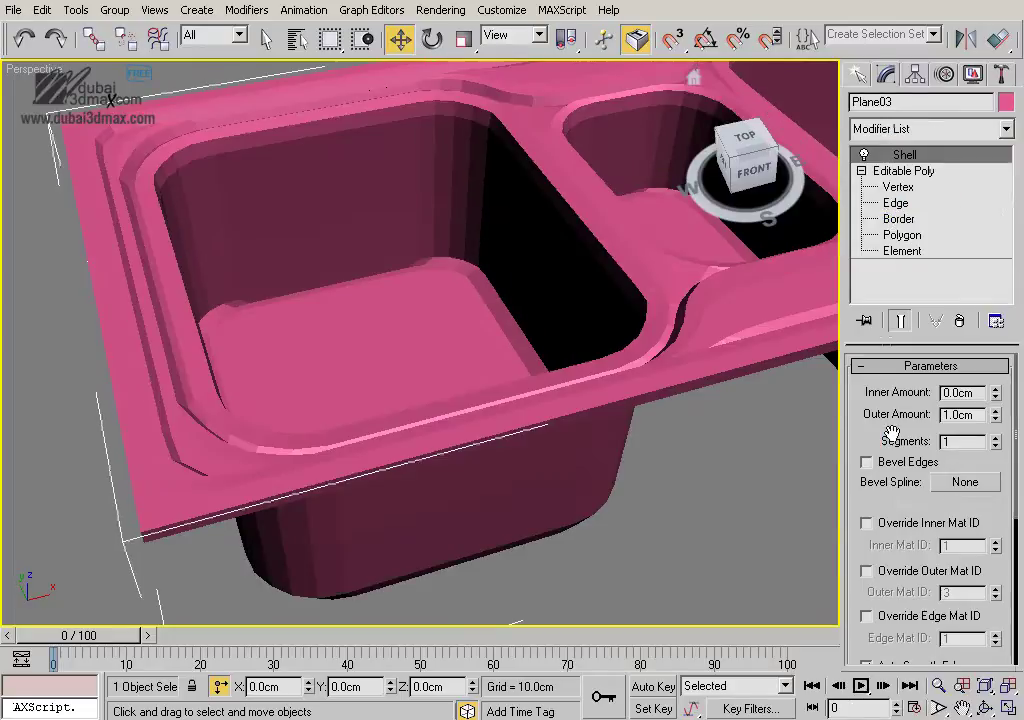
# Set the Shell's Outer Amount to 0.15cm and its segments to 3
pyautogui.moveTo(640, 380)
pyautogui.keyDown('alt'); pyautogui.mouseDown(button='middle')
pyautogui.moveTo(562, 373)
pyautogui.moveTo(498, 414)
pyautogui.moveTo(595, 398)
pyautogui.moveTo(500, 439)
pyautogui.moveTo(505, 405)
pyautogui.moveTo(516, 423)
pyautogui.mouseUp(button='middle'); pyautogui.keyUp('alt')
pyautogui.press('w')
pyautogui.press('F4')
pyautogui.rightClick(995, 420)
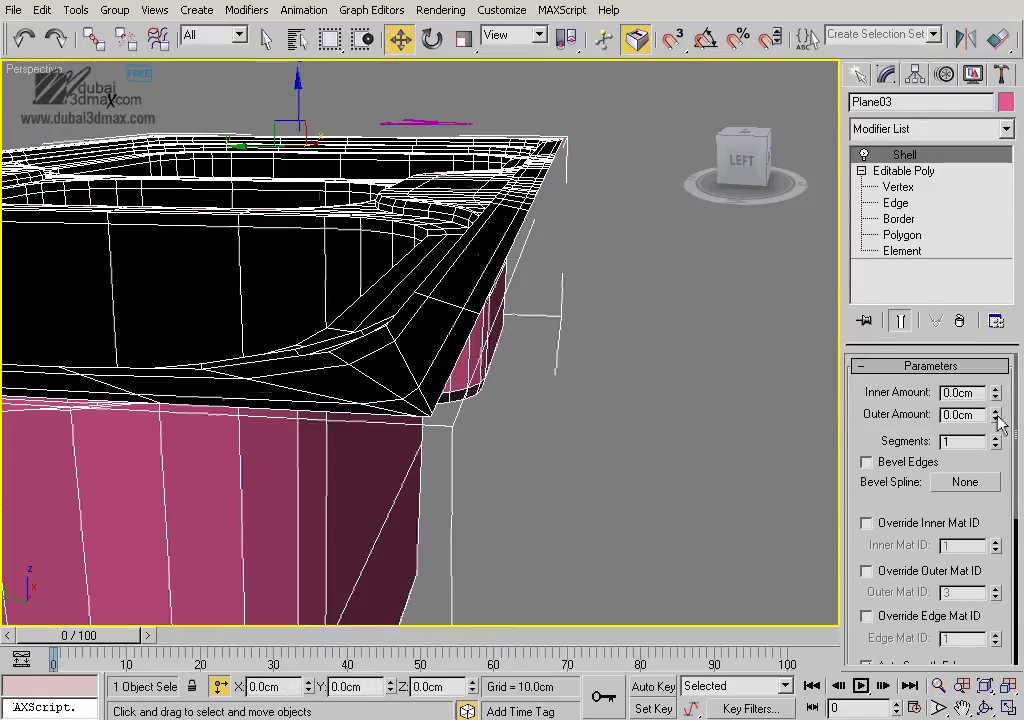
pyautogui.moveTo(995, 415); pyautogui.dragTo(962, 403)
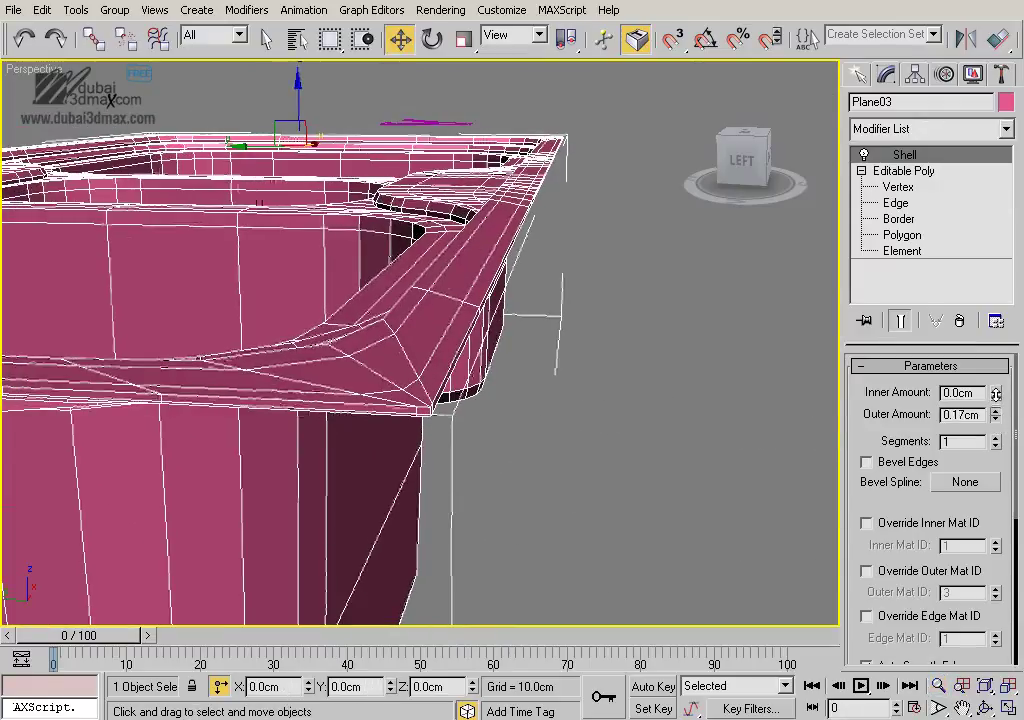
pyautogui.scroll(2, 526, 411)
pyautogui.scroll(3, 530, 400)
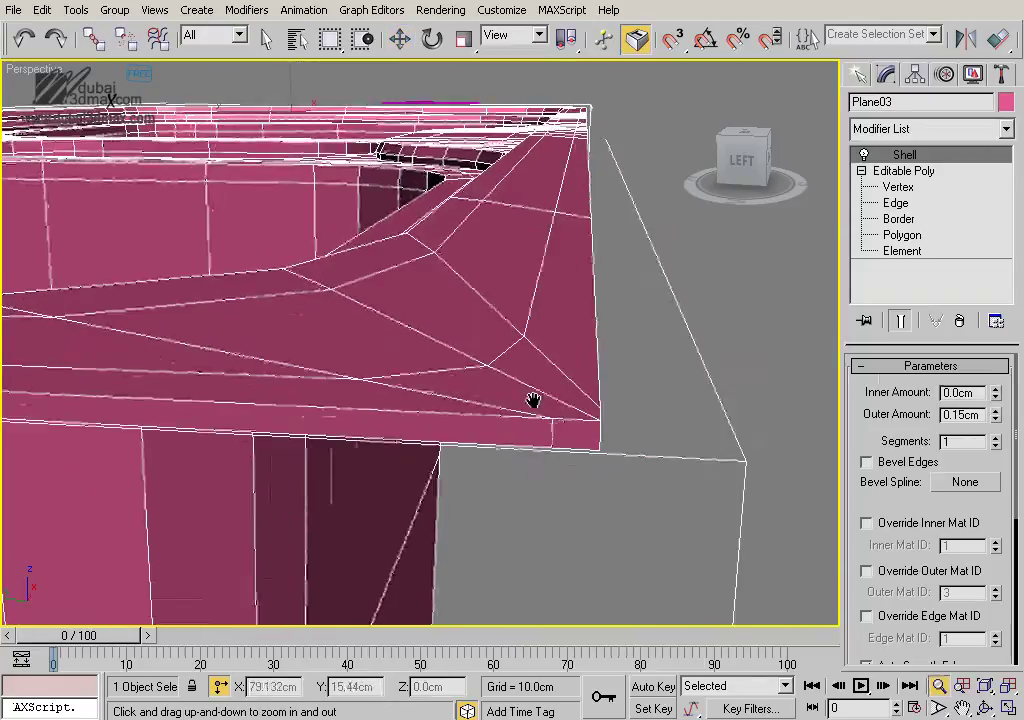
pyautogui.scroll(2, 530, 400)
pyautogui.click(996, 438)
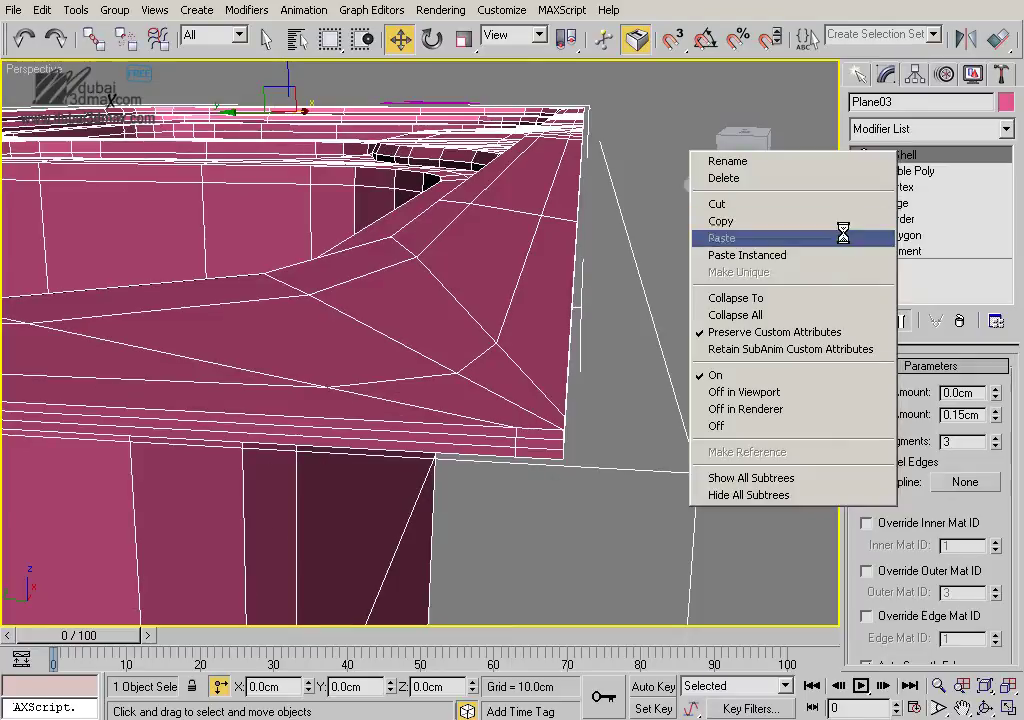
# Paste MeshSmooth back on top of the Shell and deselect the sink
pyautogui.click(843, 237)
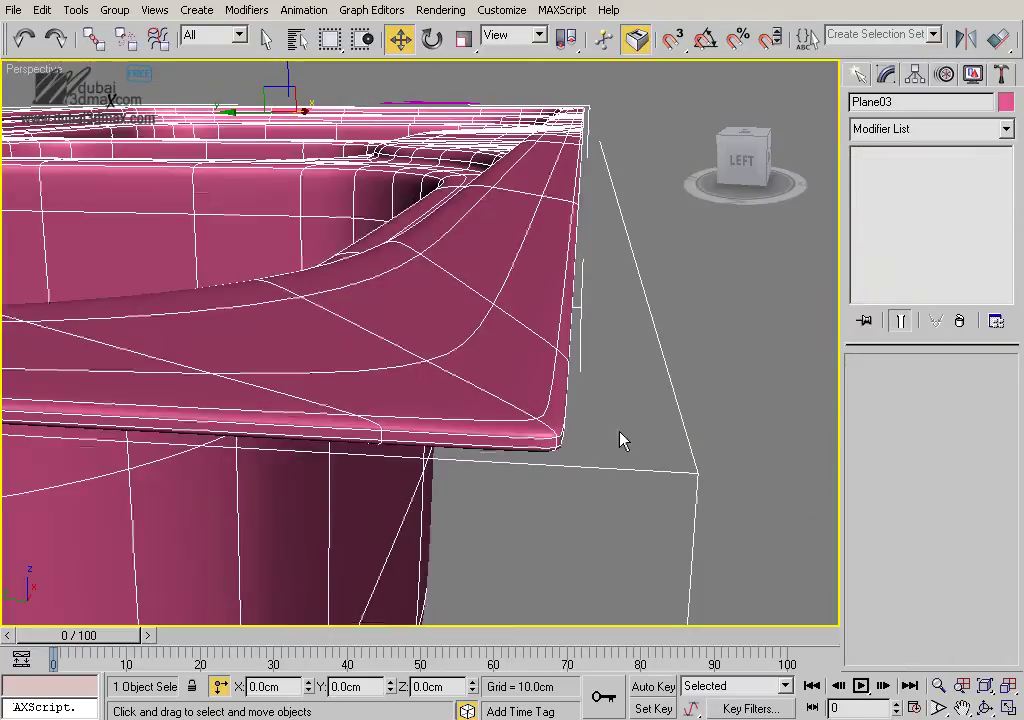
pyautogui.click(599, 425)
pyautogui.scroll(-3, 597, 430)
pyautogui.scroll(-2, 580, 428)
# Orbit around the sink to inspect its underside and basins from above
pyautogui.moveTo(548, 421)
pyautogui.keyDown('alt'); pyautogui.mouseDown(button='middle')
pyautogui.moveTo(565, 384)
pyautogui.moveTo(542, 423)
pyautogui.moveTo(427, 361)
pyautogui.moveTo(445, 243)
pyautogui.mouseUp(button='middle'); pyautogui.keyUp('alt')
pyautogui.moveTo(453, 308)
pyautogui.keyDown('alt'); pyautogui.mouseDown(button='middle')
pyautogui.moveTo(443, 393)
pyautogui.moveTo(560, 402)
pyautogui.moveTo(512, 377)
pyautogui.moveTo(522, 341)
pyautogui.moveTo(558, 331)
pyautogui.moveTo(530, 405)
pyautogui.moveTo(551, 478)
pyautogui.moveTo(553, 409)
pyautogui.moveTo(434, 504)
pyautogui.mouseUp(button='middle'); pyautogui.keyUp('alt')
pyautogui.moveTo(522, 275)
pyautogui.keyDown('alt'); pyautogui.mouseDown(button='middle')
pyautogui.moveTo(231, 464)
pyautogui.moveTo(555, 393)
pyautogui.moveTo(448, 457)
pyautogui.moveTo(498, 395)
pyautogui.moveTo(560, 409)
pyautogui.moveTo(443, 409)
pyautogui.moveTo(441, 430)
pyautogui.moveTo(306, 413)
pyautogui.moveTo(562, 448)
pyautogui.moveTo(391, 466)
pyautogui.moveTo(441, 606)
pyautogui.mouseUp(button='middle'); pyautogui.keyUp('alt')
pyautogui.scroll(-5, 476, 455)
pyautogui.moveTo(476, 455)
pyautogui.keyDown('alt'); pyautogui.mouseDown(button='middle')
pyautogui.moveTo(434, 549)
pyautogui.moveTo(642, 457)
pyautogui.moveTo(373, 473)
pyautogui.moveTo(490, 475)
pyautogui.moveTo(450, 457)
pyautogui.moveTo(480, 432)
pyautogui.moveTo(472, 486)
pyautogui.mouseUp(button='middle'); pyautogui.keyUp('alt')
pyautogui.scroll(5, 450, 440)
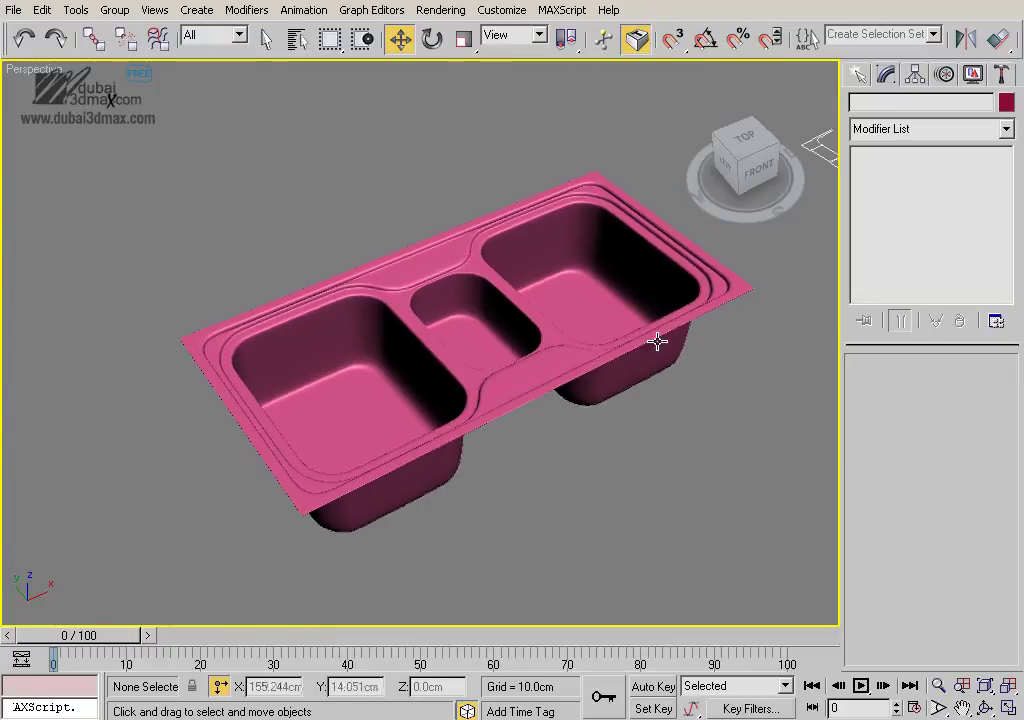
pyautogui.scroll(2, 657, 342)
# Select the sink and hide all other objects with Hide Unselected
pyautogui.rightClick(511, 312)
pyautogui.click(427, 331)
pyautogui.rightClick(420, 327)
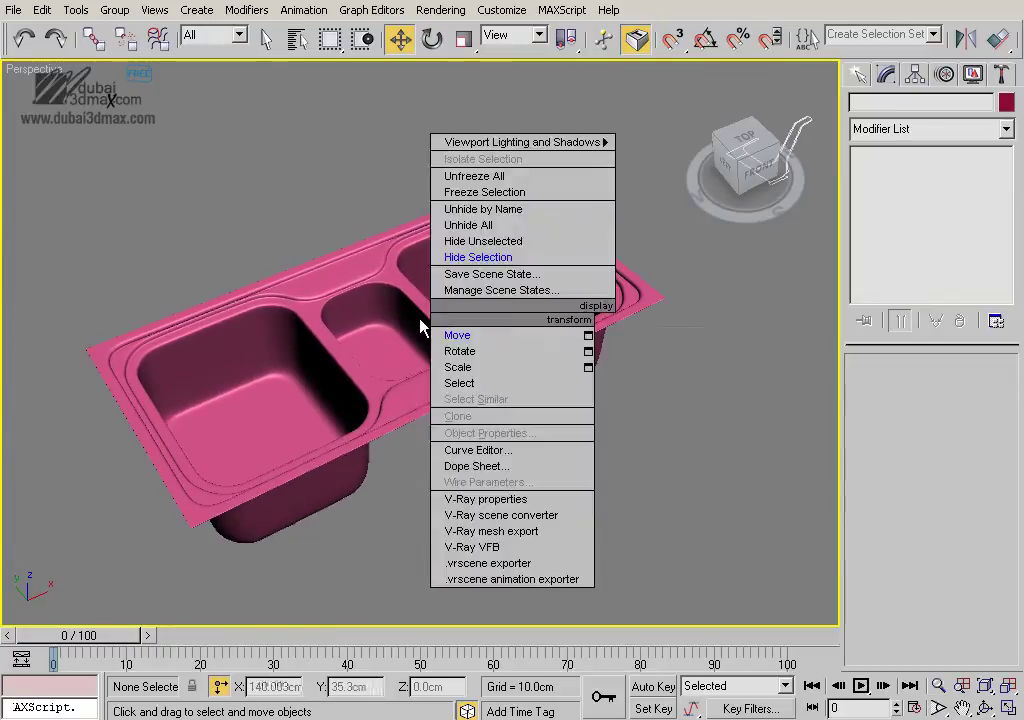
pyautogui.click(421, 322)
pyautogui.rightClick(418, 318)
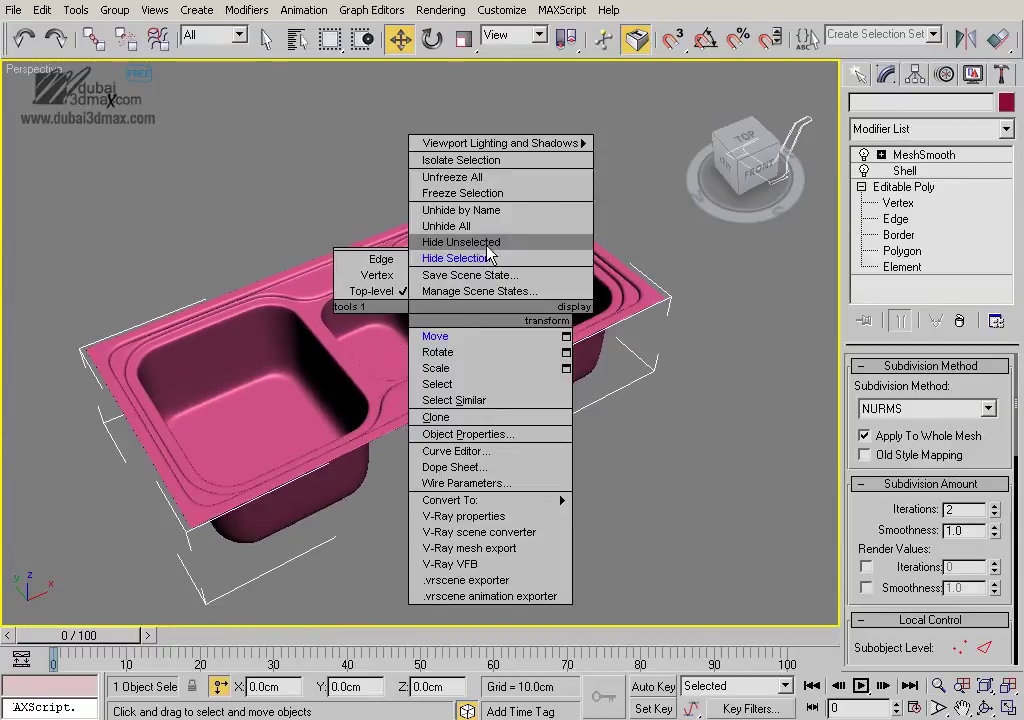
pyautogui.click(461, 242)
# Zoom in on the sink and display it with Edged Faces
pyautogui.hotkey('alt', 'z')
pyautogui.scroll(2, 474, 328)
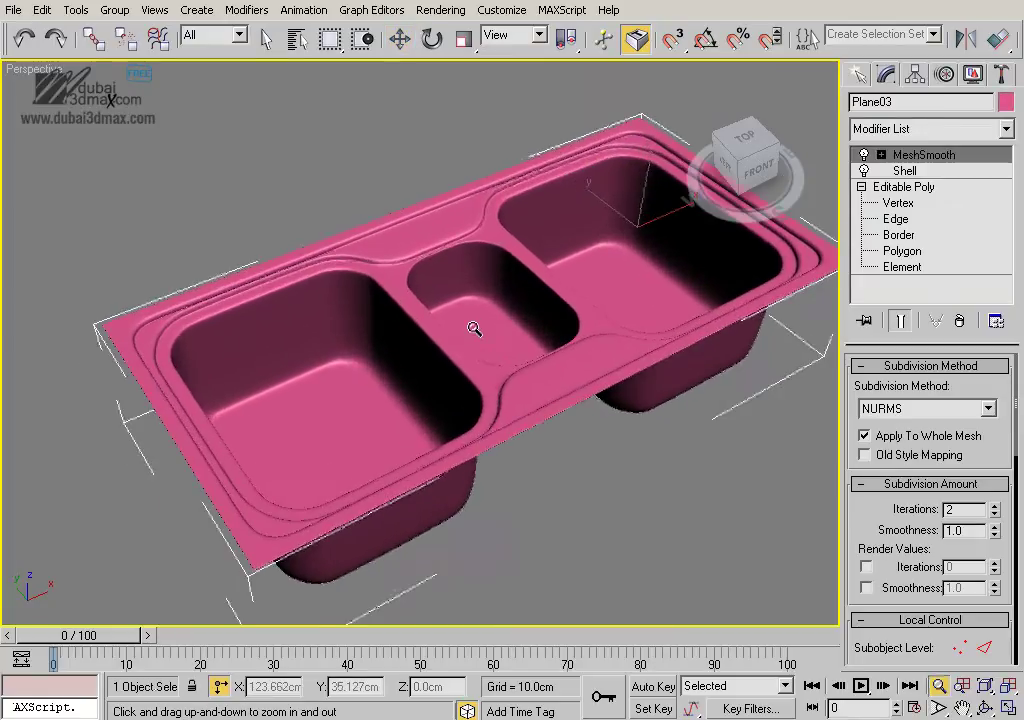
pyautogui.scroll(-1, 478, 340)
pyautogui.scroll(-1, 478, 345)
pyautogui.press('w')
pyautogui.scroll(-1, 595, 487)
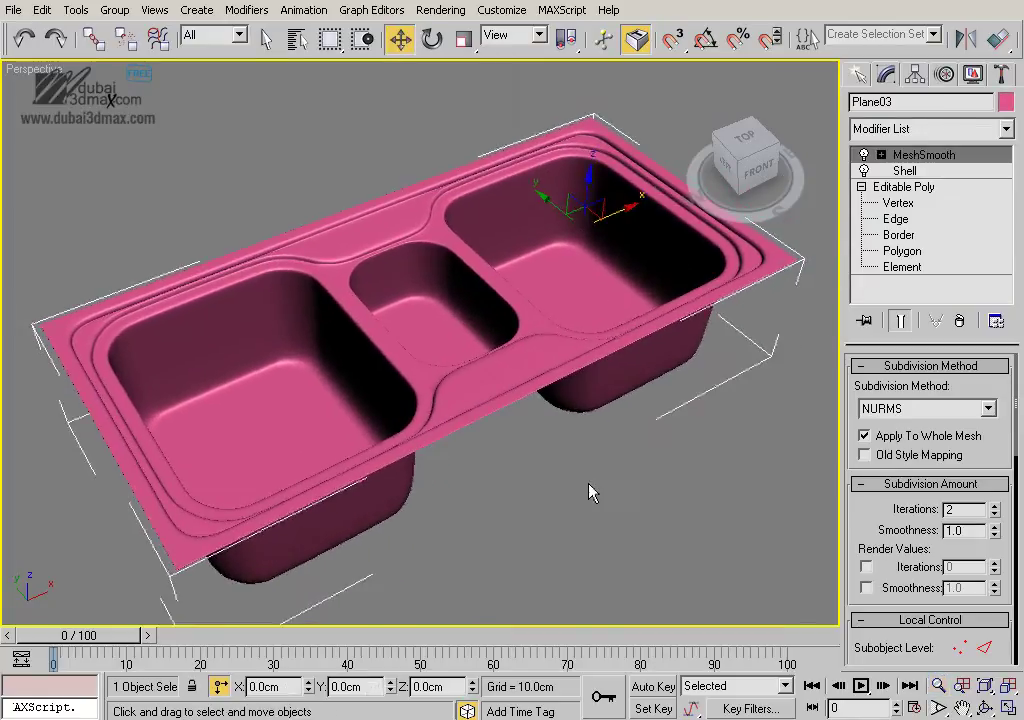
pyautogui.click(546, 457)
pyautogui.press('F4')
pyautogui.moveTo(549, 459); pyautogui.dragTo(545, 443, button='middle')
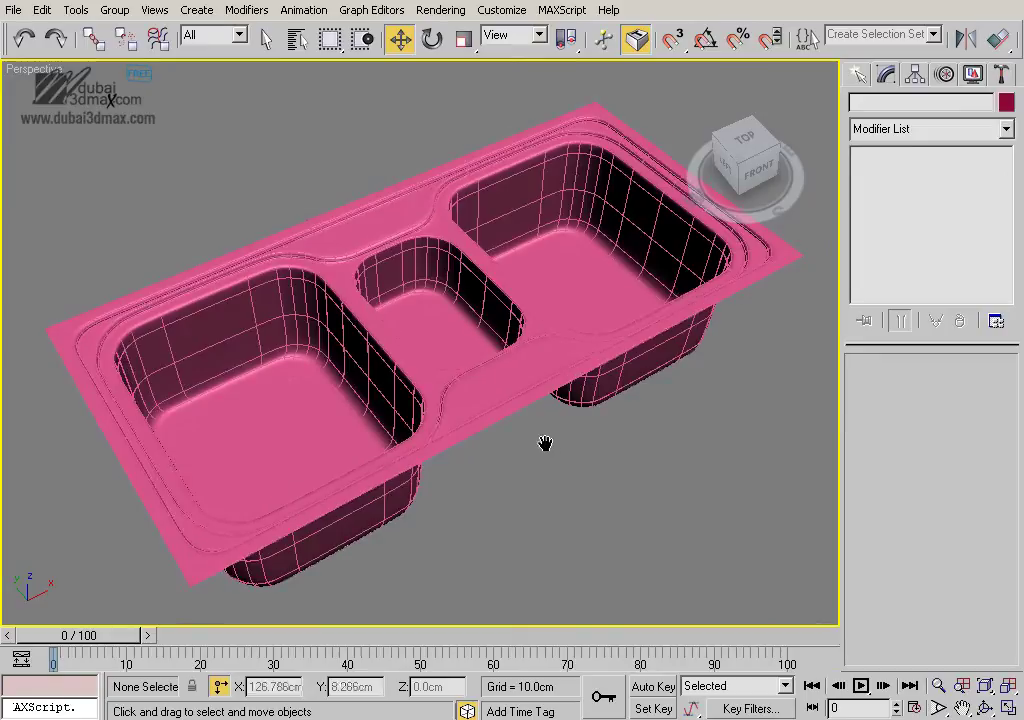
pyautogui.scroll(1, 547, 438)
pyautogui.scroll(1, 547, 436)
pyautogui.scroll(1, 546, 437)
pyautogui.scroll(1, 546, 437)
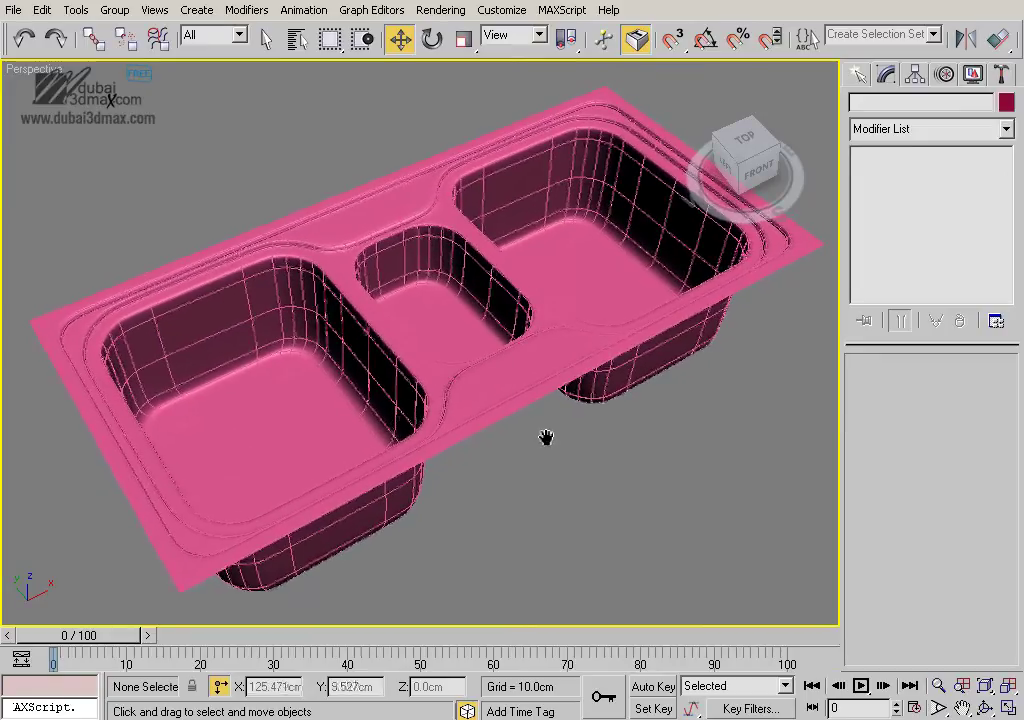
# Unhide all objects and select the faucet outline
pyautogui.rightClick(516, 305)
pyautogui.click(568, 237)
pyautogui.moveTo(568, 237); pyautogui.dragTo(423, 366, button='middle')
pyautogui.scroll(1, 594, 270)
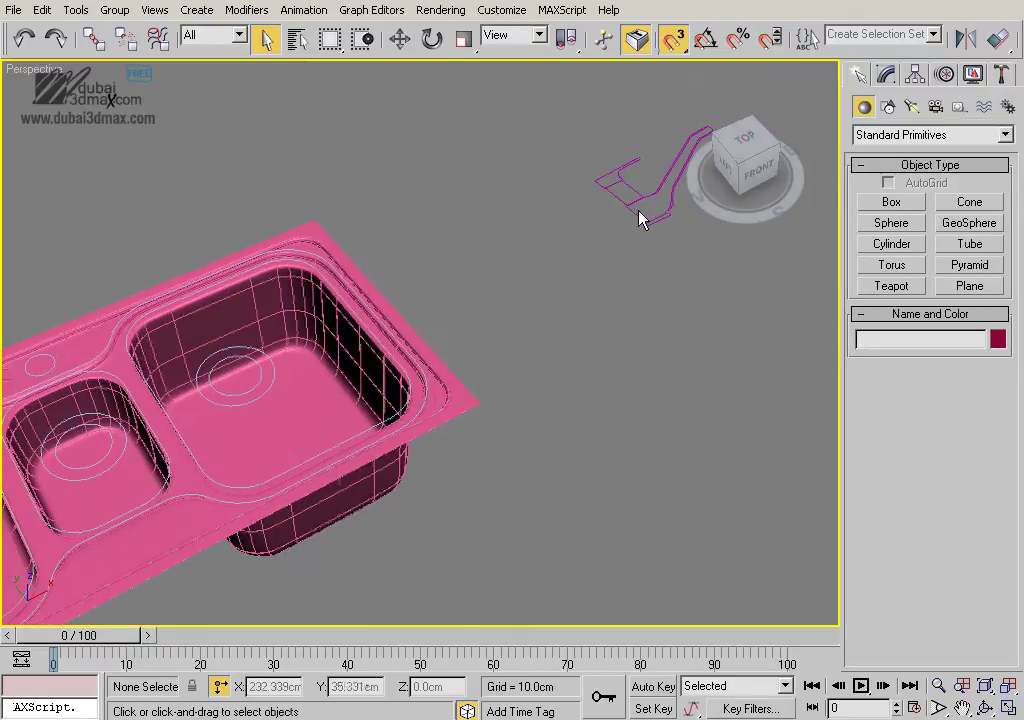
pyautogui.scroll(-1, 475, 297)
pyautogui.scroll(-1, 485, 308)
pyautogui.click(560, 248)
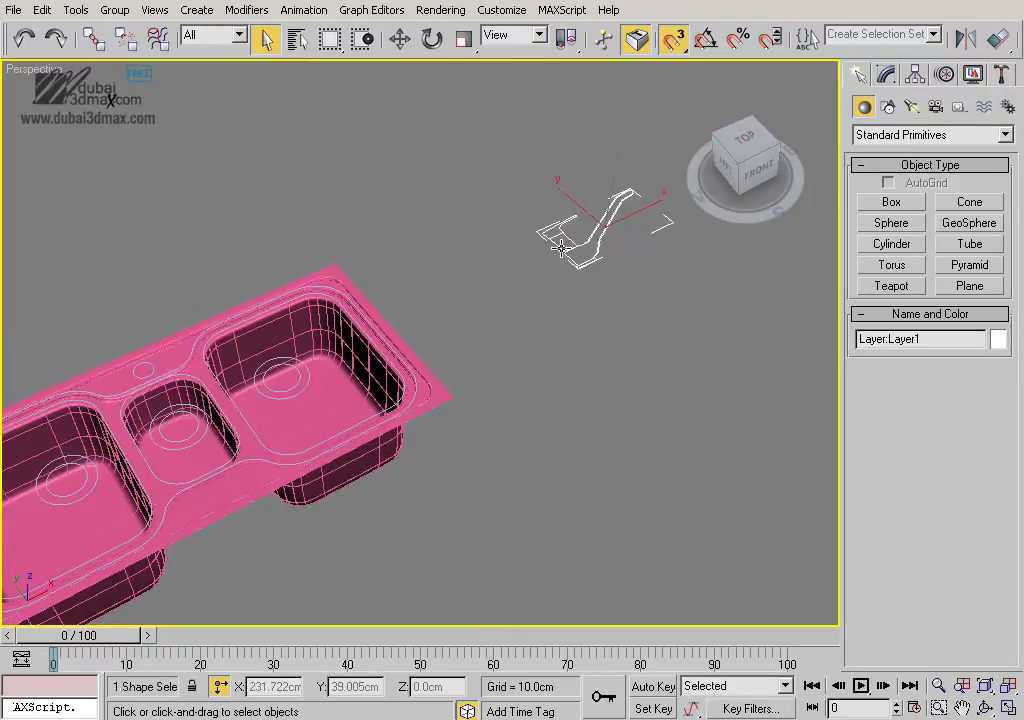
# Rotate the faucet outline 75° about X to stand it upright
pyautogui.keyDown('alt'); pyautogui.moveTo(560, 248); pyautogui.dragTo(465, 303, button='middle'); pyautogui.keyUp('alt')
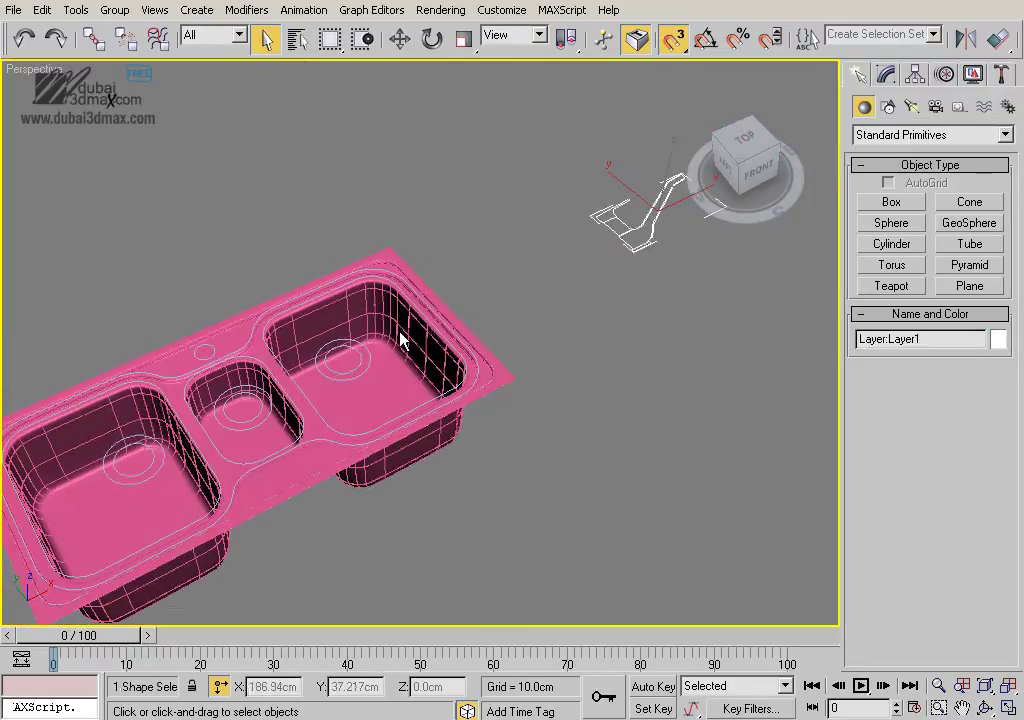
pyautogui.moveTo(400, 337); pyautogui.dragTo(290, 372, button='middle')
pyautogui.rightClick(403, 268)
pyautogui.click(425, 306)
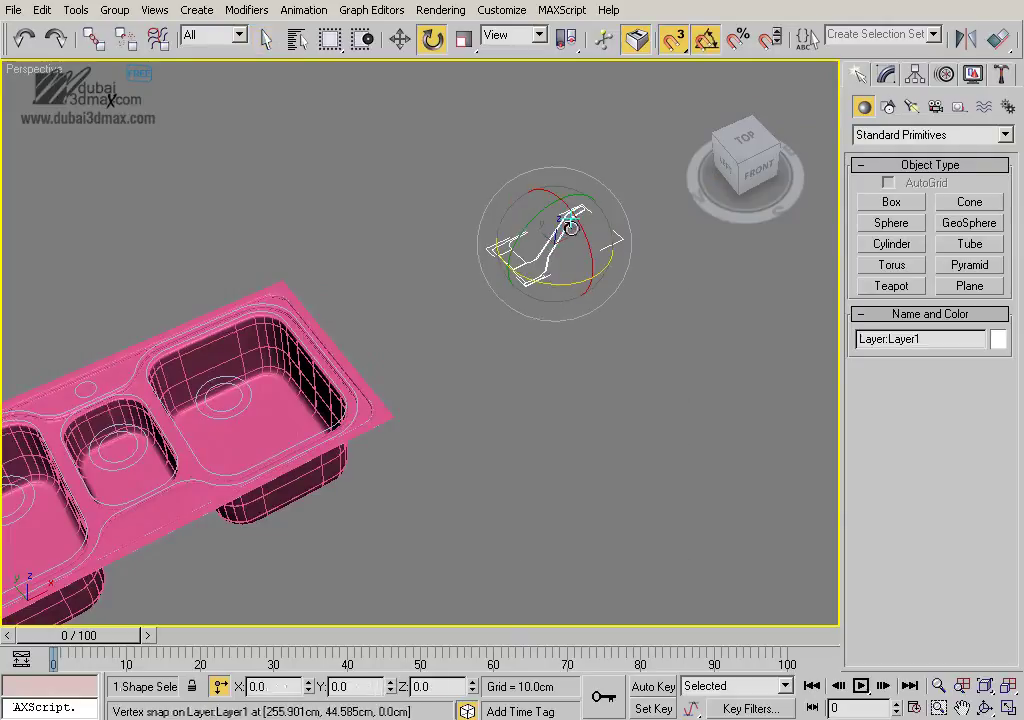
pyautogui.moveTo(572, 228)
pyautogui.mouseDown()
pyautogui.moveTo(602, 321)
pyautogui.moveTo(484, 291)
pyautogui.mouseUp()
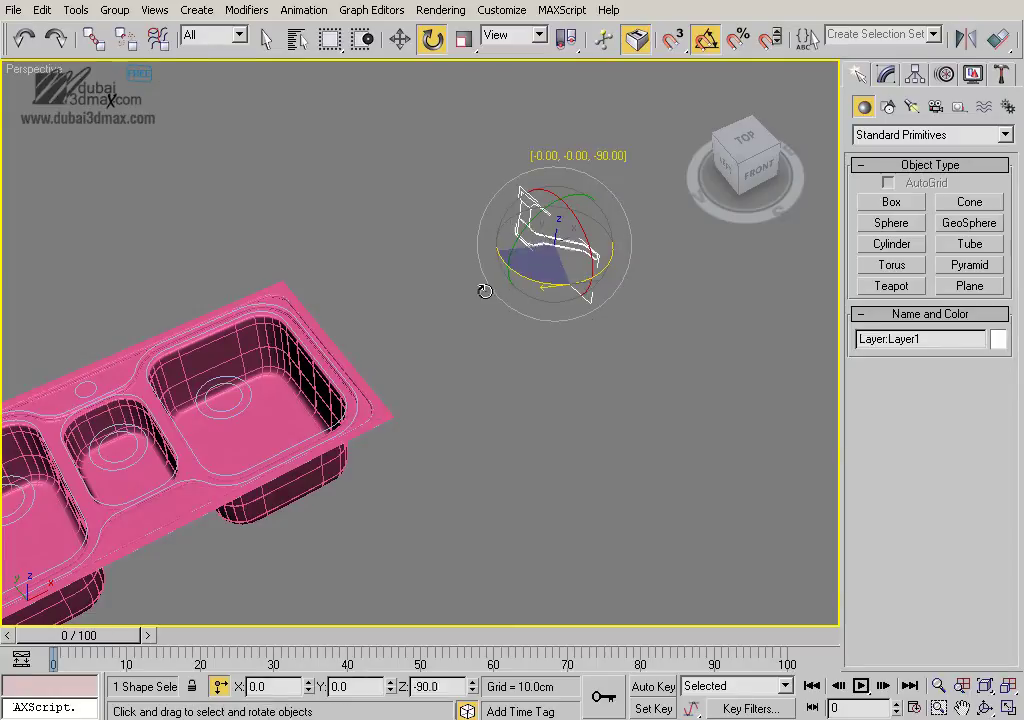
# Centre the faucet on the sink along X Position with Align, then isolate it
pyautogui.rightClick(482, 291)
pyautogui.click(571, 318)
pyautogui.scroll(3, 478, 290)
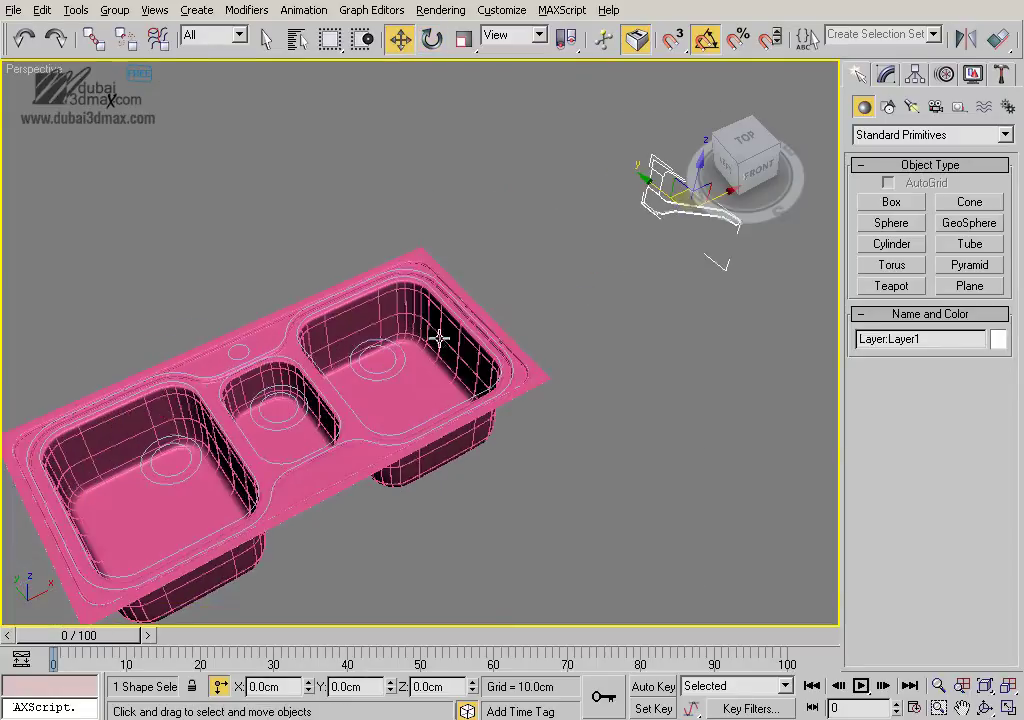
pyautogui.hotkey('alt', 'a')
pyautogui.click(452, 347)
pyautogui.click(449, 236)
pyautogui.click(492, 229)
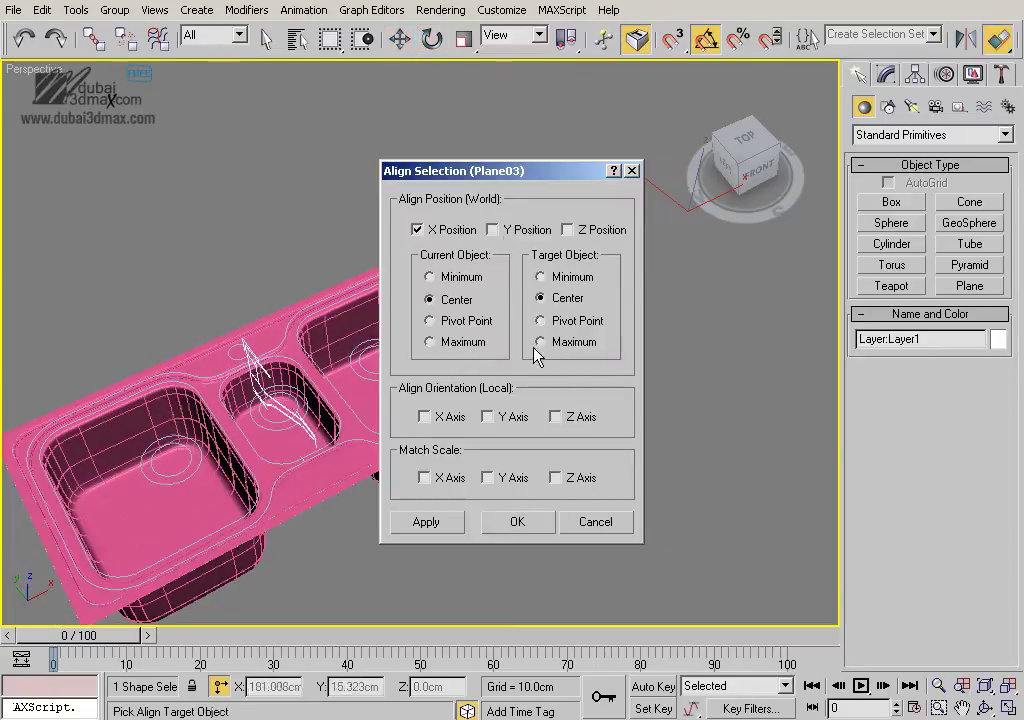
pyautogui.click(520, 517)
pyautogui.moveTo(443, 503)
pyautogui.keyDown('alt'); pyautogui.mouseDown(button='middle')
pyautogui.moveTo(478, 430)
pyautogui.moveTo(514, 401)
pyautogui.mouseUp(button='middle'); pyautogui.keyUp('alt')
pyautogui.hotkey('alt', 'q')
# Draw a cylinder beside the faucet outline
pyautogui.scroll(-1, 571, 416)
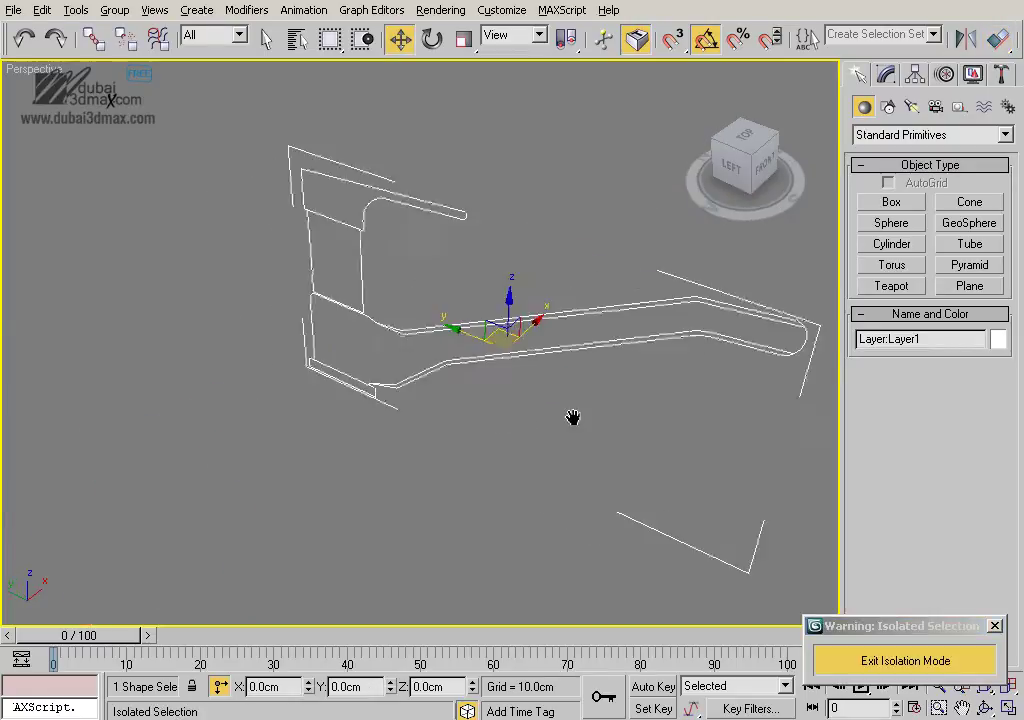
pyautogui.scroll(-3, 575, 427)
pyautogui.moveTo(590, 308); pyautogui.dragTo(663, 298, button='middle')
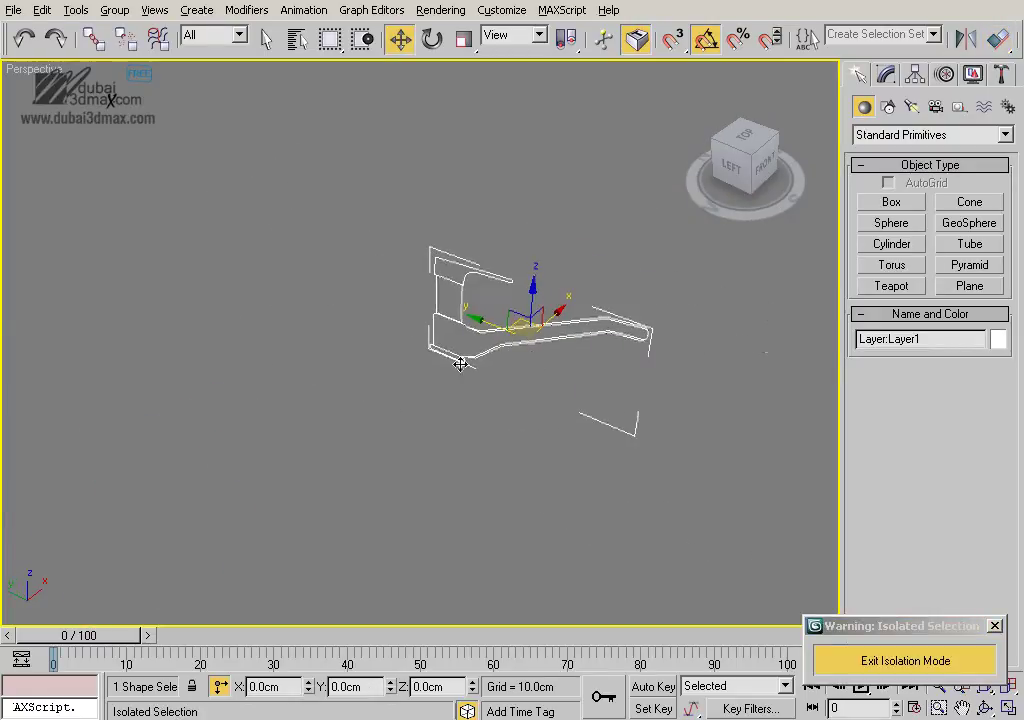
pyautogui.click(891, 244)
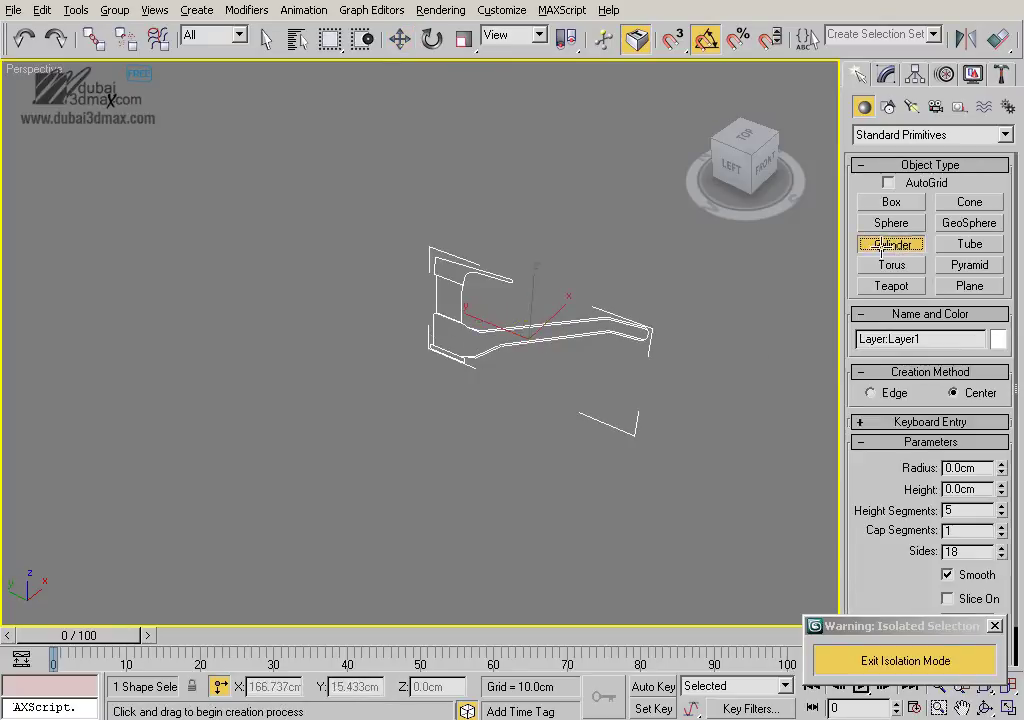
pyautogui.moveTo(449, 359); pyautogui.dragTo(471, 368)
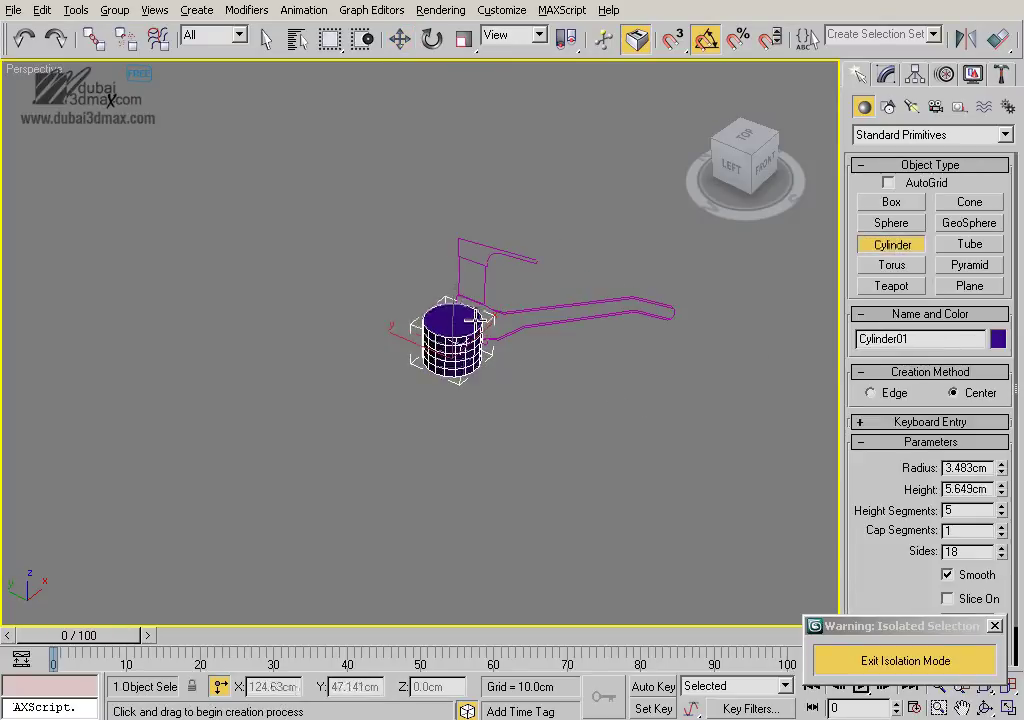
pyautogui.click(478, 345)
# In the Left view, move the cylinder under the faucet base
pyautogui.press('w')
pyautogui.press('z')
pyautogui.press('l')
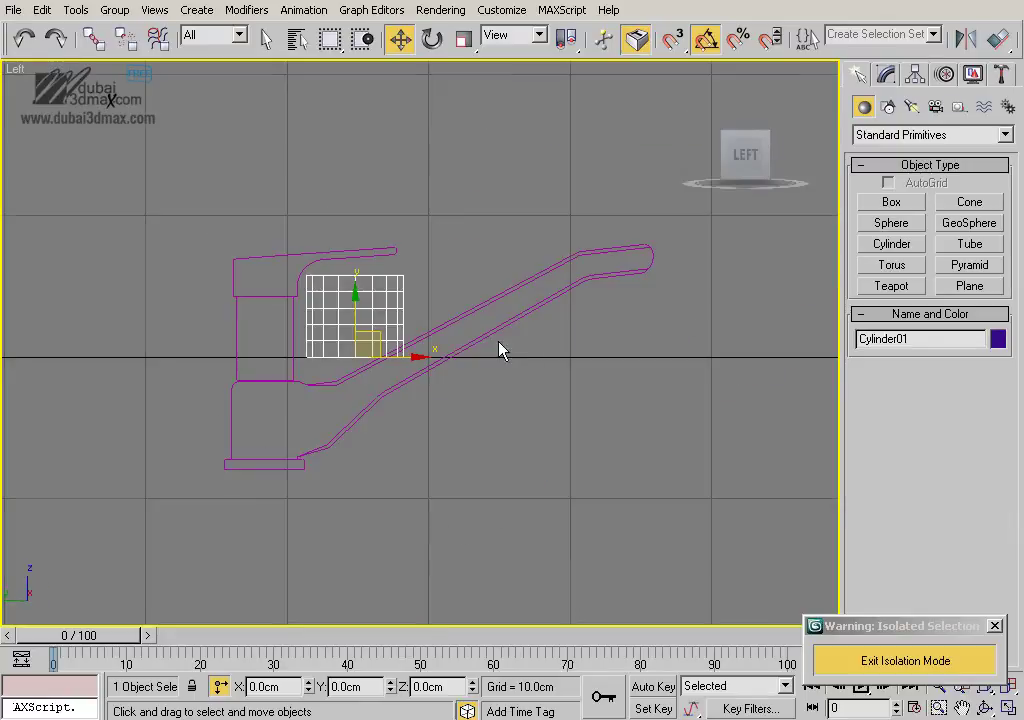
pyautogui.moveTo(498, 347); pyautogui.dragTo(680, 319, button='middle')
pyautogui.moveTo(548, 288)
pyautogui.mouseDown()
pyautogui.moveTo(470, 330)
pyautogui.moveTo(644, 315)
pyautogui.moveTo(608, 171)
pyautogui.mouseUp()
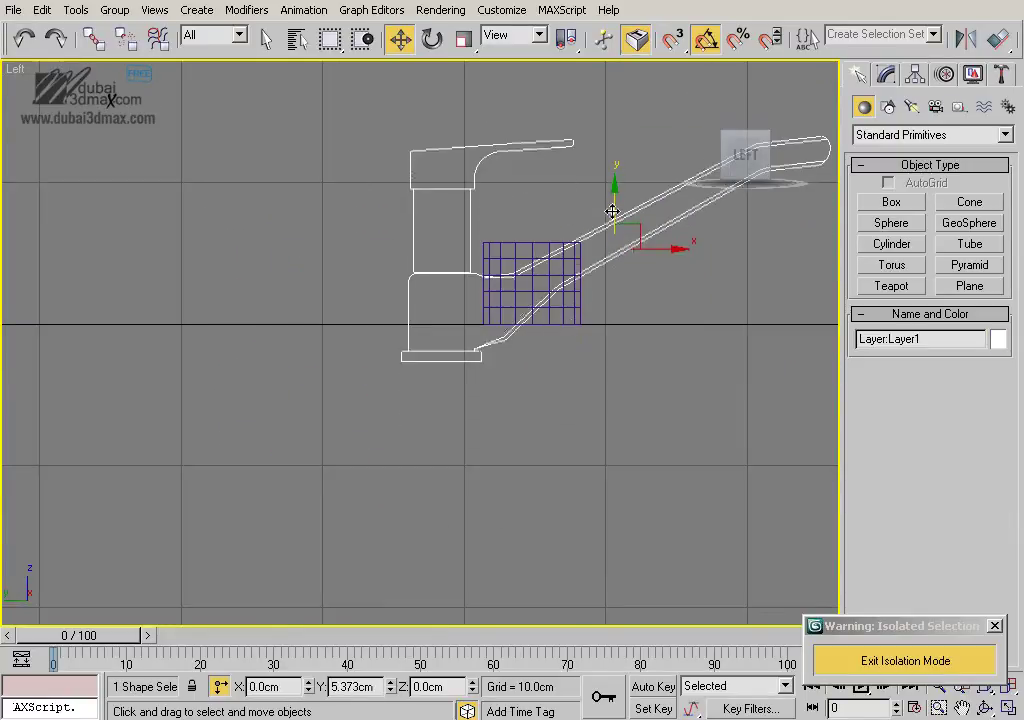
pyautogui.scroll(2, 511, 374)
pyautogui.click(511, 374)
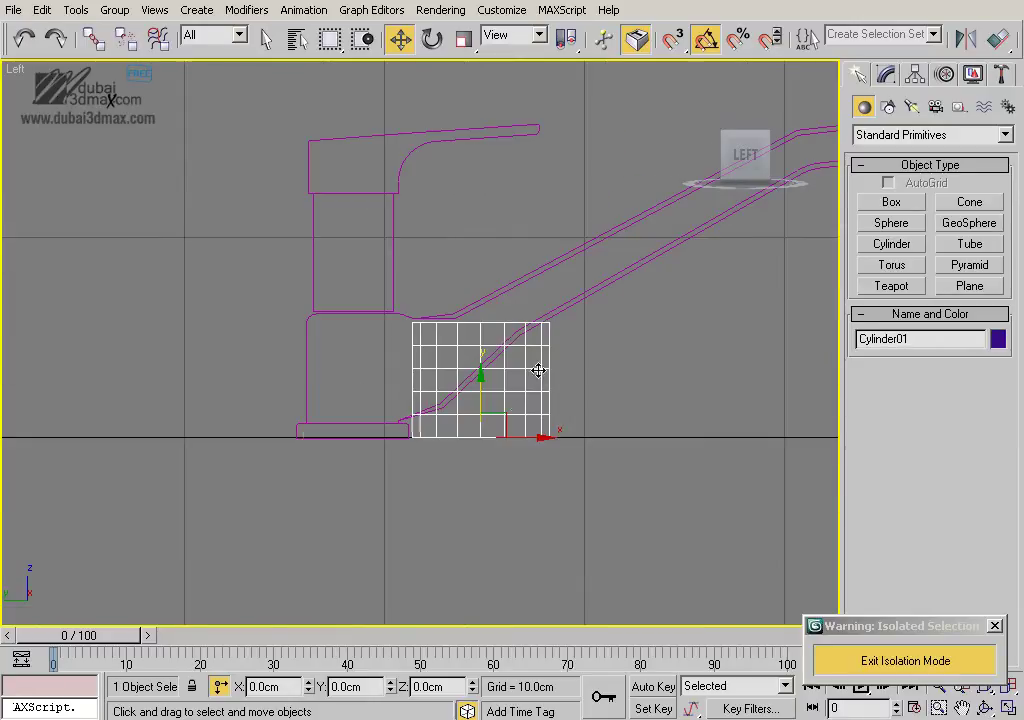
pyautogui.moveTo(523, 430)
pyautogui.mouseDown()
pyautogui.moveTo(408, 427)
pyautogui.moveTo(361, 377)
pyautogui.mouseUp()
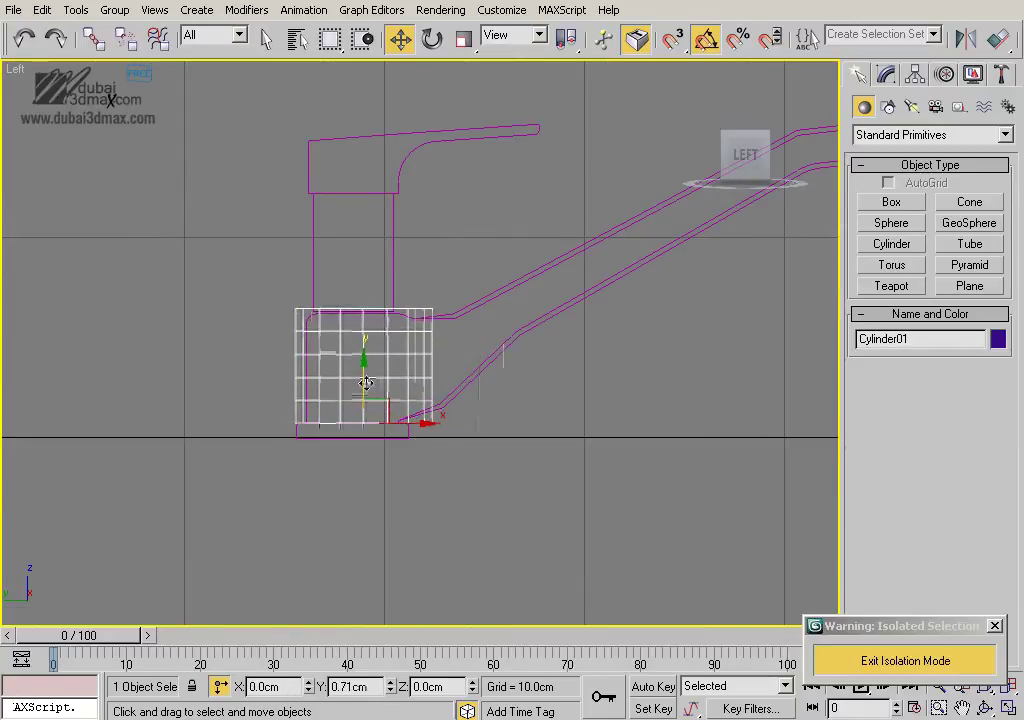
# Give the cylinder radius 3.0cm, height 5.536cm, 1 height segment and 8 sides
pyautogui.scroll(2, 482, 402)
pyautogui.click(886, 75)
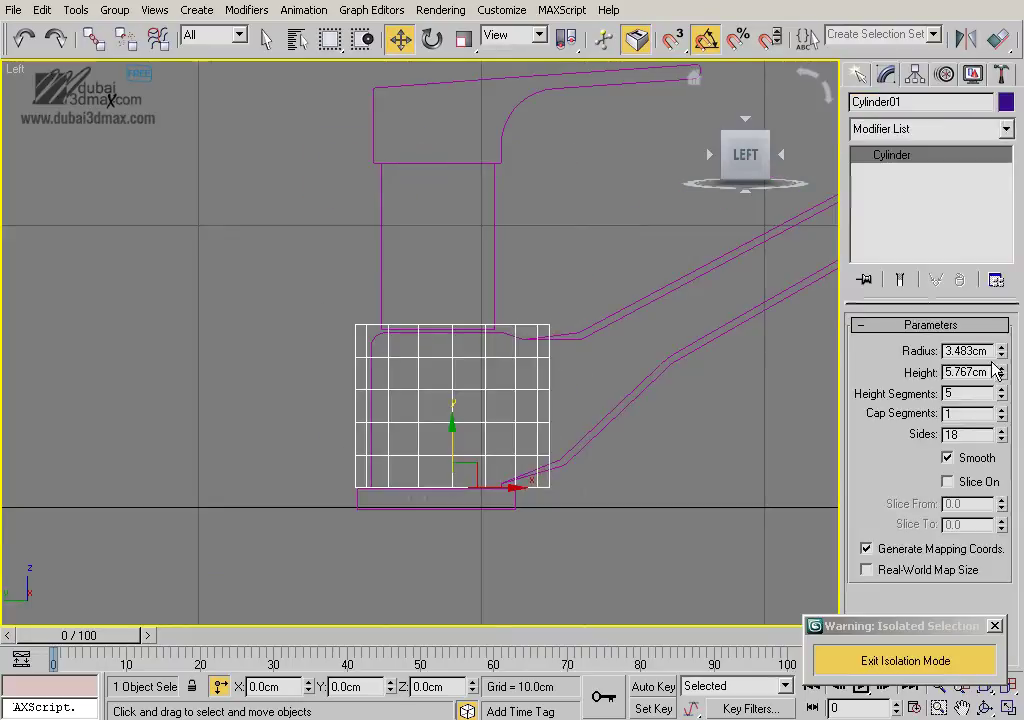
pyautogui.moveTo(1003, 380); pyautogui.dragTo(1001, 377)
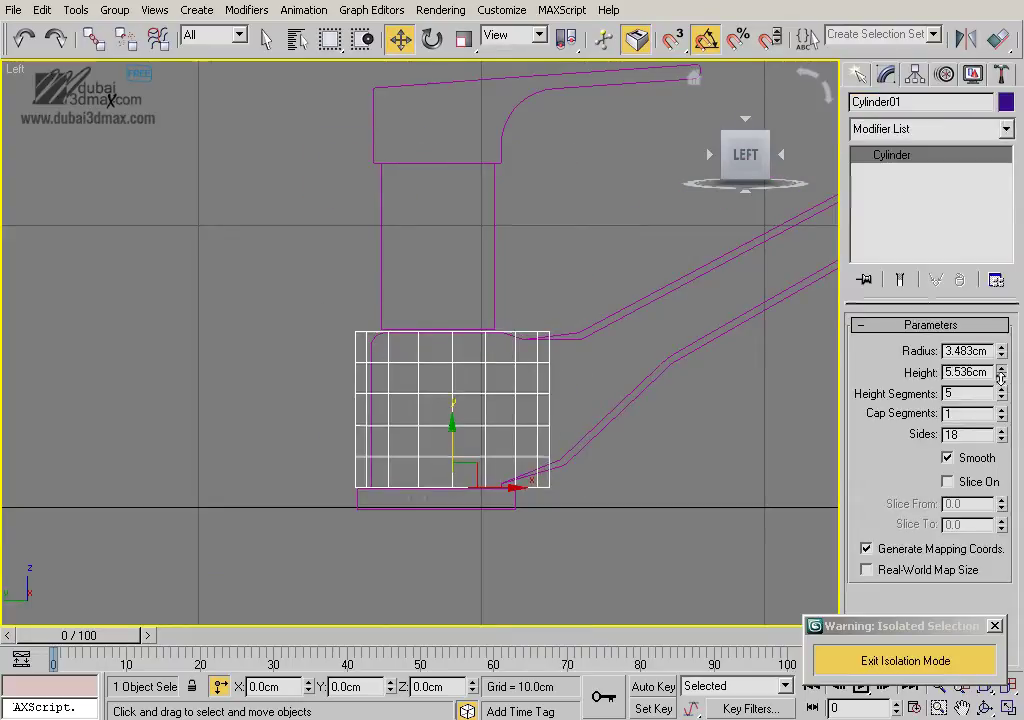
pyautogui.doubleClick(987, 350)
pyautogui.write('3')
pyautogui.press('Return')
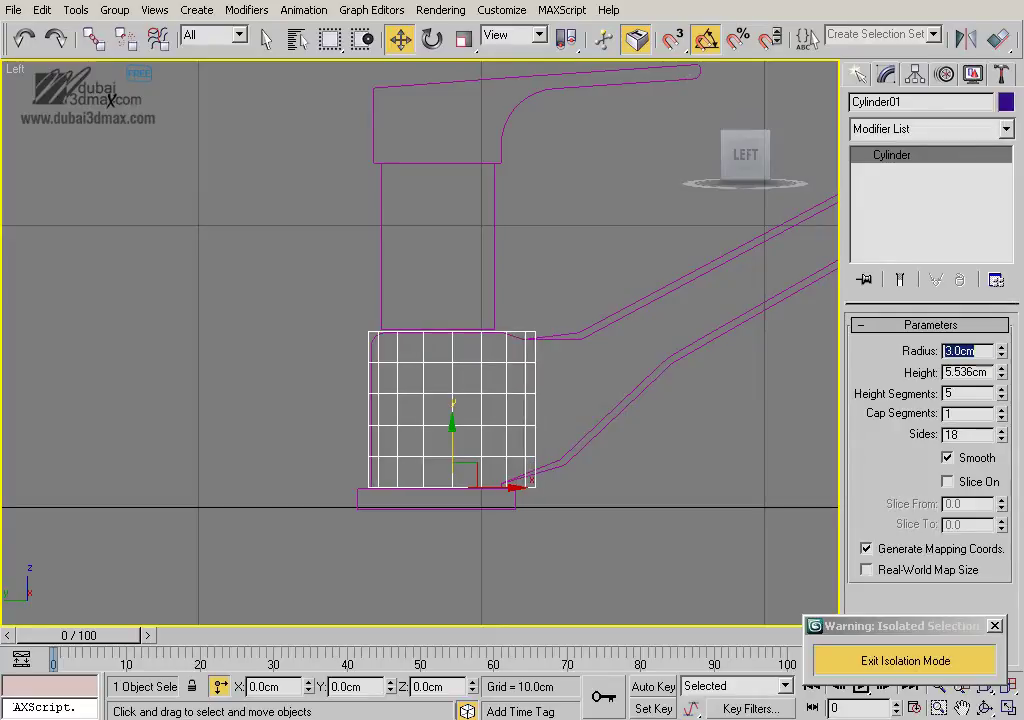
pyautogui.rightClick(580, 300)
pyautogui.moveTo(700, 400)
pyautogui.mouseDown(button='middle')
pyautogui.moveTo(604, 362)
pyautogui.moveTo(596, 340)
pyautogui.mouseUp(button='middle')
pyautogui.doubleClick(970, 393)
pyautogui.write('1')
pyautogui.press('Return')
pyautogui.write('8')
pyautogui.press('Return')
# Nudge the cylinder to centre it under the faucet base
pyautogui.rightClick(585, 330)
pyautogui.click(590, 360)
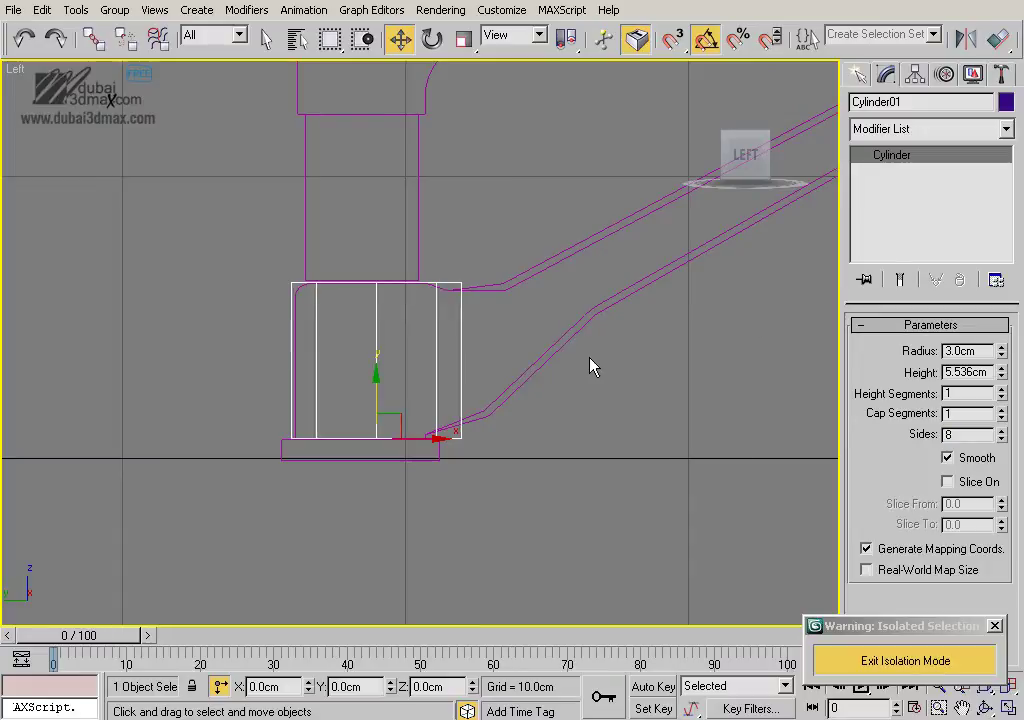
pyautogui.moveTo(439, 438); pyautogui.dragTo(424, 437)
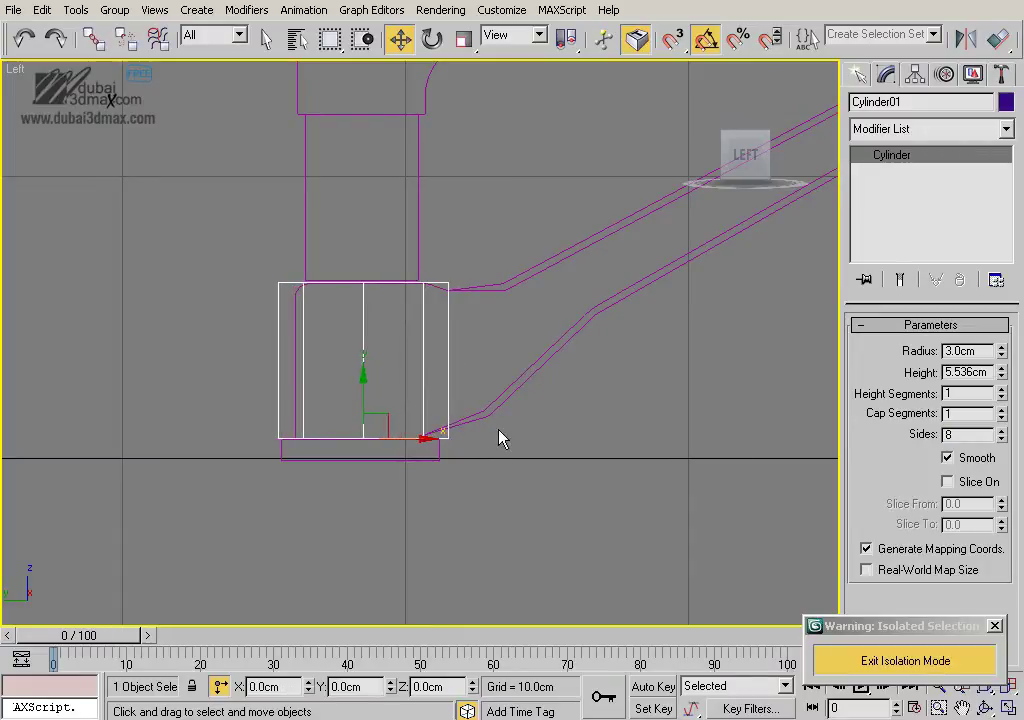
# Check the cylinder in the Perspective view, orbiting to see the whole faucet
pyautogui.press('p')
pyautogui.scroll(3, 515, 420)
pyautogui.scroll(2, 665, 443)
pyautogui.scroll(-5, 600, 410)
pyautogui.click(595, 408)
pyautogui.moveTo(595, 408)
pyautogui.mouseDown(button='middle')
pyautogui.moveTo(503, 434)
pyautogui.moveTo(479, 383)
pyautogui.mouseUp(button='middle')
pyautogui.click(379, 398)
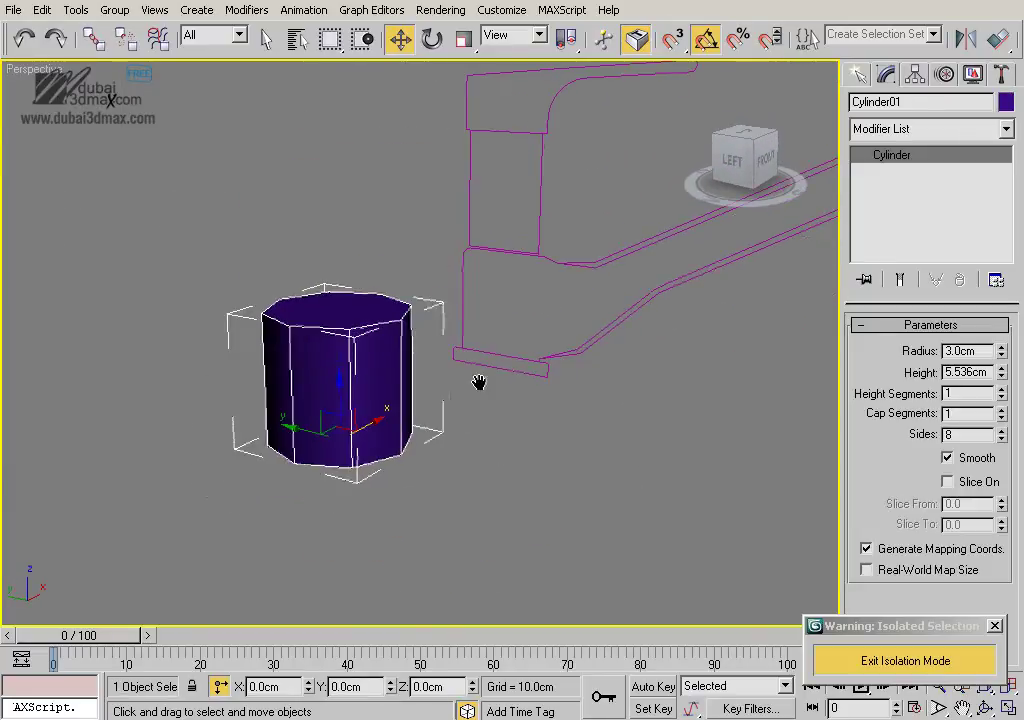
pyautogui.rightClick(435, 340)
pyautogui.scroll(-2, 380, 292)
pyautogui.moveTo(377, 274)
pyautogui.keyDown('alt'); pyautogui.mouseDown(button='middle')
pyautogui.moveTo(395, 407)
pyautogui.moveTo(365, 420)
pyautogui.mouseUp(button='middle'); pyautogui.keyUp('alt')
pyautogui.scroll(-2, 395, 407)
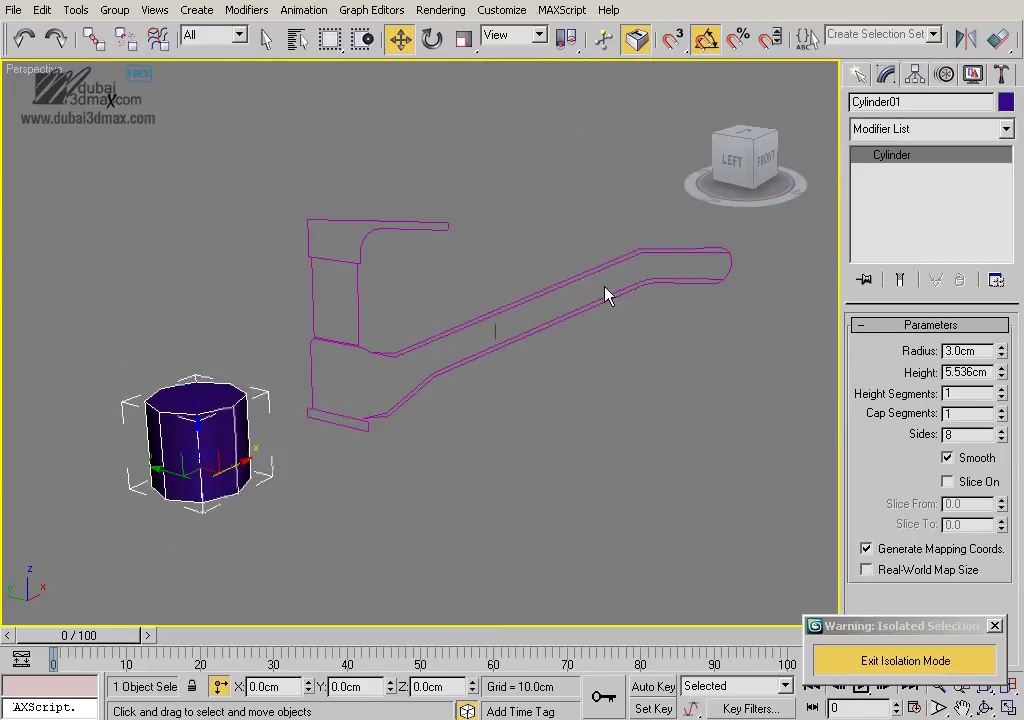
# Draw a box in the Left view and size it 2.2 × 19 × 3 cm
pyautogui.press('l')
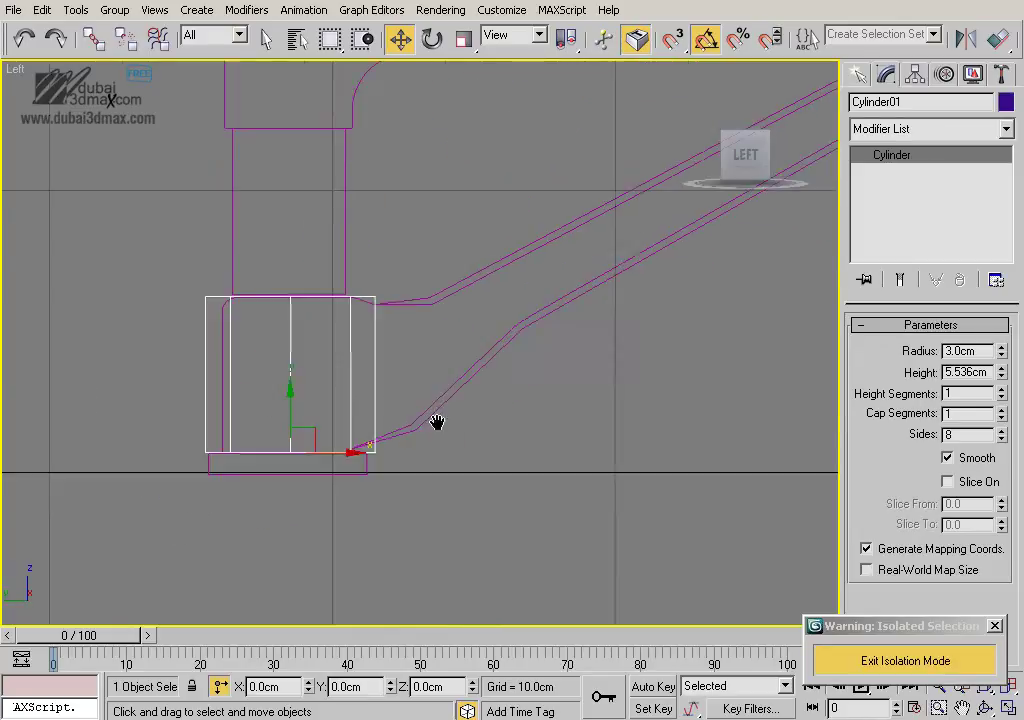
pyautogui.click(862, 78)
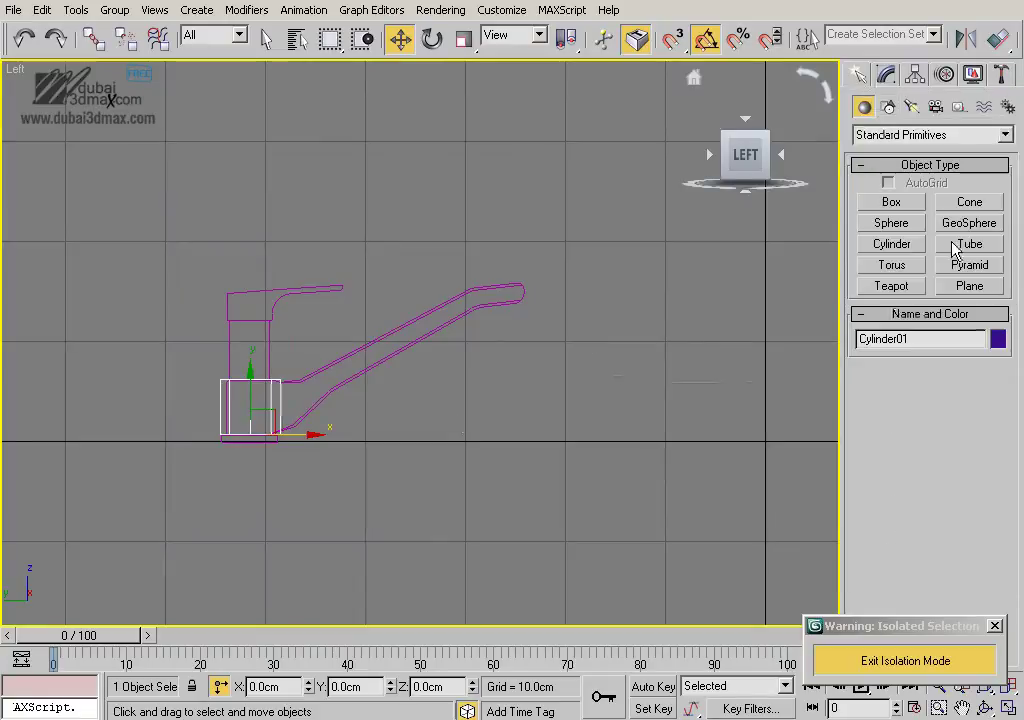
pyautogui.click(891, 203)
pyautogui.scroll(2, 457, 372)
pyautogui.moveTo(412, 431); pyautogui.dragTo(759, 397)
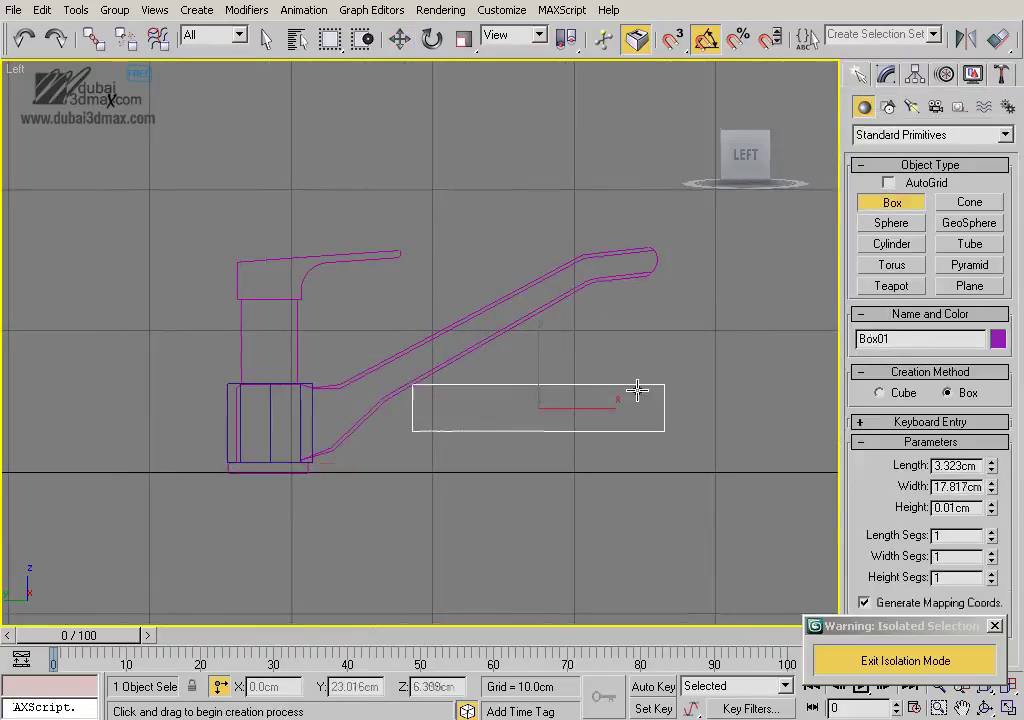
pyautogui.click(718, 372)
pyautogui.rightClick(718, 372)
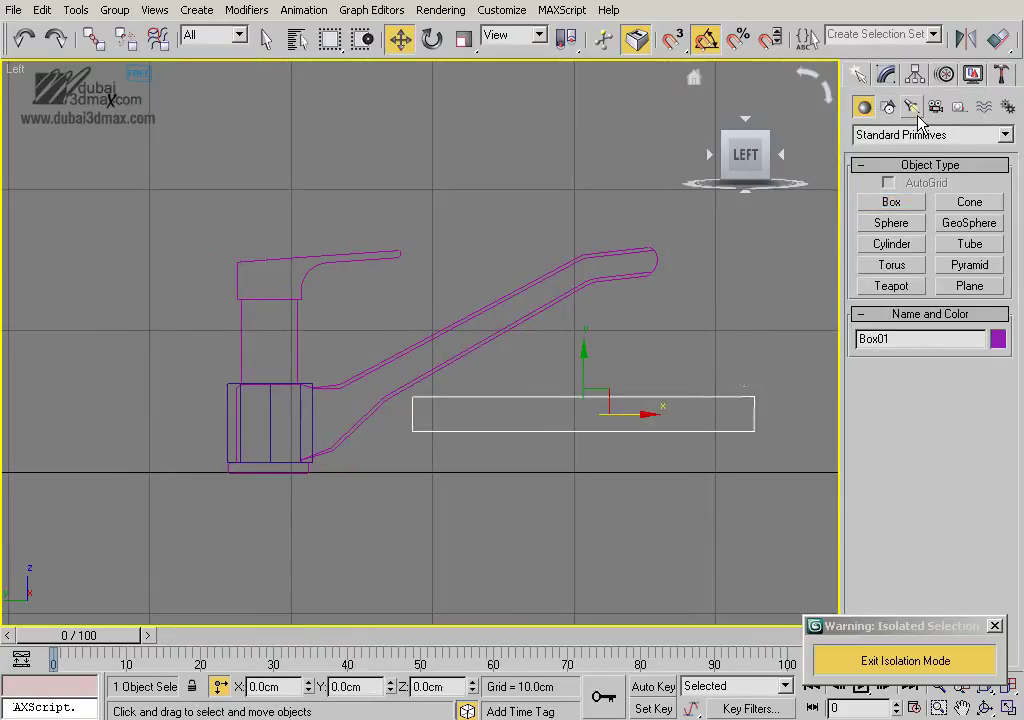
pyautogui.click(886, 75)
pyautogui.doubleClick(978, 349)
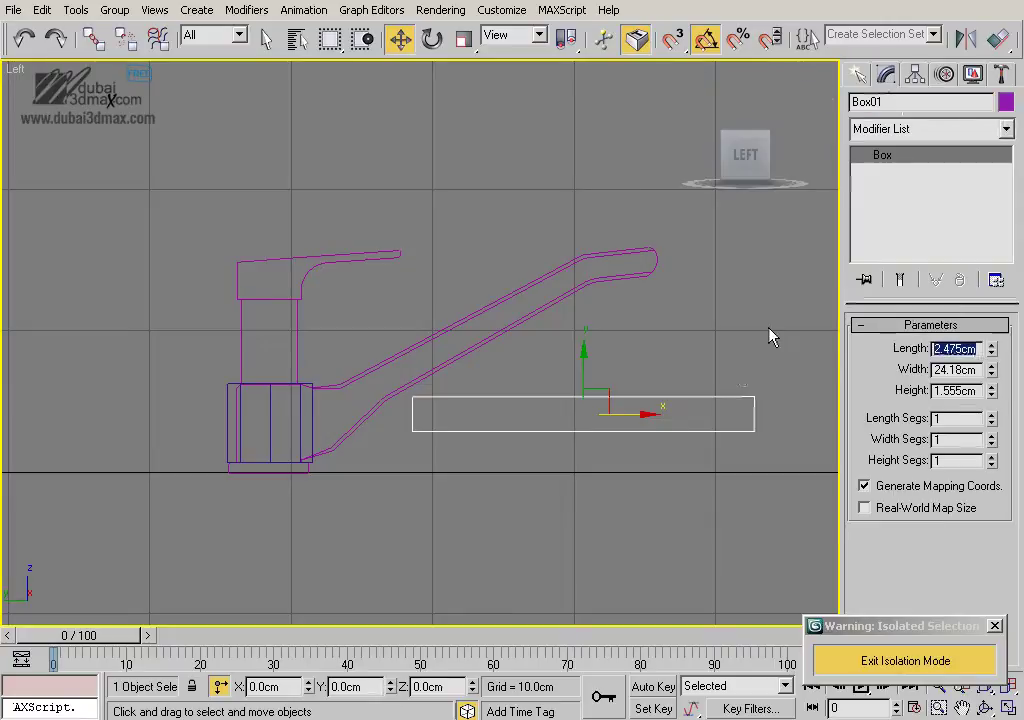
pyautogui.write('2.2')
pyautogui.press('Tab')
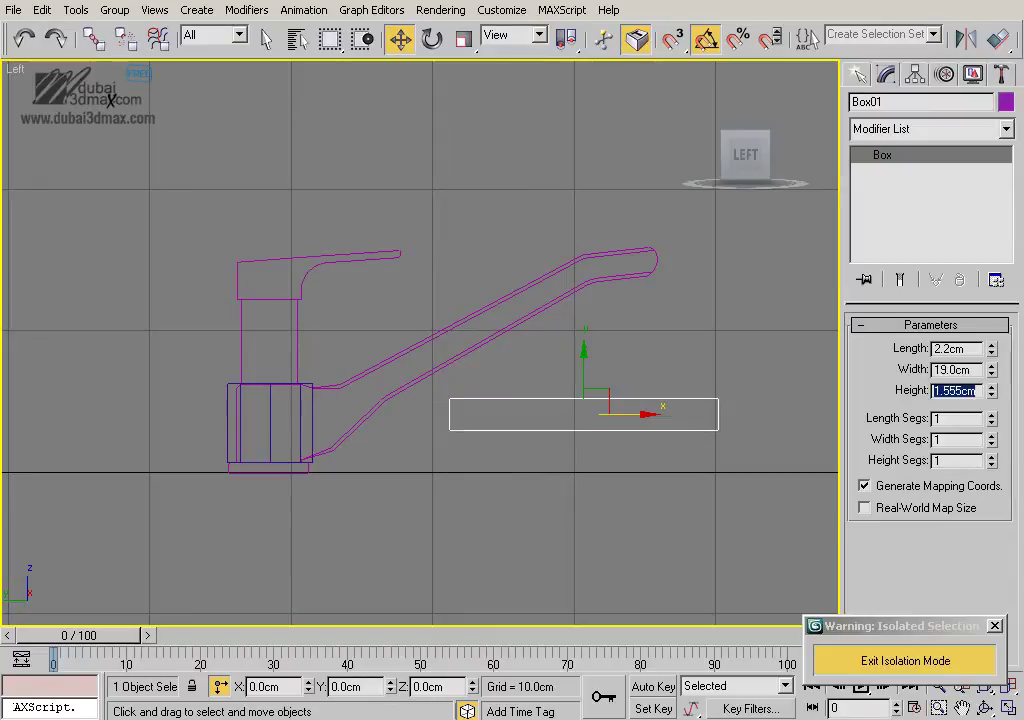
pyautogui.write('3')
# Tilt the box about 30° and move it into the spout outline
pyautogui.rightClick(470, 295)
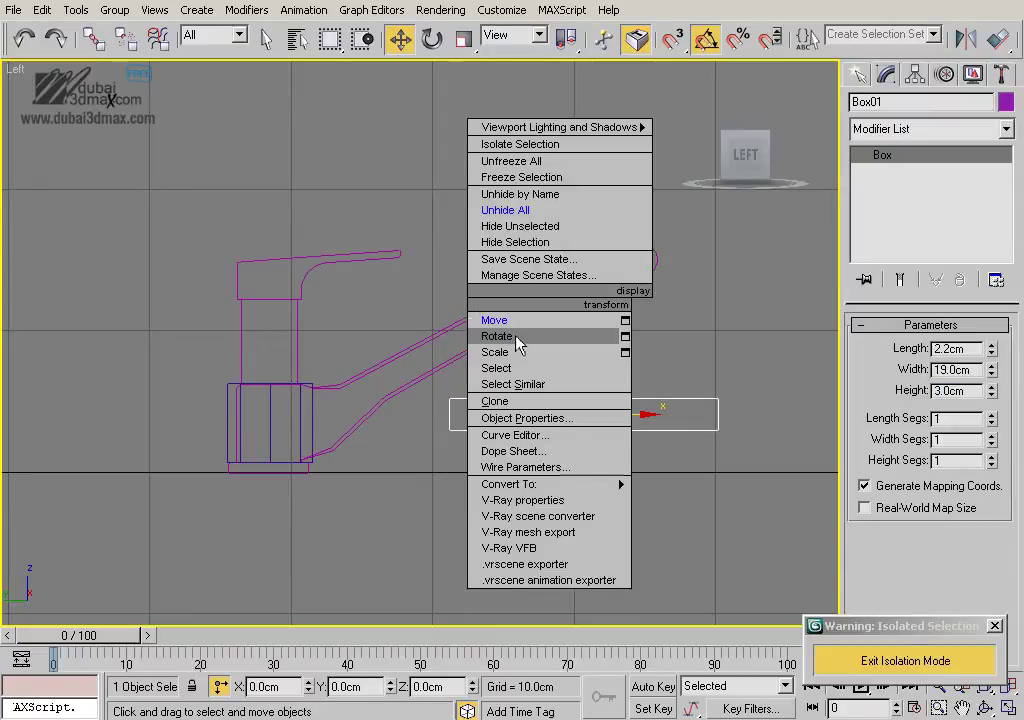
pyautogui.click(517, 338)
pyautogui.moveTo(647, 450); pyautogui.dragTo(651, 421)
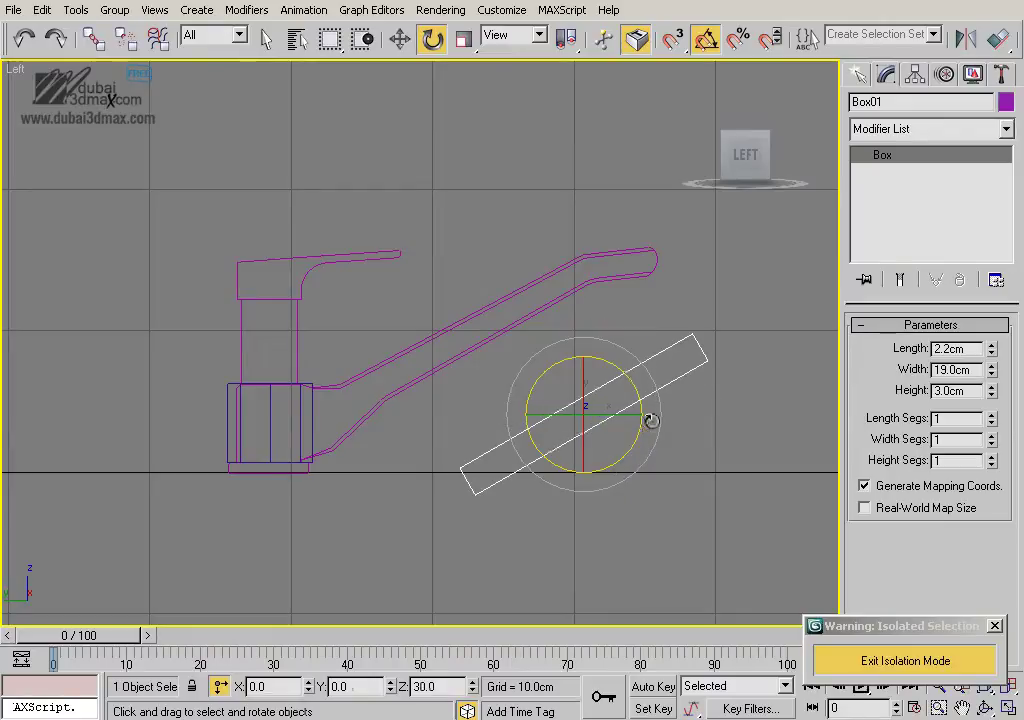
pyautogui.press('w')
pyautogui.moveTo(603, 393)
pyautogui.mouseDown()
pyautogui.moveTo(501, 304)
pyautogui.moveTo(488, 309)
pyautogui.mouseUp()
pyautogui.moveTo(488, 309); pyautogui.dragTo(543, 287, button='middle')
# Clear the selection and pick the base cylinder
pyautogui.click(416, 262)
pyautogui.rightClick(416, 262)
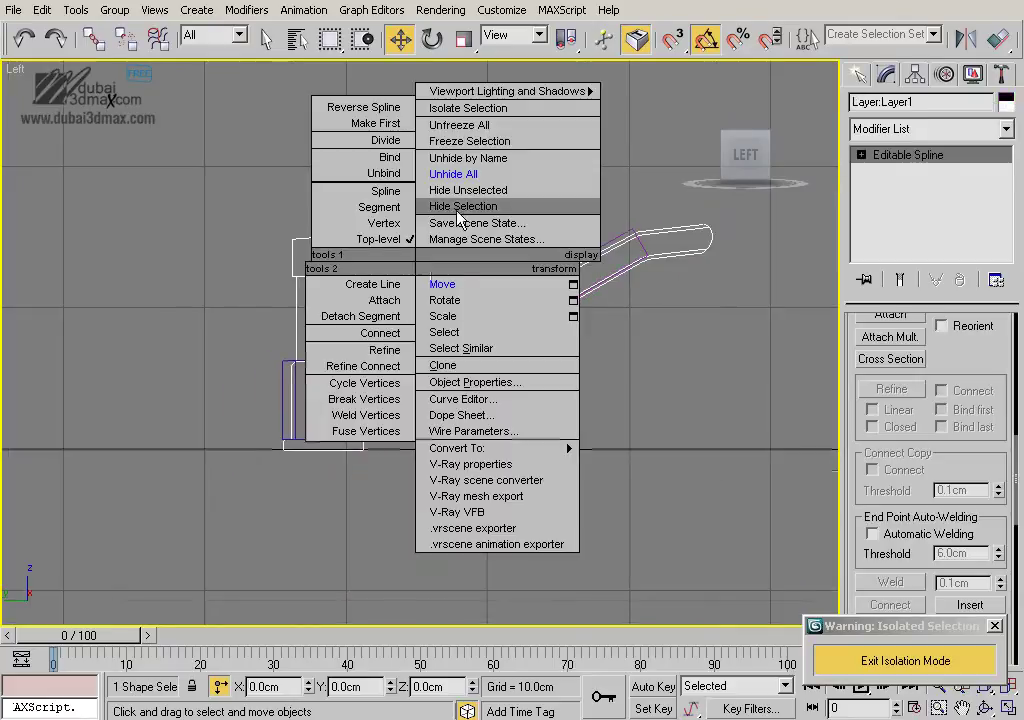
pyautogui.click(240, 245)
pyautogui.click(256, 347)
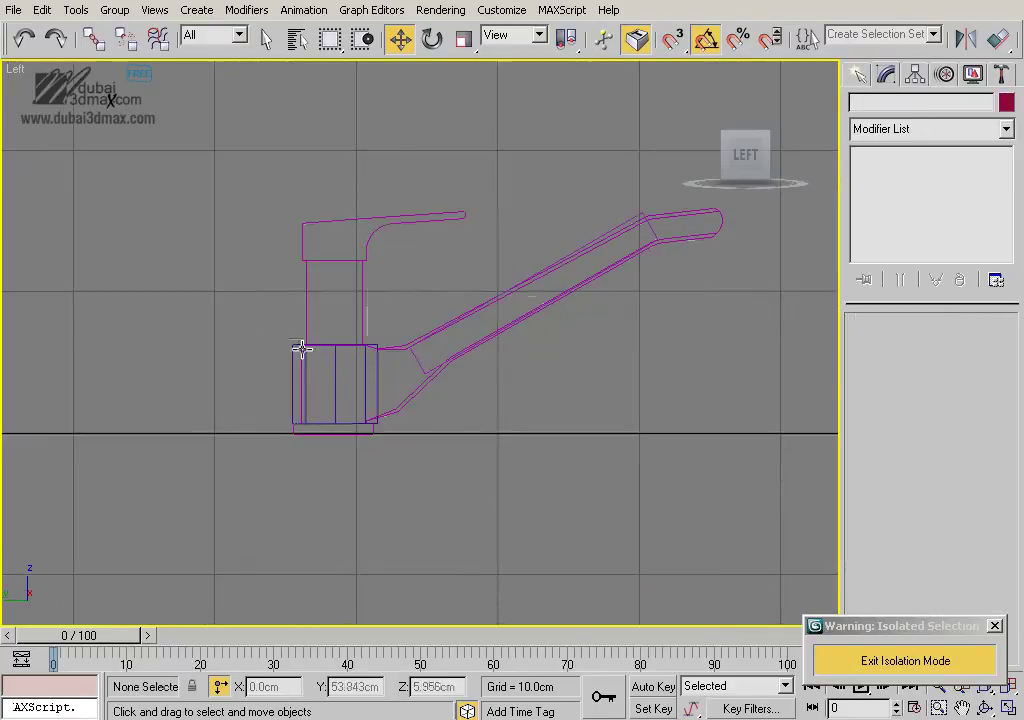
pyautogui.click(293, 345)
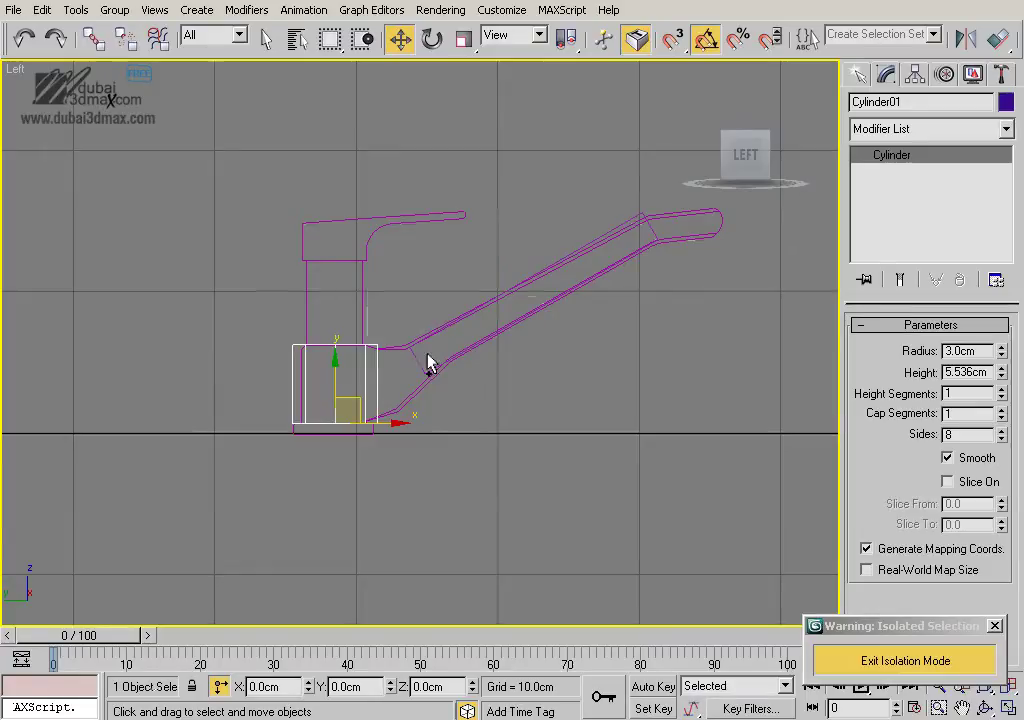
pyautogui.keyDown('ctrl'); pyautogui.click(417, 358); pyautogui.keyUp('ctrl')
pyautogui.scroll(2, 429, 358)
pyautogui.scroll(-1, 558, 354)
pyautogui.scroll(1, 558, 354)
# Convert the base cylinder to an editable poly
pyautogui.click(535, 359)
pyautogui.click(430, 310)
pyautogui.moveTo(430, 310)
pyautogui.mouseDown(button='middle')
pyautogui.moveTo(315, 336)
pyautogui.moveTo(350, 315)
pyautogui.moveTo(368, 340)
pyautogui.mouseUp(button='middle')
pyautogui.scroll(-1, 368, 320)
pyautogui.click(346, 352)
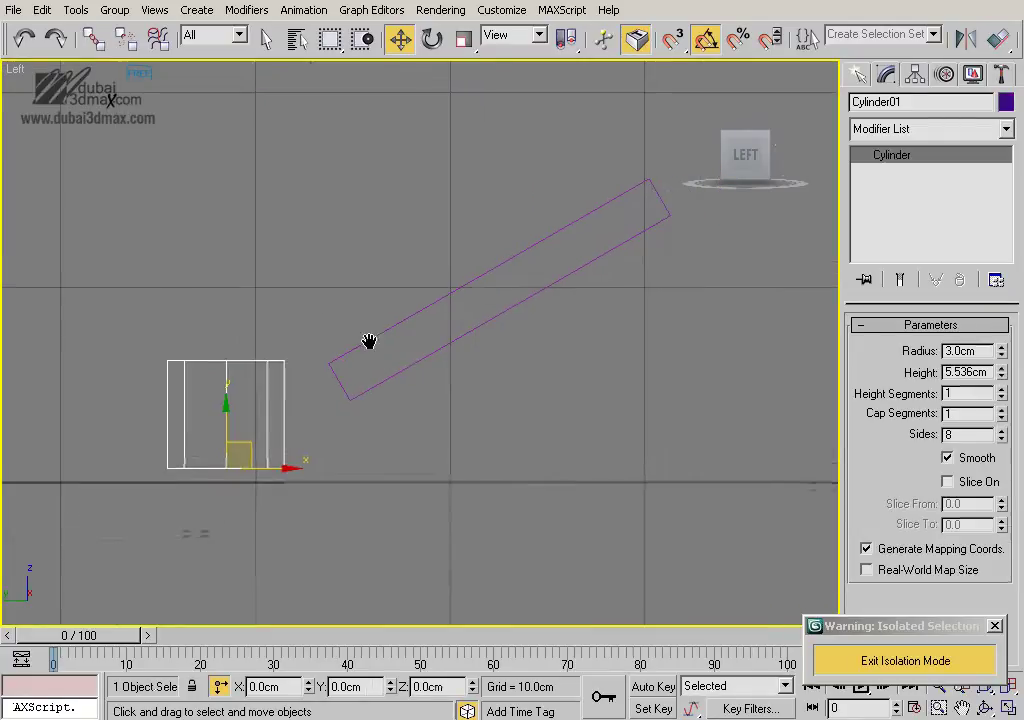
pyautogui.rightClick(358, 345)
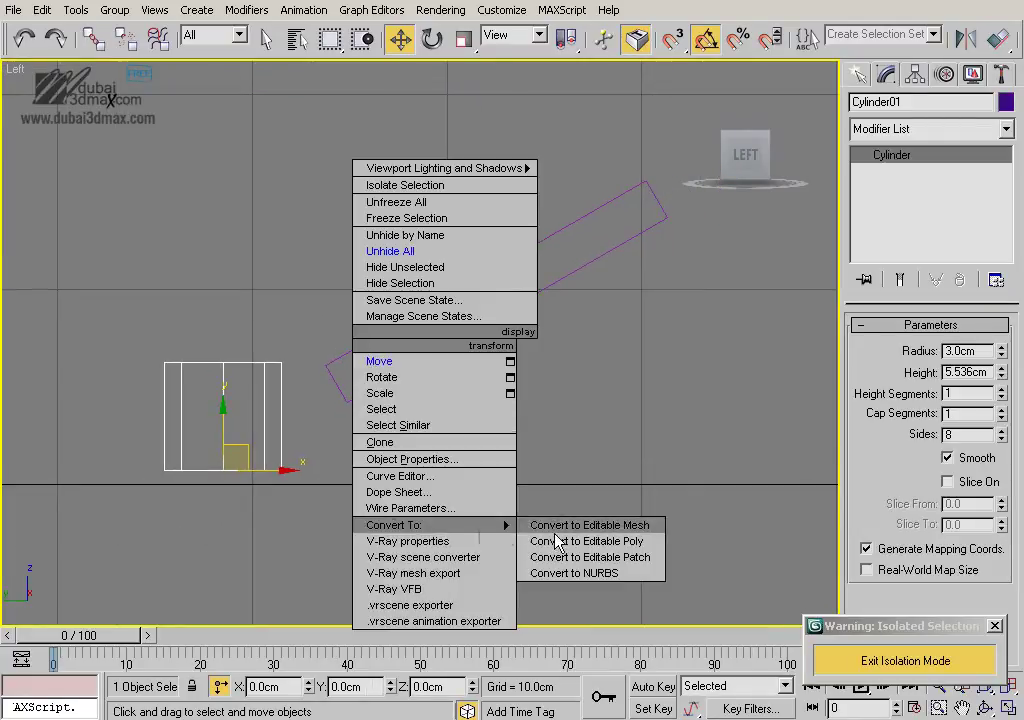
pyautogui.click(560, 539)
# Select all of the cylinder's vertical edges at Edge level
pyautogui.scroll(2, 637, 398)
pyautogui.click(903, 354)
pyautogui.moveTo(572, 330); pyautogui.dragTo(667, 315, button='middle')
pyautogui.moveTo(200, 340); pyautogui.dragTo(793, 393)
pyautogui.scroll(-3, 885, 380)
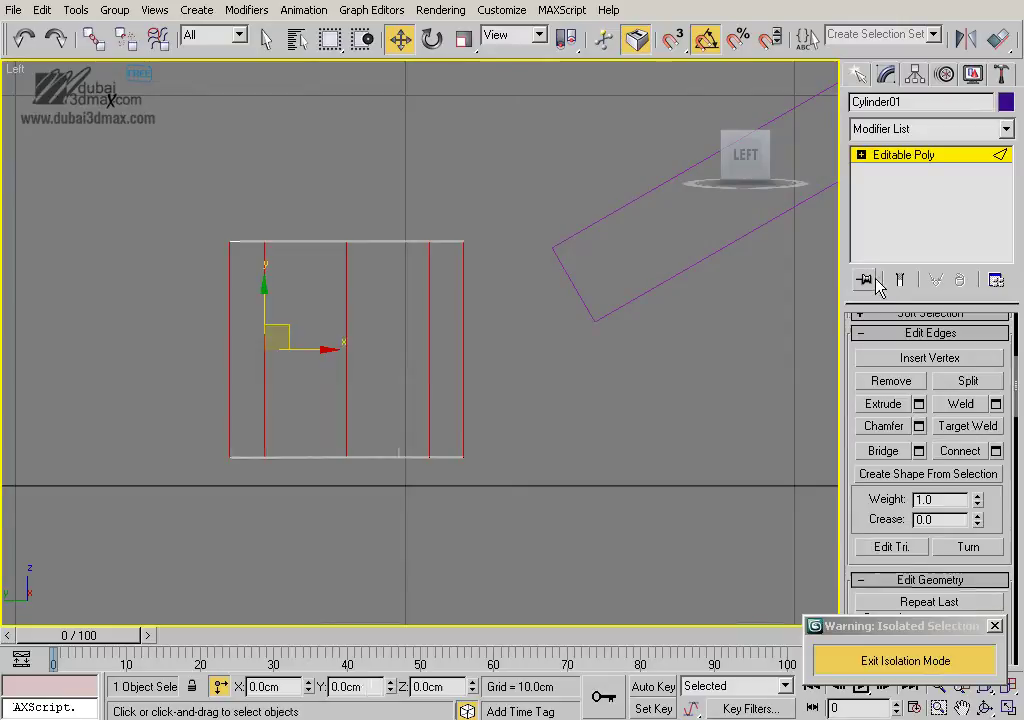
# Connect the vertical edges with 2 segments, pinch 67 and slide 2
pyautogui.click(996, 451)
pyautogui.click(787, 394)
pyautogui.moveTo(915, 405); pyautogui.dragTo(942, 277)
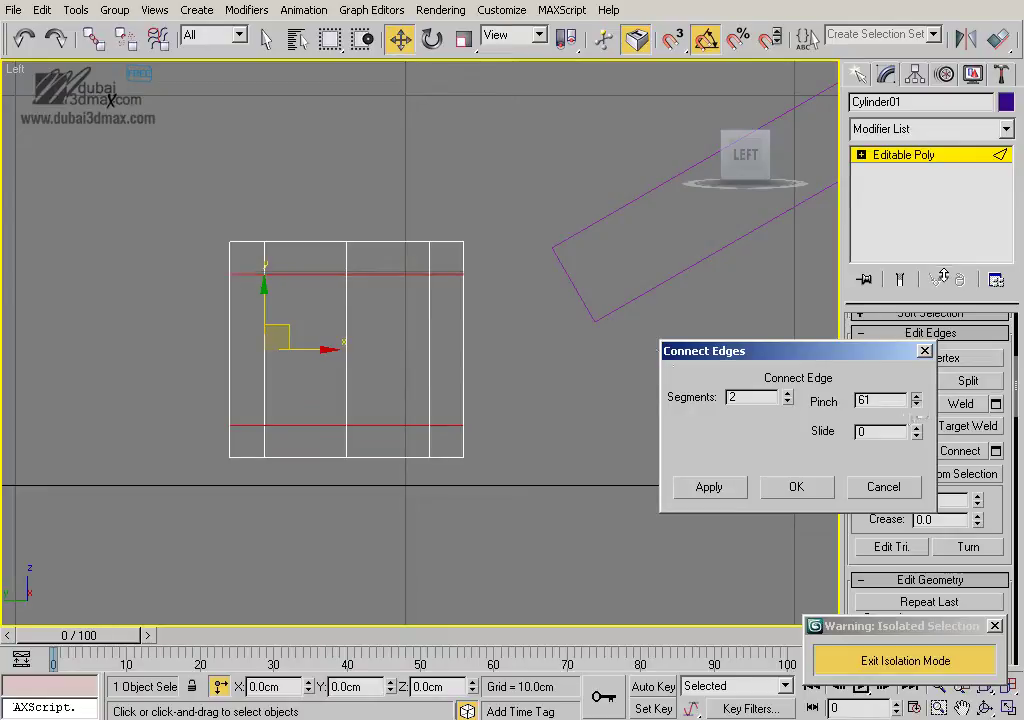
pyautogui.moveTo(915, 441); pyautogui.dragTo(915, 412)
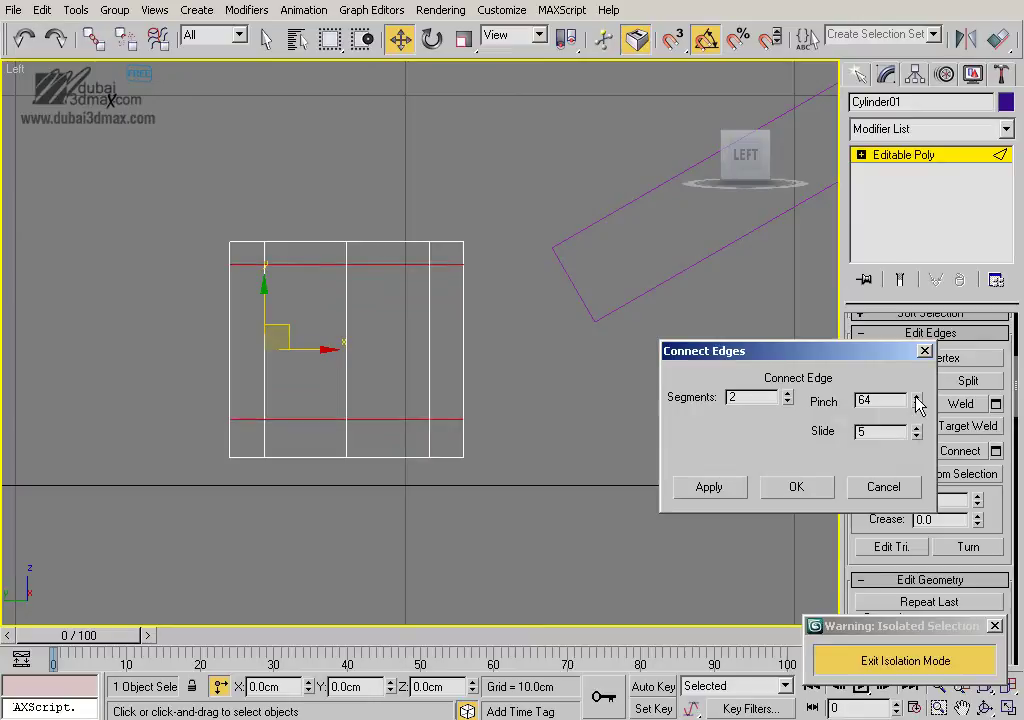
pyautogui.moveTo(913, 410)
pyautogui.mouseDown()
pyautogui.moveTo(916, 389)
pyautogui.moveTo(919, 441)
pyautogui.mouseUp()
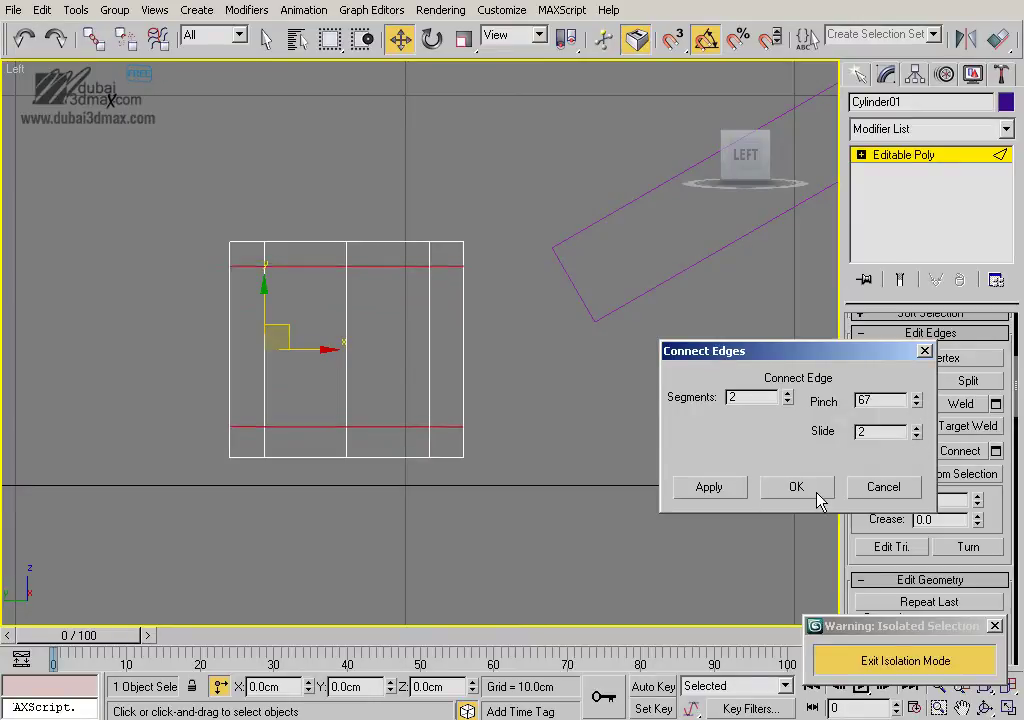
pyautogui.click(757, 497)
pyautogui.hotkey('ctrl', 'b')
pyautogui.moveTo(817, 206); pyautogui.dragTo(502, 409, button='middle')
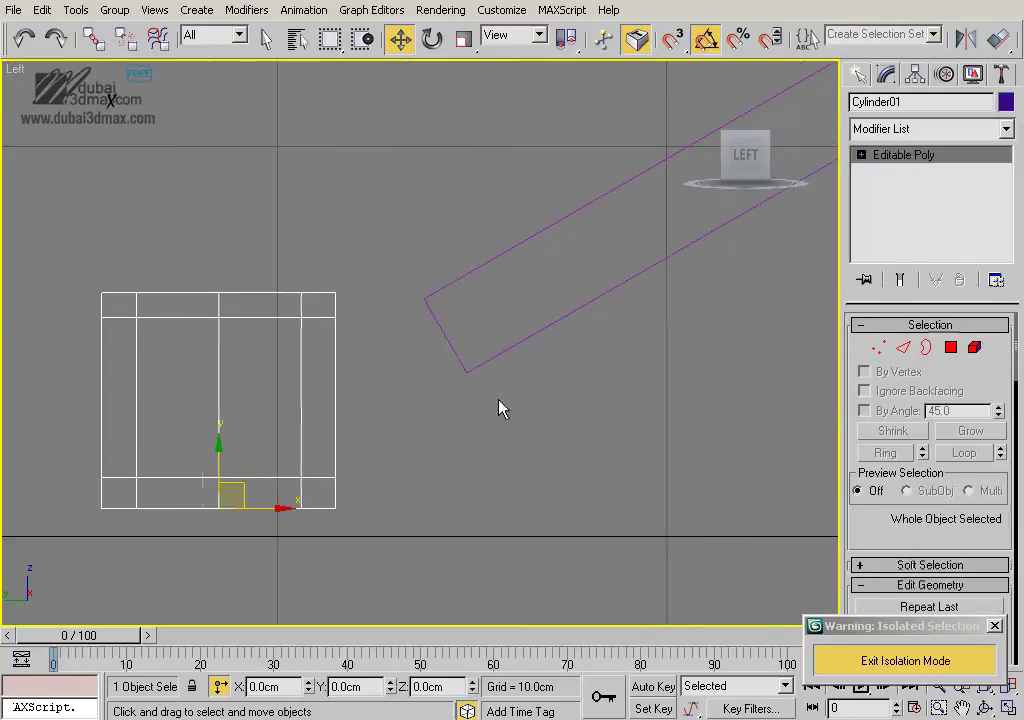
pyautogui.scroll(-3, 396, 427)
# Align the spout box to the cylinder's centre along X
pyautogui.click(400, 366)
pyautogui.scroll(3, 411, 389)
pyautogui.moveTo(411, 389); pyautogui.dragTo(393, 396, button='middle')
pyautogui.press('p')
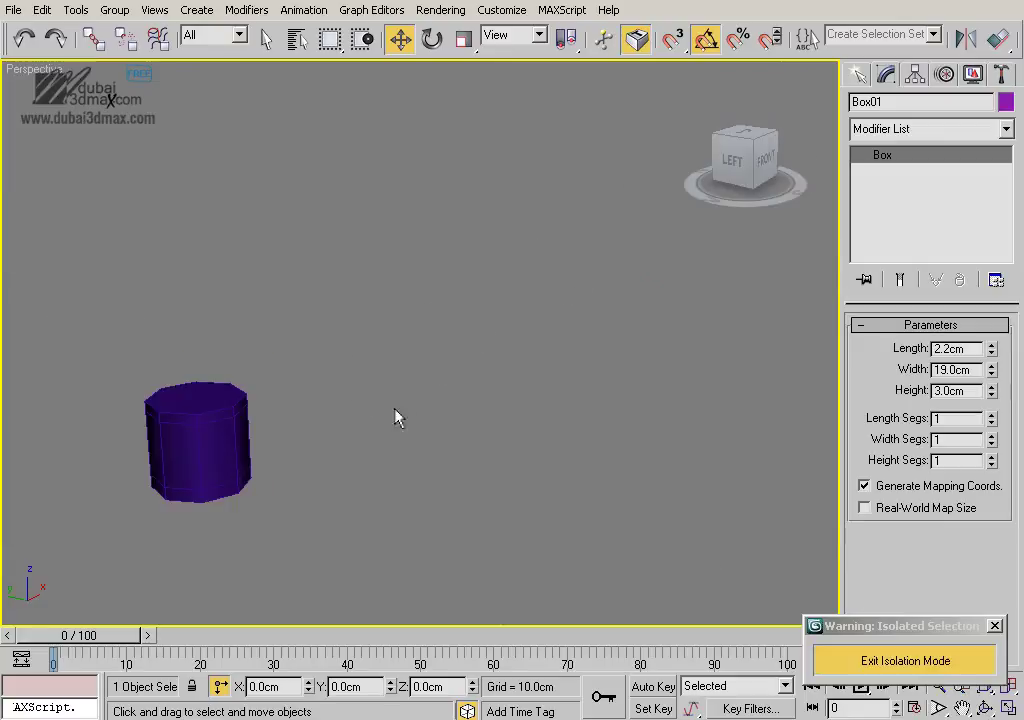
pyautogui.hotkey('alt', 'a')
pyautogui.click(221, 445)
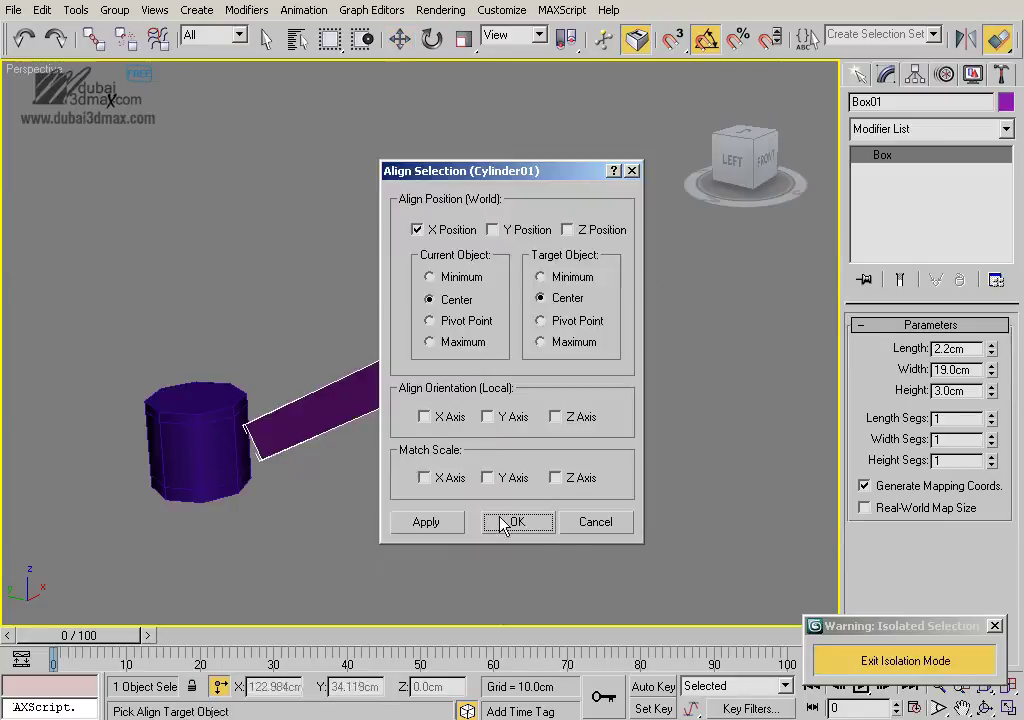
pyautogui.click(503, 527)
# Convert the spout box to an editable poly
pyautogui.scroll(2, 513, 440)
pyautogui.scroll(2, 503, 430)
pyautogui.scroll(2, 503, 446)
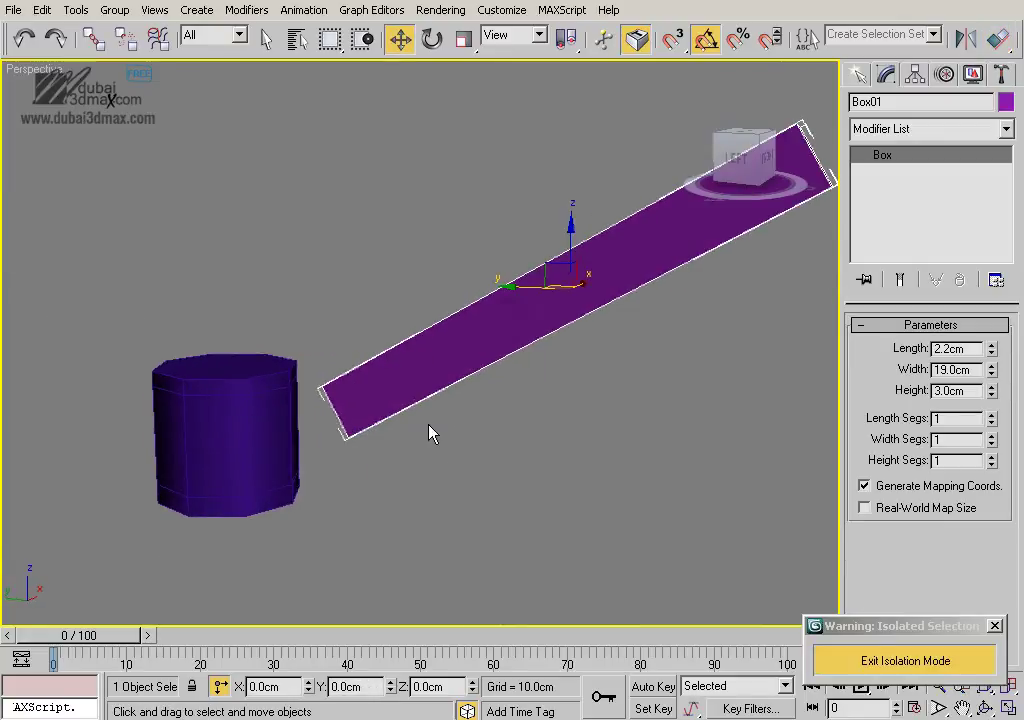
pyautogui.moveTo(510, 327); pyautogui.dragTo(470, 305, button='middle')
pyautogui.rightClick(470, 305)
pyautogui.moveTo(548, 491)
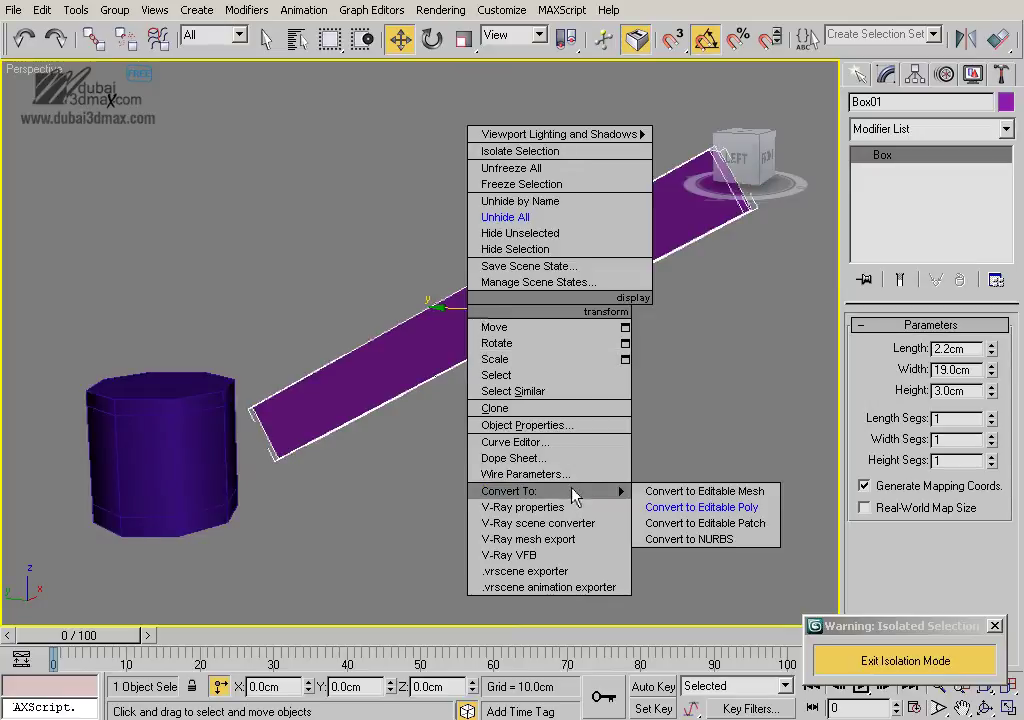
pyautogui.click(720, 512)
# Select an end edge, ring it, and connect a lengthwise centre edge
pyautogui.moveTo(446, 439)
pyautogui.keyDown('alt'); pyautogui.mouseDown(button='middle')
pyautogui.moveTo(551, 441)
pyautogui.moveTo(537, 444)
pyautogui.moveTo(530, 407)
pyautogui.moveTo(480, 384)
pyautogui.moveTo(566, 298)
pyautogui.moveTo(448, 393)
pyautogui.moveTo(460, 365)
pyautogui.mouseUp(button='middle'); pyautogui.keyUp('alt')
pyautogui.press('2')
pyautogui.click(310, 466)
pyautogui.click(893, 456)
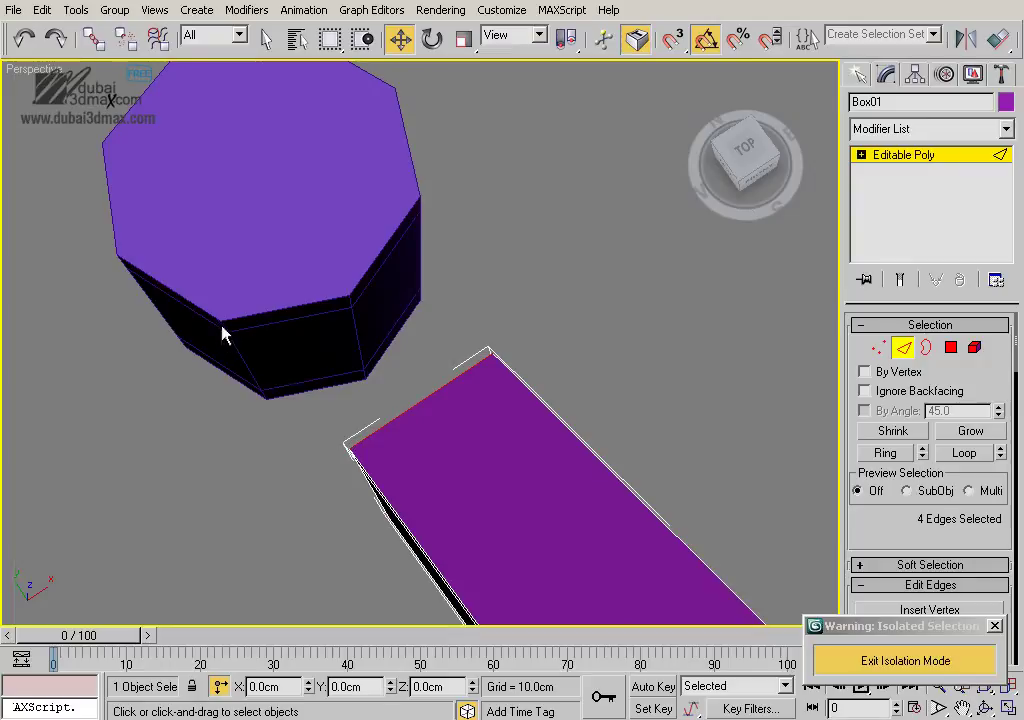
pyautogui.moveTo(460, 455)
pyautogui.keyDown('alt'); pyautogui.mouseDown(button='middle')
pyautogui.moveTo(457, 434)
pyautogui.moveTo(594, 366)
pyautogui.moveTo(601, 457)
pyautogui.moveTo(899, 545)
pyautogui.mouseUp(button='middle'); pyautogui.keyUp('alt')
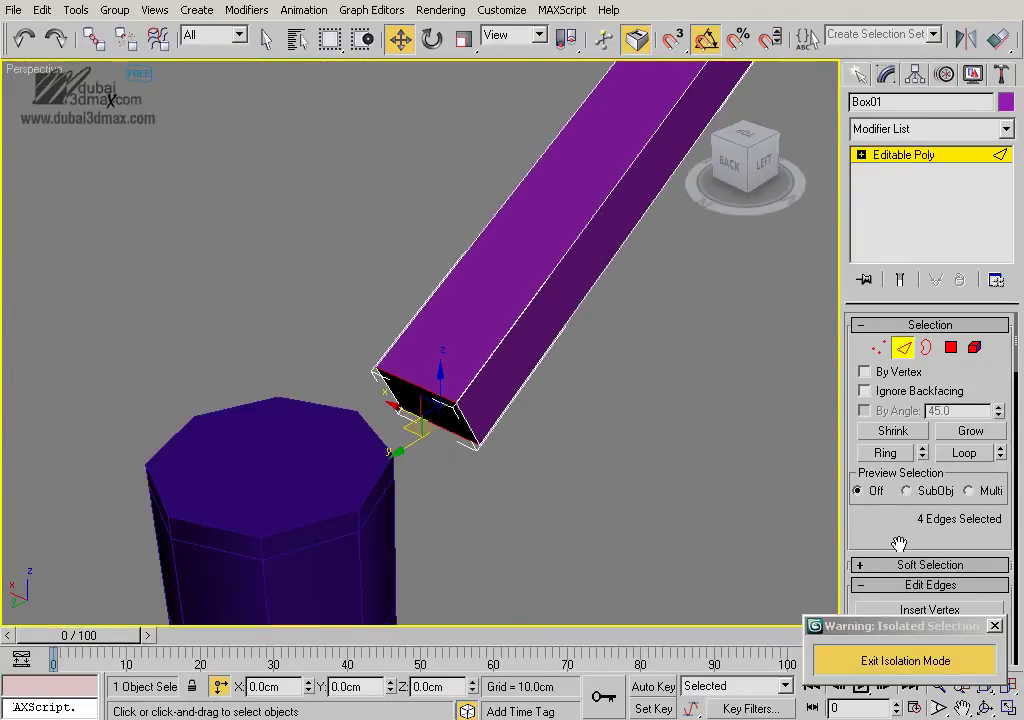
pyautogui.scroll(-4, 899, 545)
pyautogui.click(997, 512)
pyautogui.click(793, 485)
# Select the box's two end-cap polygons, then clear the selection
pyautogui.moveTo(761, 491)
pyautogui.keyDown('alt'); pyautogui.mouseDown(button='middle')
pyautogui.moveTo(581, 453)
pyautogui.moveTo(567, 410)
pyautogui.moveTo(596, 399)
pyautogui.mouseUp(button='middle'); pyautogui.keyUp('alt')
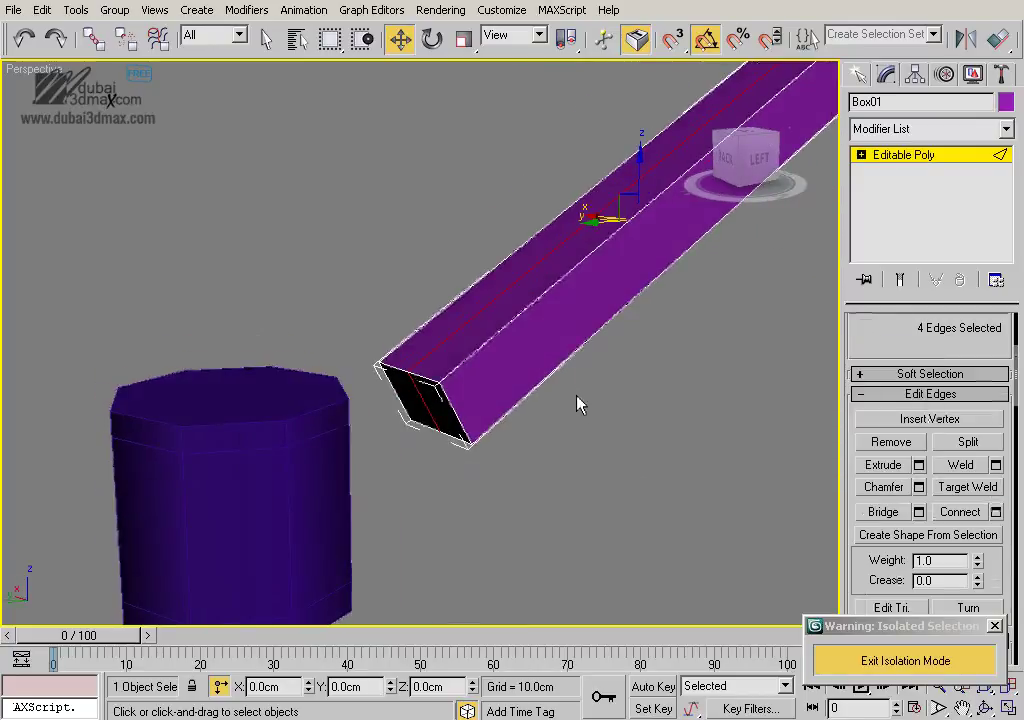
pyautogui.press('4')
pyautogui.click(398, 398)
pyautogui.keyDown('ctrl'); pyautogui.click(442, 415); pyautogui.keyUp('ctrl')
pyautogui.moveTo(533, 441)
pyautogui.keyDown('alt'); pyautogui.mouseDown(button='middle')
pyautogui.moveTo(435, 448)
pyautogui.moveTo(366, 418)
pyautogui.moveTo(473, 414)
pyautogui.mouseUp(button='middle'); pyautogui.keyUp('alt')
pyautogui.click(435, 448)
# Delete the two cylinder side polygons facing the beam to open a hole
pyautogui.rightClick(468, 356)
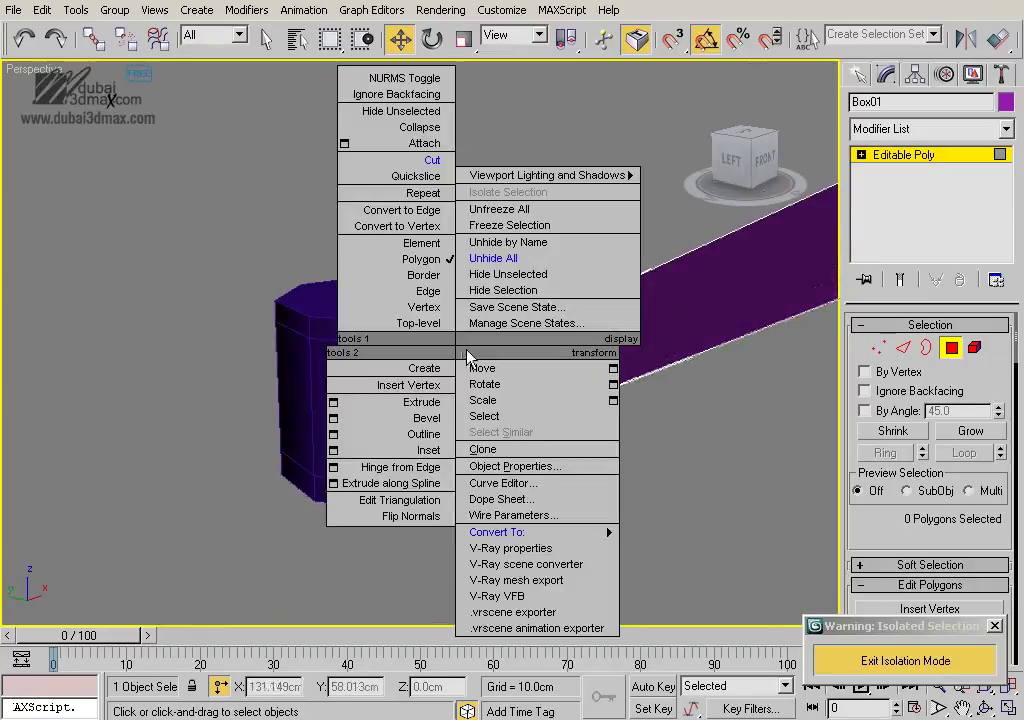
pyautogui.click(430, 160)
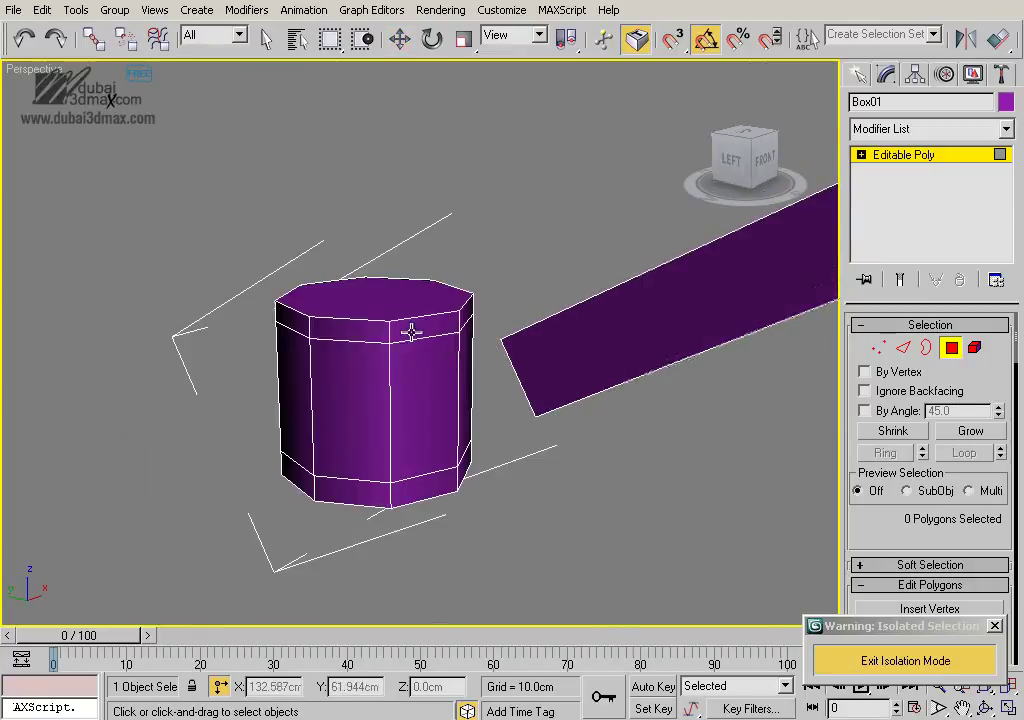
pyautogui.click(442, 373)
pyautogui.moveTo(418, 389)
pyautogui.keyDown('alt'); pyautogui.mouseDown(button='middle')
pyautogui.moveTo(411, 411)
pyautogui.moveTo(475, 373)
pyautogui.moveTo(419, 388)
pyautogui.moveTo(583, 376)
pyautogui.moveTo(567, 391)
pyautogui.mouseUp(button='middle'); pyautogui.keyUp('alt')
pyautogui.keyDown('ctrl'); pyautogui.click(475, 373); pyautogui.keyUp('ctrl')
pyautogui.press('Delete')
# Bridge the cylinder hole's border to the beam's open end
pyautogui.moveTo(475, 420)
pyautogui.mouseDown(button='middle')
pyautogui.moveTo(529, 390)
pyautogui.moveTo(521, 402)
pyautogui.moveTo(565, 403)
pyautogui.mouseUp(button='middle')
pyautogui.click(926, 347)
pyautogui.click(431, 357)
pyautogui.scroll(-3, 882, 489)
pyautogui.scroll(-3, 900, 500)
pyautogui.click(918, 518)
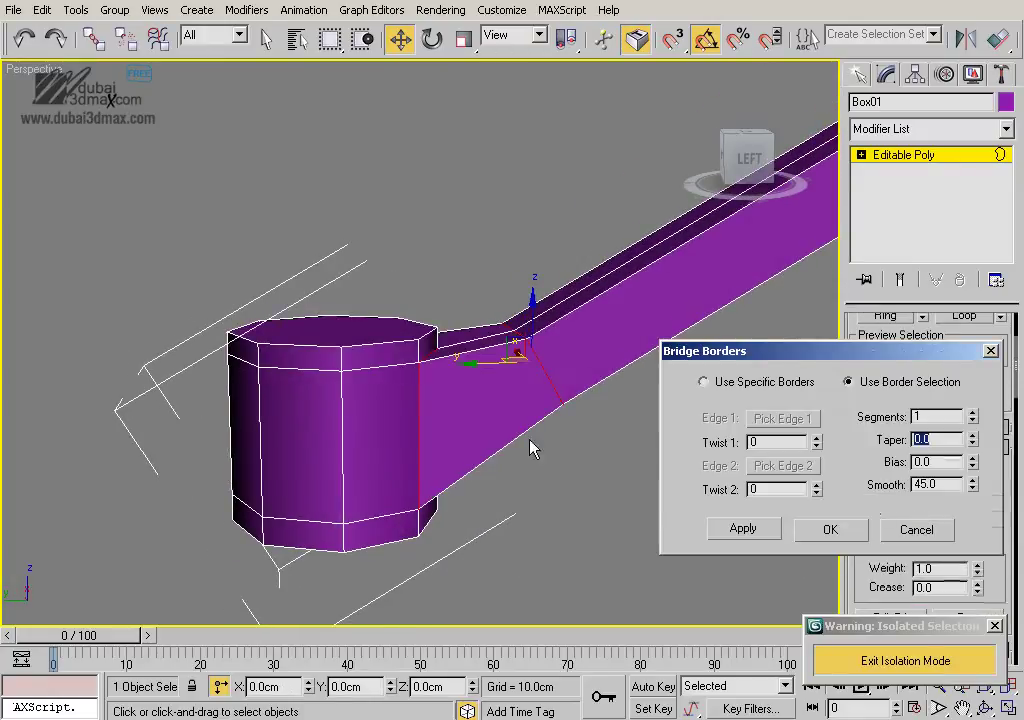
pyautogui.scroll(2, 532, 449)
pyautogui.moveTo(532, 449); pyautogui.dragTo(449, 438, button='middle')
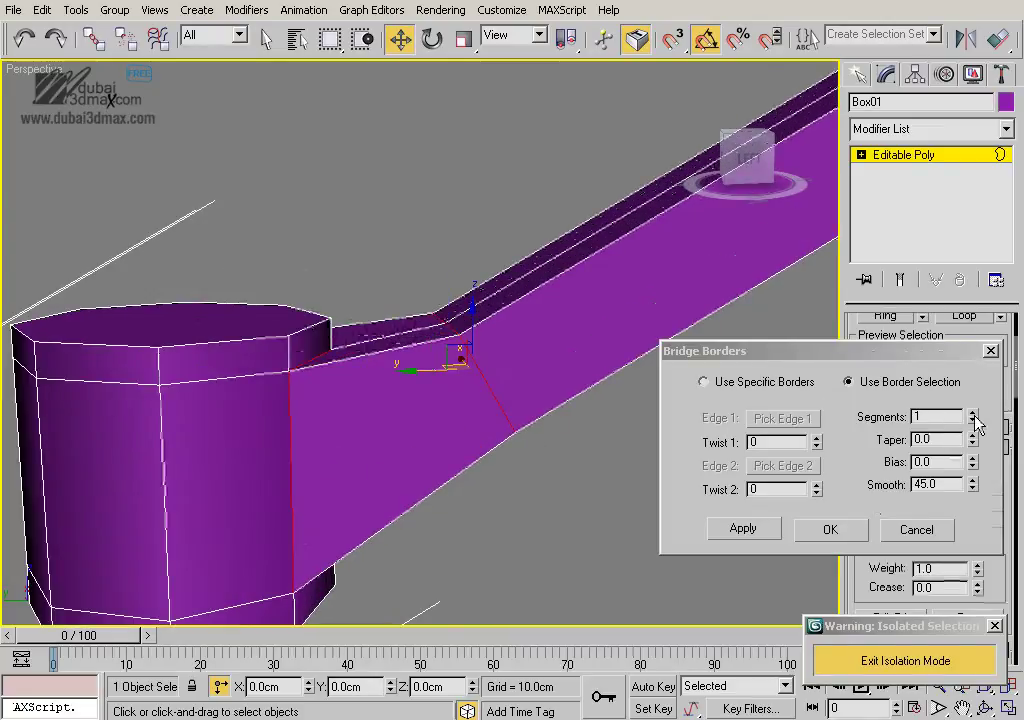
pyautogui.keyDown('alt'); pyautogui.moveTo(560, 440); pyautogui.dragTo(632, 468, button='middle'); pyautogui.keyUp('alt')
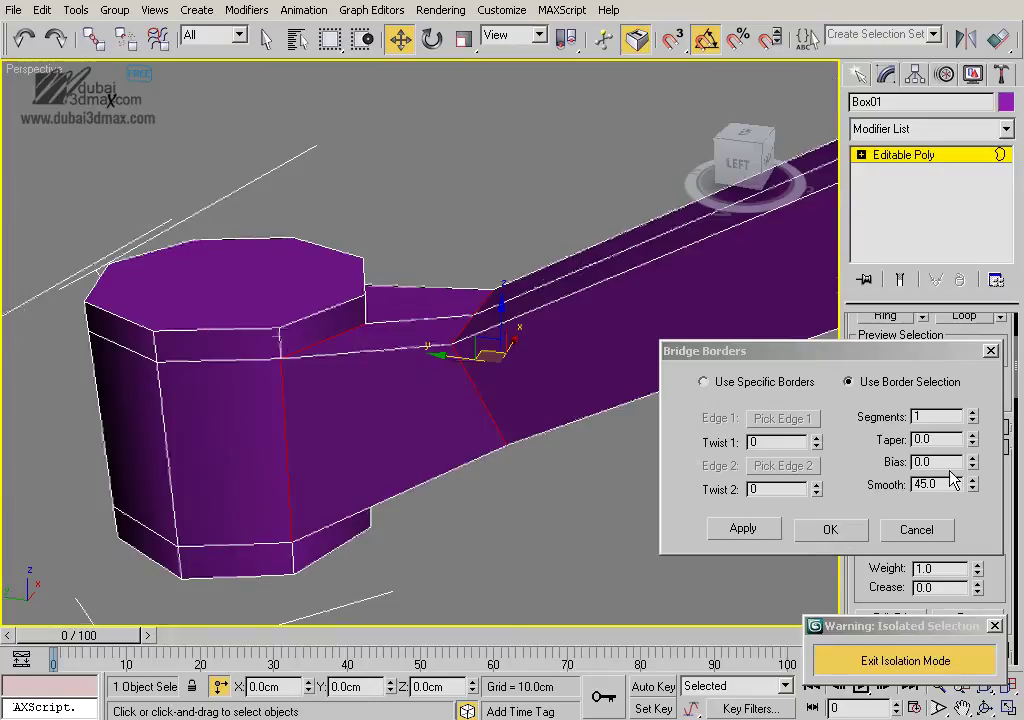
pyautogui.moveTo(568, 410); pyautogui.dragTo(523, 400, button='middle')
pyautogui.click(832, 528)
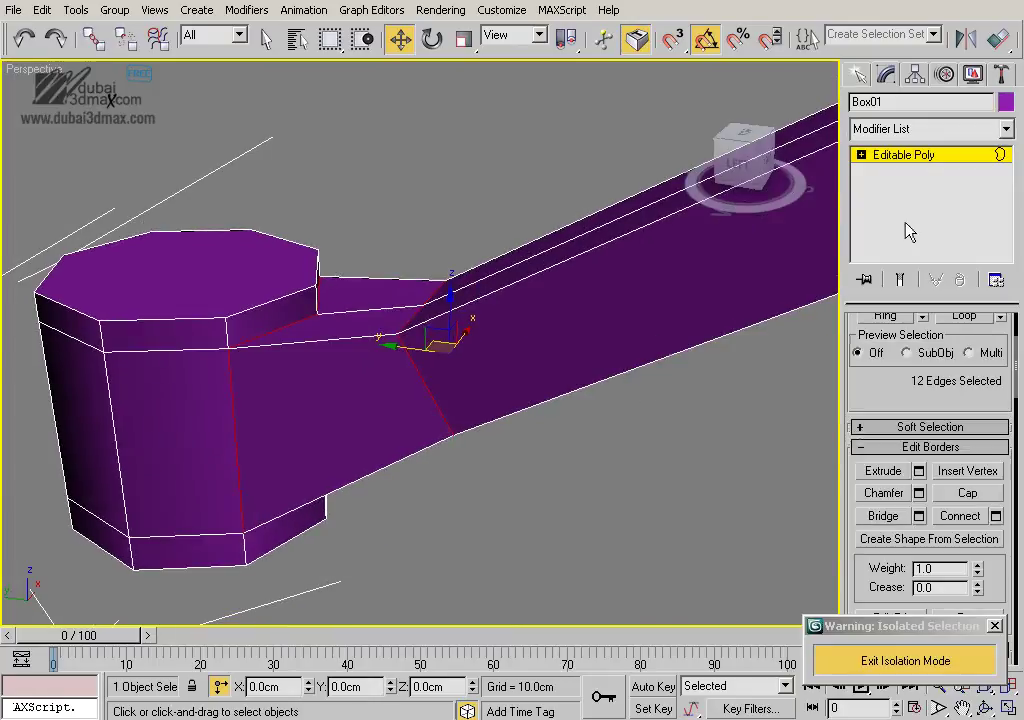
# Deselect to inspect the finished bridge, then reselect the faucet body
pyautogui.click(606, 457)
pyautogui.scroll(3, 695, 395)
pyautogui.scroll(-2, 606, 425)
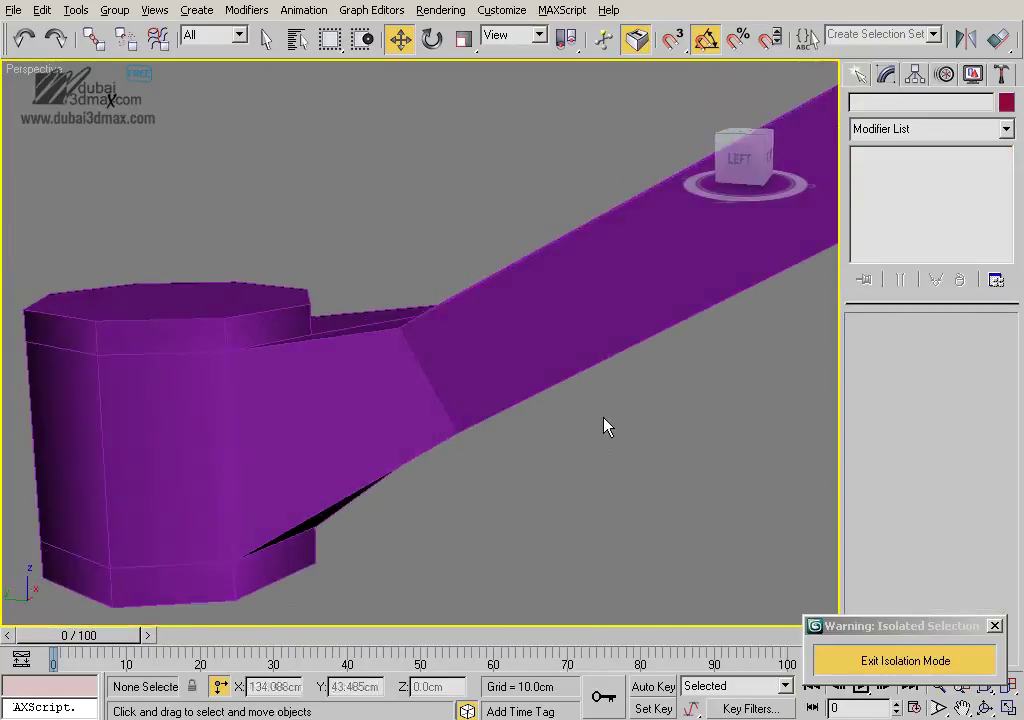
pyautogui.scroll(2, 632, 427)
pyautogui.scroll(-2, 560, 400)
pyautogui.scroll(-2, 500, 460)
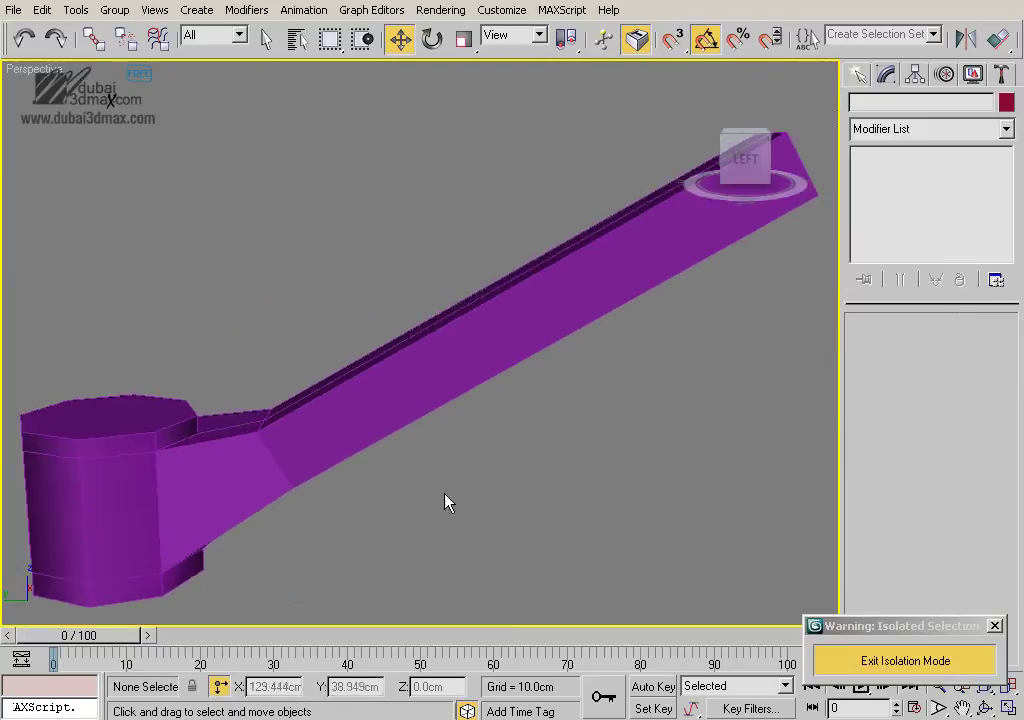
pyautogui.scroll(-1, 506, 434)
pyautogui.click(469, 300)
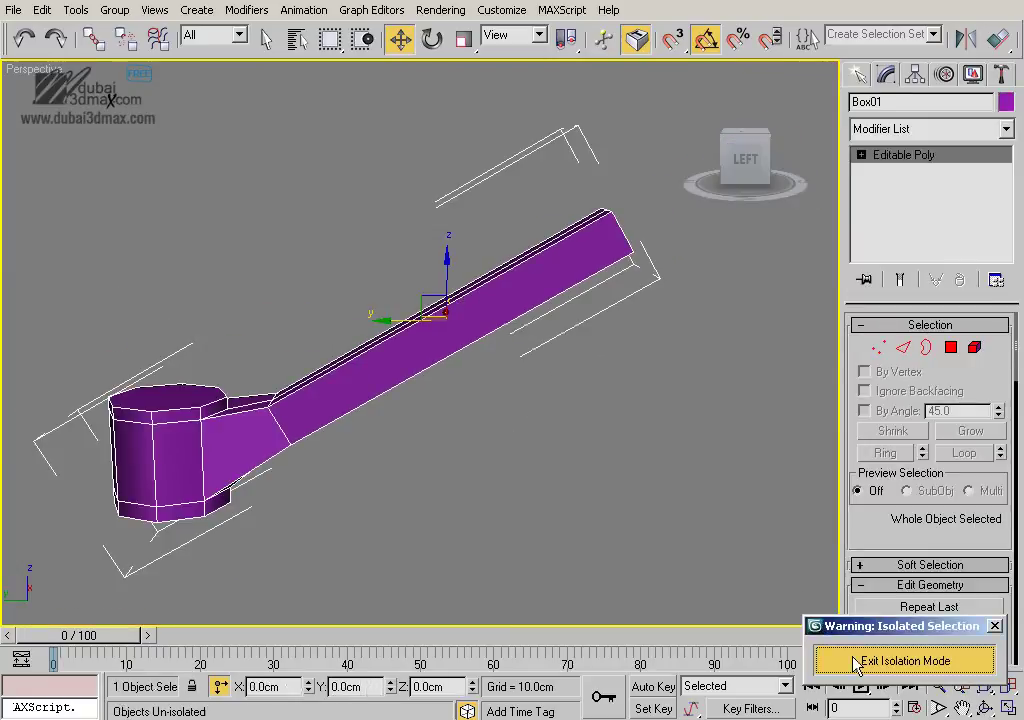
# Exit isolation and, in the Left view, align the spout-end vertices to the faucet outline
pyautogui.click(851, 662)
pyautogui.press('l')
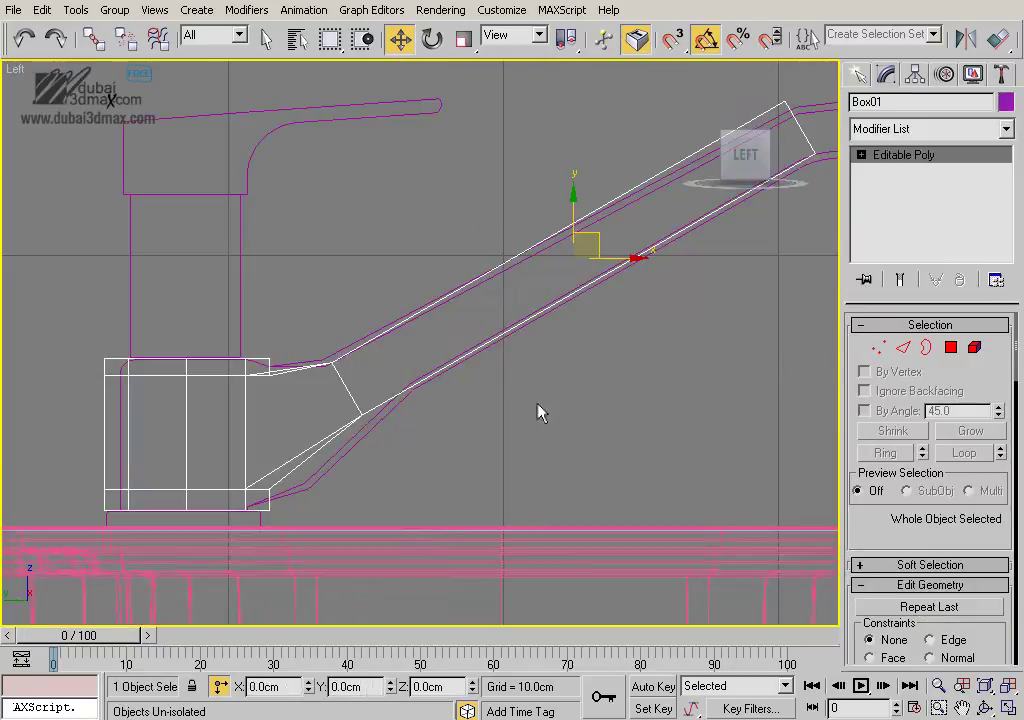
pyautogui.click(878, 347)
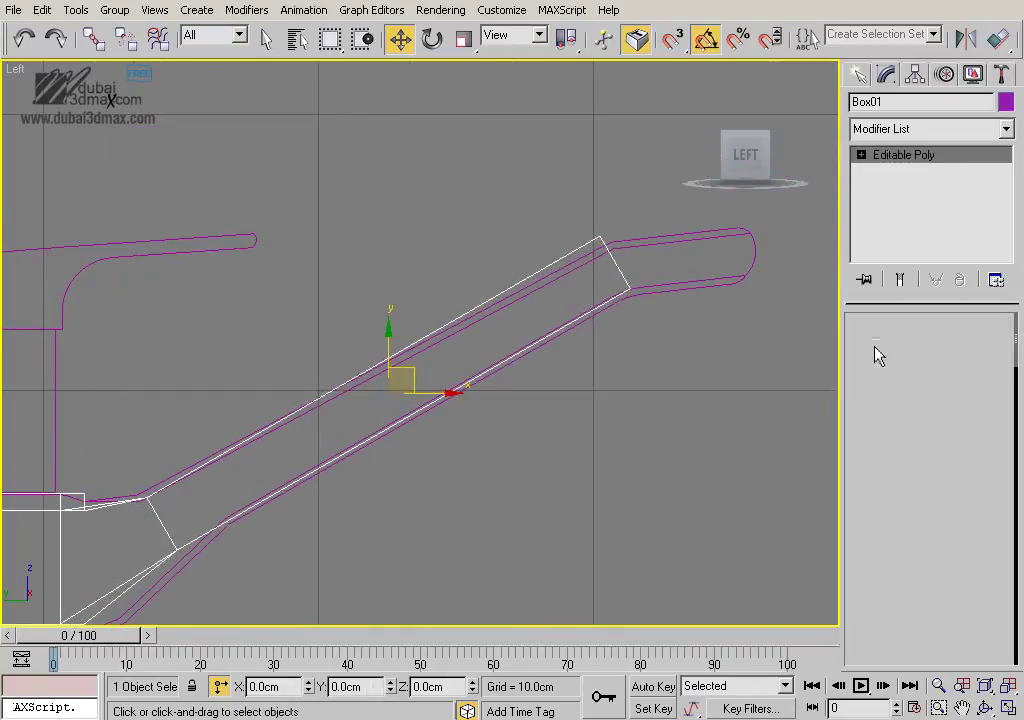
pyautogui.moveTo(570, 215); pyautogui.dragTo(645, 305)
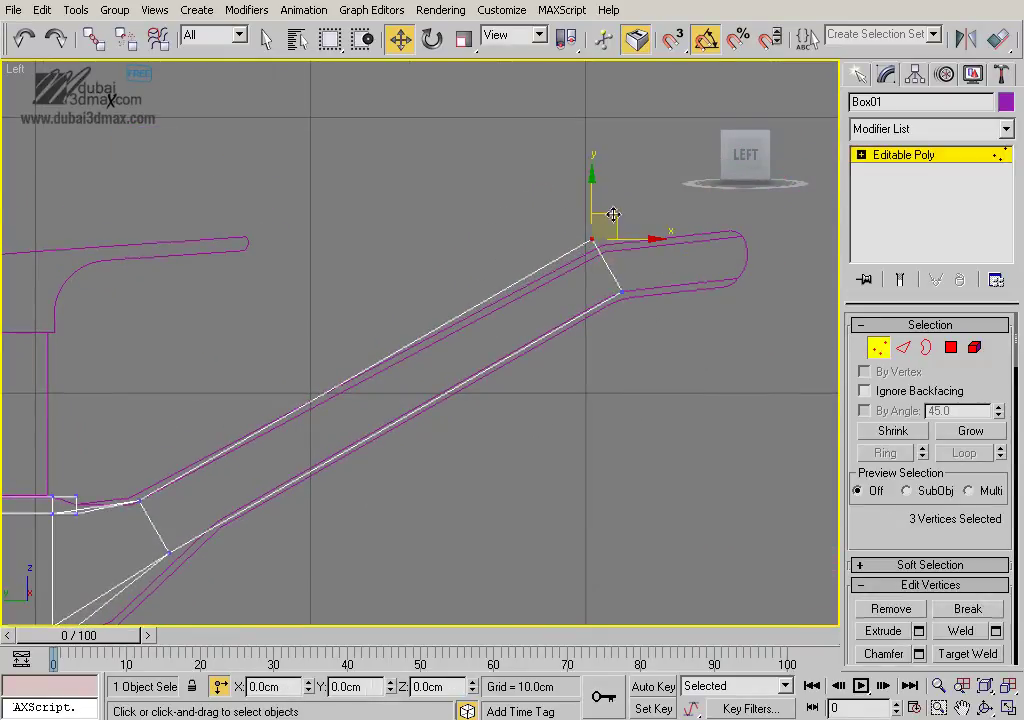
pyautogui.moveTo(613, 215); pyautogui.dragTo(621, 222)
pyautogui.moveTo(600, 265); pyautogui.dragTo(630, 292)
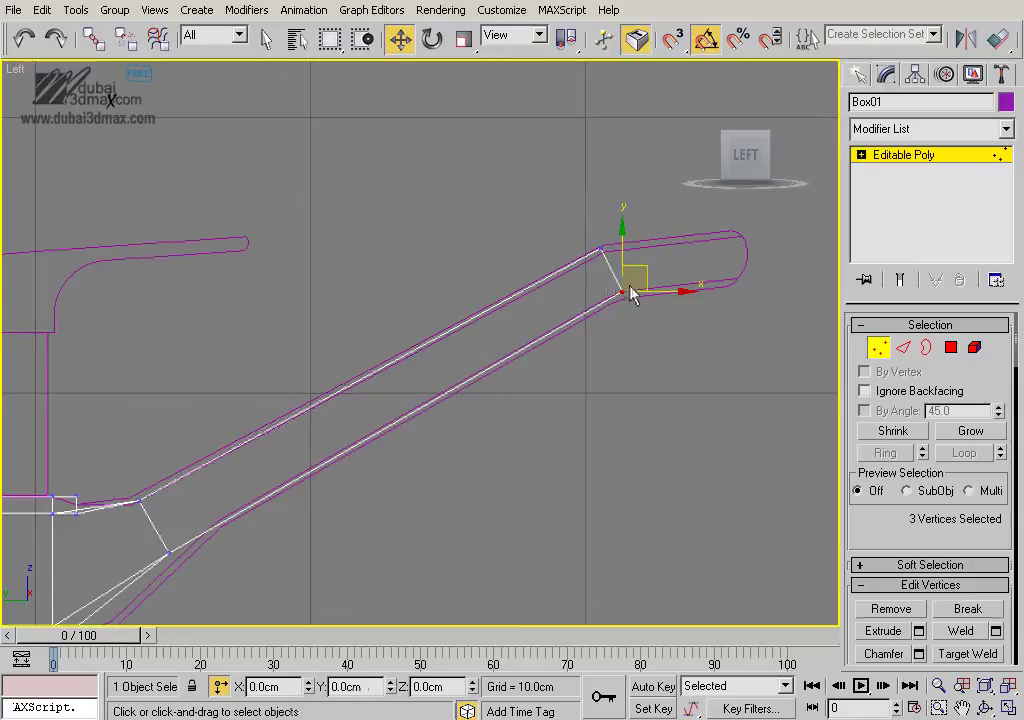
pyautogui.moveTo(603, 287); pyautogui.dragTo(568, 298, button='middle')
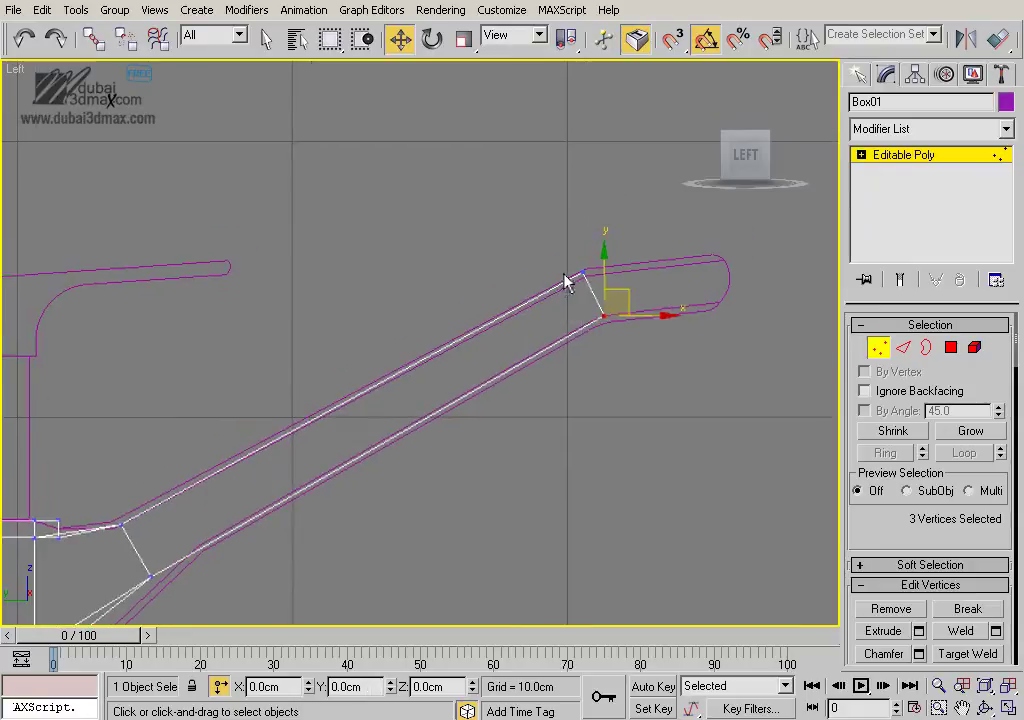
pyautogui.scroll(2, 605, 418)
pyautogui.scroll(3, 620, 373)
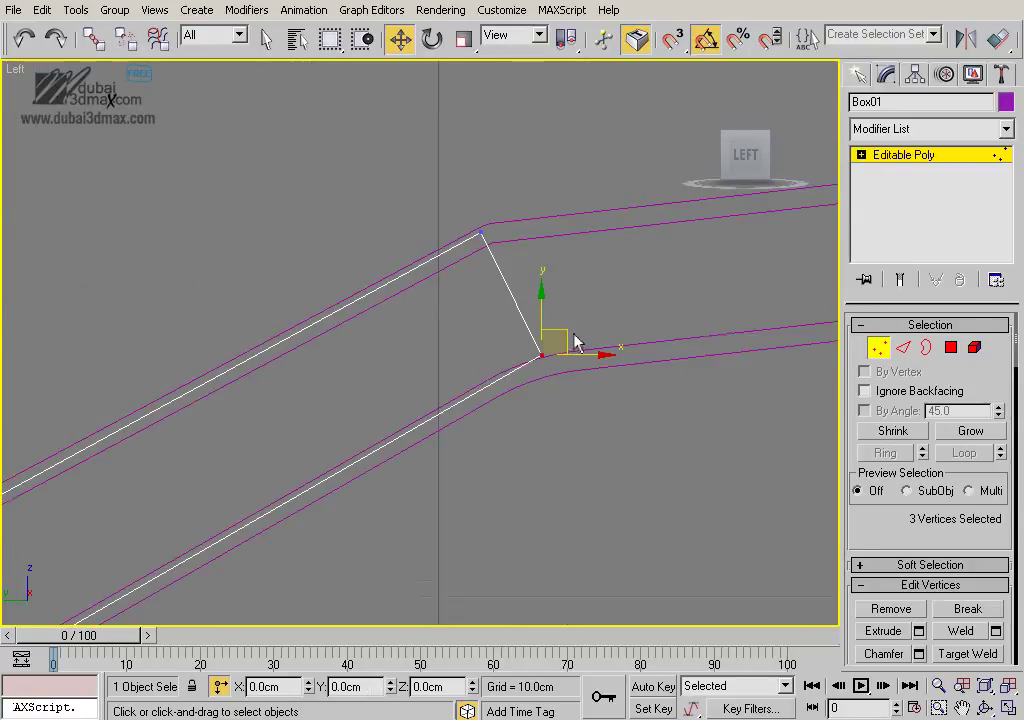
pyautogui.moveTo(566, 340); pyautogui.dragTo(543, 344)
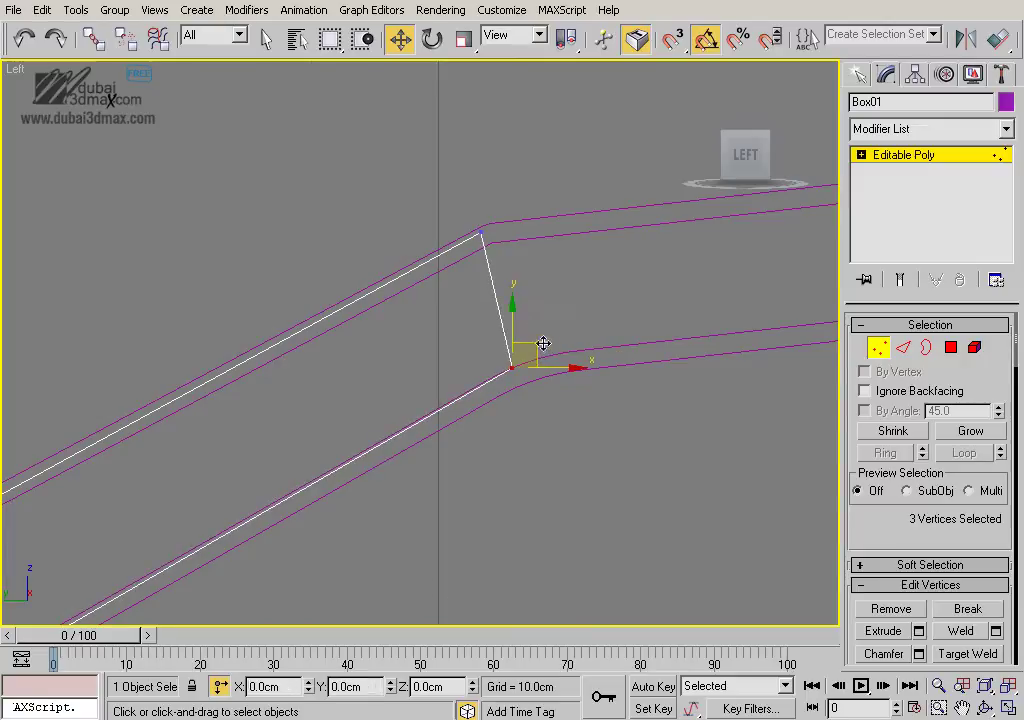
pyautogui.moveTo(468, 230); pyautogui.dragTo(491, 206)
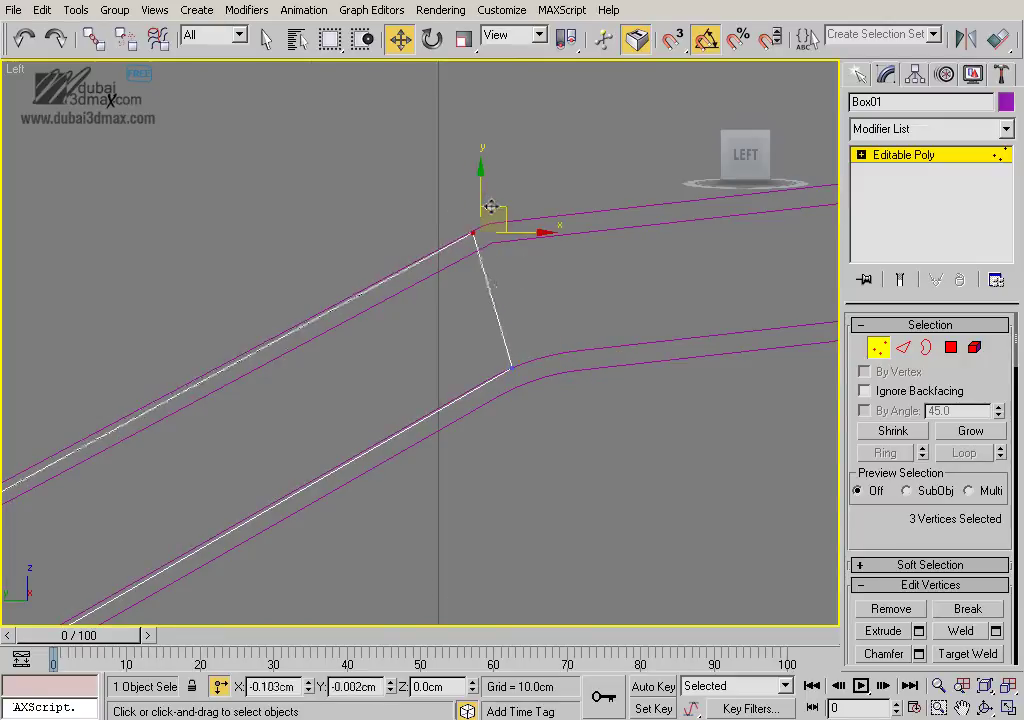
# Select the two polygons at the end of the spout
pyautogui.press('4')
pyautogui.press('p')
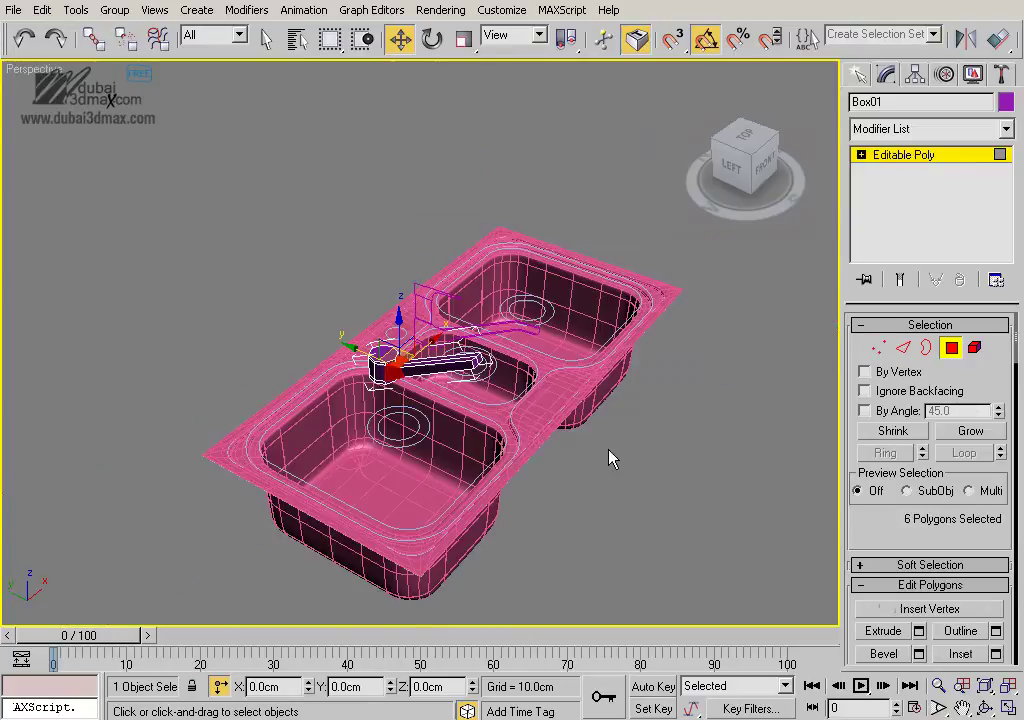
pyautogui.press('z')
pyautogui.keyDown('alt'); pyautogui.moveTo(530, 469); pyautogui.dragTo(497, 435, button='middle'); pyautogui.keyUp('alt')
pyautogui.scroll(-5, 512, 439)
pyautogui.click(473, 365)
pyautogui.keyDown('ctrl'); pyautogui.click(509, 367); pyautogui.keyUp('ctrl')
pyautogui.press('l')
# Extrude the spout-end polygons by a small 0.74cm height
pyautogui.scroll(-2, 507, 366)
pyautogui.scroll(-2, 359, 455)
pyautogui.scroll(2, 382, 416)
pyautogui.moveTo(908, 540); pyautogui.dragTo(908, 458)
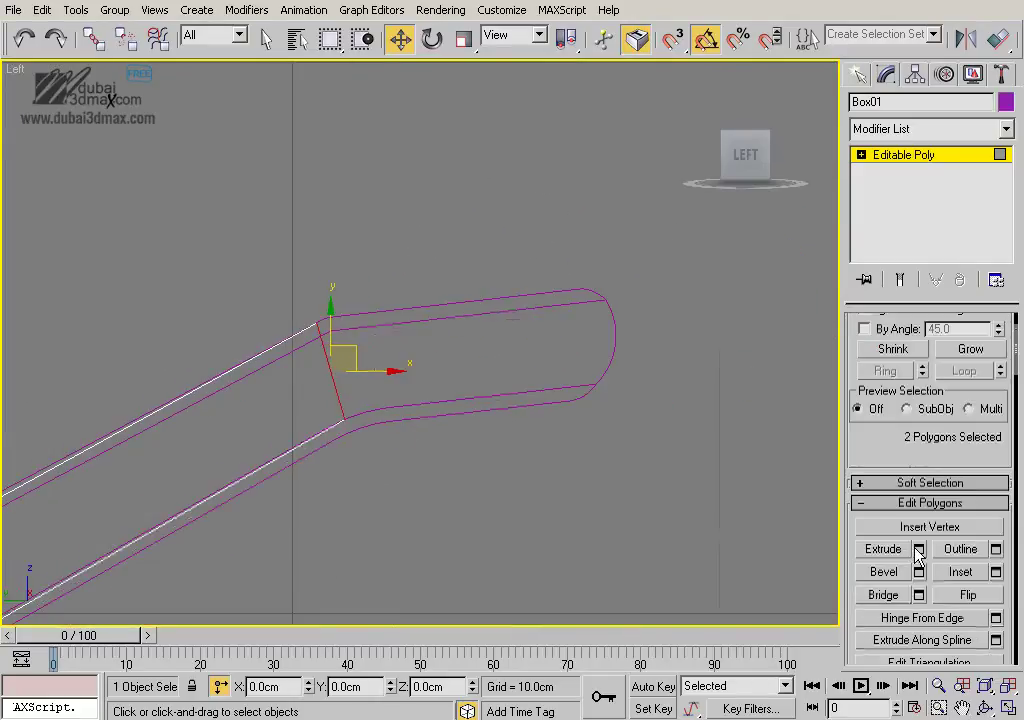
pyautogui.click(919, 549)
pyautogui.rightClick(896, 398)
pyautogui.moveTo(896, 398); pyautogui.dragTo(897, 390)
pyautogui.click(799, 468)
# Slant the new spout segment by moving its end vertex left
pyautogui.press('1')
pyautogui.scroll(3, 340, 330)
pyautogui.scroll(2, 425, 389)
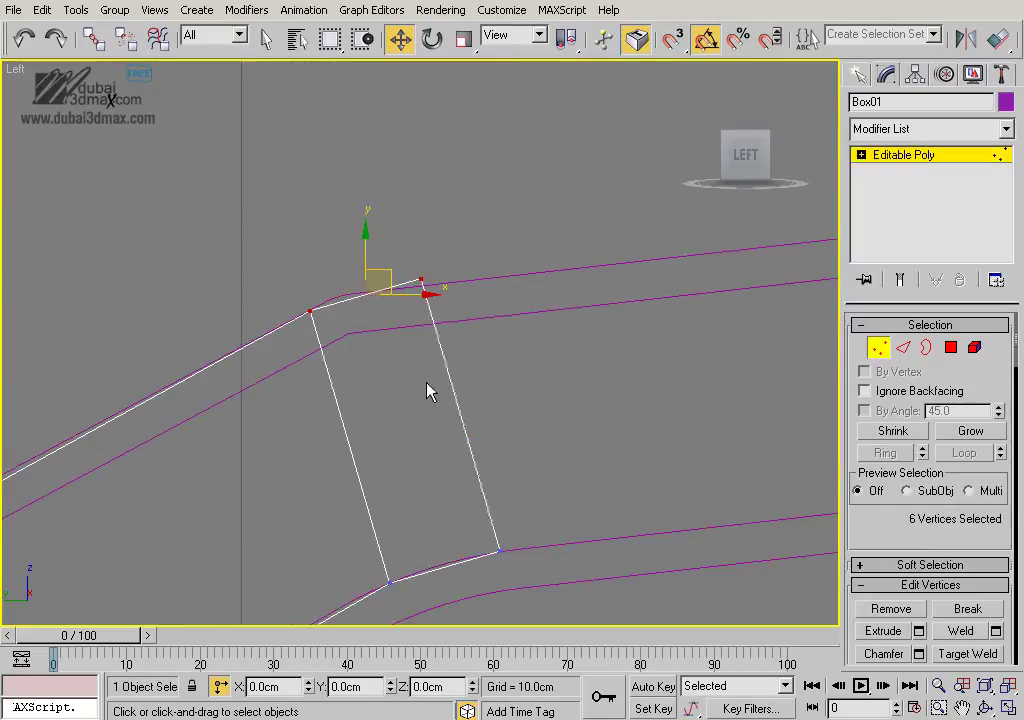
pyautogui.scroll(-1, 435, 228)
pyautogui.moveTo(509, 403); pyautogui.dragTo(466, 413)
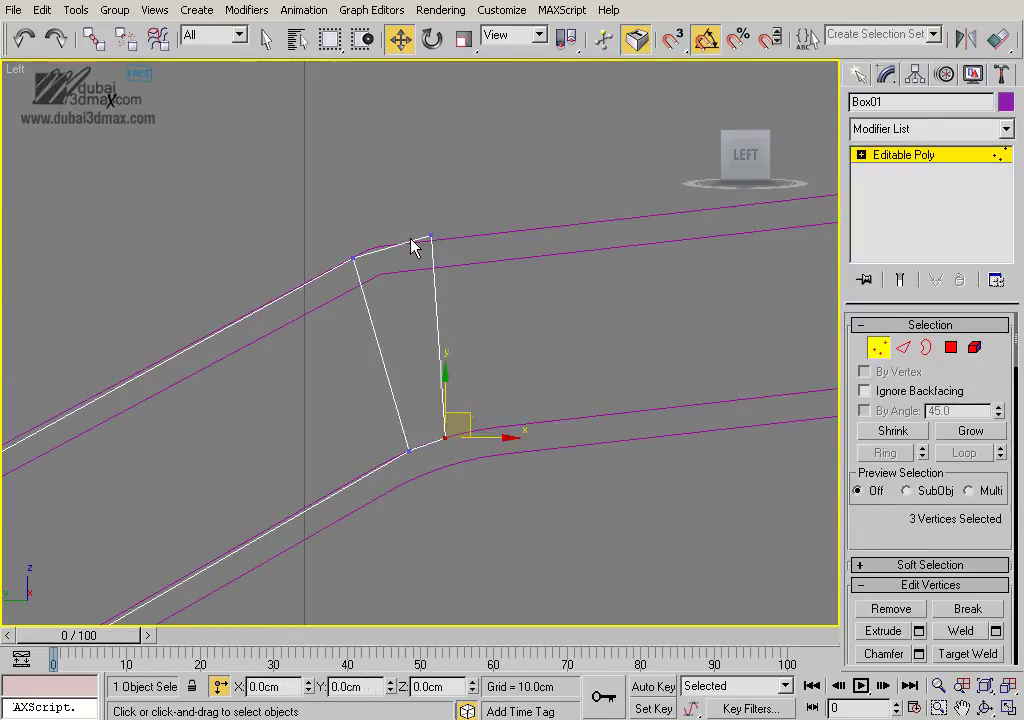
pyautogui.moveTo(447, 214); pyautogui.dragTo(447, 214)
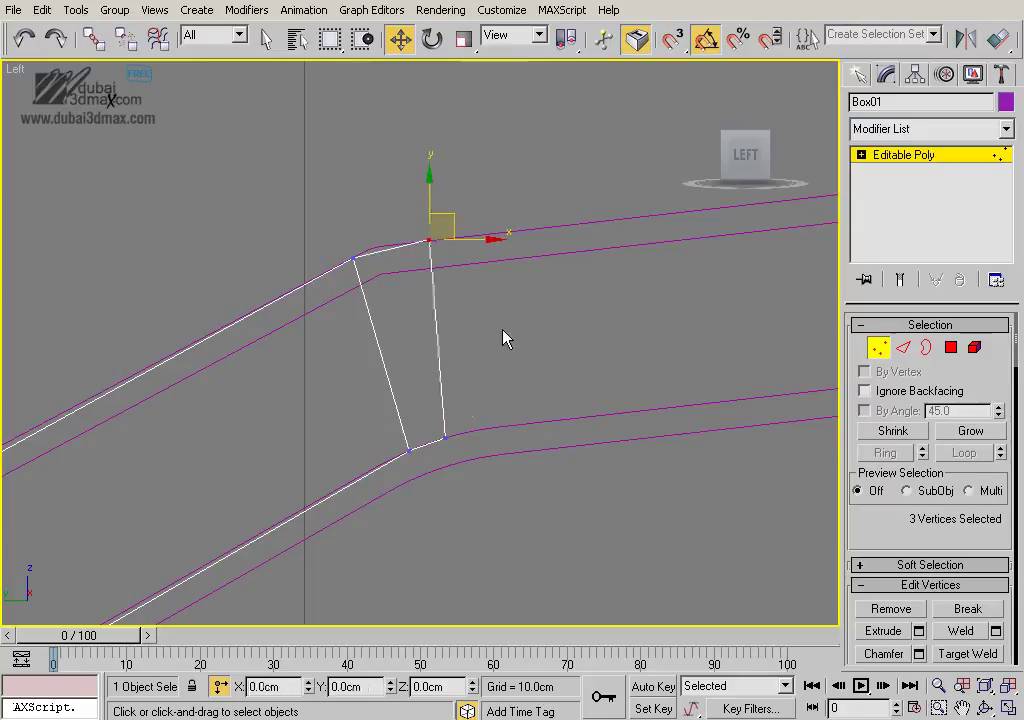
pyautogui.moveTo(503, 338); pyautogui.dragTo(471, 348, button='middle')
# Extrude a second short spout segment and shift its end vertices left to slant it
pyautogui.click(952, 348)
pyautogui.click(919, 630)
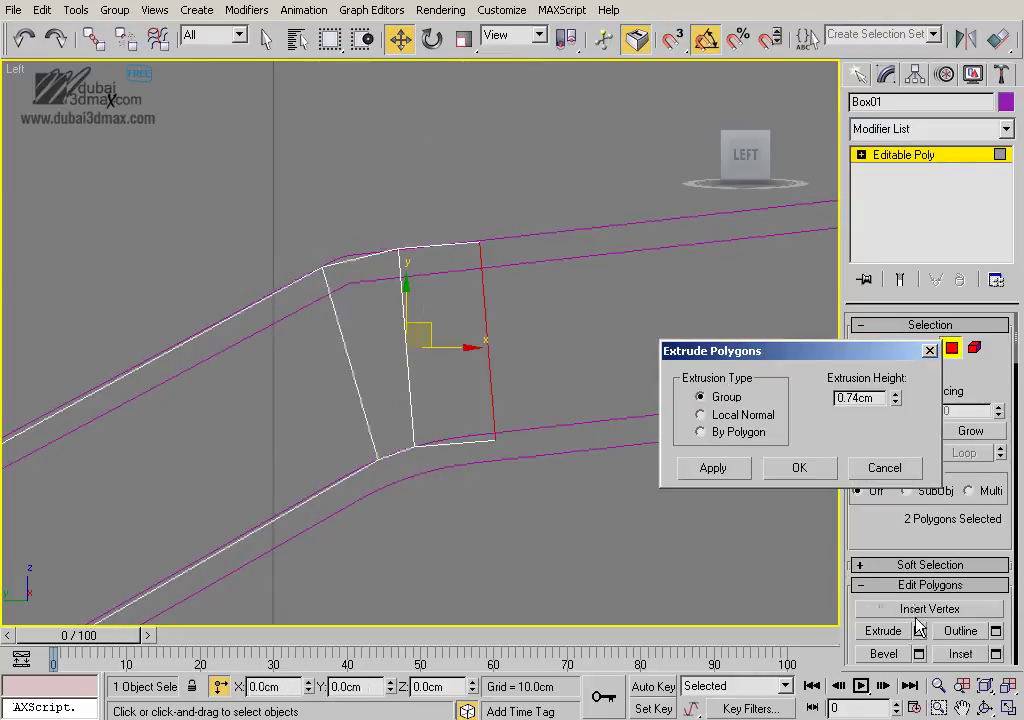
pyautogui.click(822, 474)
pyautogui.press('1')
pyautogui.moveTo(537, 437)
pyautogui.mouseDown()
pyautogui.moveTo(478, 416)
pyautogui.moveTo(466, 428)
pyautogui.mouseUp()
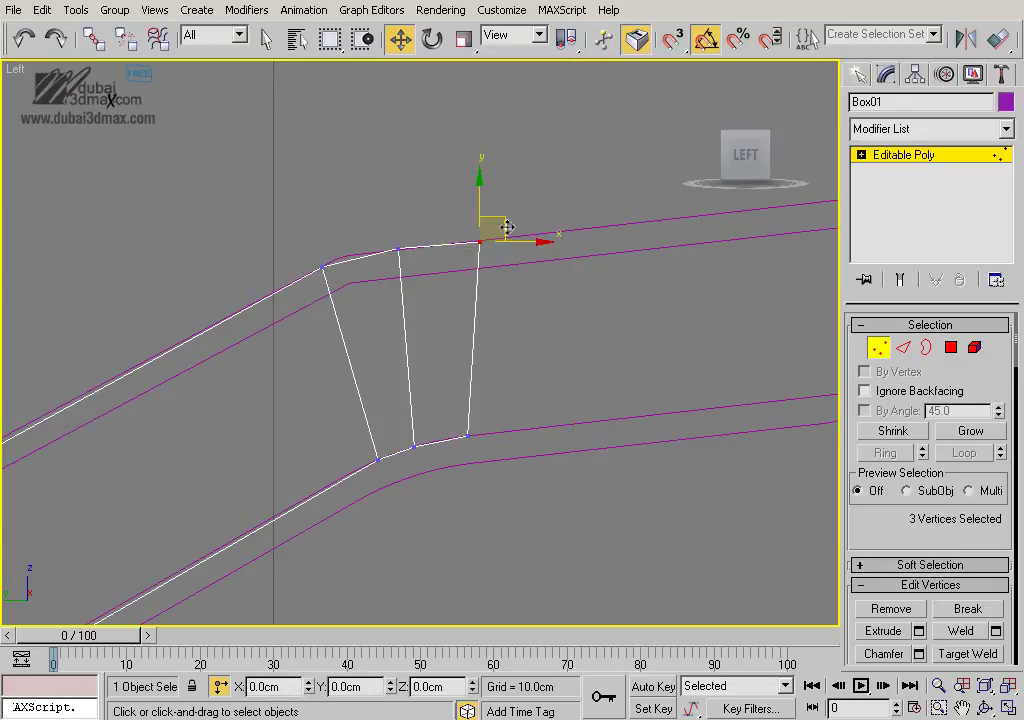
pyautogui.moveTo(507, 228); pyautogui.dragTo(500, 227)
pyautogui.scroll(-4, 562, 343)
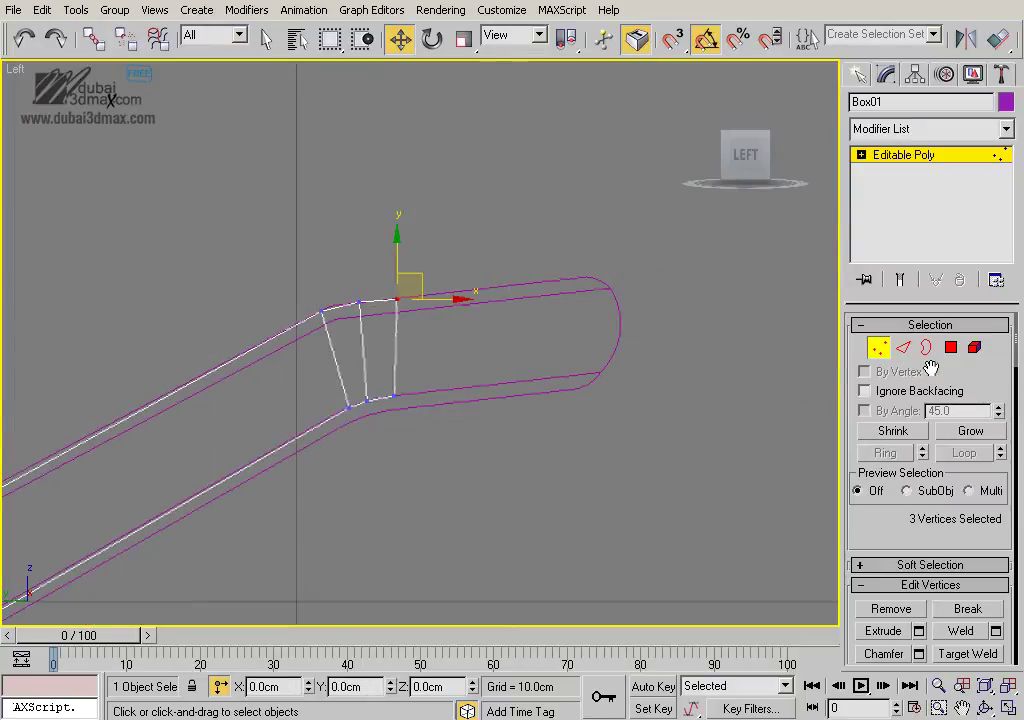
pyautogui.scroll(4, 440, 330)
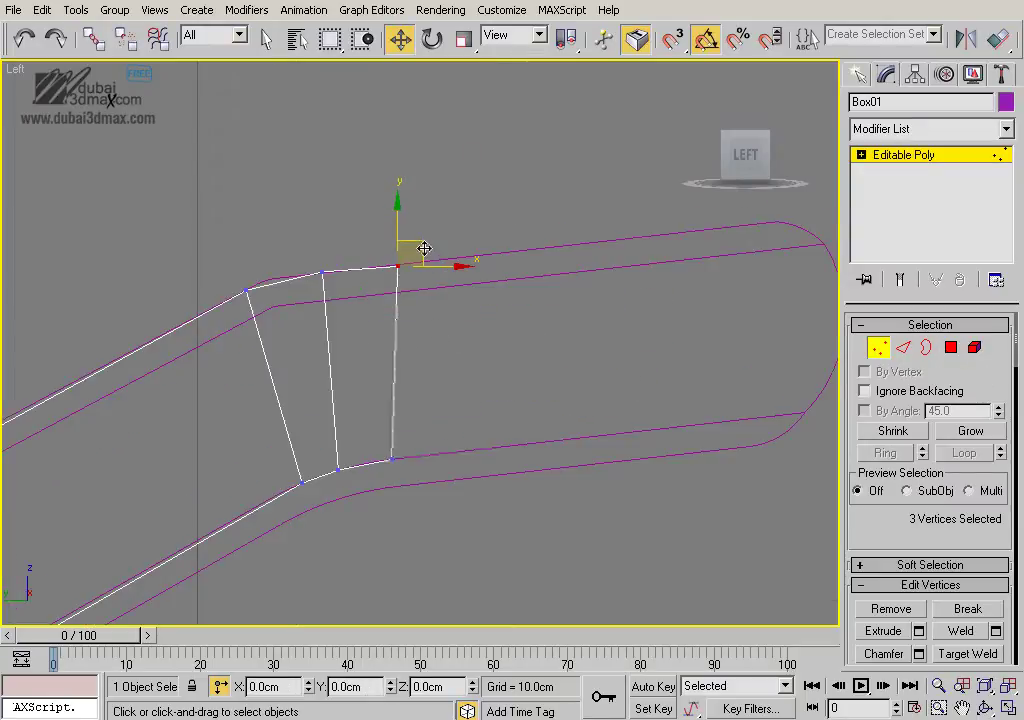
pyautogui.moveTo(424, 248); pyautogui.dragTo(415, 240)
# Extrude the spout tip again and stretch its end vertices right to the outline's end
pyautogui.press('4')
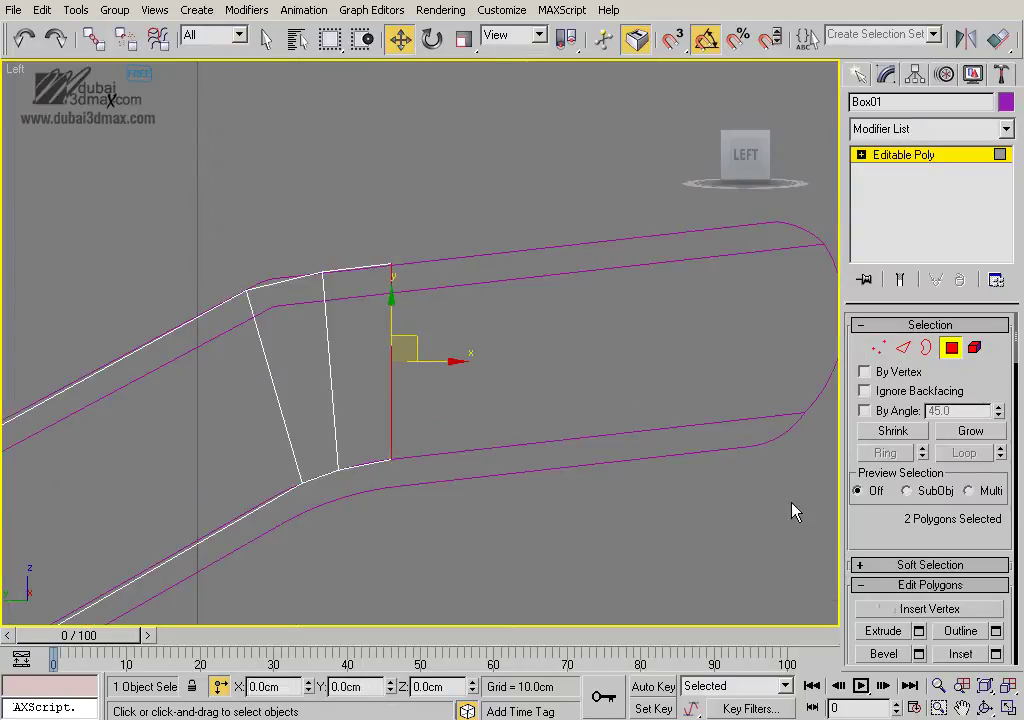
pyautogui.click(917, 631)
pyautogui.click(800, 469)
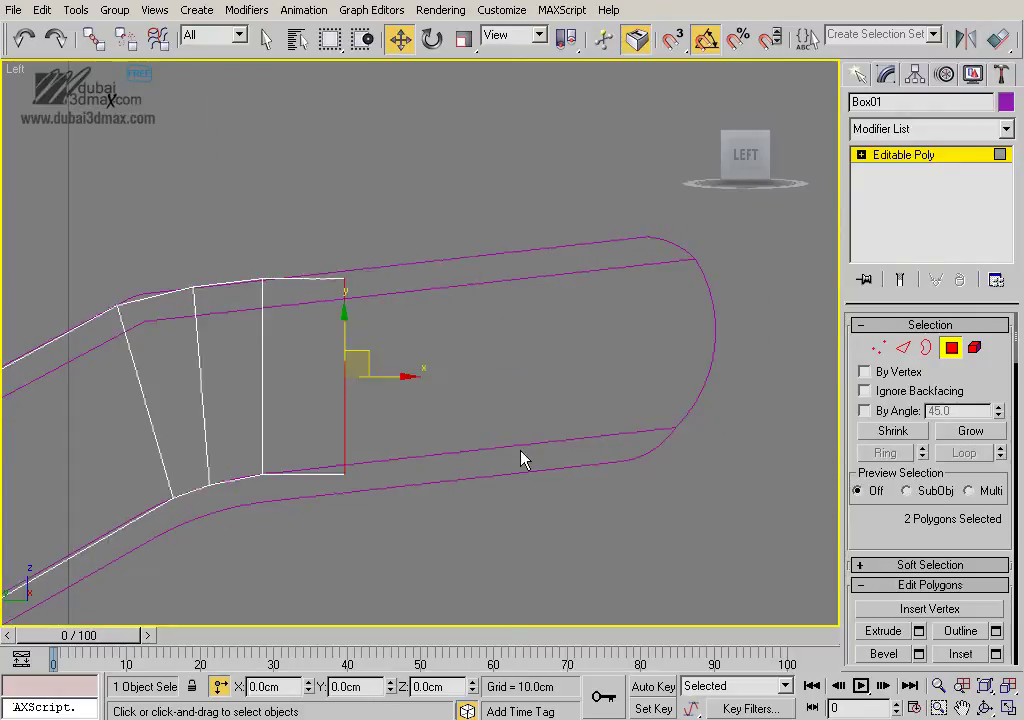
pyautogui.press('1')
pyautogui.moveTo(430, 380)
pyautogui.mouseDown()
pyautogui.moveTo(330, 258)
pyautogui.moveTo(684, 209)
pyautogui.mouseUp()
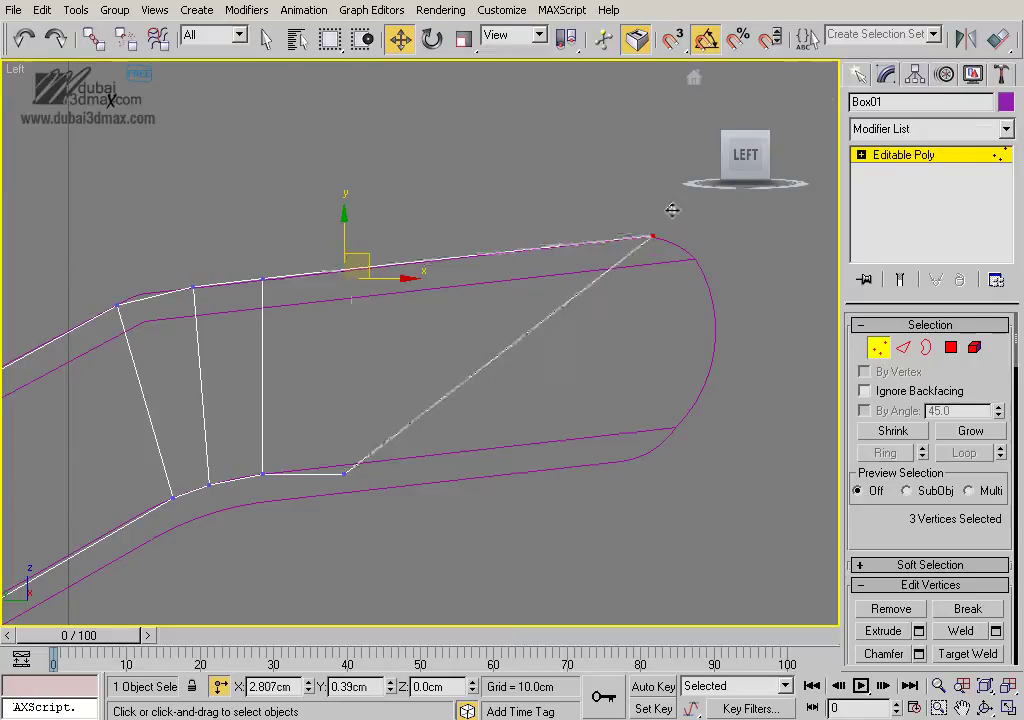
pyautogui.rightClick(665, 214)
pyautogui.moveTo(372, 459); pyautogui.dragTo(701, 402)
pyautogui.click(653, 238)
pyautogui.moveTo(677, 229); pyautogui.dragTo(730, 217)
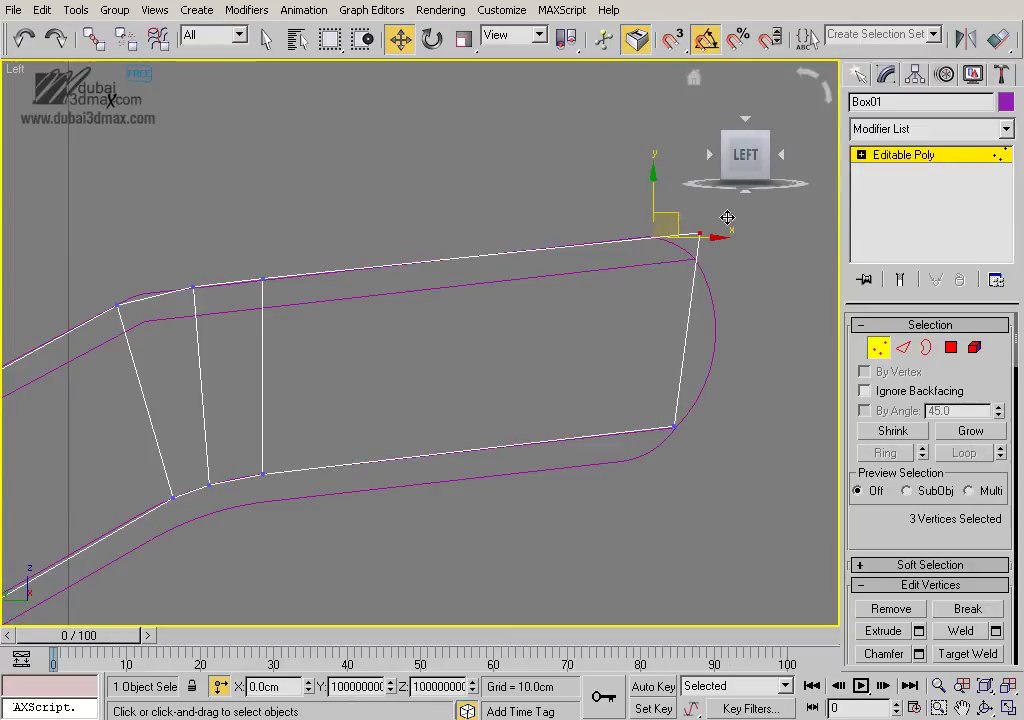
# Deselect the spout and review its shape against the faucet outline
pyautogui.scroll(-4, 535, 347)
pyautogui.scroll(-1, 514, 338)
pyautogui.scroll(-2, 601, 283)
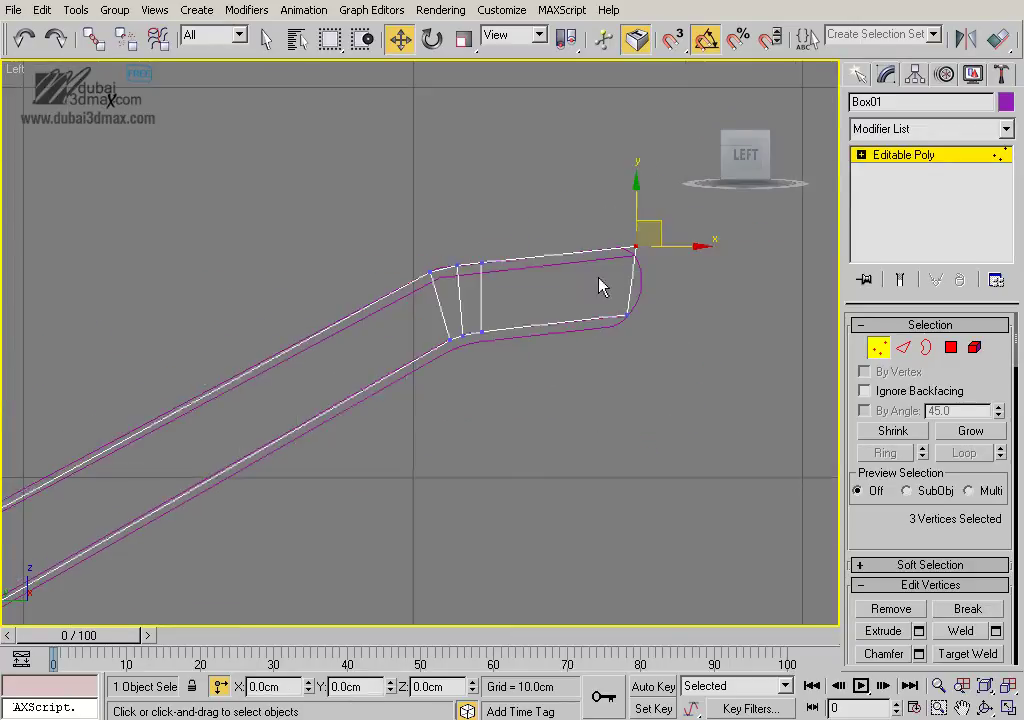
pyautogui.click(925, 175)
pyautogui.click(688, 338)
pyautogui.scroll(-3, 585, 286)
pyautogui.scroll(-1, 571, 293)
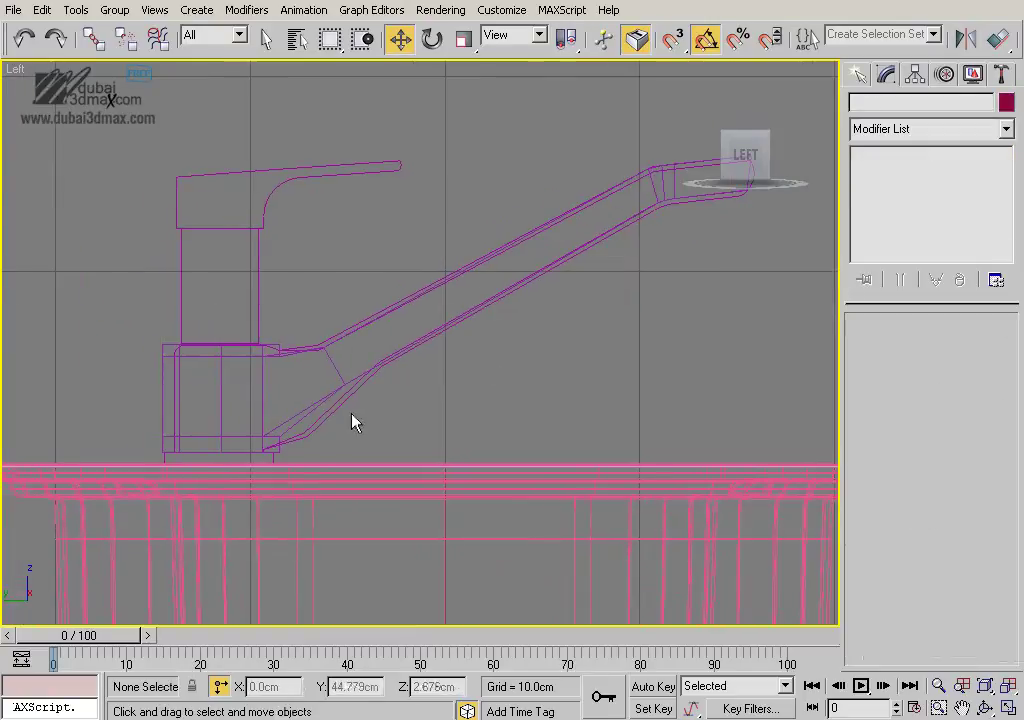
pyautogui.moveTo(355, 422); pyautogui.dragTo(452, 391, button='middle')
# Hide the faucet outline spline and isolate the Box01 faucet model in Perspective
pyautogui.click(452, 391)
pyautogui.scroll(2, 533, 405)
pyautogui.rightClick(521, 361)
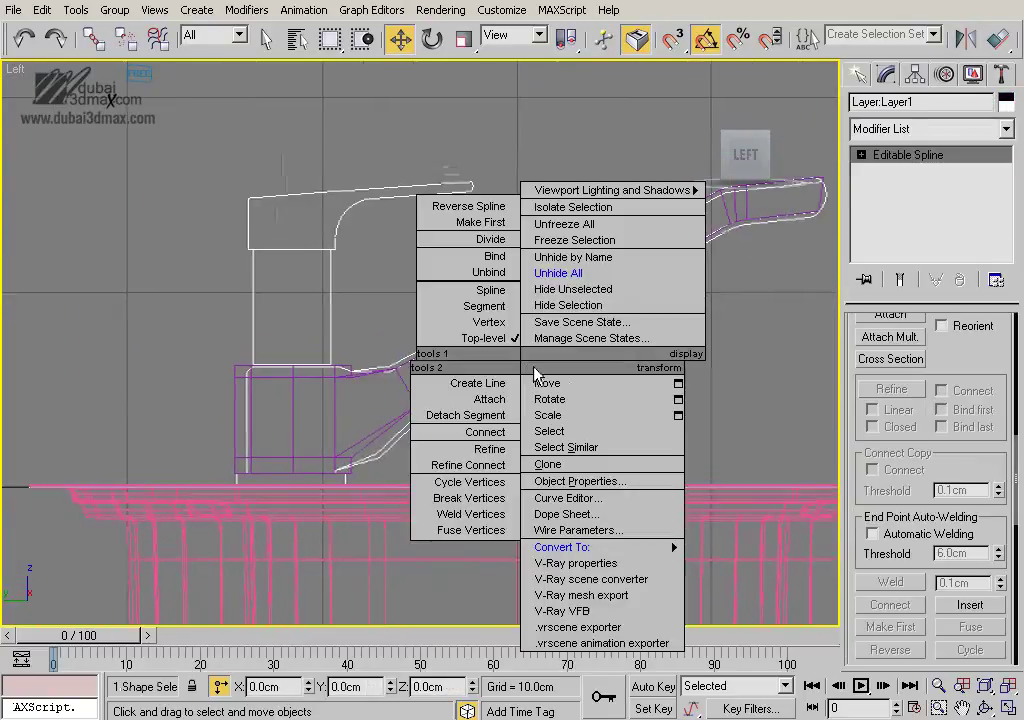
pyautogui.click(585, 310)
pyautogui.click(450, 336)
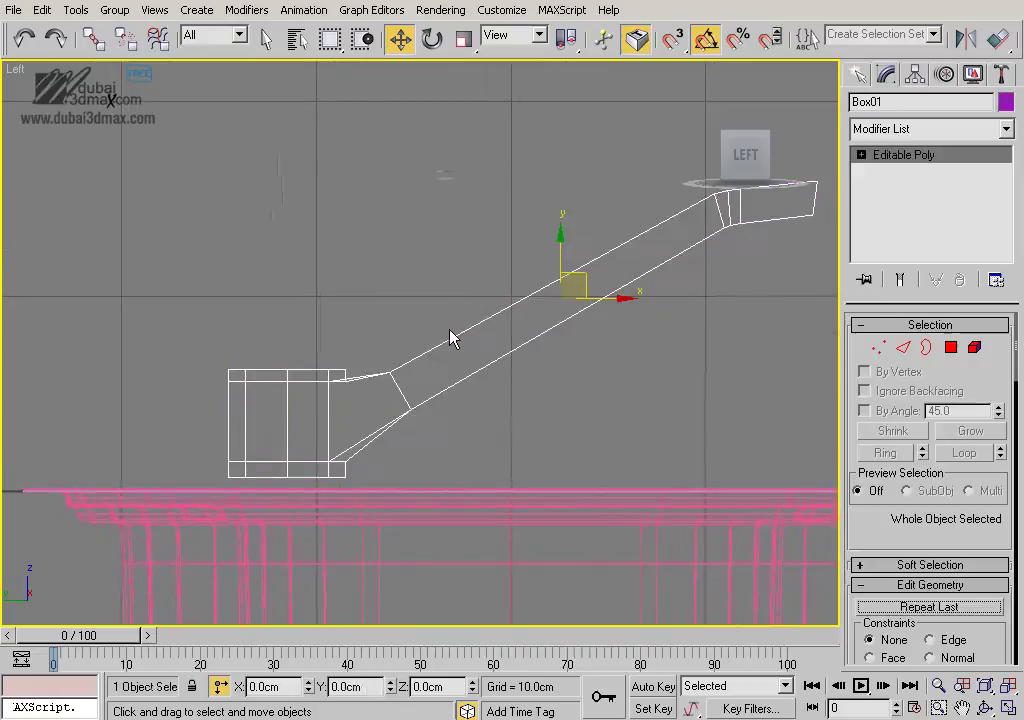
pyautogui.moveTo(617, 358); pyautogui.dragTo(567, 403, button='middle')
pyautogui.press('p')
pyautogui.scroll(-3, 526, 430)
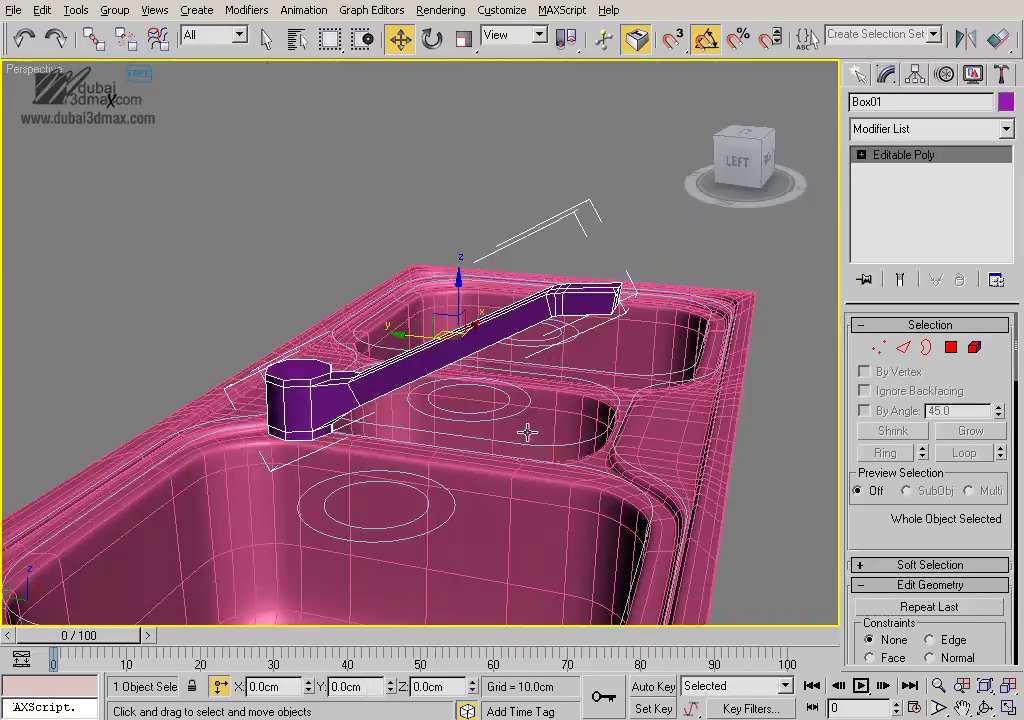
pyautogui.hotkey('alt', 'q')
pyautogui.moveTo(473, 462); pyautogui.dragTo(443, 478, button='middle')
pyautogui.scroll(3, 482, 420)
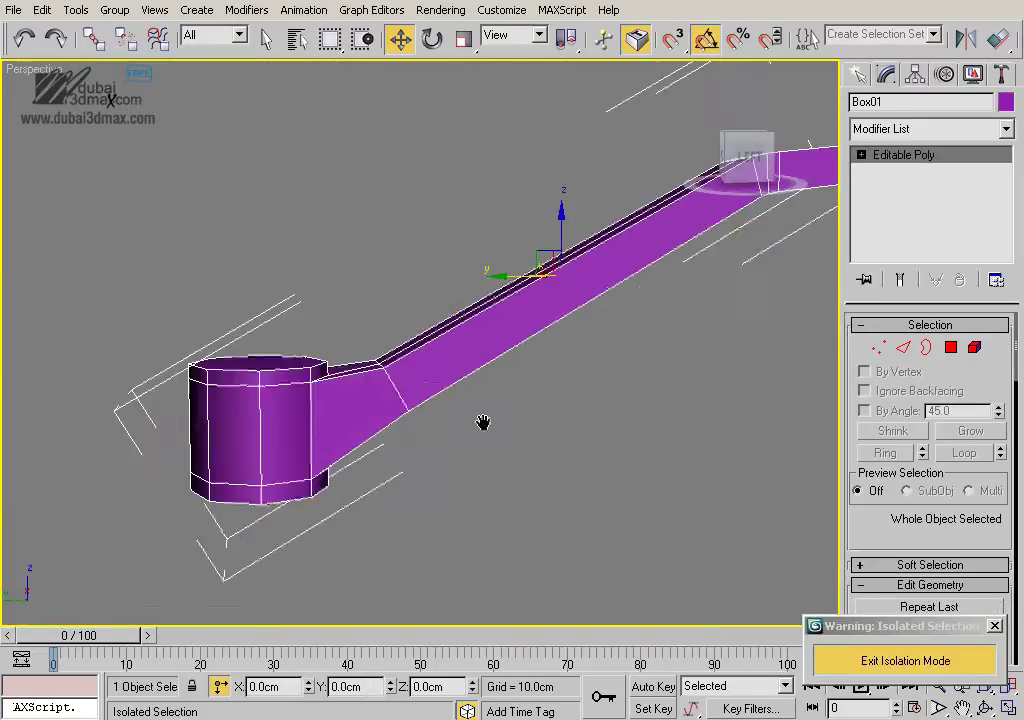
pyautogui.scroll(3, 437, 455)
pyautogui.keyDown('alt'); pyautogui.moveTo(601, 380); pyautogui.dragTo(709, 393, button='middle'); pyautogui.keyUp('alt')
pyautogui.scroll(2, 628, 368)
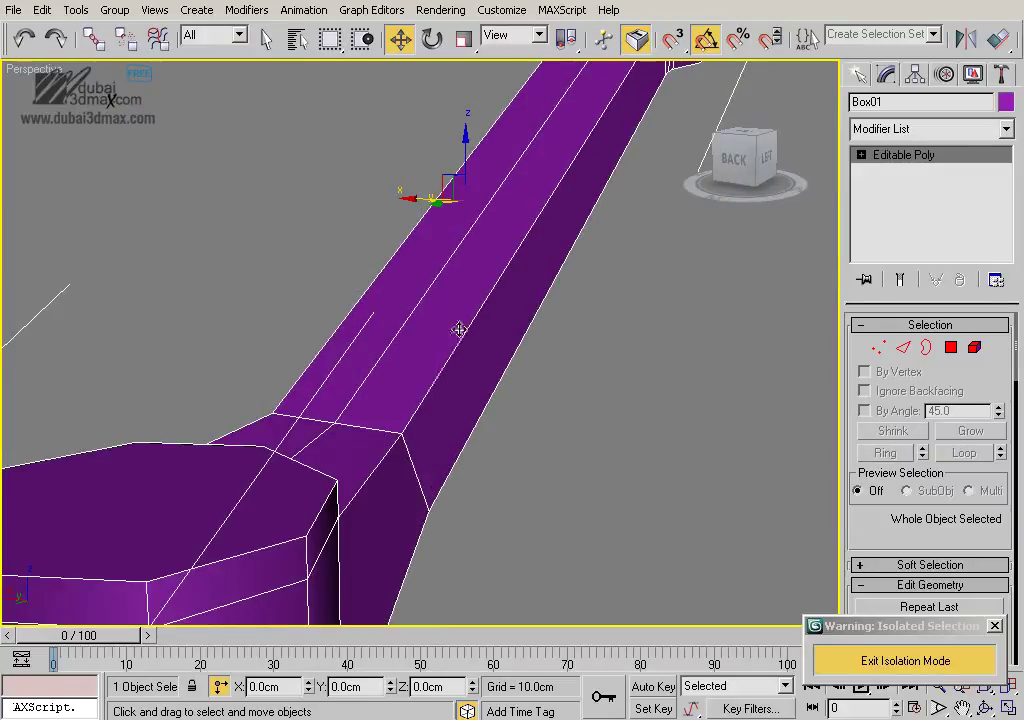
# Connect the spout's edge ring with 2 segments and pinch 82
pyautogui.click(903, 347)
pyautogui.keyDown('alt'); pyautogui.moveTo(520, 380); pyautogui.dragTo(578, 418, button='middle'); pyautogui.keyUp('alt')
pyautogui.click(320, 459)
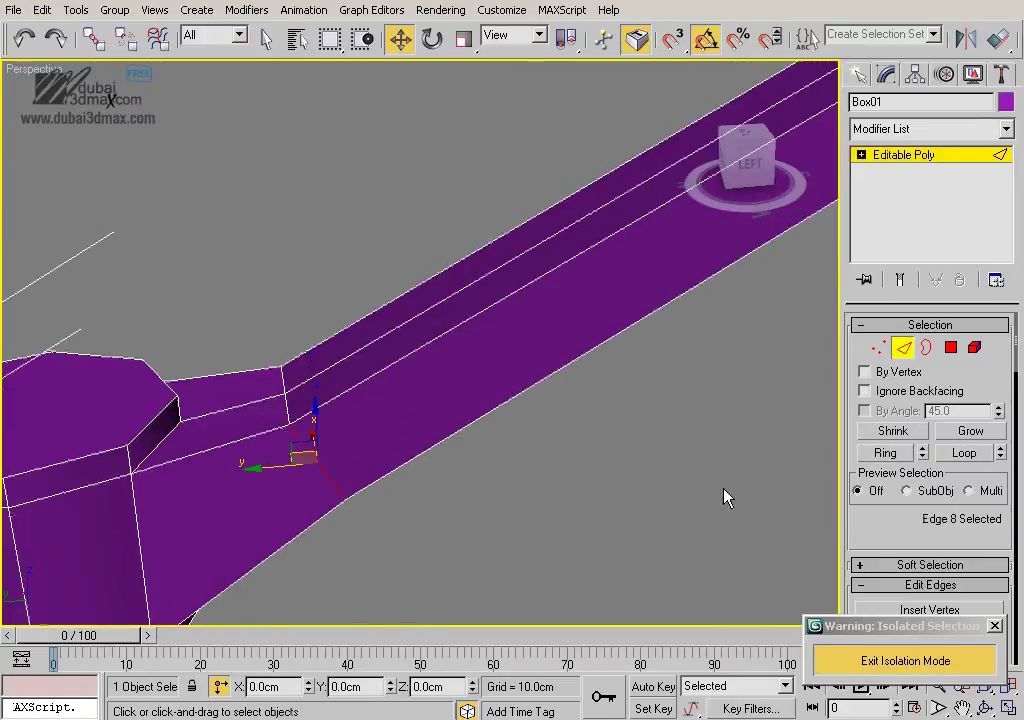
pyautogui.scroll(2, 725, 496)
pyautogui.click(893, 457)
pyautogui.scroll(-2, 674, 439)
pyautogui.moveTo(674, 439)
pyautogui.keyDown('alt'); pyautogui.mouseDown(button='middle')
pyautogui.moveTo(677, 450)
pyautogui.moveTo(607, 433)
pyautogui.mouseUp(button='middle'); pyautogui.keyUp('alt')
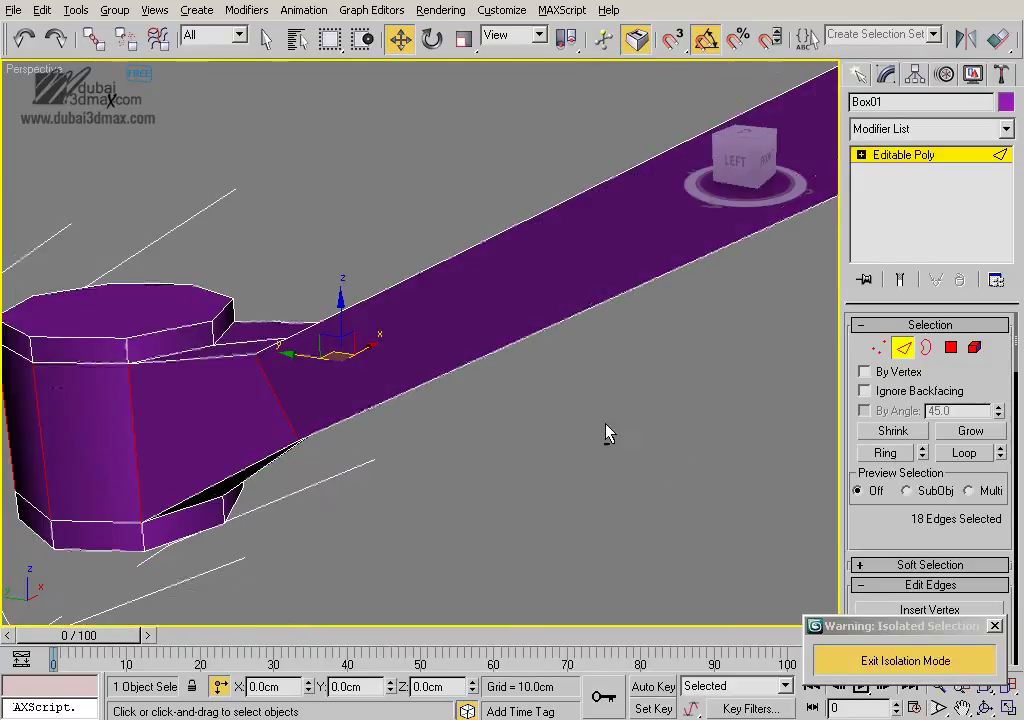
pyautogui.scroll(-3, 939, 540)
pyautogui.click(996, 548)
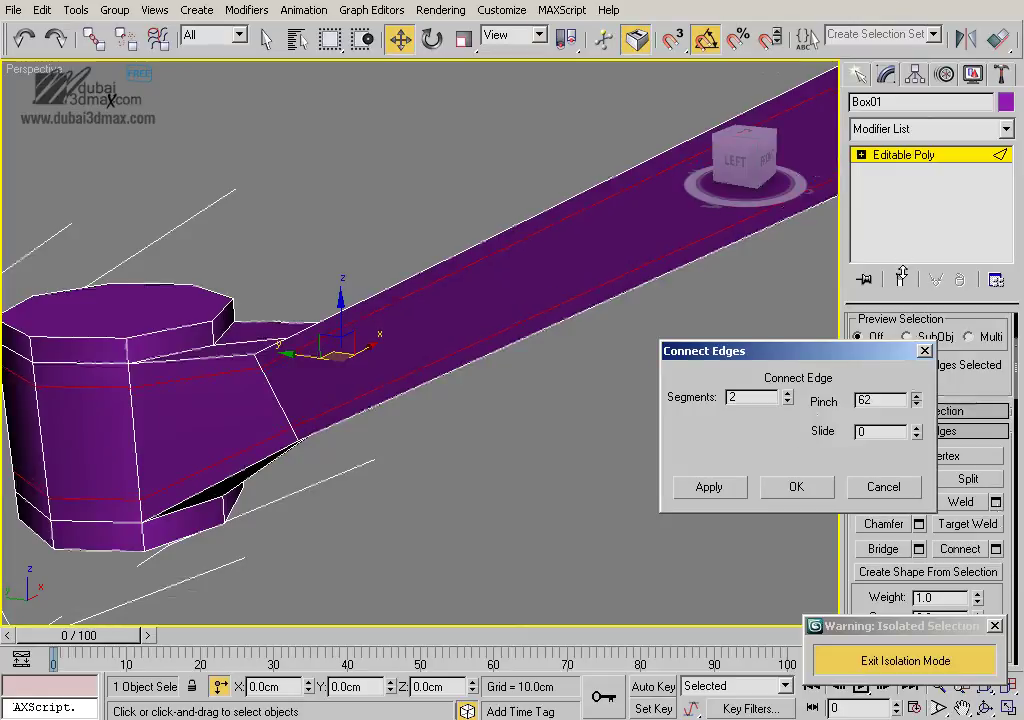
pyautogui.moveTo(900, 252); pyautogui.dragTo(898, 240)
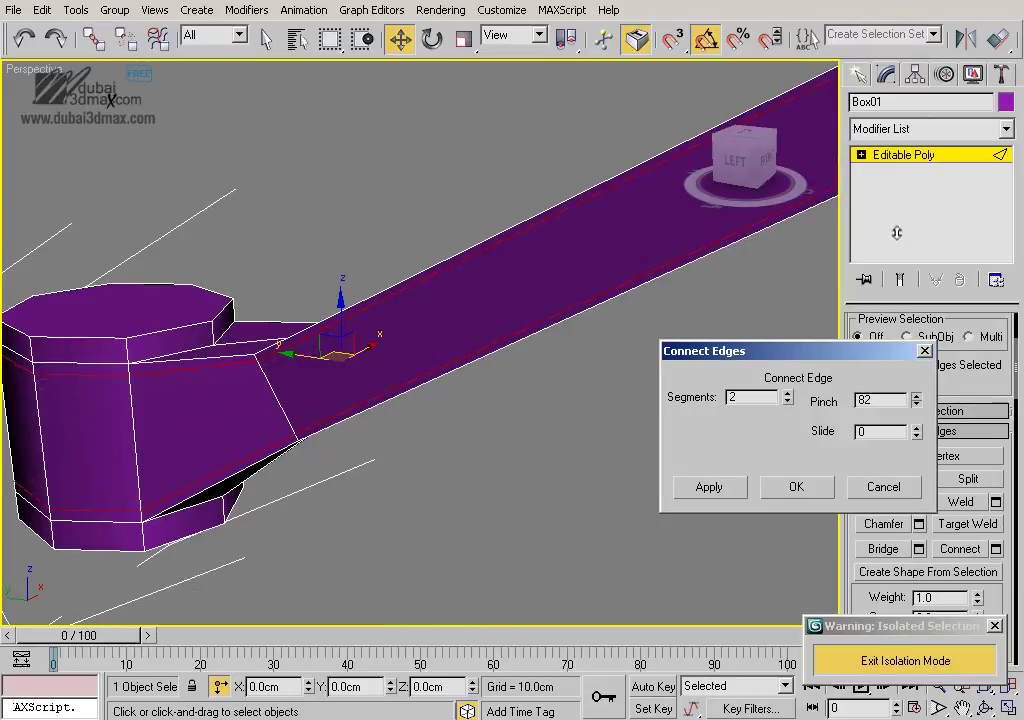
pyautogui.keyDown('alt'); pyautogui.moveTo(448, 307); pyautogui.dragTo(553, 314, button='middle'); pyautogui.keyUp('alt')
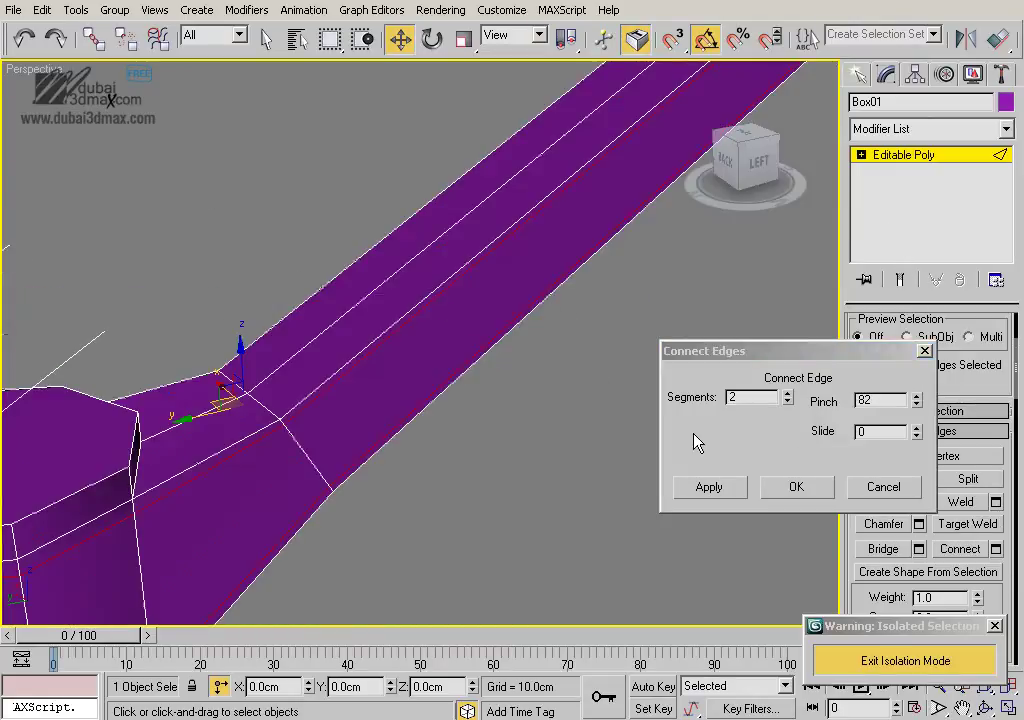
pyautogui.click(795, 486)
# Connect the base's vertical edge ring to add two loops near its top and bottom
pyautogui.moveTo(620, 430)
pyautogui.keyDown('alt'); pyautogui.mouseDown(button='middle')
pyautogui.moveTo(537, 382)
pyautogui.moveTo(439, 389)
pyautogui.moveTo(464, 379)
pyautogui.moveTo(428, 424)
pyautogui.moveTo(487, 331)
pyautogui.moveTo(352, 366)
pyautogui.moveTo(366, 343)
pyautogui.moveTo(320, 282)
pyautogui.mouseUp(button='middle'); pyautogui.keyUp('alt')
pyautogui.click(320, 282)
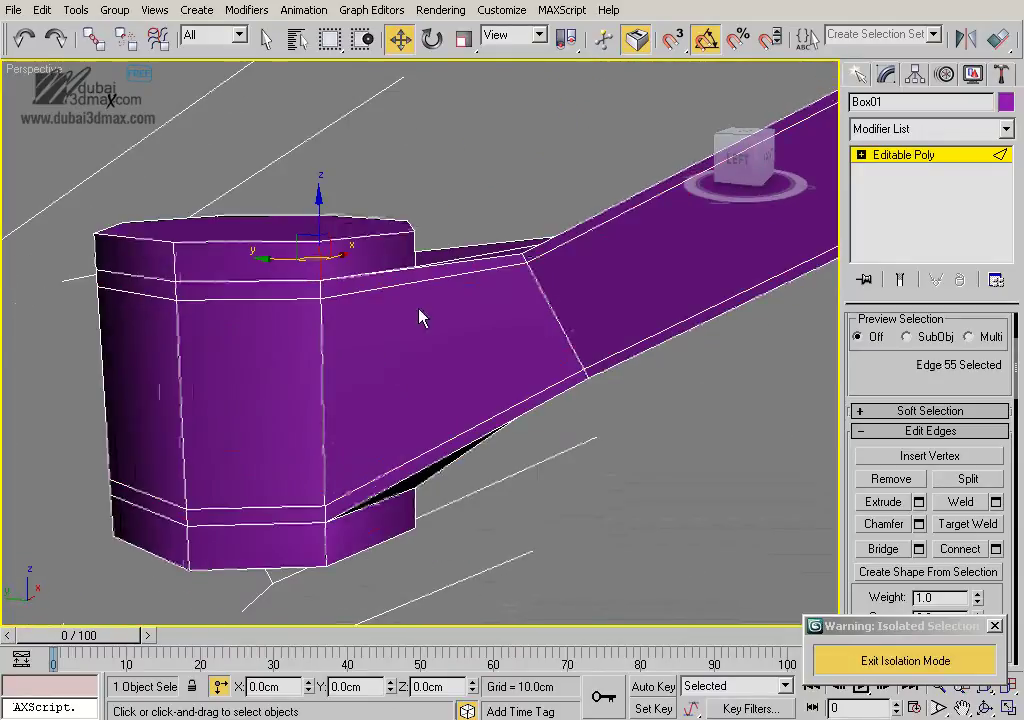
pyautogui.keyDown('ctrl'); pyautogui.click(328, 552); pyautogui.keyUp('ctrl')
pyautogui.scroll(2, 903, 393)
pyautogui.scroll(1, 905, 362)
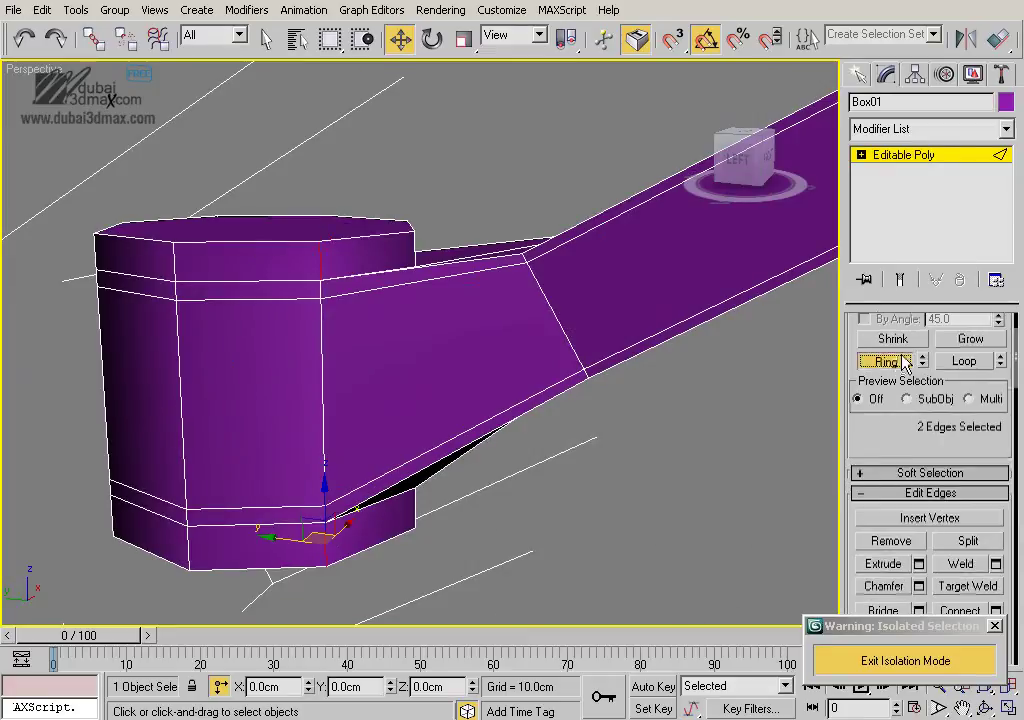
pyautogui.click(905, 362)
pyautogui.scroll(-5, 930, 420)
pyautogui.click(995, 484)
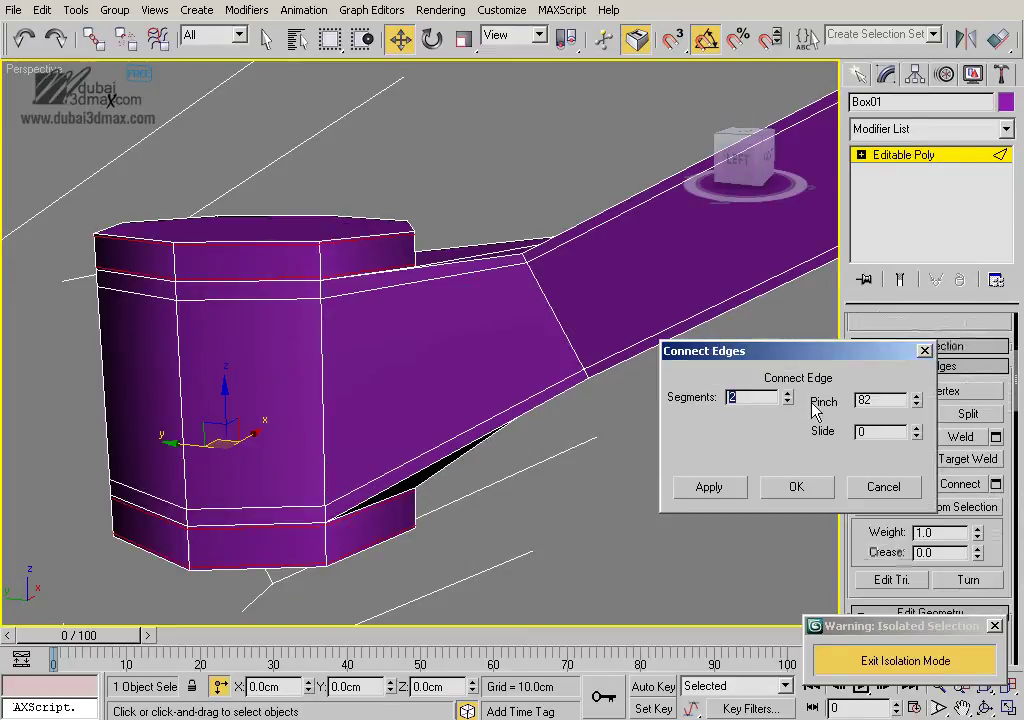
pyautogui.click(797, 487)
# Orbit around the faucet to inspect the new base and arm loops
pyautogui.keyDown('alt'); pyautogui.moveTo(743, 457); pyautogui.dragTo(645, 471, button='middle'); pyautogui.keyUp('alt')
pyautogui.scroll(2, 647, 462)
pyautogui.scroll(2, 638, 415)
pyautogui.moveTo(638, 415)
pyautogui.keyDown('alt'); pyautogui.mouseDown(button='middle')
pyautogui.moveTo(583, 359)
pyautogui.moveTo(610, 386)
pyautogui.moveTo(442, 302)
pyautogui.mouseUp(button='middle'); pyautogui.keyUp('alt')
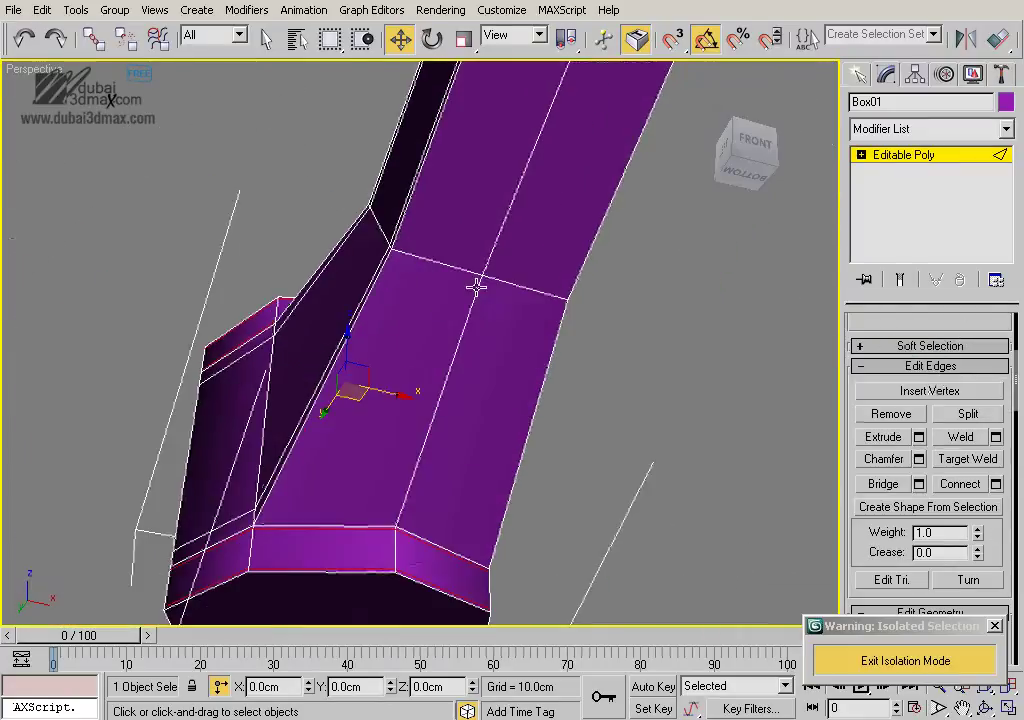
pyautogui.moveTo(533, 331); pyautogui.dragTo(460, 316, button='middle')
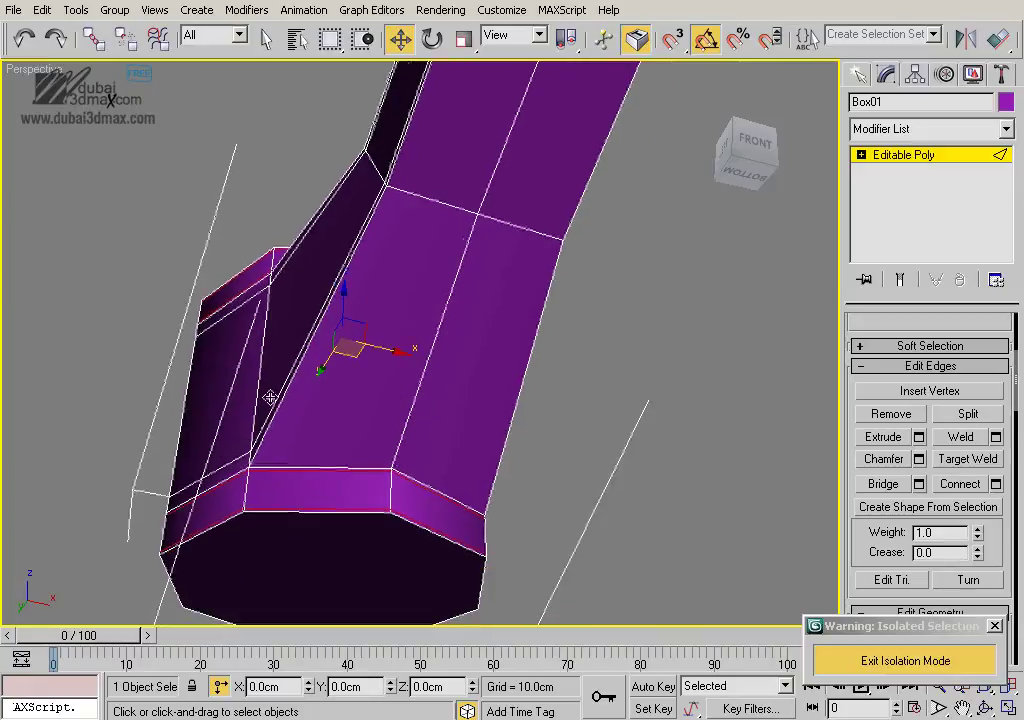
pyautogui.keyDown('alt'); pyautogui.moveTo(320, 478); pyautogui.dragTo(397, 446, button='middle'); pyautogui.keyUp('alt')
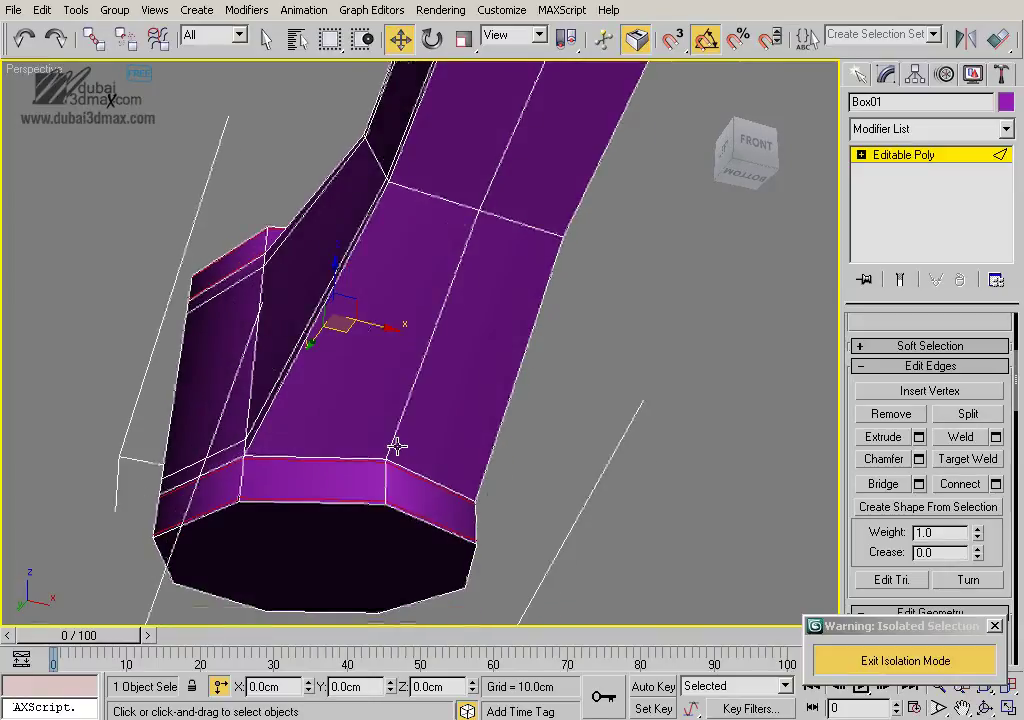
# In the wireframe side view, lower the selected spout vertices and shift one spout vertex right and down
pyautogui.press('1')
pyautogui.rightClick(405, 485)
pyautogui.press('F3')
pyautogui.moveTo(392, 470)
pyautogui.keyDown('alt'); pyautogui.mouseDown(button='middle')
pyautogui.moveTo(393, 450)
pyautogui.moveTo(401, 466)
pyautogui.moveTo(500, 285)
pyautogui.moveTo(473, 343)
pyautogui.mouseUp(button='middle'); pyautogui.keyUp('alt')
pyautogui.keyDown('ctrl'); pyautogui.click(497, 205); pyautogui.keyUp('ctrl')
pyautogui.press('l')
pyautogui.scroll(2, 473, 343)
pyautogui.moveTo(372, 393); pyautogui.dragTo(476, 304, button='middle')
pyautogui.moveTo(411, 279); pyautogui.dragTo(414, 279)
pyautogui.scroll(2, 414, 279)
pyautogui.moveTo(631, 275); pyautogui.dragTo(331, 475, button='middle')
pyautogui.click(286, 423)
pyautogui.moveTo(316, 407); pyautogui.dragTo(348, 410)
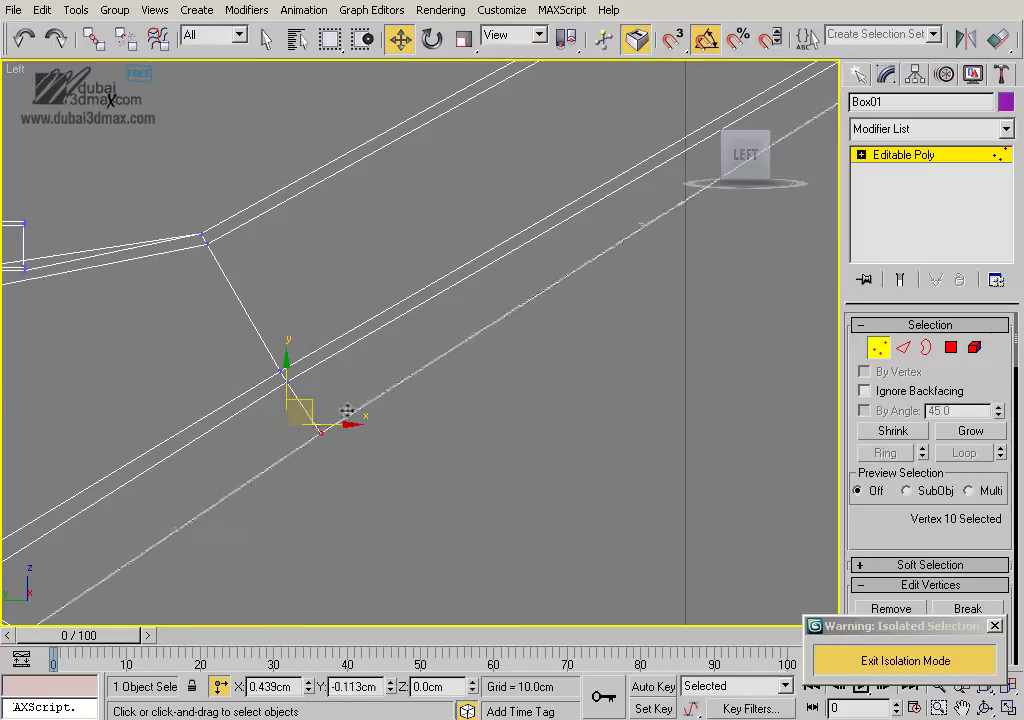
pyautogui.scroll(-3, 348, 410)
pyautogui.moveTo(384, 450); pyautogui.dragTo(318, 473, button='middle')
pyautogui.scroll(2, 411, 411)
pyautogui.moveTo(450, 374); pyautogui.dragTo(441, 379, button='middle')
pyautogui.scroll(2, 391, 357)
pyautogui.moveTo(403, 340); pyautogui.dragTo(407, 347)
pyautogui.scroll(-2, 453, 377)
pyautogui.moveTo(453, 377)
pyautogui.mouseDown(button='middle')
pyautogui.moveTo(403, 453)
pyautogui.moveTo(367, 446)
pyautogui.mouseUp(button='middle')
# Raise the three vertices where the base meets the spout, and move the upper joint vertex up-left
pyautogui.press('p')
pyautogui.press('F3')
pyautogui.moveTo(441, 405)
pyautogui.keyDown('alt'); pyautogui.mouseDown(button='middle')
pyautogui.moveTo(443, 480)
pyautogui.moveTo(487, 450)
pyautogui.moveTo(589, 472)
pyautogui.moveTo(491, 418)
pyautogui.moveTo(466, 464)
pyautogui.moveTo(487, 494)
pyautogui.moveTo(610, 503)
pyautogui.moveTo(441, 441)
pyautogui.moveTo(388, 312)
pyautogui.moveTo(435, 374)
pyautogui.moveTo(393, 379)
pyautogui.moveTo(347, 459)
pyautogui.moveTo(425, 441)
pyautogui.moveTo(446, 414)
pyautogui.mouseUp(button='middle'); pyautogui.keyUp('alt')
pyautogui.click(589, 472)
pyautogui.click(388, 312)
pyautogui.press('l')
pyautogui.press('F3')
pyautogui.scroll(4, 425, 430)
pyautogui.scroll(1, 358, 398)
pyautogui.keyDown('ctrl'); pyautogui.moveTo(237, 393); pyautogui.dragTo(182, 450); pyautogui.keyUp('ctrl')
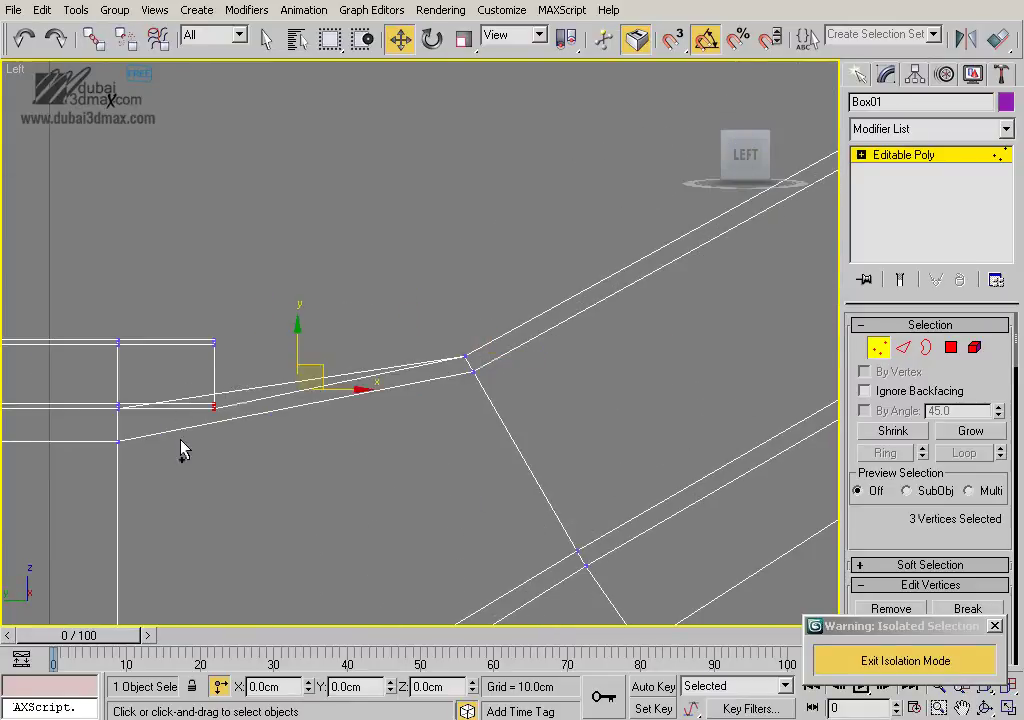
pyautogui.moveTo(296, 341); pyautogui.dragTo(297, 287)
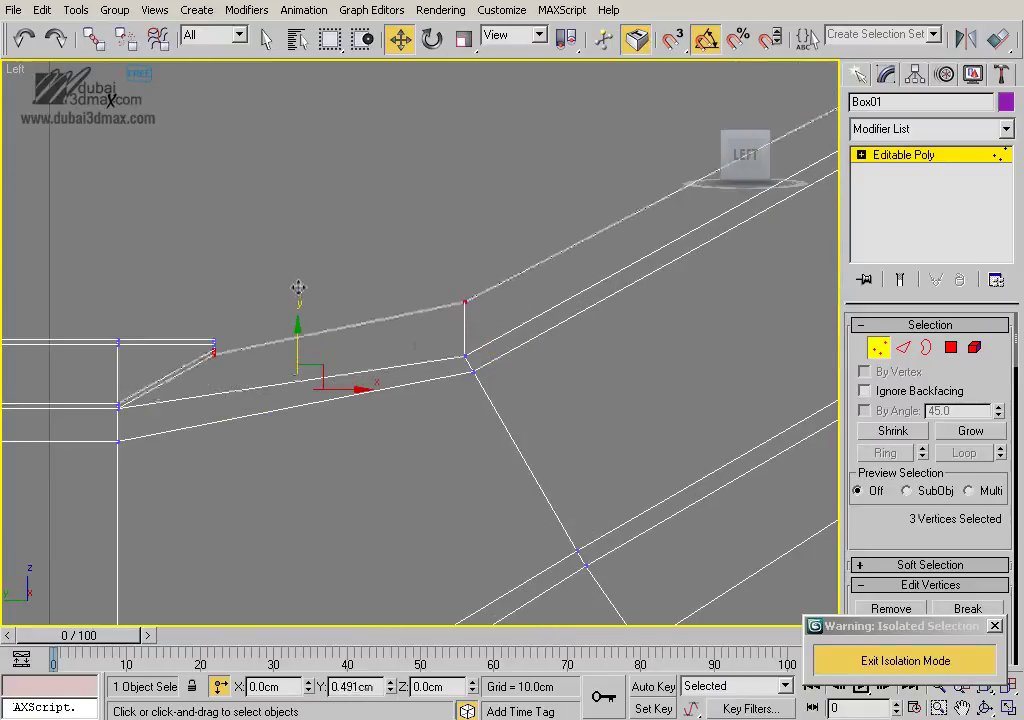
pyautogui.click(465, 300)
pyautogui.moveTo(494, 293)
pyautogui.mouseDown()
pyautogui.moveTo(462, 277)
pyautogui.moveTo(456, 260)
pyautogui.moveTo(450, 266)
pyautogui.mouseUp()
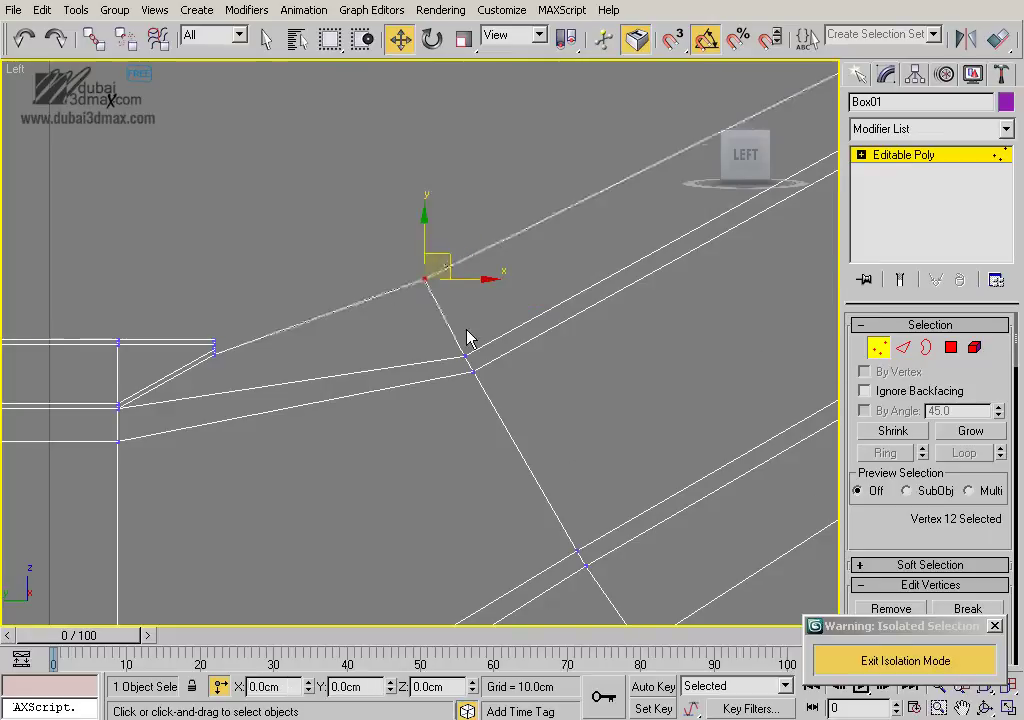
pyautogui.scroll(-4, 468, 338)
pyautogui.moveTo(512, 406)
pyautogui.mouseDown(button='middle')
pyautogui.moveTo(435, 425)
pyautogui.moveTo(496, 411)
pyautogui.moveTo(469, 434)
pyautogui.mouseUp(button='middle')
# Exit vertex editing and orbit around the whole faucet to review its shape
pyautogui.press('p')
pyautogui.scroll(3, 480, 374)
pyautogui.keyDown('alt'); pyautogui.moveTo(478, 373); pyautogui.dragTo(556, 389, button='middle'); pyautogui.keyUp('alt')
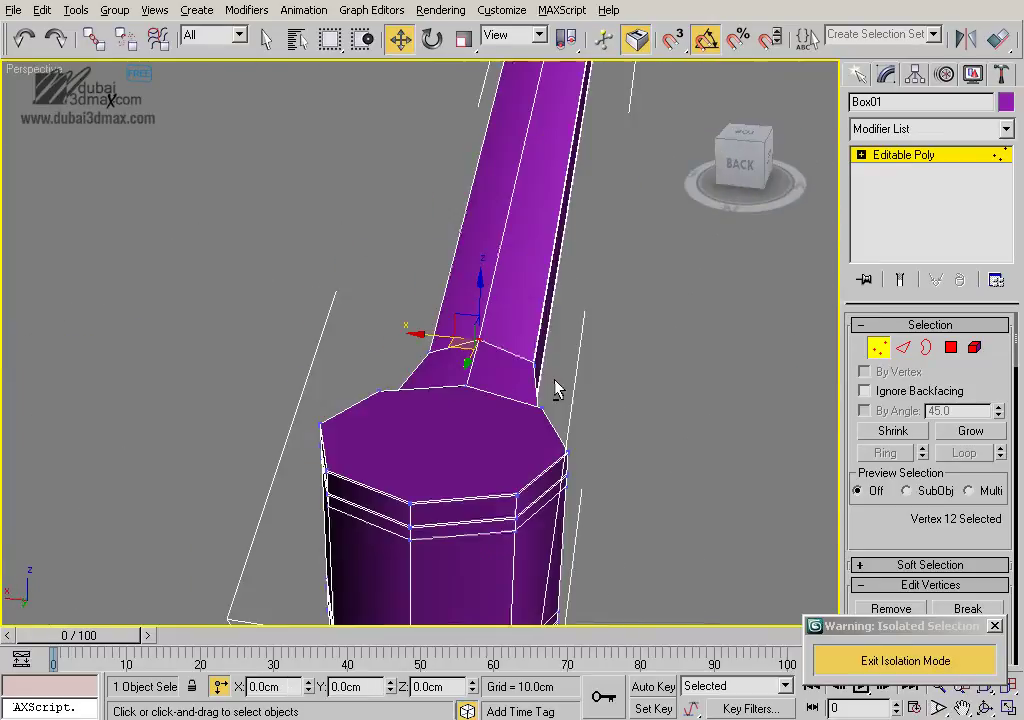
pyautogui.moveTo(533, 317)
pyautogui.keyDown('alt'); pyautogui.mouseDown(button='middle')
pyautogui.moveTo(402, 270)
pyautogui.moveTo(283, 313)
pyautogui.mouseUp(button='middle'); pyautogui.keyUp('alt')
pyautogui.moveTo(310, 372)
pyautogui.keyDown('alt'); pyautogui.mouseDown(button='middle')
pyautogui.moveTo(411, 393)
pyautogui.moveTo(315, 393)
pyautogui.moveTo(469, 496)
pyautogui.moveTo(493, 457)
pyautogui.mouseUp(button='middle'); pyautogui.keyUp('alt')
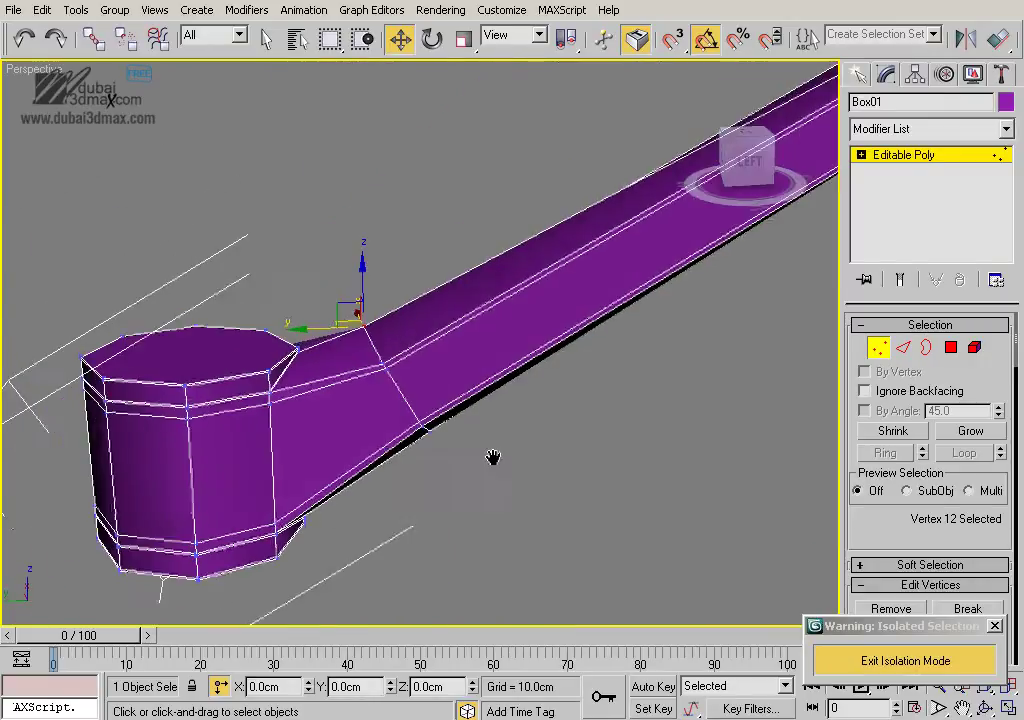
pyautogui.click(880, 155)
pyautogui.keyDown('alt'); pyautogui.moveTo(640, 420); pyautogui.dragTo(612, 457, button='middle'); pyautogui.keyUp('alt')
pyautogui.click(612, 457)
pyautogui.scroll(-1, 590, 450)
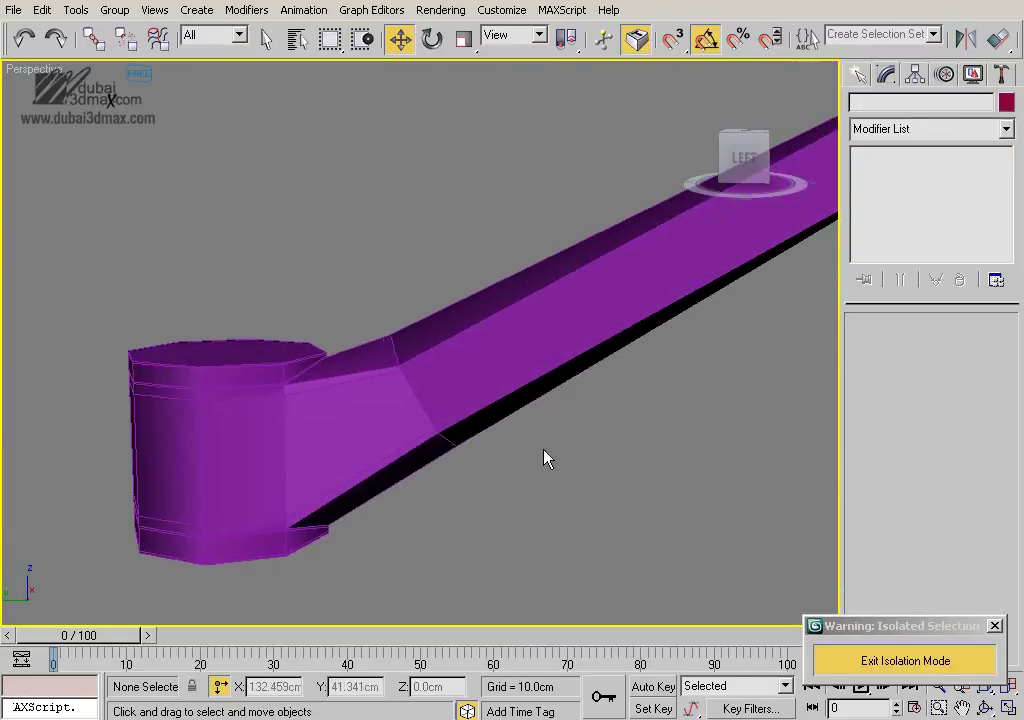
pyautogui.hotkey('ctrl', 'a')
pyautogui.keyDown('alt'); pyautogui.moveTo(628, 441); pyautogui.dragTo(531, 470, button='middle'); pyautogui.keyUp('alt')
pyautogui.keyDown('alt'); pyautogui.moveTo(698, 418); pyautogui.dragTo(475, 485, button='middle'); pyautogui.keyUp('alt')
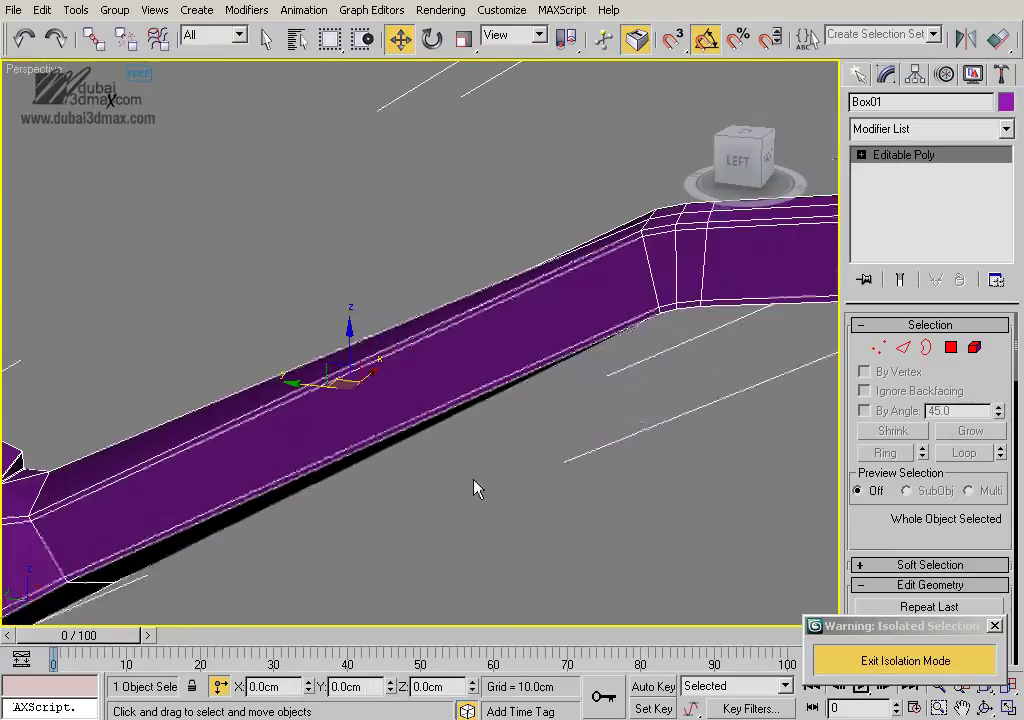
pyautogui.scroll(-5, 622, 446)
pyautogui.keyDown('alt'); pyautogui.moveTo(622, 446); pyautogui.dragTo(569, 466, button='middle'); pyautogui.keyUp('alt')
# In Top view, drag the four middle vertices at the arm's end down into a V point
pyautogui.press('t')
pyautogui.moveTo(491, 457)
pyautogui.mouseDown(button='middle')
pyautogui.moveTo(411, 313)
pyautogui.moveTo(507, 452)
pyautogui.moveTo(490, 446)
pyautogui.moveTo(480, 398)
pyautogui.mouseUp(button='middle')
pyautogui.scroll(3, 491, 446)
pyautogui.scroll(4, 480, 398)
pyautogui.scroll(1, 464, 457)
pyautogui.moveTo(433, 450); pyautogui.dragTo(378, 445, button='middle')
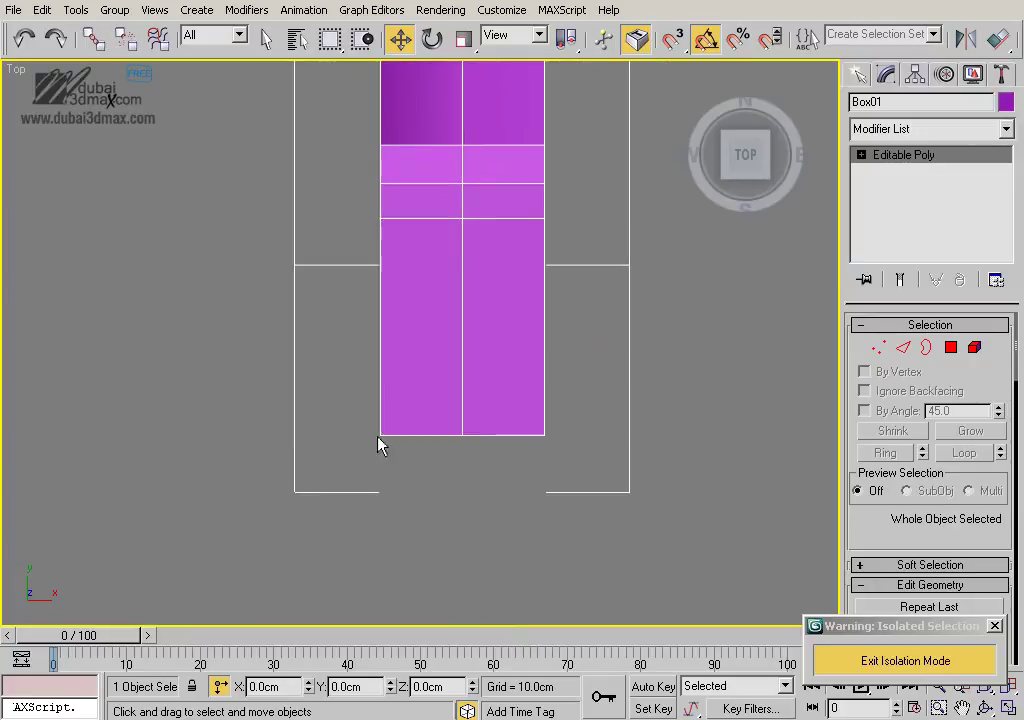
pyautogui.click(889, 353)
pyautogui.moveTo(407, 372); pyautogui.dragTo(496, 482)
pyautogui.press('F3')
pyautogui.moveTo(463, 382); pyautogui.dragTo(464, 439)
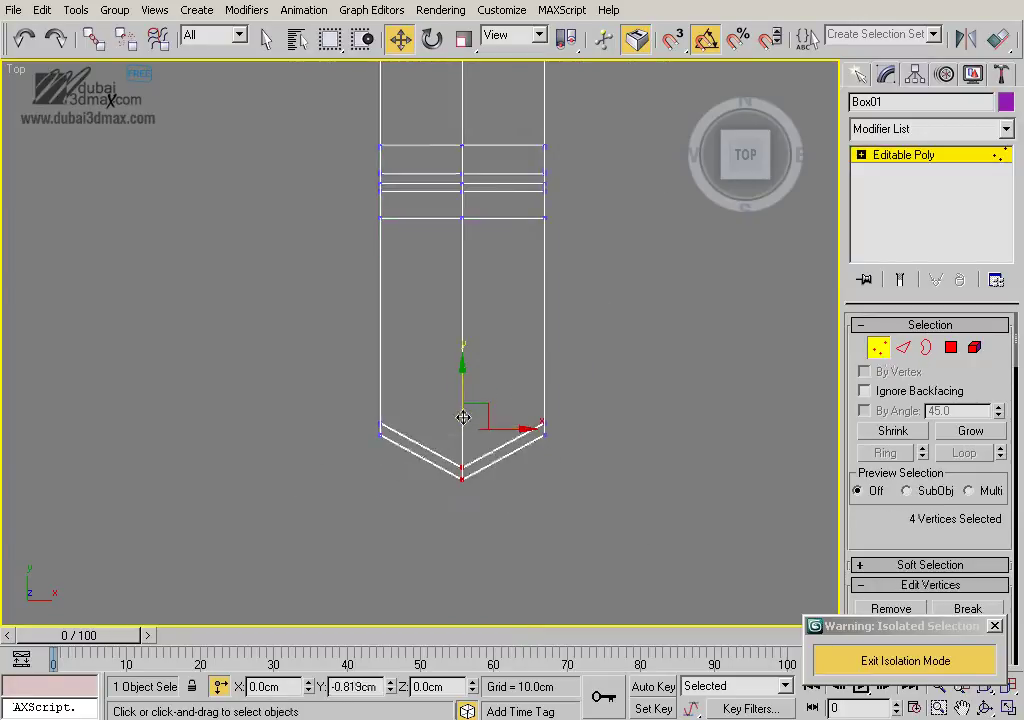
pyautogui.click(878, 347)
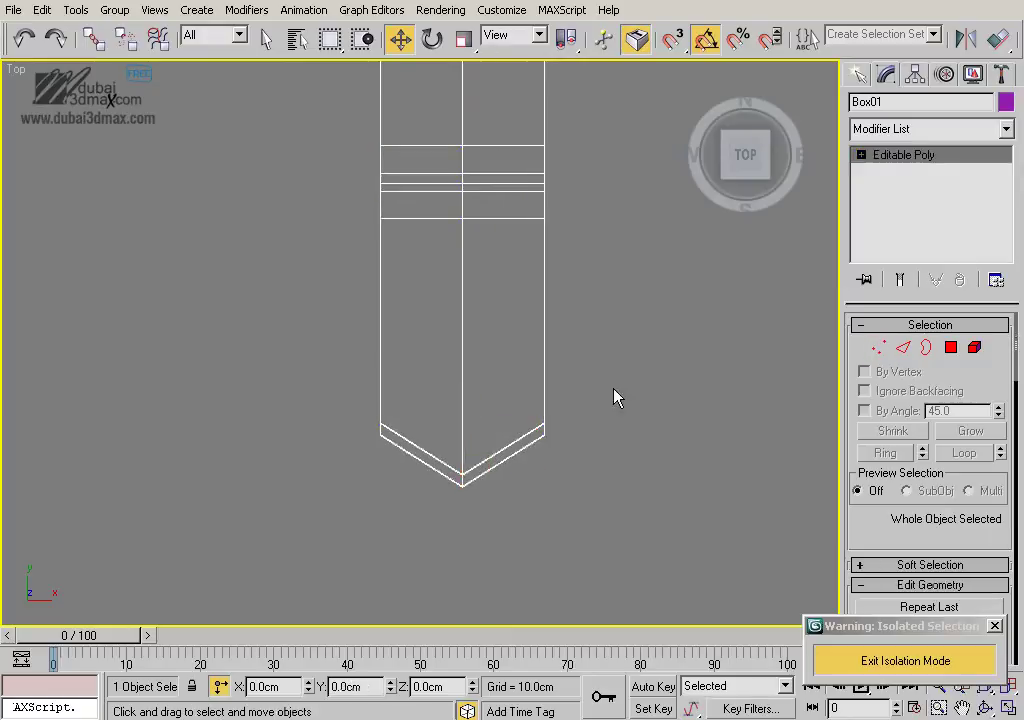
pyautogui.scroll(-3, 640, 408)
pyautogui.press('p')
pyautogui.press('F3')
pyautogui.moveTo(565, 322)
pyautogui.keyDown('alt'); pyautogui.mouseDown(button='middle')
pyautogui.moveTo(599, 361)
pyautogui.moveTo(533, 379)
pyautogui.moveTo(810, 289)
pyautogui.mouseUp(button='middle'); pyautogui.keyUp('alt')
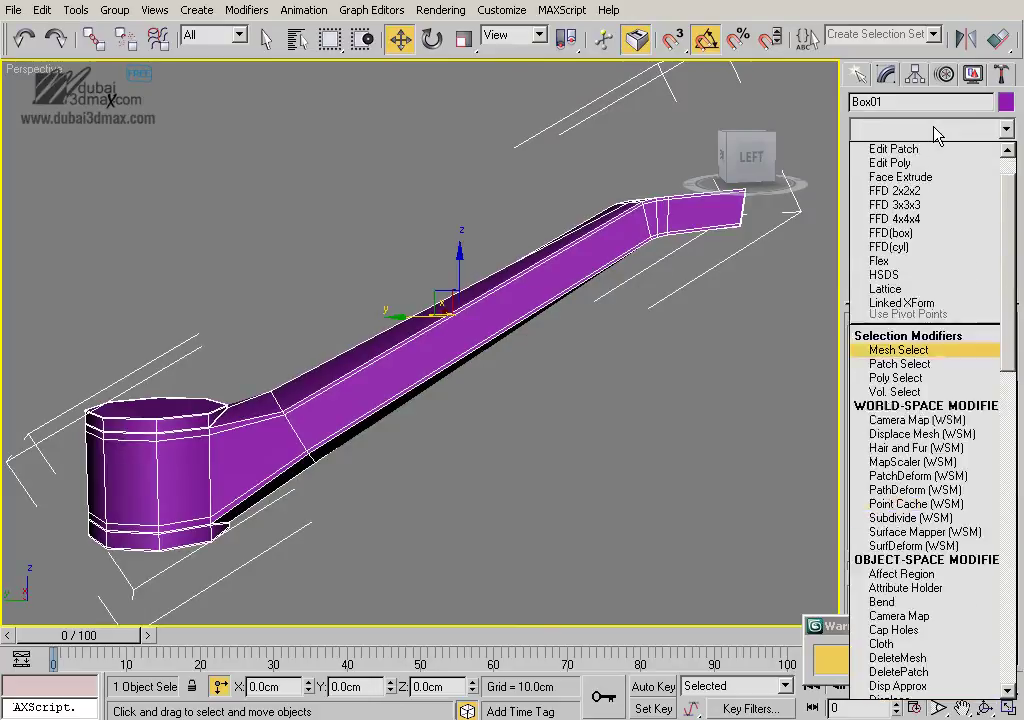
# Apply MeshSmooth with Iterations 2 to the faucet, then orbit the deselected model to inspect the rounding
pyautogui.click(903, 208)
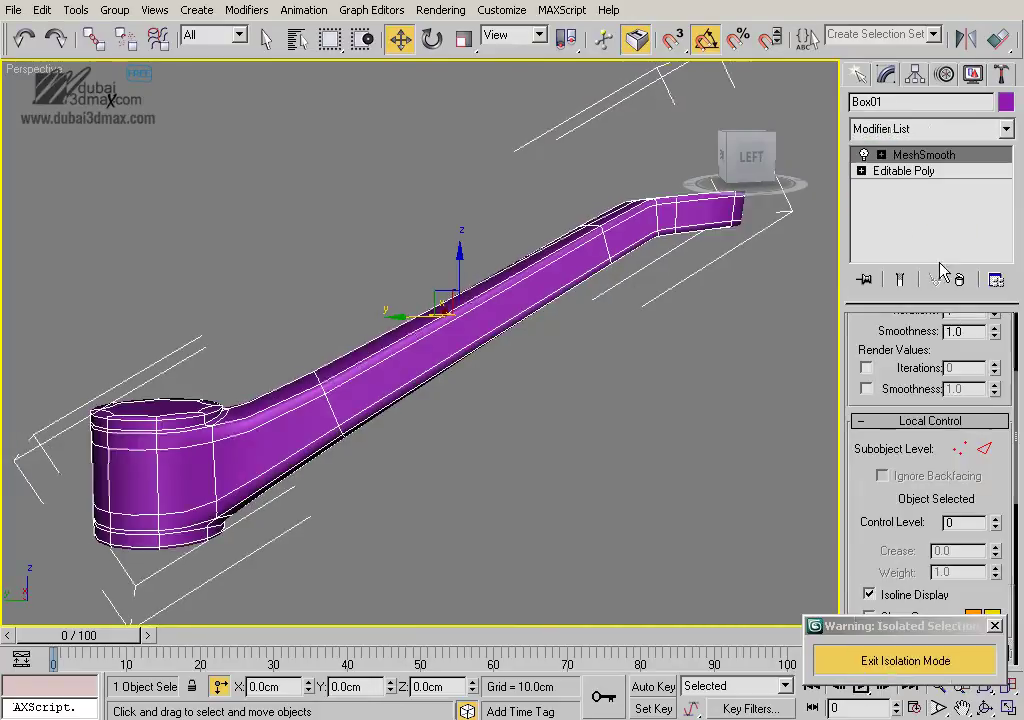
pyautogui.moveTo(905, 316); pyautogui.dragTo(953, 437)
pyautogui.click(995, 428)
pyautogui.click(695, 374)
pyautogui.press('F4')
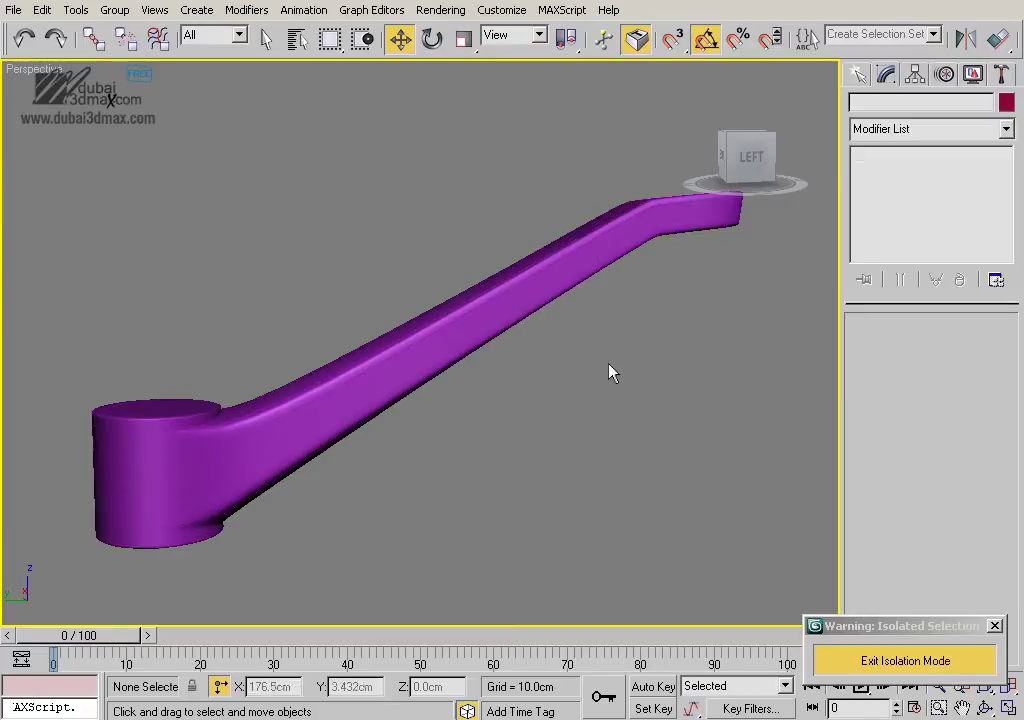
pyautogui.moveTo(549, 434)
pyautogui.keyDown('alt'); pyautogui.mouseDown(button='middle')
pyautogui.moveTo(520, 385)
pyautogui.moveTo(368, 400)
pyautogui.moveTo(303, 360)
pyautogui.mouseUp(button='middle'); pyautogui.keyUp('alt')
pyautogui.moveTo(337, 402)
pyautogui.keyDown('alt'); pyautogui.mouseDown(button='middle')
pyautogui.moveTo(466, 469)
pyautogui.moveTo(466, 430)
pyautogui.mouseUp(button='middle'); pyautogui.keyUp('alt')
pyautogui.scroll(2, 491, 453)
pyautogui.scroll(2, 535, 435)
pyautogui.keyDown('alt'); pyautogui.moveTo(535, 435); pyautogui.dragTo(530, 433, button='middle'); pyautogui.keyUp('alt')
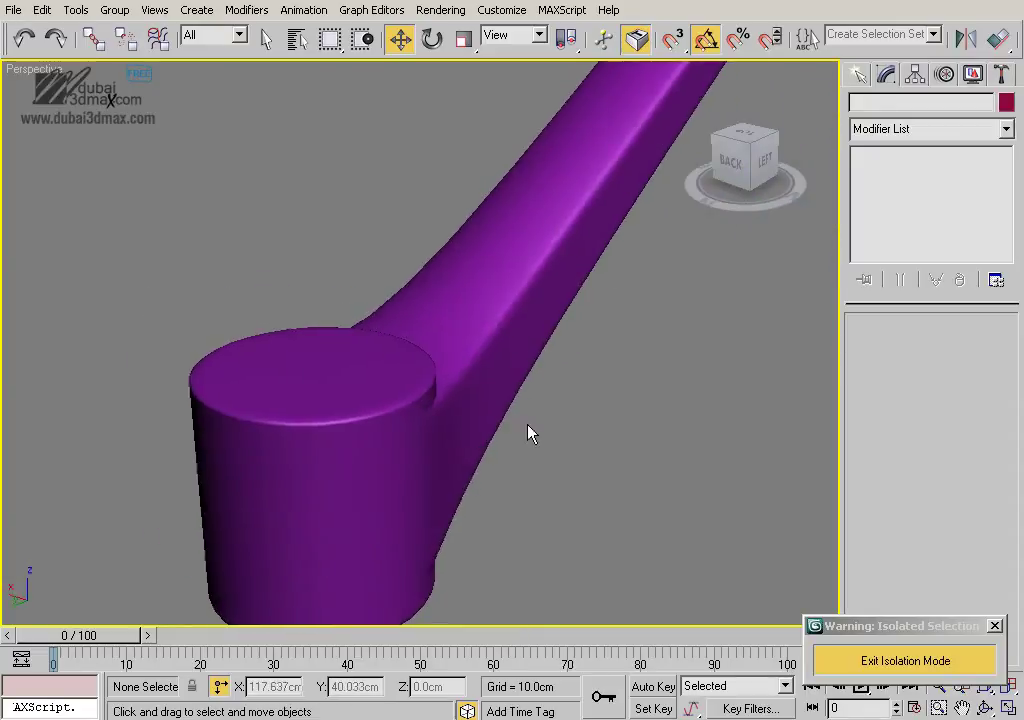
pyautogui.moveTo(613, 367)
pyautogui.keyDown('alt'); pyautogui.mouseDown(button='middle')
pyautogui.moveTo(628, 505)
pyautogui.moveTo(544, 475)
pyautogui.moveTo(512, 344)
pyautogui.moveTo(526, 448)
pyautogui.moveTo(398, 528)
pyautogui.moveTo(455, 450)
pyautogui.moveTo(537, 442)
pyautogui.moveTo(674, 280)
pyautogui.mouseUp(button='middle'); pyautogui.keyUp('alt')
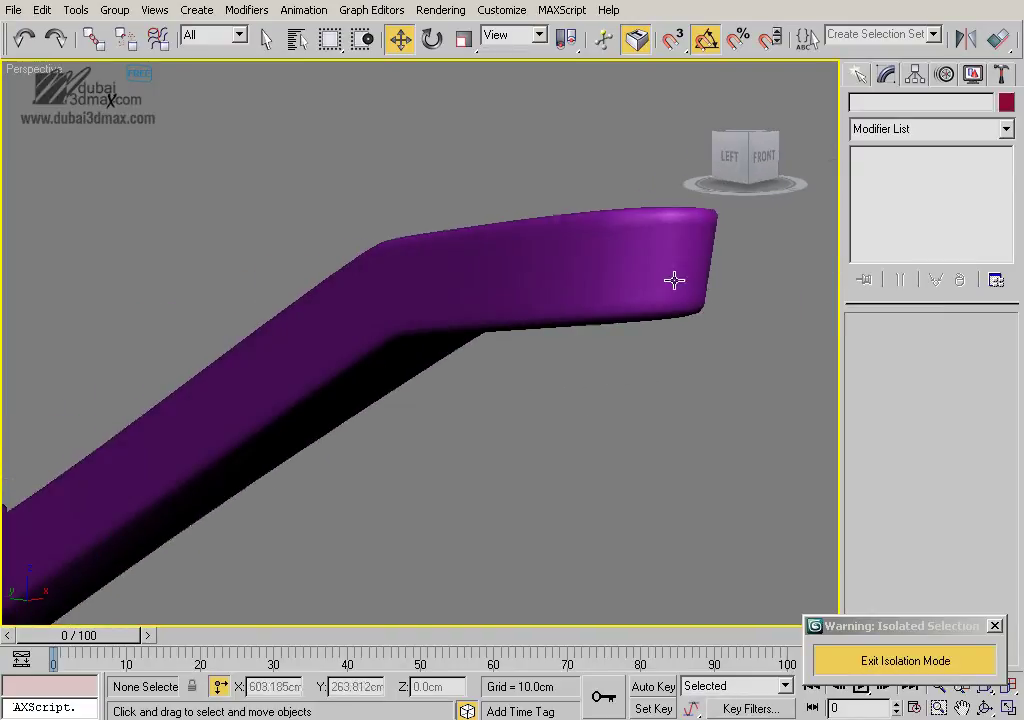
# In Edge mode, select the ten lengthwise edges along the faucet's spout end
pyautogui.click(569, 306)
pyautogui.moveTo(681, 366)
pyautogui.keyDown('alt'); pyautogui.mouseDown(button='middle')
pyautogui.moveTo(603, 370)
pyautogui.moveTo(576, 430)
pyautogui.moveTo(560, 407)
pyautogui.mouseUp(button='middle'); pyautogui.keyUp('alt')
pyautogui.moveTo(658, 408)
pyautogui.keyDown('alt'); pyautogui.mouseDown(button='middle')
pyautogui.moveTo(549, 354)
pyautogui.moveTo(539, 334)
pyautogui.moveTo(596, 362)
pyautogui.moveTo(573, 311)
pyautogui.mouseUp(button='middle'); pyautogui.keyUp('alt')
pyautogui.scroll(3, 567, 370)
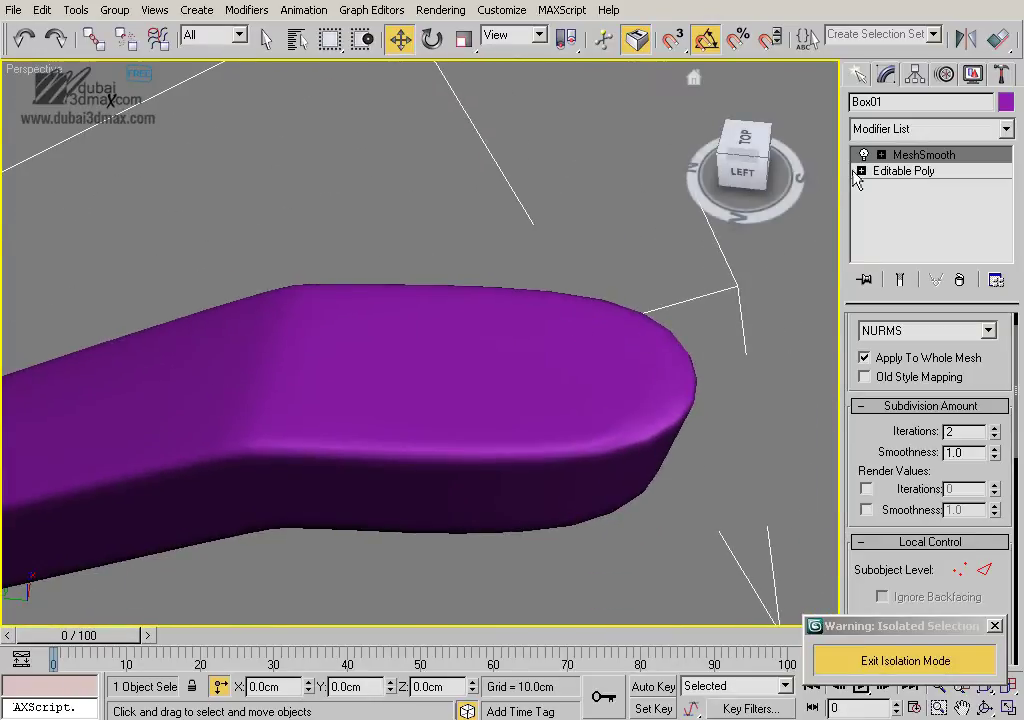
pyautogui.press('2')
pyautogui.moveTo(686, 323); pyautogui.dragTo(716, 285, button='middle')
pyautogui.moveTo(530, 176); pyautogui.dragTo(512, 558)
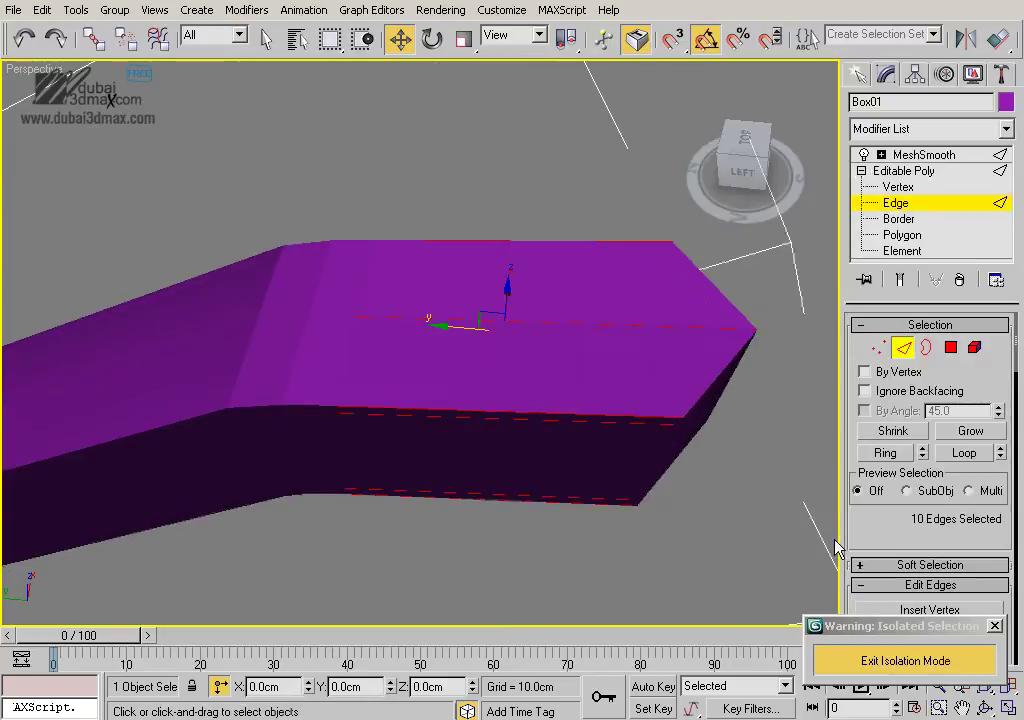
pyautogui.moveTo(708, 492); pyautogui.dragTo(659, 434, button='middle')
pyautogui.moveTo(914, 514); pyautogui.dragTo(914, 379)
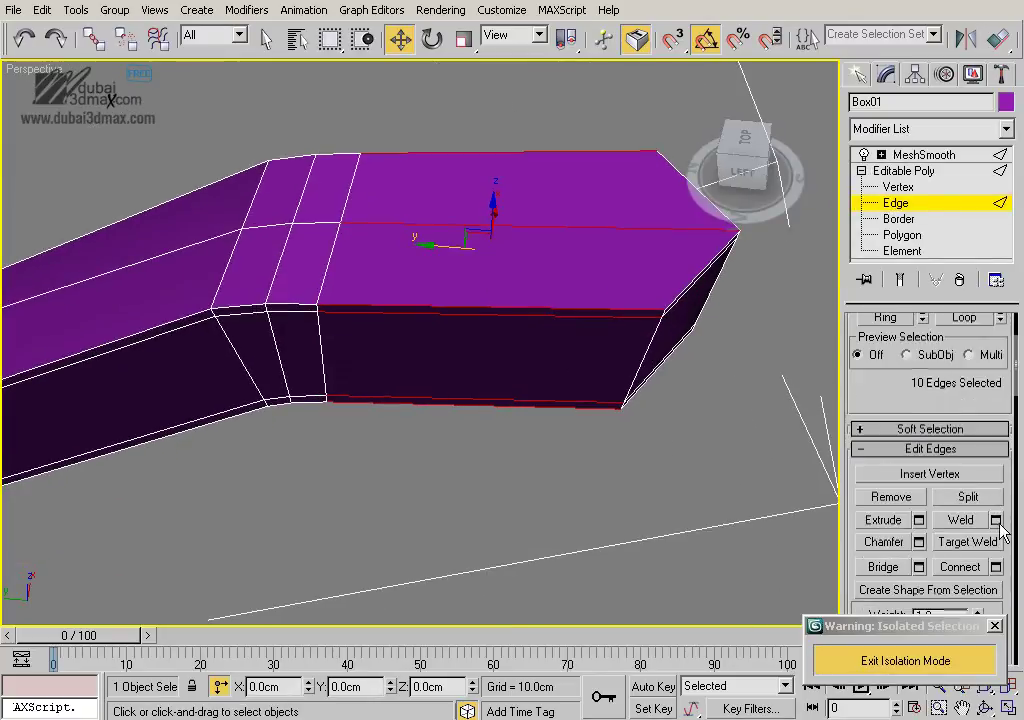
# Connect the edges with 1 segment at slide 83 to add a loop near the tip, then inspect it
pyautogui.click(996, 567)
pyautogui.write('1')
pyautogui.press('Return')
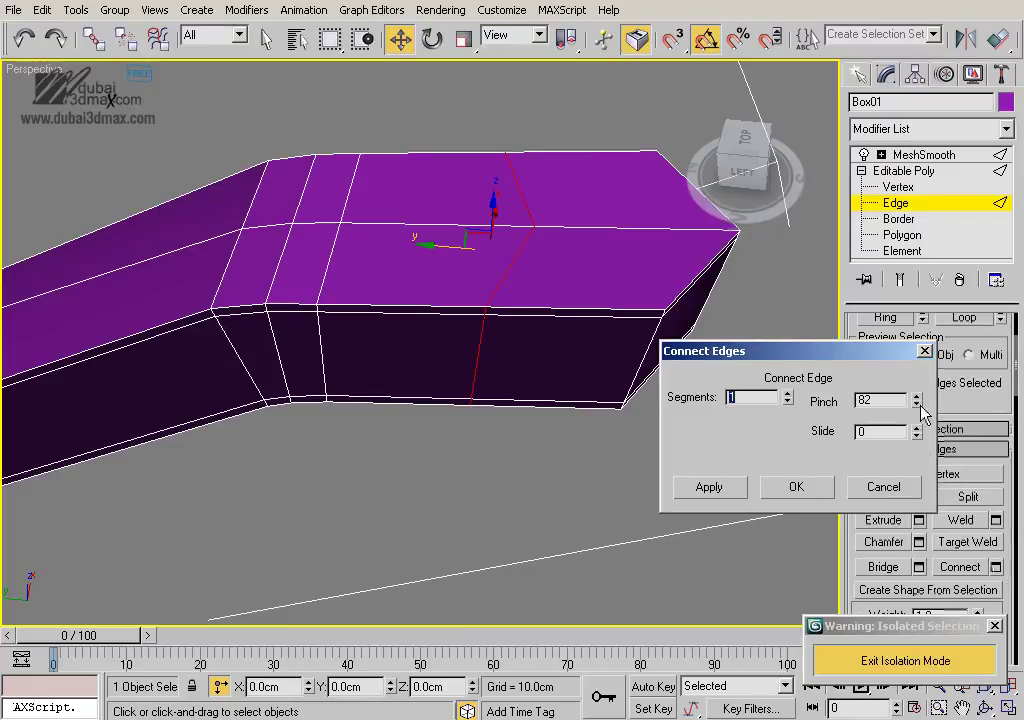
pyautogui.moveTo(916, 431); pyautogui.dragTo(932, 287)
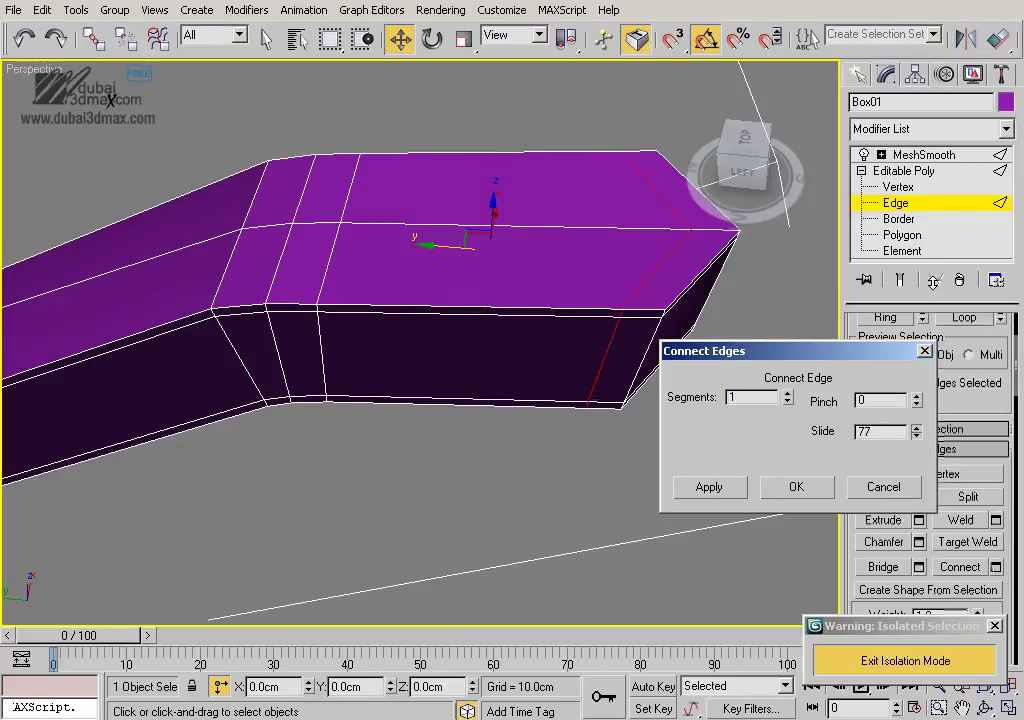
pyautogui.click(908, 280)
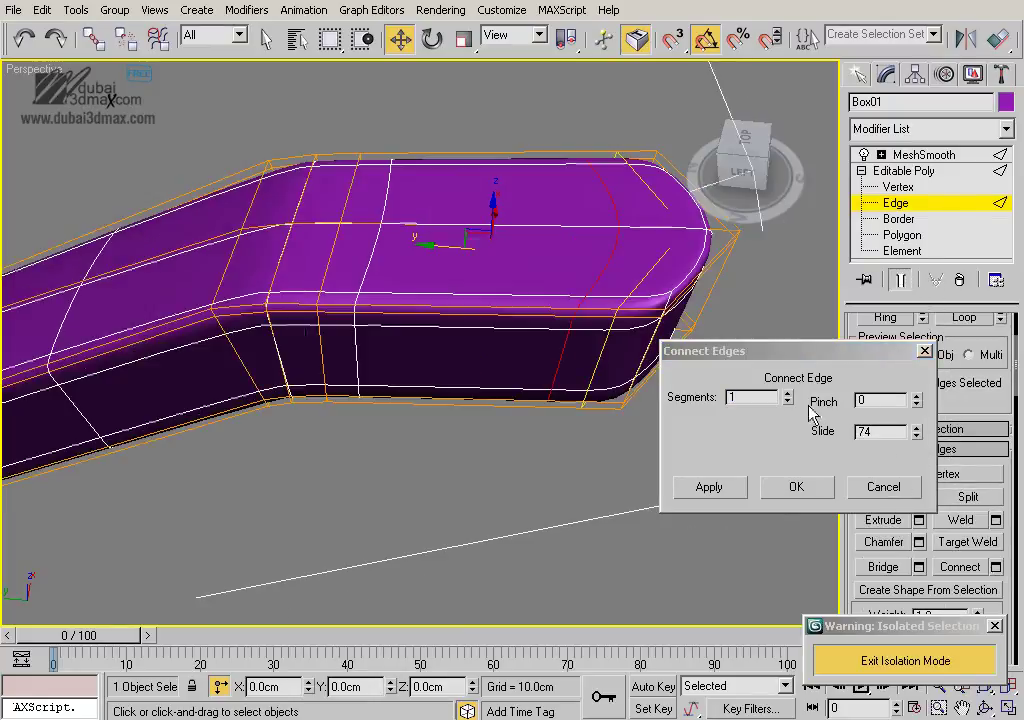
pyautogui.moveTo(916, 431); pyautogui.dragTo(933, 429)
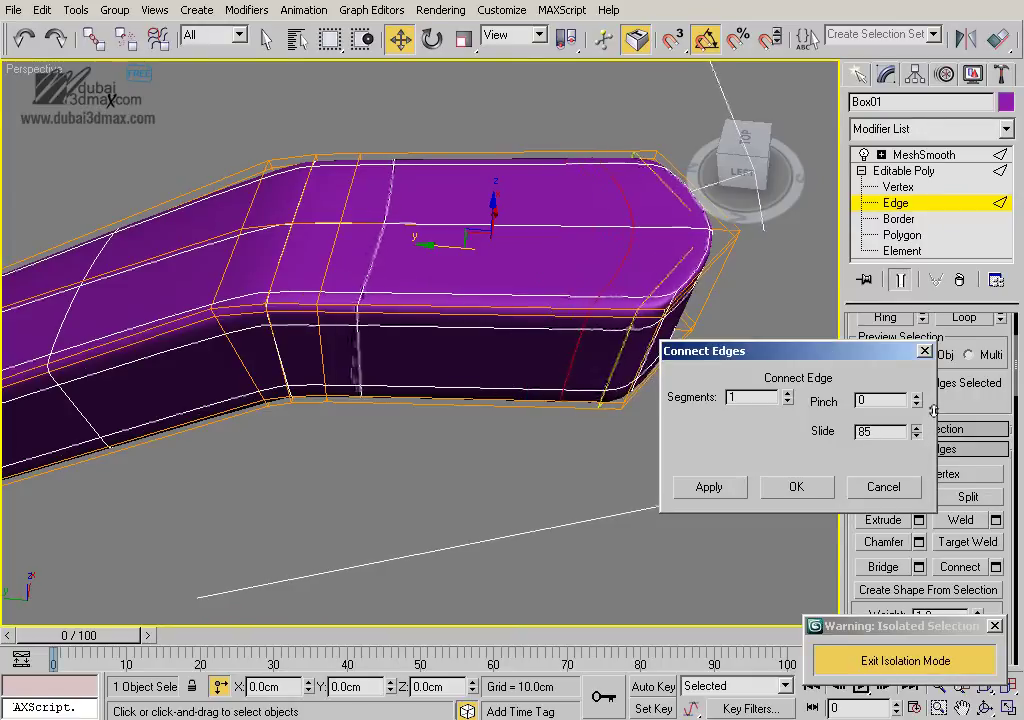
pyautogui.click(809, 487)
pyautogui.click(897, 203)
pyautogui.click(677, 485)
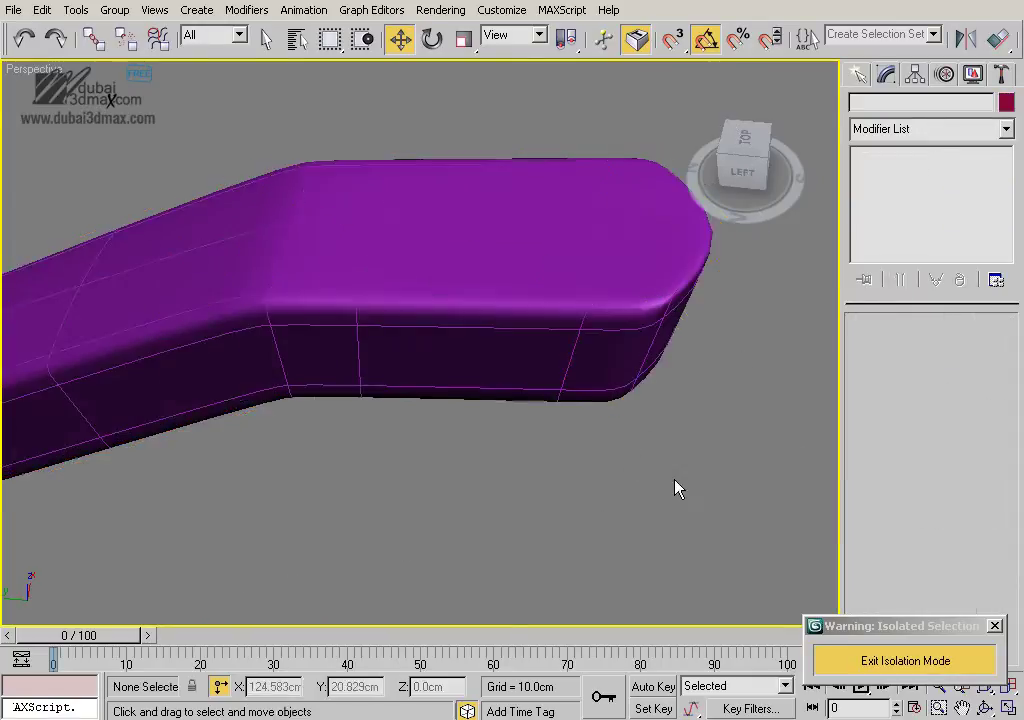
pyautogui.keyDown('alt'); pyautogui.moveTo(677, 485); pyautogui.dragTo(665, 437, button='middle'); pyautogui.keyUp('alt')
pyautogui.scroll(2, 664, 502)
pyautogui.scroll(-3, 528, 459)
pyautogui.scroll(-2, 523, 471)
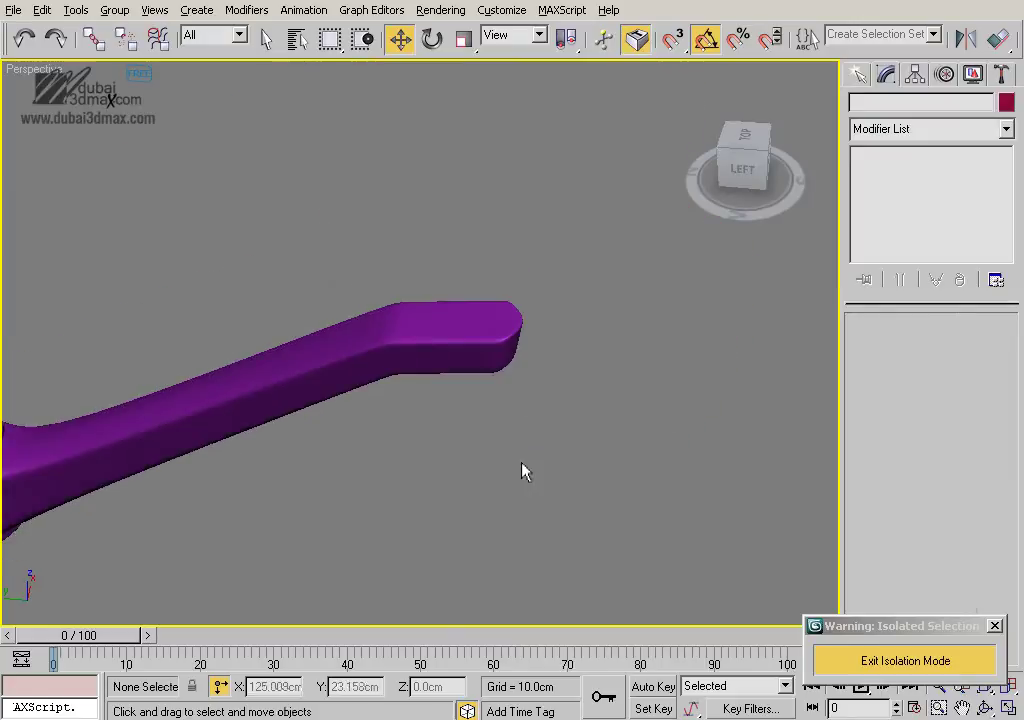
# In the wireframe Left view, select the top and bottom bend vertices and move them left and down
pyautogui.click(457, 289)
pyautogui.press('l')
pyautogui.press('z')
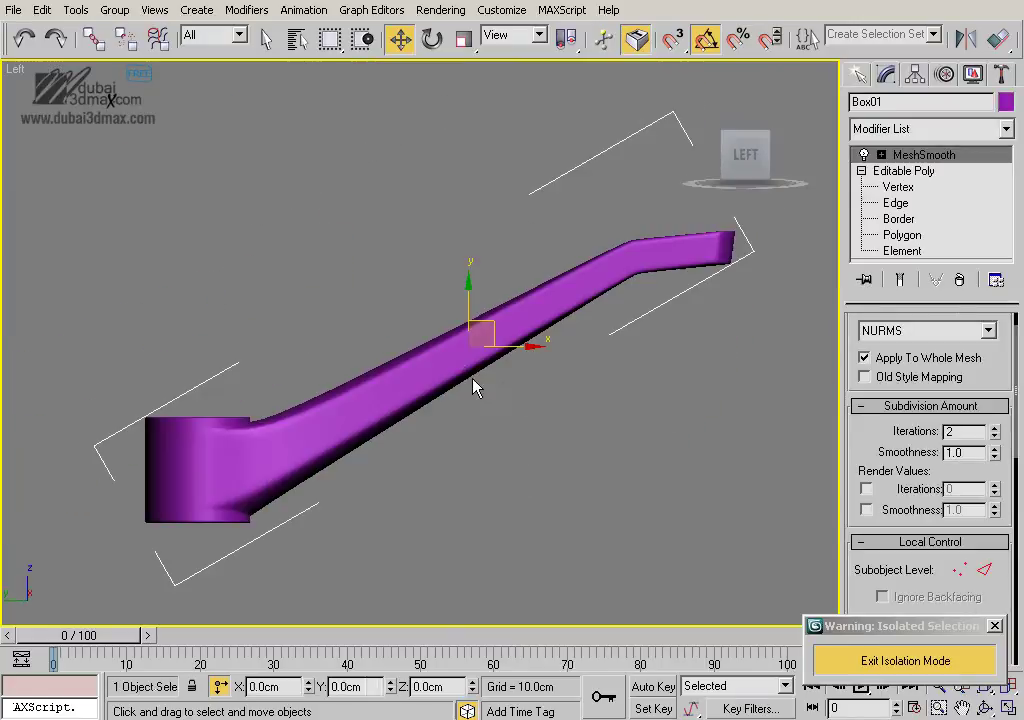
pyautogui.scroll(2, 514, 407)
pyautogui.scroll(2, 808, 305)
pyautogui.press('1')
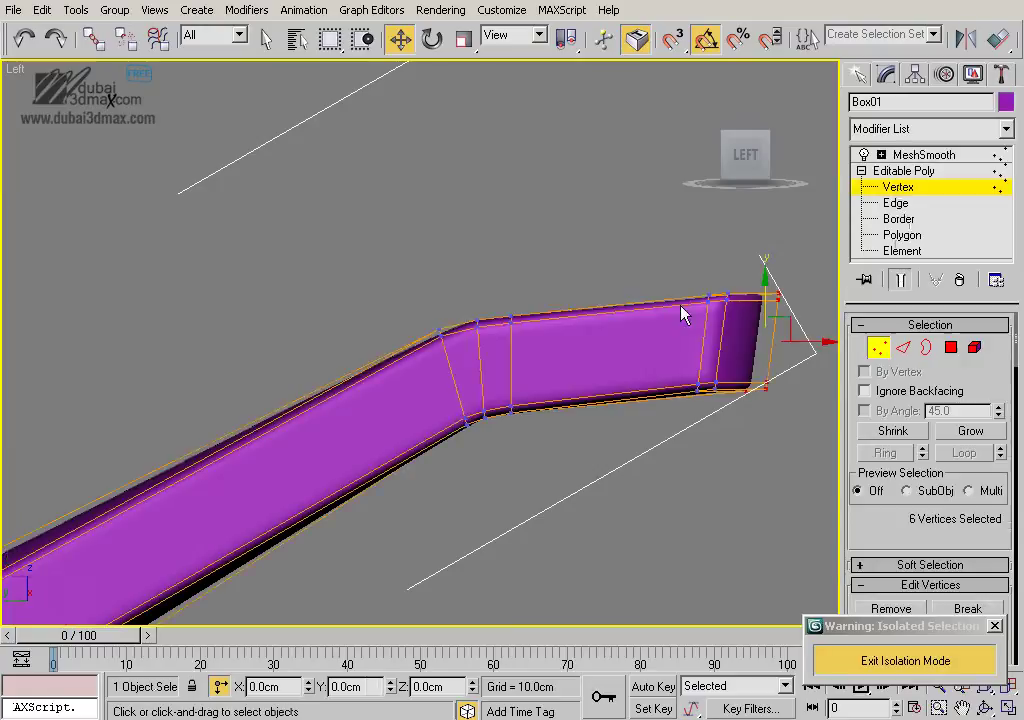
pyautogui.moveTo(681, 313); pyautogui.dragTo(619, 325, button='middle')
pyautogui.press('F3')
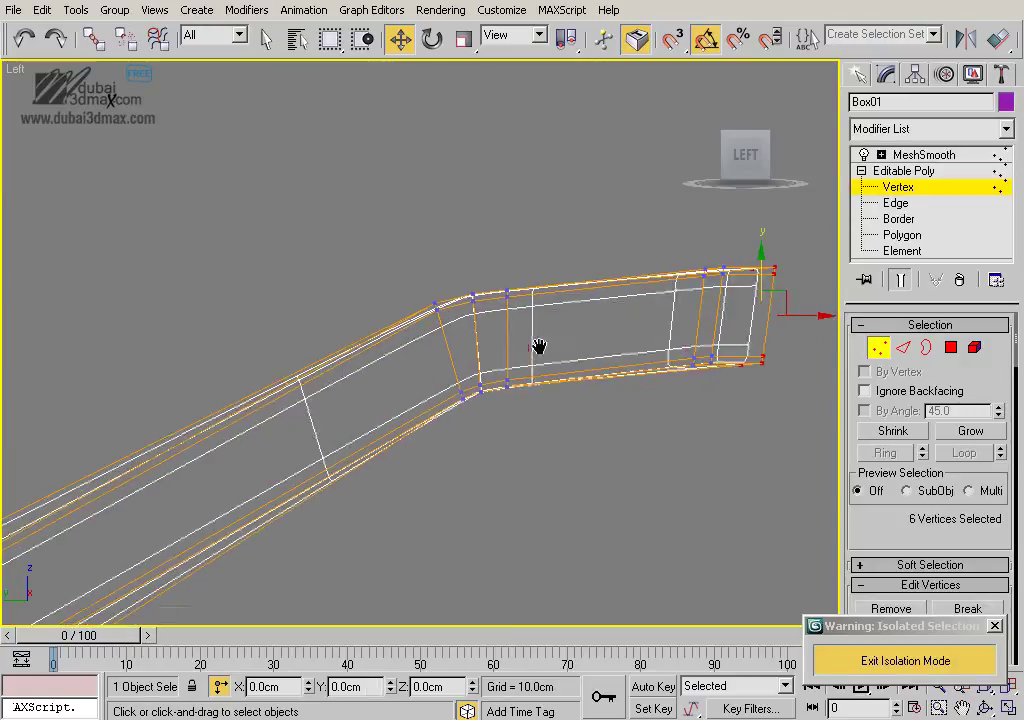
pyautogui.scroll(3, 539, 347)
pyautogui.moveTo(539, 347); pyautogui.dragTo(554, 343, button='middle')
pyautogui.moveTo(448, 285); pyautogui.dragTo(450, 287)
pyautogui.keyDown('ctrl'); pyautogui.moveTo(446, 384); pyautogui.dragTo(500, 440); pyautogui.keyUp('ctrl')
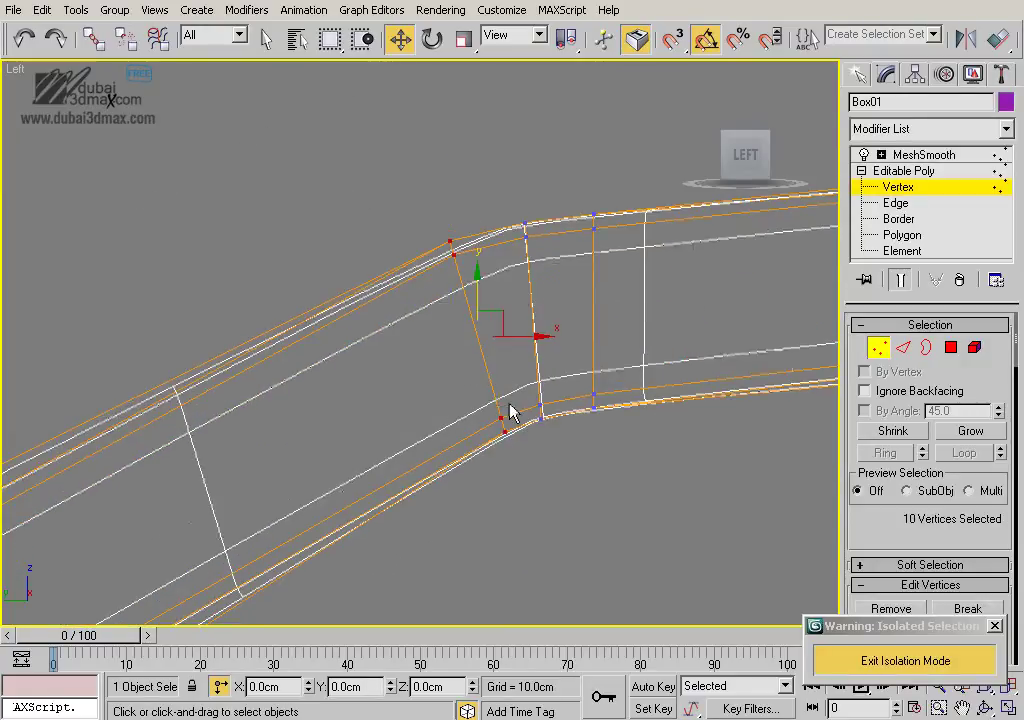
pyautogui.moveTo(505, 318); pyautogui.dragTo(459, 339)
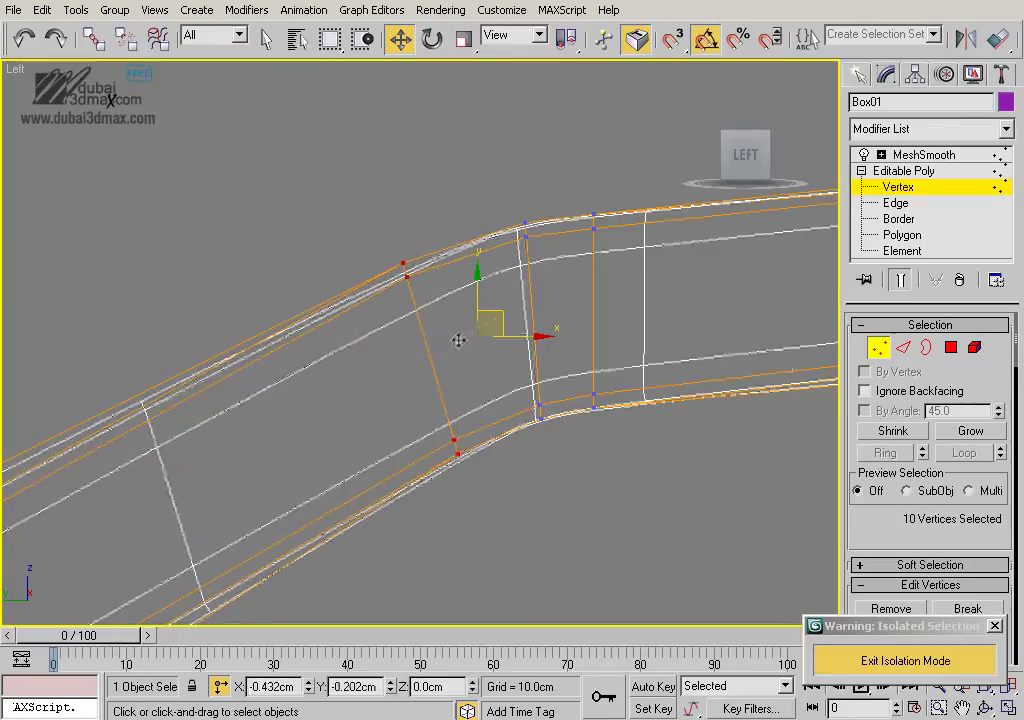
# Check the top bend vertices, then exit vertex editing and frame the whole reshaped faucet
pyautogui.moveTo(575, 337); pyautogui.dragTo(430, 359, button='middle')
pyautogui.scroll(-2, 466, 366)
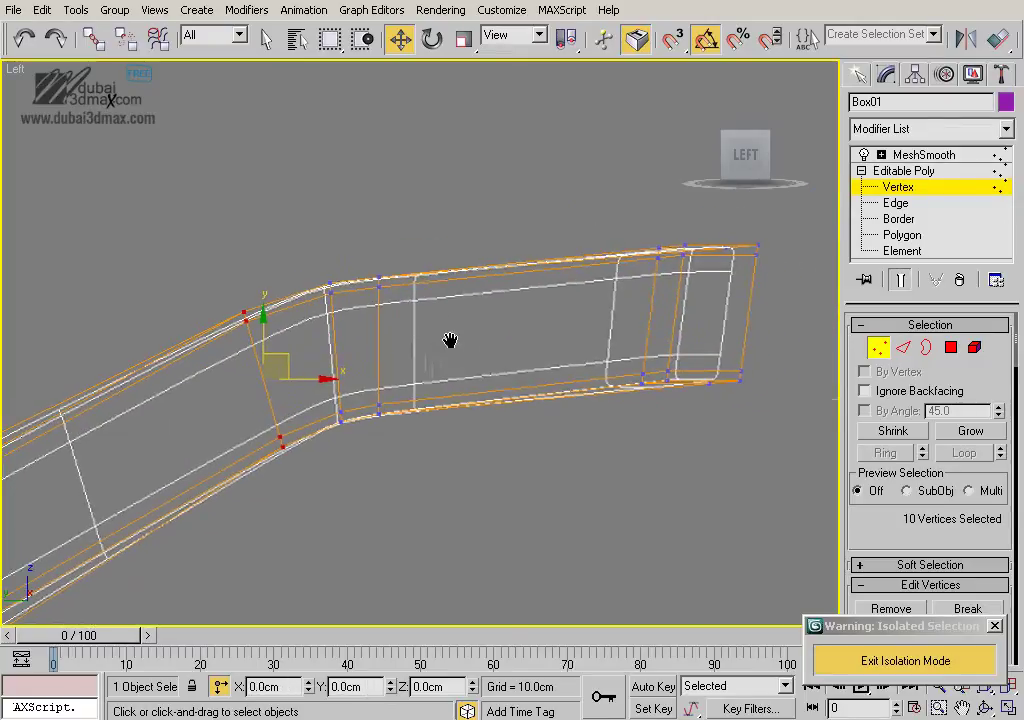
pyautogui.scroll(2, 490, 328)
pyautogui.moveTo(404, 228); pyautogui.dragTo(457, 237)
pyautogui.click(585, 315)
pyautogui.scroll(-3, 814, 256)
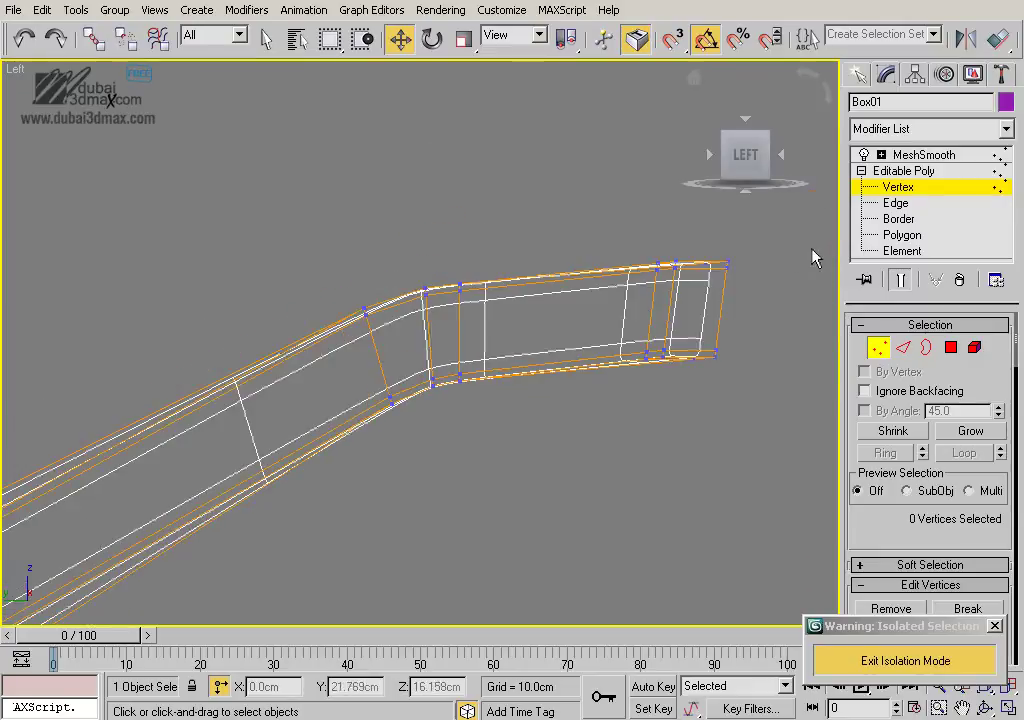
pyautogui.click(898, 187)
pyautogui.click(484, 246)
pyautogui.scroll(-3, 521, 290)
pyautogui.moveTo(521, 290); pyautogui.dragTo(558, 245, button='middle')
pyautogui.scroll(1, 404, 293)
pyautogui.scroll(2, 404, 293)
# Delete the bottom cap polygon of the faucet base, viewed shaded in Perspective
pyautogui.click(359, 387)
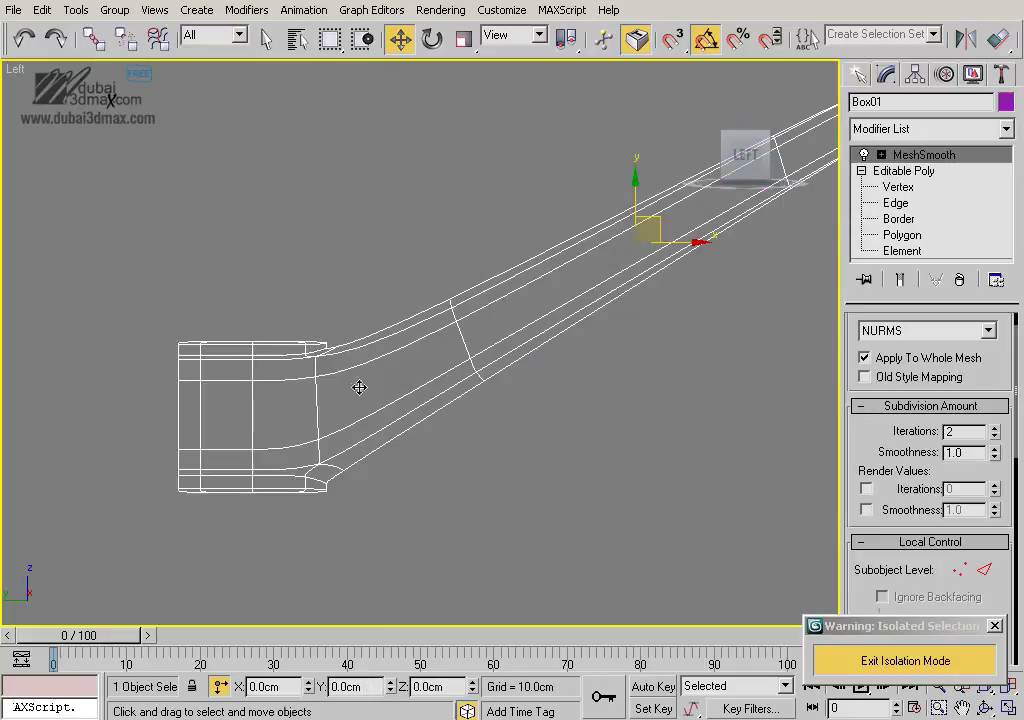
pyautogui.press('p')
pyautogui.moveTo(359, 382)
pyautogui.keyDown('alt'); pyautogui.mouseDown(button='middle')
pyautogui.moveTo(622, 427)
pyautogui.moveTo(481, 344)
pyautogui.mouseUp(button='middle'); pyautogui.keyUp('alt')
pyautogui.scroll(1, 481, 344)
pyautogui.press('F3')
pyautogui.scroll(1, 418, 389)
pyautogui.scroll(2, 430, 359)
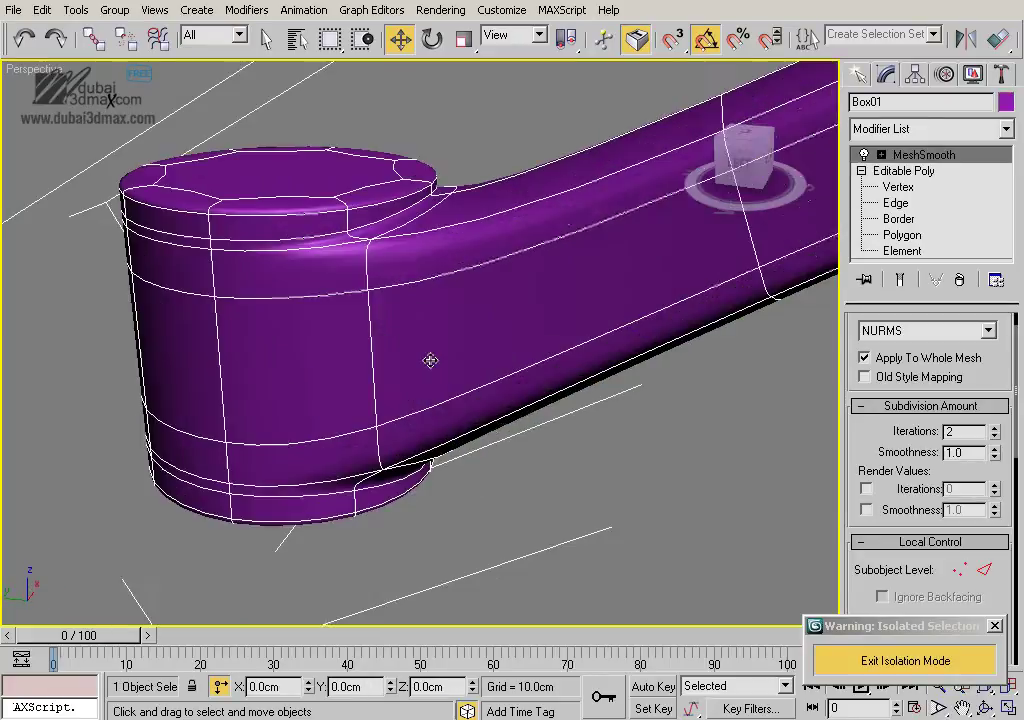
pyautogui.scroll(1, 478, 377)
pyautogui.moveTo(461, 298)
pyautogui.keyDown('alt'); pyautogui.mouseDown(button='middle')
pyautogui.moveTo(590, 279)
pyautogui.moveTo(640, 296)
pyautogui.mouseUp(button='middle'); pyautogui.keyUp('alt')
pyautogui.click(897, 236)
pyautogui.moveTo(565, 397); pyautogui.dragTo(615, 332, button='middle')
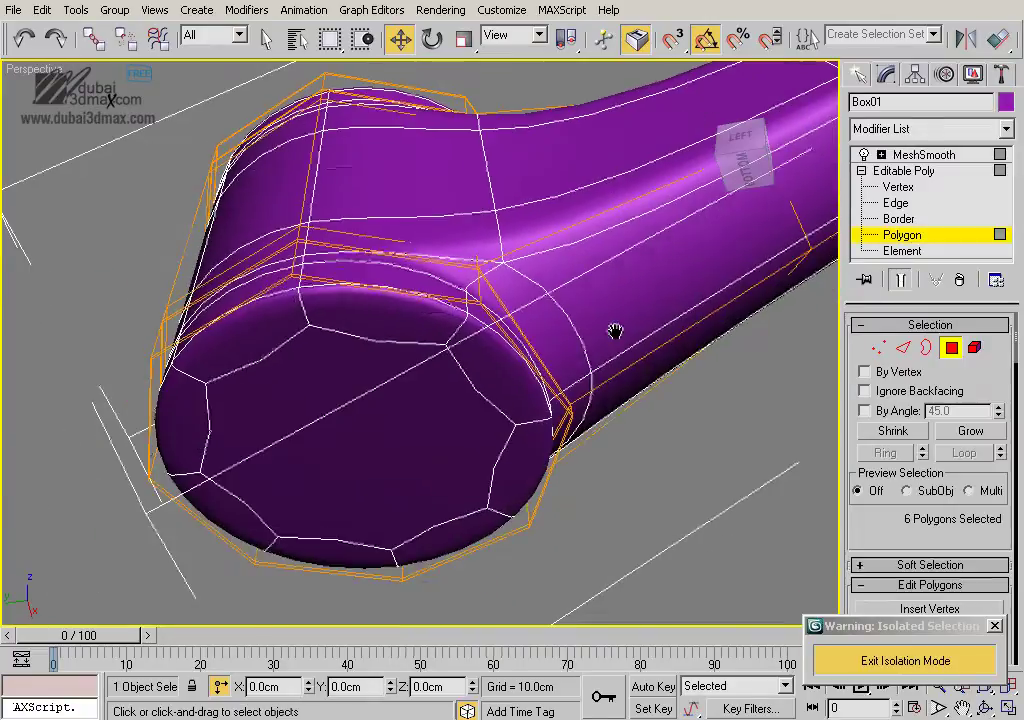
pyautogui.click(900, 280)
pyautogui.click(414, 412)
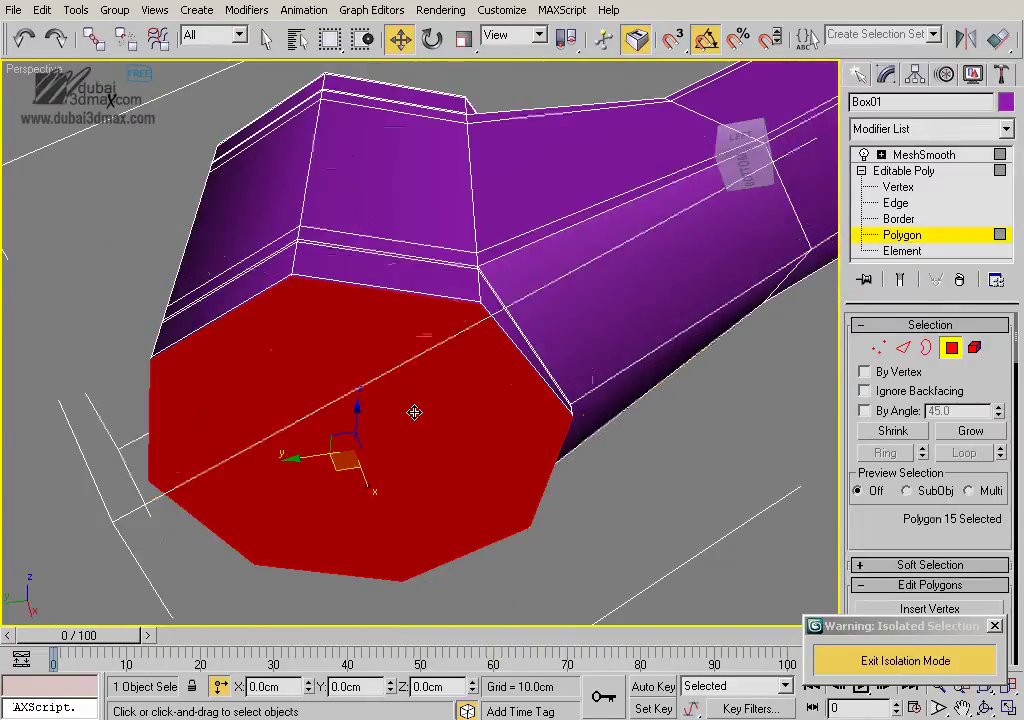
pyautogui.press('Delete')
# Select the base's open border loop and try scaling it outward
pyautogui.moveTo(491, 382)
pyautogui.keyDown('alt'); pyautogui.mouseDown(button='middle')
pyautogui.moveTo(537, 480)
pyautogui.moveTo(514, 450)
pyautogui.moveTo(518, 413)
pyautogui.moveTo(519, 457)
pyautogui.mouseUp(button='middle'); pyautogui.keyUp('alt')
pyautogui.scroll(3, 518, 413)
pyautogui.press('3')
pyautogui.click(607, 450)
pyautogui.click(479, 443)
pyautogui.rightClick(494, 432)
pyautogui.click(445, 482)
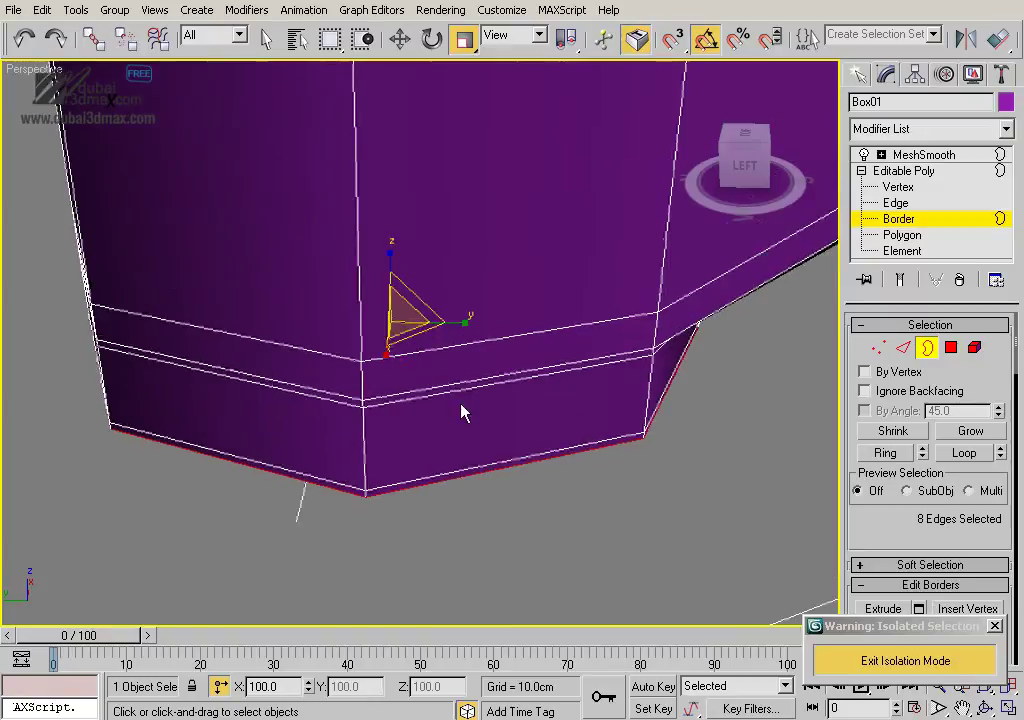
pyautogui.moveTo(416, 336); pyautogui.dragTo(418, 342)
# Move the base border slightly down in Z to form a thin lip
pyautogui.rightClick(424, 350)
pyautogui.click(446, 376)
pyautogui.scroll(1, 437, 384)
pyautogui.scroll(2, 437, 384)
pyautogui.rightClick(466, 292)
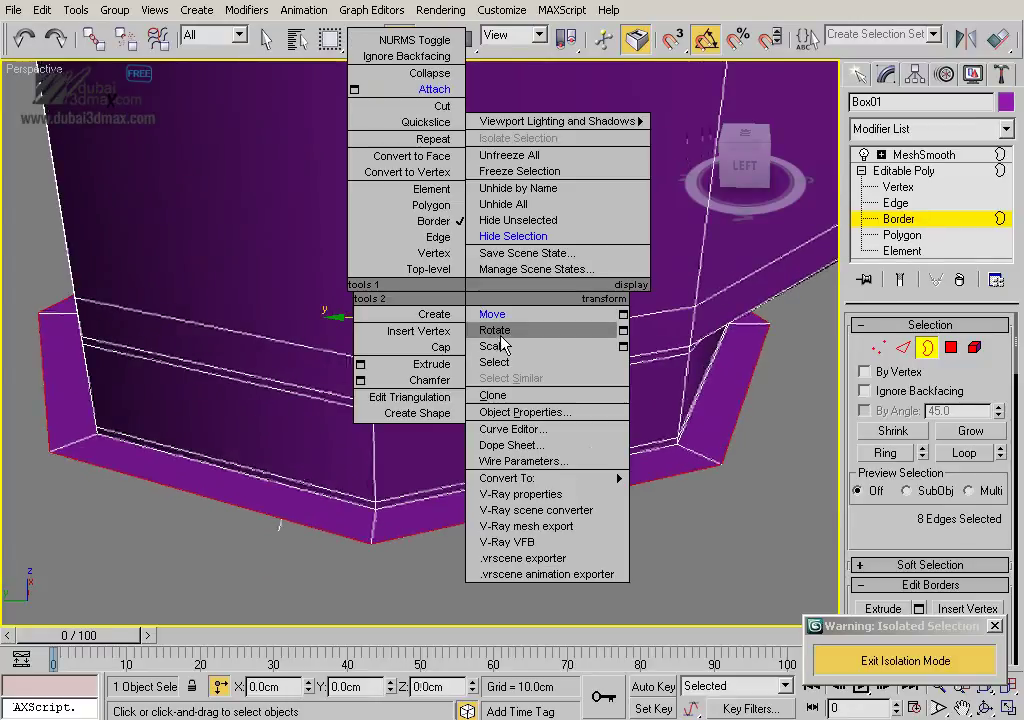
pyautogui.click(492, 314)
pyautogui.moveTo(400, 268); pyautogui.dragTo(400, 270)
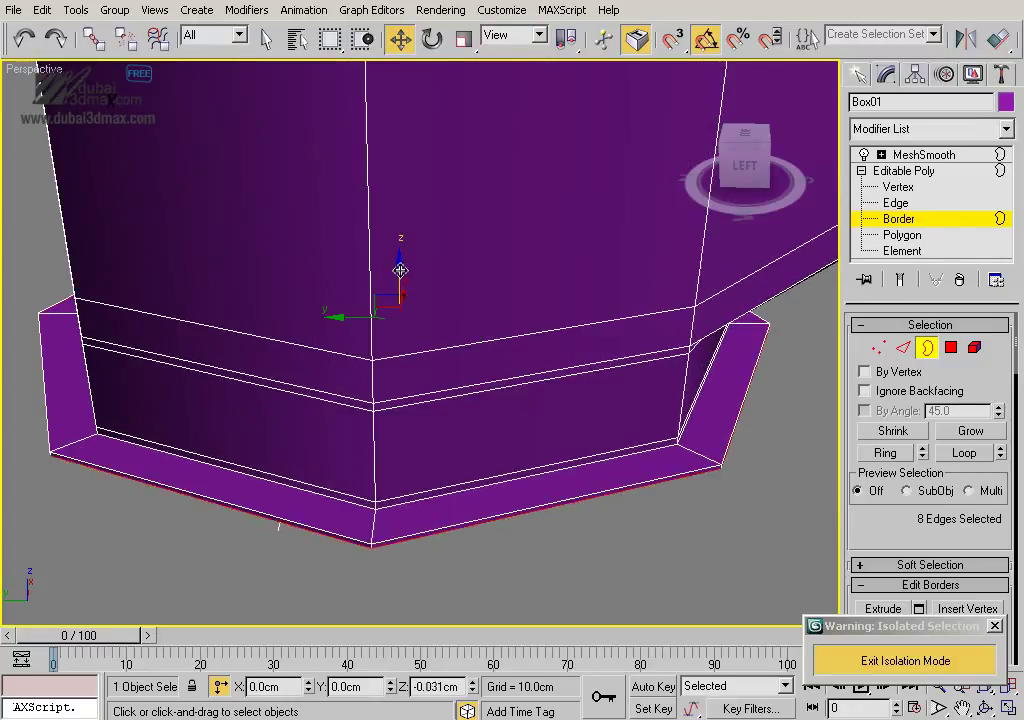
pyautogui.moveTo(400, 270)
pyautogui.keyDown('alt'); pyautogui.mouseDown(button='middle')
pyautogui.moveTo(469, 366)
pyautogui.moveTo(464, 354)
pyautogui.mouseUp(button='middle'); pyautogui.keyUp('alt')
pyautogui.moveTo(399, 322); pyautogui.dragTo(399, 366)
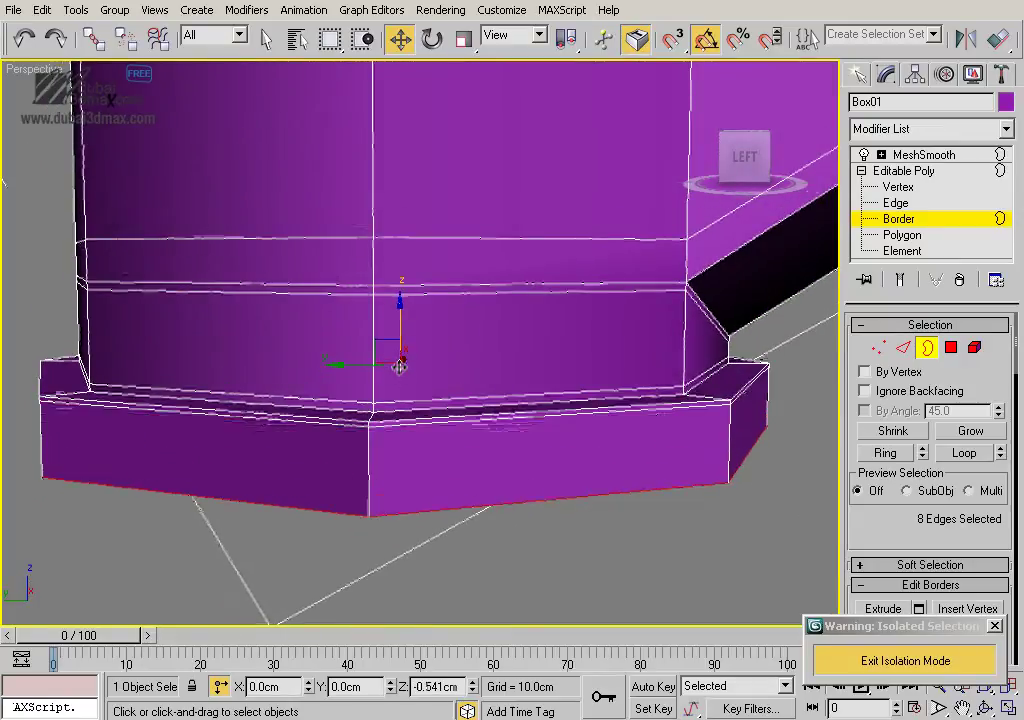
# Return to object level and deselect the faucet to view the smoothed lipped base
pyautogui.press('3')
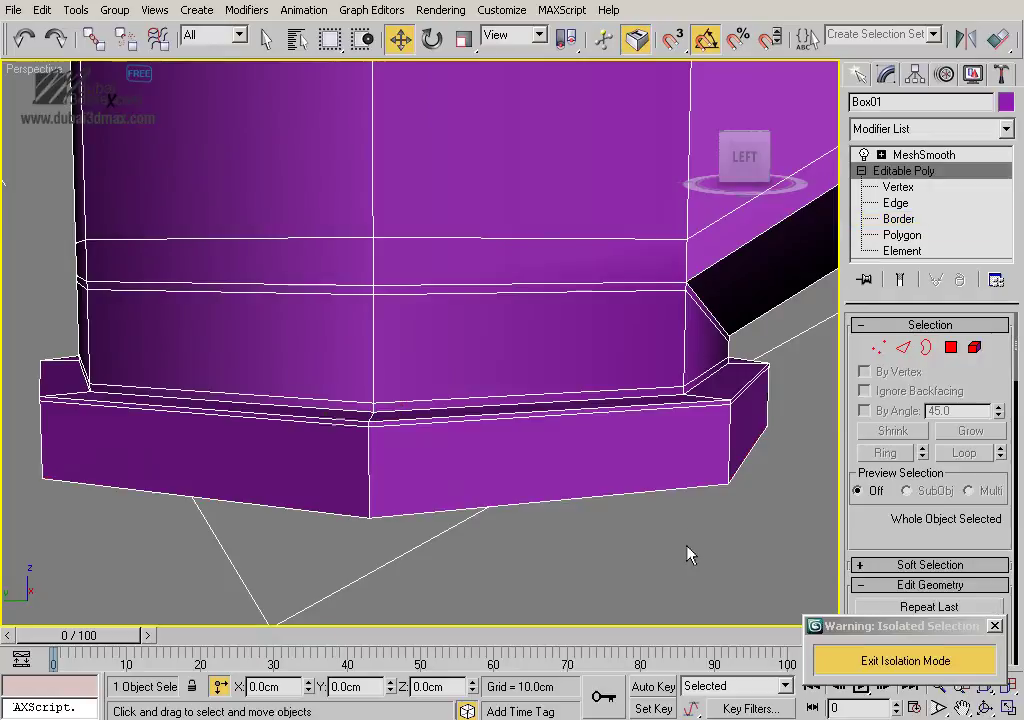
pyautogui.click(686, 551)
pyautogui.keyDown('alt'); pyautogui.moveTo(610, 473); pyautogui.dragTo(578, 569, button='middle'); pyautogui.keyUp('alt')
pyautogui.scroll(-3, 594, 478)
# Select the faucet and pick the top polygon of its column at Polygon level
pyautogui.scroll(-2, 578, 569)
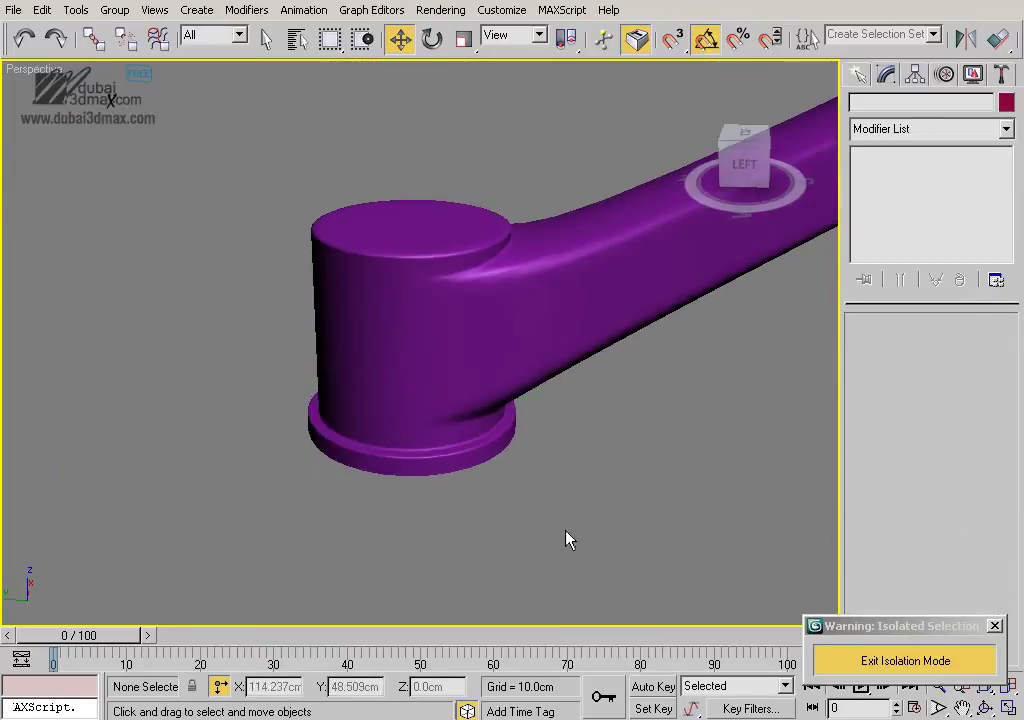
pyautogui.scroll(2, 567, 539)
pyautogui.click(401, 355)
pyautogui.moveTo(401, 355); pyautogui.dragTo(370, 415, button='middle')
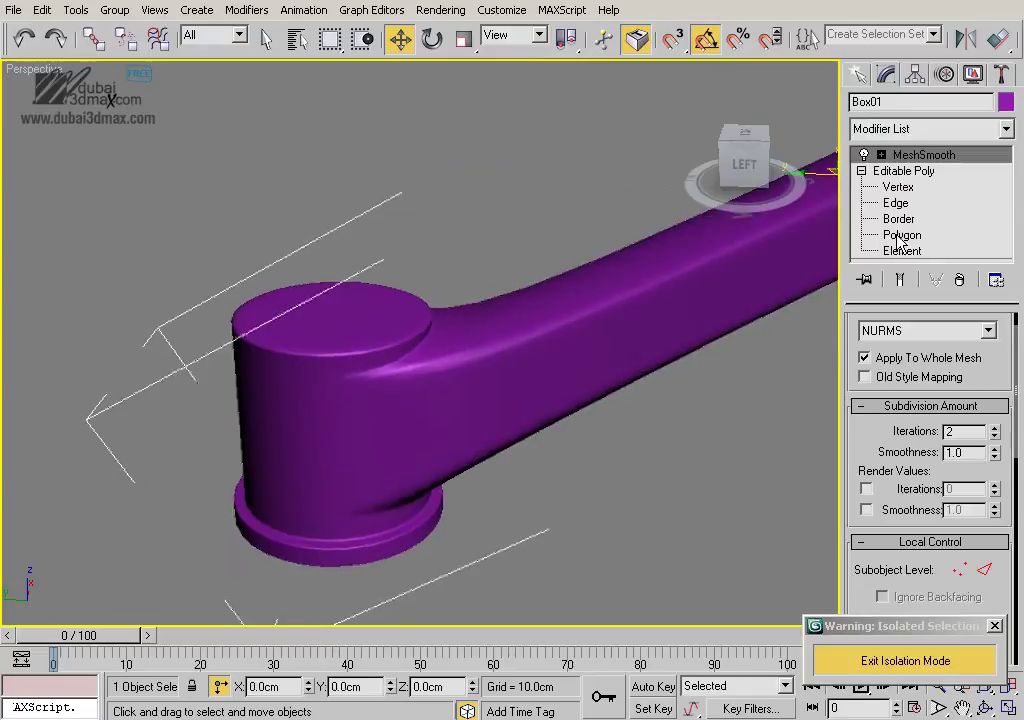
pyautogui.click(900, 236)
pyautogui.moveTo(530, 402)
pyautogui.keyDown('alt'); pyautogui.mouseDown(button='middle')
pyautogui.moveTo(421, 366)
pyautogui.moveTo(451, 353)
pyautogui.mouseUp(button='middle'); pyautogui.keyUp('alt')
pyautogui.click(421, 360)
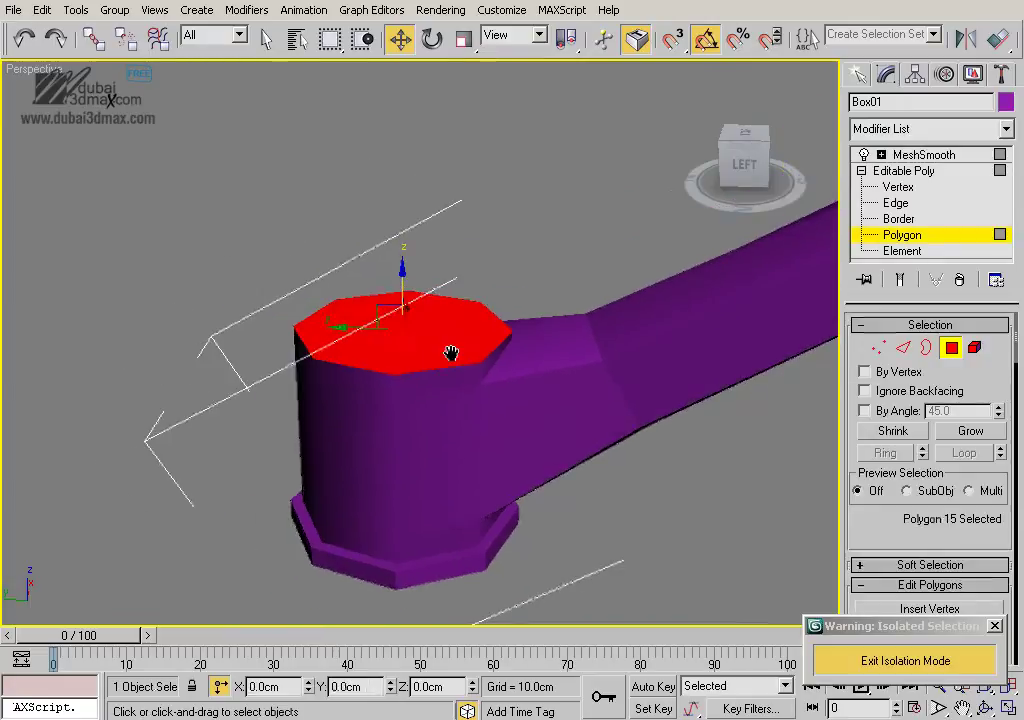
pyautogui.scroll(3, 451, 353)
pyautogui.moveTo(891, 533); pyautogui.dragTo(871, 455)
pyautogui.moveTo(724, 458); pyautogui.dragTo(724, 440, button='middle')
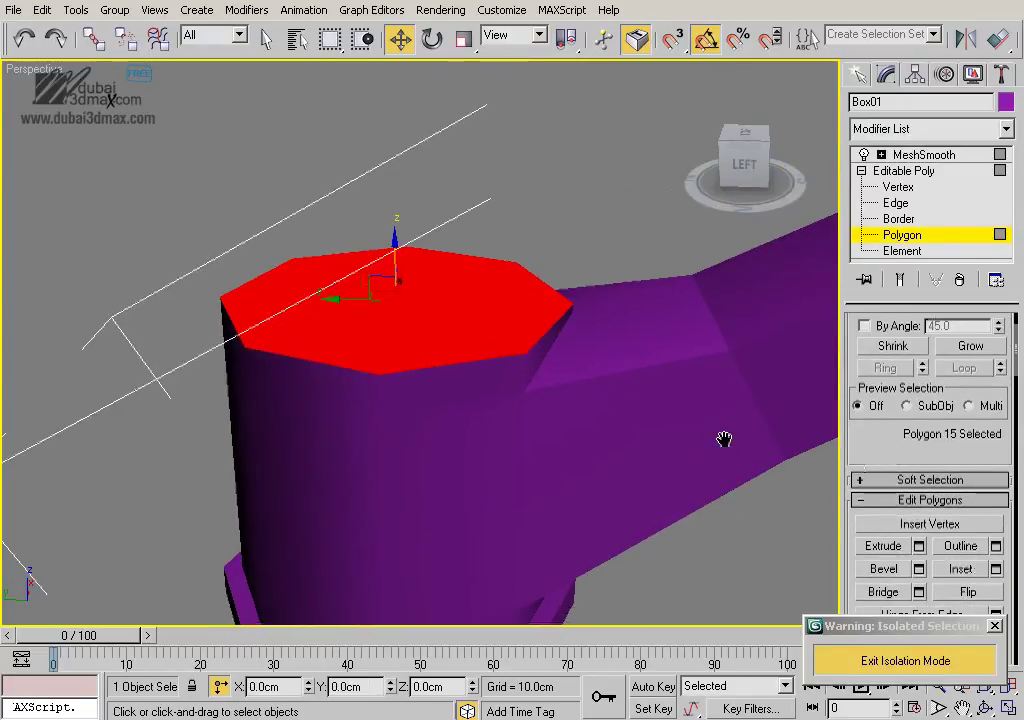
pyautogui.moveTo(887, 447); pyautogui.dragTo(887, 391)
# Inset the column's top face by 0.27cm, leaving a thin rim
pyautogui.click(998, 515)
pyautogui.moveTo(554, 382); pyautogui.dragTo(544, 402, button='middle')
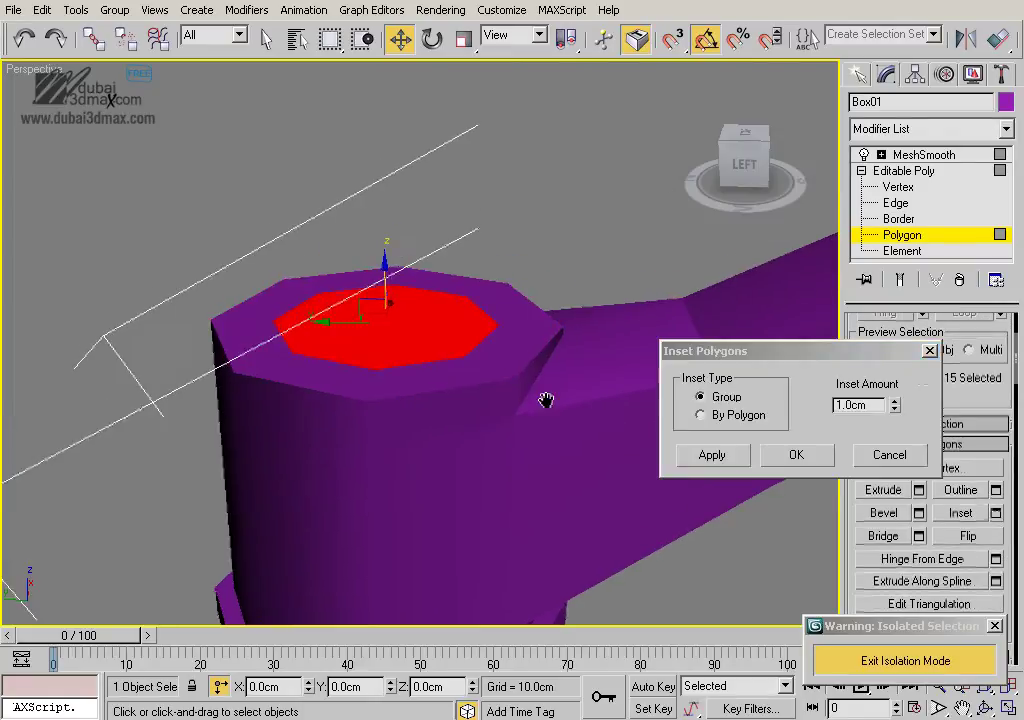
pyautogui.moveTo(895, 408); pyautogui.dragTo(890, 465)
pyautogui.moveTo(895, 408); pyautogui.dragTo(895, 414)
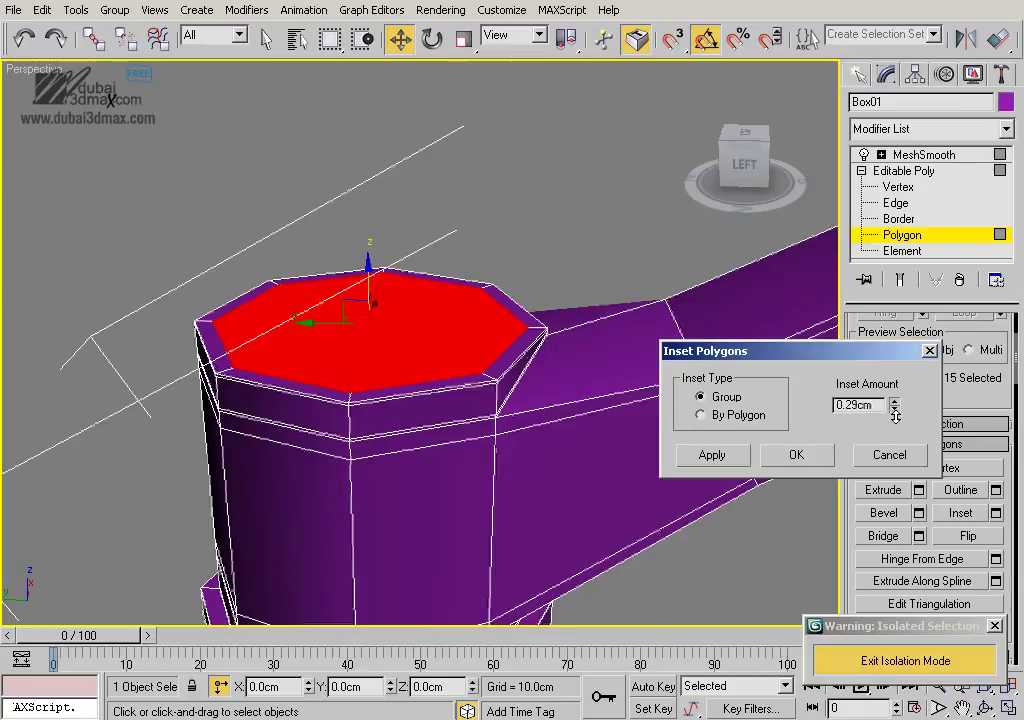
pyautogui.rightClick(897, 413)
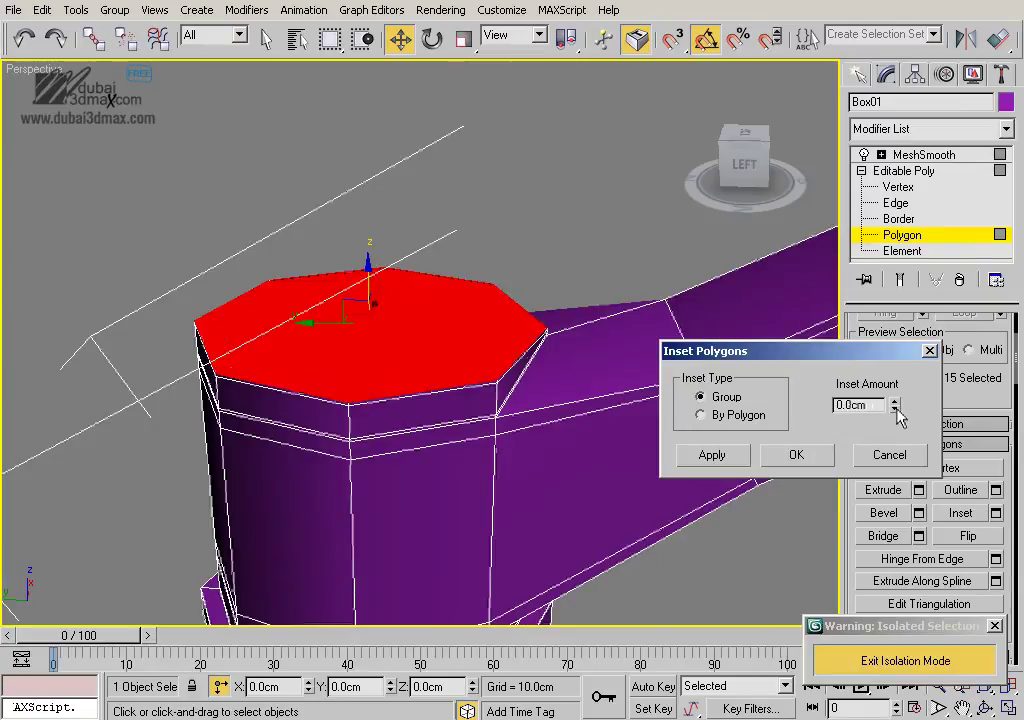
pyautogui.click(896, 401)
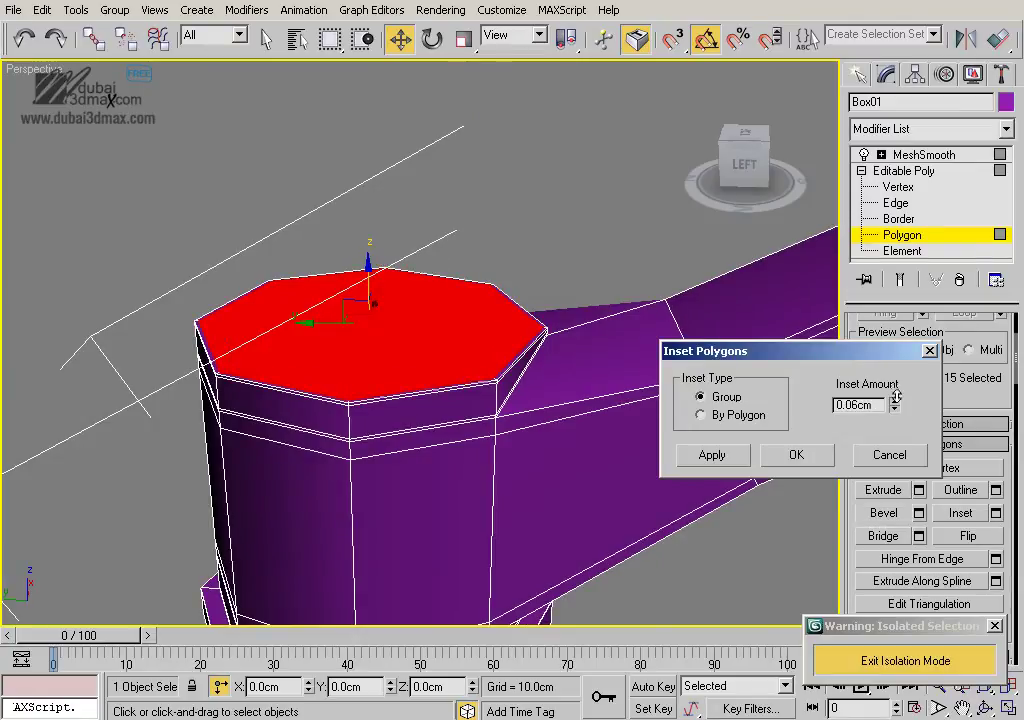
pyautogui.click(718, 458)
pyautogui.moveTo(897, 410); pyautogui.dragTo(897, 379)
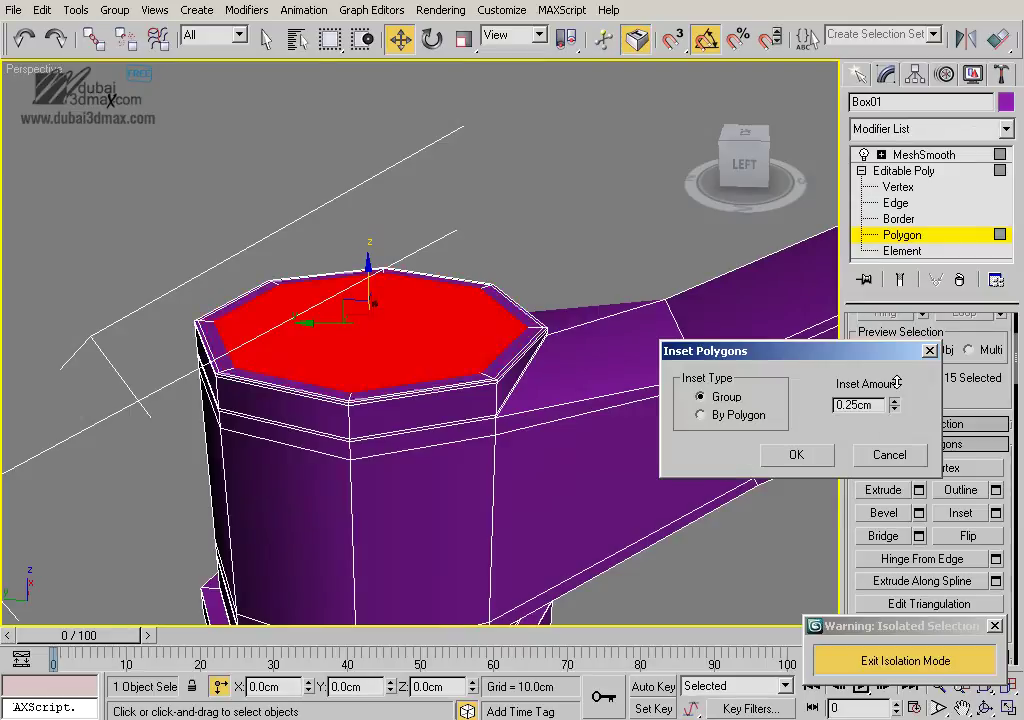
pyautogui.click(795, 457)
# Extrude the inset top face 5.82cm into a tall column and delete its top polygon
pyautogui.click(919, 490)
pyautogui.moveTo(608, 418)
pyautogui.keyDown('alt'); pyautogui.mouseDown(button='middle')
pyautogui.moveTo(612, 357)
pyautogui.moveTo(560, 377)
pyautogui.mouseUp(button='middle'); pyautogui.keyUp('alt')
pyautogui.moveTo(896, 398)
pyautogui.mouseDown()
pyautogui.moveTo(883, 587)
pyautogui.moveTo(814, 617)
pyautogui.mouseUp()
pyautogui.moveTo(540, 450)
pyautogui.keyDown('alt'); pyautogui.mouseDown(button='middle')
pyautogui.moveTo(508, 428)
pyautogui.moveTo(521, 430)
pyautogui.moveTo(525, 470)
pyautogui.mouseUp(button='middle'); pyautogui.keyUp('alt')
pyautogui.scroll(2, 521, 430)
pyautogui.scroll(1, 521, 430)
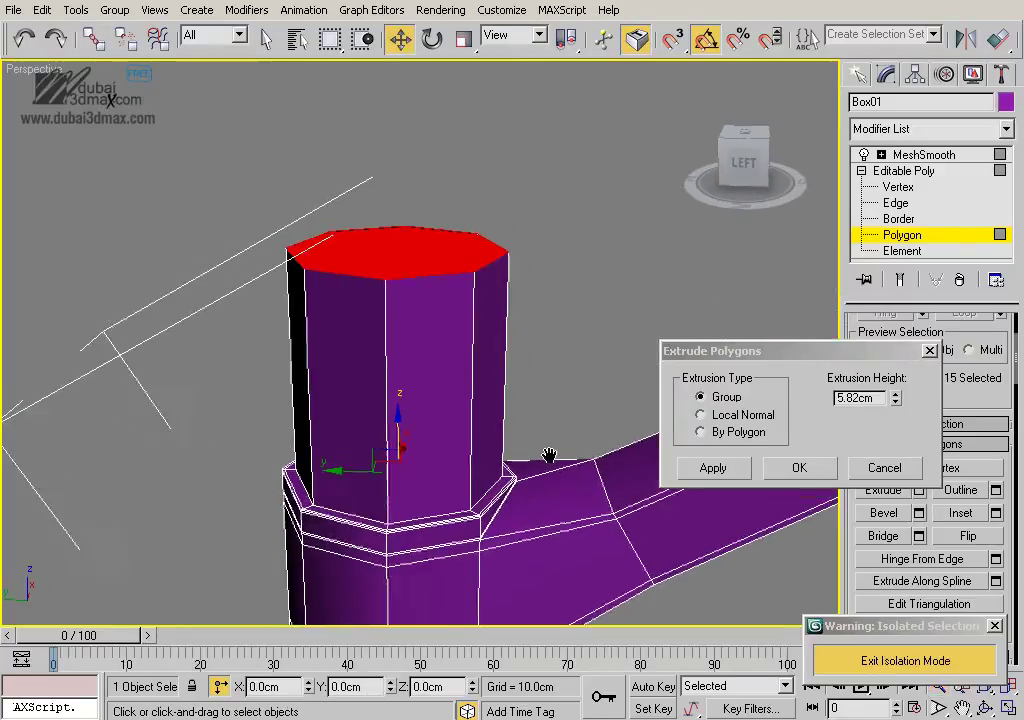
pyautogui.click(799, 467)
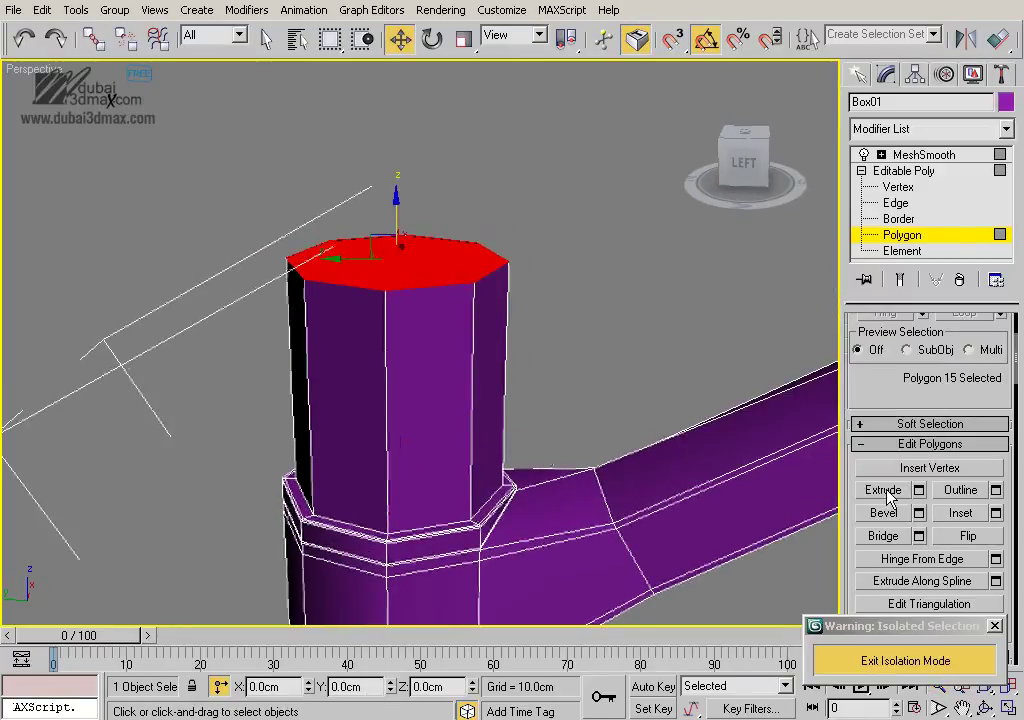
pyautogui.moveTo(642, 427); pyautogui.dragTo(623, 397, button='middle')
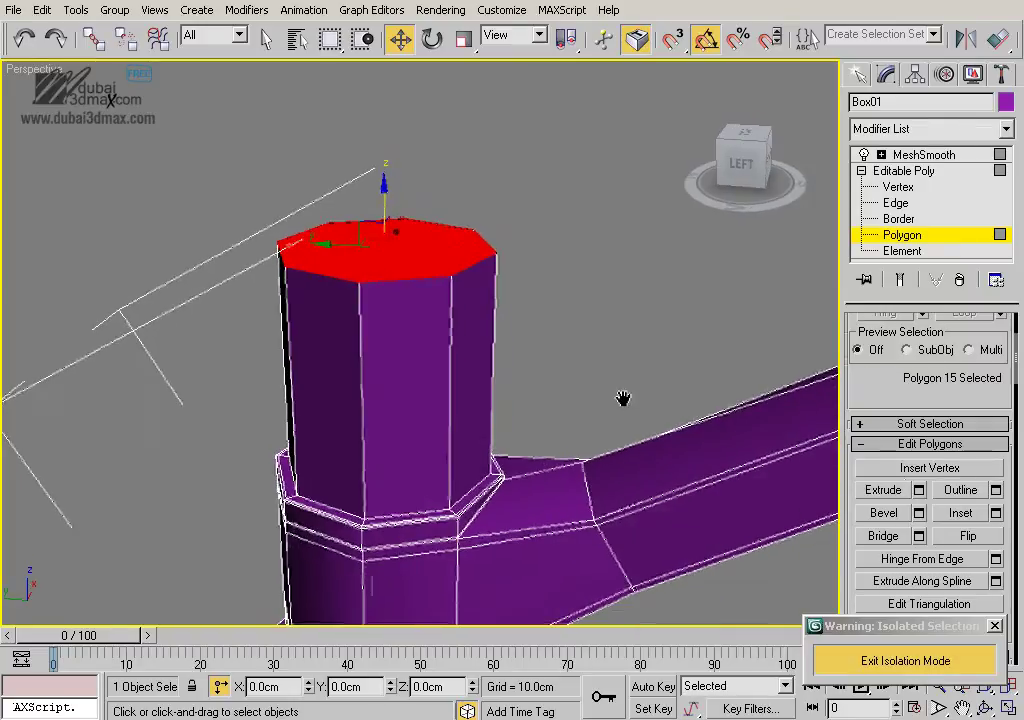
pyautogui.press('Delete')
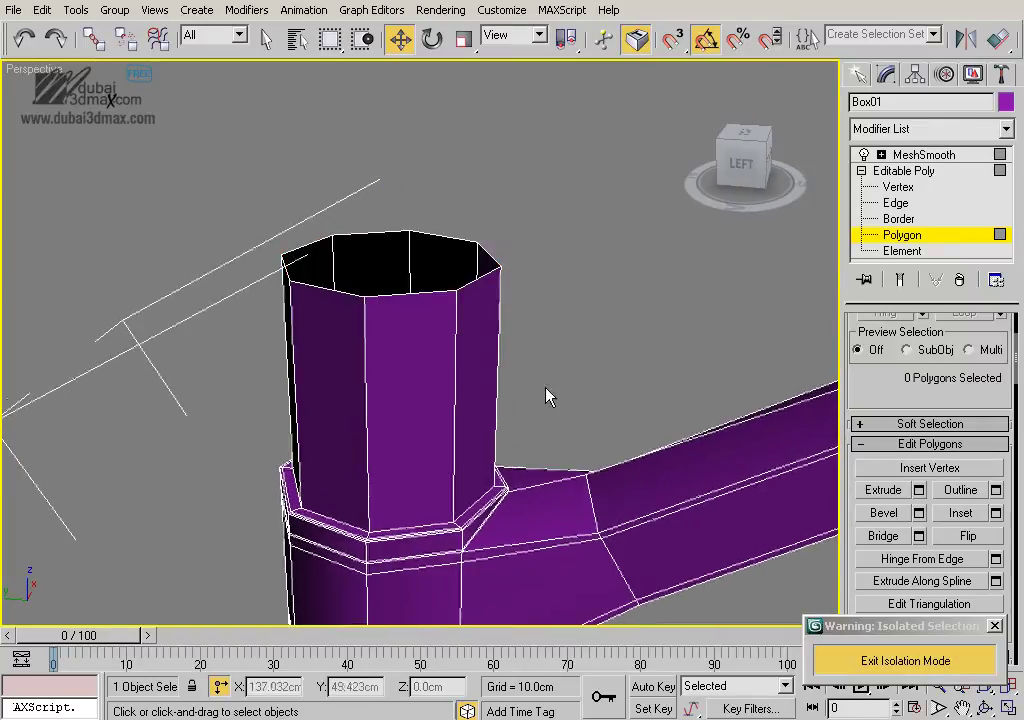
# Select the column's open top border and cap it
pyautogui.press('3')
pyautogui.click(441, 320)
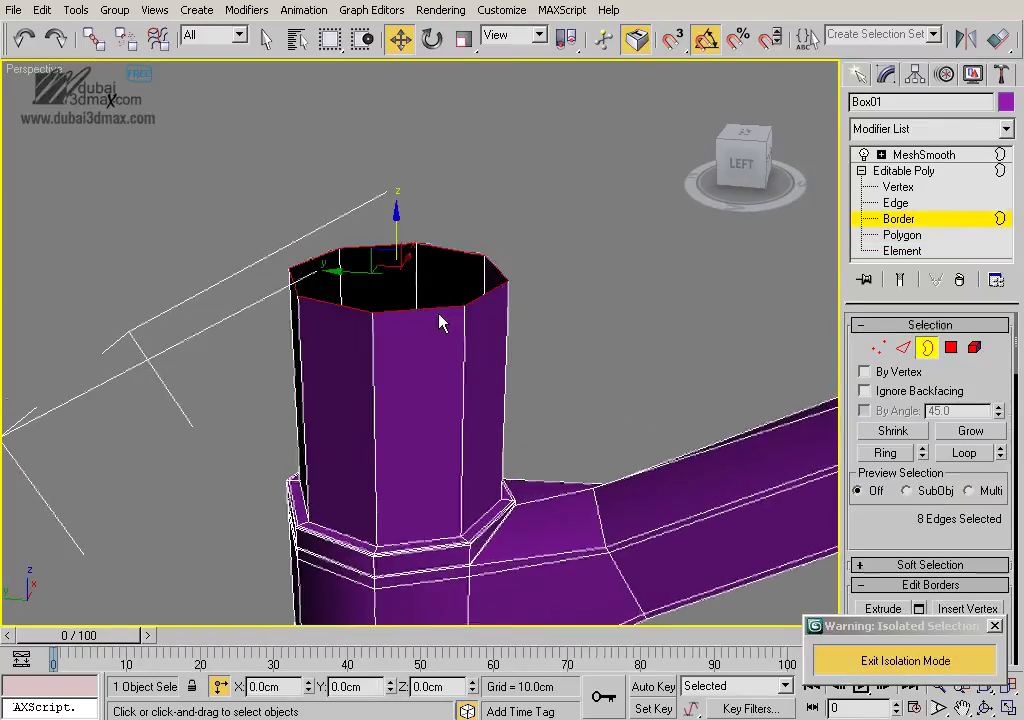
pyautogui.moveTo(441, 325); pyautogui.dragTo(449, 313, button='middle')
pyautogui.scroll(-3, 914, 445)
pyautogui.scroll(-1, 914, 445)
pyautogui.moveTo(622, 405)
pyautogui.mouseDown(button='middle')
pyautogui.moveTo(623, 421)
pyautogui.moveTo(638, 418)
pyautogui.moveTo(624, 430)
pyautogui.mouseUp(button='middle')
pyautogui.hotkey('alt', 'p')
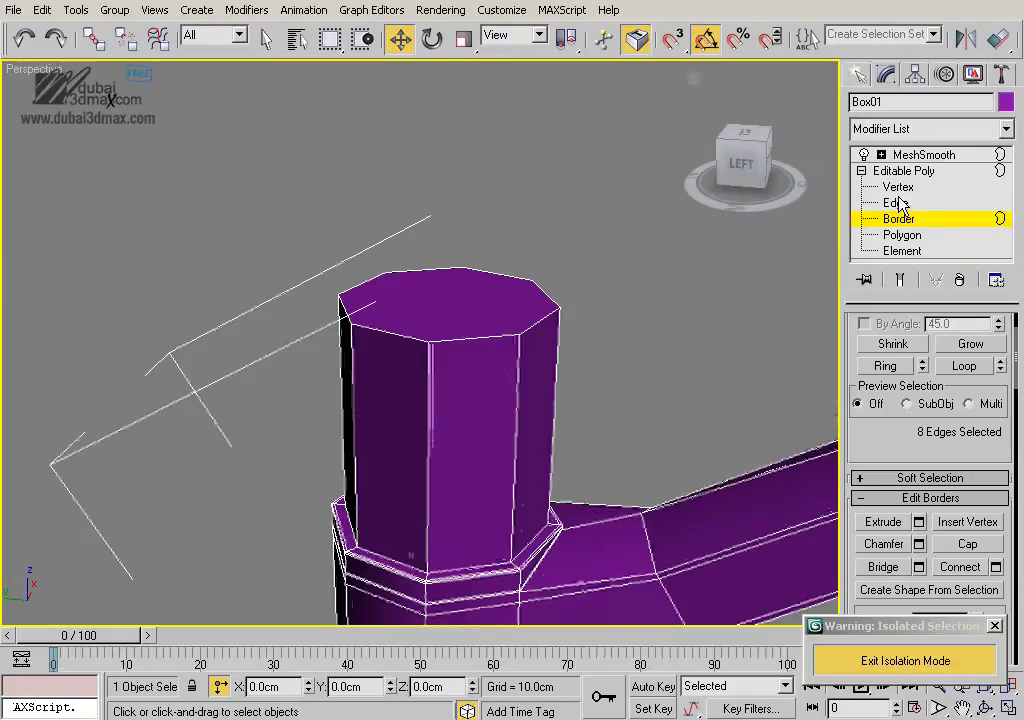
# Select the eight top rim edges and chamfer them by 0.1cm
pyautogui.click(897, 203)
pyautogui.click(497, 337)
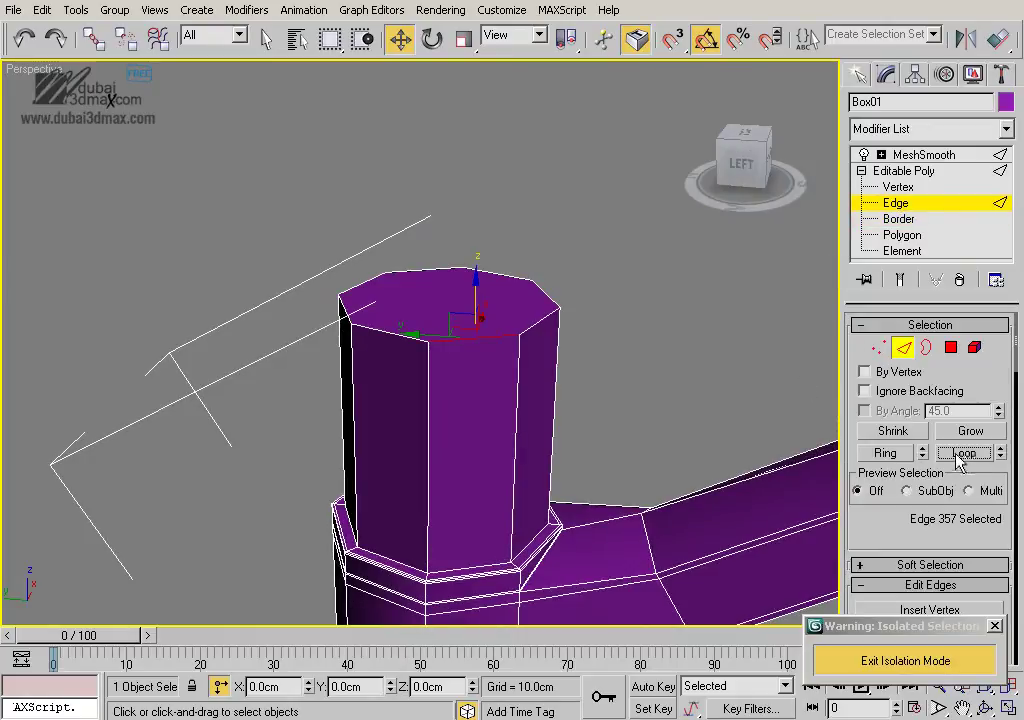
pyautogui.keyDown('alt'); pyautogui.moveTo(660, 432); pyautogui.dragTo(645, 418, button='middle'); pyautogui.keyUp('alt')
pyautogui.moveTo(594, 305); pyautogui.dragTo(594, 305)
pyautogui.keyDown('alt'); pyautogui.moveTo(670, 414); pyautogui.dragTo(348, 407, button='middle'); pyautogui.keyUp('alt')
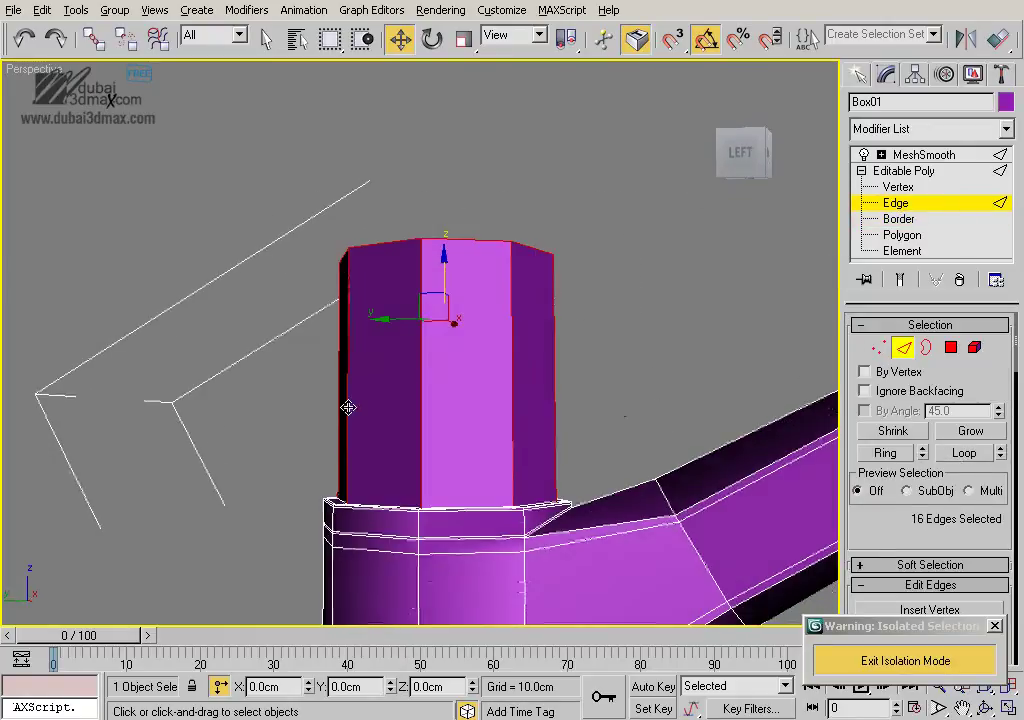
pyautogui.keyDown('alt'); pyautogui.moveTo(684, 562); pyautogui.dragTo(684, 562); pyautogui.keyUp('alt')
pyautogui.keyDown('ctrl'); pyautogui.keyDown('alt'); pyautogui.moveTo(571, 475); pyautogui.dragTo(555, 462, button='middle'); pyautogui.keyUp('alt'); pyautogui.keyUp('ctrl')
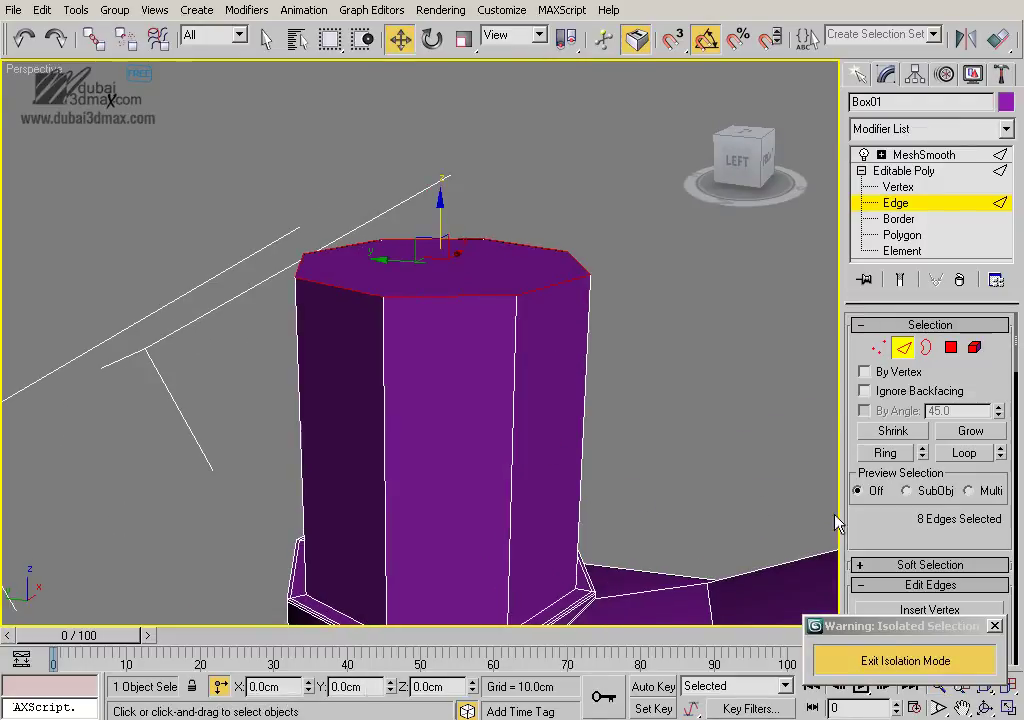
pyautogui.scroll(-5, 930, 485)
pyautogui.click(919, 551)
pyautogui.moveTo(747, 398)
pyautogui.mouseDown()
pyautogui.moveTo(746, 355)
pyautogui.moveTo(746, 370)
pyautogui.mouseUp()
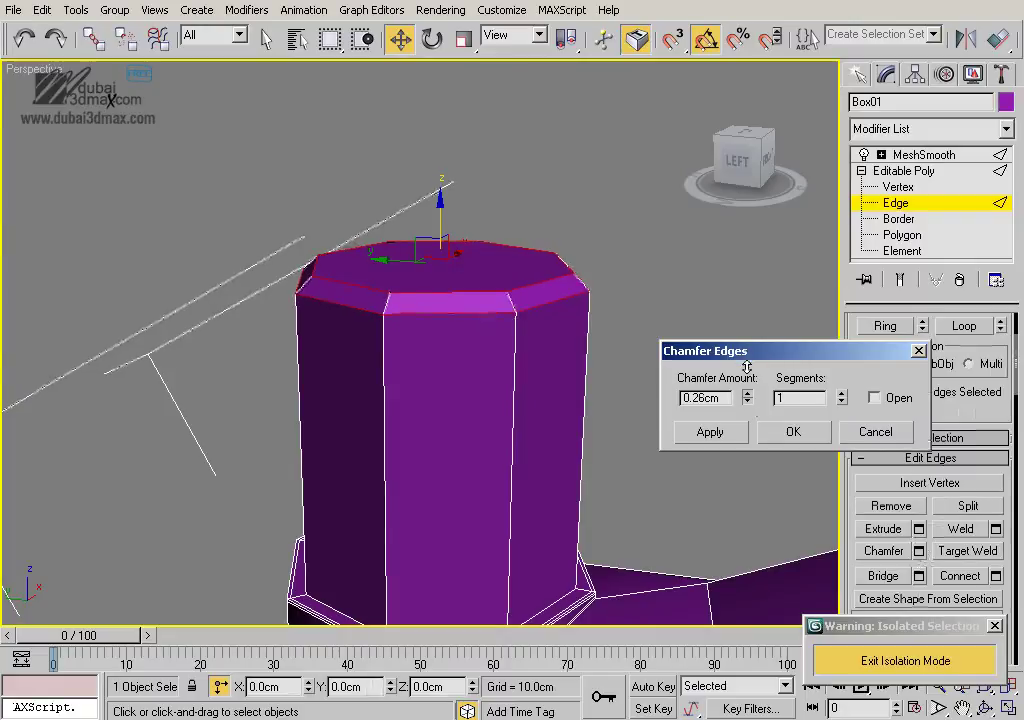
pyautogui.click(729, 433)
pyautogui.moveTo(747, 402); pyautogui.dragTo(745, 413)
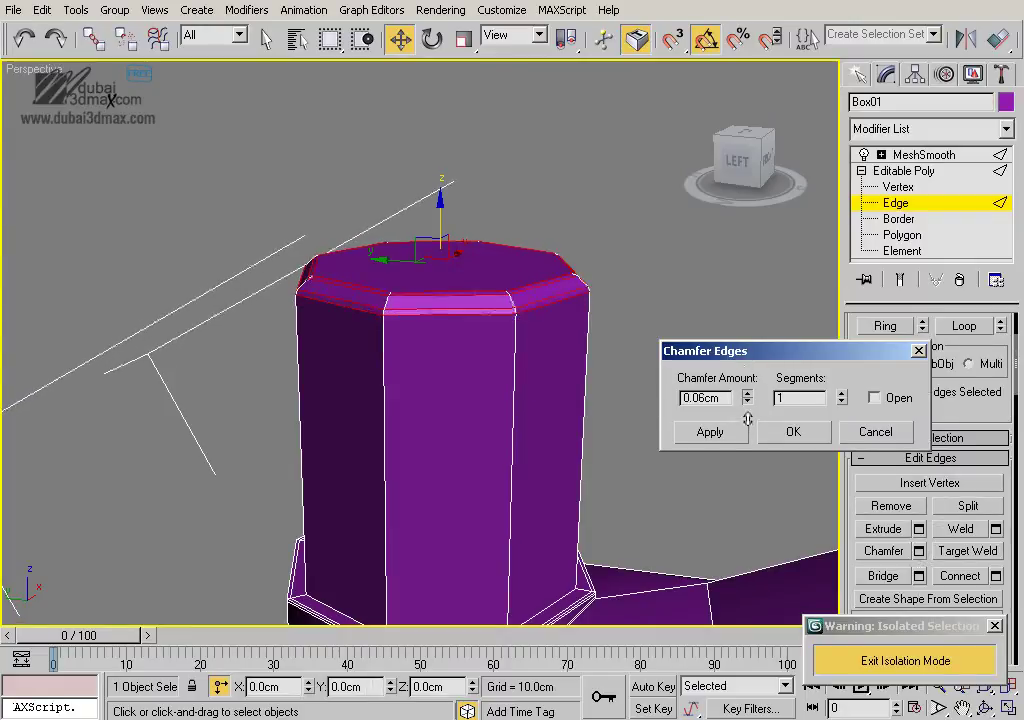
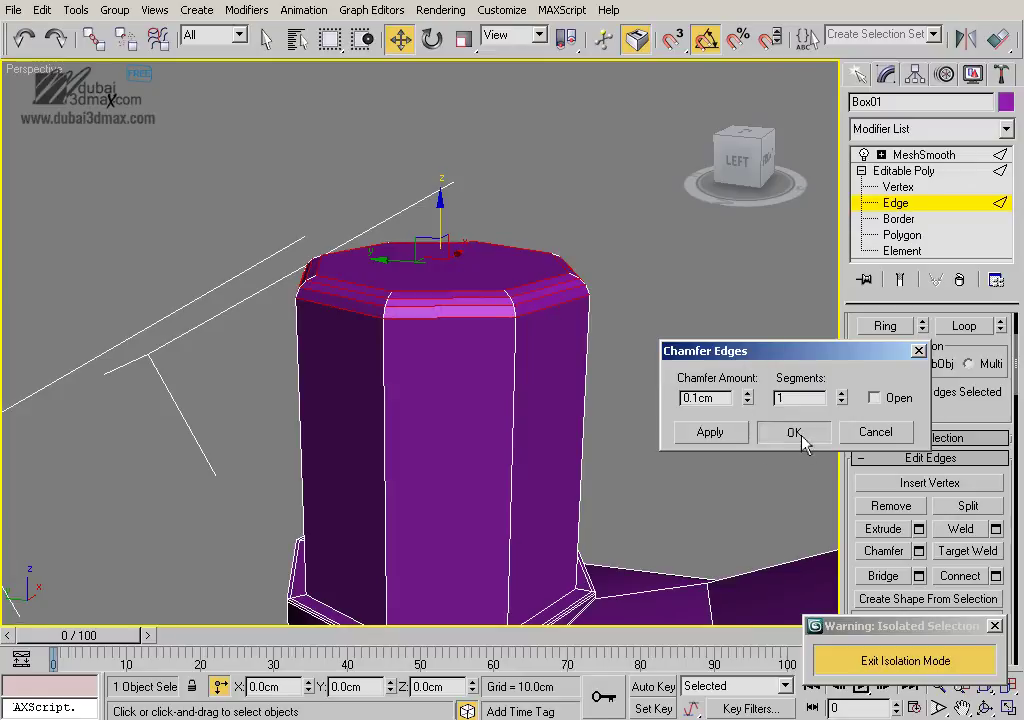
# Confirm the top-rim chamfer and connect the column's vertical edges with 2 pinched loops
pyautogui.click(795, 432)
pyautogui.moveTo(610, 382)
pyautogui.keyDown('alt'); pyautogui.mouseDown(button='middle')
pyautogui.moveTo(581, 395)
pyautogui.moveTo(628, 425)
pyautogui.moveTo(654, 400)
pyautogui.moveTo(335, 317)
pyautogui.mouseUp(button='middle'); pyautogui.keyUp('alt')
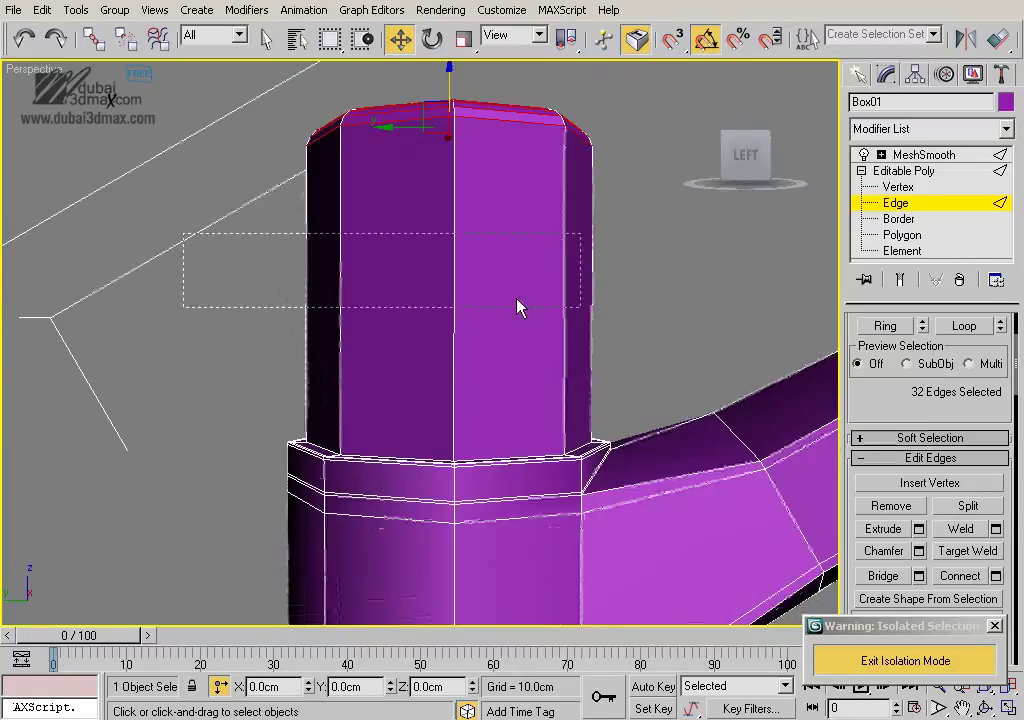
pyautogui.moveTo(517, 306); pyautogui.dragTo(520, 306)
pyautogui.click(996, 576)
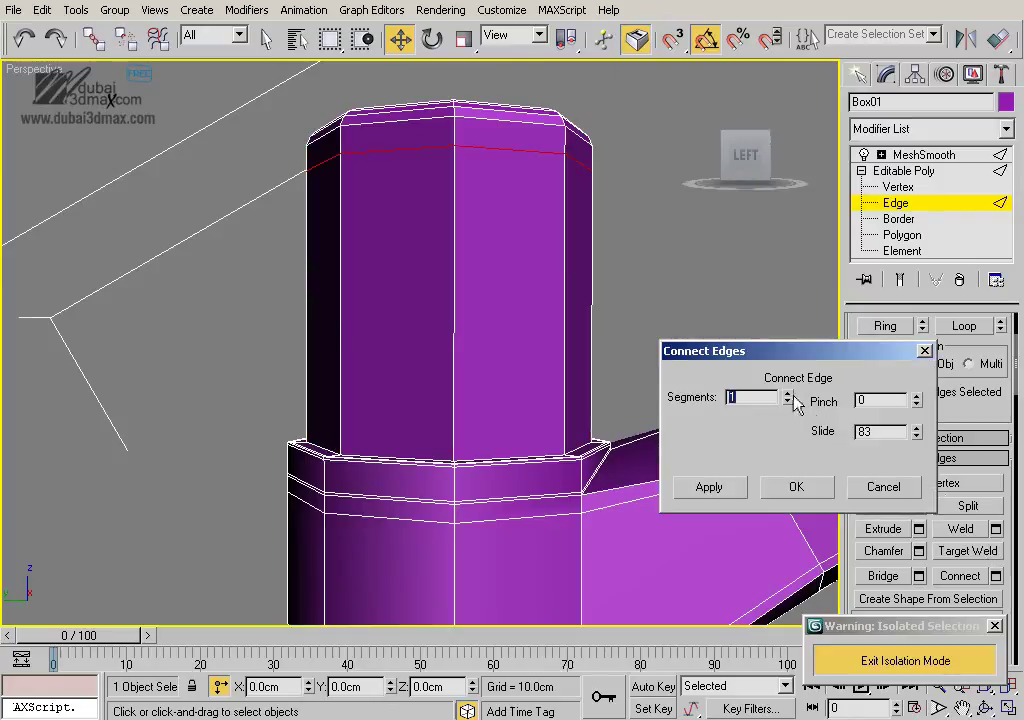
pyautogui.click(788, 396)
pyautogui.rightClick(916, 431)
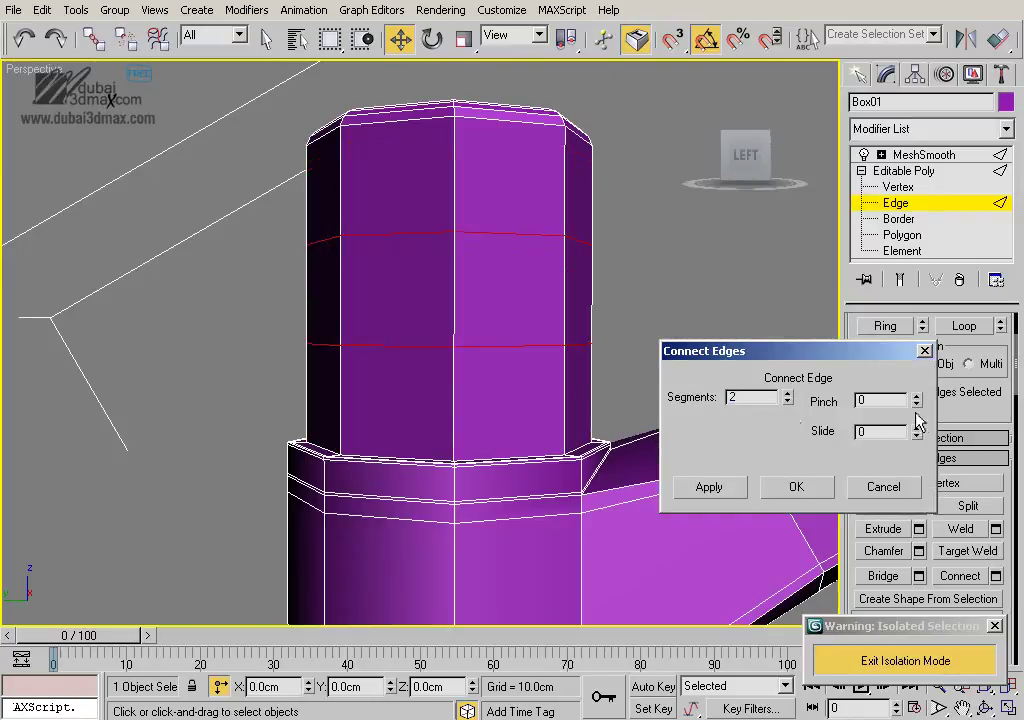
pyautogui.moveTo(916, 400); pyautogui.dragTo(886, 208)
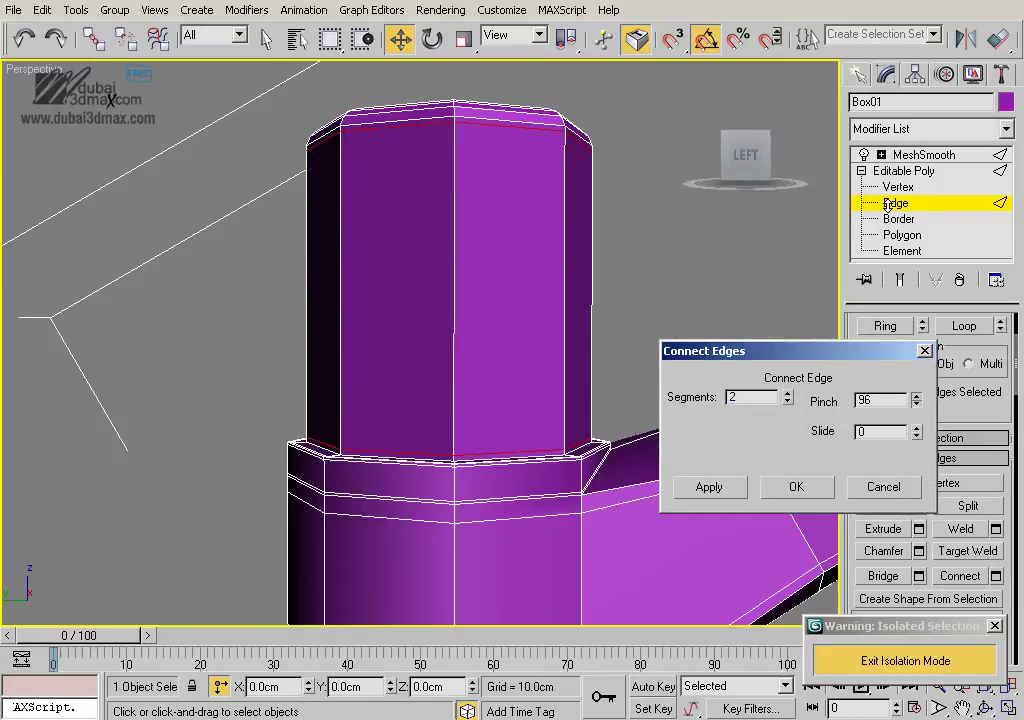
pyautogui.click(796, 486)
# Add a second tight loop pair near the column base with pinch -97 and slide reset to zero
pyautogui.moveTo(660, 455)
pyautogui.mouseDown(button='middle')
pyautogui.moveTo(651, 423)
pyautogui.moveTo(588, 375)
pyautogui.mouseUp(button='middle')
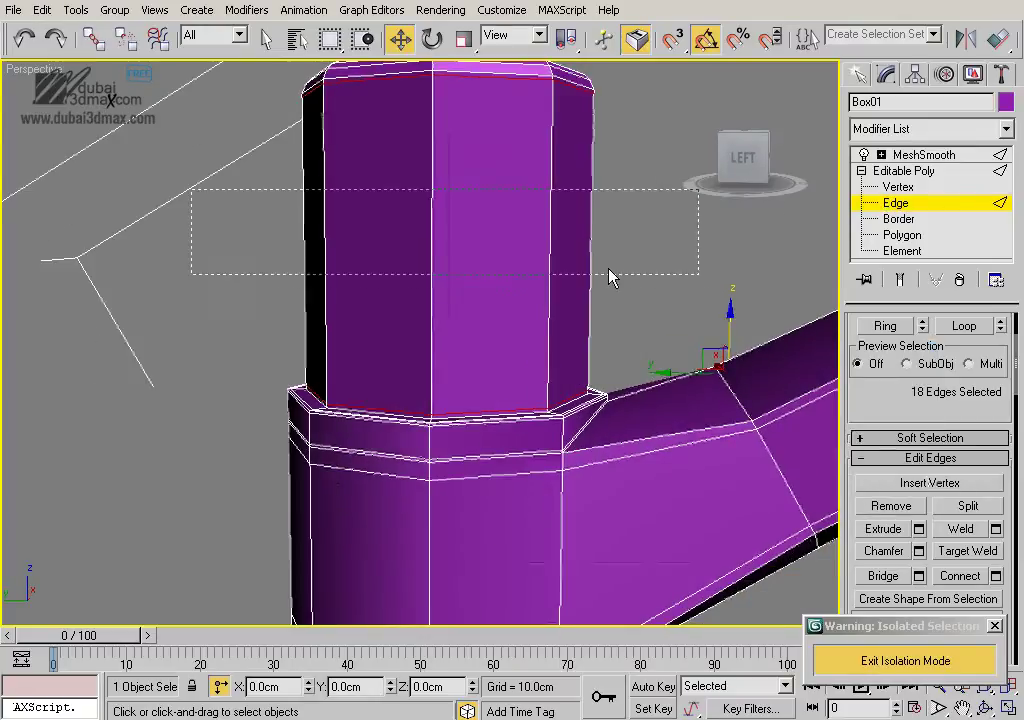
pyautogui.moveTo(612, 277); pyautogui.dragTo(560, 338)
pyautogui.click(996, 576)
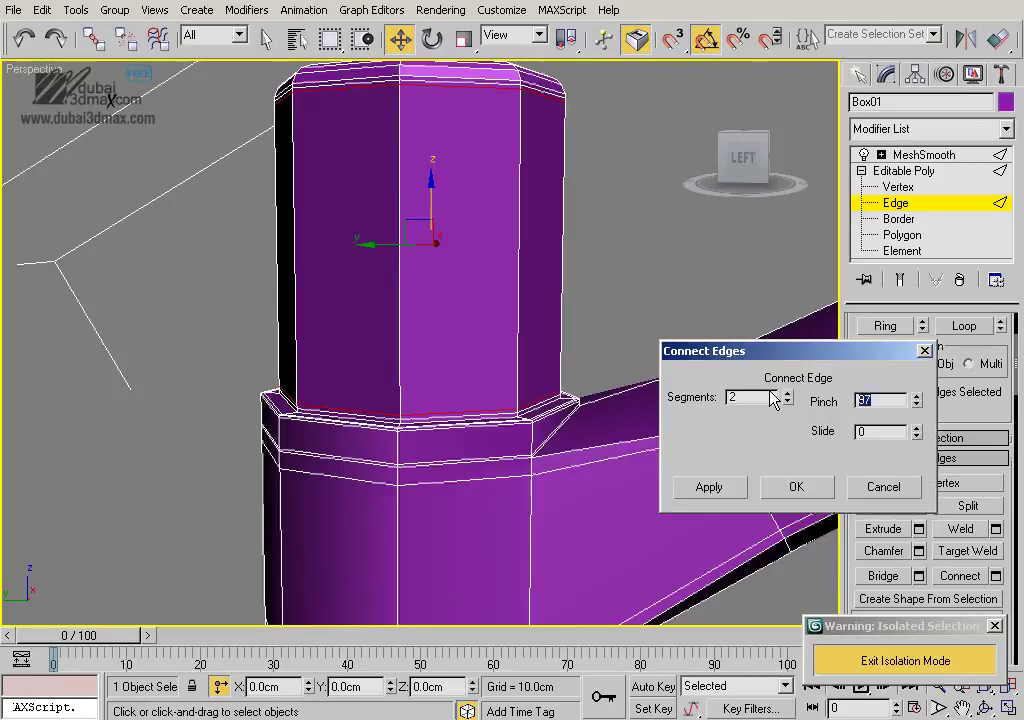
pyautogui.write('9')
pyautogui.write('6')
pyautogui.press('Return')
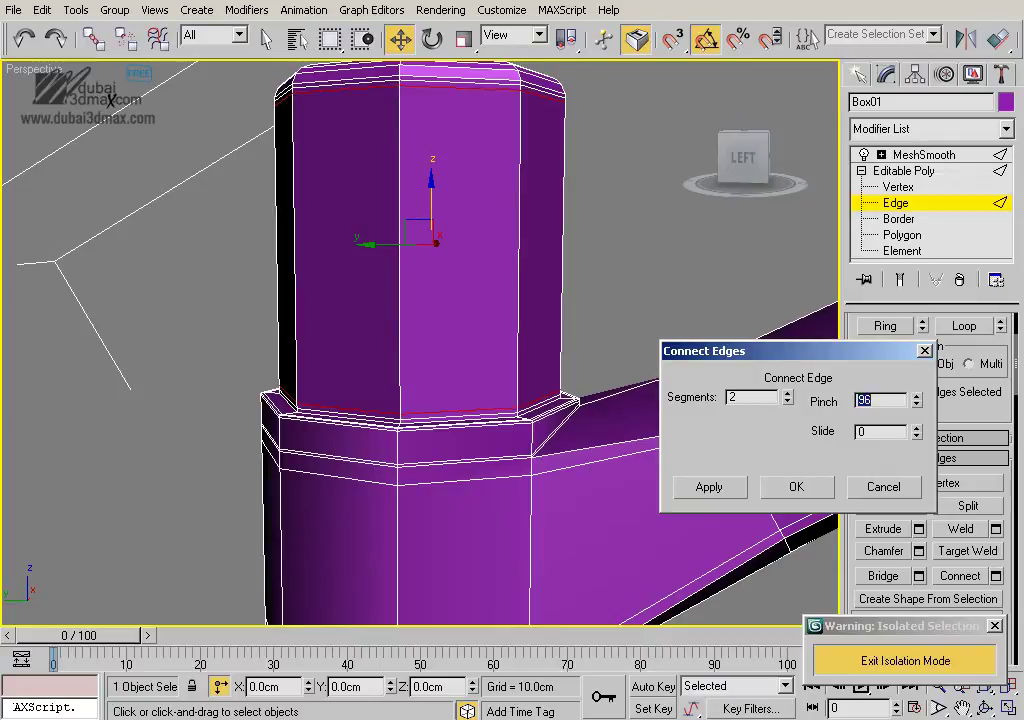
pyautogui.moveTo(915, 431); pyautogui.dragTo(912, 432)
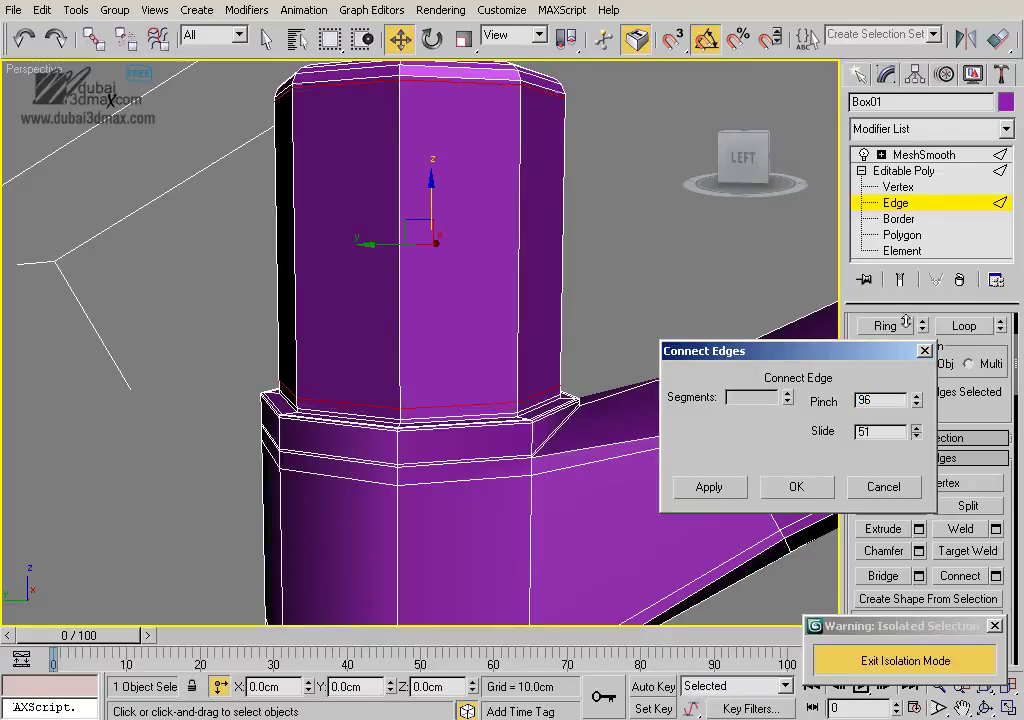
pyautogui.rightClick(916, 438)
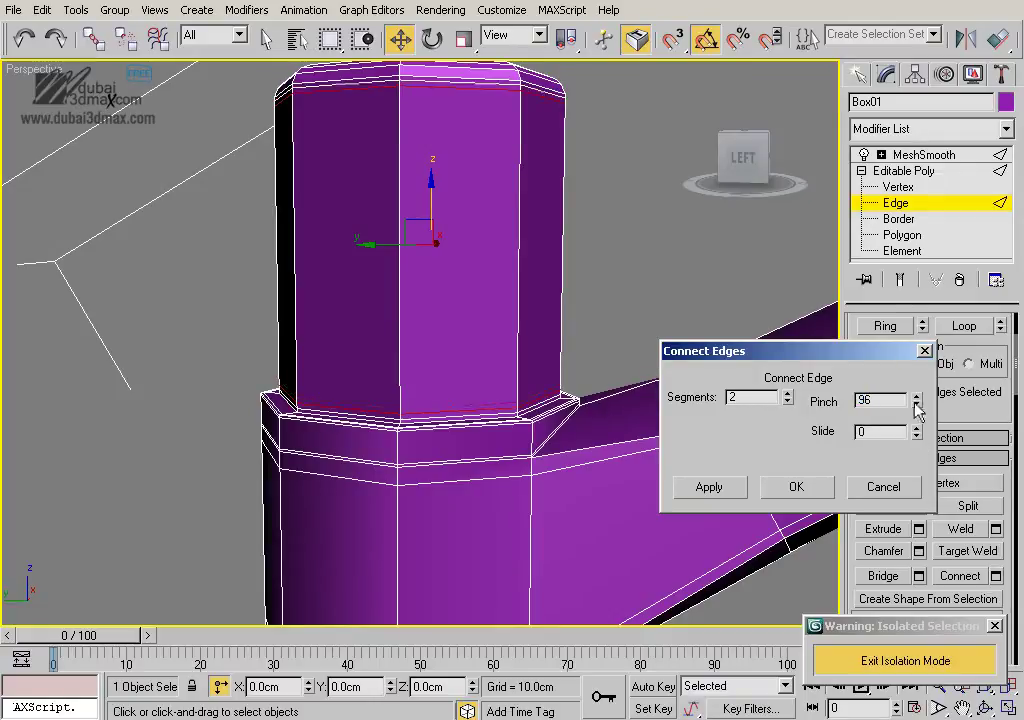
pyautogui.moveTo(916, 408); pyautogui.dragTo(920, 563)
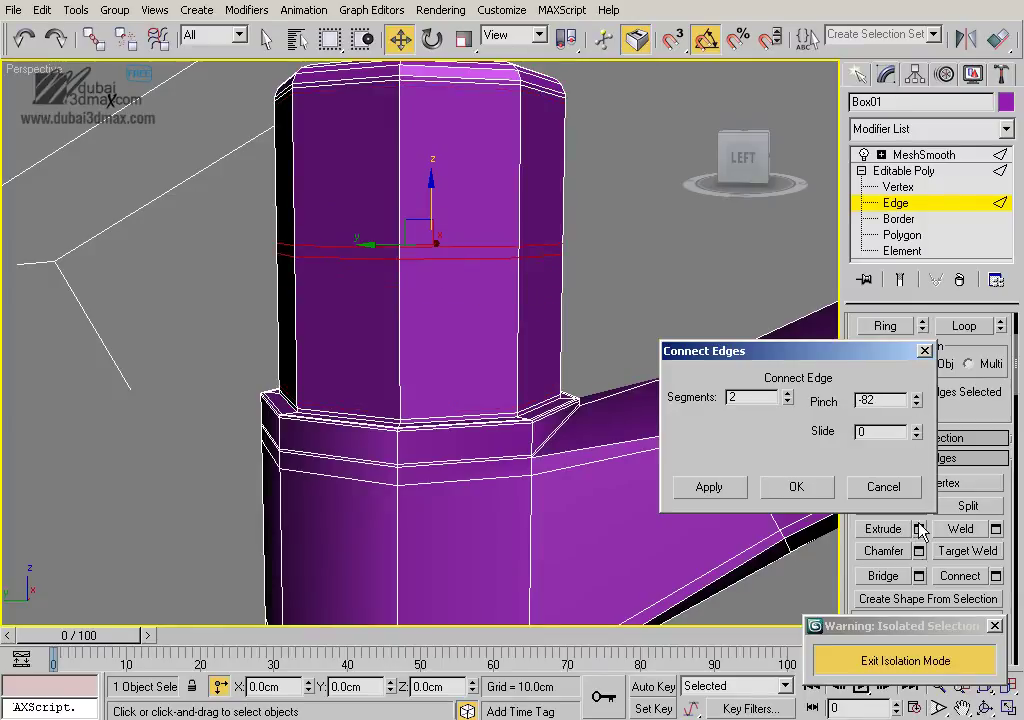
pyautogui.write('-9')
pyautogui.write('7')
pyautogui.press('Return')
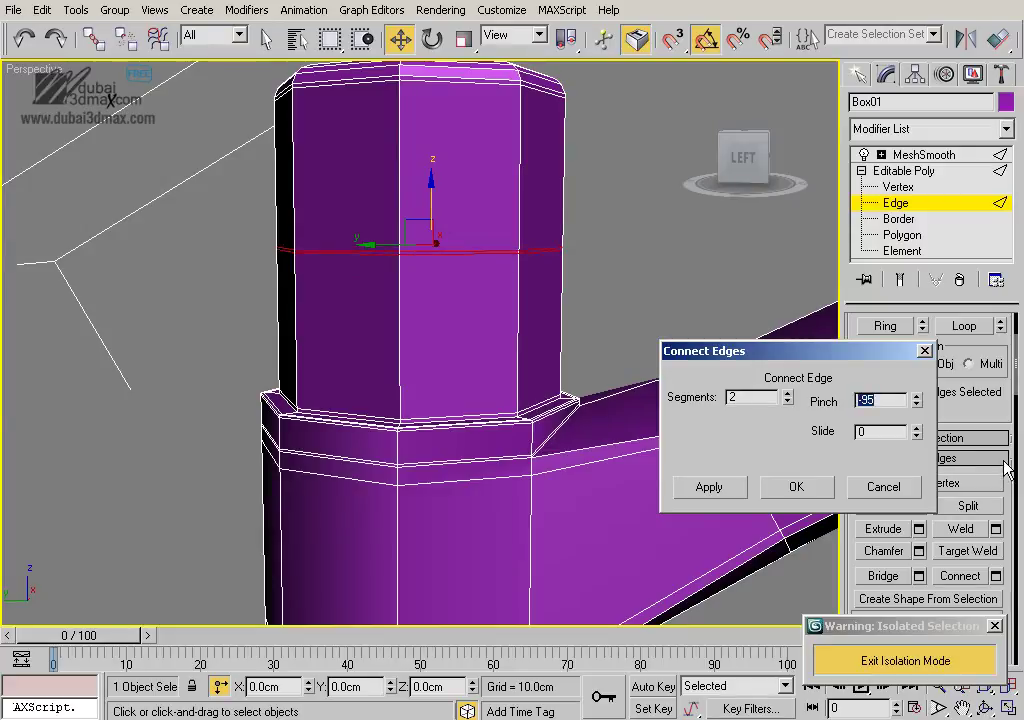
pyautogui.moveTo(916, 434)
pyautogui.mouseDown()
pyautogui.moveTo(1021, 249)
pyautogui.moveTo(1021, 230)
pyautogui.mouseUp()
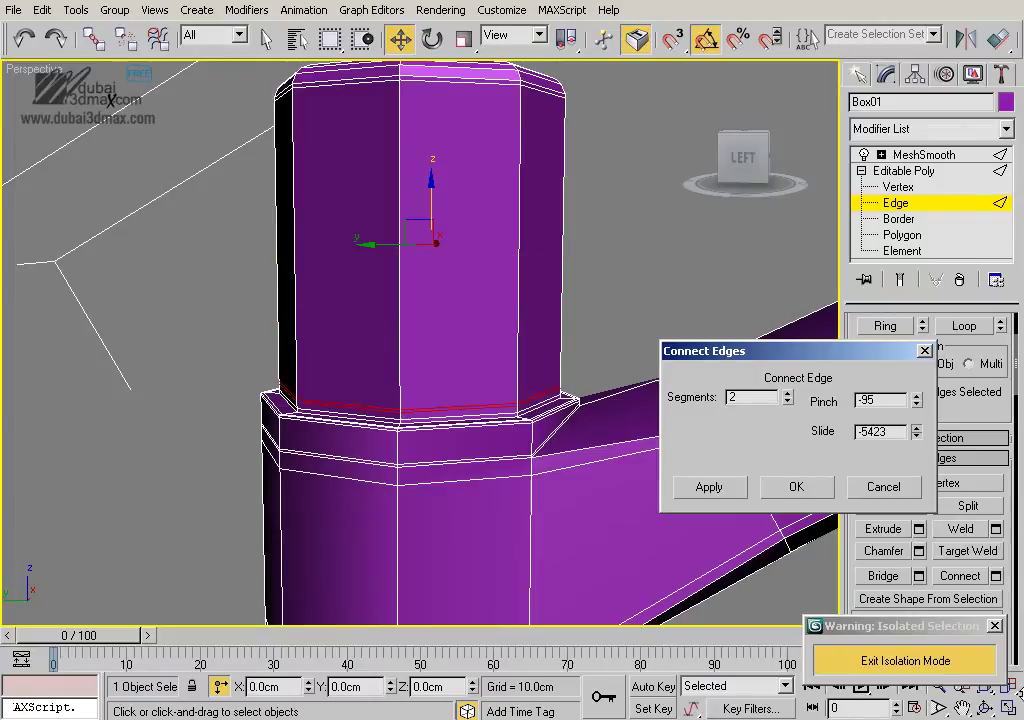
pyautogui.click(797, 488)
# In Left view, select the thin ring of polygons near the column's base
pyautogui.press('l')
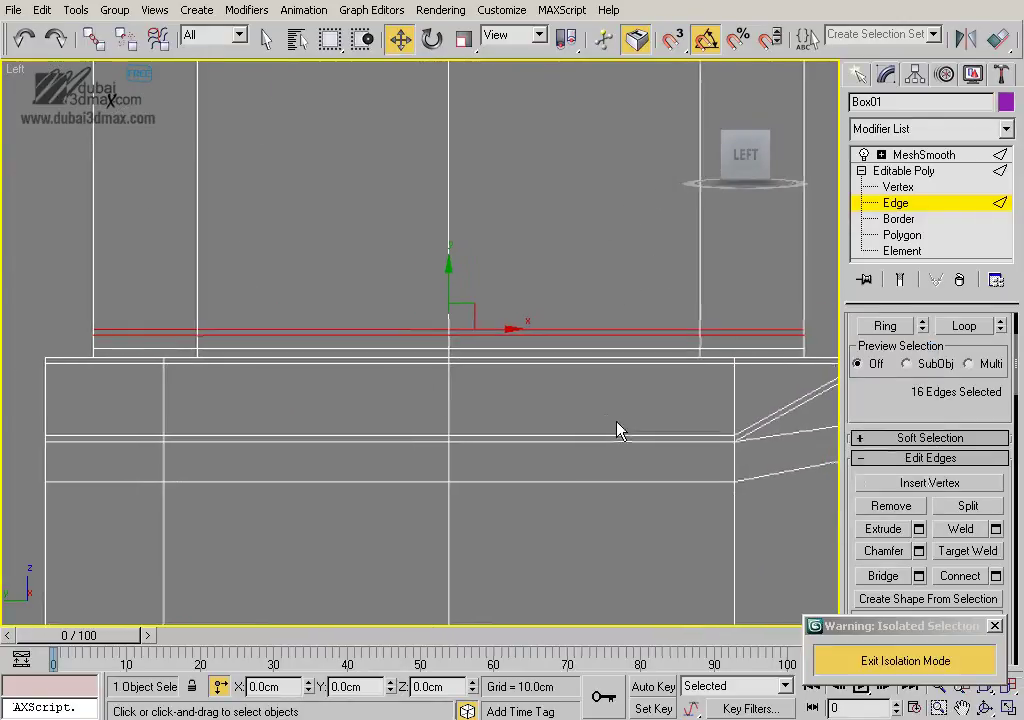
pyautogui.click(886, 236)
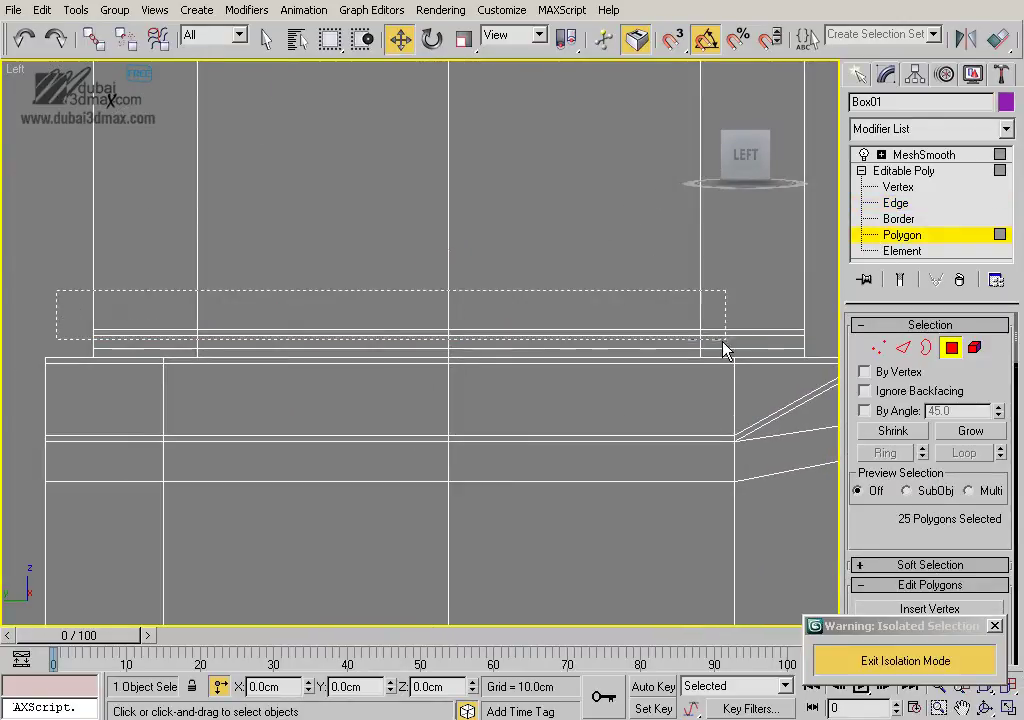
pyautogui.moveTo(725, 350); pyautogui.dragTo(818, 336)
pyautogui.moveTo(30, 247); pyautogui.dragTo(845, 302)
pyautogui.moveTo(710, 371)
pyautogui.mouseDown(button='middle')
pyautogui.moveTo(677, 400)
pyautogui.moveTo(617, 379)
pyautogui.moveTo(683, 370)
pyautogui.mouseUp(button='middle')
pyautogui.scroll(2, 649, 405)
pyautogui.scroll(2, 814, 544)
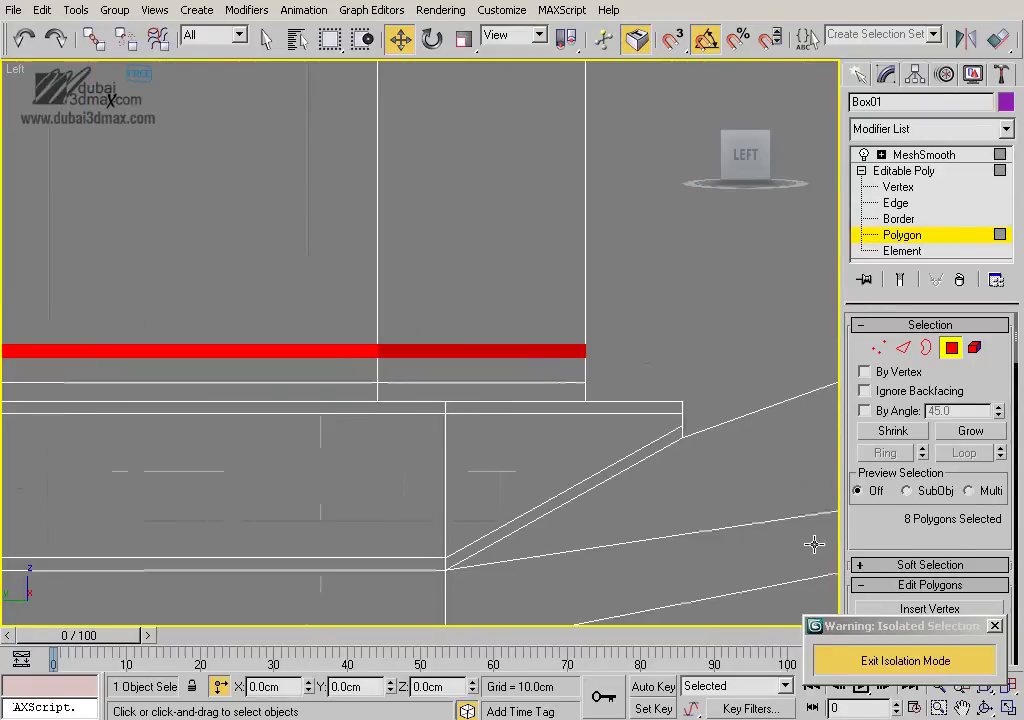
pyautogui.scroll(-3, 890, 457)
pyautogui.scroll(-1, 921, 480)
# Extrude the band -0.01cm by Local Normal, then leave polygon editing
pyautogui.click(919, 447)
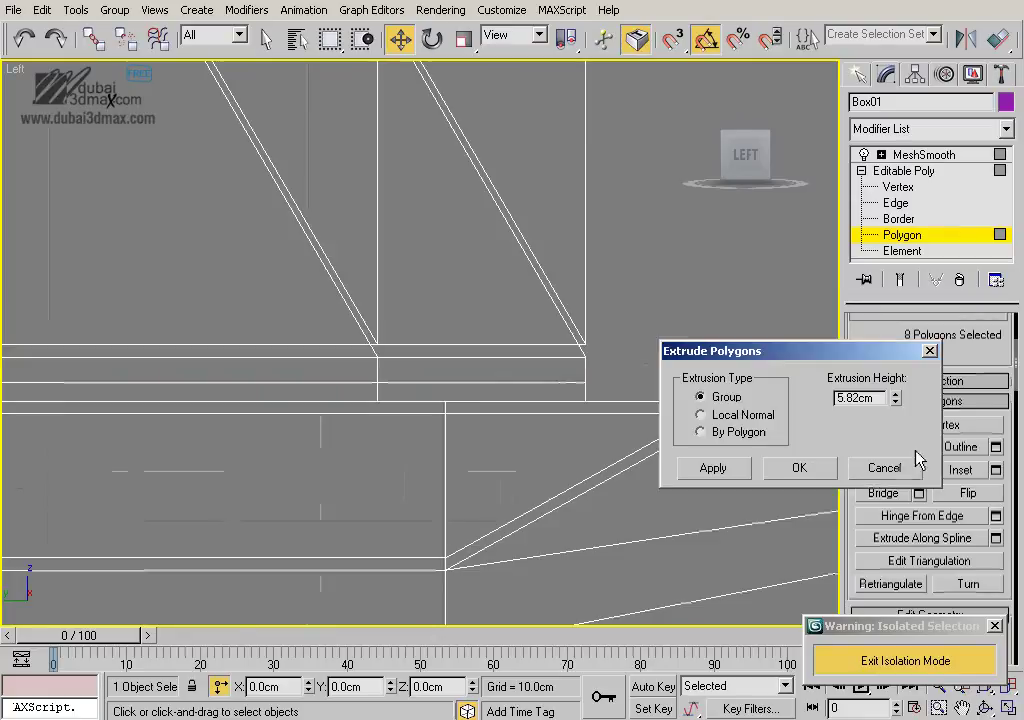
pyautogui.click(701, 414)
pyautogui.rightClick(893, 402)
pyautogui.moveTo(895, 402)
pyautogui.mouseDown()
pyautogui.moveTo(897, 426)
pyautogui.moveTo(897, 414)
pyautogui.mouseUp()
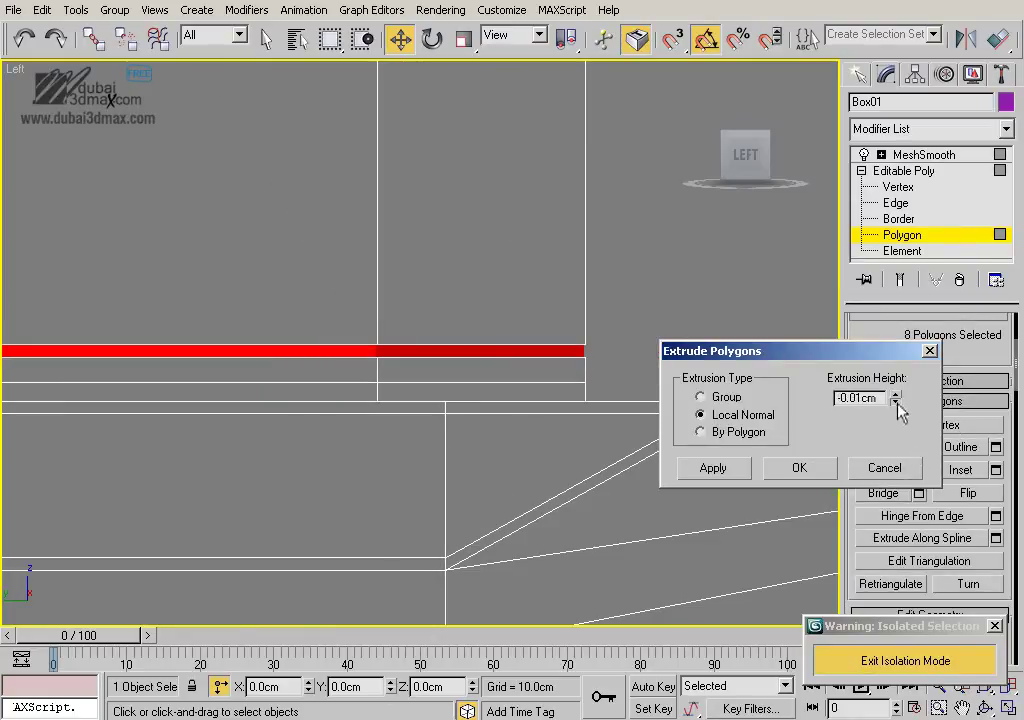
pyautogui.click(739, 475)
pyautogui.click(799, 468)
pyautogui.click(900, 236)
# Deselect the faucet and orbit the perspective view to see the whole faucet
pyautogui.click(738, 316)
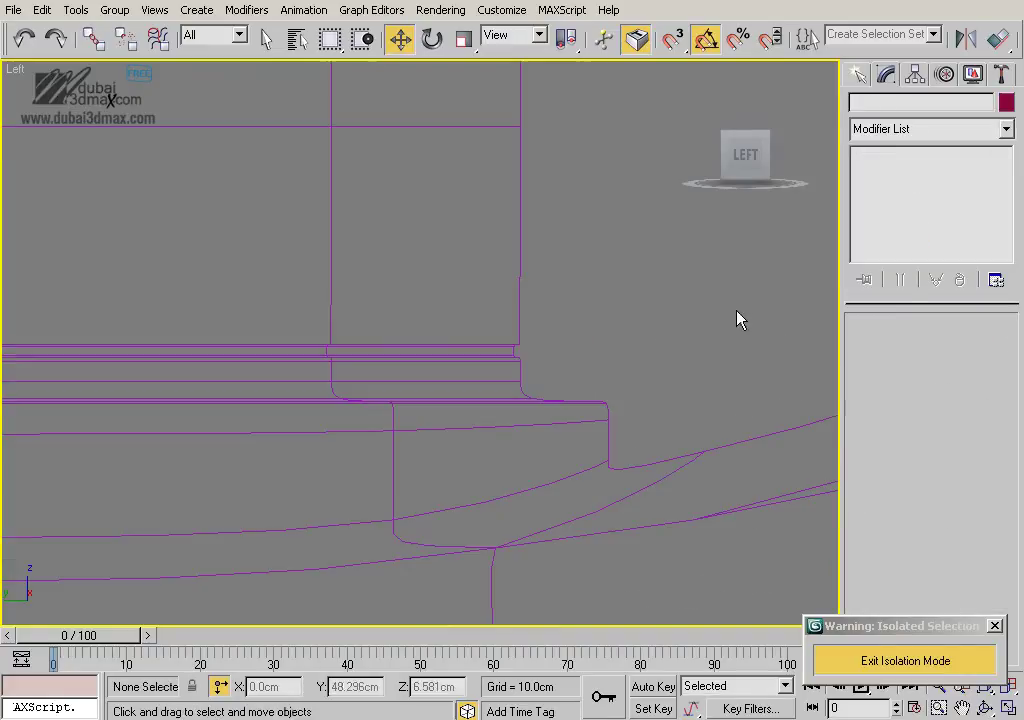
pyautogui.scroll(-3, 632, 305)
pyautogui.scroll(-3, 551, 327)
pyautogui.scroll(-1, 533, 327)
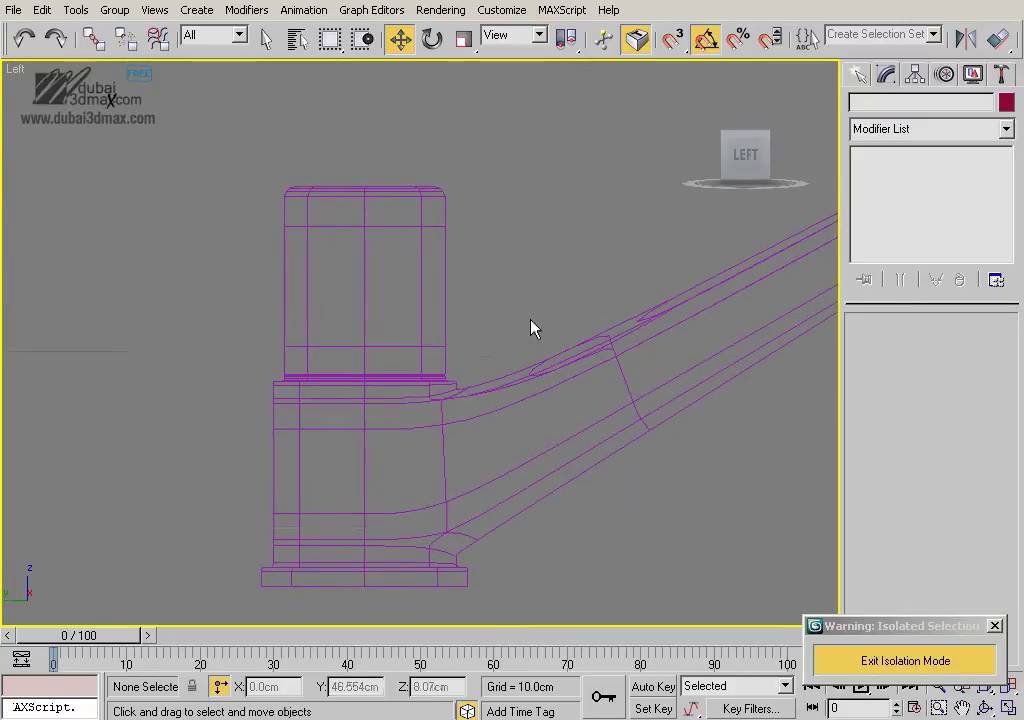
pyautogui.press('p')
pyautogui.keyDown('alt'); pyautogui.moveTo(513, 335); pyautogui.dragTo(523, 303, button='middle'); pyautogui.keyUp('alt')
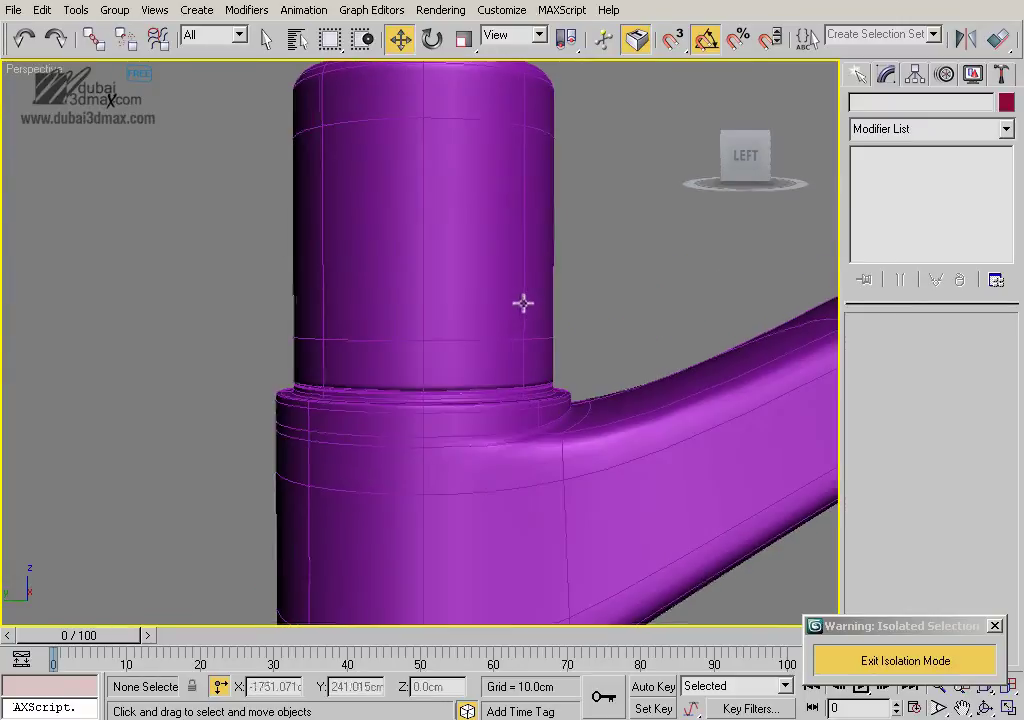
pyautogui.scroll(-1, 523, 303)
pyautogui.scroll(-1, 539, 322)
pyautogui.scroll(-2, 514, 334)
pyautogui.moveTo(535, 366)
pyautogui.keyDown('alt'); pyautogui.mouseDown(button='middle')
pyautogui.moveTo(518, 403)
pyautogui.moveTo(576, 414)
pyautogui.moveTo(683, 389)
pyautogui.moveTo(494, 373)
pyautogui.moveTo(462, 421)
pyautogui.moveTo(512, 418)
pyautogui.moveTo(391, 402)
pyautogui.moveTo(487, 373)
pyautogui.moveTo(470, 384)
pyautogui.moveTo(581, 373)
pyautogui.moveTo(512, 370)
pyautogui.mouseUp(button='middle'); pyautogui.keyUp('alt')
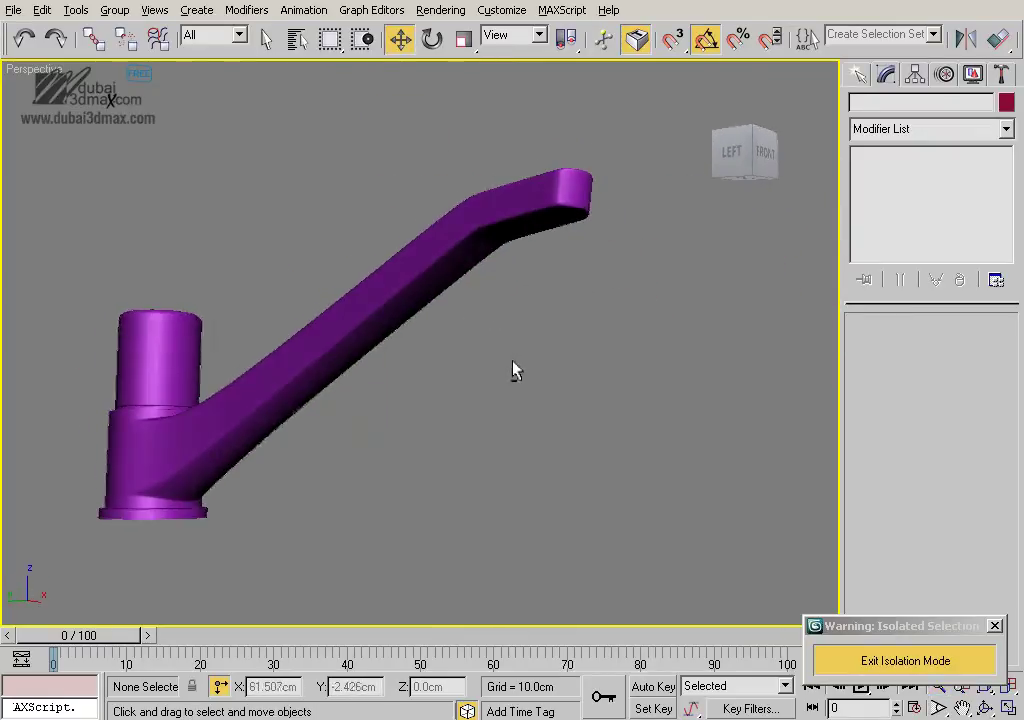
# Select and frame the faucet from Top view with edged faces, entering Vertex level
pyautogui.click(540, 210)
pyautogui.press('t')
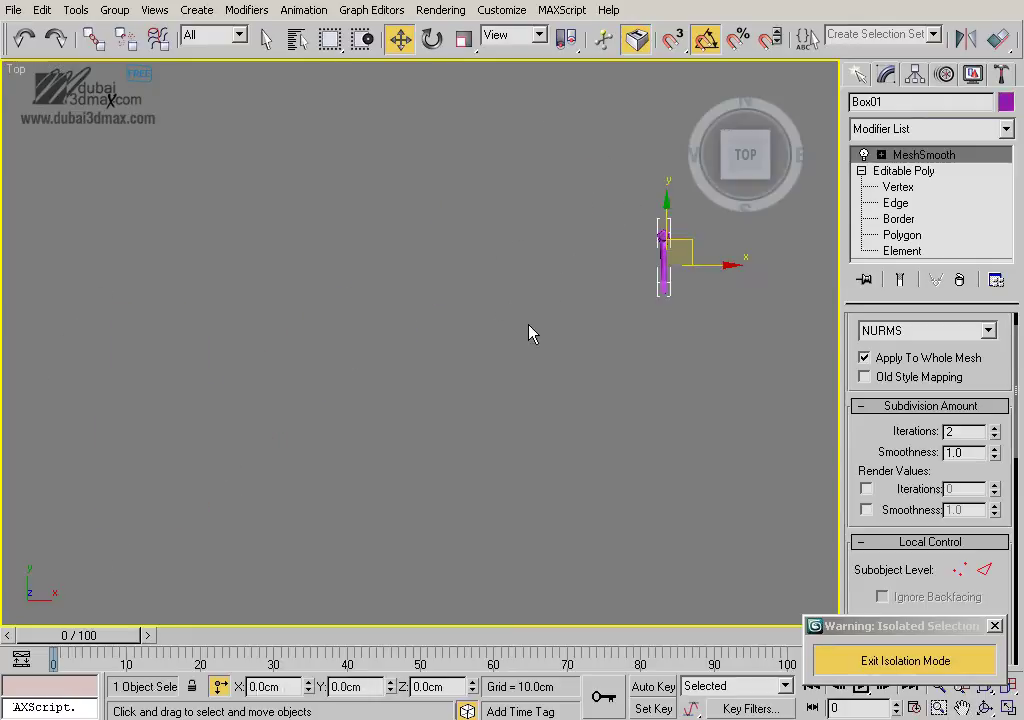
pyautogui.press('z')
pyautogui.moveTo(549, 274)
pyautogui.mouseDown(button='middle')
pyautogui.moveTo(510, 333)
pyautogui.moveTo(489, 451)
pyautogui.moveTo(507, 315)
pyautogui.moveTo(491, 340)
pyautogui.moveTo(496, 192)
pyautogui.mouseUp(button='middle')
pyautogui.scroll(3, 510, 333)
pyautogui.scroll(-3, 486, 440)
pyautogui.scroll(2, 496, 441)
pyautogui.scroll(3, 487, 361)
pyautogui.press('F4')
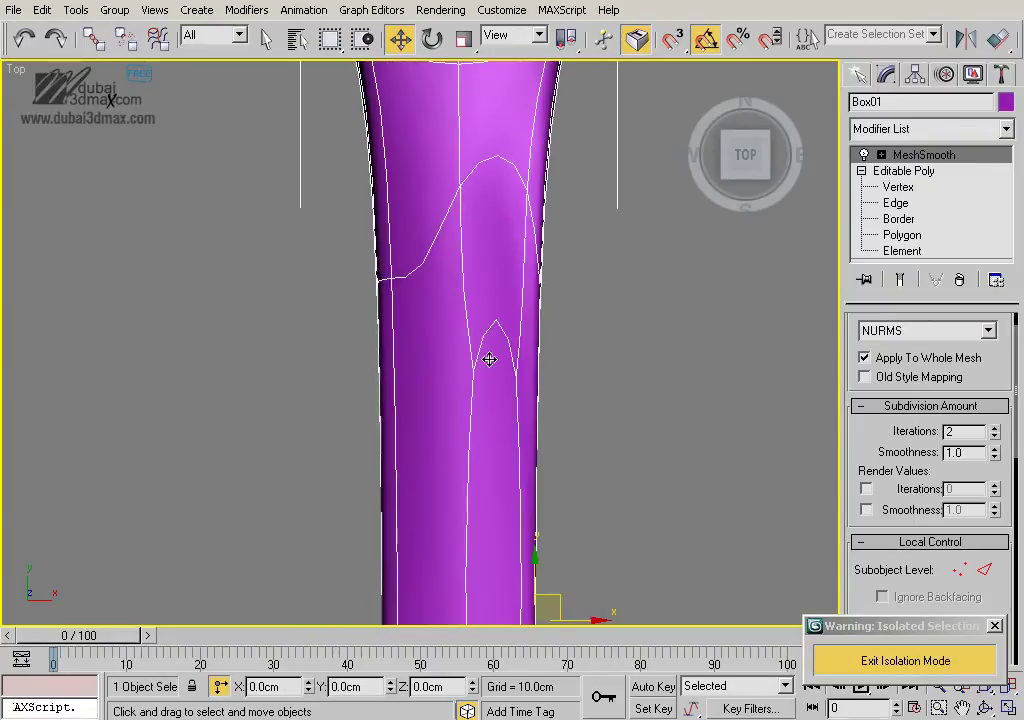
pyautogui.scroll(2, 486, 366)
pyautogui.click(898, 187)
# Zoom in on the column-to-spout joint in shaded perspective with edges shown
pyautogui.scroll(2, 600, 300)
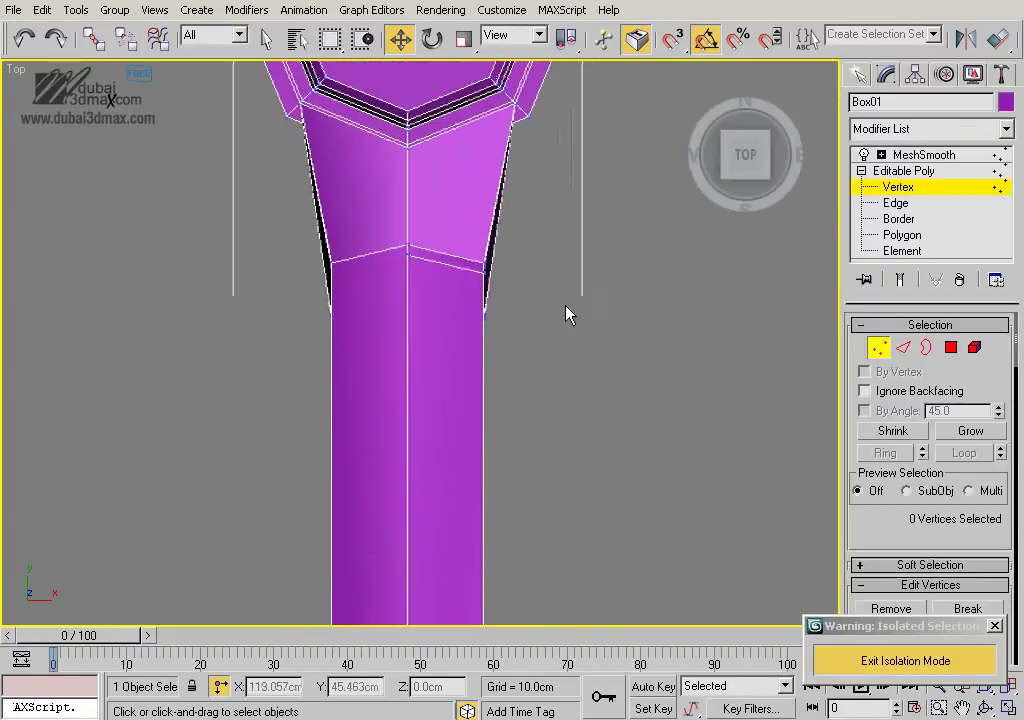
pyautogui.scroll(1, 550, 311)
pyautogui.press('l')
pyautogui.press('p')
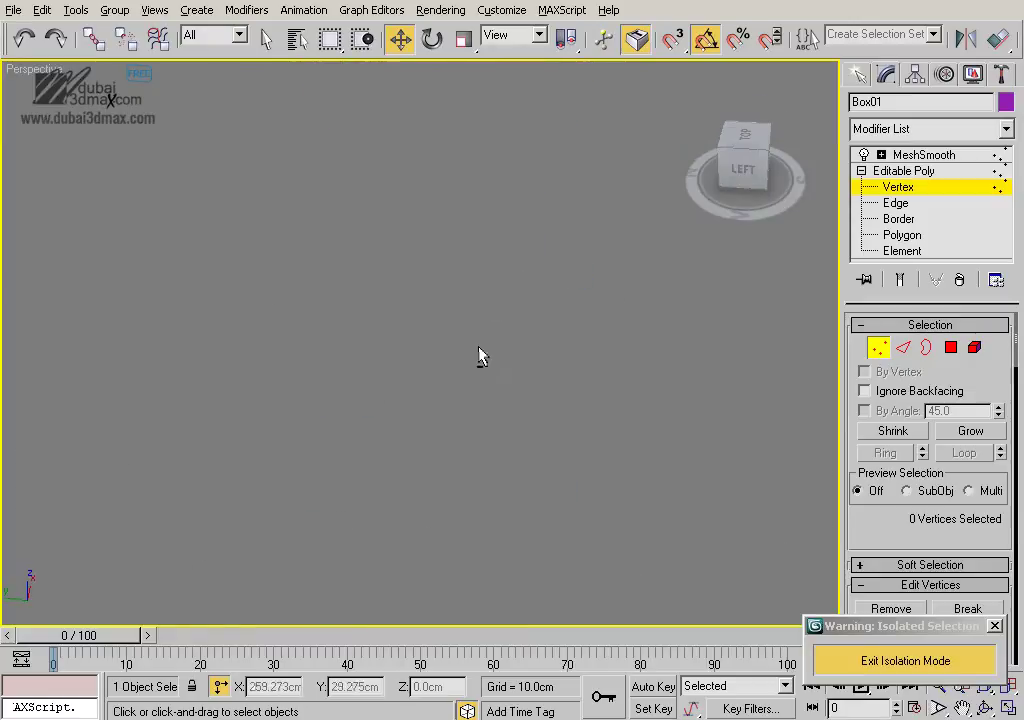
pyautogui.scroll(1, 490, 292)
pyautogui.scroll(2, 500, 294)
pyautogui.scroll(2, 490, 298)
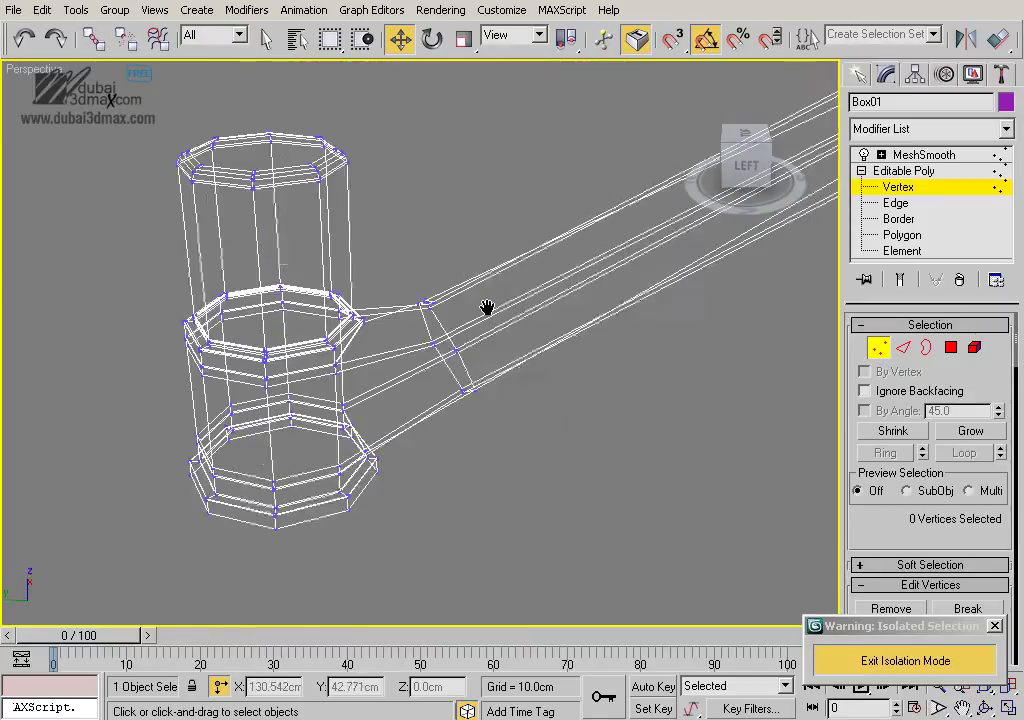
pyautogui.scroll(2, 497, 320)
pyautogui.press('F3')
pyautogui.scroll(2, 510, 352)
pyautogui.scroll(3, 464, 343)
pyautogui.press('F4')
pyautogui.moveTo(519, 289)
pyautogui.keyDown('alt'); pyautogui.mouseDown(button='middle')
pyautogui.moveTo(491, 327)
pyautogui.moveTo(288, 235)
pyautogui.moveTo(425, 254)
pyautogui.moveTo(481, 323)
pyautogui.moveTo(437, 363)
pyautogui.moveTo(445, 335)
pyautogui.mouseUp(button='middle'); pyautogui.keyUp('alt')
pyautogui.scroll(2, 445, 335)
pyautogui.scroll(1, 700, 343)
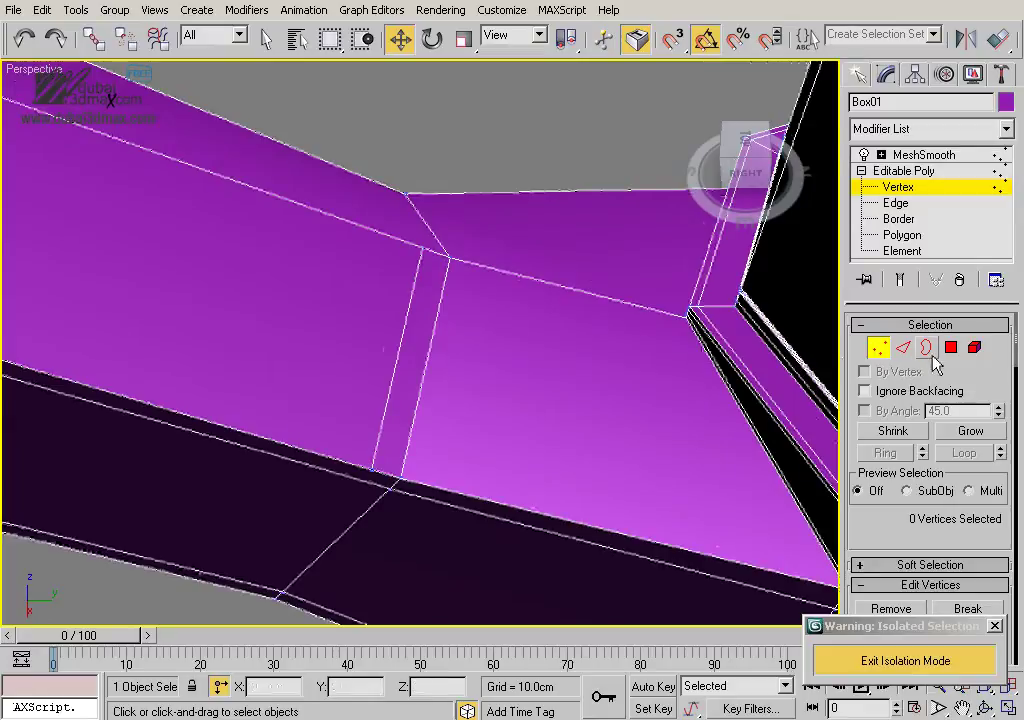
# Delete the thin spout face strip and Target Weld the hole's corner vertex onto its neighbour
pyautogui.press('4')
pyautogui.click(410, 337)
pyautogui.press('Delete')
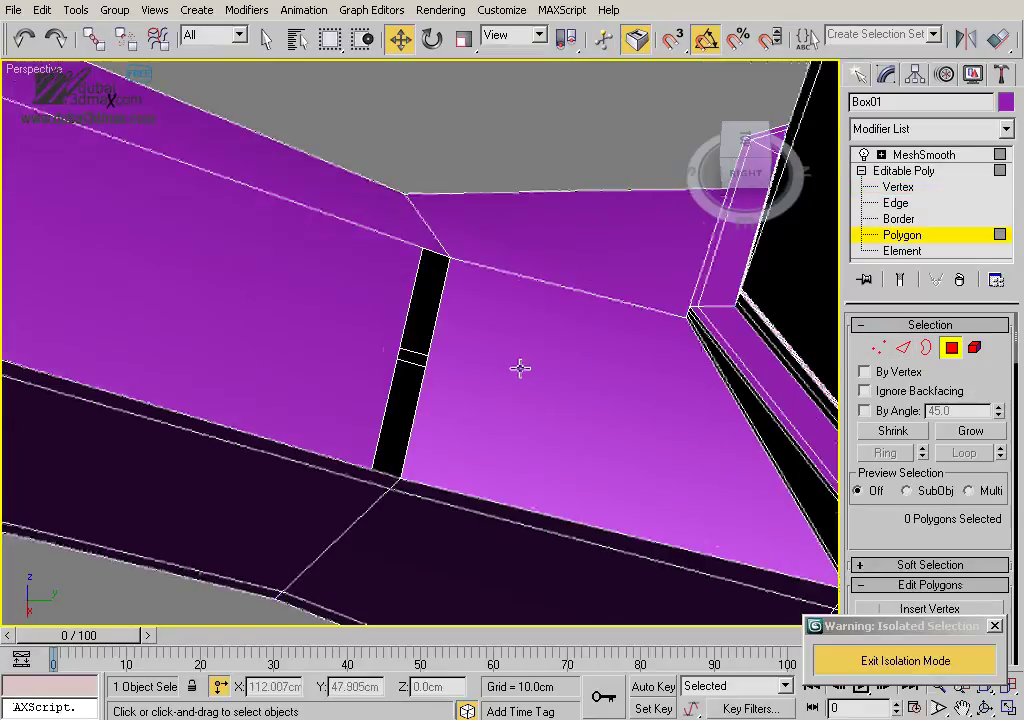
pyautogui.click(878, 347)
pyautogui.scroll(-1, 875, 487)
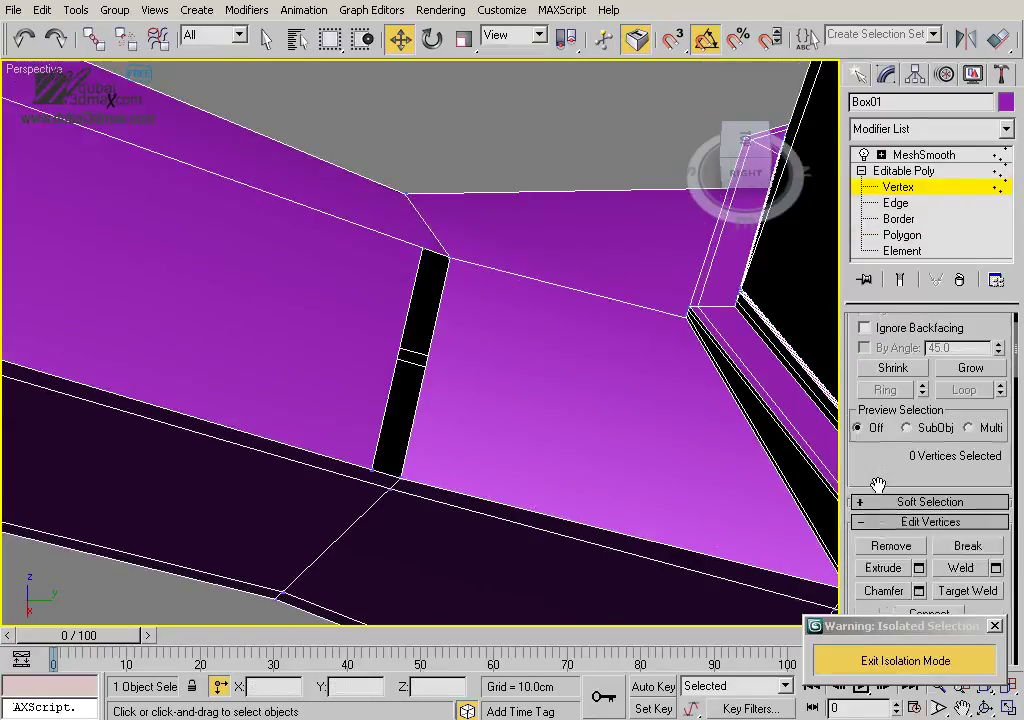
pyautogui.scroll(-2, 940, 500)
pyautogui.click(968, 519)
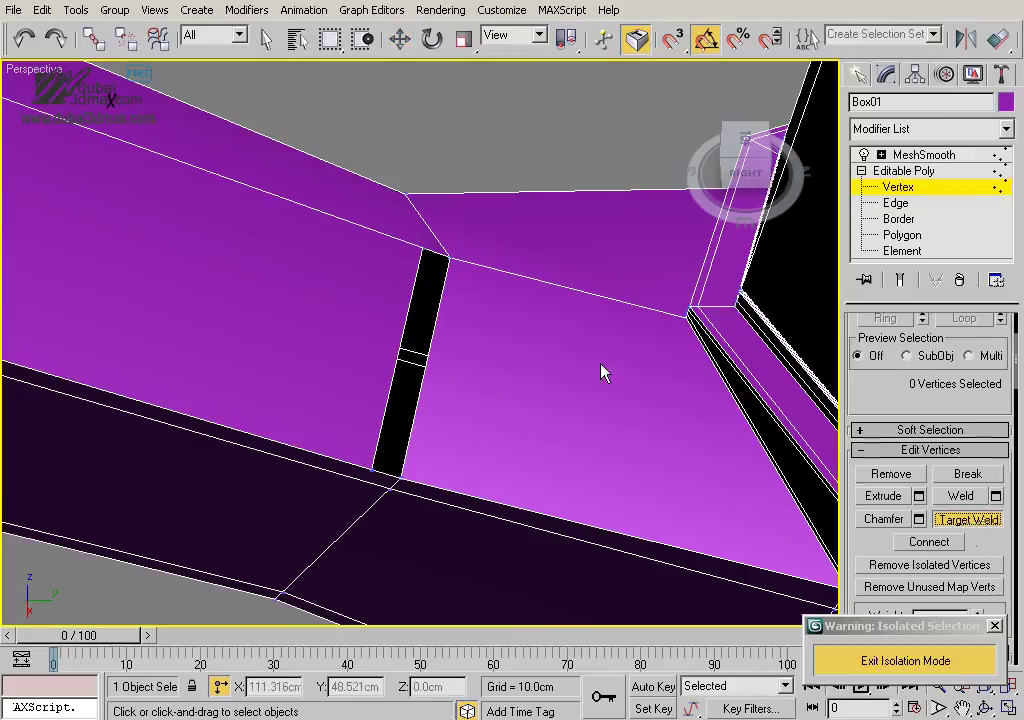
pyautogui.click(448, 257)
pyautogui.click(399, 480)
pyautogui.press('w')
# Check the MeshSmooth result from above, then return to vertex editing on the base mesh
pyautogui.click(922, 155)
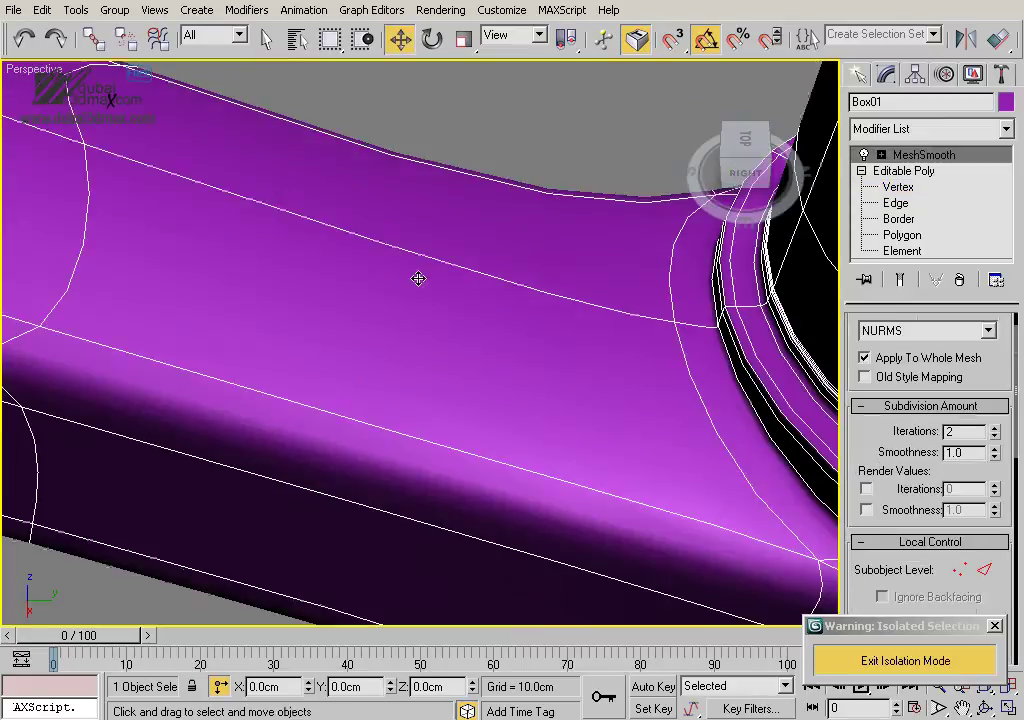
pyautogui.press('t')
pyautogui.scroll(-3, 443, 350)
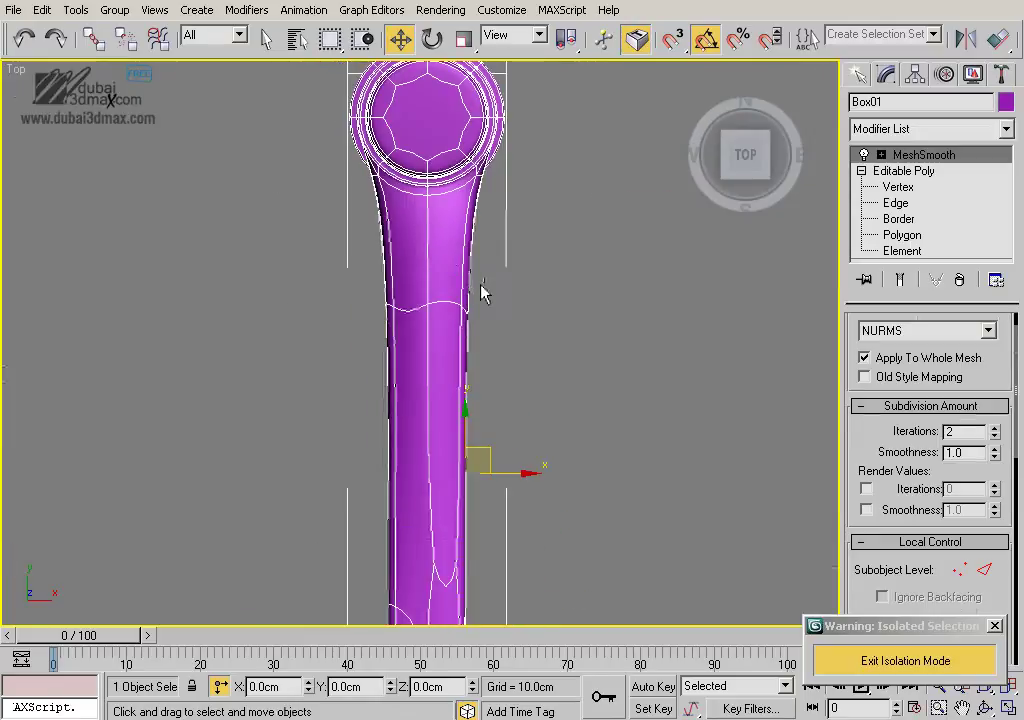
pyautogui.scroll(-2, 481, 292)
pyautogui.scroll(2, 514, 260)
pyautogui.press('1')
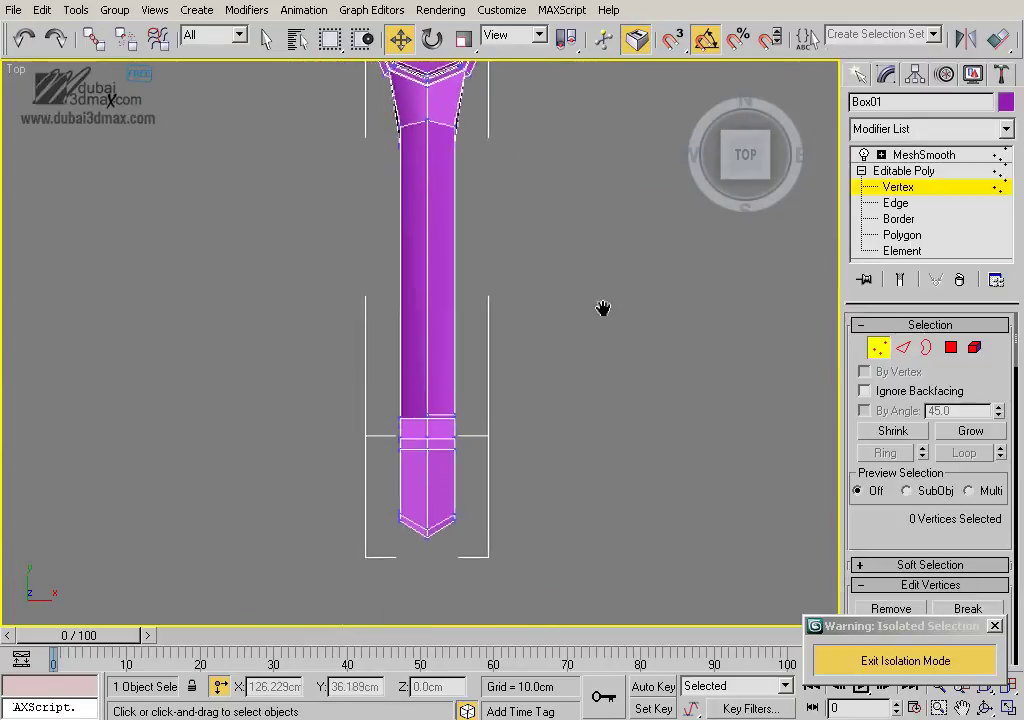
pyautogui.scroll(2, 562, 270)
pyautogui.scroll(2, 544, 357)
pyautogui.scroll(2, 546, 357)
pyautogui.moveTo(546, 359)
pyautogui.mouseDown(button='middle')
pyautogui.moveTo(590, 338)
pyautogui.moveTo(474, 345)
pyautogui.mouseUp(button='middle')
pyautogui.scroll(2, 565, 343)
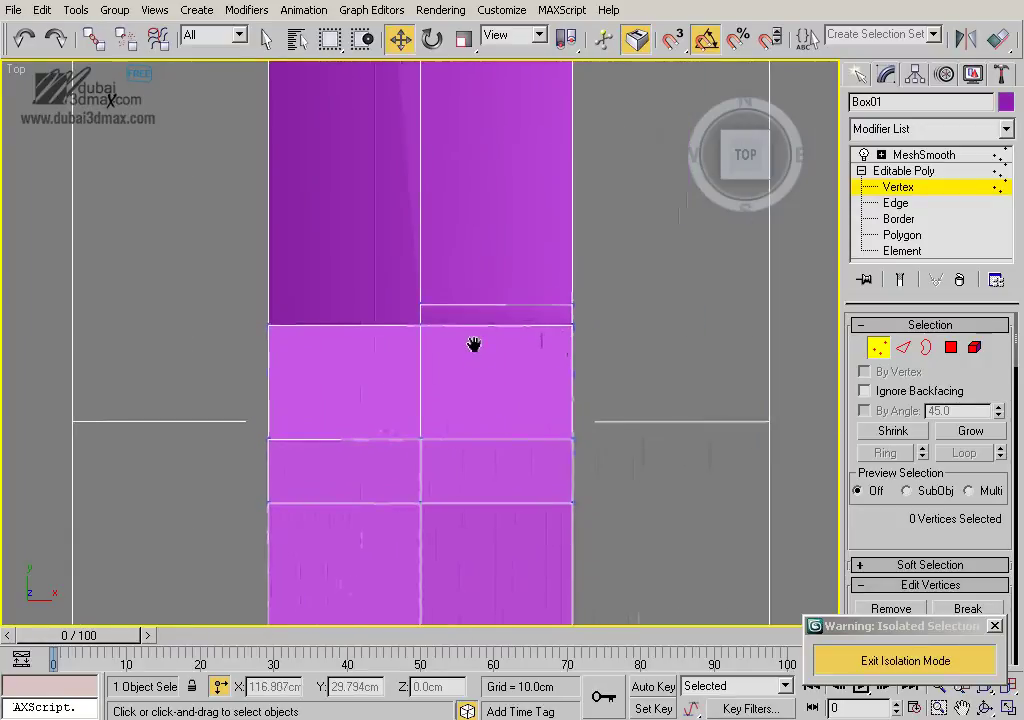
# Orbit around the handle in perspective to inspect the seam, re-enabling Target Weld
pyautogui.press('p')
pyautogui.keyDown('alt'); pyautogui.moveTo(578, 347); pyautogui.dragTo(352, 333, button='middle'); pyautogui.keyUp('alt')
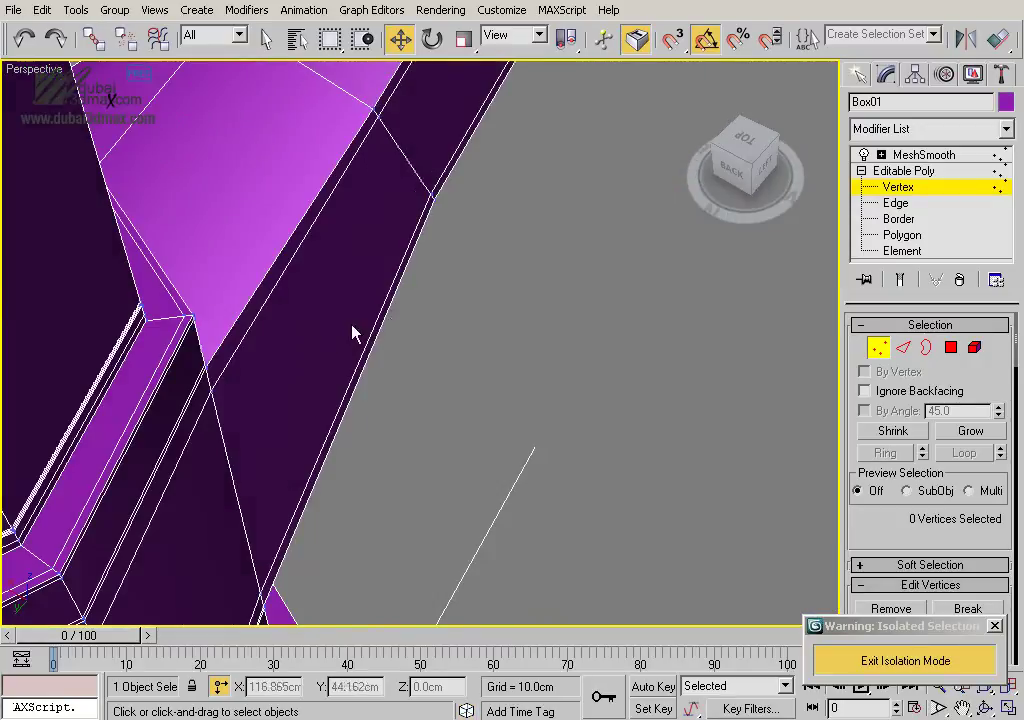
pyautogui.press('z')
pyautogui.keyDown('alt'); pyautogui.moveTo(439, 336); pyautogui.dragTo(503, 357, button='middle'); pyautogui.keyUp('alt')
pyautogui.scroll(3, 590, 352)
pyautogui.moveTo(612, 352)
pyautogui.keyDown('alt'); pyautogui.mouseDown(button='middle')
pyautogui.moveTo(487, 354)
pyautogui.moveTo(487, 338)
pyautogui.moveTo(480, 343)
pyautogui.moveTo(600, 343)
pyautogui.moveTo(400, 338)
pyautogui.moveTo(457, 322)
pyautogui.mouseUp(button='middle'); pyautogui.keyUp('alt')
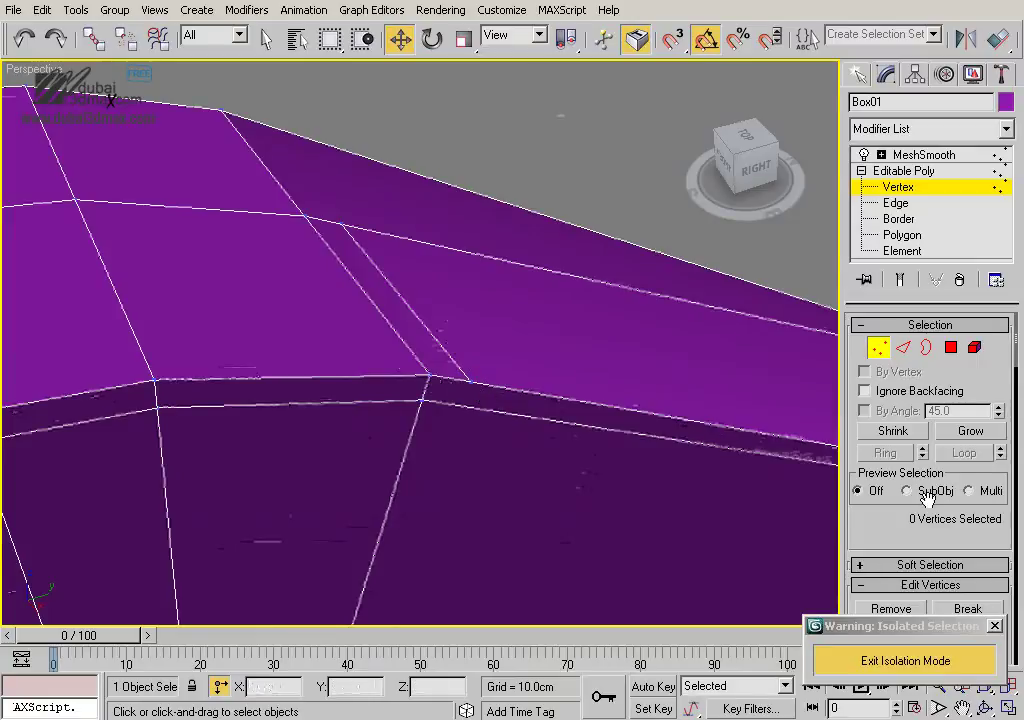
pyautogui.scroll(-3, 928, 497)
pyautogui.click(967, 476)
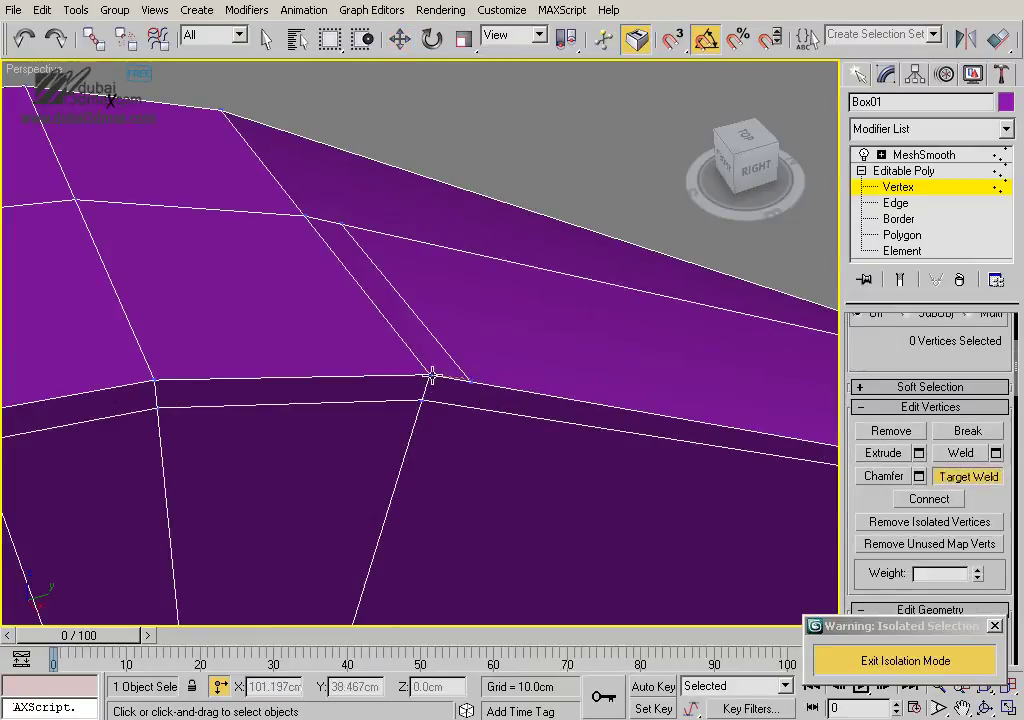
pyautogui.moveTo(458, 342)
pyautogui.keyDown('alt'); pyautogui.mouseDown(button='middle')
pyautogui.moveTo(425, 325)
pyautogui.moveTo(512, 292)
pyautogui.mouseUp(button='middle'); pyautogui.keyUp('alt')
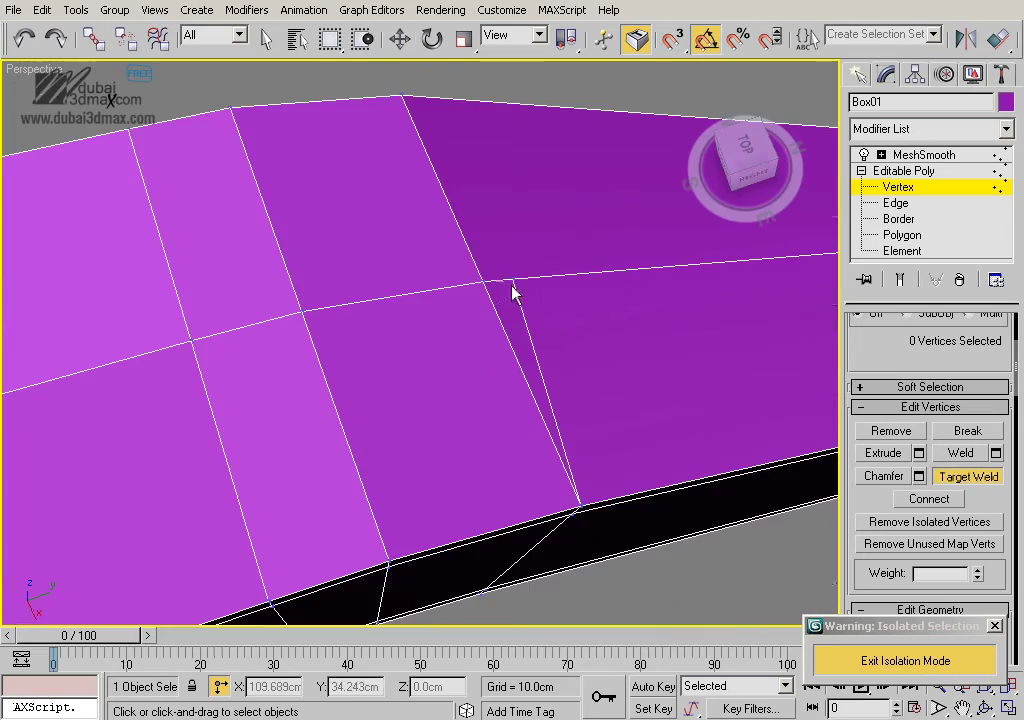
pyautogui.scroll(-5, 487, 283)
pyautogui.moveTo(580, 329)
pyautogui.keyDown('alt'); pyautogui.mouseDown(button='middle')
pyautogui.moveTo(574, 281)
pyautogui.moveTo(409, 350)
pyautogui.moveTo(476, 345)
pyautogui.moveTo(624, 279)
pyautogui.moveTo(528, 224)
pyautogui.moveTo(487, 245)
pyautogui.moveTo(528, 292)
pyautogui.mouseUp(button='middle'); pyautogui.keyUp('alt')
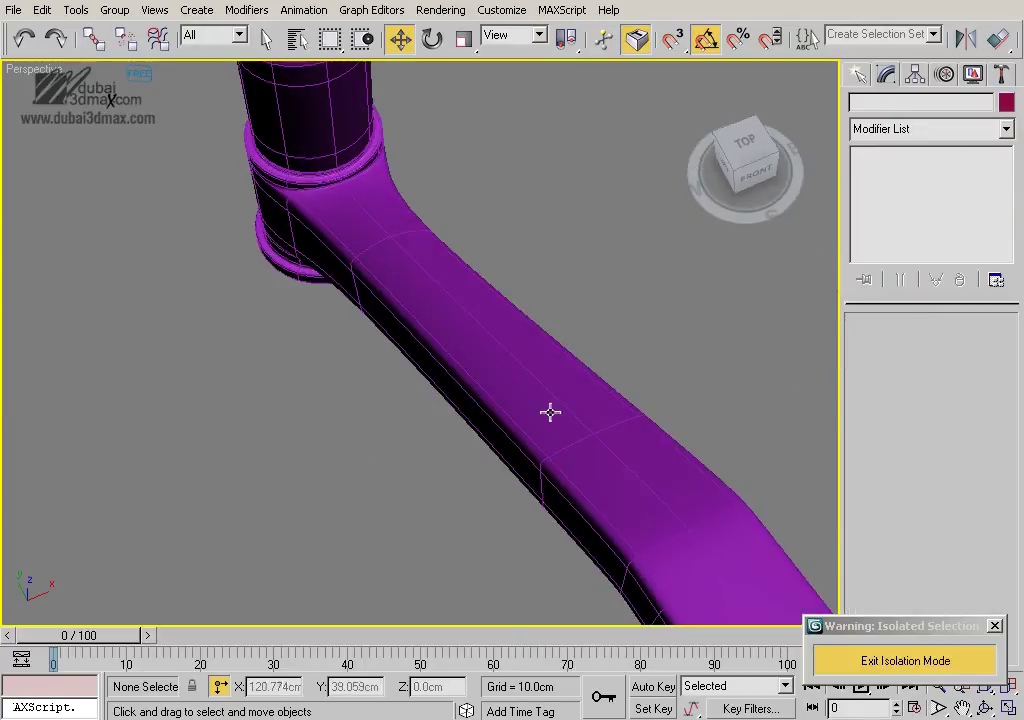
# In Top view, select Box01 and disable its MeshSmooth to show the faceted pointed tip
pyautogui.press('t')
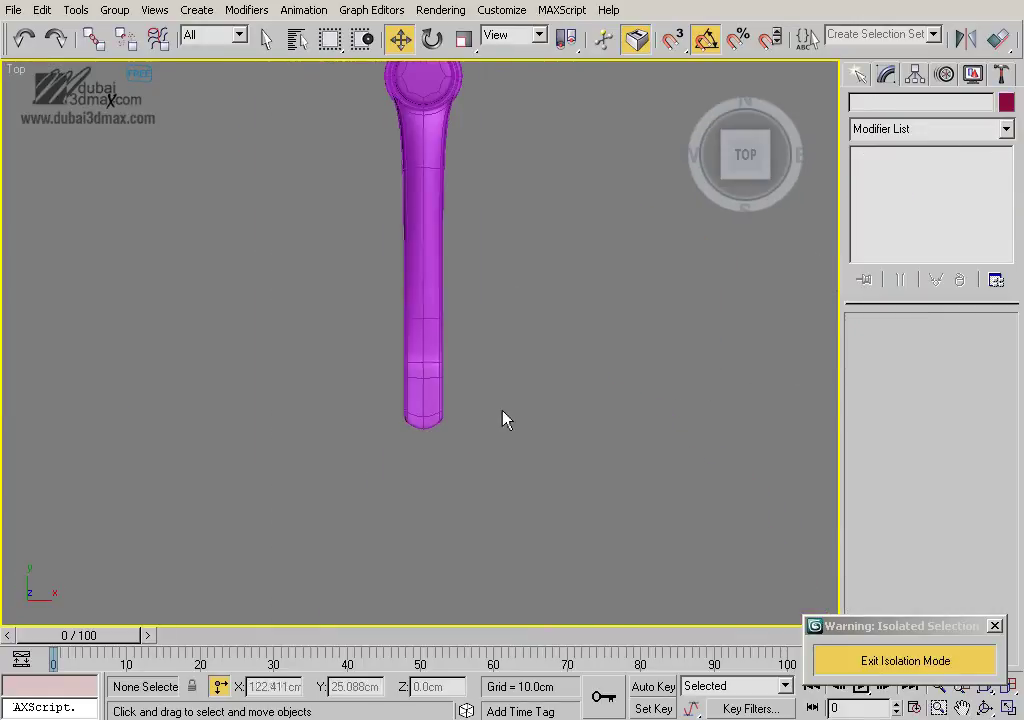
pyautogui.scroll(2, 469, 347)
pyautogui.scroll(3, 480, 347)
pyautogui.moveTo(480, 347)
pyautogui.mouseDown(button='middle')
pyautogui.moveTo(493, 402)
pyautogui.moveTo(487, 382)
pyautogui.moveTo(476, 382)
pyautogui.mouseUp(button='middle')
pyautogui.press('F3')
pyautogui.scroll(2, 493, 402)
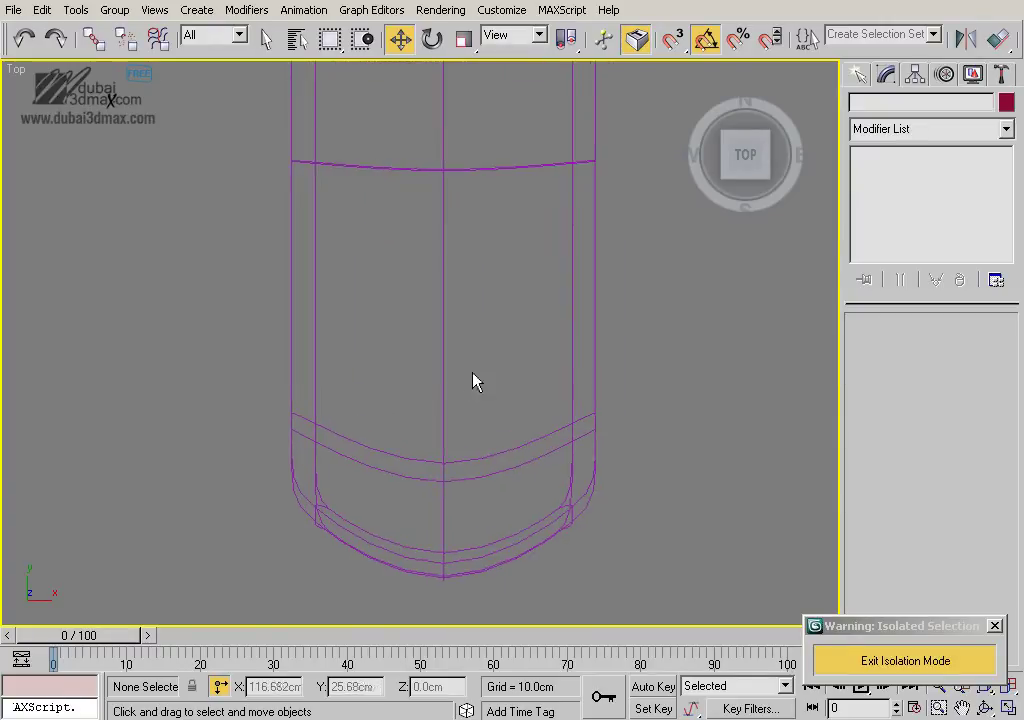
pyautogui.click(464, 384)
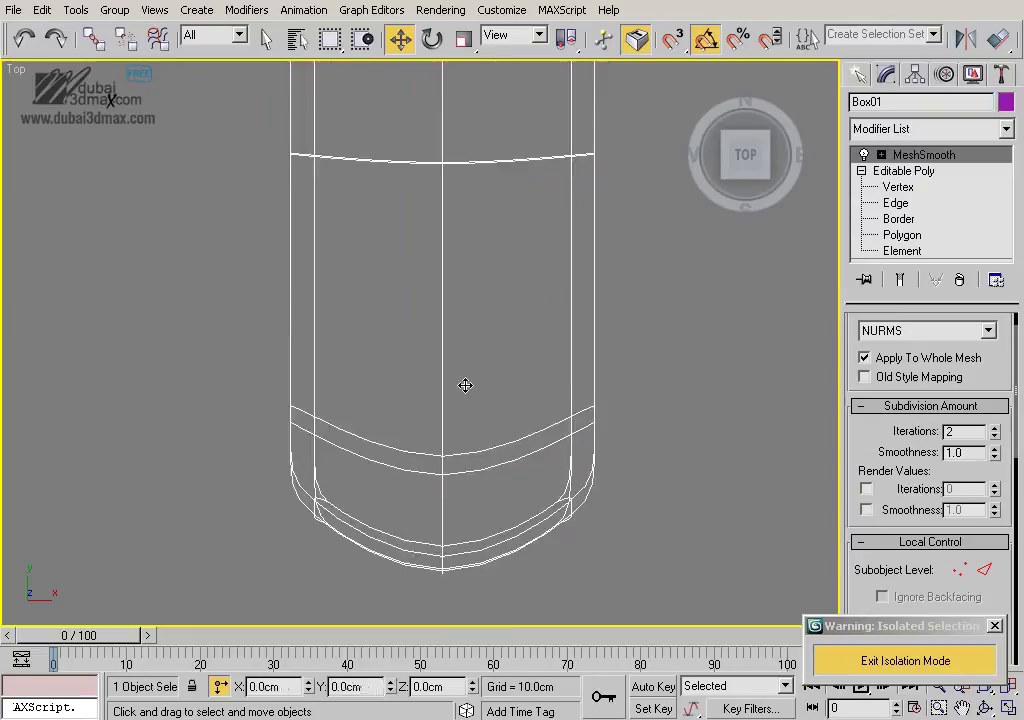
pyautogui.press('F3')
pyautogui.click(864, 154)
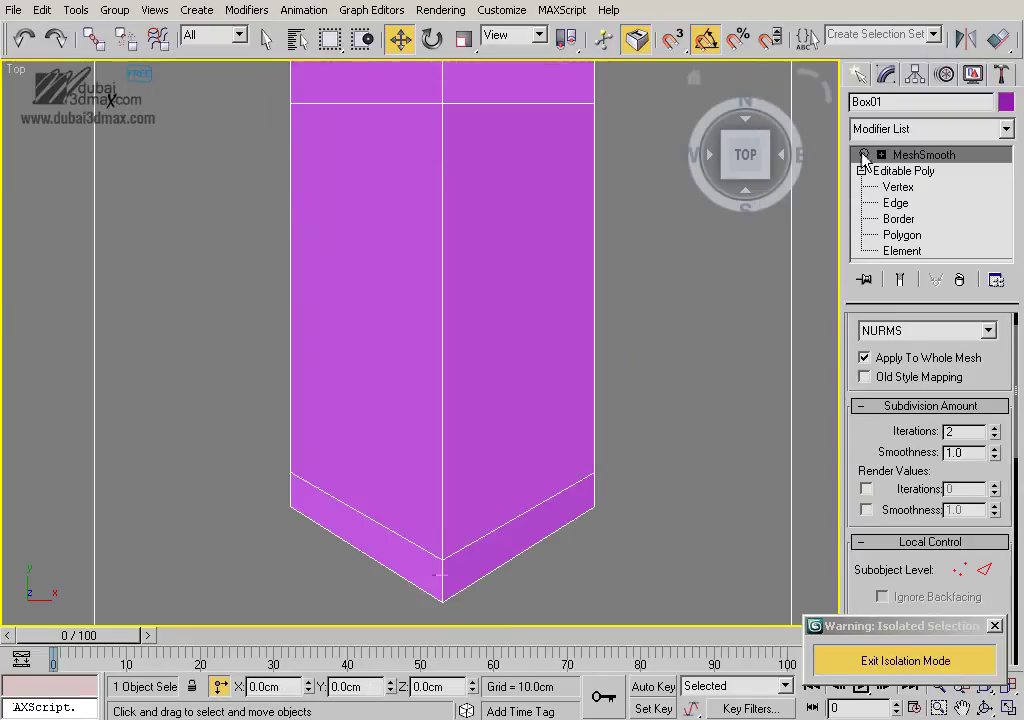
pyautogui.moveTo(640, 331)
pyautogui.mouseDown(button='middle')
pyautogui.moveTo(631, 292)
pyautogui.moveTo(626, 336)
pyautogui.mouseUp(button='middle')
# Draw an 8-sided cylinder of 1.389cm radius in Top view, centred over the spout tip
pyautogui.click(857, 75)
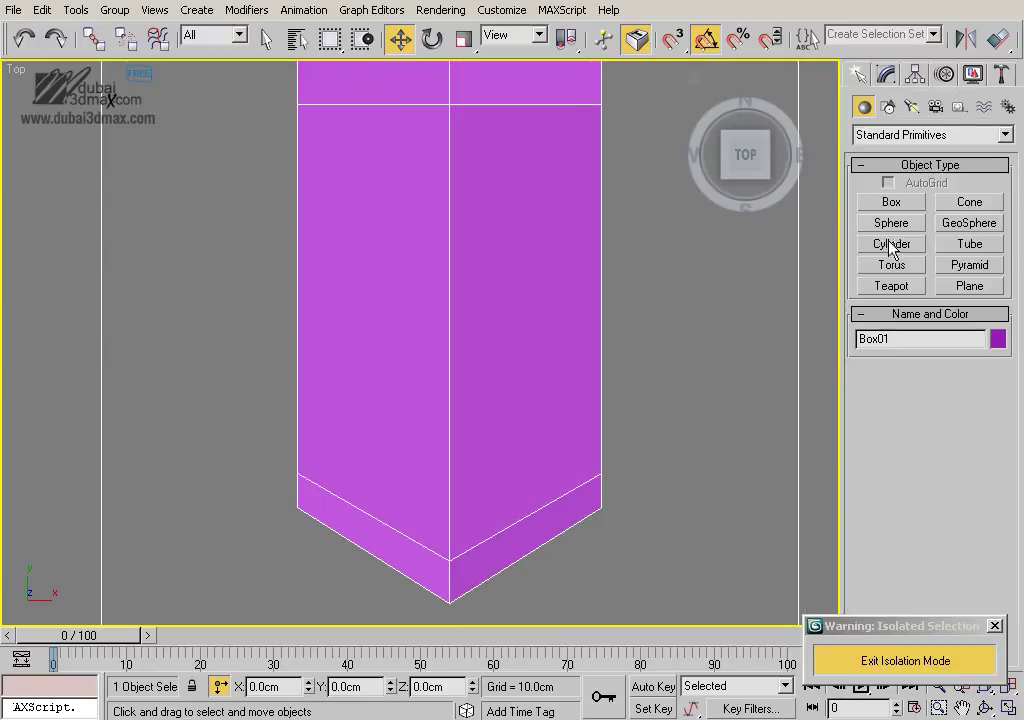
pyautogui.click(893, 245)
pyautogui.press('F3')
pyautogui.moveTo(497, 377); pyautogui.dragTo(504, 366, button='middle')
pyautogui.moveTo(459, 393); pyautogui.dragTo(587, 459)
pyautogui.press('w')
pyautogui.moveTo(471, 375); pyautogui.dragTo(459, 291)
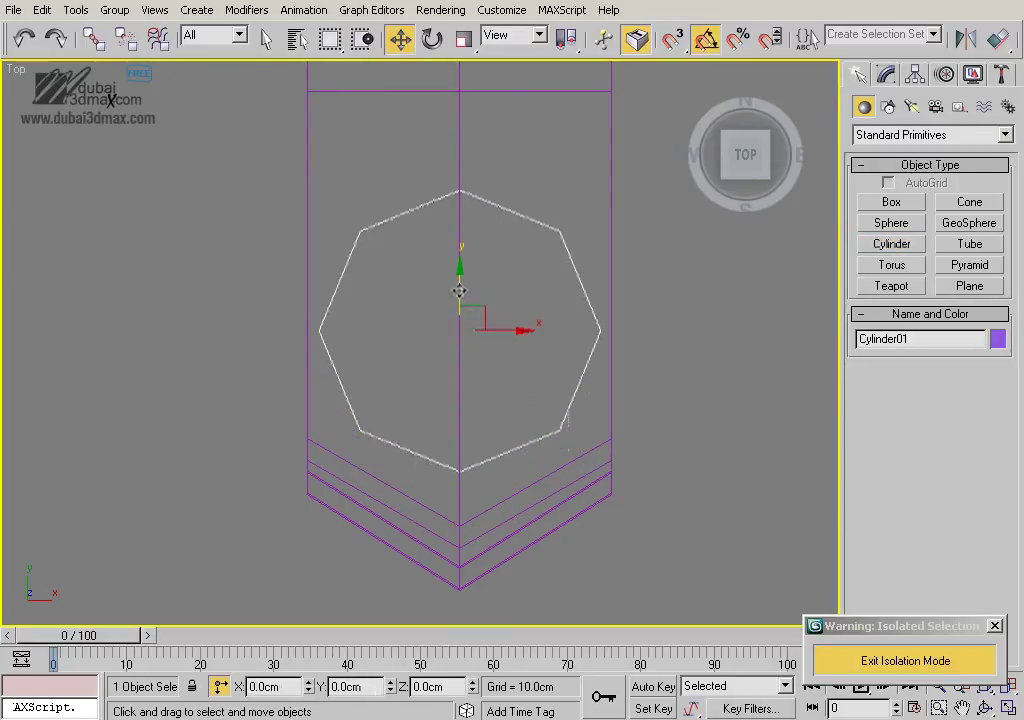
# In Left view, move the cylinder up to sit just under the spout end
pyautogui.press('l')
pyautogui.scroll(-3, 500, 343)
pyautogui.scroll(-3, 475, 343)
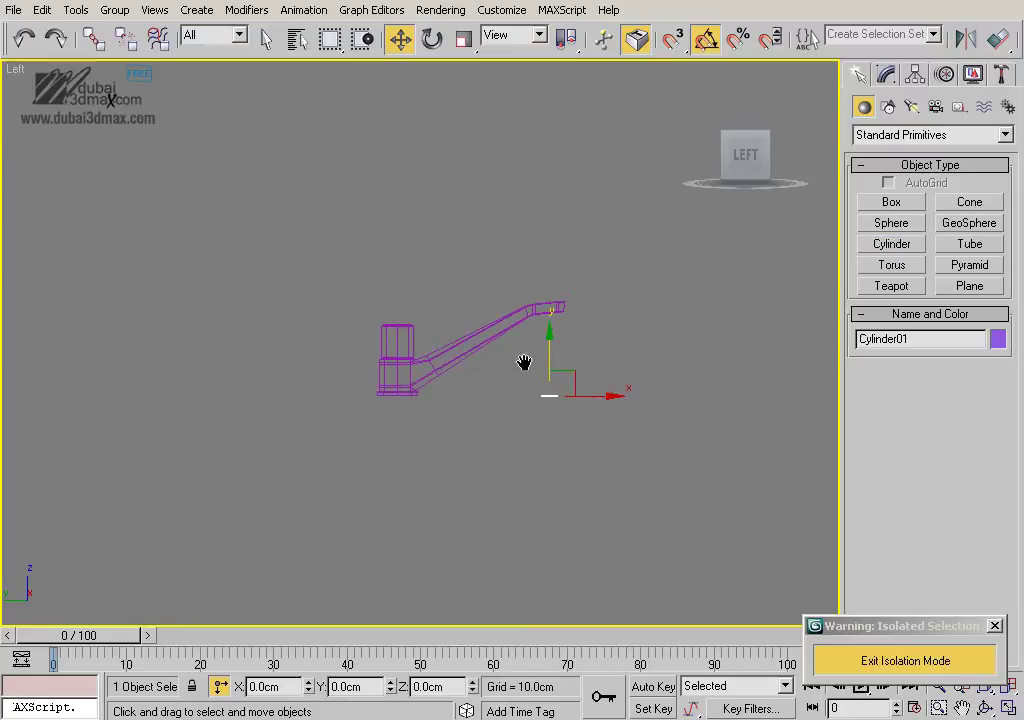
pyautogui.moveTo(548, 359); pyautogui.dragTo(550, 279)
pyautogui.scroll(5, 549, 300)
pyautogui.scroll(-2, 439, 313)
pyautogui.moveTo(439, 313); pyautogui.dragTo(426, 326)
# Set the cylinder's height to 1.14cm and check it from below in perspective
pyautogui.click(886, 74)
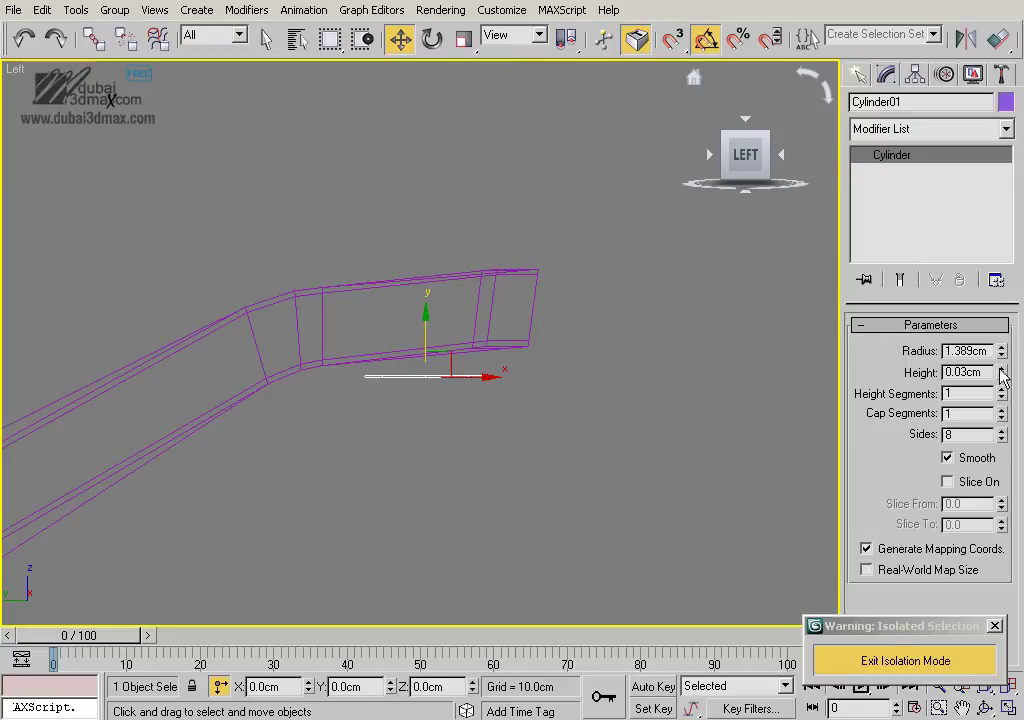
pyautogui.scroll(3, 539, 349)
pyautogui.scroll(3, 450, 395)
pyautogui.moveTo(450, 395); pyautogui.dragTo(449, 397)
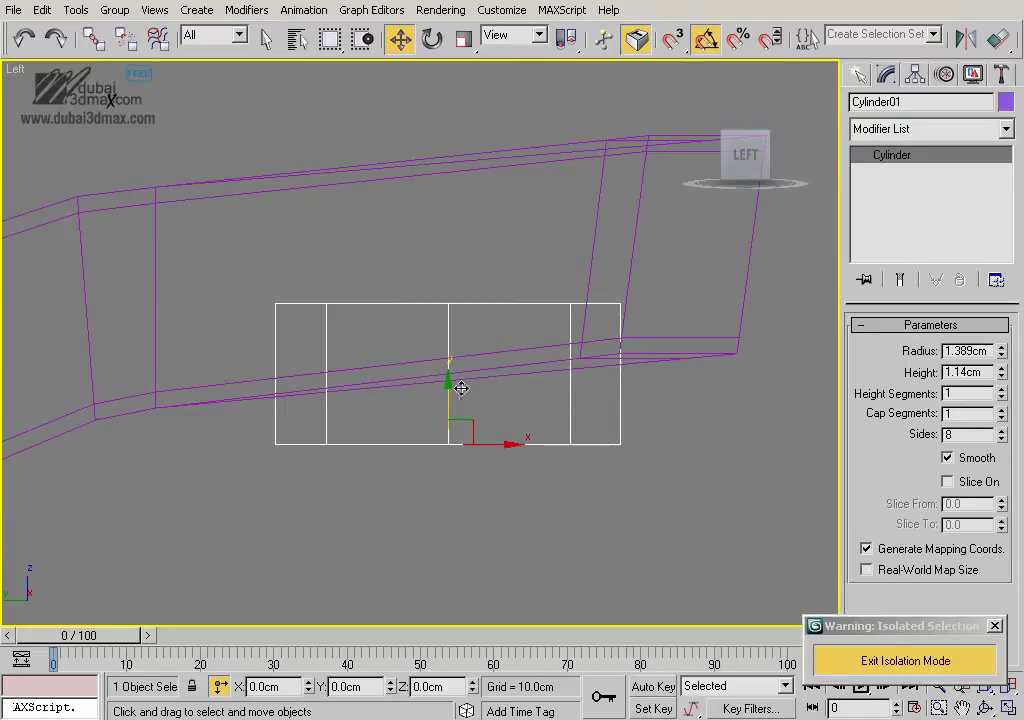
pyautogui.press('p')
pyautogui.scroll(5, 443, 437)
pyautogui.moveTo(443, 437)
pyautogui.keyDown('alt'); pyautogui.mouseDown(button='middle')
pyautogui.moveTo(492, 285)
pyautogui.moveTo(503, 366)
pyautogui.moveTo(552, 342)
pyautogui.mouseUp(button='middle'); pyautogui.keyUp('alt')
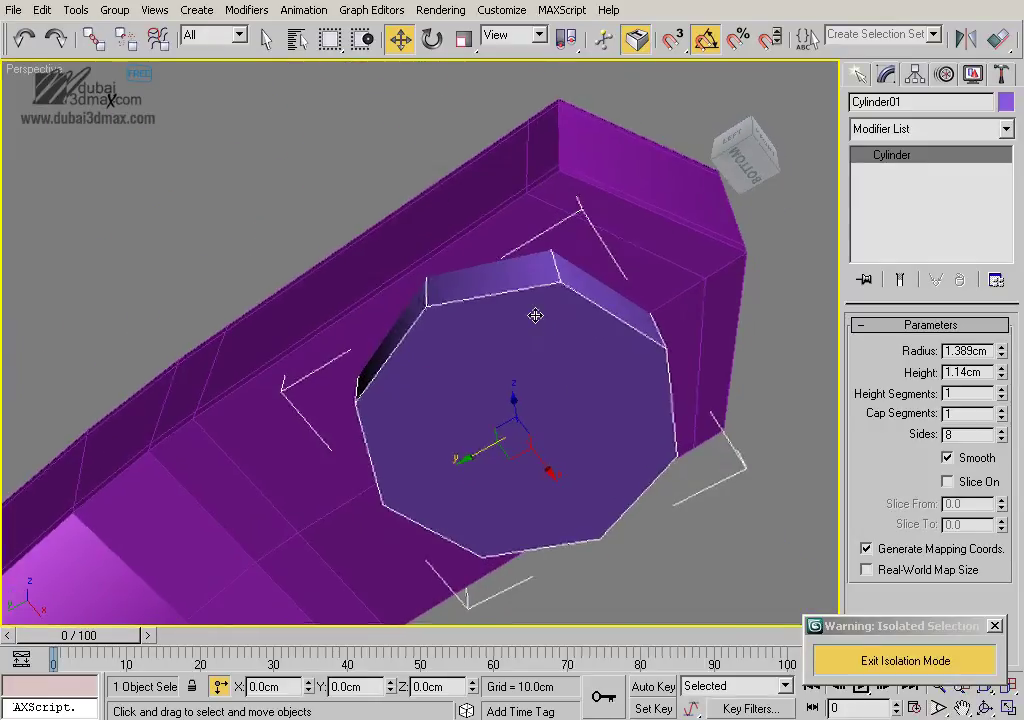
# Convert Cylinder01 to Editable Poly and connect its side edge ring with Segments 2, Pinch 91
pyautogui.rightClick(540, 302)
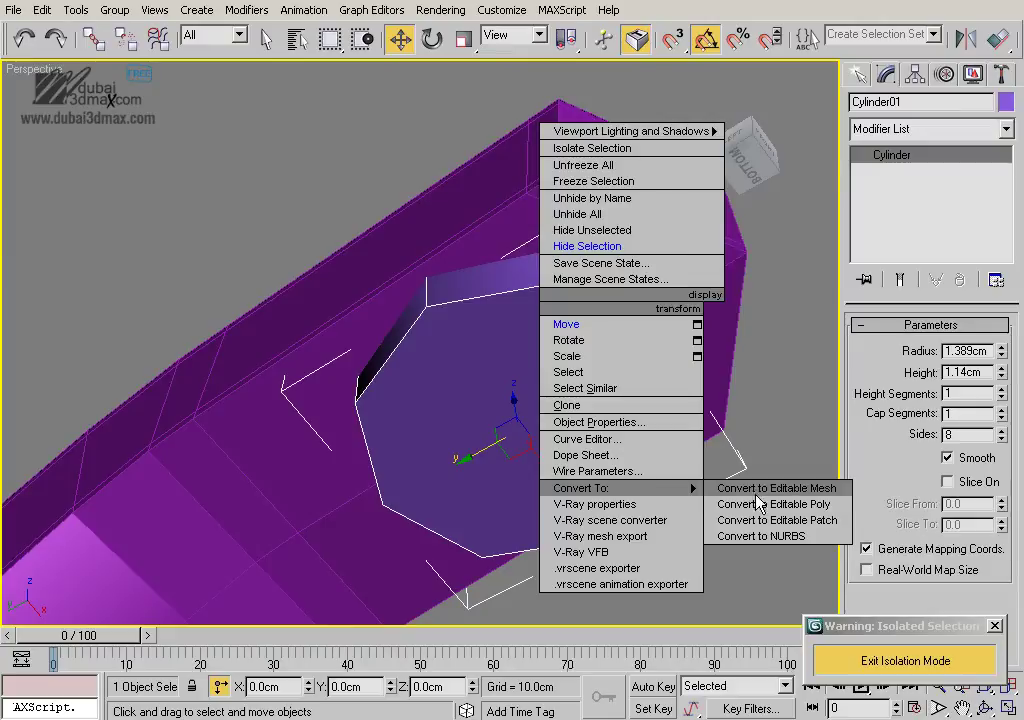
pyautogui.click(765, 504)
pyautogui.click(903, 347)
pyautogui.keyDown('alt'); pyautogui.moveTo(674, 343); pyautogui.dragTo(567, 361, button='middle'); pyautogui.keyUp('alt')
pyautogui.click(578, 344)
pyautogui.click(885, 452)
pyautogui.scroll(-3, 930, 480)
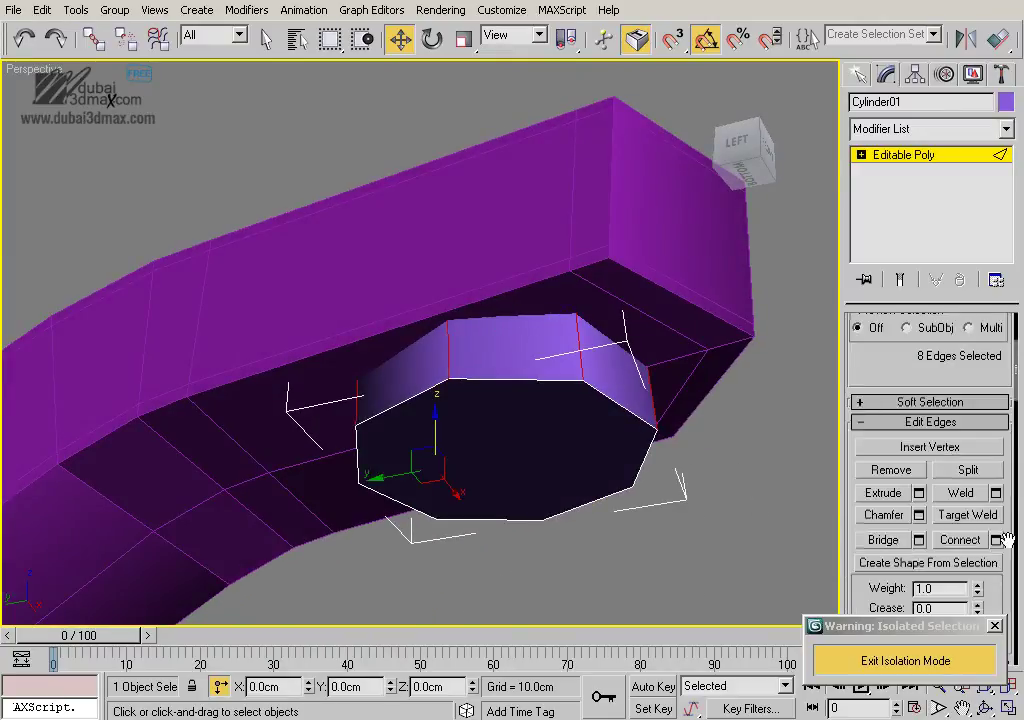
pyautogui.click(995, 540)
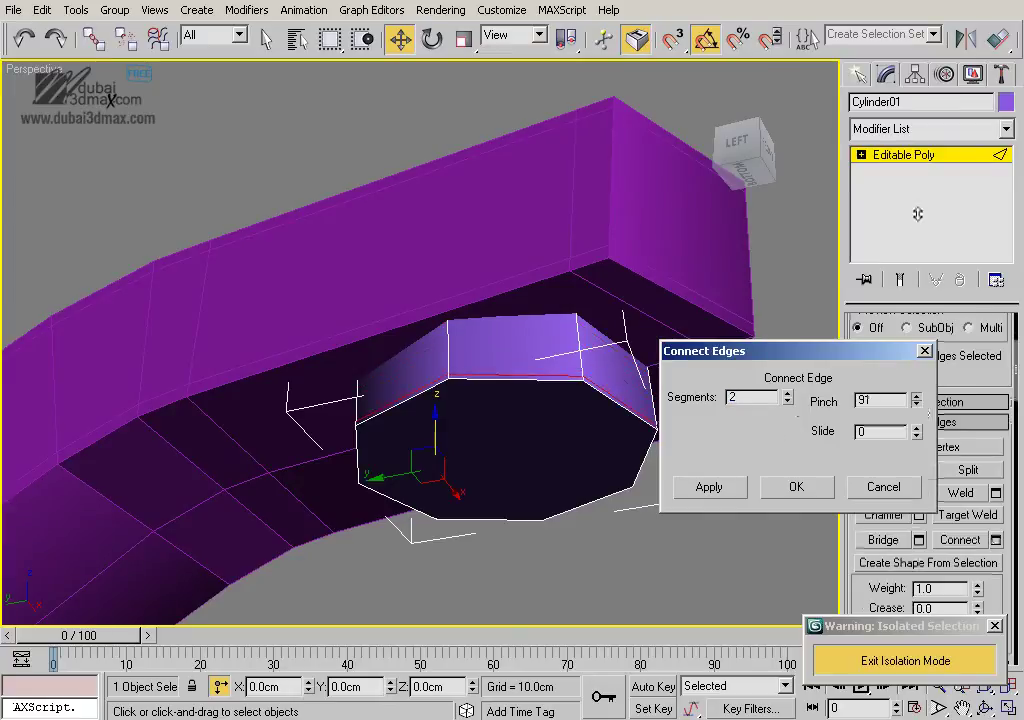
pyautogui.click(812, 484)
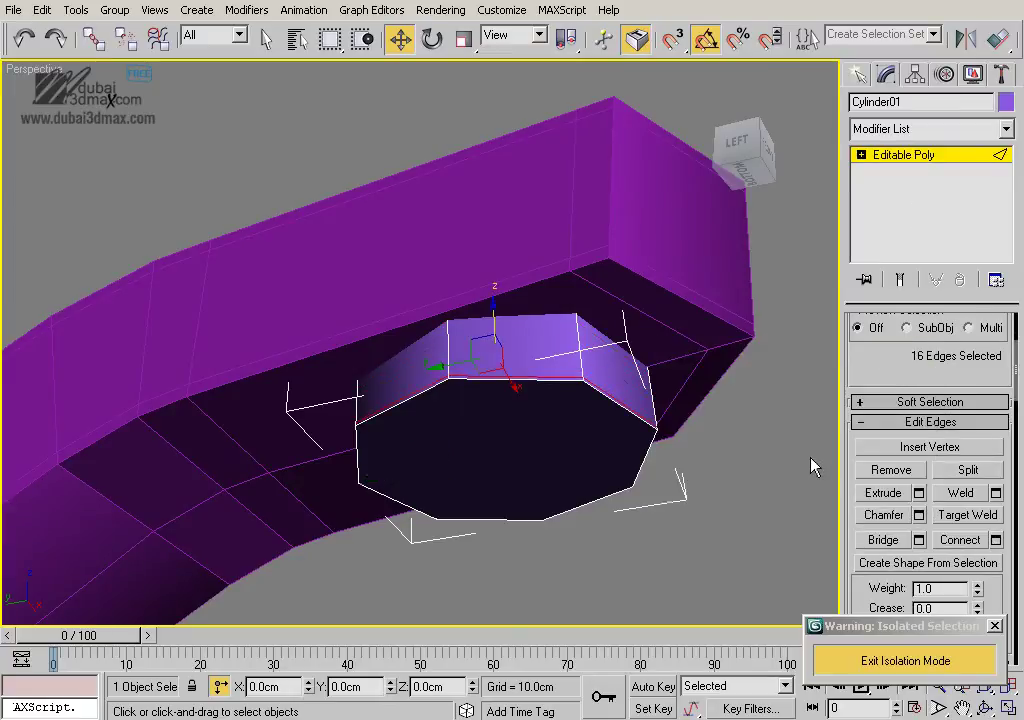
# Select the cylinder's bottom cap and apply a first slight inward outline bevel
pyautogui.press('4')
pyautogui.click(512, 457)
pyautogui.keyDown('alt'); pyautogui.moveTo(512, 457); pyautogui.dragTo(608, 414, button='middle'); pyautogui.keyUp('alt')
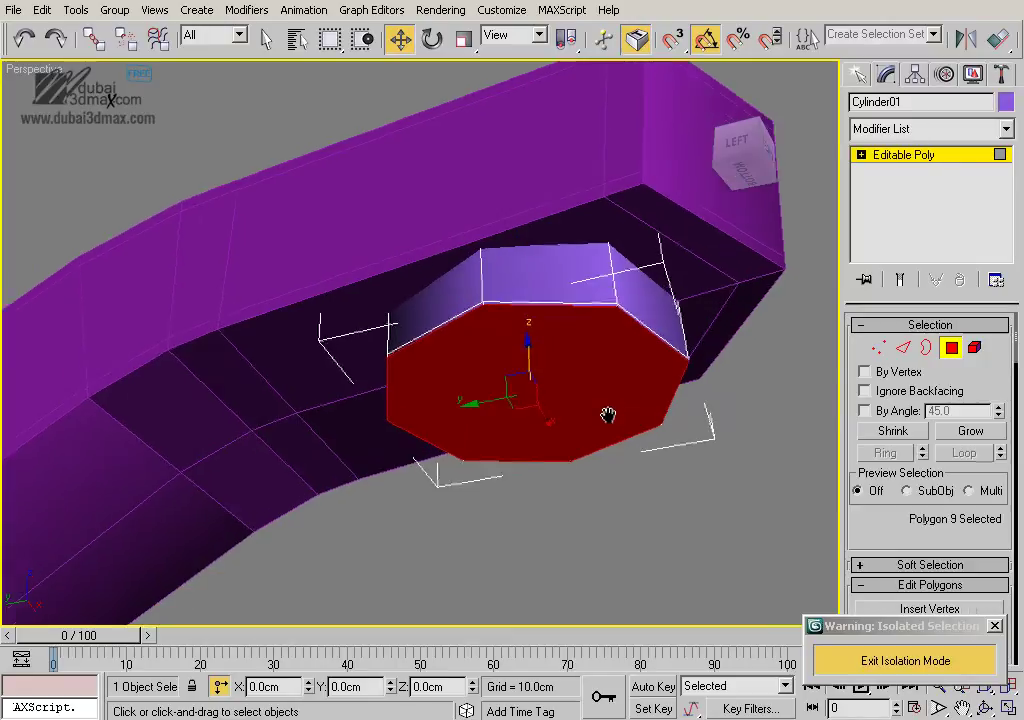
pyautogui.scroll(3, 608, 414)
pyautogui.scroll(-2, 908, 396)
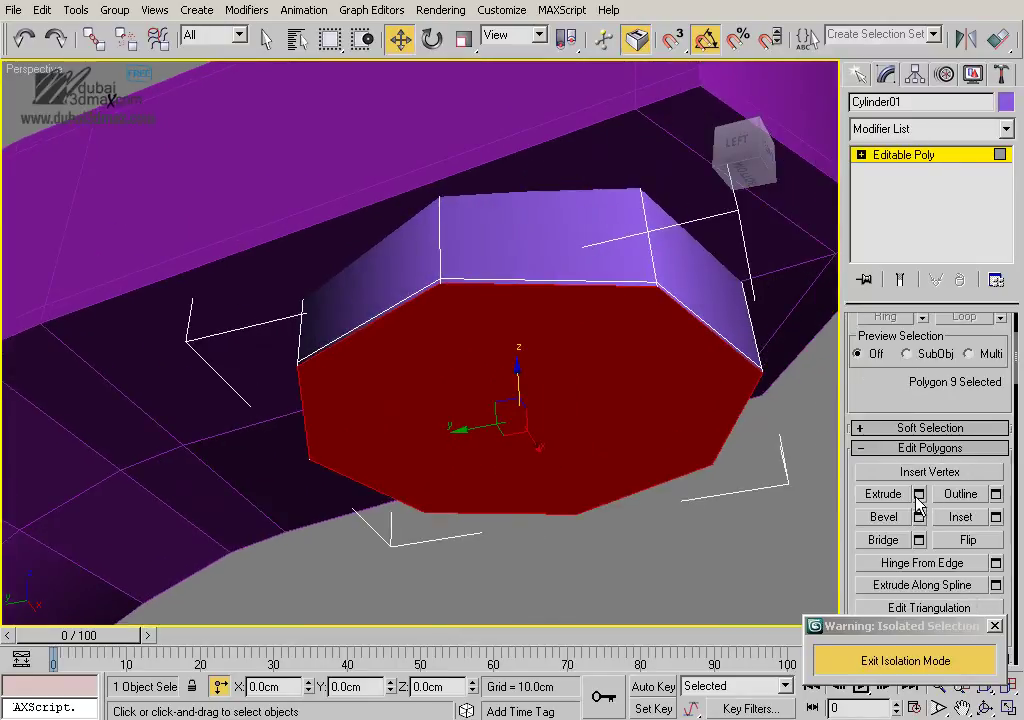
pyautogui.click(919, 517)
pyautogui.rightClick(895, 400)
pyautogui.rightClick(895, 442)
pyautogui.moveTo(895, 440); pyautogui.dragTo(892, 447)
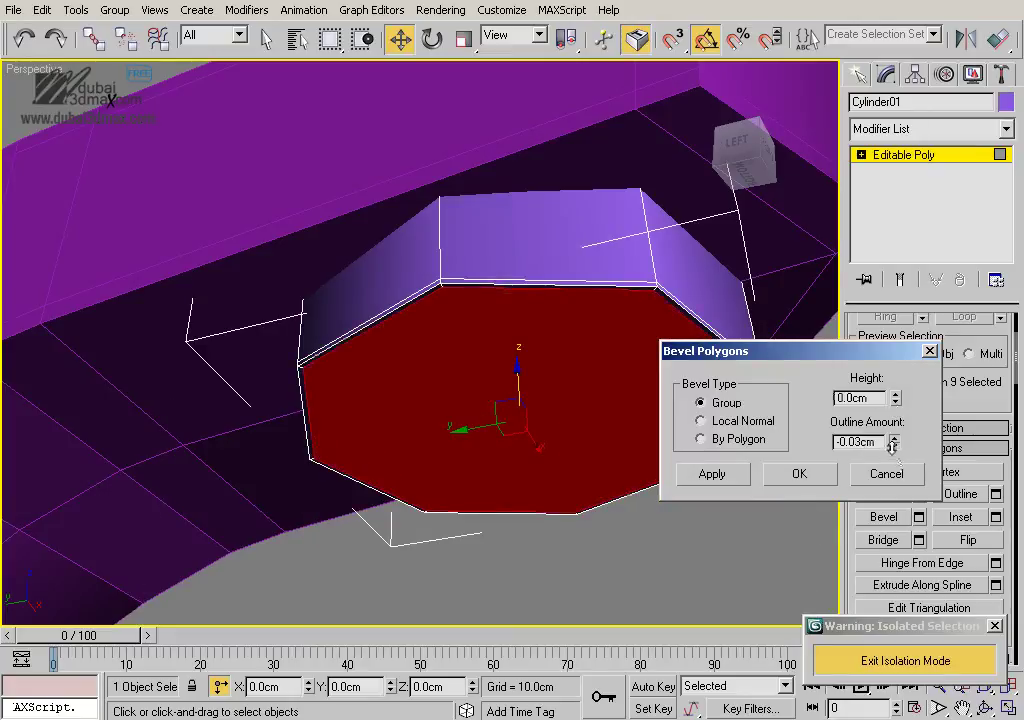
pyautogui.click(725, 473)
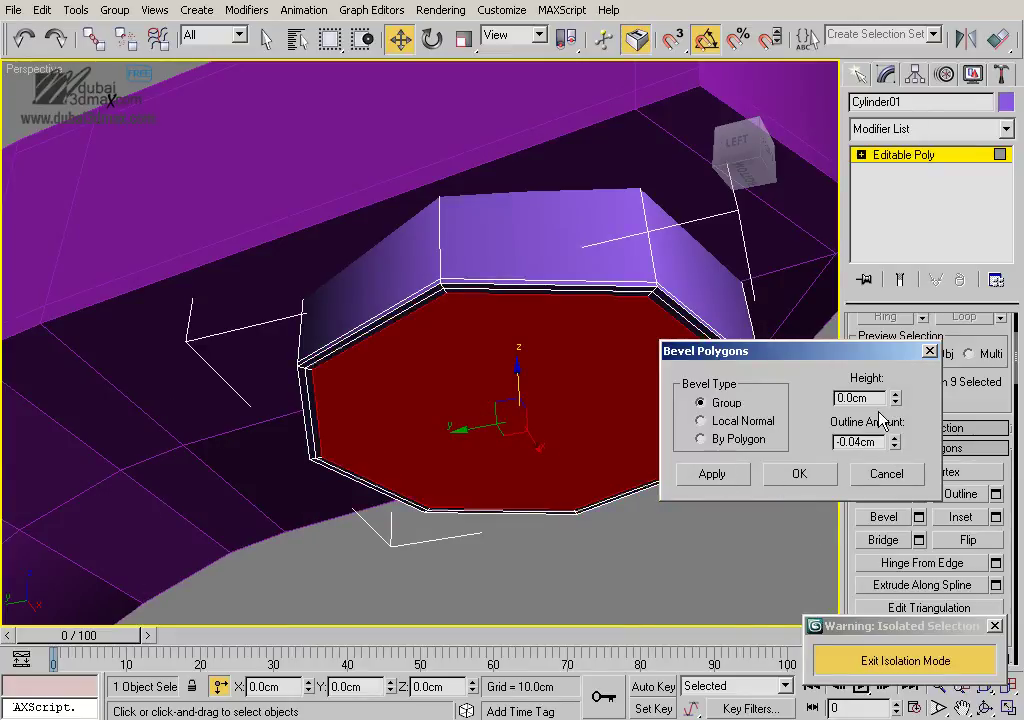
# Refine the bevel height and outline to about -0.59cm, confirm, and exit polygon mode
pyautogui.moveTo(897, 407); pyautogui.dragTo(902, 418)
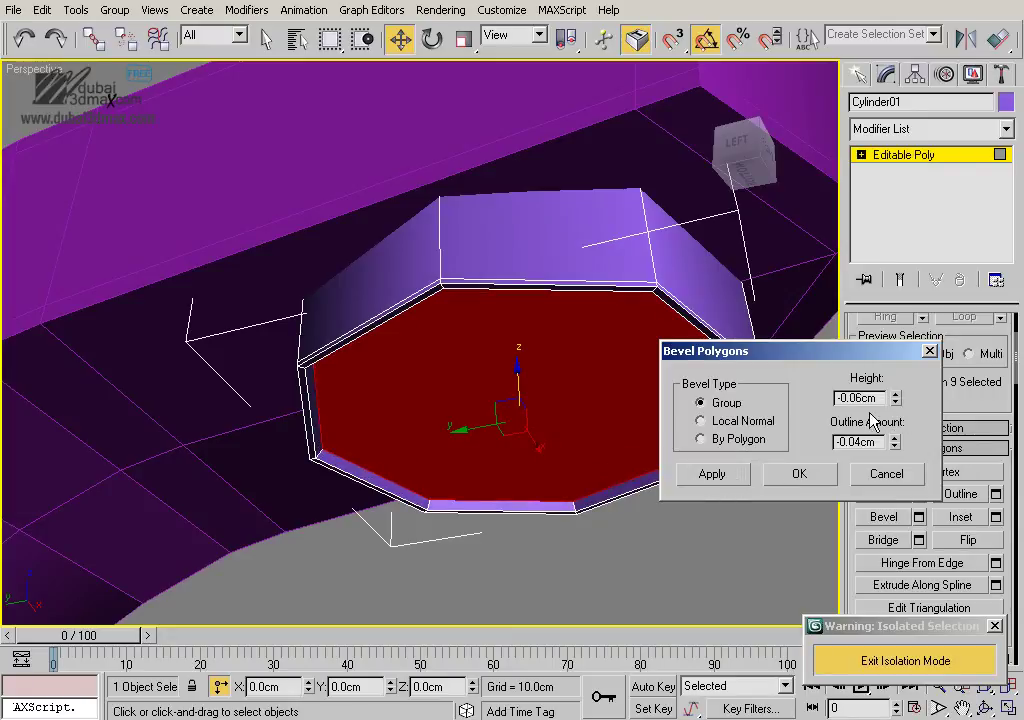
pyautogui.moveTo(900, 401); pyautogui.dragTo(898, 396)
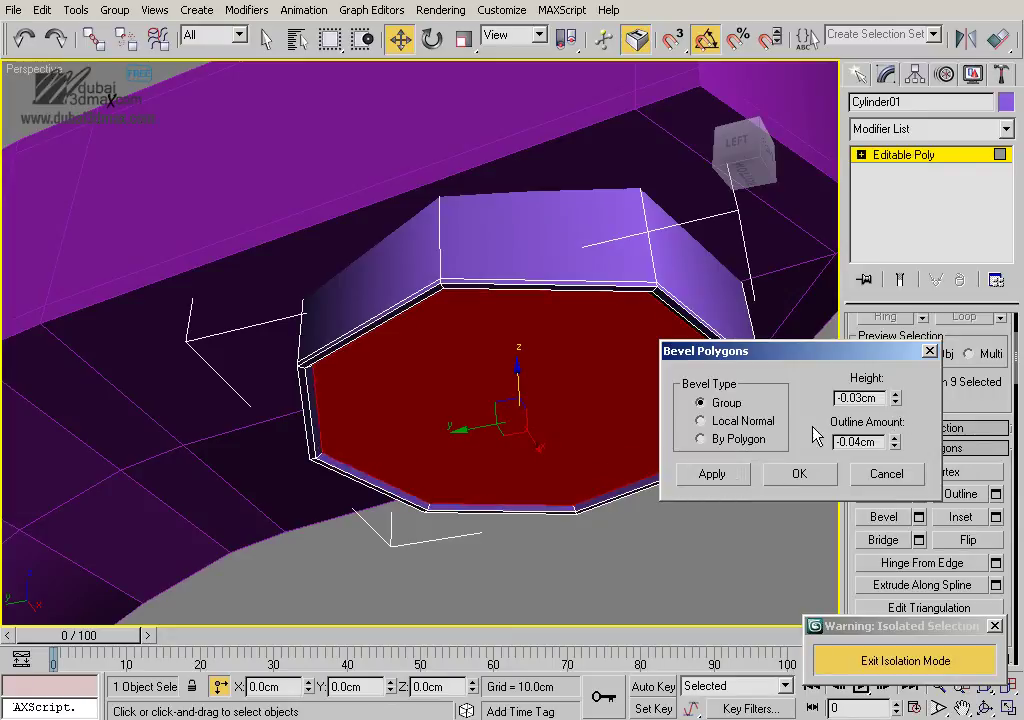
pyautogui.click(726, 475)
pyautogui.moveTo(897, 400); pyautogui.dragTo(897, 395)
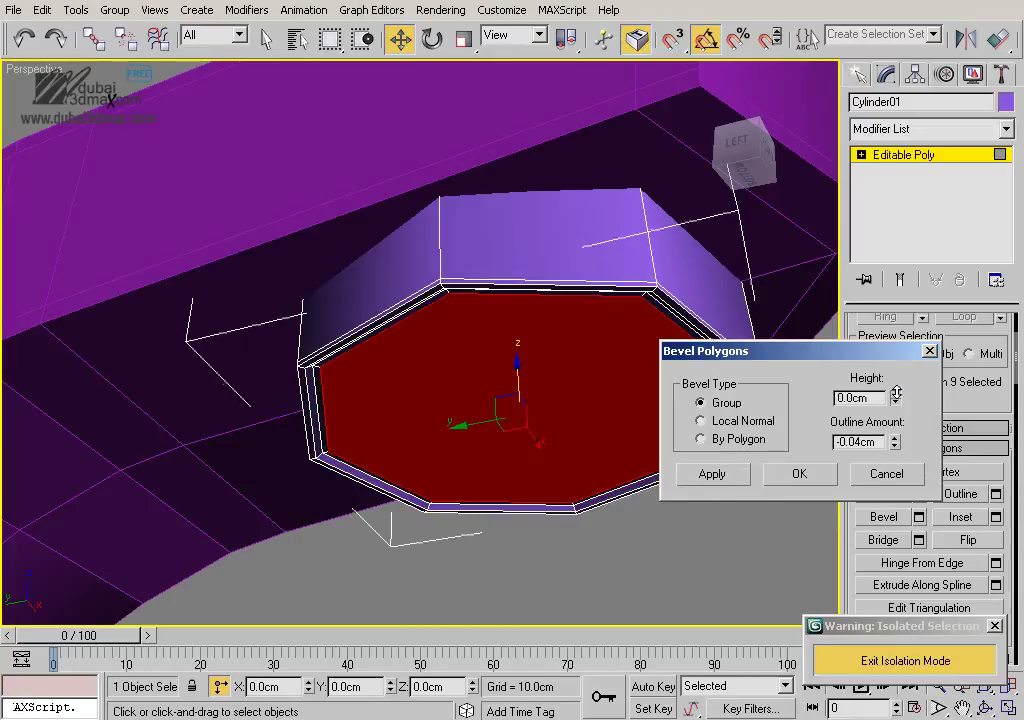
pyautogui.click(896, 396)
pyautogui.moveTo(895, 442); pyautogui.dragTo(896, 425)
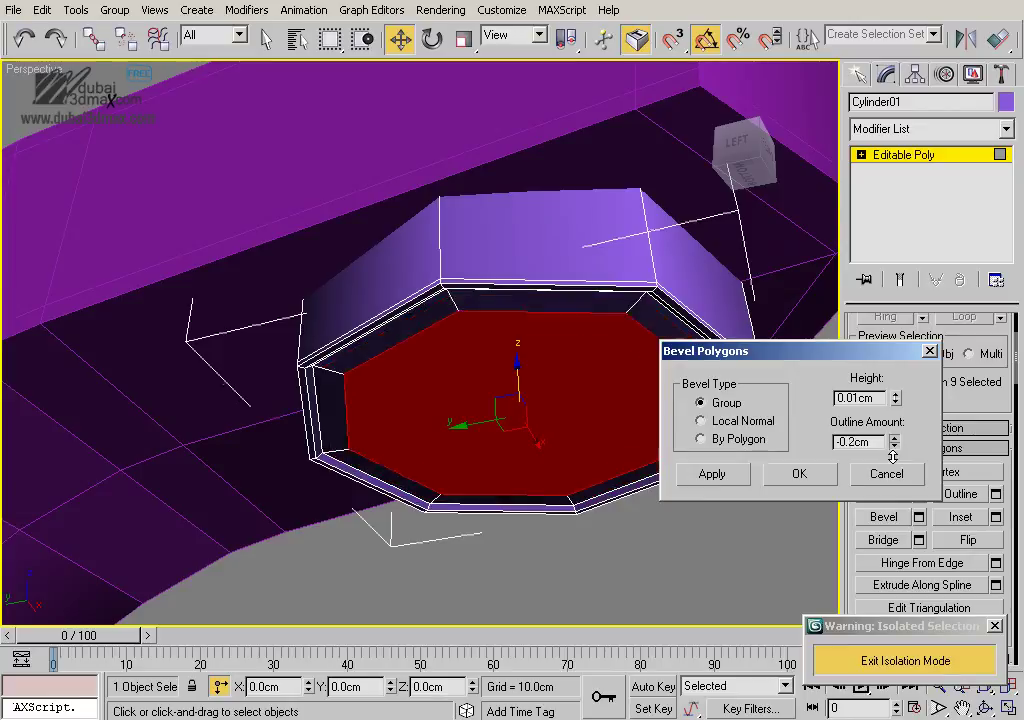
pyautogui.click(896, 402)
pyautogui.click(897, 396)
pyautogui.click(799, 473)
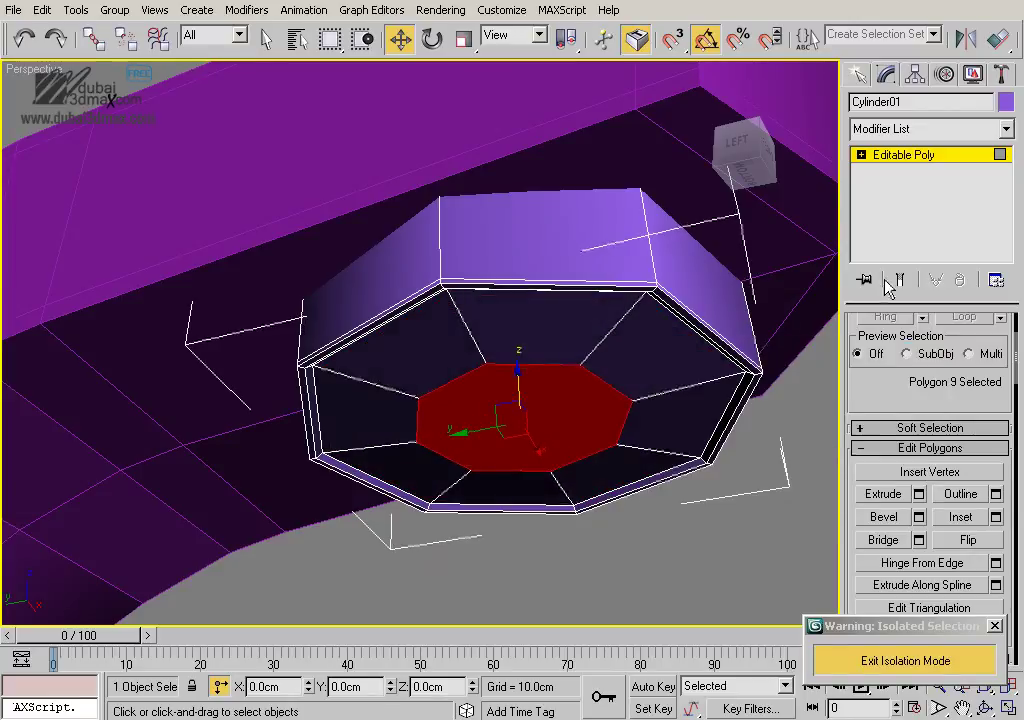
pyautogui.click(907, 158)
# Add a MeshSmooth modifier to Cylinder01 with 2 iterations
pyautogui.click(900, 129)
pyautogui.press('m')
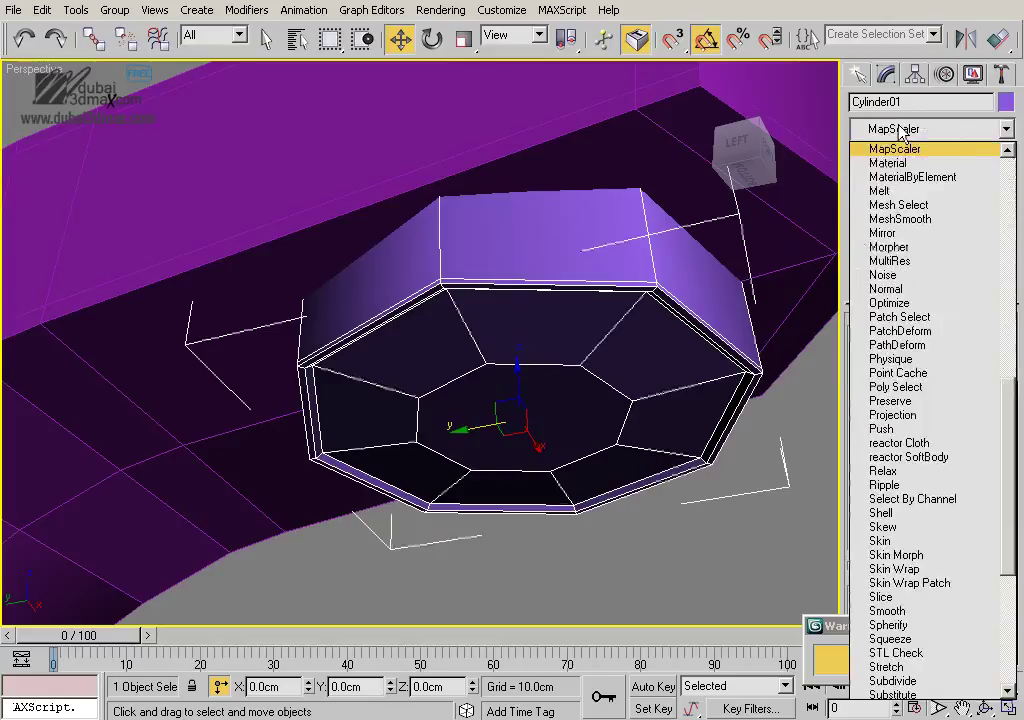
pyautogui.click(905, 192)
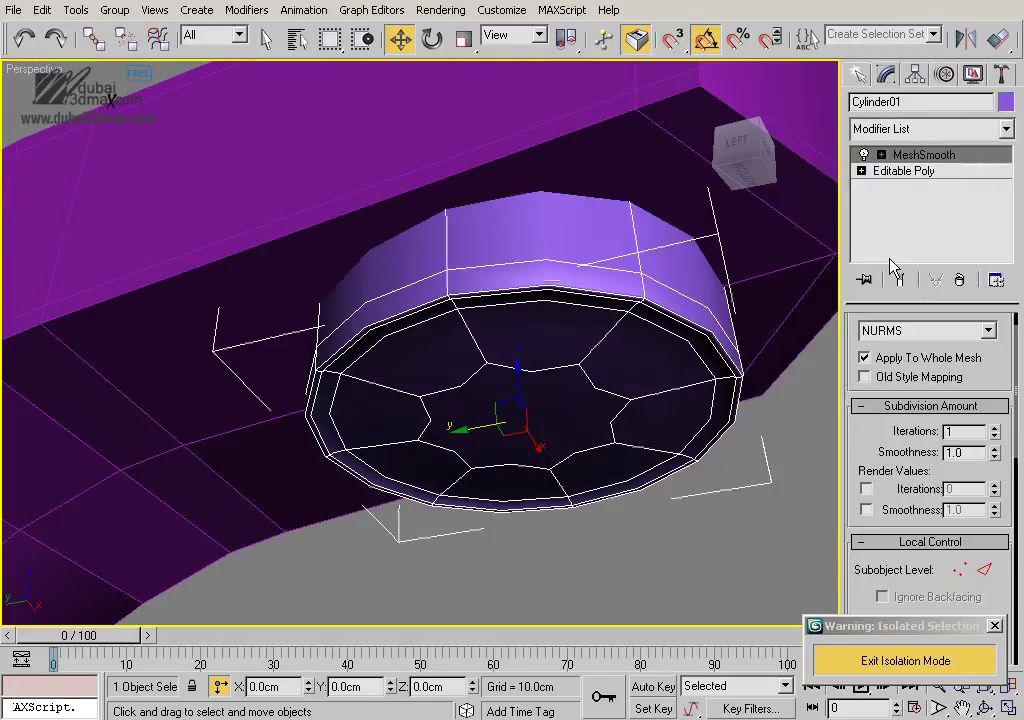
pyautogui.click(995, 429)
# Reselect the spout-tip cylinder and raise it snug against the spout's underside
pyautogui.click(722, 528)
pyautogui.moveTo(722, 528)
pyautogui.keyDown('alt'); pyautogui.mouseDown(button='middle')
pyautogui.moveTo(690, 570)
pyautogui.moveTo(526, 338)
pyautogui.mouseUp(button='middle'); pyautogui.keyUp('alt')
pyautogui.click(526, 328)
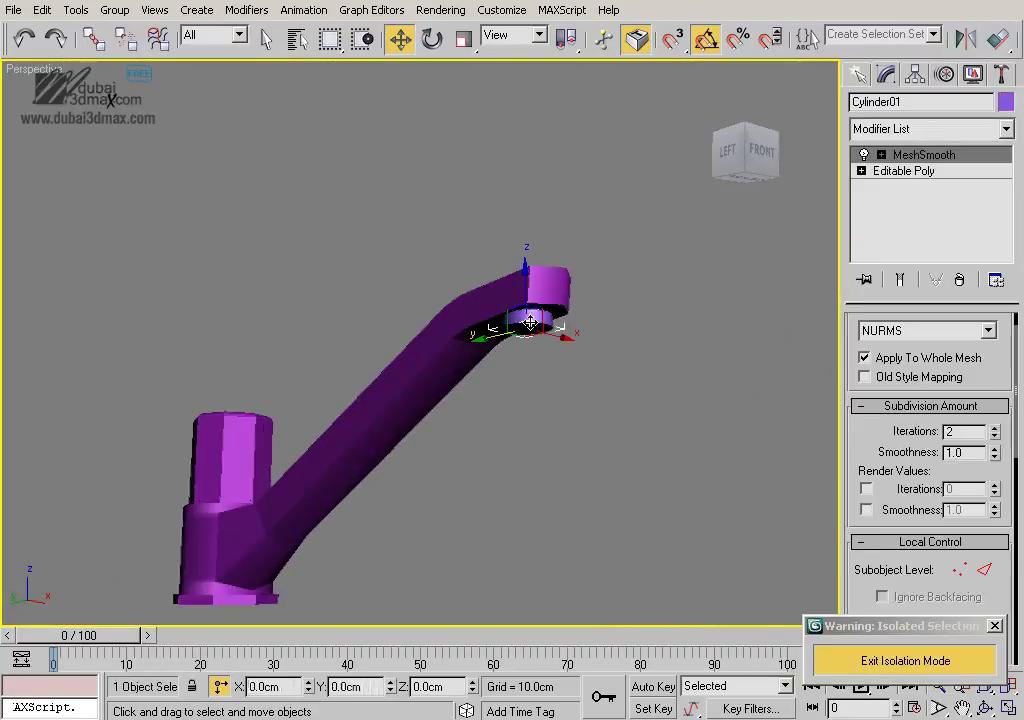
pyautogui.click(860, 171)
pyautogui.click(702, 329)
pyautogui.keyDown('alt'); pyautogui.moveTo(702, 329); pyautogui.dragTo(565, 430, button='middle'); pyautogui.keyUp('alt')
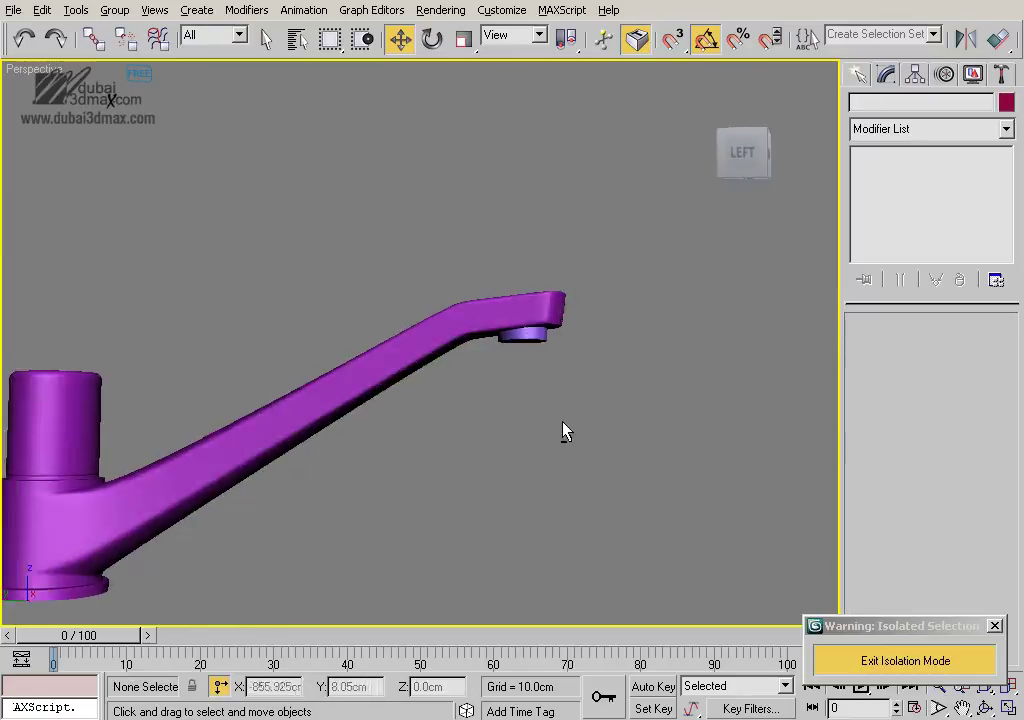
pyautogui.scroll(5, 537, 350)
pyautogui.click(530, 337)
pyautogui.scroll(-2, 530, 337)
pyautogui.moveTo(530, 337); pyautogui.dragTo(552, 433, button='middle')
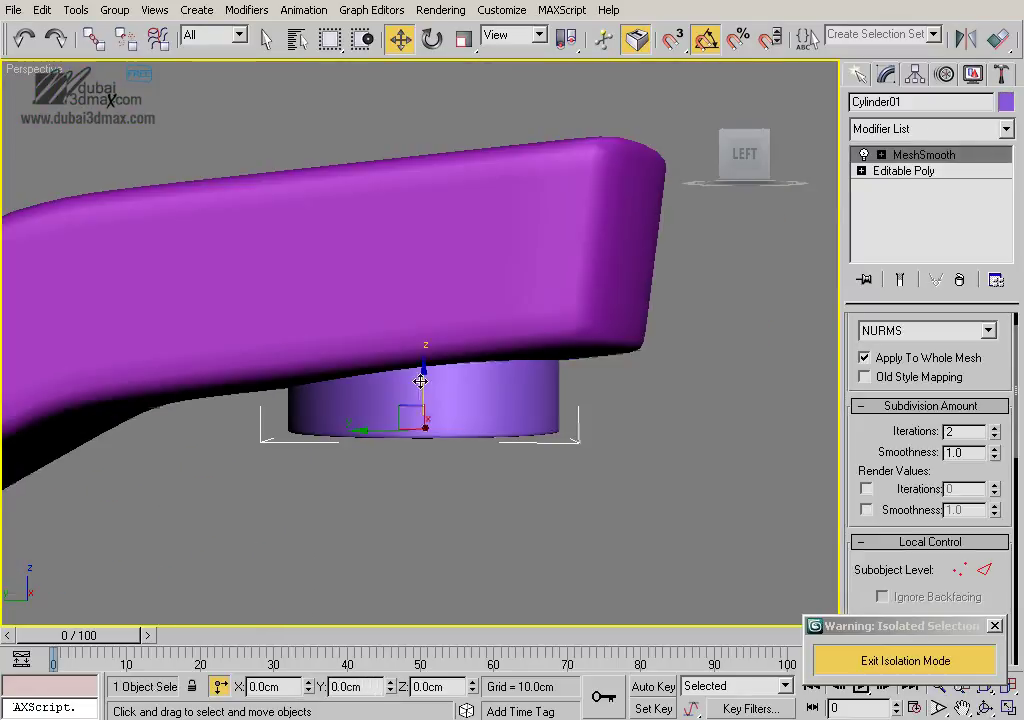
pyautogui.moveTo(420, 381); pyautogui.dragTo(424, 355)
# Orbit out to inspect the whole smoothed faucet
pyautogui.click(667, 440)
pyautogui.scroll(-5, 660, 445)
pyautogui.moveTo(649, 450)
pyautogui.keyDown('alt'); pyautogui.mouseDown(button='middle')
pyautogui.moveTo(519, 489)
pyautogui.moveTo(446, 434)
pyautogui.moveTo(576, 393)
pyautogui.moveTo(489, 448)
pyautogui.moveTo(537, 439)
pyautogui.moveTo(452, 432)
pyautogui.mouseUp(button='middle'); pyautogui.keyUp('alt')
pyautogui.scroll(3, 450, 431)
pyautogui.scroll(-1, 530, 414)
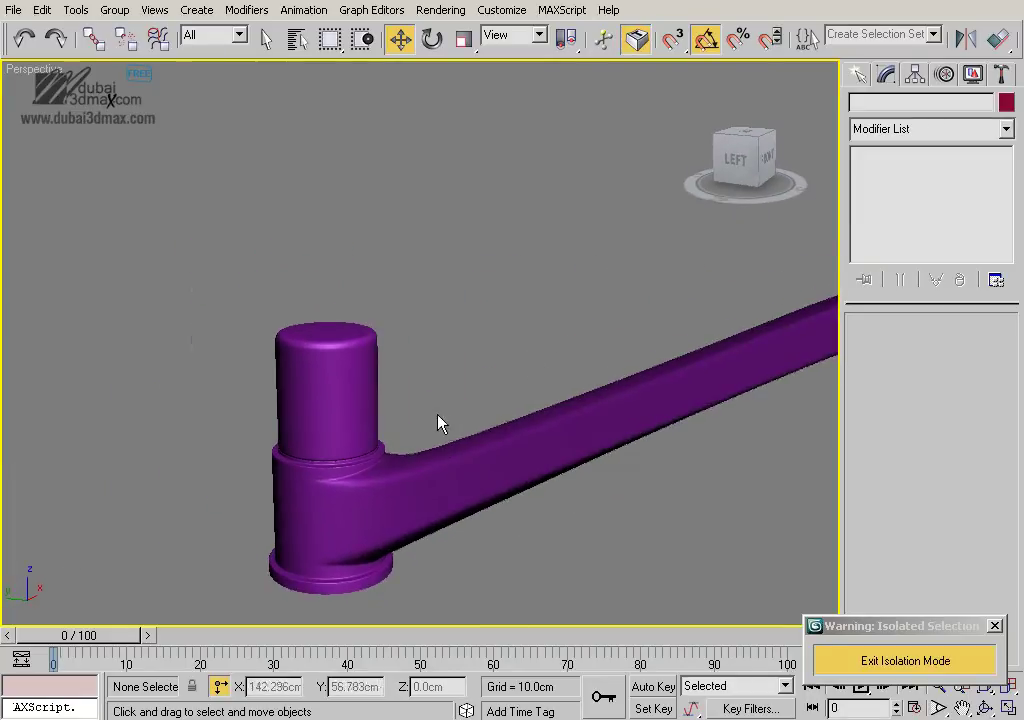
# Shift-move the eight column-top polygons upward to clone them as Object01
pyautogui.click(321, 354)
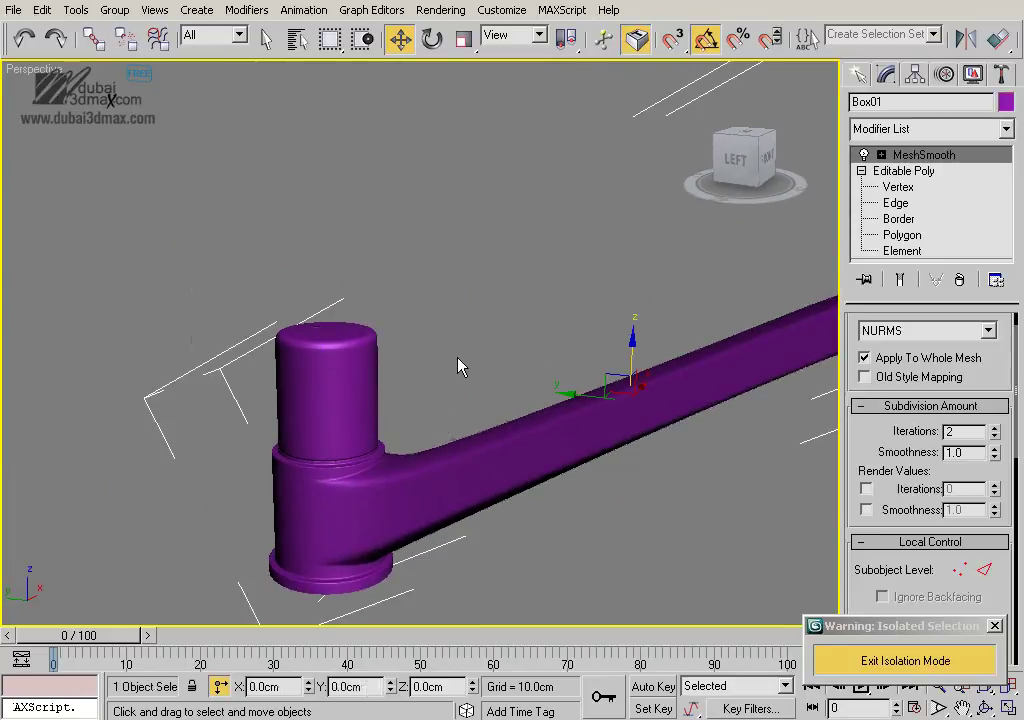
pyautogui.click(895, 240)
pyautogui.moveTo(505, 359)
pyautogui.keyDown('alt'); pyautogui.mouseDown(button='middle')
pyautogui.moveTo(533, 345)
pyautogui.moveTo(521, 370)
pyautogui.moveTo(298, 372)
pyautogui.mouseUp(button='middle'); pyautogui.keyUp('alt')
pyautogui.moveTo(562, 386); pyautogui.dragTo(512, 397)
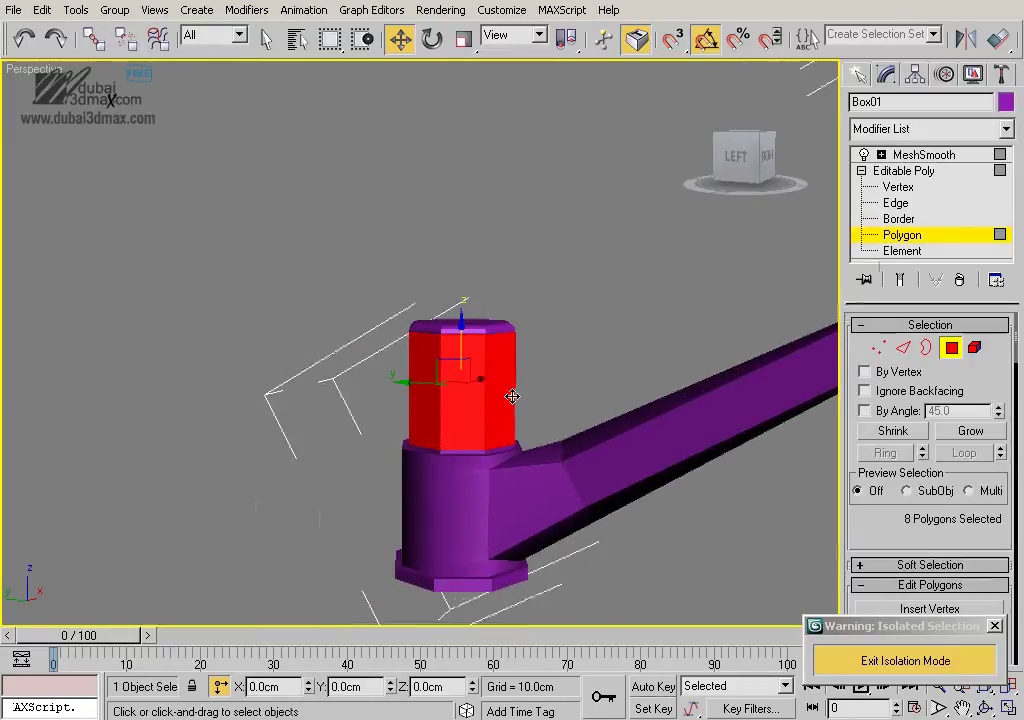
pyautogui.keyDown('shift'); pyautogui.moveTo(463, 330); pyautogui.dragTo(463, 263); pyautogui.keyUp('shift')
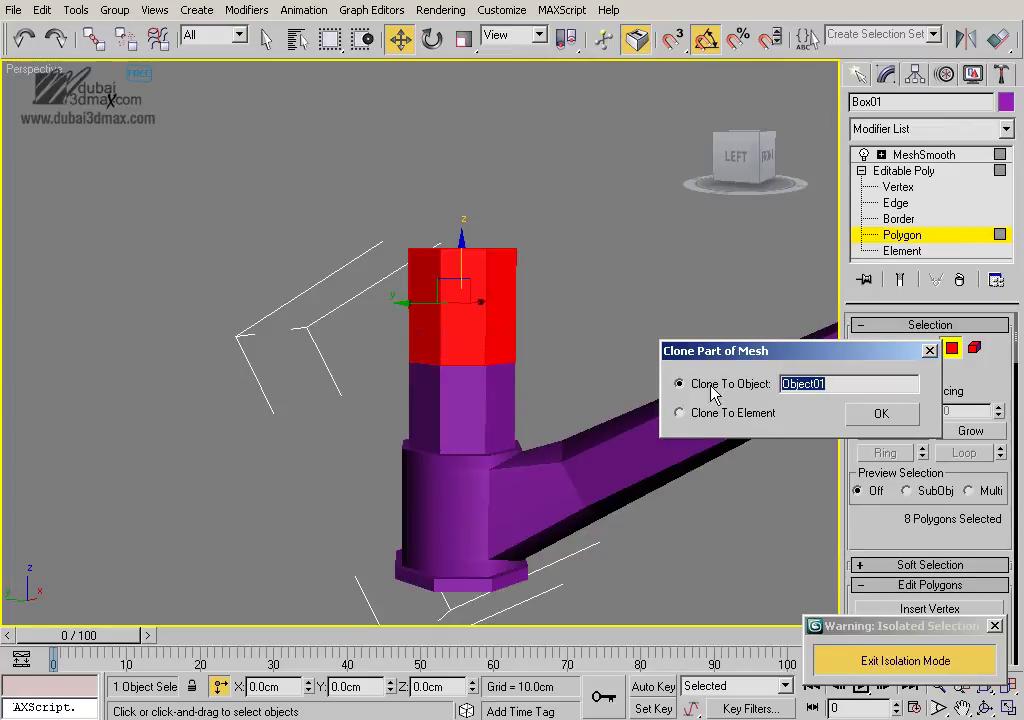
pyautogui.click(848, 408)
pyautogui.scroll(2, 500, 410)
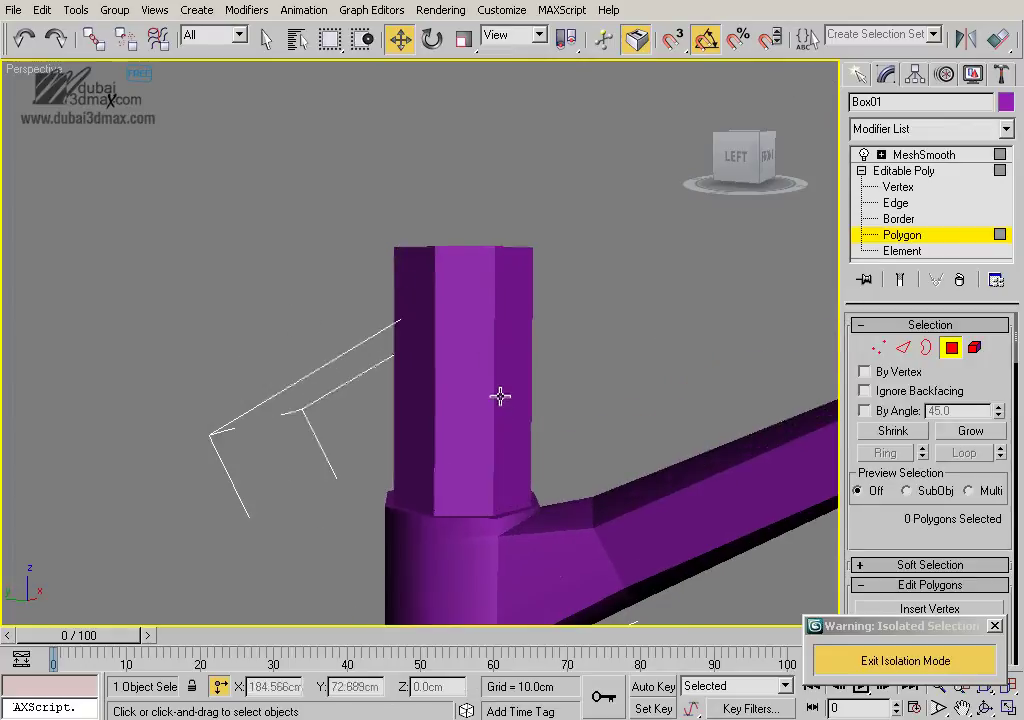
pyautogui.scroll(-2, 420, 345)
# Select Object01, toggle Affect Pivot Only, and frame it in the Left view
pyautogui.click(895, 245)
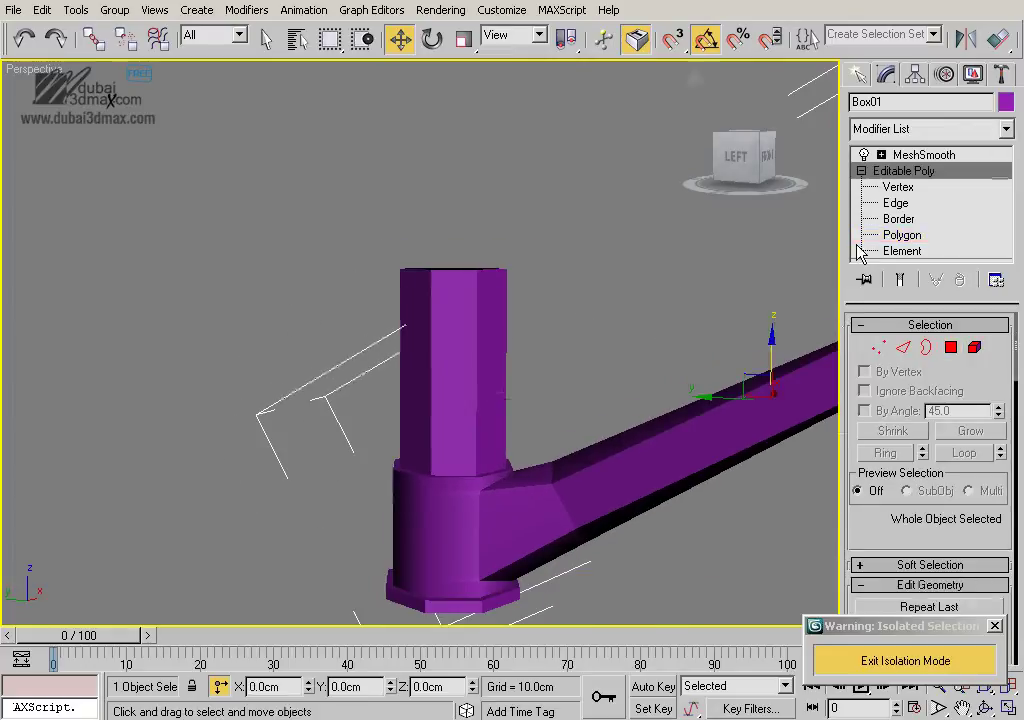
pyautogui.moveTo(571, 240); pyautogui.dragTo(514, 280)
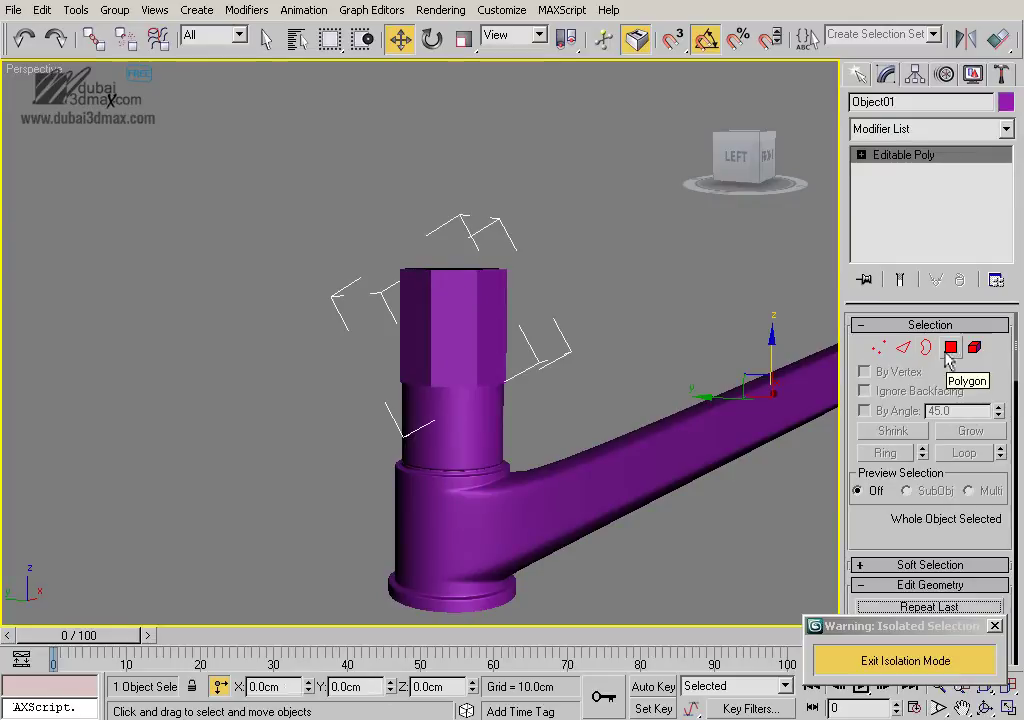
pyautogui.click(914, 74)
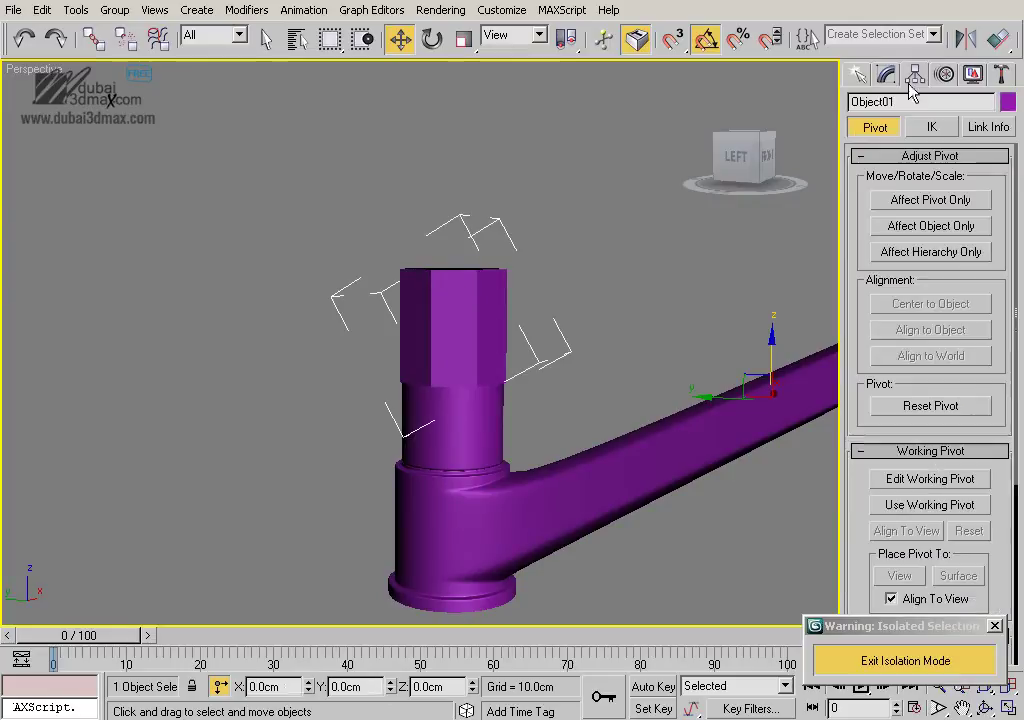
pyautogui.click(893, 200)
pyautogui.click(885, 304)
pyautogui.click(893, 200)
pyautogui.scroll(2, 605, 308)
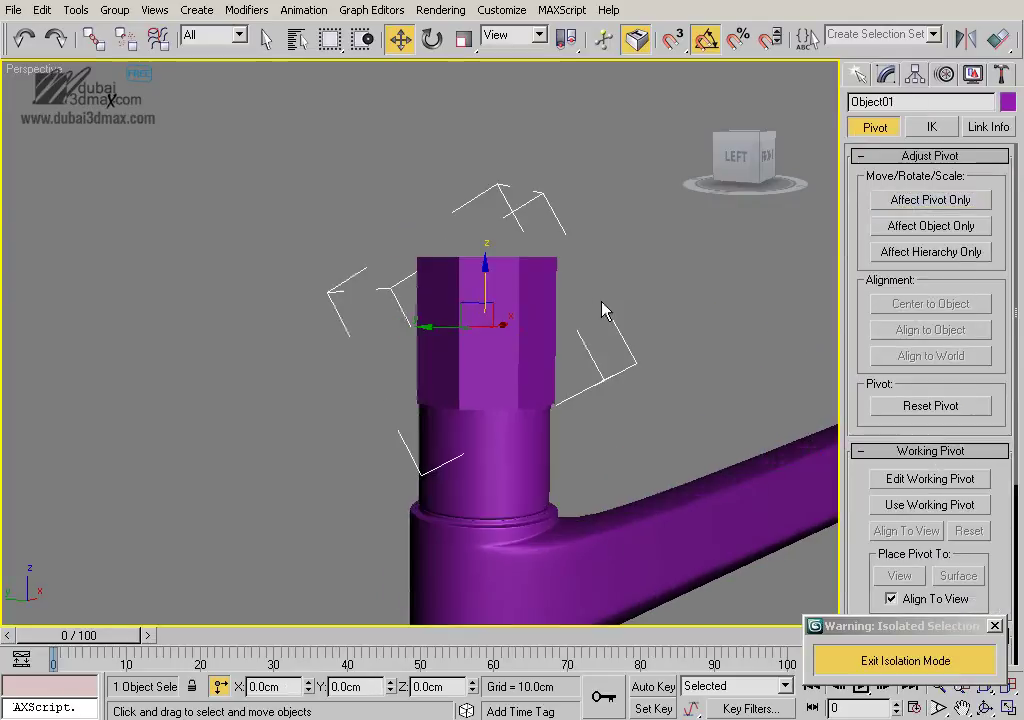
pyautogui.moveTo(605, 308); pyautogui.dragTo(583, 313, button='middle')
pyautogui.press('l')
pyautogui.press('z')
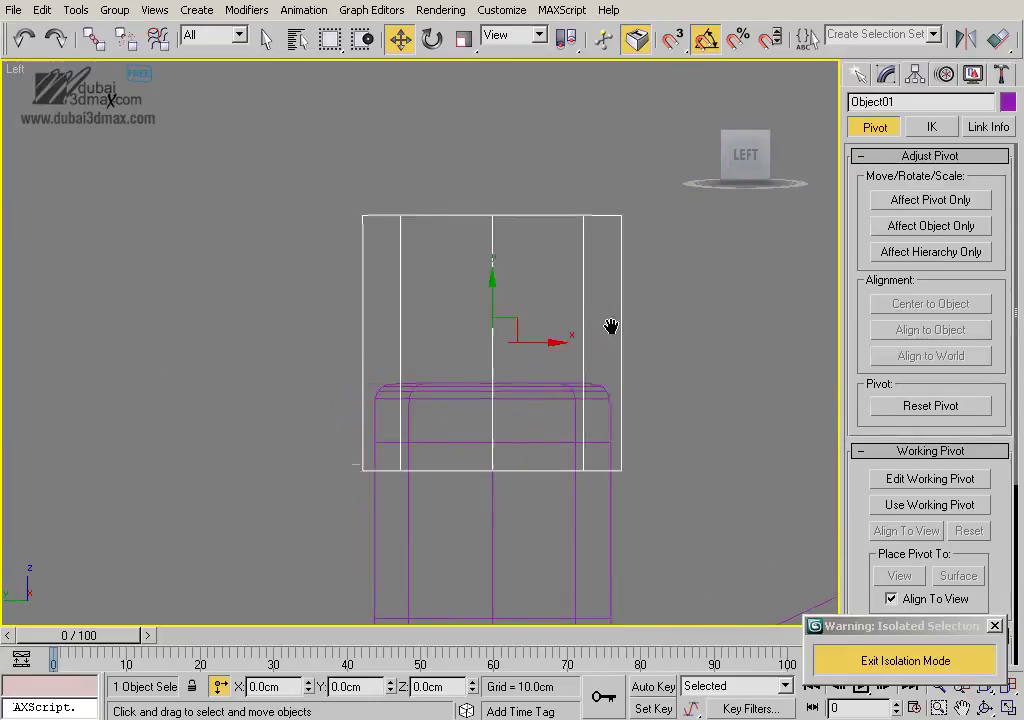
pyautogui.scroll(-1, 610, 327)
# Move Object01 upward above the column after abandoning trial scale and rotate
pyautogui.rightClick(553, 313)
pyautogui.click(581, 364)
pyautogui.moveTo(478, 278)
pyautogui.mouseDown()
pyautogui.moveTo(470, 326)
pyautogui.moveTo(540, 296)
pyautogui.mouseUp()
pyautogui.rightClick(540, 296)
pyautogui.click(585, 334)
pyautogui.scroll(2, 555, 327)
pyautogui.scroll(-2, 487, 327)
pyautogui.rightClick(505, 300)
pyautogui.click(535, 325)
pyautogui.scroll(2, 490, 333)
pyautogui.moveTo(496, 309)
pyautogui.mouseDown(button='middle')
pyautogui.moveTo(496, 293)
pyautogui.moveTo(374, 290)
pyautogui.mouseUp(button='middle')
# Draw a flat new box, Box02, near the column top in the Left view
pyautogui.click(886, 74)
pyautogui.click(858, 74)
pyautogui.click(891, 202)
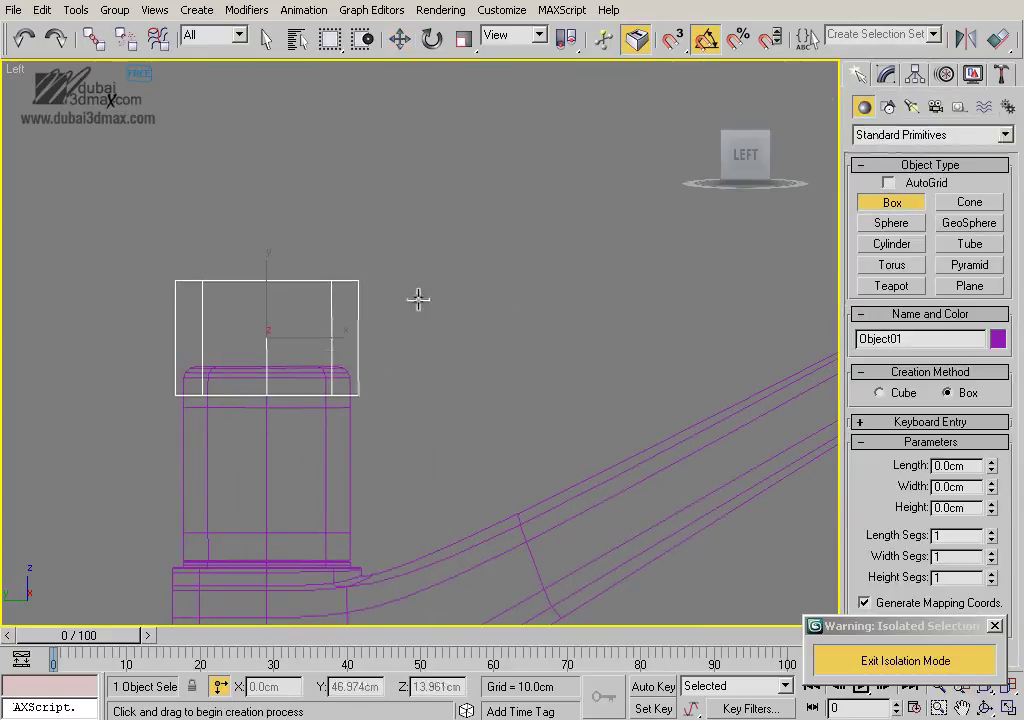
pyautogui.moveTo(426, 297); pyautogui.dragTo(648, 280)
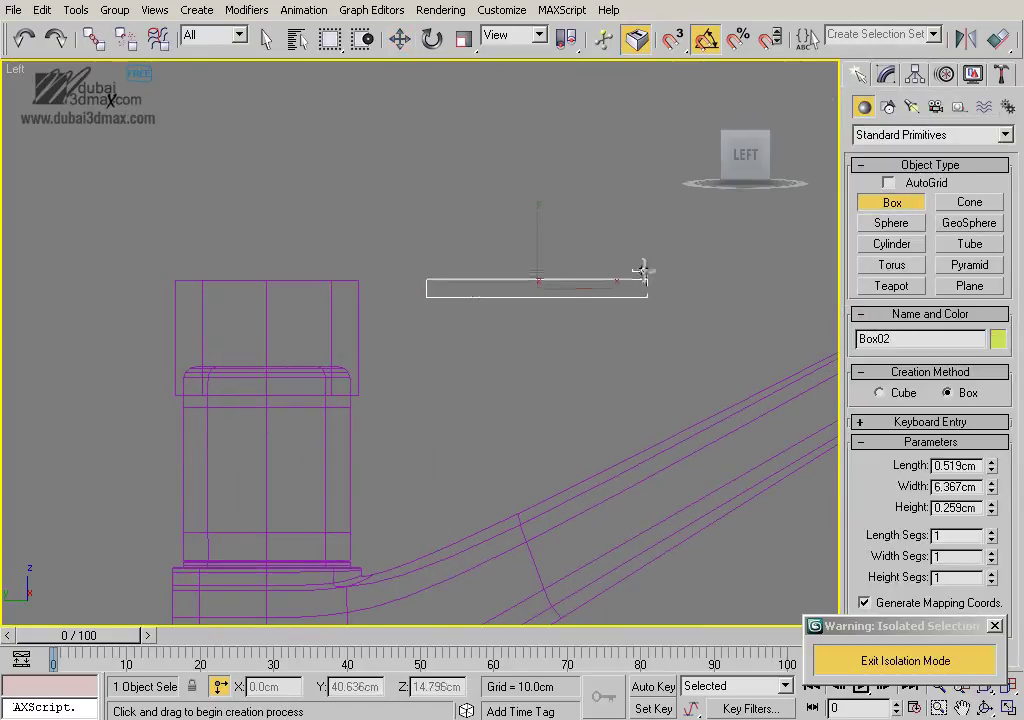
pyautogui.click(643, 270)
# Set Box02 to Length 0.5cm, Width 5.0cm and Height 3.0cm
pyautogui.click(887, 78)
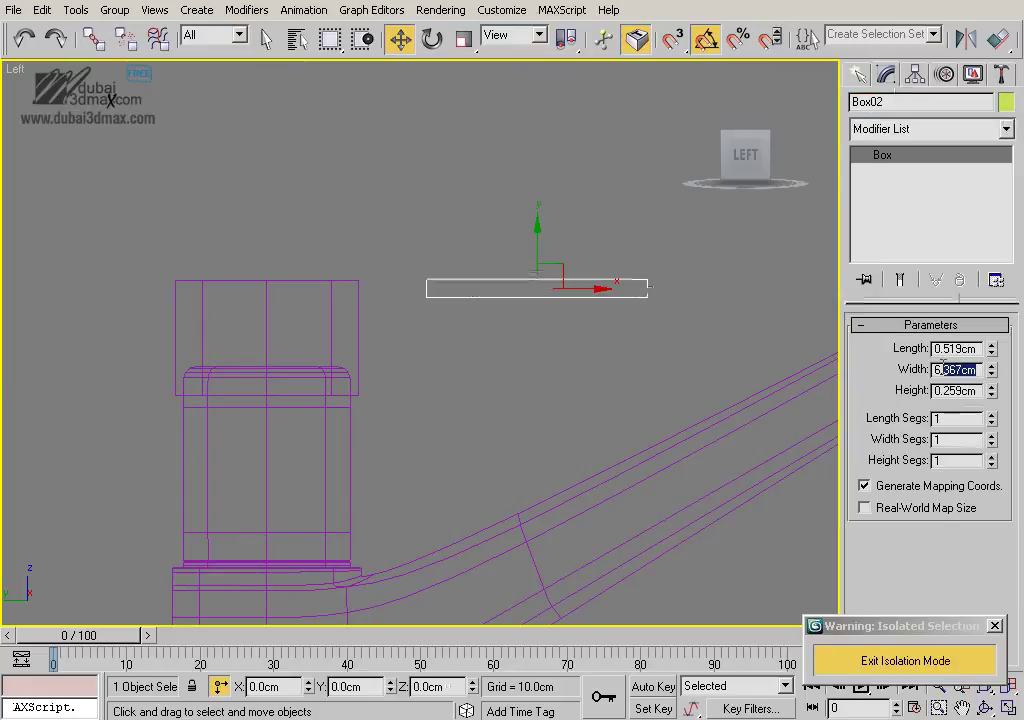
pyautogui.write('5')
pyautogui.press('Tab')
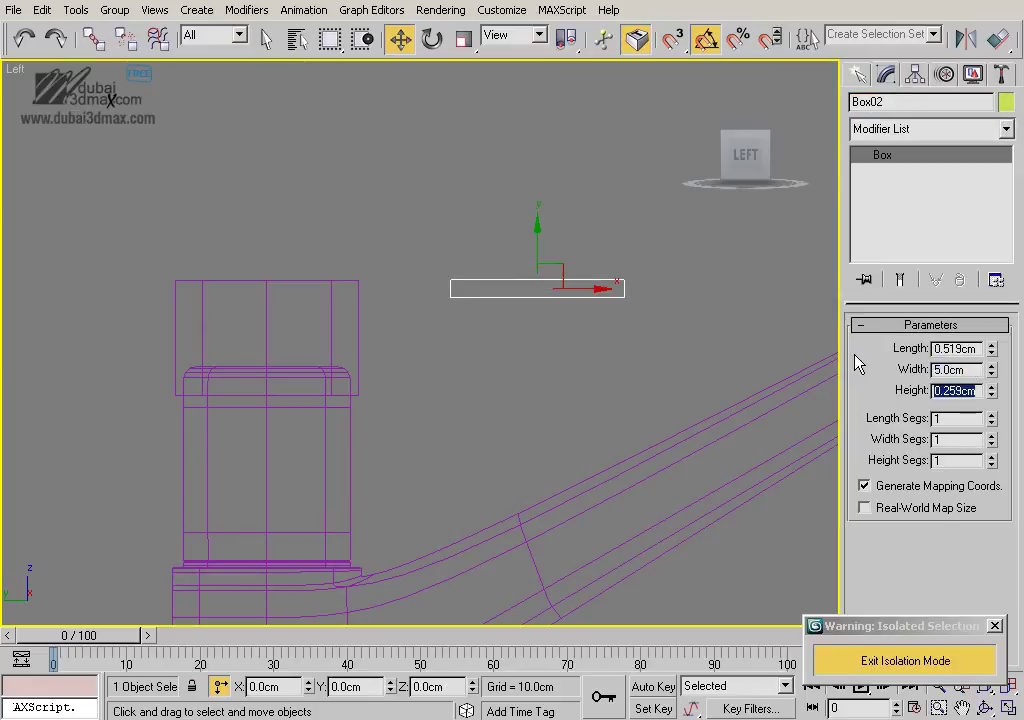
pyautogui.write('3')
pyautogui.press('Tab')
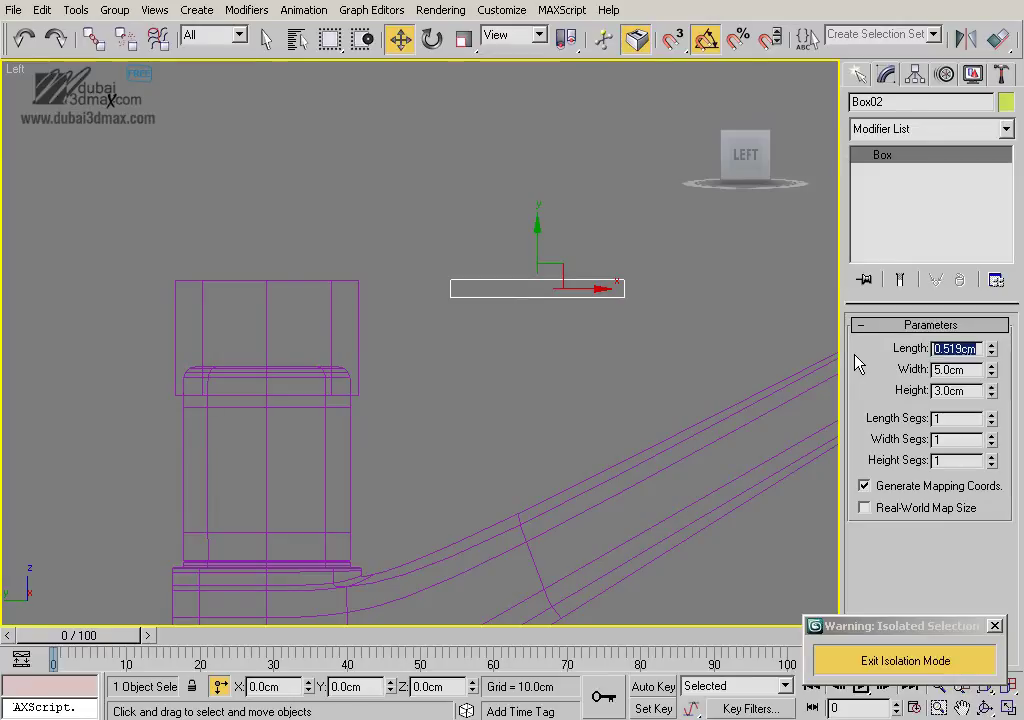
pyautogui.write('10.5')
pyautogui.press('Return')
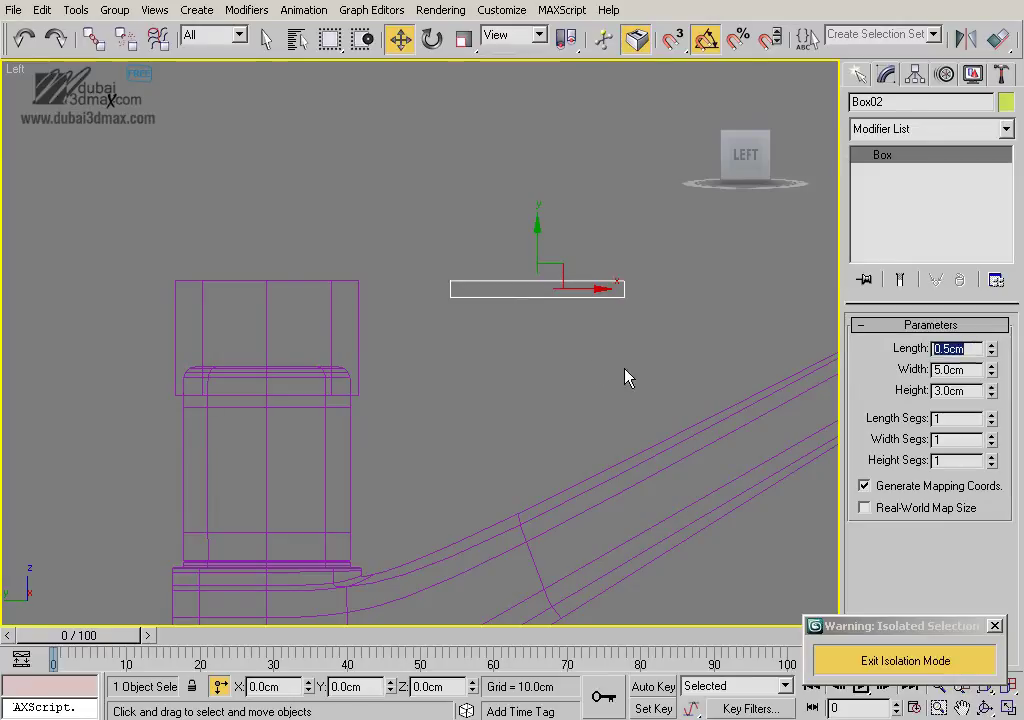
pyautogui.moveTo(587, 366); pyautogui.dragTo(490, 310, button='middle')
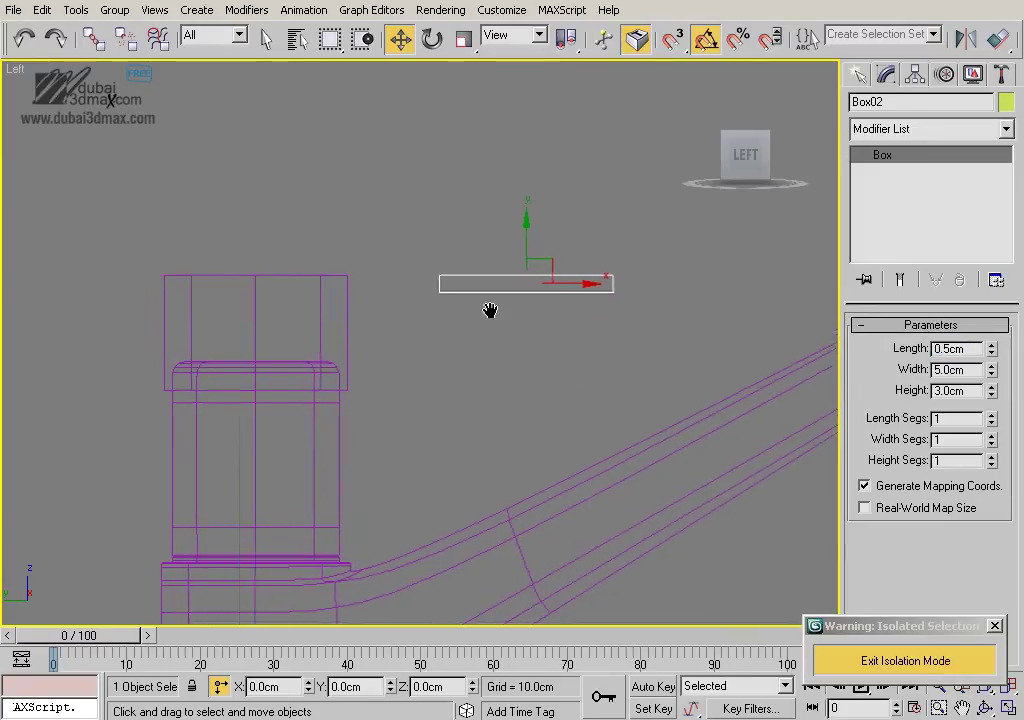
pyautogui.scroll(2, 490, 310)
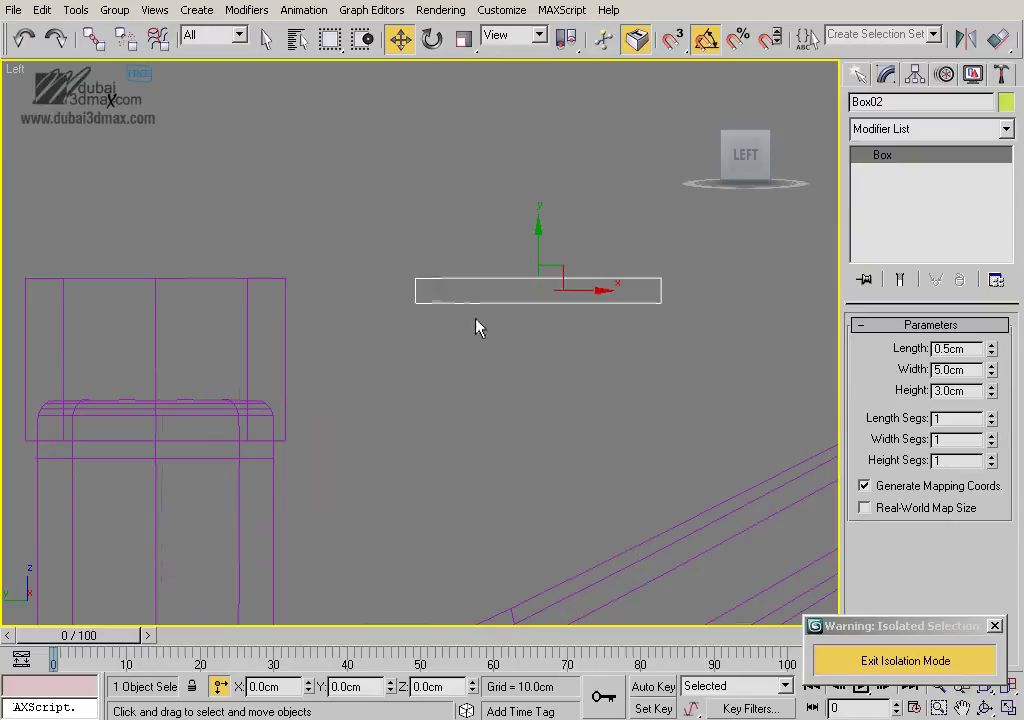
pyautogui.press('p')
pyautogui.keyDown('alt'); pyautogui.moveTo(507, 322); pyautogui.dragTo(506, 340, button='middle'); pyautogui.keyUp('alt')
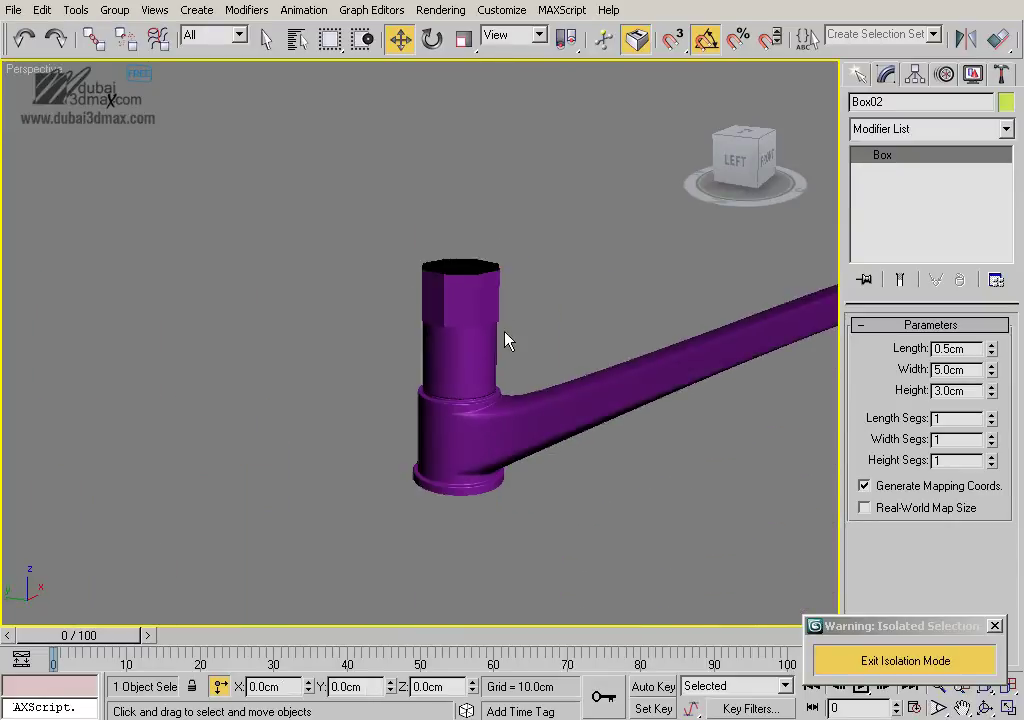
# Align Box02 to the pipe on X center and frame it in the Top view
pyautogui.hotkey('alt', 'a')
pyautogui.click(497, 272)
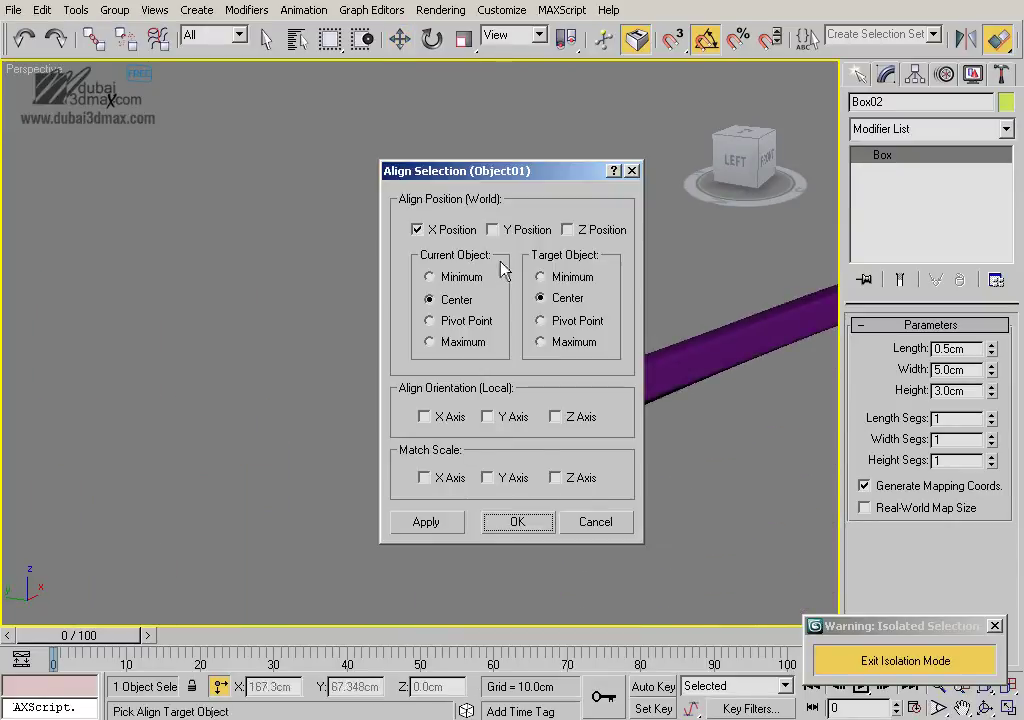
pyautogui.click(517, 521)
pyautogui.scroll(2, 505, 505)
pyautogui.scroll(2, 551, 487)
pyautogui.scroll(3, 556, 456)
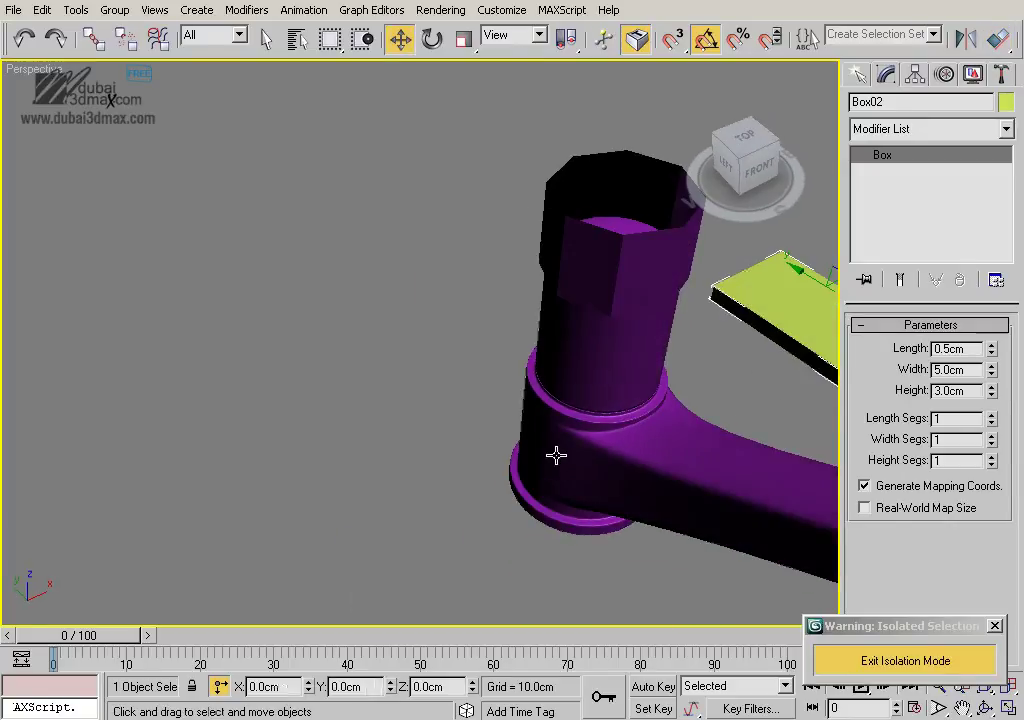
pyautogui.press('t')
pyautogui.scroll(-2, 553, 455)
pyautogui.scroll(-4, 526, 427)
pyautogui.scroll(2, 523, 430)
pyautogui.moveTo(512, 455); pyautogui.dragTo(505, 362, button='middle')
# Convert Box02 to Editable Poly and scale its four bottom vertices inward to taper it
pyautogui.rightClick(505, 362)
pyautogui.moveTo(560, 546)
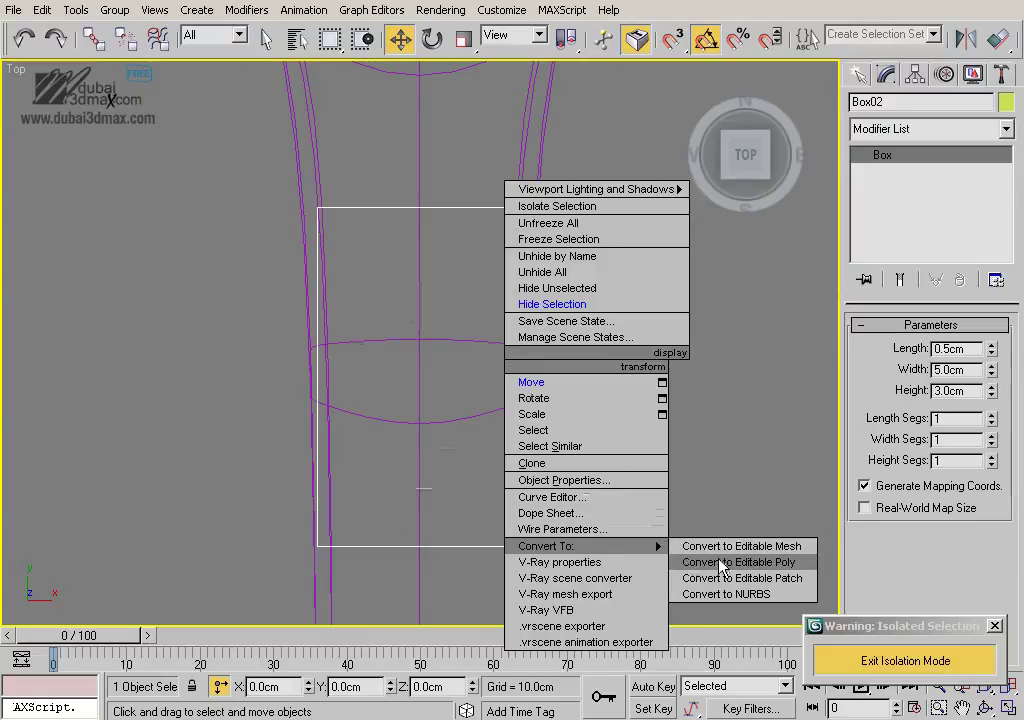
pyautogui.click(720, 563)
pyautogui.click(877, 347)
pyautogui.moveTo(299, 487); pyautogui.dragTo(565, 578)
pyautogui.rightClick(583, 521)
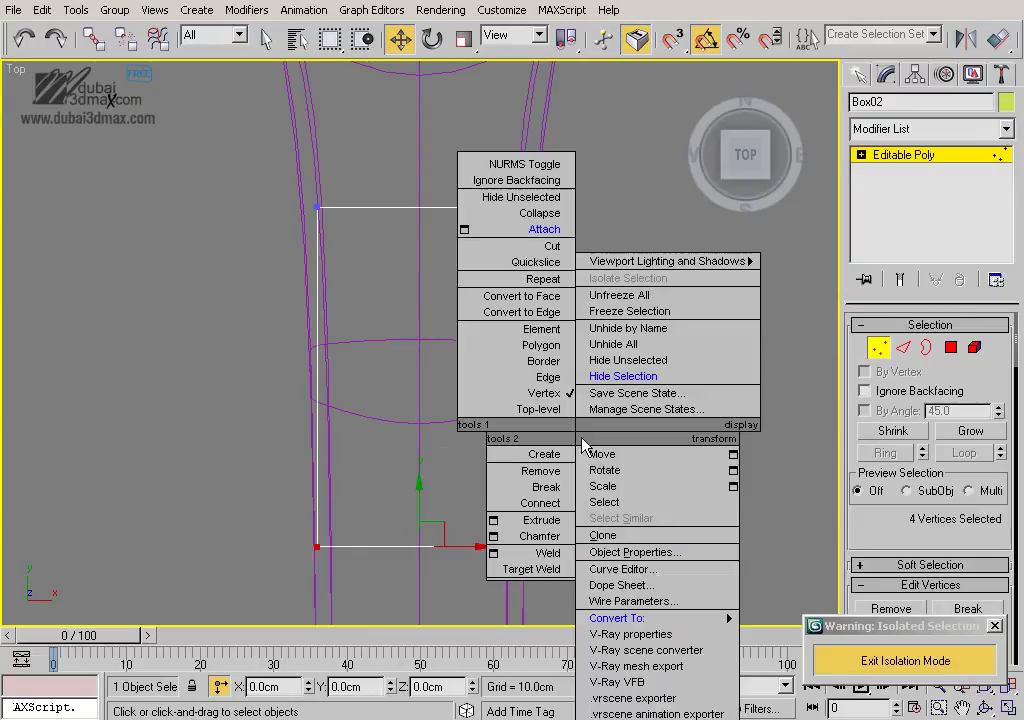
pyautogui.click(605, 482)
pyautogui.moveTo(491, 545); pyautogui.dragTo(480, 546)
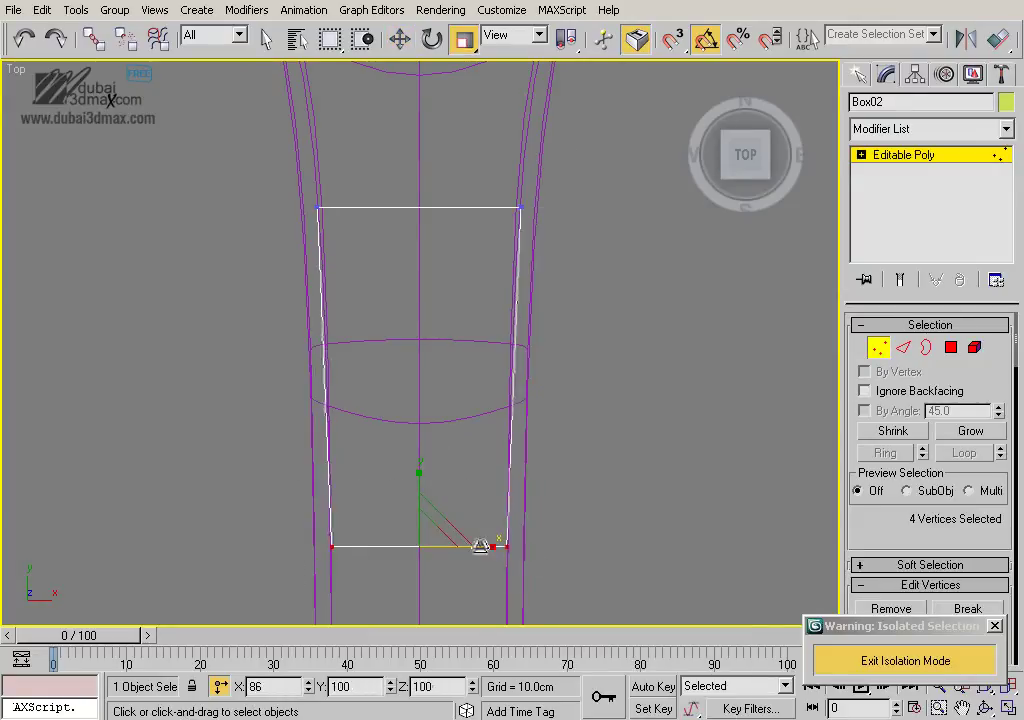
pyautogui.click(895, 160)
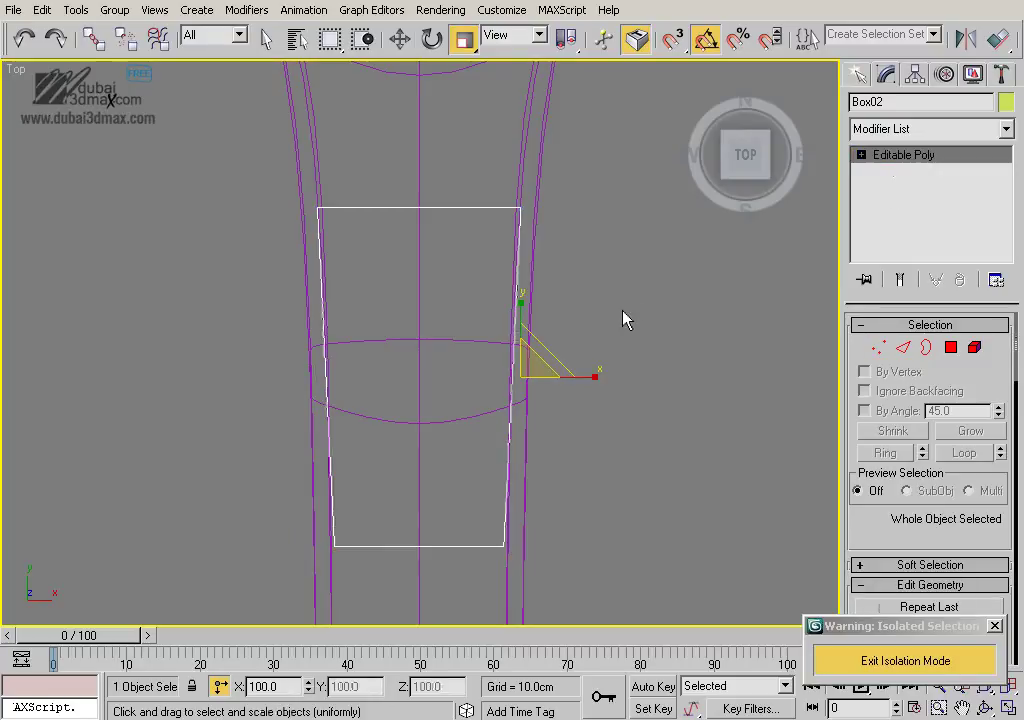
# Reselect Box02 in Perspective with edged faces shown and zoom in on it
pyautogui.press('p')
pyautogui.keyDown('alt'); pyautogui.moveTo(626, 319); pyautogui.dragTo(594, 366, button='middle'); pyautogui.keyUp('alt')
pyautogui.click(513, 370)
pyautogui.moveTo(513, 370)
pyautogui.keyDown('alt'); pyautogui.mouseDown(button='middle')
pyautogui.moveTo(555, 427)
pyautogui.moveTo(594, 398)
pyautogui.moveTo(516, 329)
pyautogui.mouseUp(button='middle'); pyautogui.keyUp('alt')
pyautogui.click(516, 329)
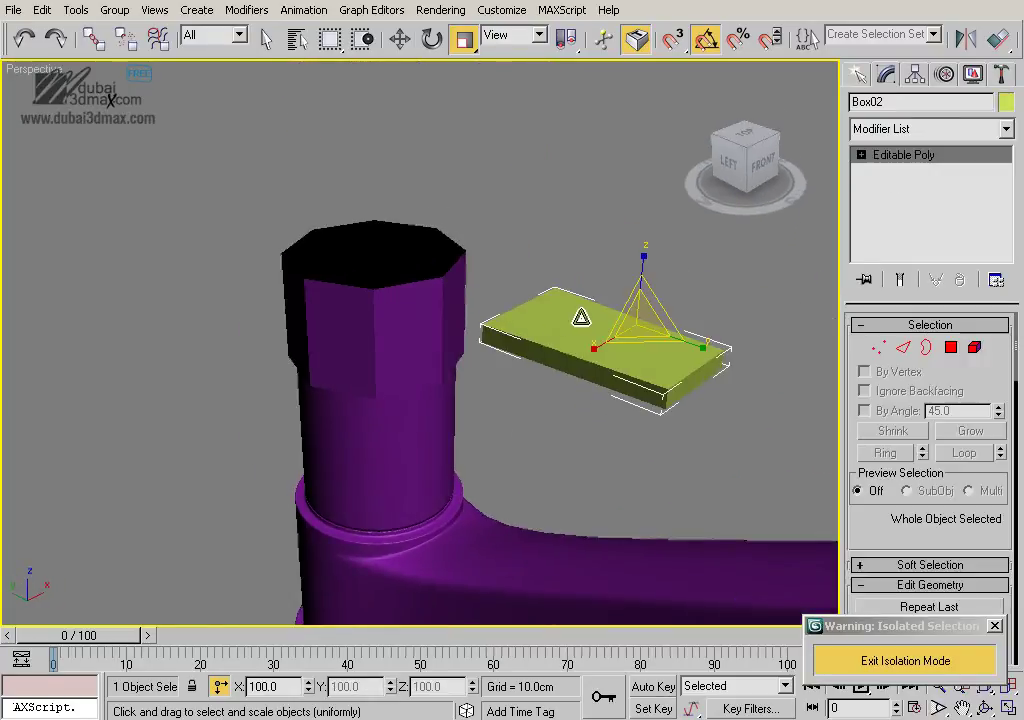
pyautogui.press('F4')
pyautogui.moveTo(516, 388)
pyautogui.keyDown('alt'); pyautogui.mouseDown(button='middle')
pyautogui.moveTo(434, 286)
pyautogui.moveTo(469, 343)
pyautogui.moveTo(481, 344)
pyautogui.mouseUp(button='middle'); pyautogui.keyUp('alt')
pyautogui.press('z')
pyautogui.scroll(-5, 509, 374)
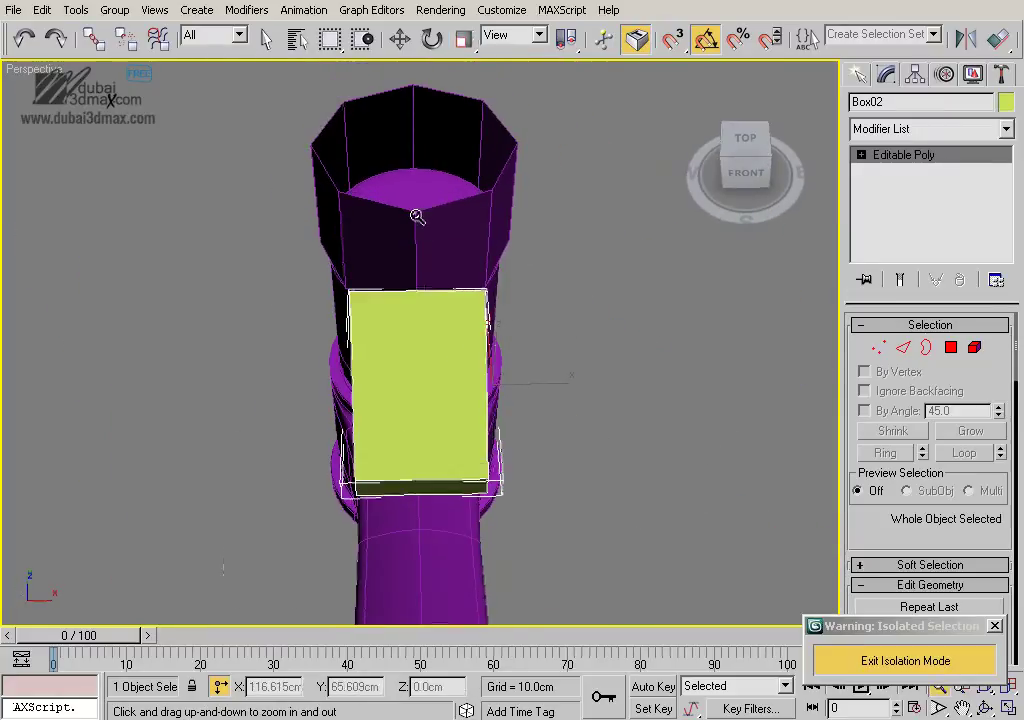
# Ring-select Box02's long edges and connect them with one middle edge loop
pyautogui.press('r')
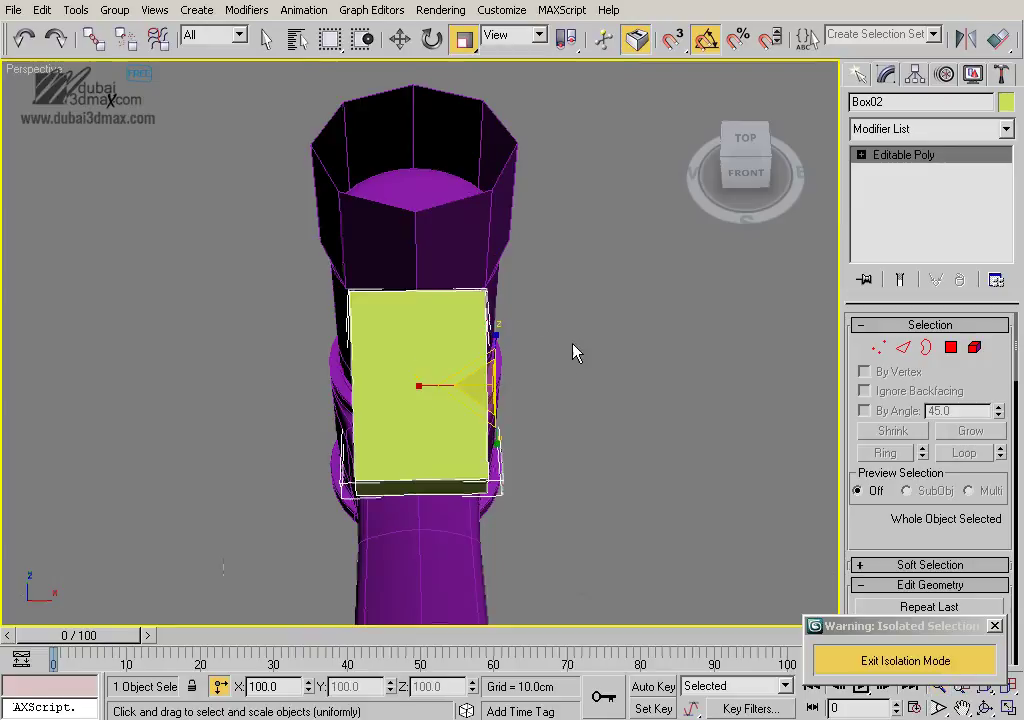
pyautogui.click(903, 349)
pyautogui.click(420, 292)
pyautogui.scroll(-2, 875, 469)
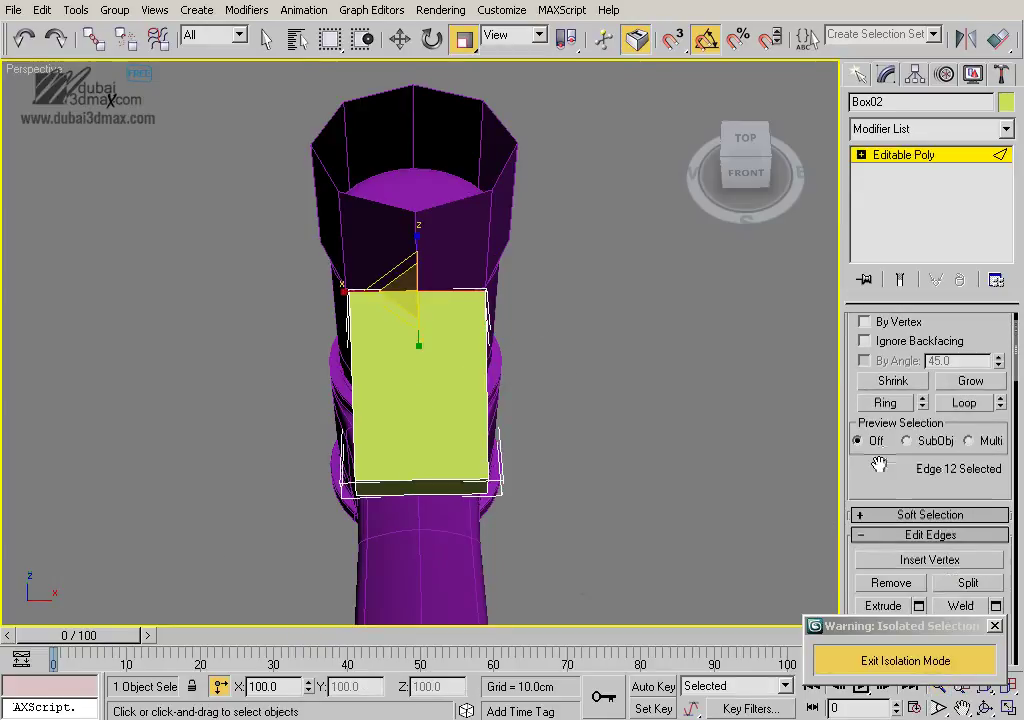
pyautogui.click(888, 404)
pyautogui.scroll(-3, 900, 412)
pyautogui.click(996, 505)
pyautogui.click(777, 482)
pyautogui.moveTo(702, 496)
pyautogui.keyDown('alt'); pyautogui.mouseDown(button='middle')
pyautogui.moveTo(583, 450)
pyautogui.moveTo(427, 441)
pyautogui.moveTo(437, 427)
pyautogui.mouseUp(button='middle'); pyautogui.keyUp('alt')
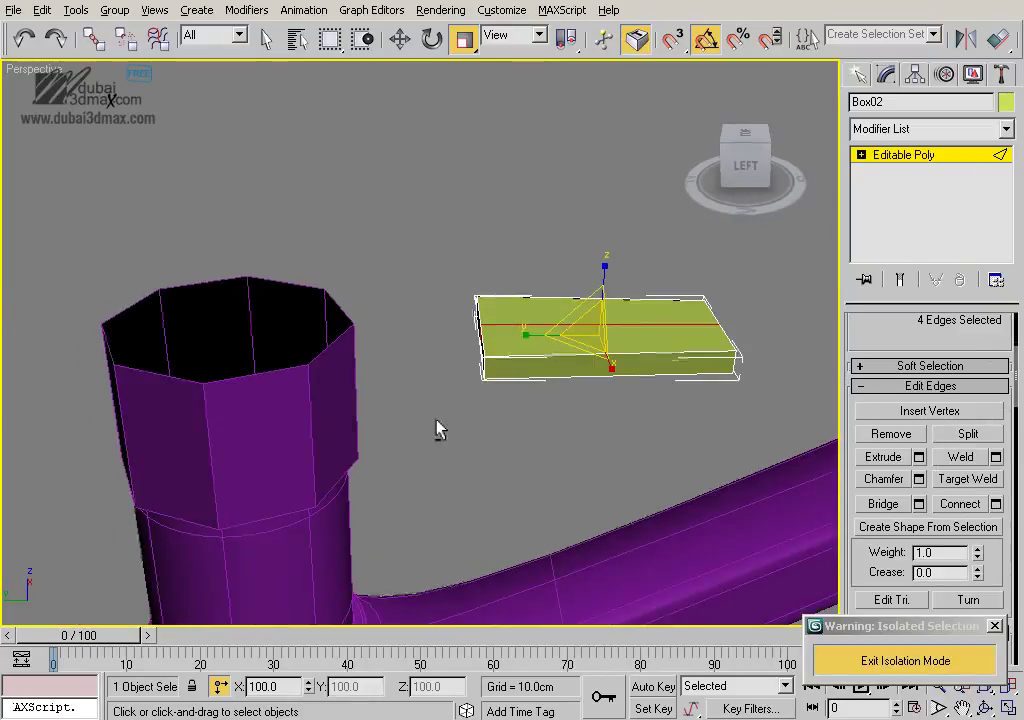
pyautogui.click(903, 154)
# Select Object01's open top border and cap it with a face
pyautogui.click(316, 338)
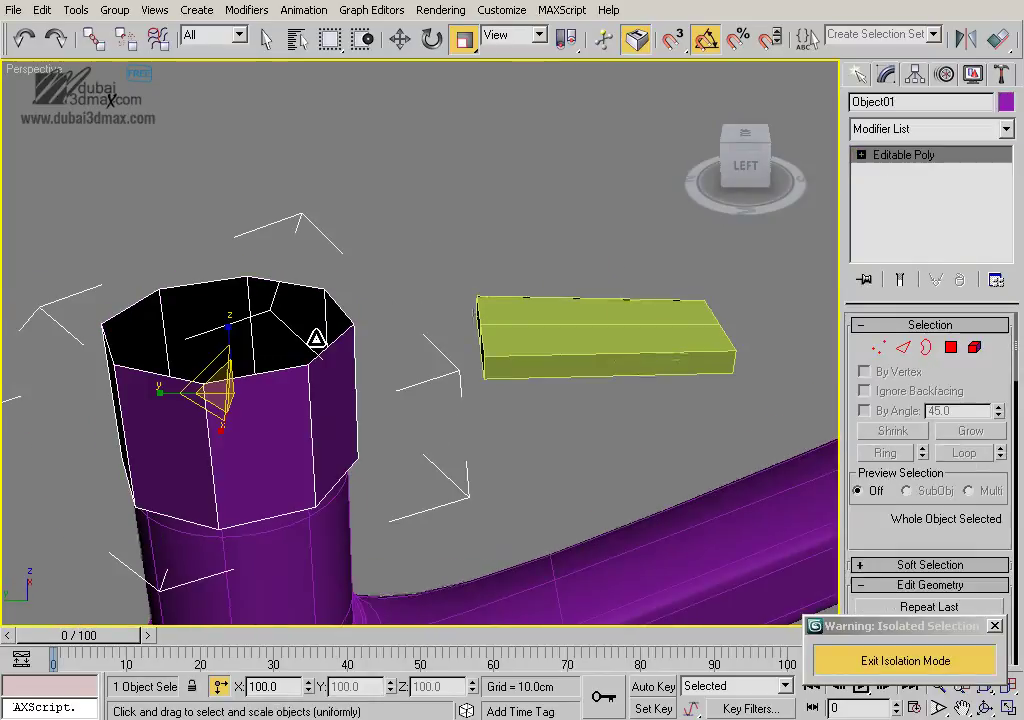
pyautogui.click(926, 347)
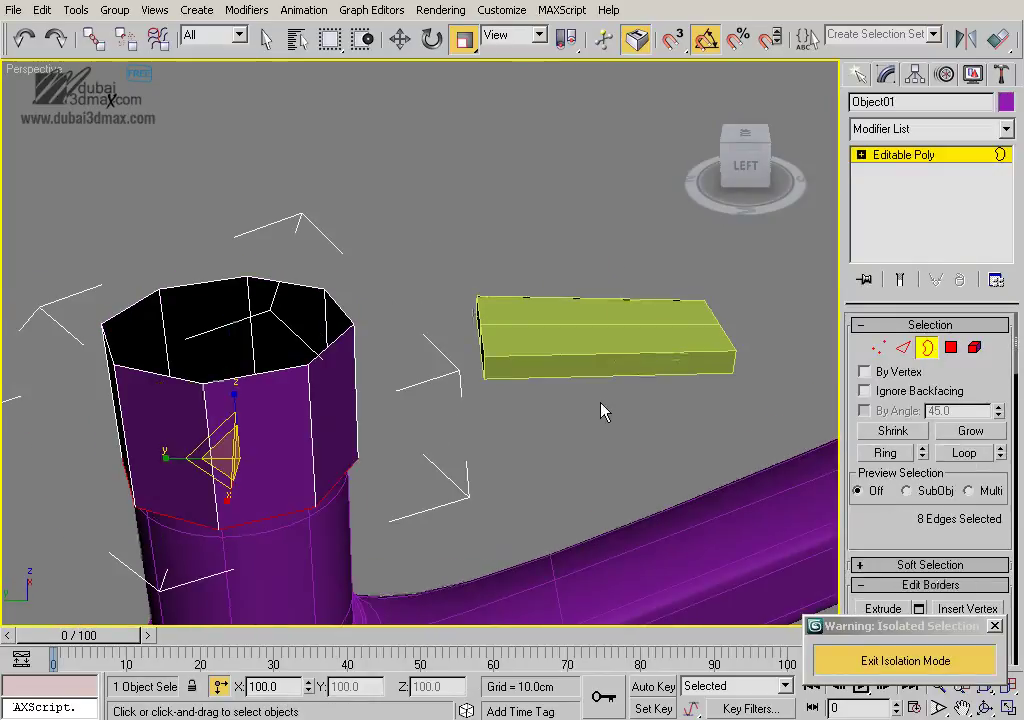
pyautogui.click(320, 353)
pyautogui.moveTo(362, 410); pyautogui.dragTo(430, 385, button='middle')
pyautogui.moveTo(921, 487); pyautogui.dragTo(907, 397)
pyautogui.click(968, 512)
# In Left view, connect the head's vertical edges with 1 segment, pinch 0 and slide 15
pyautogui.moveTo(590, 480)
pyautogui.keyDown('alt'); pyautogui.mouseDown(button='middle')
pyautogui.moveTo(558, 473)
pyautogui.moveTo(549, 444)
pyautogui.mouseUp(button='middle'); pyautogui.keyUp('alt')
pyautogui.press('l')
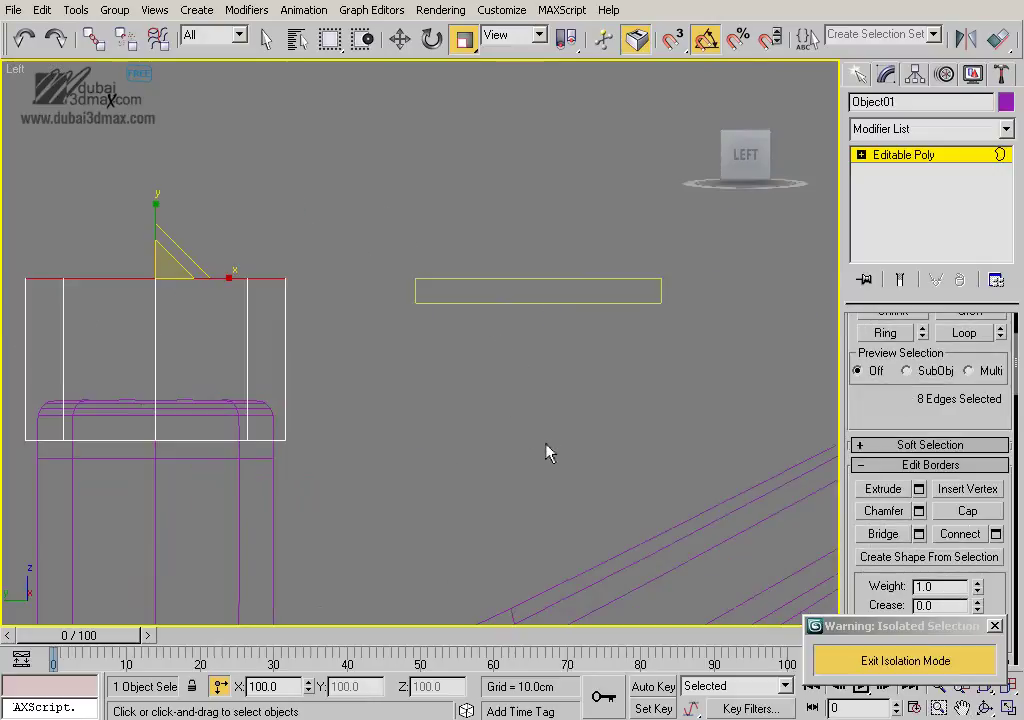
pyautogui.moveTo(335, 320); pyautogui.dragTo(757, 362)
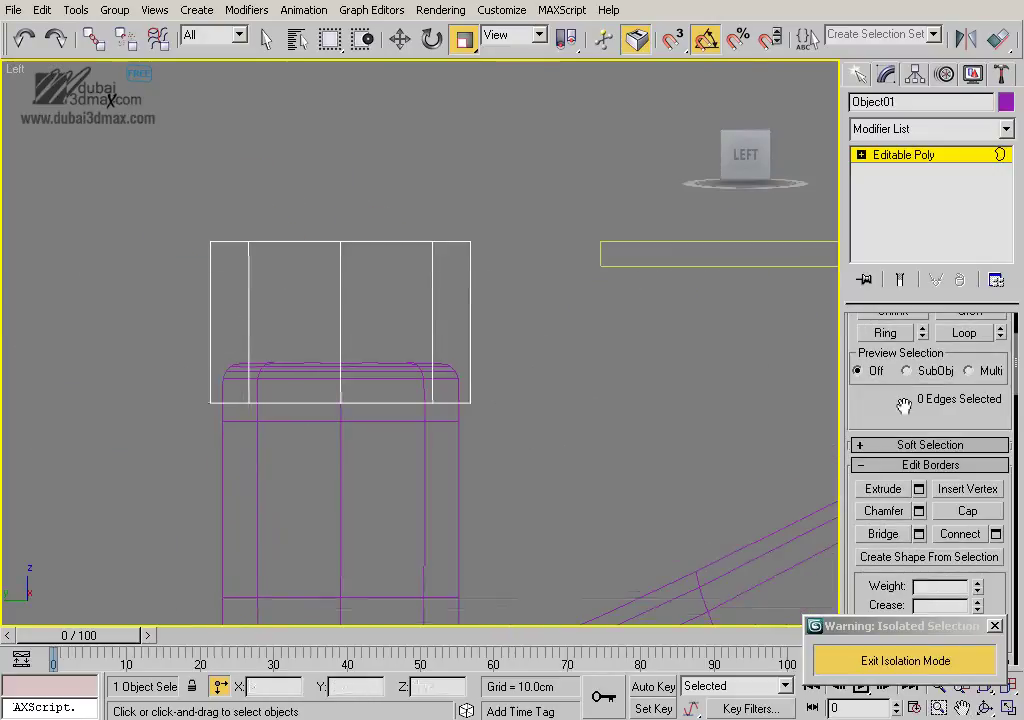
pyautogui.press('2')
pyautogui.moveTo(731, 418); pyautogui.dragTo(5, 345)
pyautogui.scroll(-3, 885, 505)
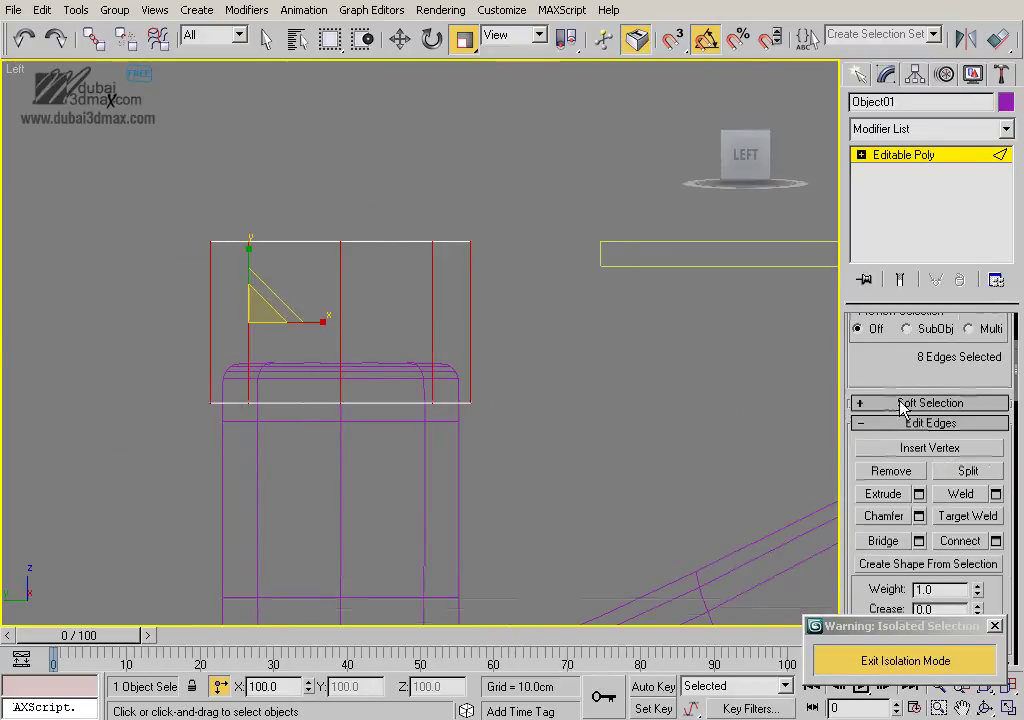
pyautogui.click(996, 540)
pyautogui.rightClick(910, 436)
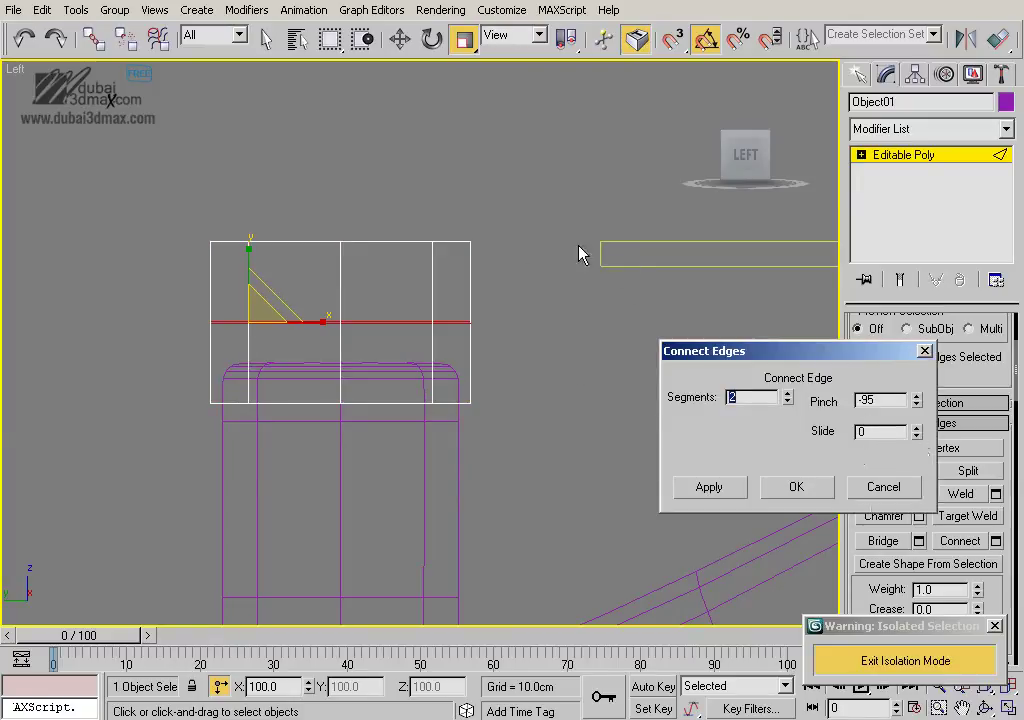
pyautogui.click(472, 305)
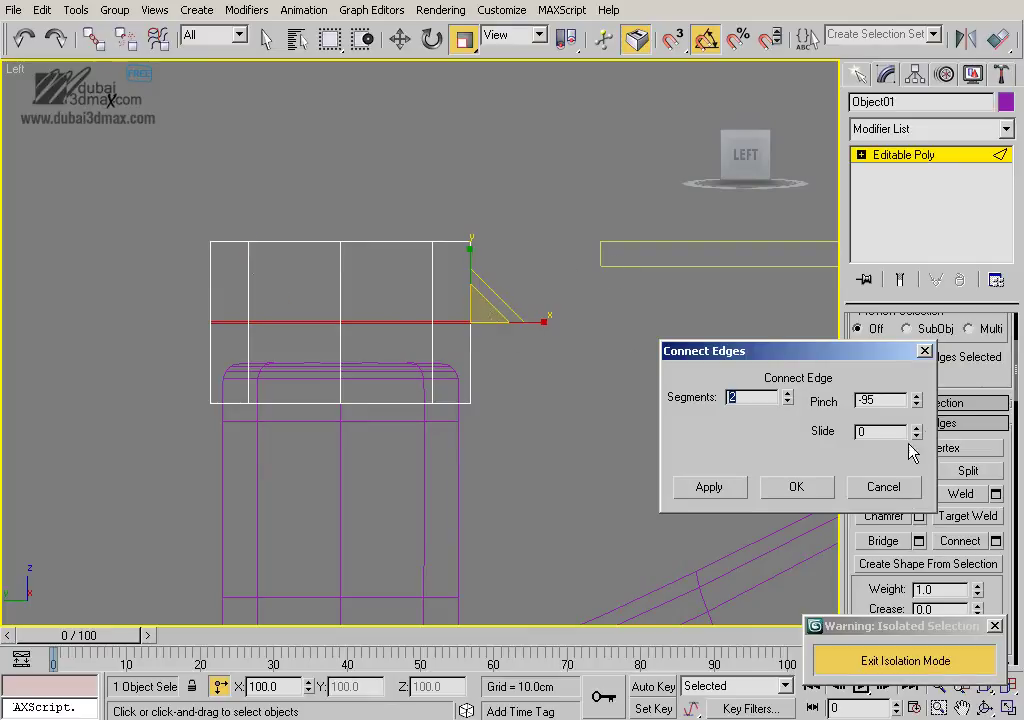
pyautogui.rightClick(917, 400)
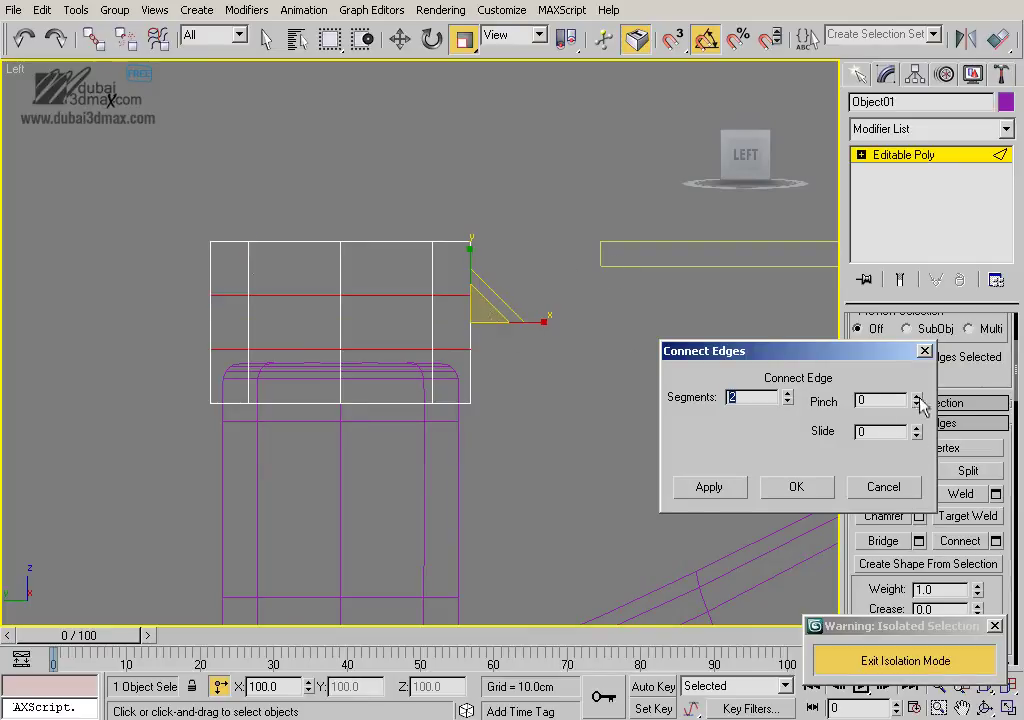
pyautogui.rightClick(788, 398)
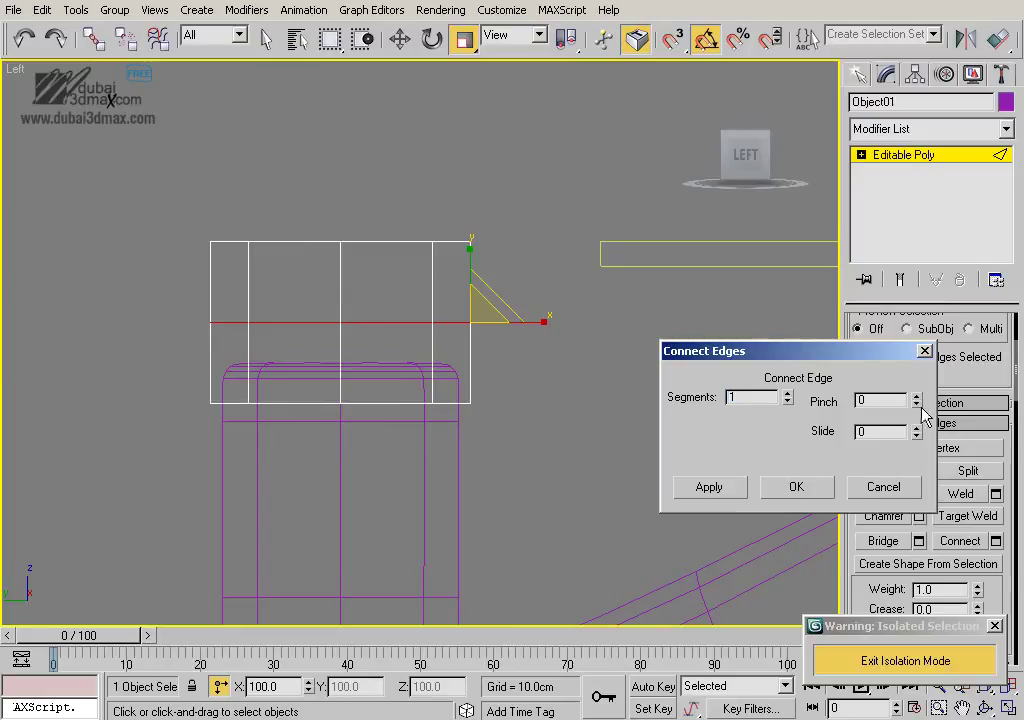
pyautogui.moveTo(918, 430); pyautogui.dragTo(916, 401)
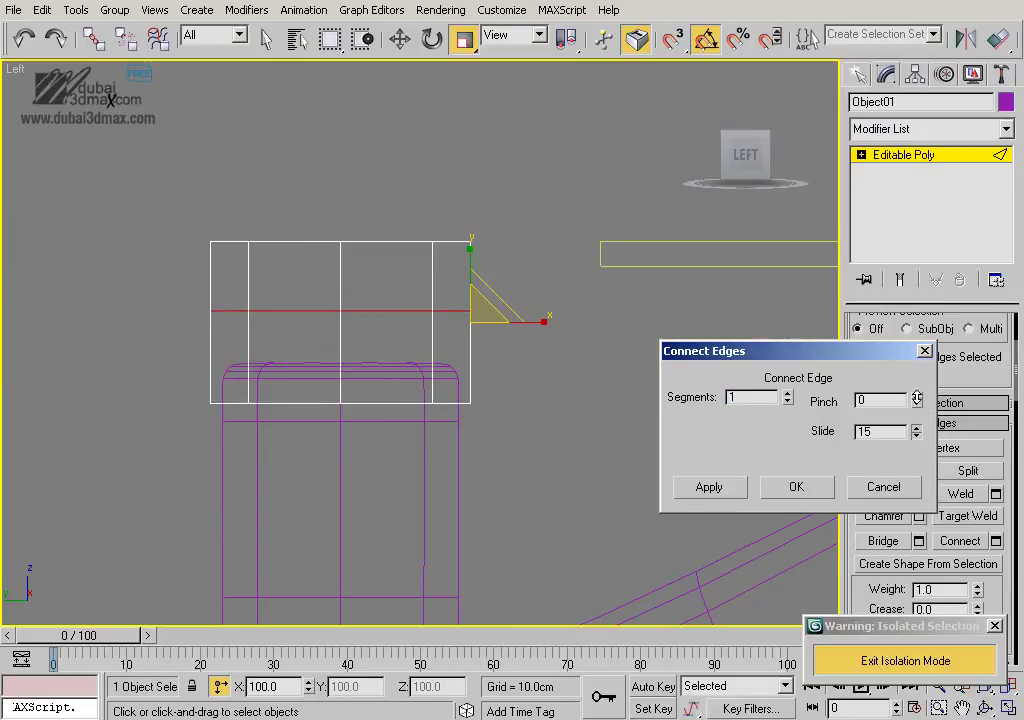
pyautogui.click(779, 497)
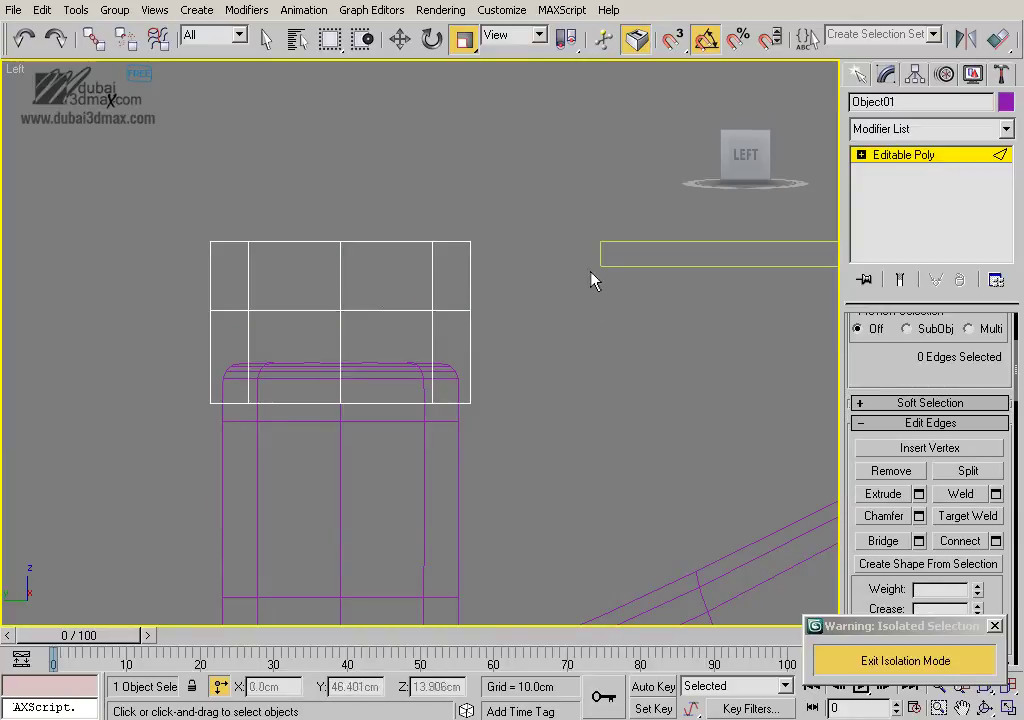
# Attach the green box to the purple pipe object
pyautogui.click(862, 157)
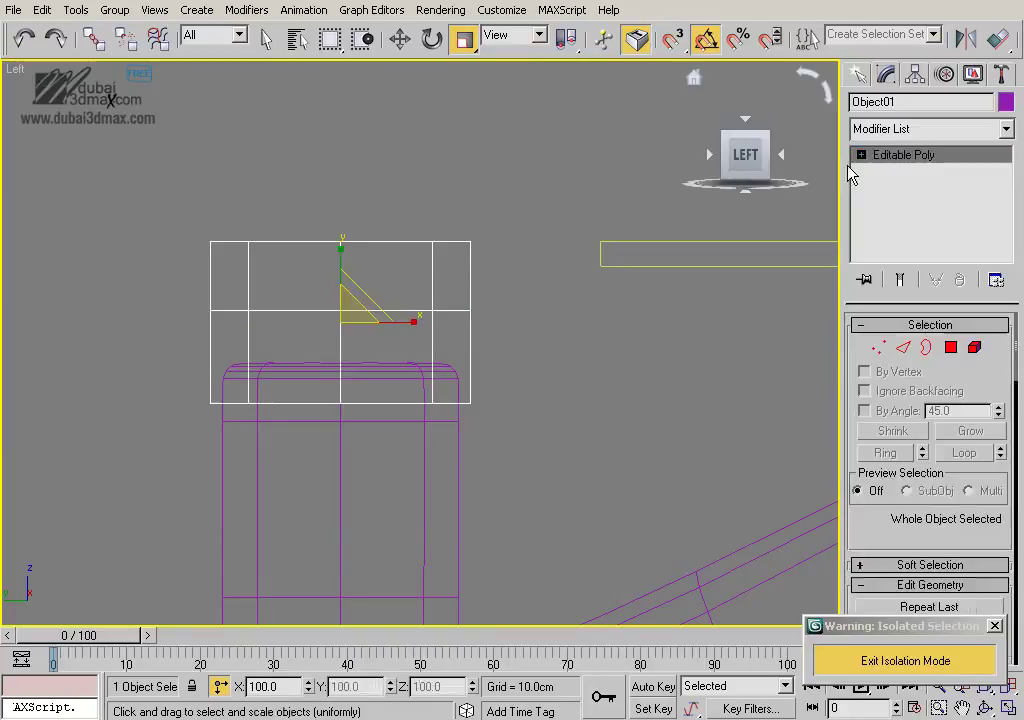
pyautogui.moveTo(566, 301); pyautogui.dragTo(393, 412, button='middle')
pyautogui.press('p')
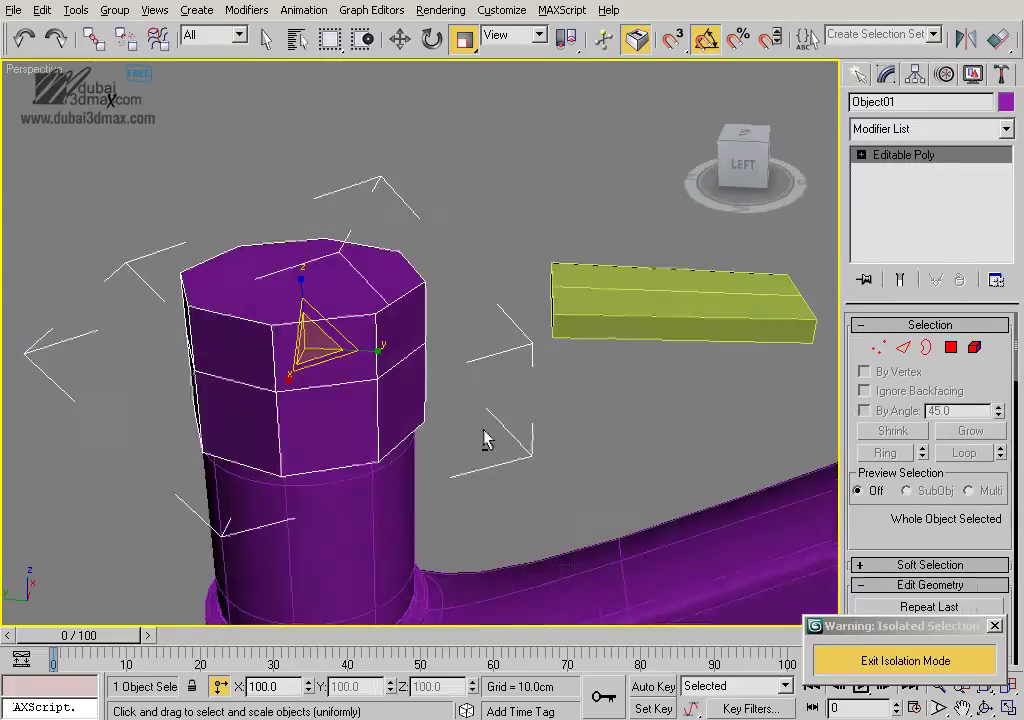
pyautogui.rightClick(476, 295)
pyautogui.click(436, 111)
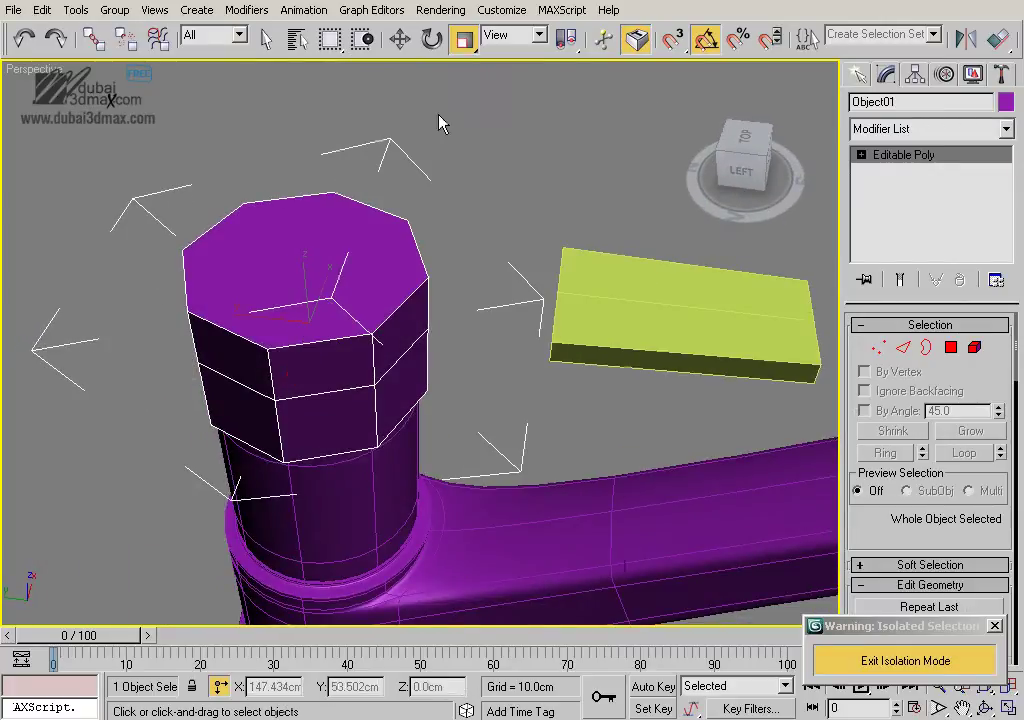
pyautogui.click(655, 270)
# Delete the head's facing side polygon and the box's end polygons to open holes
pyautogui.moveTo(556, 273); pyautogui.dragTo(508, 233, button='middle')
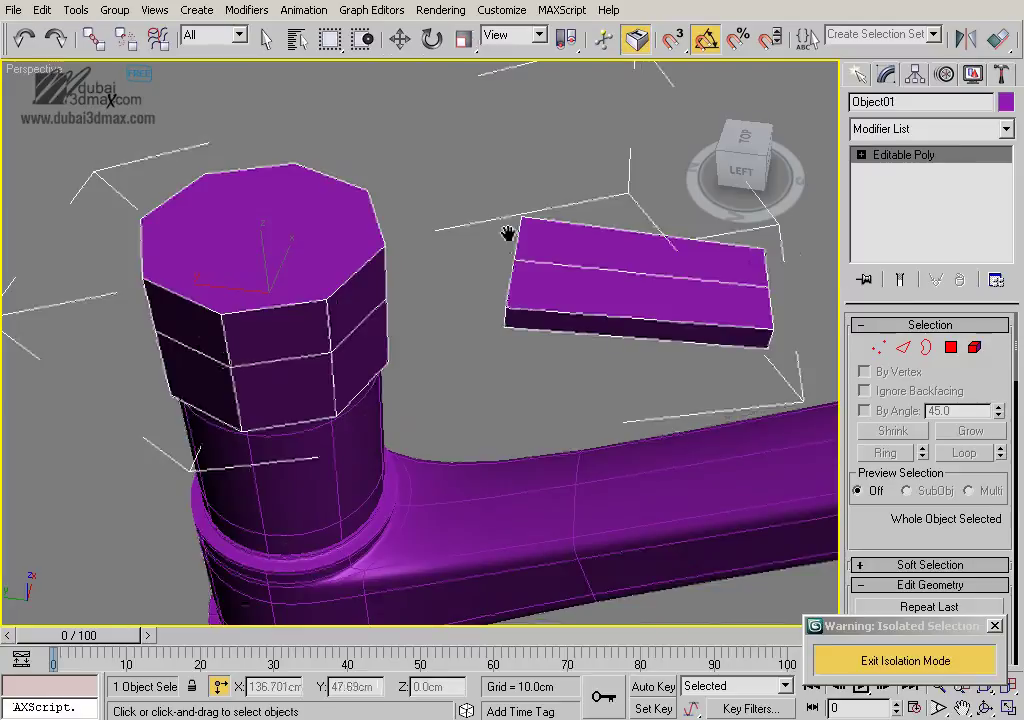
pyautogui.keyDown('alt'); pyautogui.moveTo(498, 322); pyautogui.dragTo(886, 303, button='middle'); pyautogui.keyUp('alt')
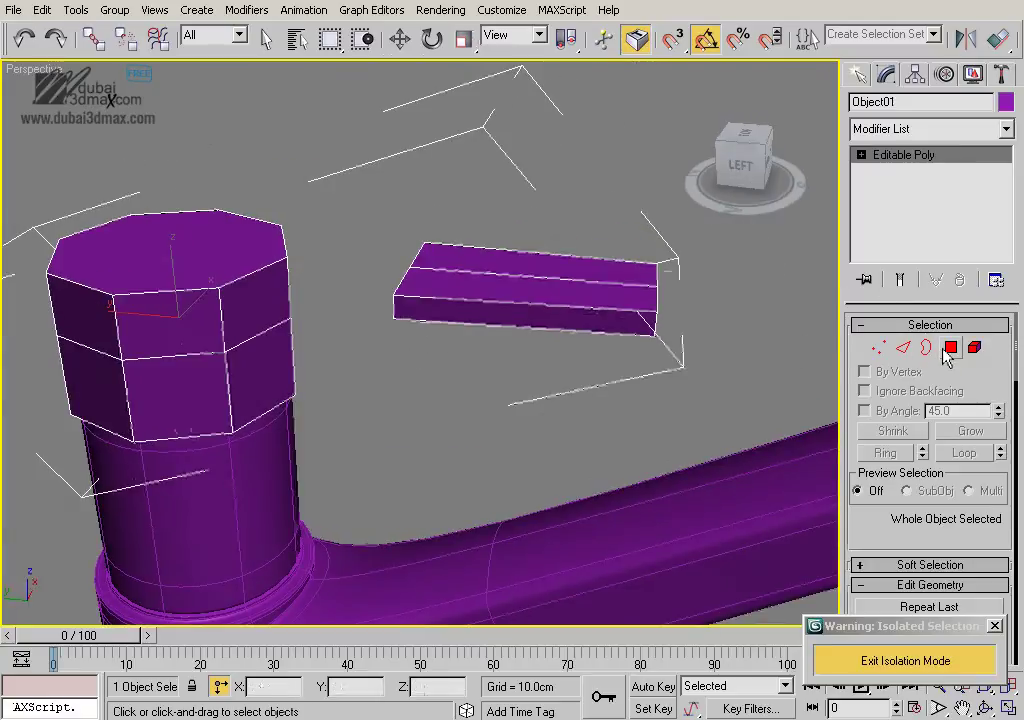
pyautogui.click(950, 347)
pyautogui.click(377, 309)
pyautogui.moveTo(377, 309)
pyautogui.keyDown('alt'); pyautogui.mouseDown(button='middle')
pyautogui.moveTo(423, 325)
pyautogui.moveTo(487, 289)
pyautogui.moveTo(482, 350)
pyautogui.moveTo(466, 288)
pyautogui.mouseUp(button='middle'); pyautogui.keyUp('alt')
pyautogui.keyDown('ctrl'); pyautogui.click(487, 289); pyautogui.keyUp('ctrl')
pyautogui.keyDown('ctrl'); pyautogui.click(407, 279); pyautogui.keyUp('ctrl')
pyautogui.keyDown('ctrl'); pyautogui.click(440, 288); pyautogui.keyUp('ctrl')
pyautogui.press('Delete')
pyautogui.moveTo(590, 387)
pyautogui.keyDown('alt'); pyautogui.mouseDown(button='middle')
pyautogui.moveTo(482, 405)
pyautogui.moveTo(520, 400)
pyautogui.mouseUp(button='middle'); pyautogui.keyUp('alt')
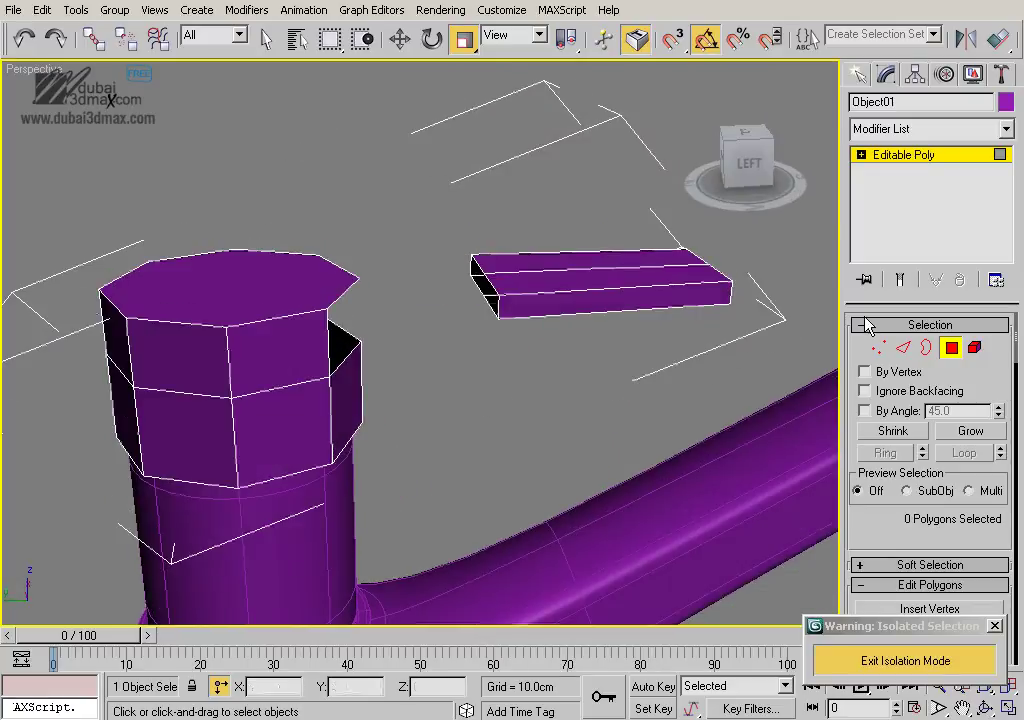
# Bridge the box-end border to the head's hole border with 1 segment
pyautogui.click(925, 347)
pyautogui.click(499, 293)
pyautogui.click(478, 288)
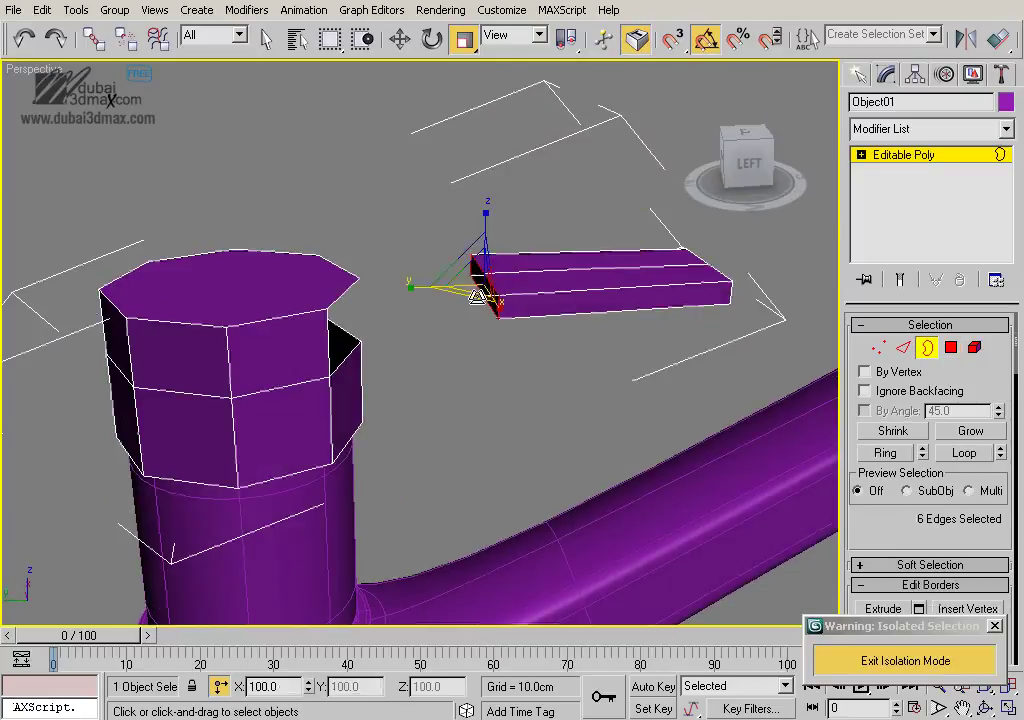
pyautogui.click(350, 318)
pyautogui.scroll(-3, 930, 470)
pyautogui.scroll(-3, 930, 470)
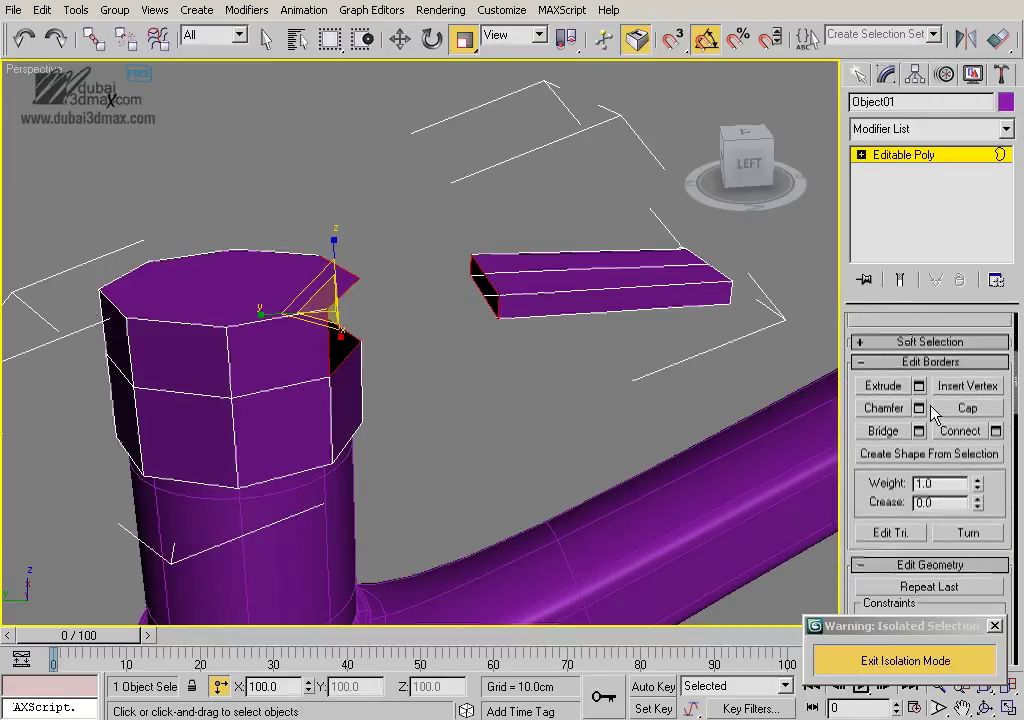
pyautogui.click(919, 431)
pyautogui.keyDown('alt'); pyautogui.moveTo(633, 429); pyautogui.dragTo(571, 382, button='middle'); pyautogui.keyUp('alt')
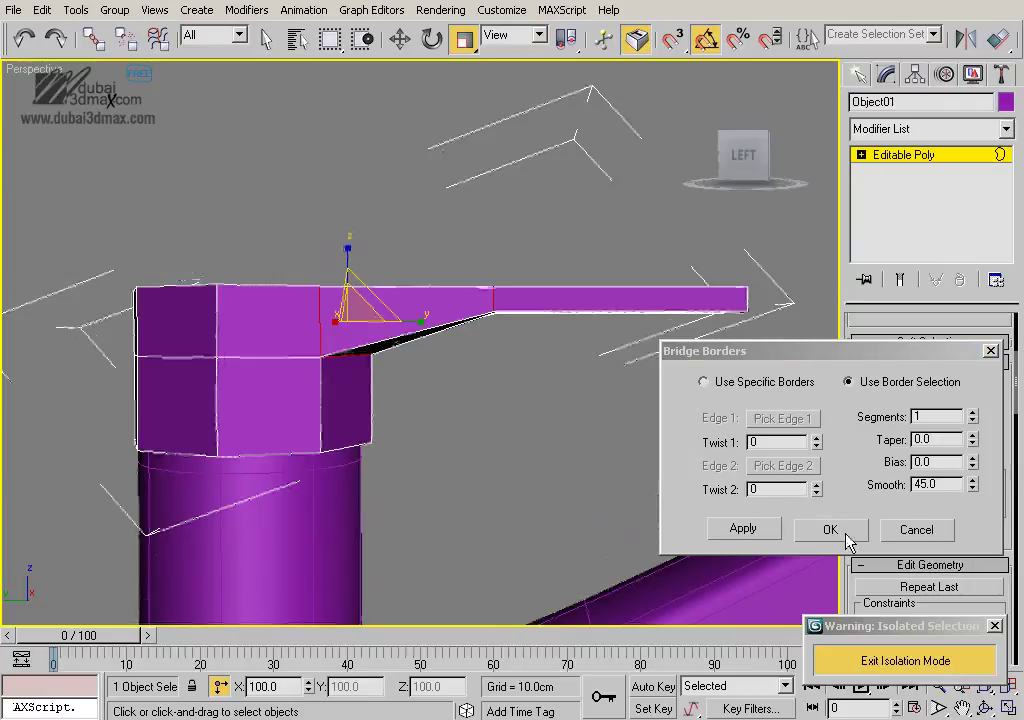
pyautogui.click(847, 541)
pyautogui.keyDown('alt'); pyautogui.moveTo(635, 416); pyautogui.dragTo(599, 439, button='middle'); pyautogui.keyUp('alt')
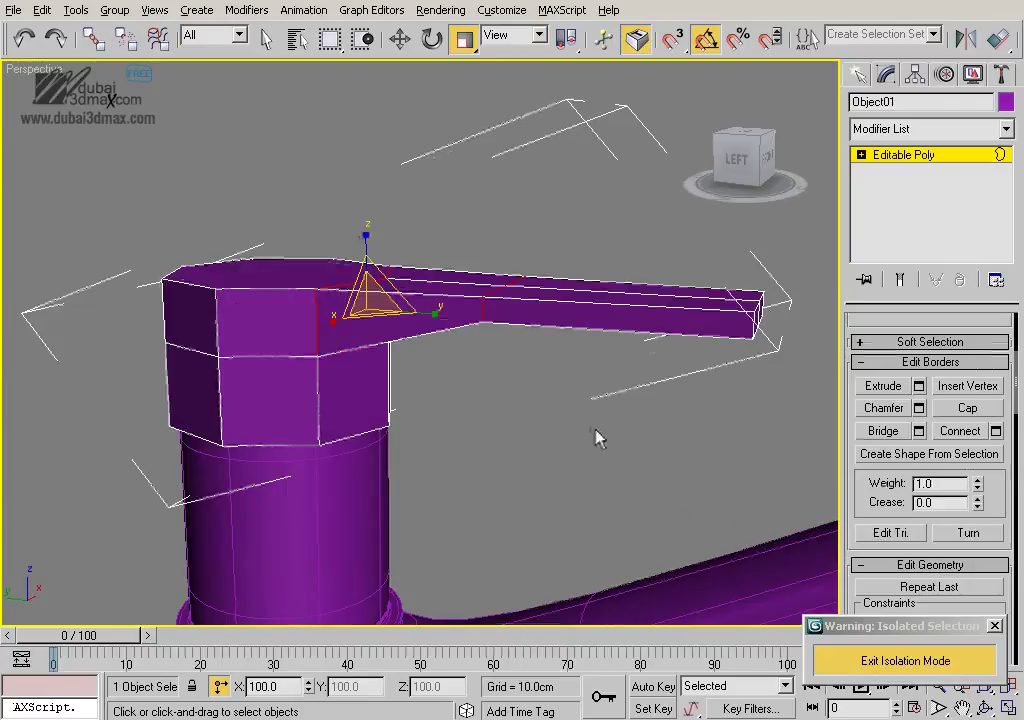
pyautogui.click(900, 158)
pyautogui.click(587, 199)
pyautogui.moveTo(587, 199)
pyautogui.keyDown('alt'); pyautogui.mouseDown(button='middle')
pyautogui.moveTo(549, 345)
pyautogui.moveTo(528, 380)
pyautogui.moveTo(517, 315)
pyautogui.mouseUp(button='middle'); pyautogui.keyUp('alt')
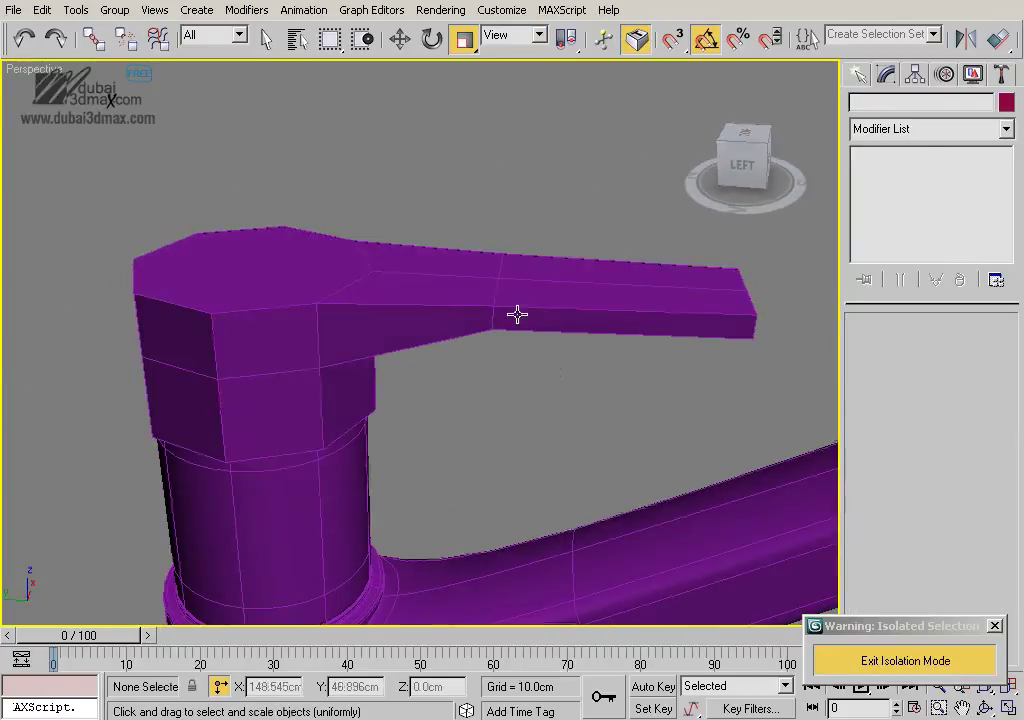
# Move the arm-tip vertices along Y to tidy the lever tip
pyautogui.click(517, 315)
pyautogui.moveTo(599, 354)
pyautogui.keyDown('alt'); pyautogui.mouseDown(button='middle')
pyautogui.moveTo(645, 368)
pyautogui.moveTo(647, 384)
pyautogui.moveTo(660, 380)
pyautogui.mouseUp(button='middle'); pyautogui.keyUp('alt')
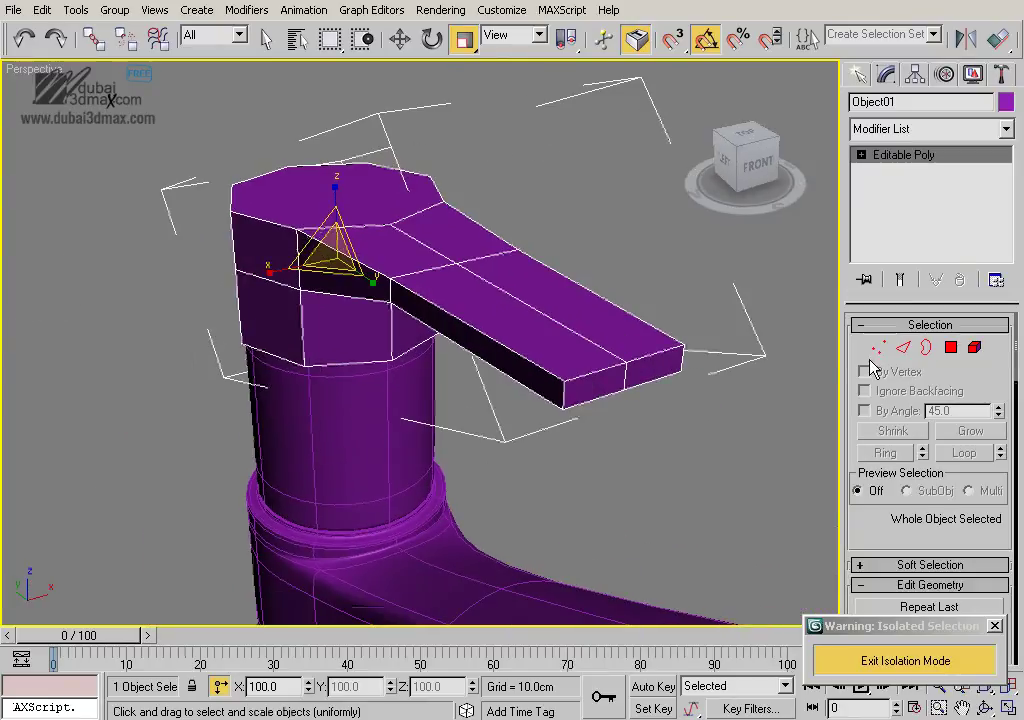
pyautogui.click(878, 347)
pyautogui.click(570, 396)
pyautogui.click(571, 407)
pyautogui.click(570, 396)
pyautogui.rightClick(673, 388)
pyautogui.click(700, 410)
pyautogui.moveTo(594, 358); pyautogui.dragTo(606, 393)
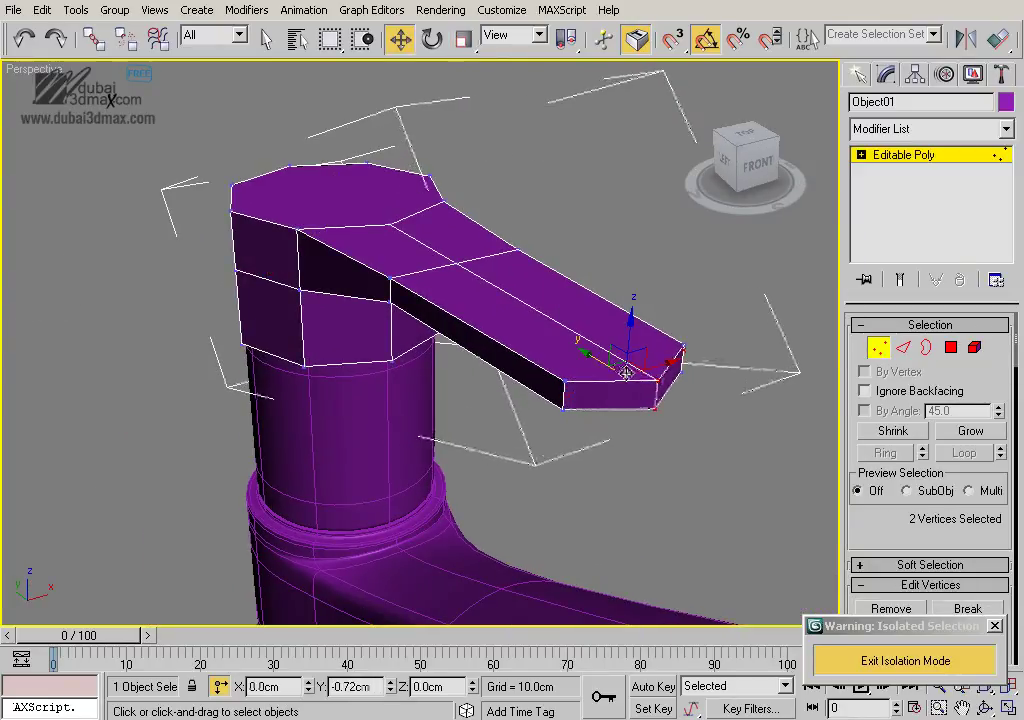
pyautogui.moveTo(606, 393)
pyautogui.keyDown('alt'); pyautogui.mouseDown(button='middle')
pyautogui.moveTo(655, 350)
pyautogui.moveTo(658, 366)
pyautogui.mouseUp(button='middle'); pyautogui.keyUp('alt')
pyautogui.moveTo(590, 222)
pyautogui.mouseDown()
pyautogui.moveTo(677, 281)
pyautogui.moveTo(612, 261)
pyautogui.mouseUp()
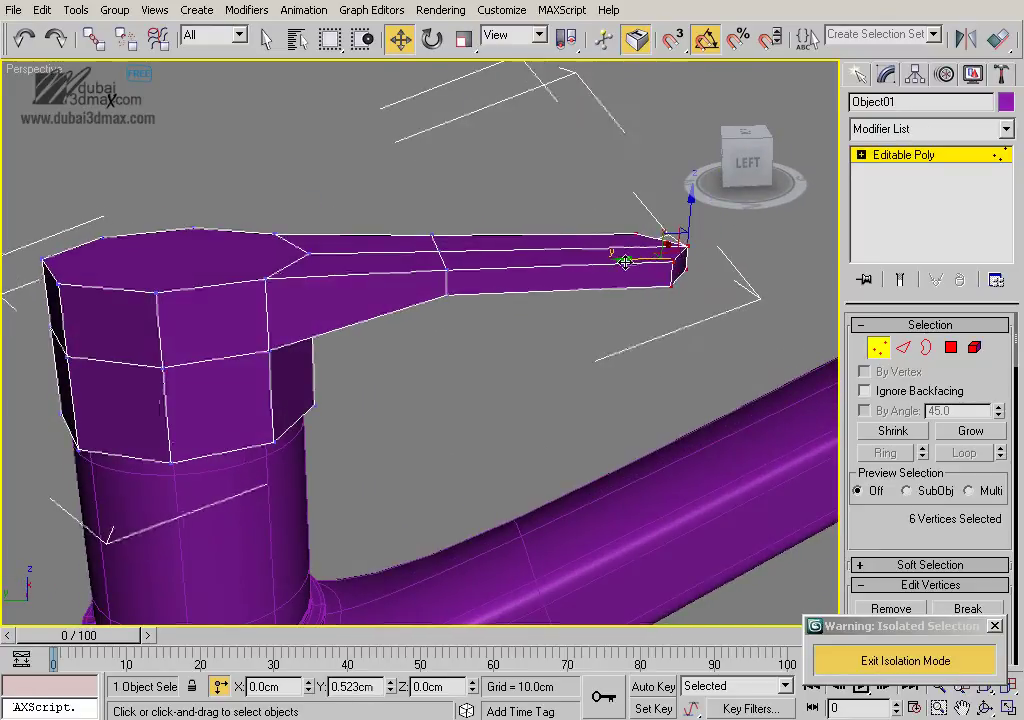
pyautogui.click(665, 368)
pyautogui.moveTo(665, 368)
pyautogui.keyDown('alt'); pyautogui.mouseDown(button='middle')
pyautogui.moveTo(549, 395)
pyautogui.moveTo(549, 427)
pyautogui.moveTo(672, 372)
pyautogui.mouseUp(button='middle'); pyautogui.keyUp('alt')
# Raise the head's lower-edge vertices to flatten the notch under the head
pyautogui.click(460, 285)
pyautogui.keyDown('alt'); pyautogui.moveTo(450, 313); pyautogui.dragTo(567, 336, button='middle'); pyautogui.keyUp('alt')
pyautogui.click(878, 347)
pyautogui.moveTo(417, 461); pyautogui.dragTo(457, 423, button='middle')
pyautogui.click(437, 428)
pyautogui.moveTo(437, 386); pyautogui.dragTo(439, 300)
pyautogui.click(567, 417)
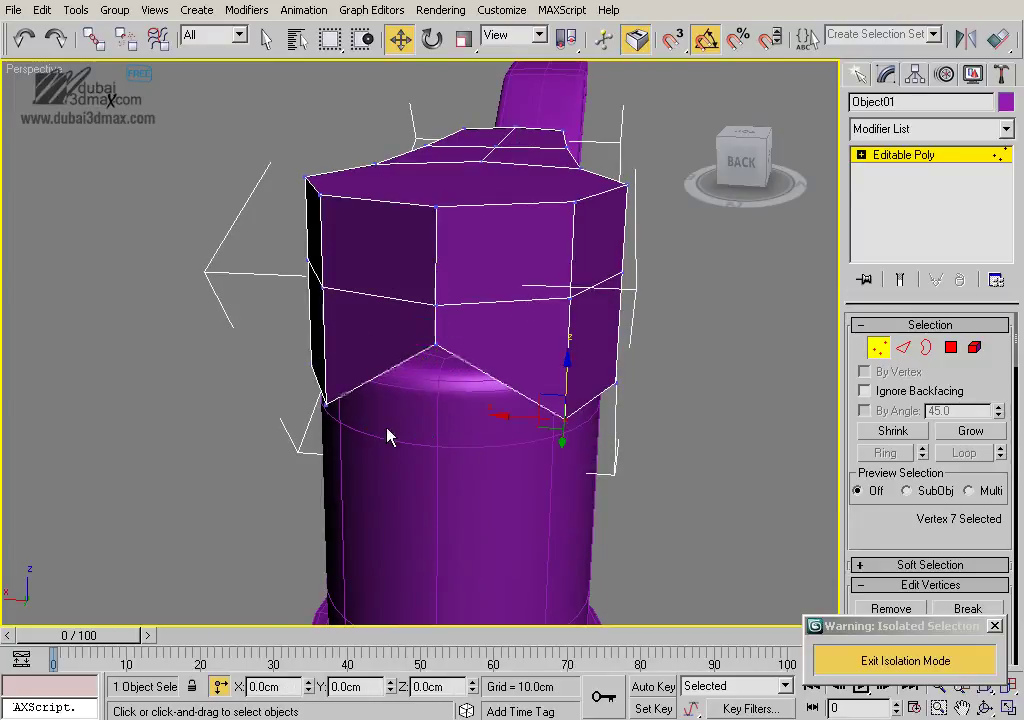
pyautogui.keyDown('ctrl'); pyautogui.click(325, 405); pyautogui.keyUp('ctrl')
pyautogui.moveTo(441, 370)
pyautogui.mouseDown()
pyautogui.moveTo(451, 305)
pyautogui.moveTo(448, 320)
pyautogui.mouseUp()
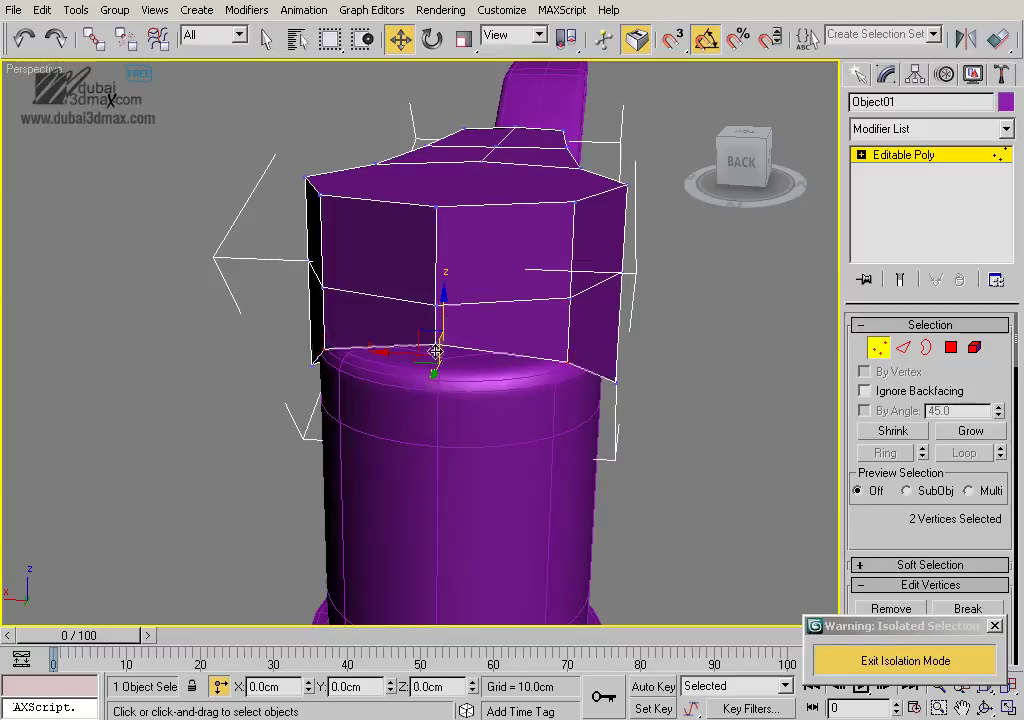
pyautogui.click(491, 360)
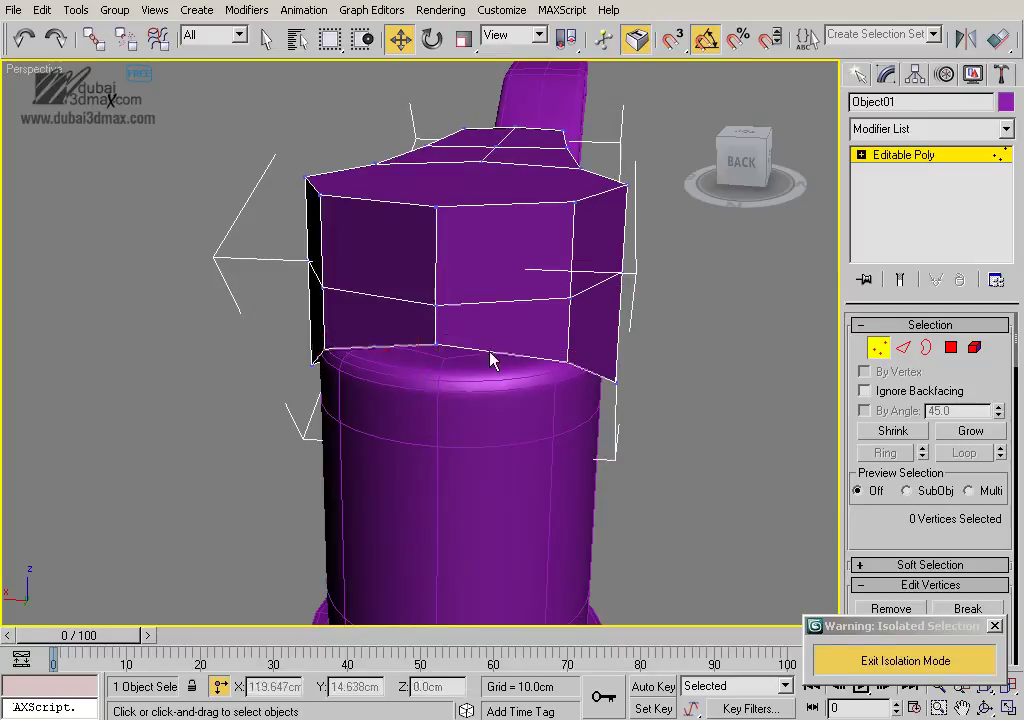
pyautogui.click(437, 344)
pyautogui.keyDown('alt'); pyautogui.moveTo(437, 344); pyautogui.dragTo(523, 386, button='middle'); pyautogui.keyUp('alt')
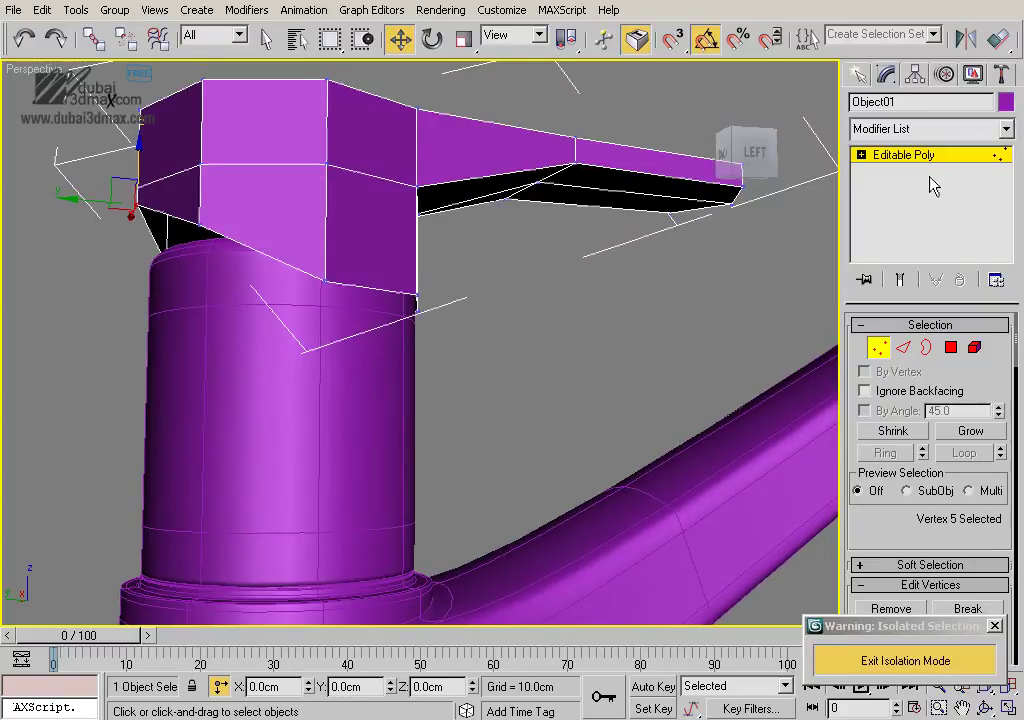
# Lower the faucet slightly and scale it to 102% with the Scale type-in offset
pyautogui.click(910, 155)
pyautogui.keyDown('alt'); pyautogui.moveTo(594, 297); pyautogui.dragTo(398, 199, button='middle'); pyautogui.keyUp('alt')
pyautogui.moveTo(376, 200); pyautogui.dragTo(370, 218)
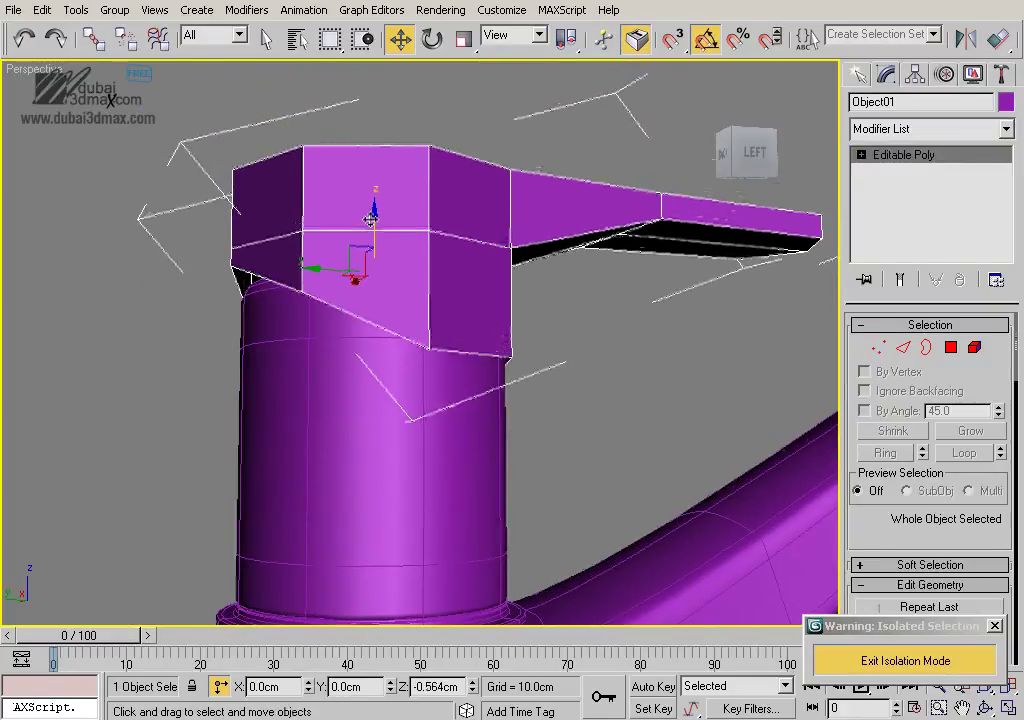
pyautogui.moveTo(578, 316)
pyautogui.keyDown('alt'); pyautogui.mouseDown(button='middle')
pyautogui.moveTo(413, 288)
pyautogui.moveTo(469, 361)
pyautogui.moveTo(581, 402)
pyautogui.moveTo(690, 283)
pyautogui.mouseUp(button='middle'); pyautogui.keyUp('alt')
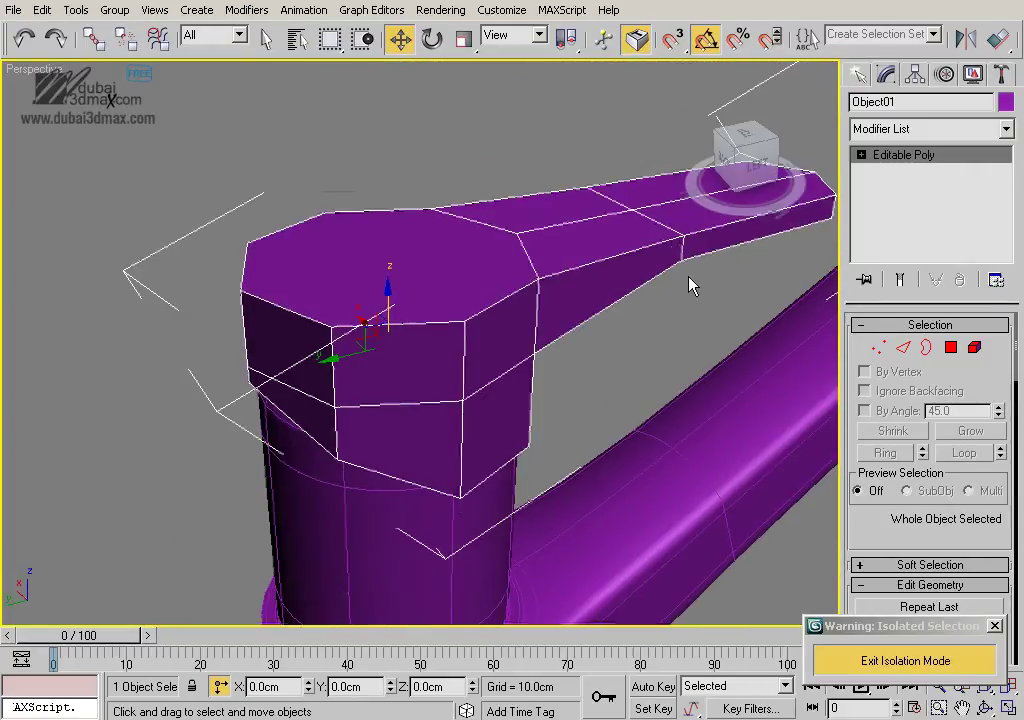
pyautogui.rightClick(463, 39)
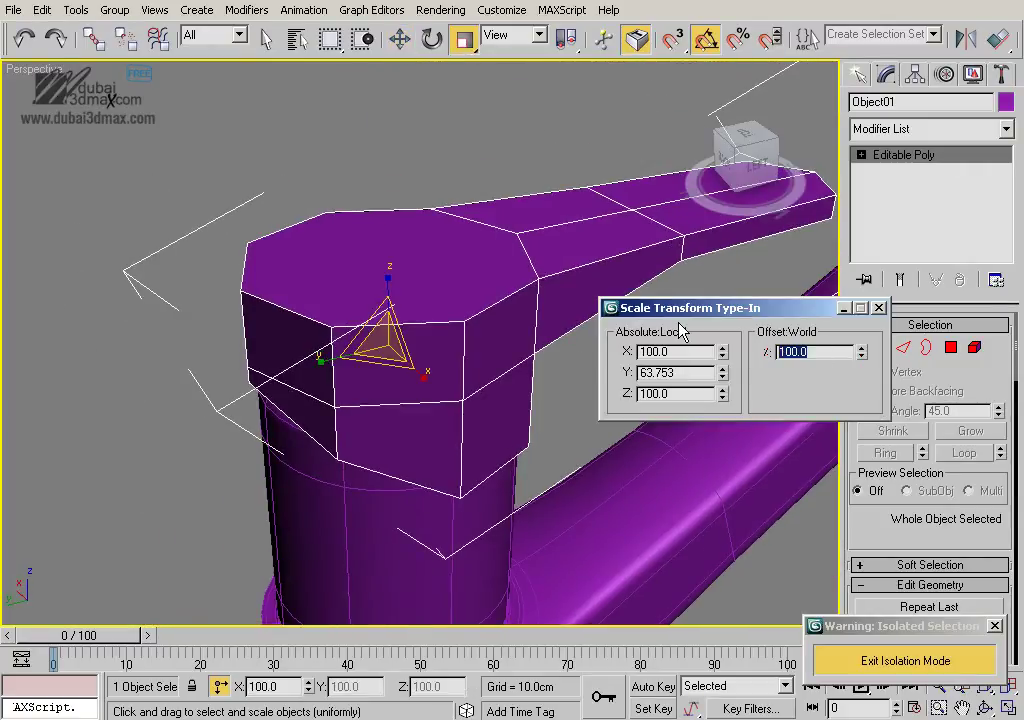
pyautogui.write('102')
pyautogui.press('Return')
pyautogui.click(878, 307)
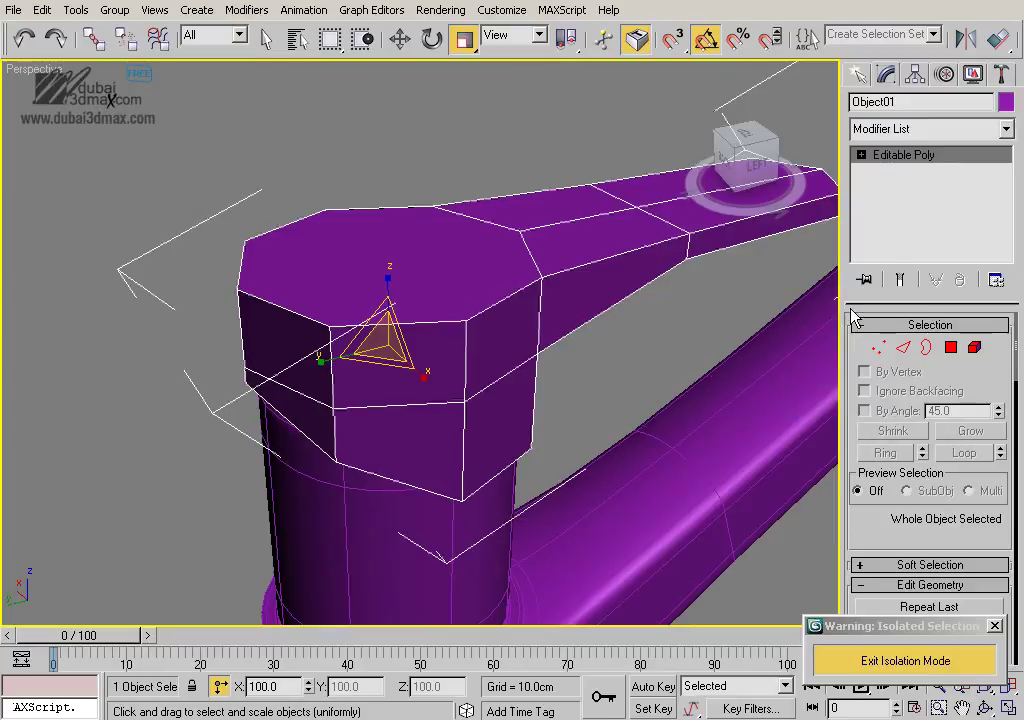
pyautogui.click(665, 350)
pyautogui.keyDown('alt'); pyautogui.moveTo(665, 350); pyautogui.dragTo(498, 309, button='middle'); pyautogui.keyUp('alt')
pyautogui.scroll(5, 443, 290)
pyautogui.scroll(-5, 430, 297)
pyautogui.moveTo(416, 304)
pyautogui.keyDown('alt'); pyautogui.mouseDown(button='middle')
pyautogui.moveTo(635, 309)
pyautogui.moveTo(619, 289)
pyautogui.moveTo(457, 256)
pyautogui.mouseUp(button='middle'); pyautogui.keyUp('alt')
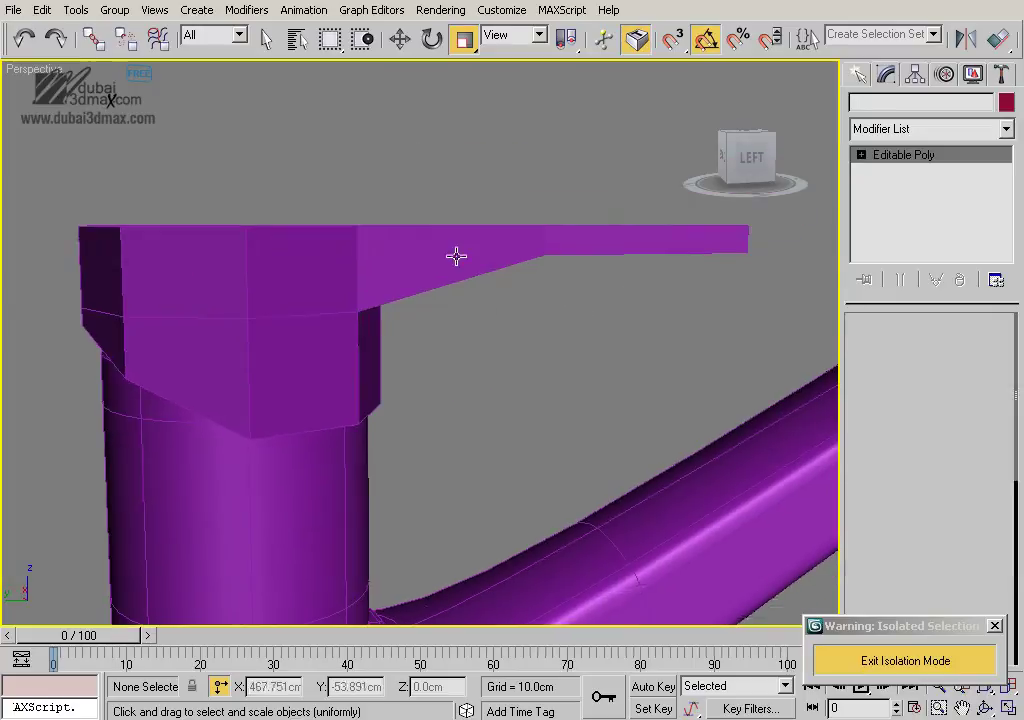
# Connect the handle's crosswise edge ring with 2 segments and pinch 79
pyautogui.press('2')
pyautogui.click(514, 304)
pyautogui.click(357, 266)
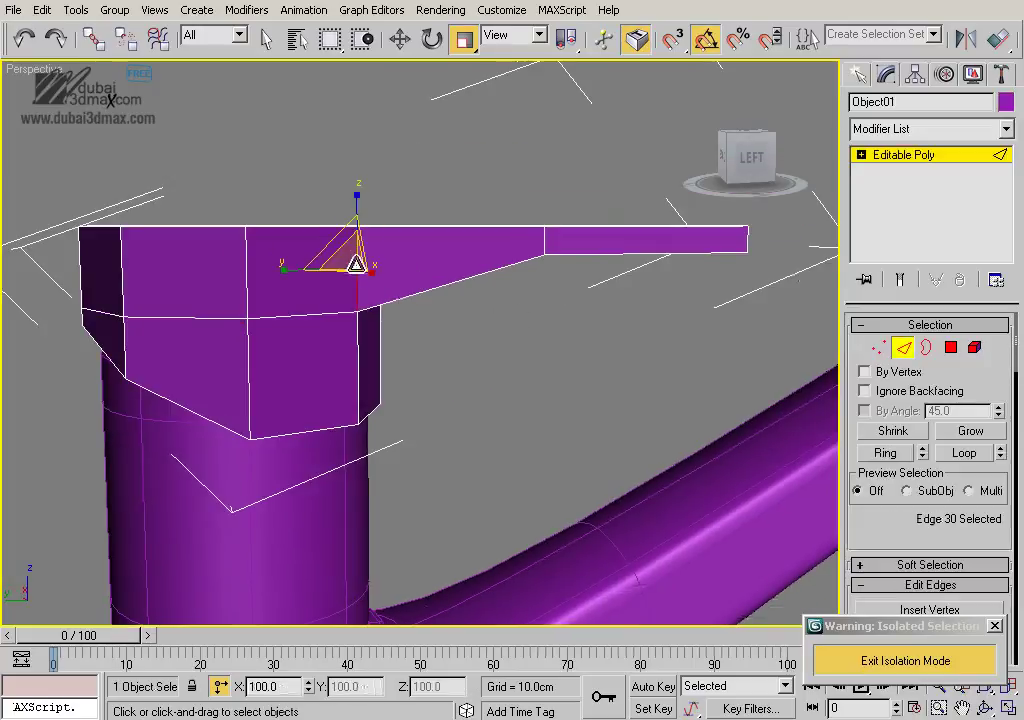
pyautogui.click(885, 453)
pyautogui.scroll(-3, 1019, 533)
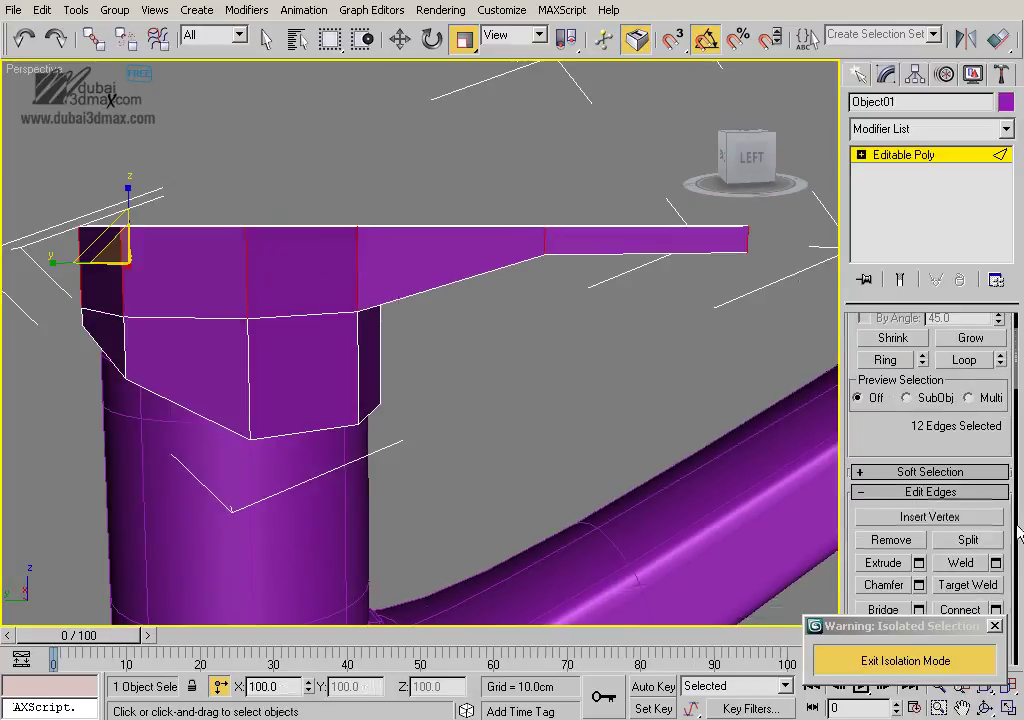
pyautogui.scroll(-3, 1017, 503)
pyautogui.click(996, 480)
pyautogui.click(788, 393)
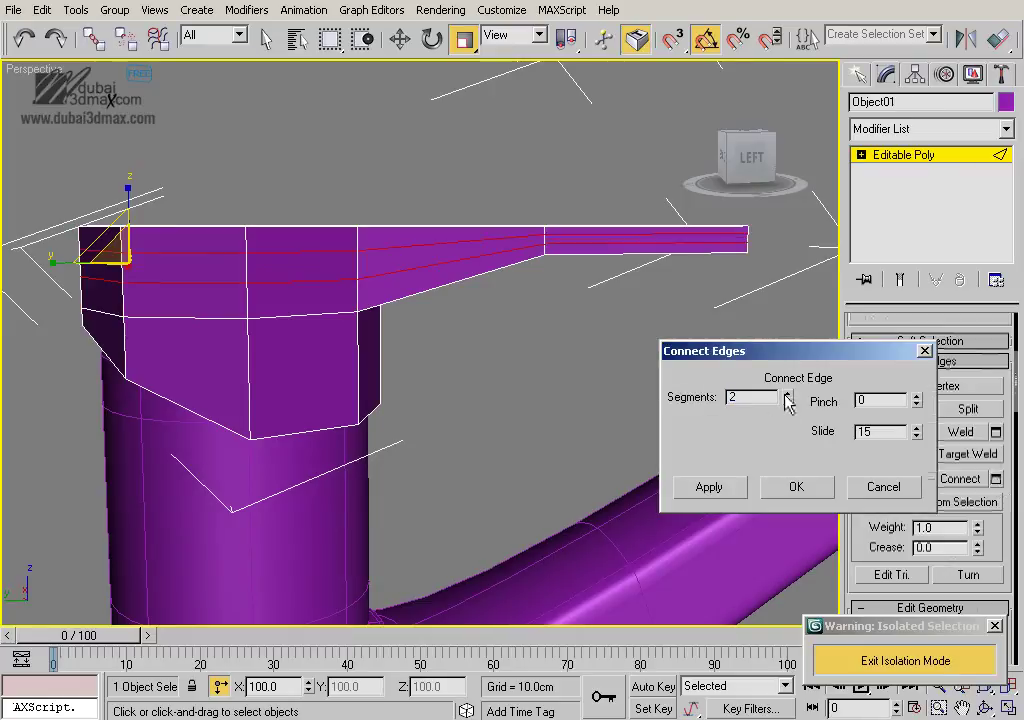
pyautogui.moveTo(916, 399); pyautogui.dragTo(950, 242)
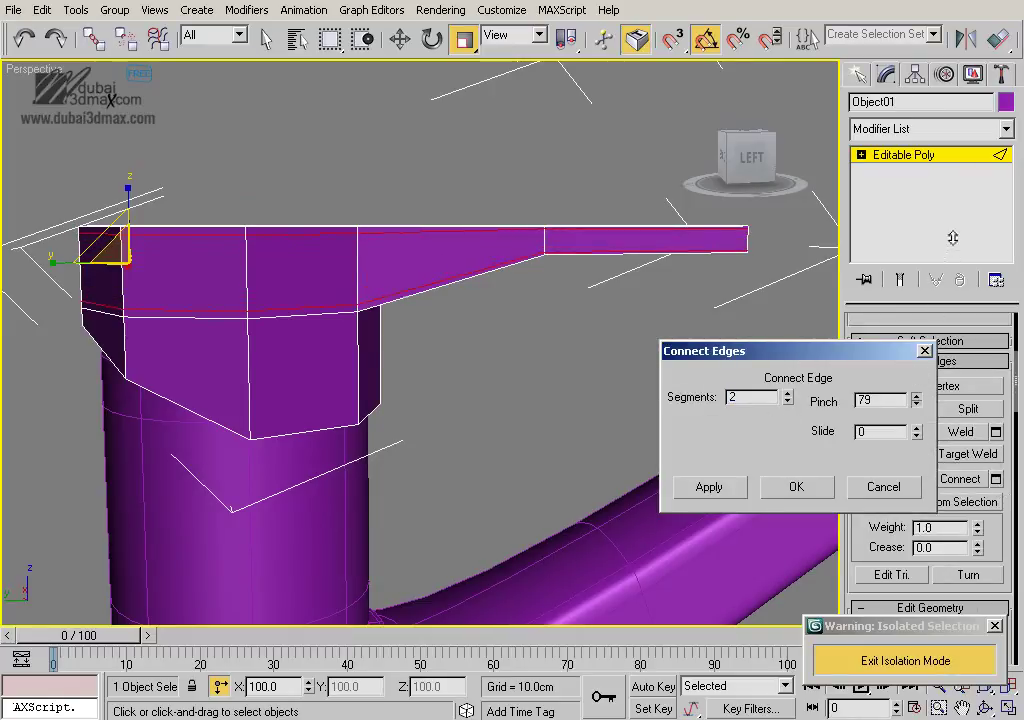
pyautogui.click(796, 487)
# Begin a Cut at a vertex on the head's top
pyautogui.moveTo(713, 359)
pyautogui.keyDown('alt'); pyautogui.mouseDown(button='middle')
pyautogui.moveTo(668, 388)
pyautogui.moveTo(686, 320)
pyautogui.moveTo(651, 354)
pyautogui.moveTo(770, 338)
pyautogui.moveTo(585, 333)
pyautogui.mouseUp(button='middle'); pyautogui.keyUp('alt')
pyautogui.scroll(2, 585, 333)
pyautogui.scroll(3, 555, 347)
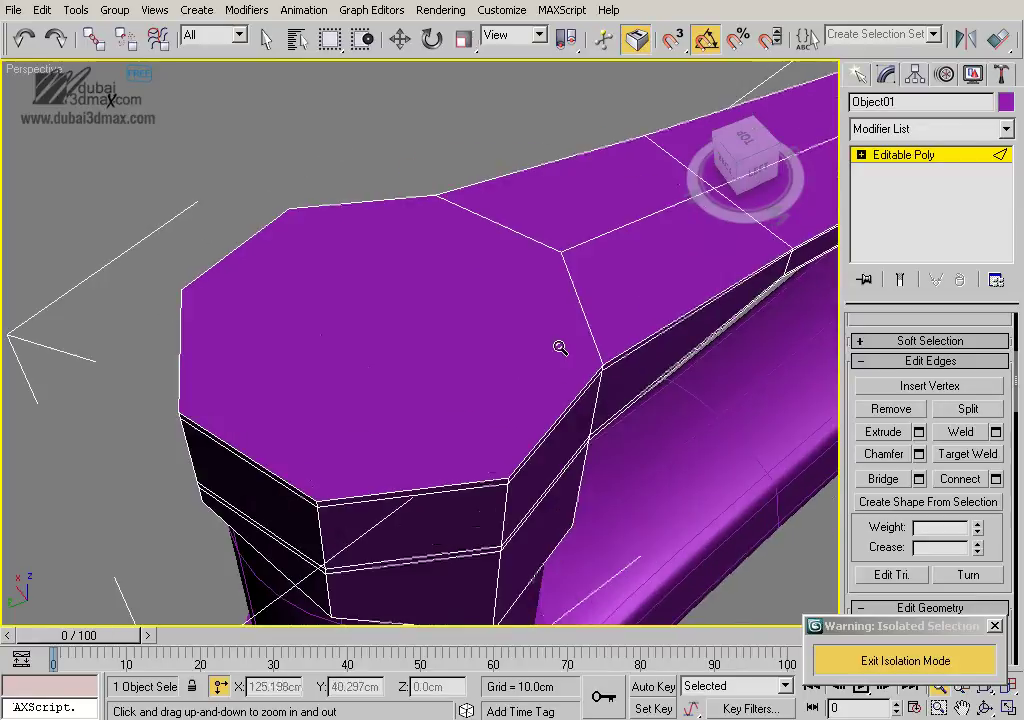
pyautogui.rightClick(583, 246)
pyautogui.click(558, 64)
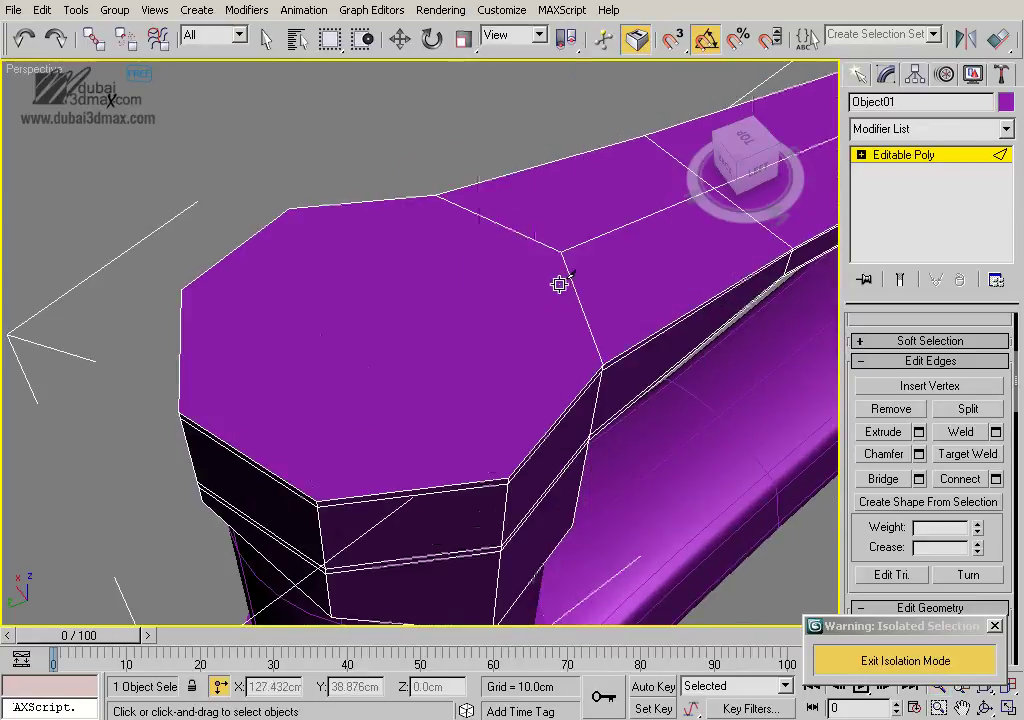
pyautogui.click(562, 251)
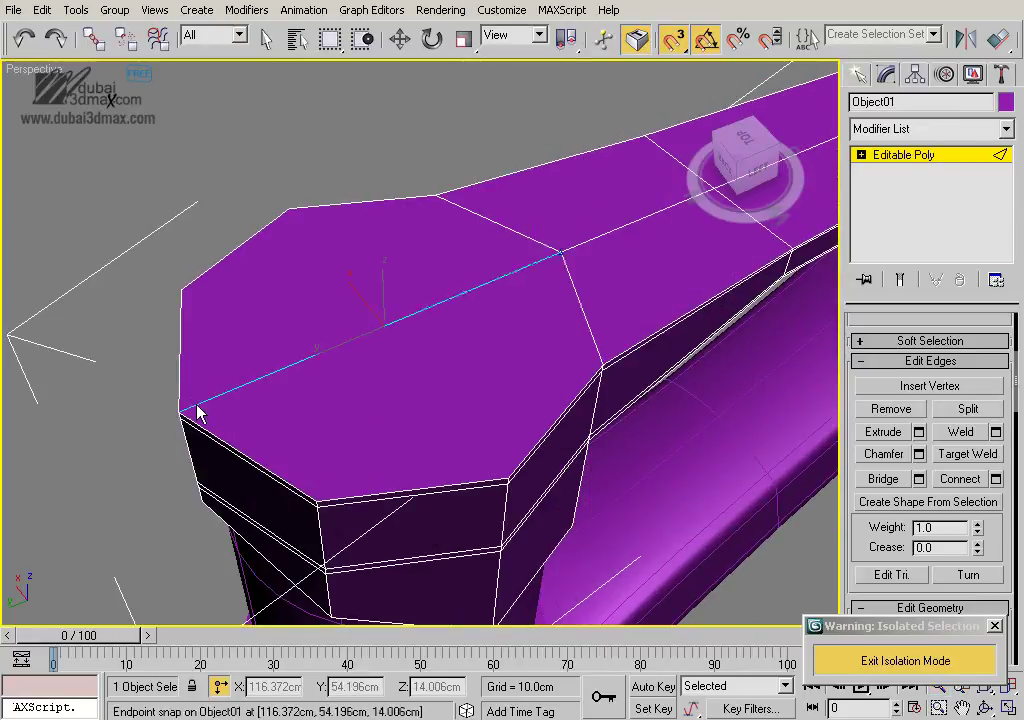
# Cut edges from the top's centre to its left, lower-left and lower-right corners
pyautogui.click(197, 408)
pyautogui.moveTo(480, 411)
pyautogui.keyDown('alt'); pyautogui.mouseDown(button='middle')
pyautogui.moveTo(457, 393)
pyautogui.moveTo(414, 407)
pyautogui.moveTo(424, 407)
pyautogui.mouseUp(button='middle'); pyautogui.keyUp('alt')
pyautogui.moveTo(328, 176)
pyautogui.keyDown('alt'); pyautogui.mouseDown(button='middle')
pyautogui.moveTo(411, 247)
pyautogui.moveTo(421, 236)
pyautogui.mouseUp(button='middle'); pyautogui.keyUp('alt')
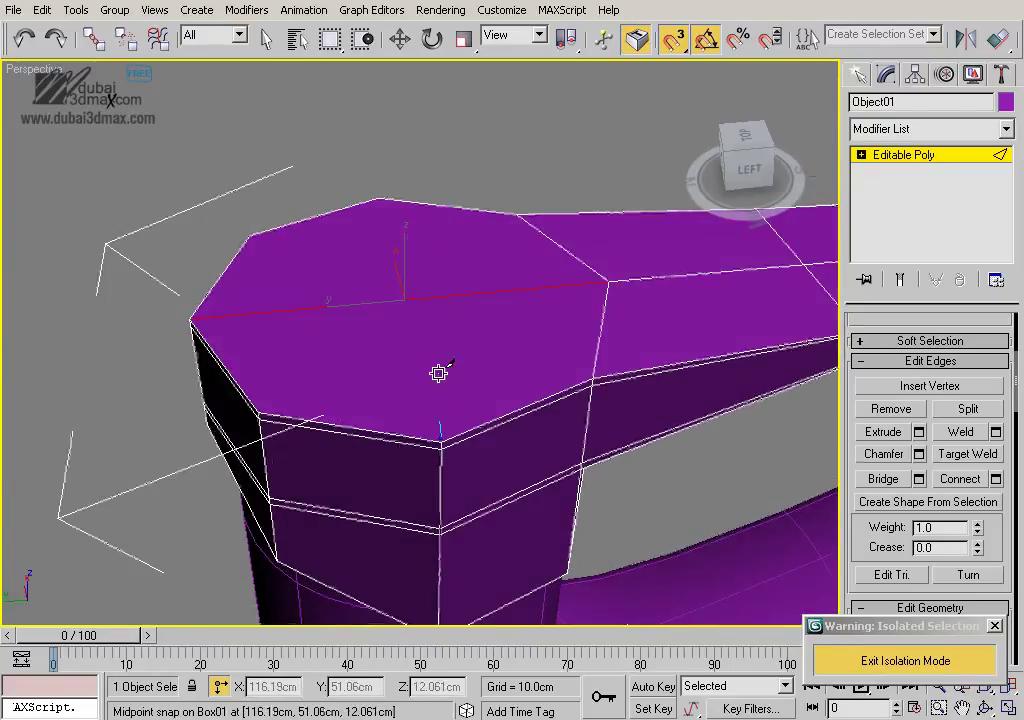
pyautogui.moveTo(434, 190)
pyautogui.keyDown('alt'); pyautogui.mouseDown(button='middle')
pyautogui.moveTo(448, 338)
pyautogui.moveTo(395, 316)
pyautogui.mouseUp(button='middle'); pyautogui.keyUp('alt')
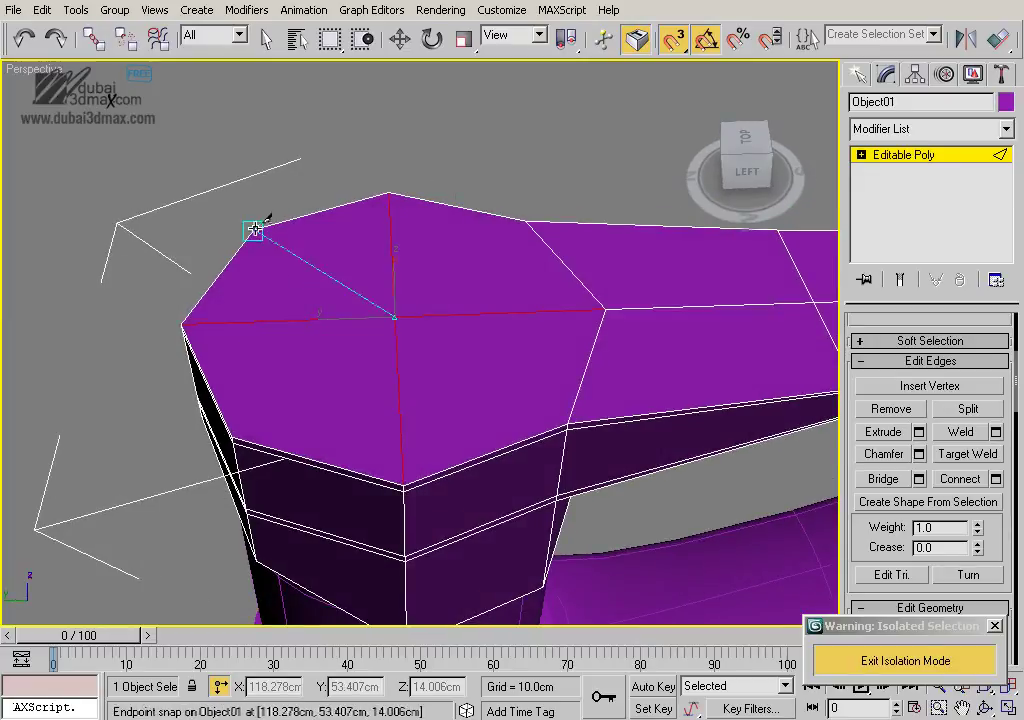
pyautogui.click(234, 437)
pyautogui.click(565, 424)
pyautogui.click(395, 318)
pyautogui.rightClick(527, 220)
# Exit edge editing, reselect the faucet and open the Modifier List
pyautogui.click(893, 158)
pyautogui.click(446, 118)
pyautogui.moveTo(569, 306)
pyautogui.keyDown('alt'); pyautogui.mouseDown(button='middle')
pyautogui.moveTo(503, 271)
pyautogui.moveTo(542, 304)
pyautogui.mouseUp(button='middle'); pyautogui.keyUp('alt')
pyautogui.click(542, 304)
pyautogui.click(910, 130)
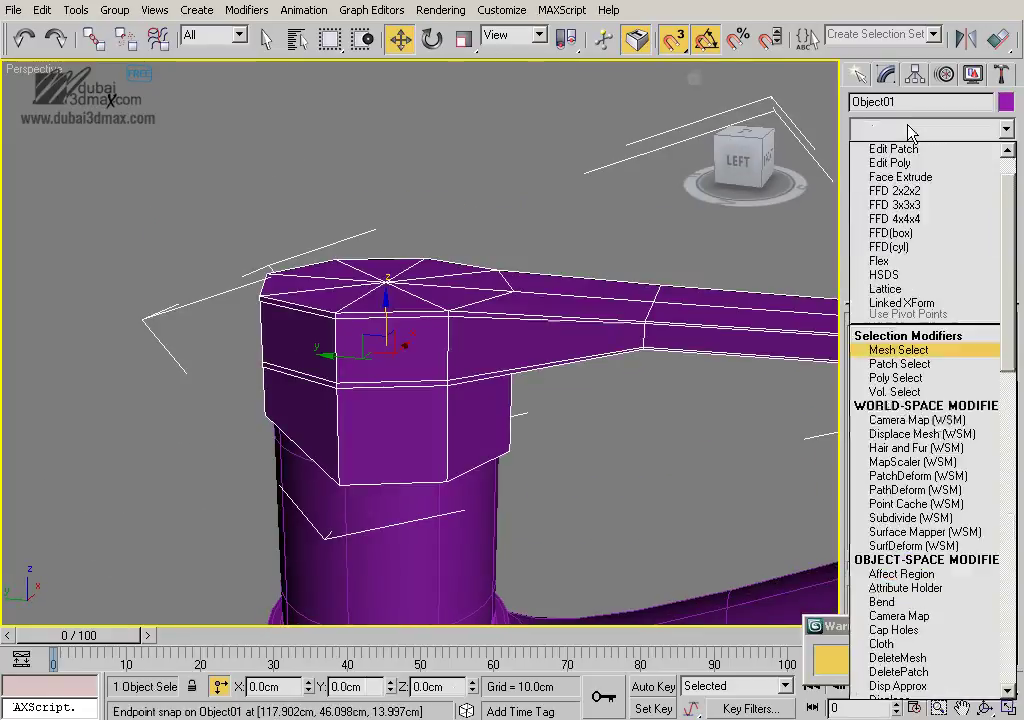
# Add a MeshSmooth modifier to the faucet with 2 iterations
pyautogui.press('m')
pyautogui.click(860, 204)
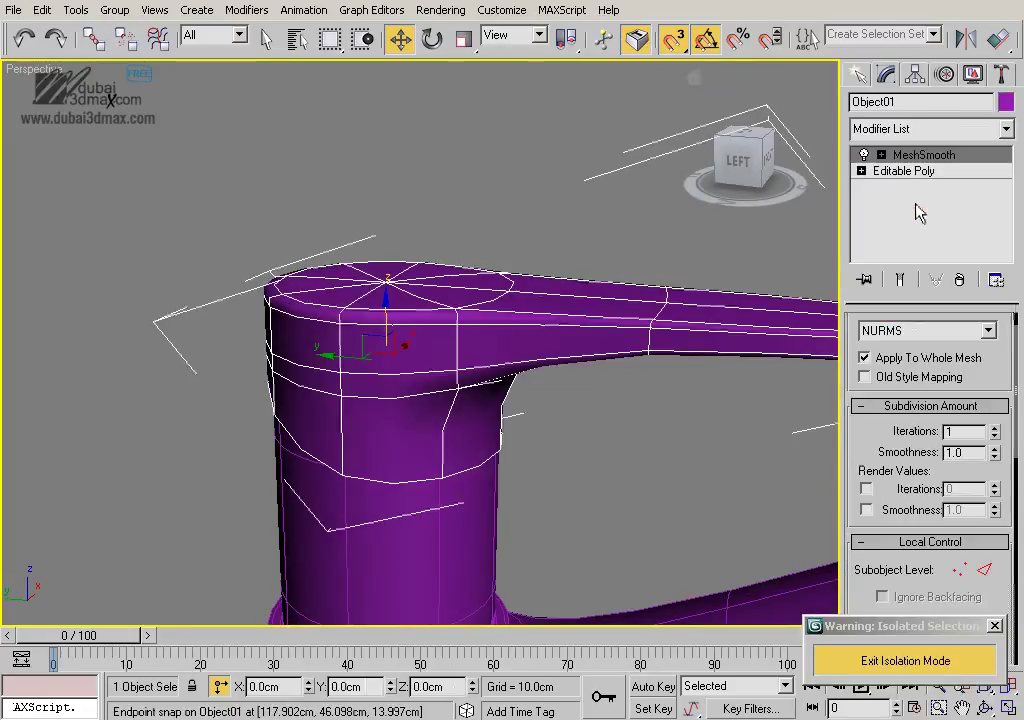
pyautogui.click(995, 428)
pyautogui.click(642, 459)
pyautogui.moveTo(548, 462)
pyautogui.keyDown('alt'); pyautogui.mouseDown(button='middle')
pyautogui.moveTo(622, 405)
pyautogui.moveTo(741, 405)
pyautogui.moveTo(605, 459)
pyautogui.mouseUp(button='middle'); pyautogui.keyUp('alt')
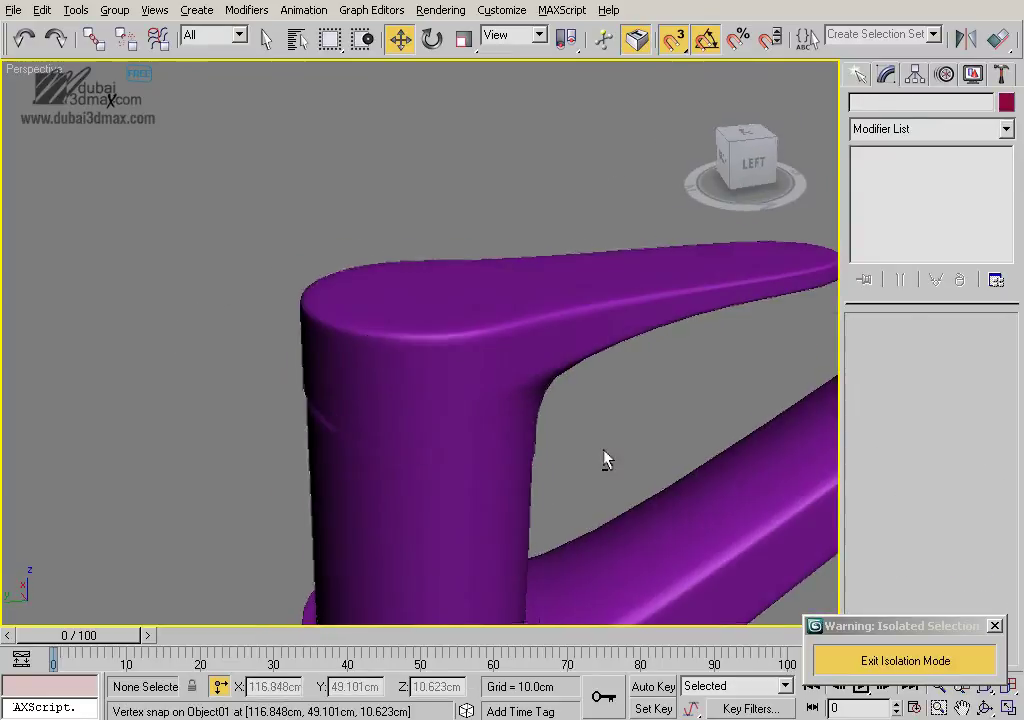
pyautogui.click(604, 224)
# Scale the faucet uniformly to 102% through the Scale type-in offset
pyautogui.rightClick(468, 42)
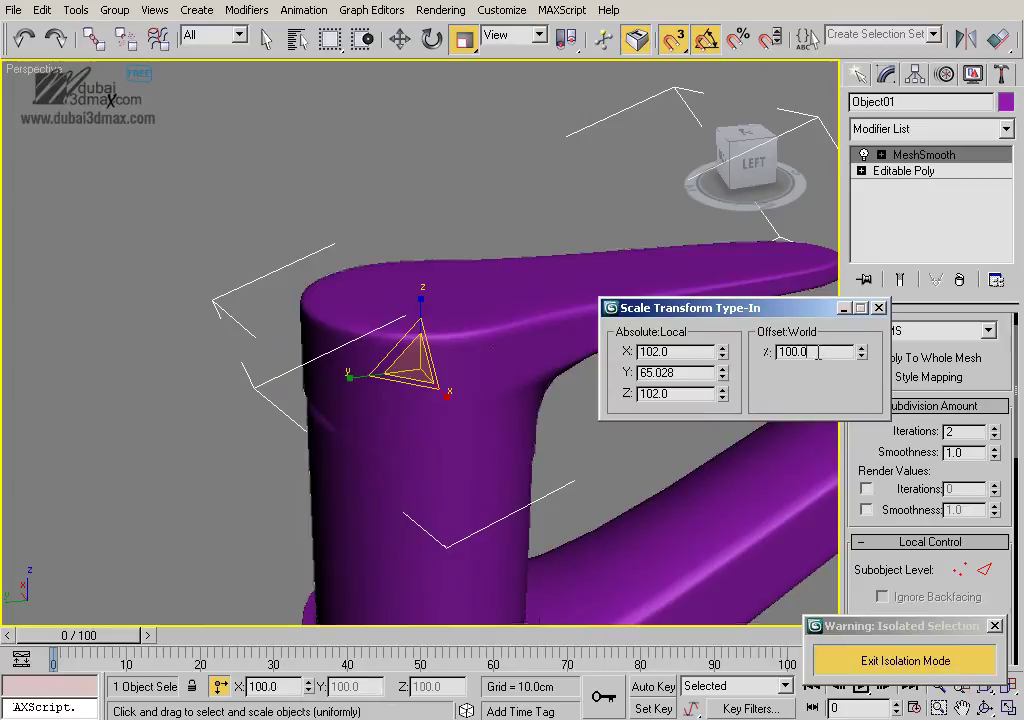
pyautogui.write('102')
pyautogui.press('Return')
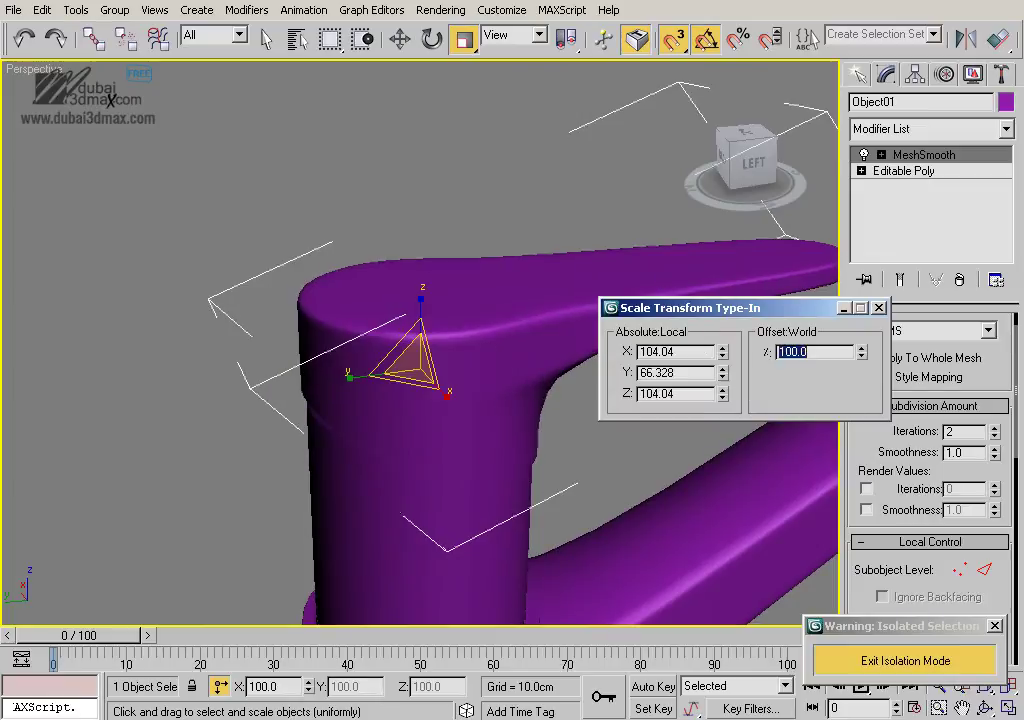
pyautogui.click(878, 308)
pyautogui.keyDown('alt'); pyautogui.moveTo(700, 330); pyautogui.dragTo(649, 319, button='middle'); pyautogui.keyUp('alt')
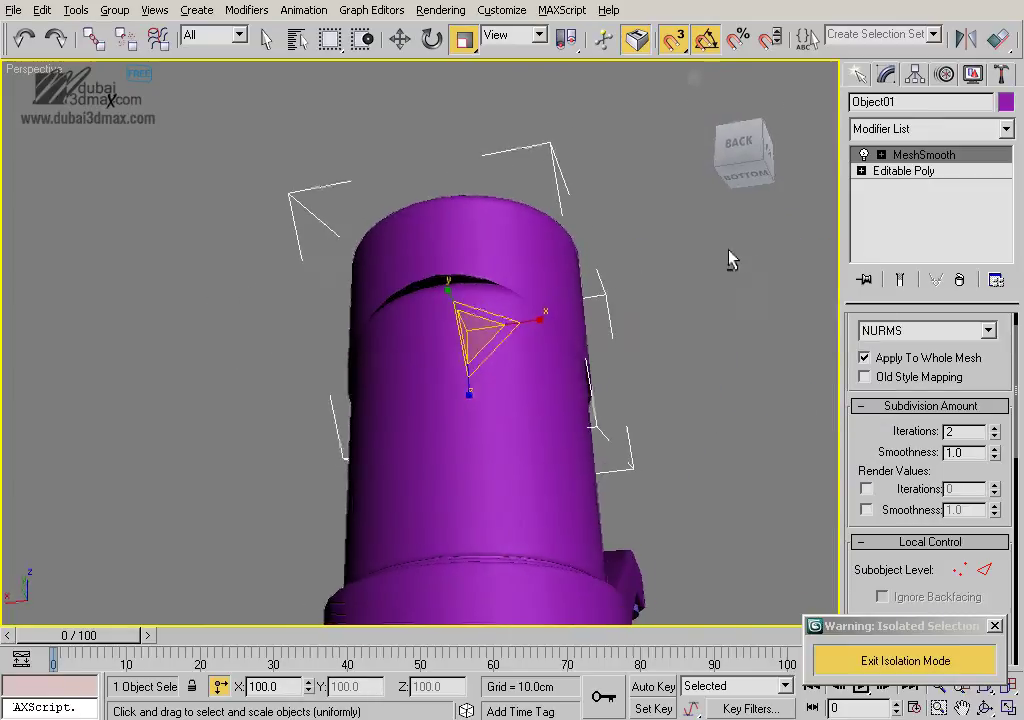
# Replace the cap ring's MeshSmooth modifier with a Shell modifier
pyautogui.rightClick(950, 155)
pyautogui.click(894, 203)
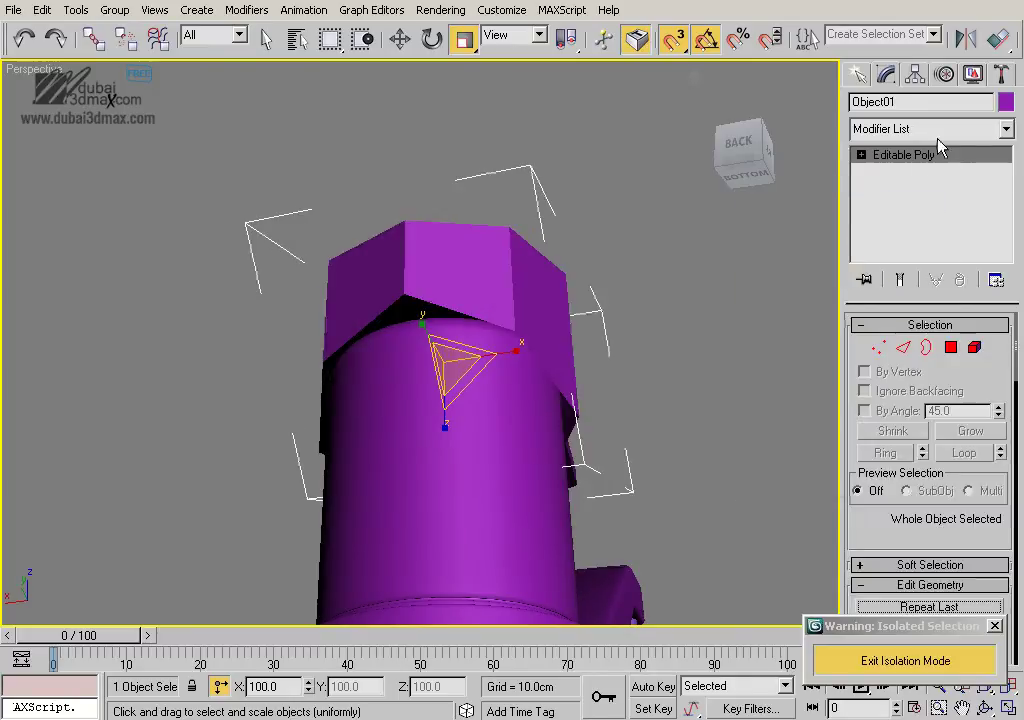
pyautogui.click(937, 130)
pyautogui.scroll(-5, 925, 160)
pyautogui.scroll(-15, 925, 160)
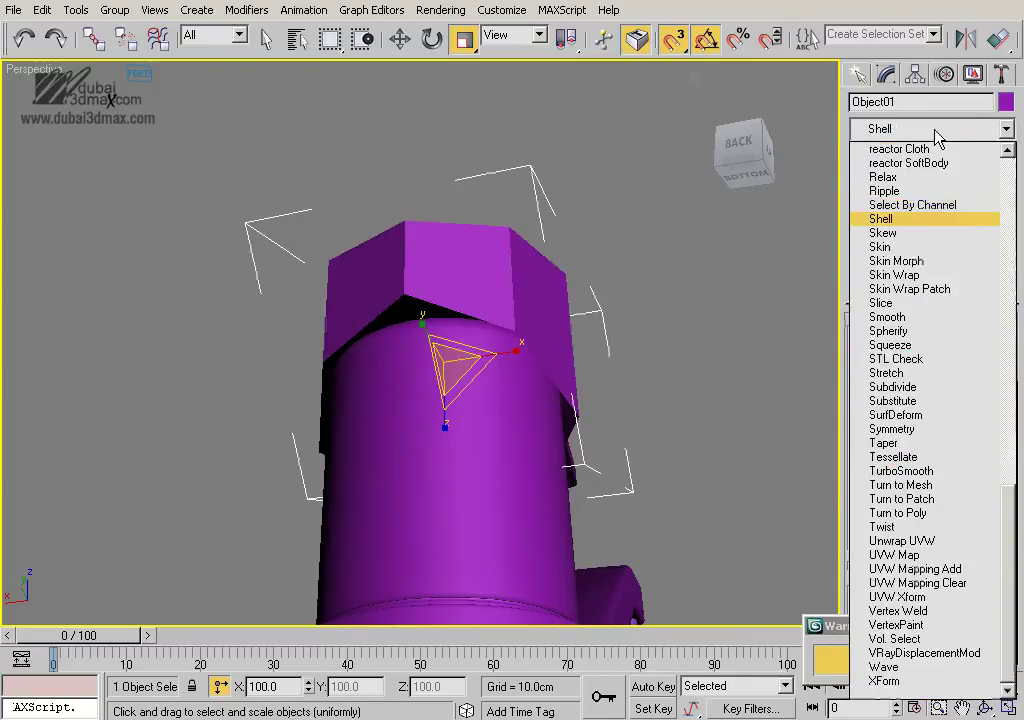
pyautogui.click(916, 225)
# Set the Shell's outer amount to 0.03cm and paste MeshSmooth back above it
pyautogui.moveTo(670, 331)
pyautogui.keyDown('alt'); pyautogui.mouseDown(button='middle')
pyautogui.moveTo(592, 347)
pyautogui.moveTo(606, 304)
pyautogui.mouseUp(button='middle'); pyautogui.keyUp('alt')
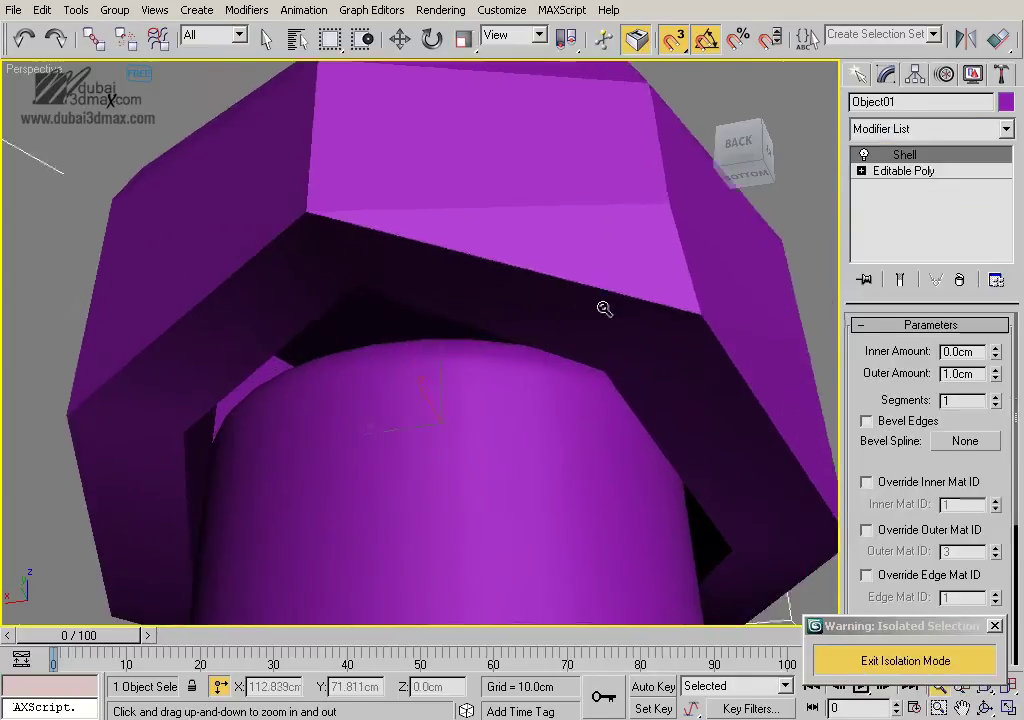
pyautogui.rightClick(995, 377)
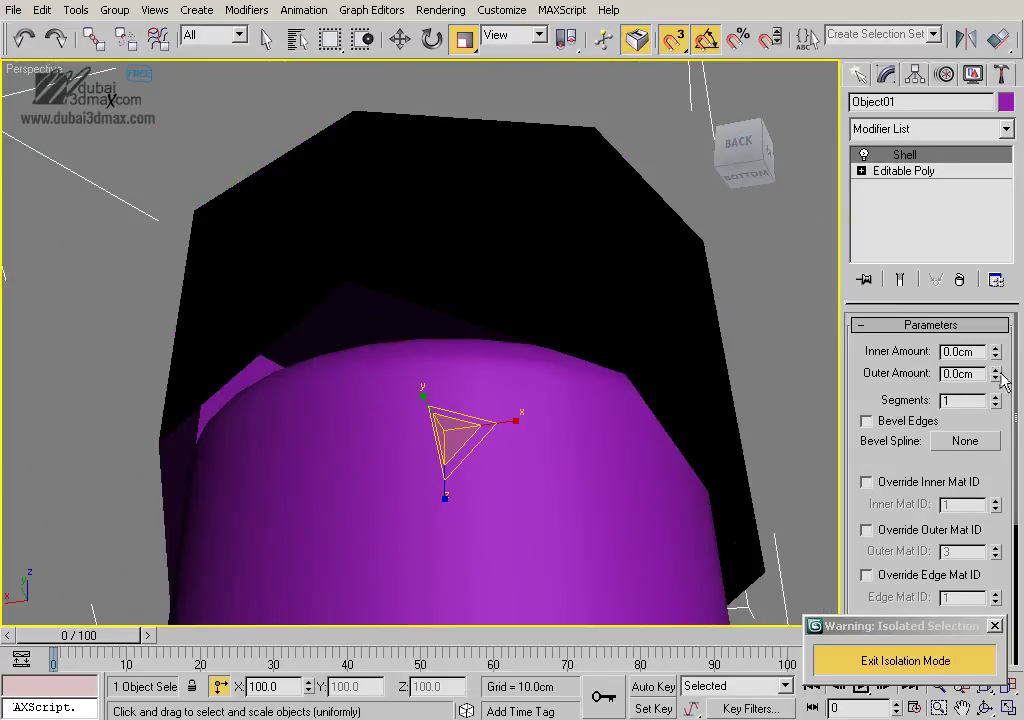
pyautogui.click(995, 369)
pyautogui.click(995, 369)
pyautogui.click(995, 369)
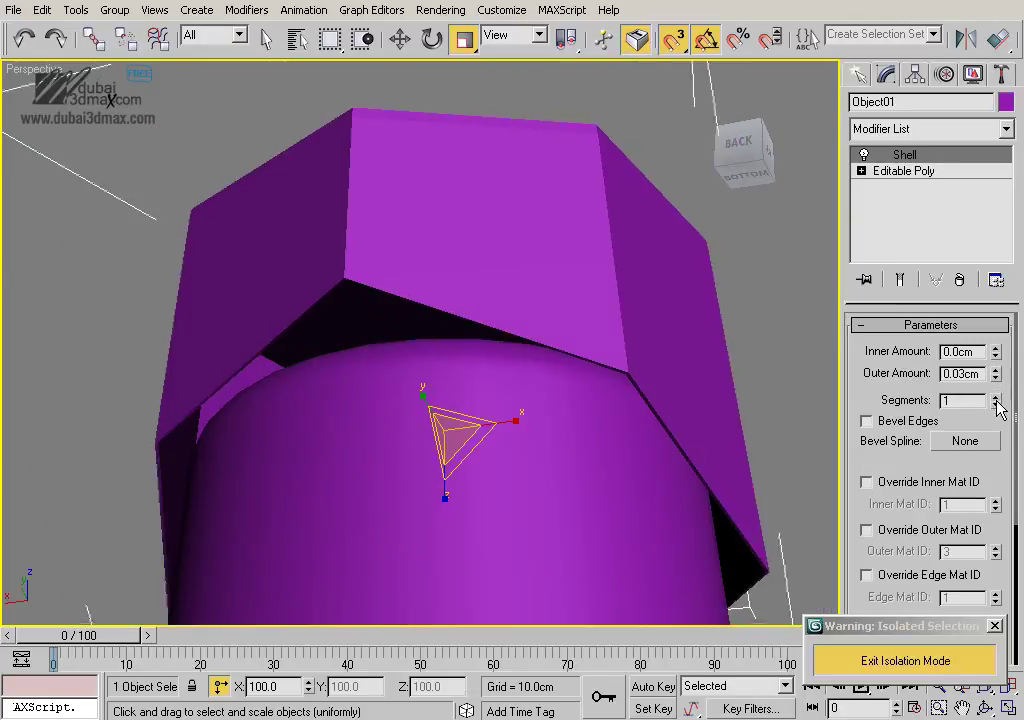
pyautogui.rightClick(905, 155)
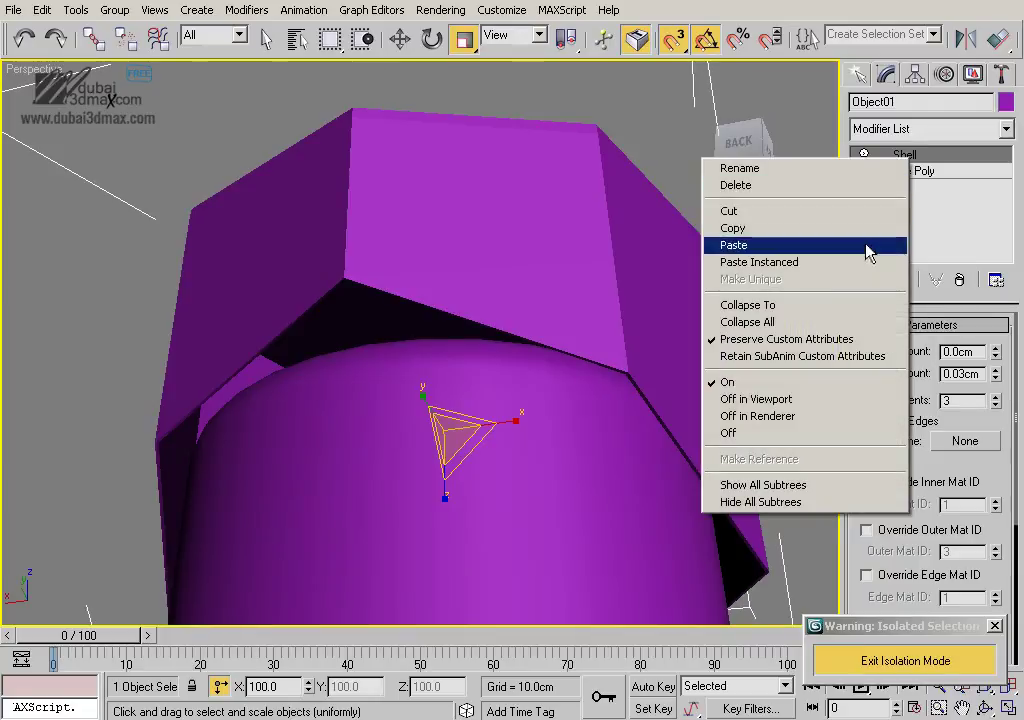
pyautogui.click(869, 247)
# Reselect the cap ring and nudge it slightly along Z
pyautogui.click(735, 342)
pyautogui.scroll(-3, 735, 342)
pyautogui.scroll(-3, 757, 382)
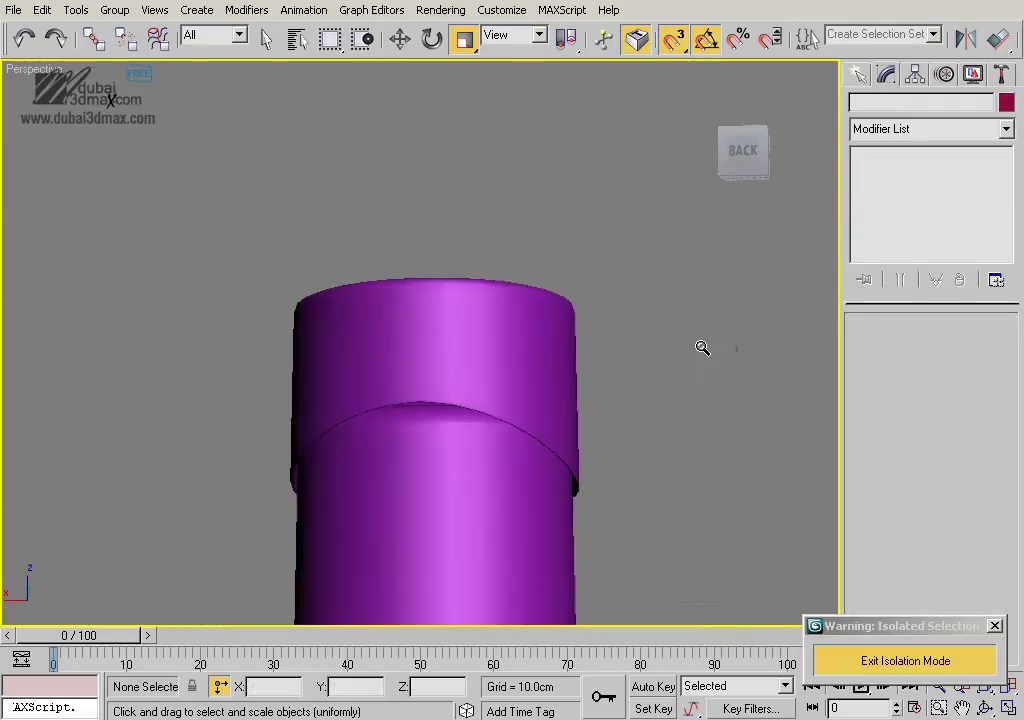
pyautogui.click(535, 323)
pyautogui.rightClick(604, 336)
pyautogui.click(617, 350)
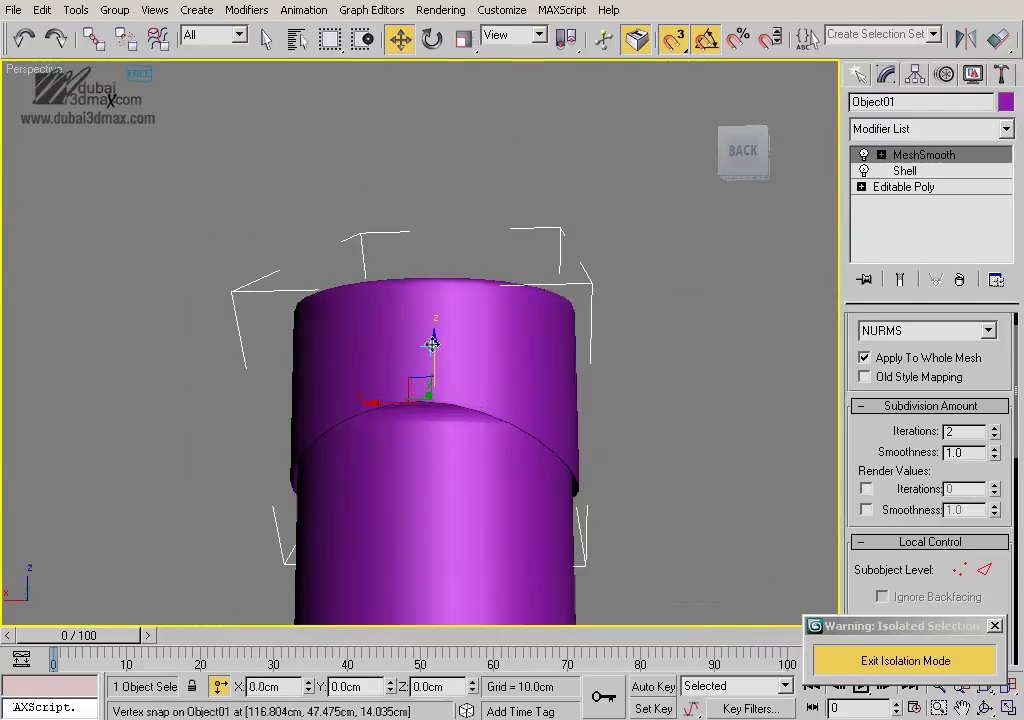
pyautogui.moveTo(446, 345); pyautogui.dragTo(444, 342)
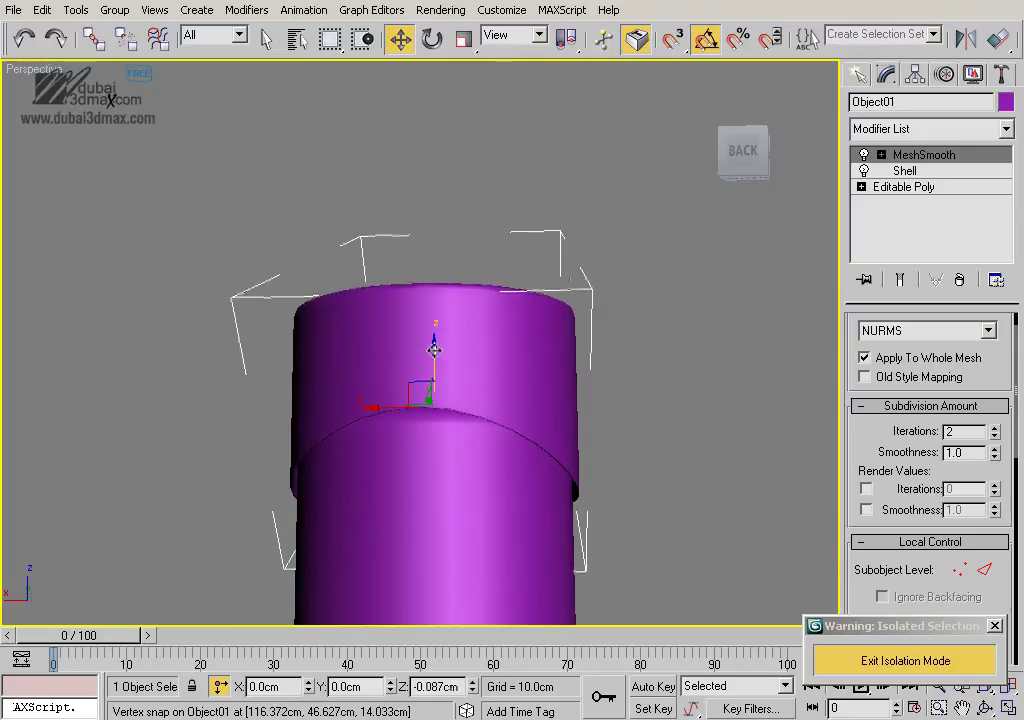
pyautogui.click(640, 356)
pyautogui.moveTo(640, 356)
pyautogui.keyDown('alt'); pyautogui.mouseDown(button='middle')
pyautogui.moveTo(560, 430)
pyautogui.moveTo(670, 368)
pyautogui.moveTo(576, 350)
pyautogui.moveTo(441, 411)
pyautogui.moveTo(549, 370)
pyautogui.moveTo(542, 379)
pyautogui.moveTo(594, 418)
pyautogui.moveTo(505, 418)
pyautogui.moveTo(466, 377)
pyautogui.mouseUp(button='middle'); pyautogui.keyUp('alt')
# In Top view, select the handle's bottom vertices and pull them up along Y
pyautogui.press('w')
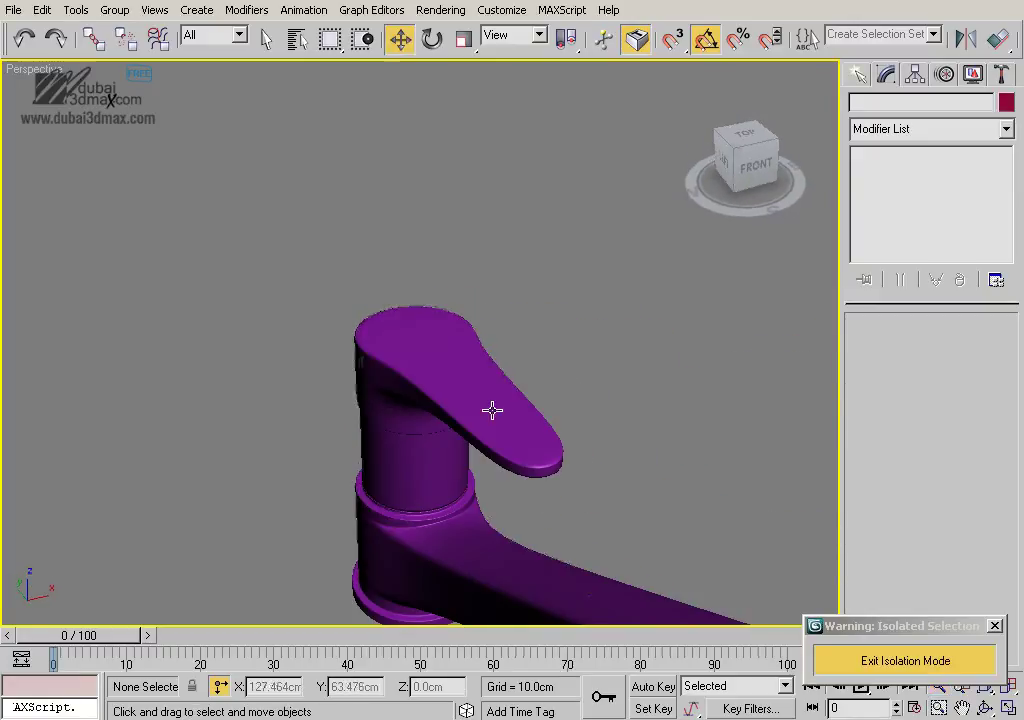
pyautogui.click(511, 389)
pyautogui.press('t')
pyautogui.press('z')
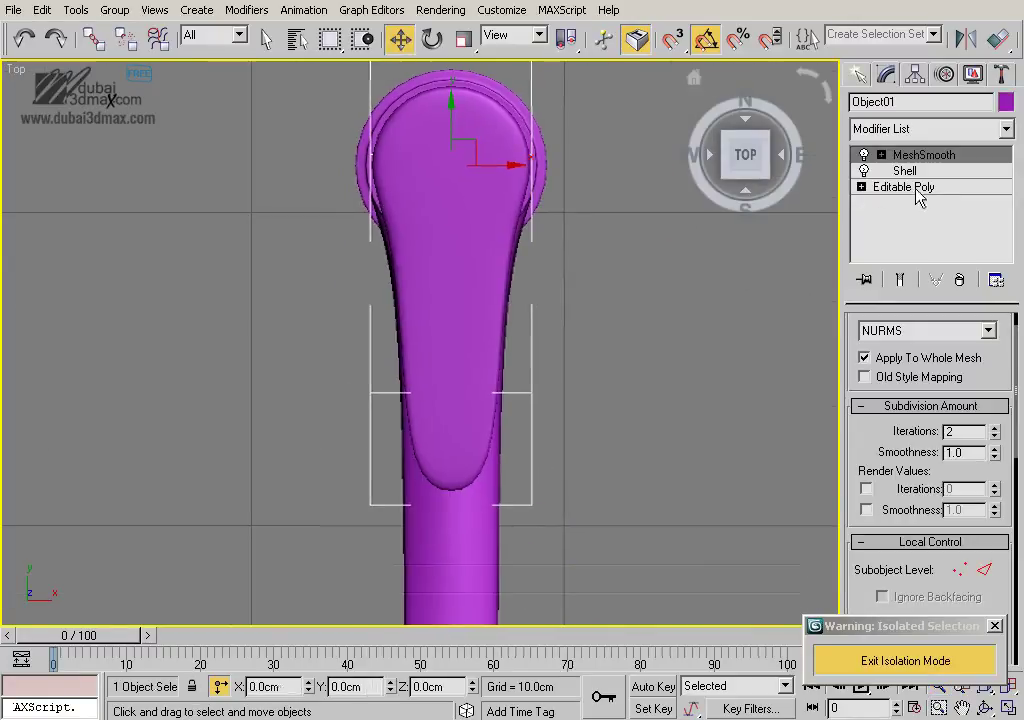
pyautogui.click(918, 189)
pyautogui.press('1')
pyautogui.moveTo(660, 304); pyautogui.dragTo(572, 347, button='middle')
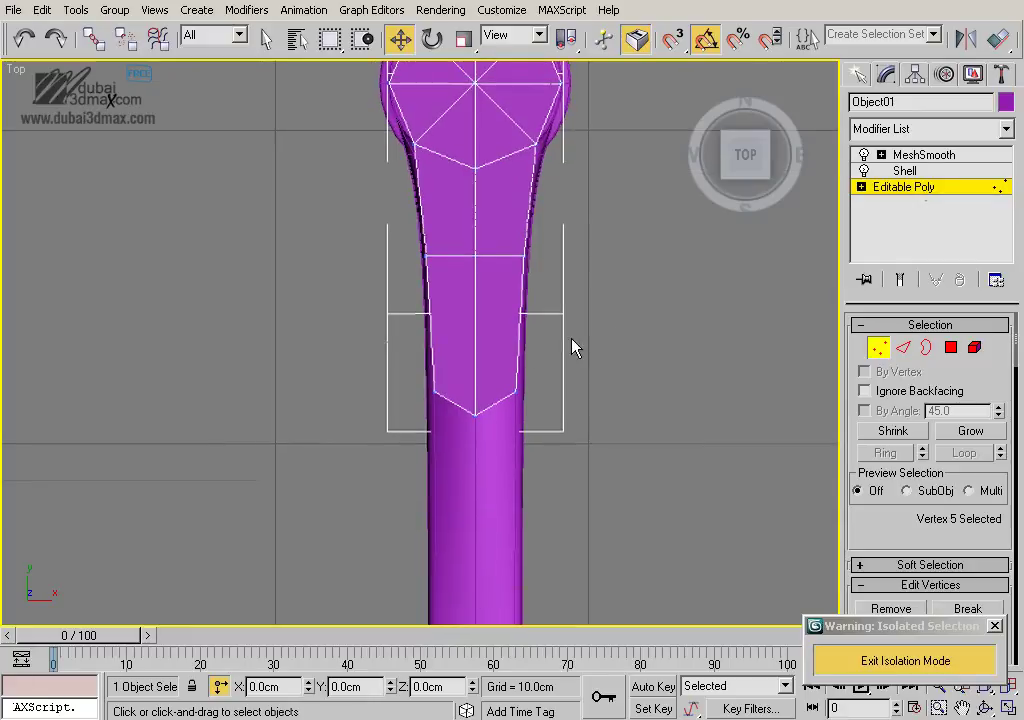
pyautogui.moveTo(487, 368); pyautogui.dragTo(475, 340)
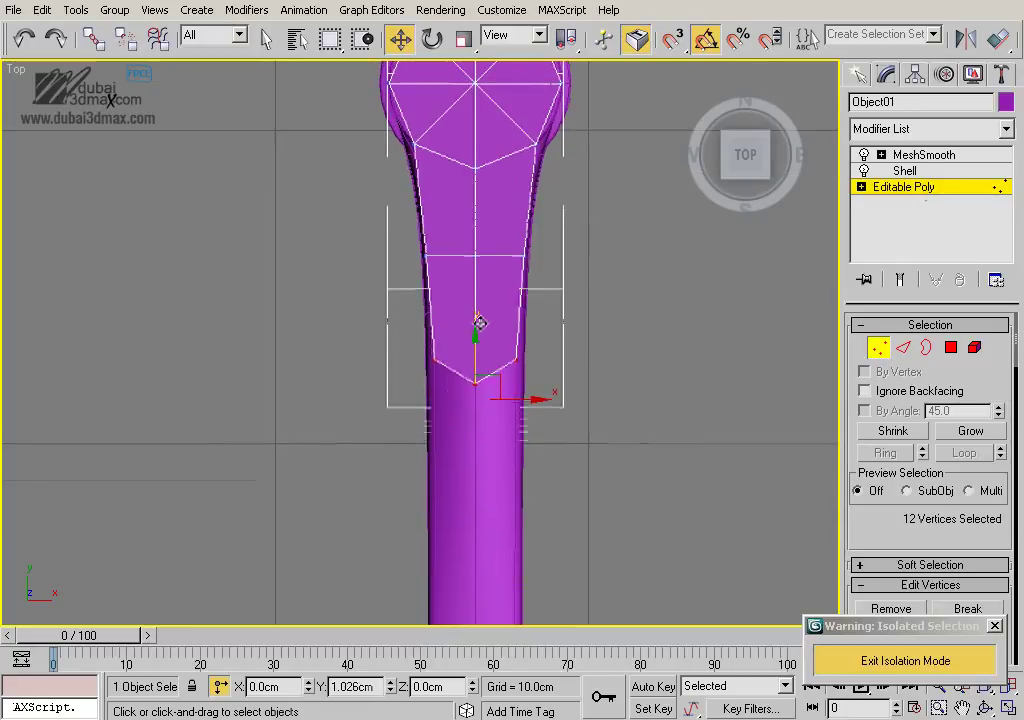
# Connect two edge loops across the lower stem with Segments 2 and Pinch 82
pyautogui.scroll(2, 569, 368)
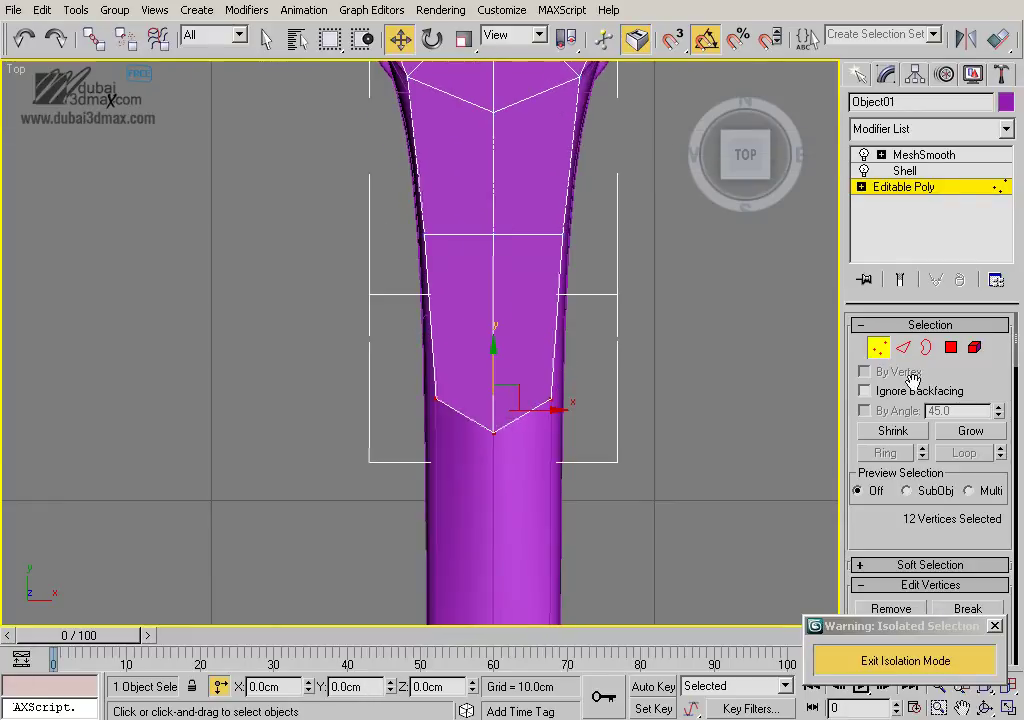
pyautogui.press('2')
pyautogui.scroll(-5, 888, 517)
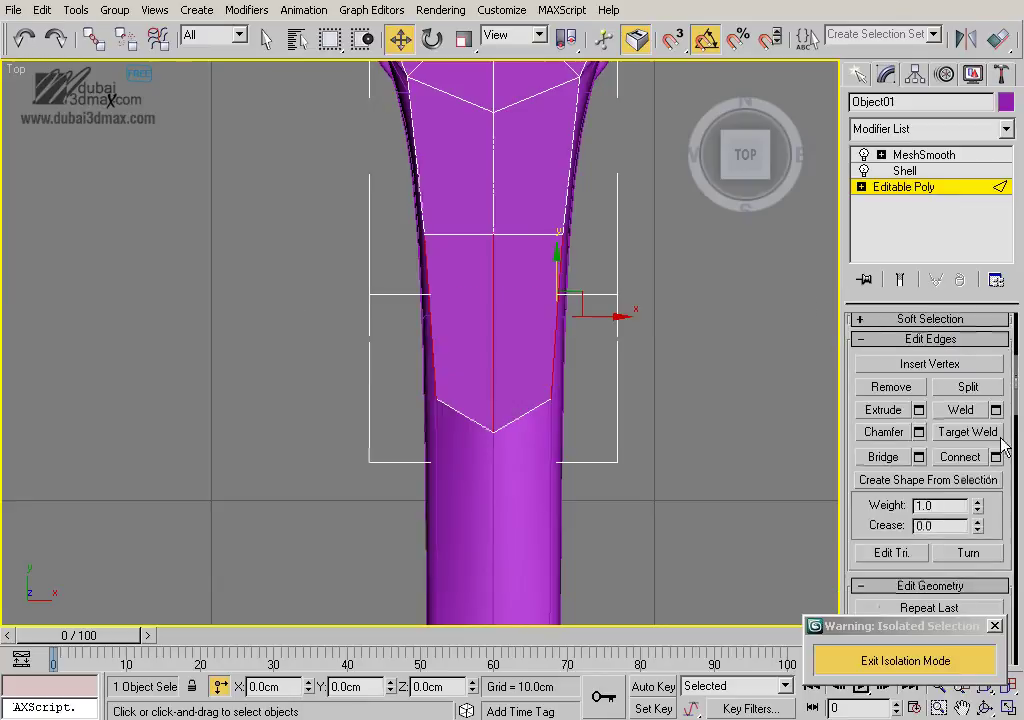
pyautogui.click(995, 456)
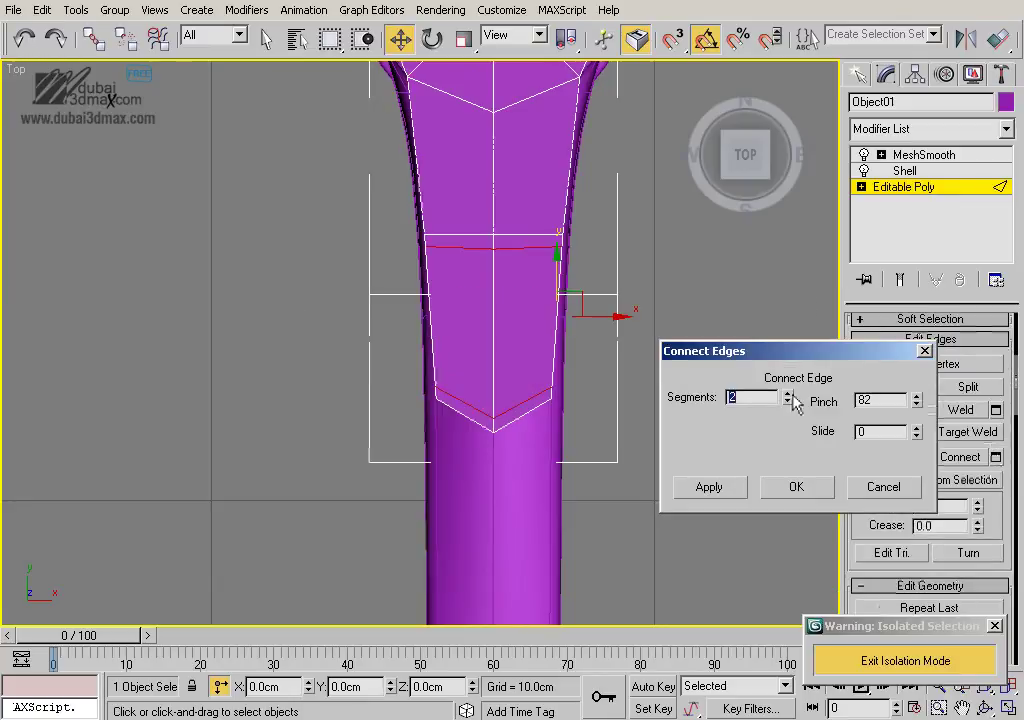
pyautogui.click(796, 486)
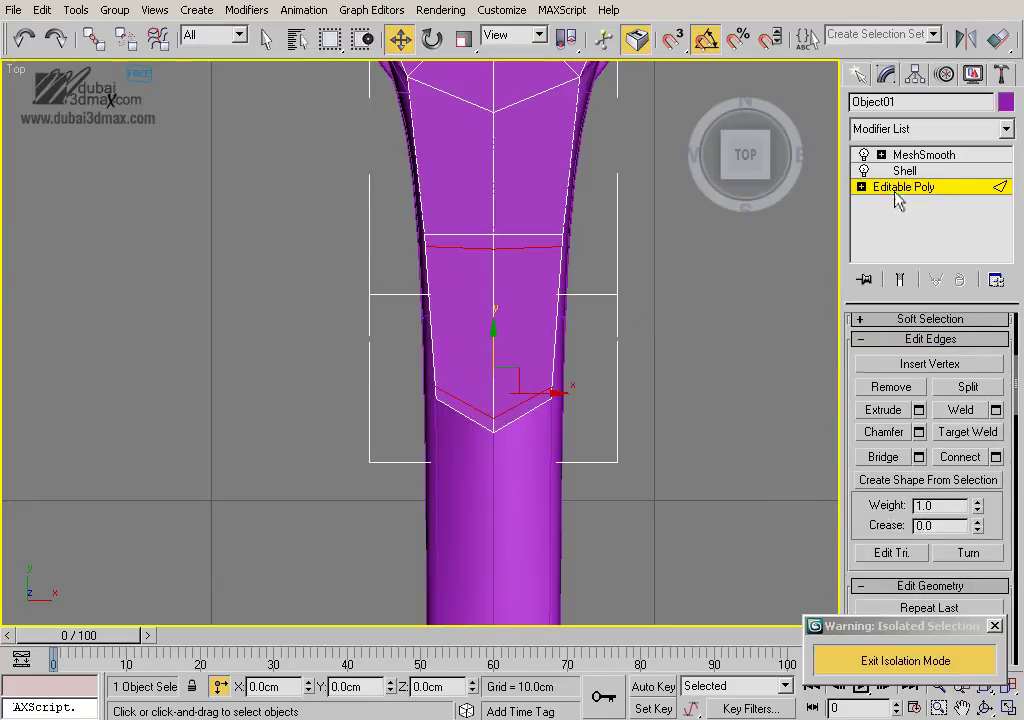
pyautogui.click(897, 190)
pyautogui.click(756, 315)
pyautogui.click(486, 343)
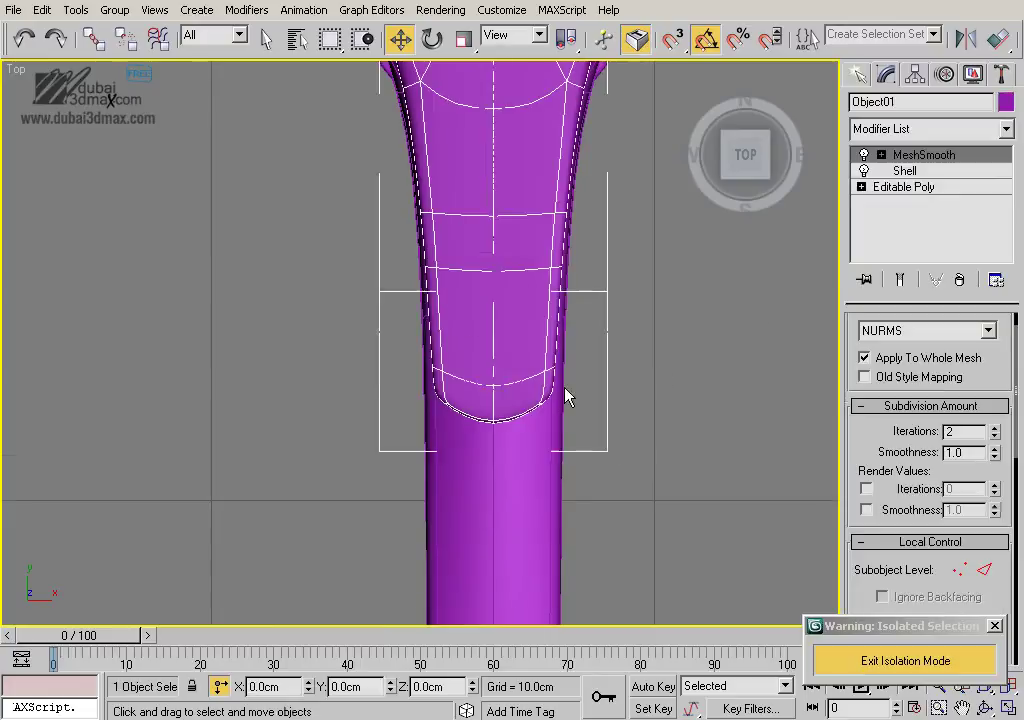
pyautogui.scroll(2, 570, 360)
# Select all three faucet parts and exit isolation mode to show the sink
pyautogui.press('z')
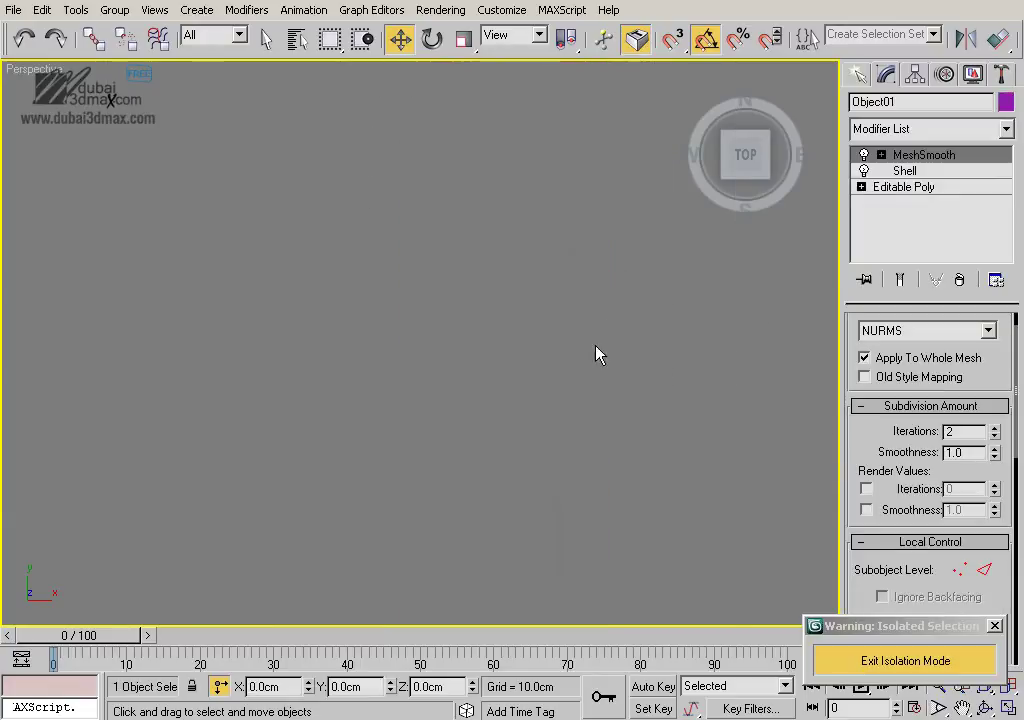
pyautogui.press('p')
pyautogui.click(655, 290)
pyautogui.press('F3')
pyautogui.scroll(3, 480, 345)
pyautogui.moveTo(480, 345)
pyautogui.keyDown('alt'); pyautogui.mouseDown(button='middle')
pyautogui.moveTo(569, 350)
pyautogui.moveTo(566, 340)
pyautogui.mouseUp(button='middle'); pyautogui.keyUp('alt')
pyautogui.scroll(-3, 566, 340)
pyautogui.moveTo(720, 370)
pyautogui.keyDown('alt'); pyautogui.mouseDown(button='middle')
pyautogui.moveTo(676, 372)
pyautogui.moveTo(637, 337)
pyautogui.mouseUp(button='middle'); pyautogui.keyUp('alt')
pyautogui.moveTo(163, 243)
pyautogui.keyDown('alt'); pyautogui.mouseDown(button='middle')
pyautogui.moveTo(418, 331)
pyautogui.moveTo(359, 313)
pyautogui.moveTo(427, 336)
pyautogui.moveTo(437, 354)
pyautogui.moveTo(488, 355)
pyautogui.mouseUp(button='middle'); pyautogui.keyUp('alt')
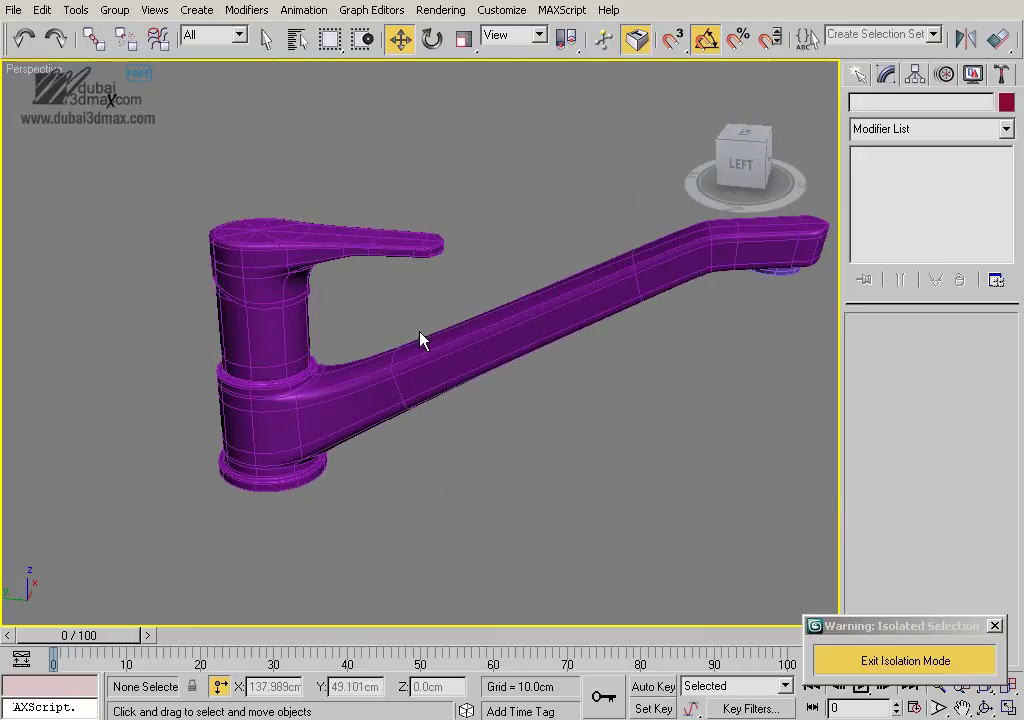
pyautogui.moveTo(830, 506); pyautogui.dragTo(854, 528)
pyautogui.click(866, 656)
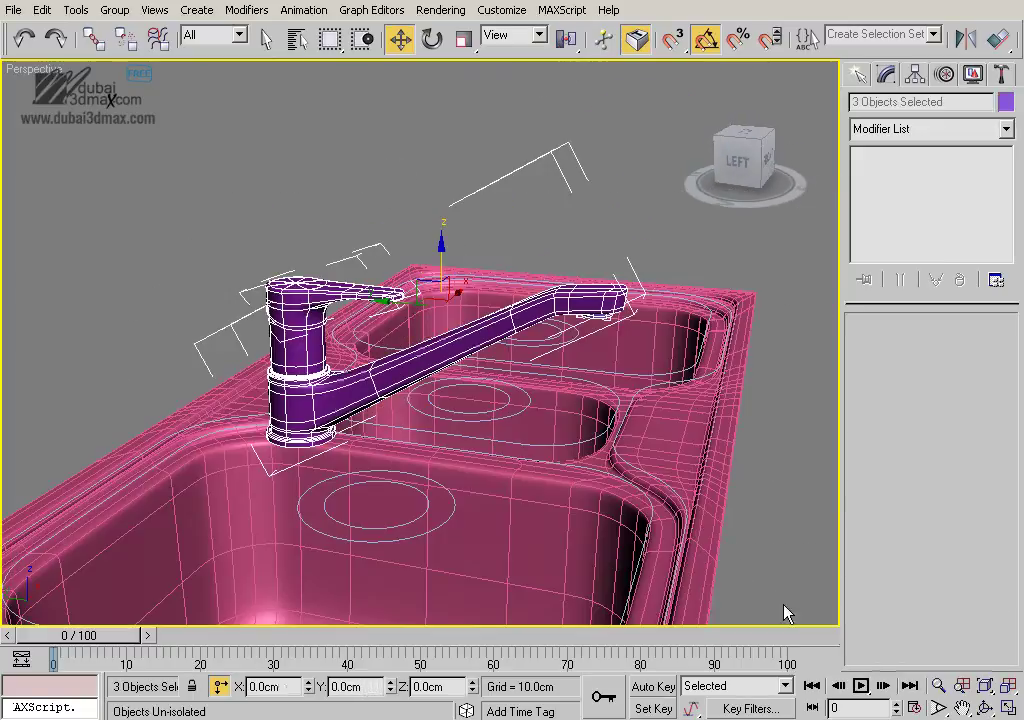
# In Top view, move the faucet onto the middle bowl, shifting about 1.36cm Y and 0.24cm X
pyautogui.moveTo(445, 407)
pyautogui.keyDown('alt'); pyautogui.mouseDown(button='middle')
pyautogui.moveTo(445, 435)
pyautogui.moveTo(463, 440)
pyautogui.mouseUp(button='middle'); pyautogui.keyUp('alt')
pyautogui.press('t')
pyautogui.scroll(-5, 446, 434)
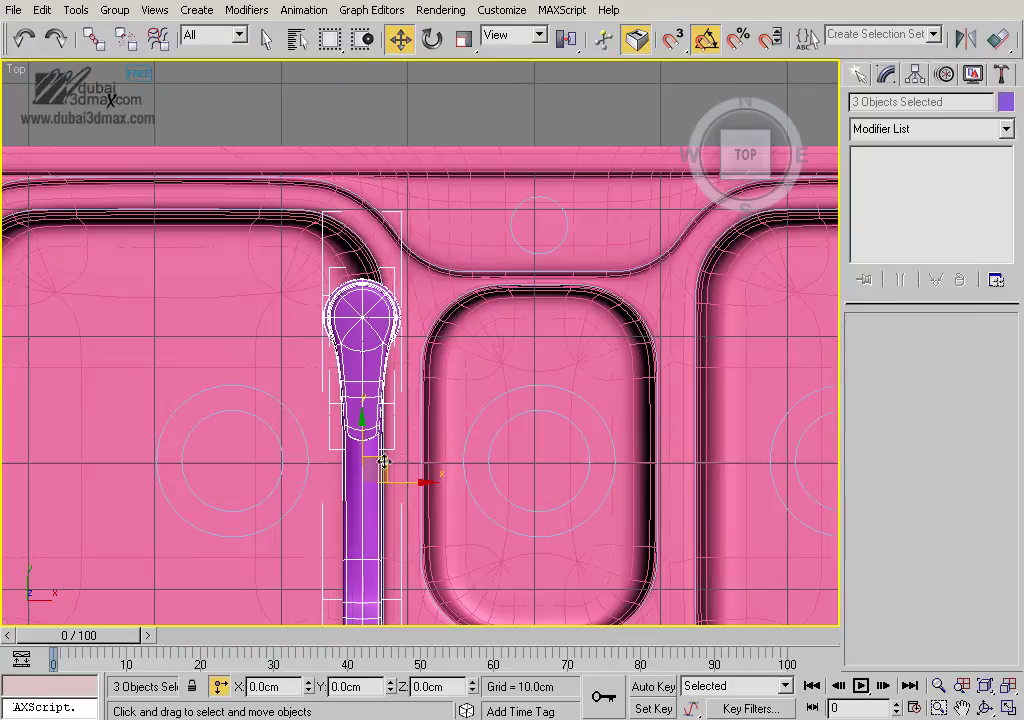
pyautogui.moveTo(384, 457); pyautogui.dragTo(540, 345)
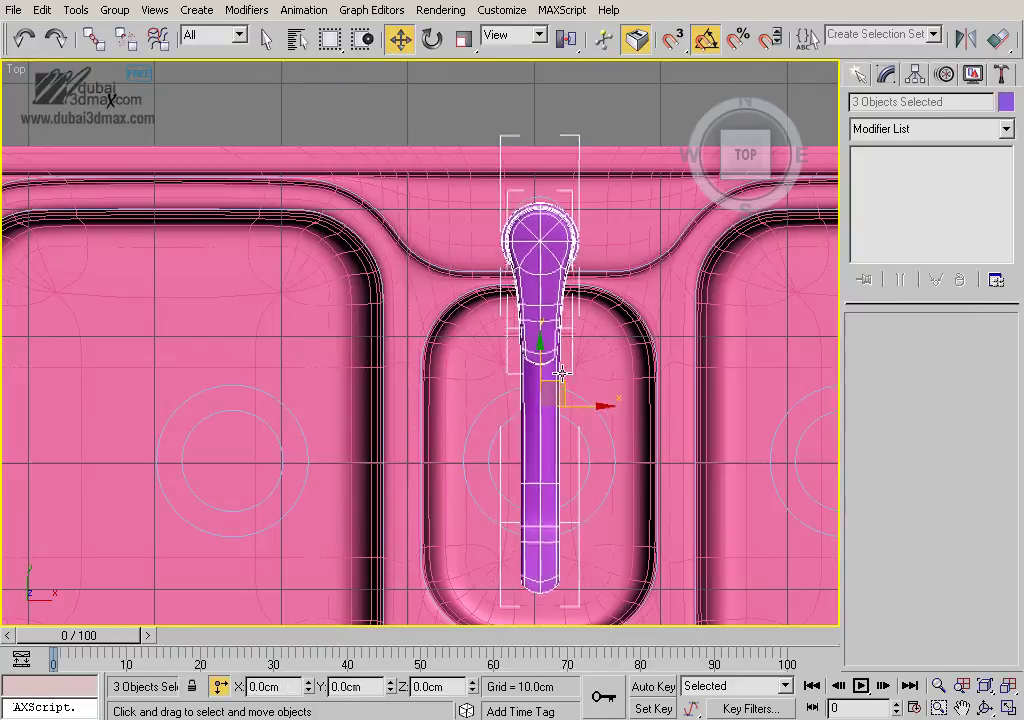
pyautogui.scroll(3, 579, 449)
pyautogui.moveTo(579, 449); pyautogui.dragTo(475, 485, button='middle')
pyautogui.press('F3')
pyautogui.moveTo(507, 434); pyautogui.dragTo(509, 420, button='middle')
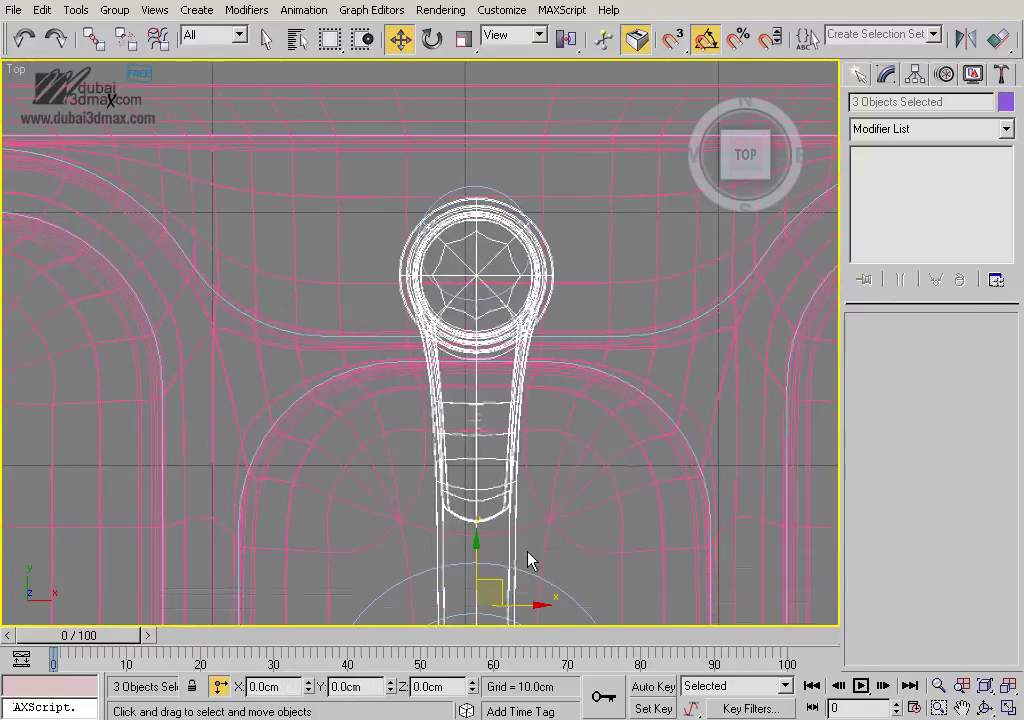
pyautogui.moveTo(525, 520); pyautogui.dragTo(514, 503)
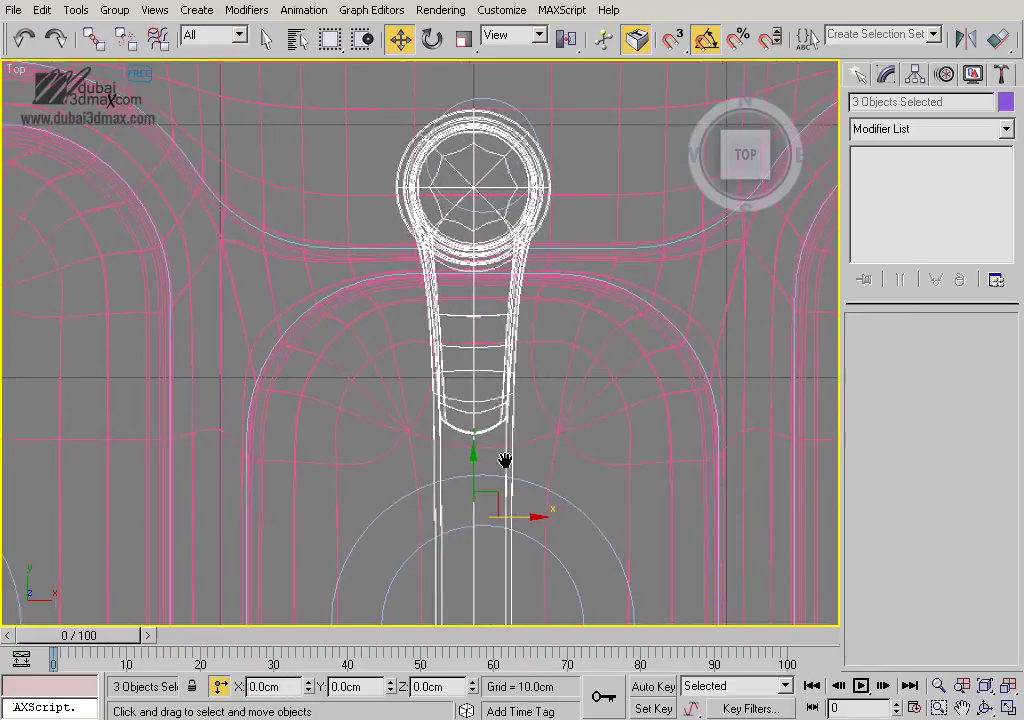
pyautogui.moveTo(487, 487)
pyautogui.mouseDown()
pyautogui.moveTo(606, 530)
pyautogui.moveTo(487, 457)
pyautogui.moveTo(507, 469)
pyautogui.moveTo(499, 455)
pyautogui.mouseUp()
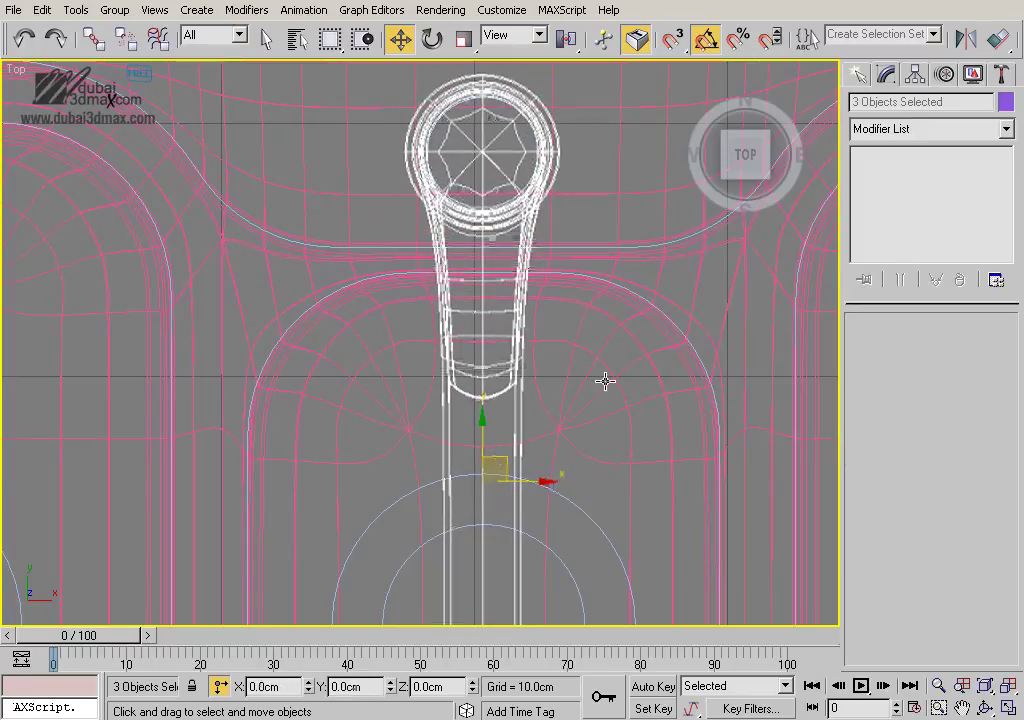
# In Perspective view, drag the three faucet parts down about -1.355cm on Z
pyautogui.scroll(-5, 539, 414)
pyautogui.moveTo(539, 414); pyautogui.dragTo(564, 413, button='middle')
pyautogui.press('p')
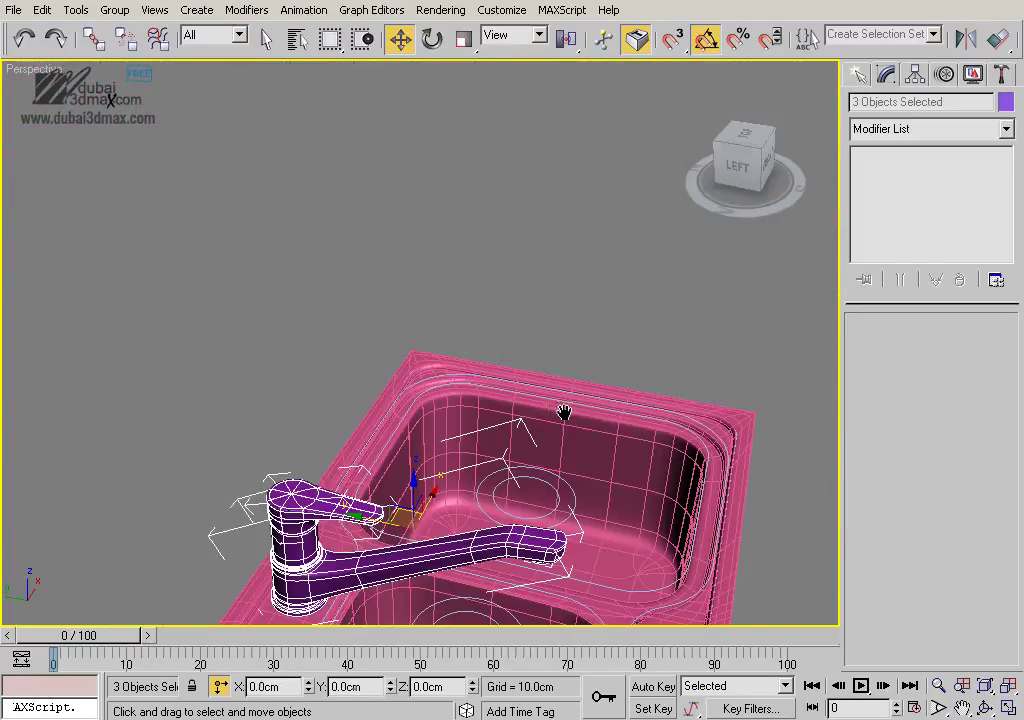
pyautogui.scroll(2, 441, 500)
pyautogui.scroll(2, 528, 425)
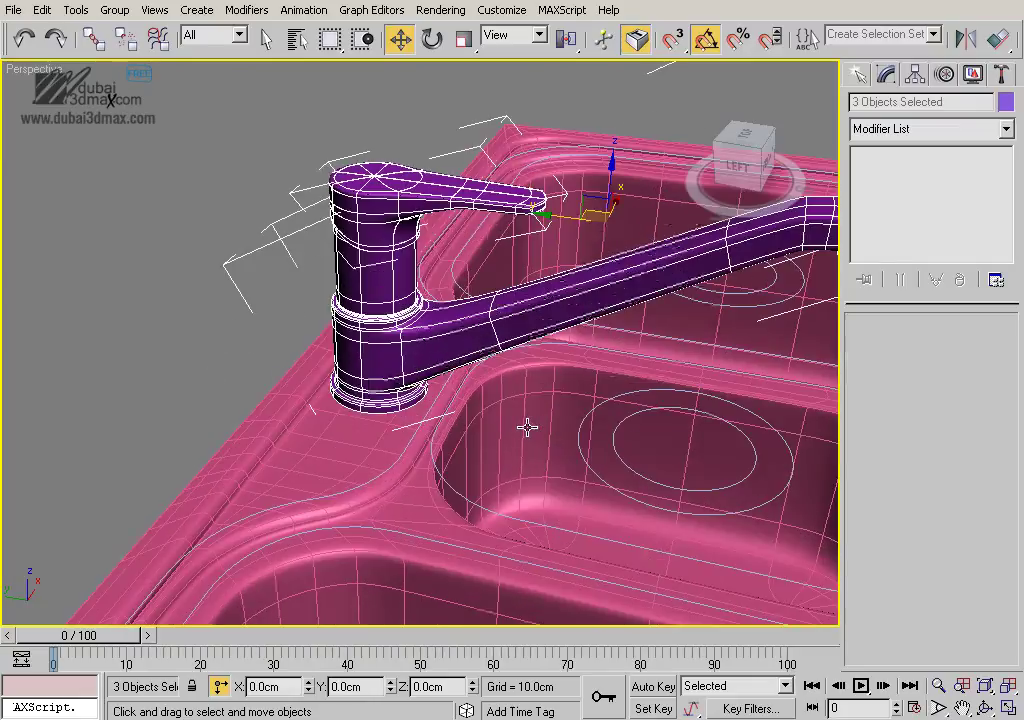
pyautogui.scroll(1, 556, 356)
pyautogui.moveTo(586, 248)
pyautogui.mouseDown()
pyautogui.moveTo(598, 266)
pyautogui.moveTo(598, 257)
pyautogui.mouseUp()
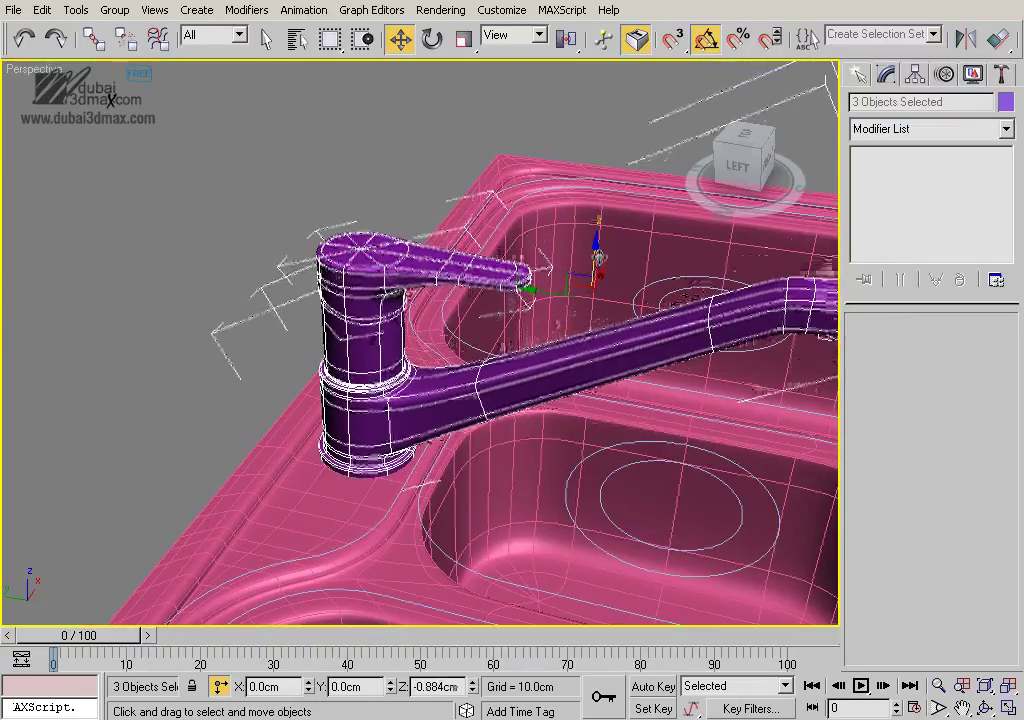
pyautogui.click(218, 251)
# Orbit and zoom around the sink to inspect the seated faucet
pyautogui.keyDown('alt'); pyautogui.moveTo(462, 416); pyautogui.dragTo(416, 359, button='middle'); pyautogui.keyUp('alt')
pyautogui.moveTo(434, 402)
pyautogui.keyDown('alt'); pyautogui.mouseDown(button='middle')
pyautogui.moveTo(441, 410)
pyautogui.moveTo(466, 353)
pyautogui.mouseUp(button='middle'); pyautogui.keyUp('alt')
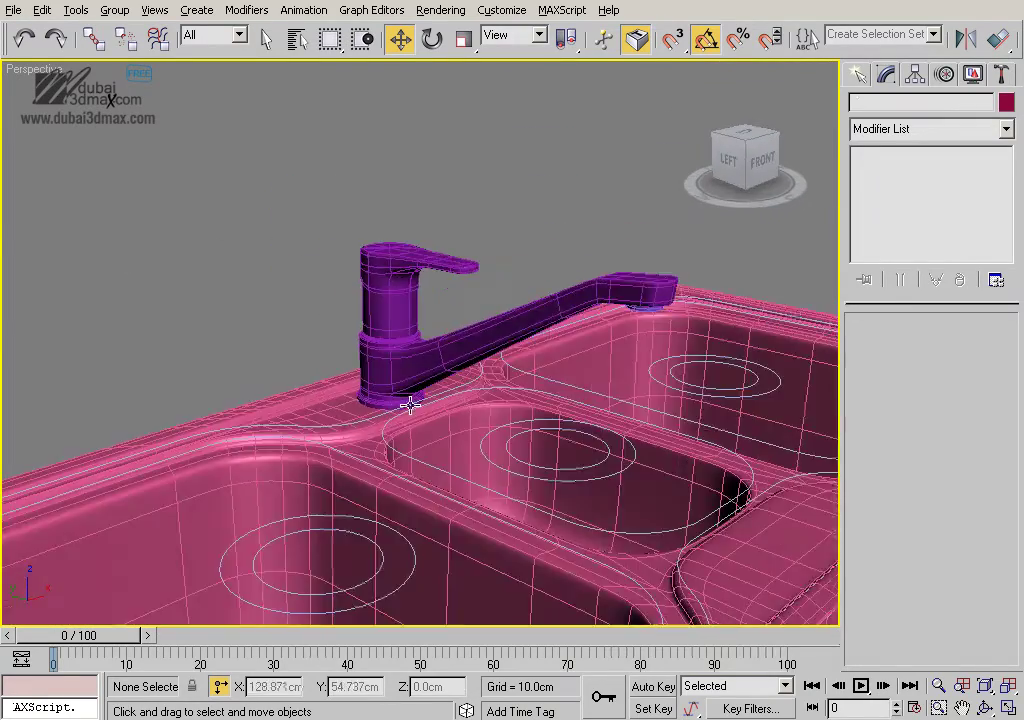
pyautogui.hotkey('alt', 'z')
pyautogui.moveTo(466, 353)
pyautogui.mouseDown()
pyautogui.moveTo(489, 402)
pyautogui.moveTo(507, 402)
pyautogui.moveTo(520, 352)
pyautogui.mouseUp()
pyautogui.press('w')
pyautogui.moveTo(520, 352)
pyautogui.mouseDown(button='middle')
pyautogui.moveTo(498, 464)
pyautogui.moveTo(482, 469)
pyautogui.moveTo(558, 457)
pyautogui.moveTo(546, 446)
pyautogui.moveTo(427, 439)
pyautogui.moveTo(421, 485)
pyautogui.moveTo(466, 437)
pyautogui.moveTo(469, 393)
pyautogui.moveTo(469, 466)
pyautogui.moveTo(455, 395)
pyautogui.mouseUp(button='middle')
pyautogui.hotkey('alt', 'z')
pyautogui.press('w')
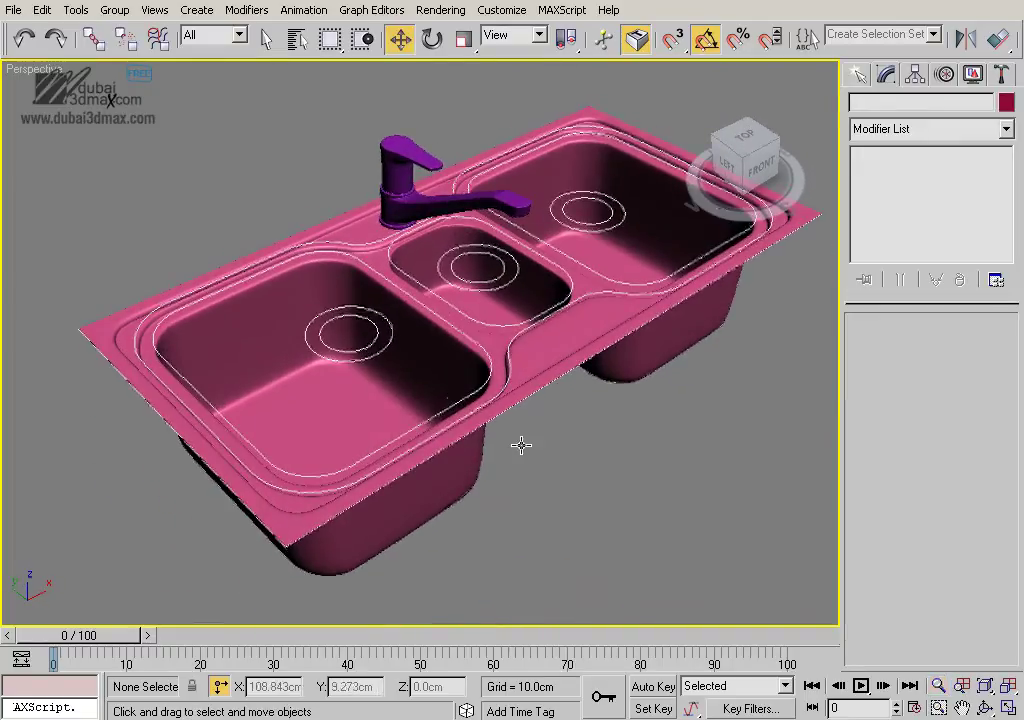
pyautogui.moveTo(690, 546)
pyautogui.keyDown('alt'); pyautogui.mouseDown(button='middle')
pyautogui.moveTo(599, 425)
pyautogui.moveTo(542, 425)
pyautogui.moveTo(416, 386)
pyautogui.mouseUp(button='middle'); pyautogui.keyUp('alt')
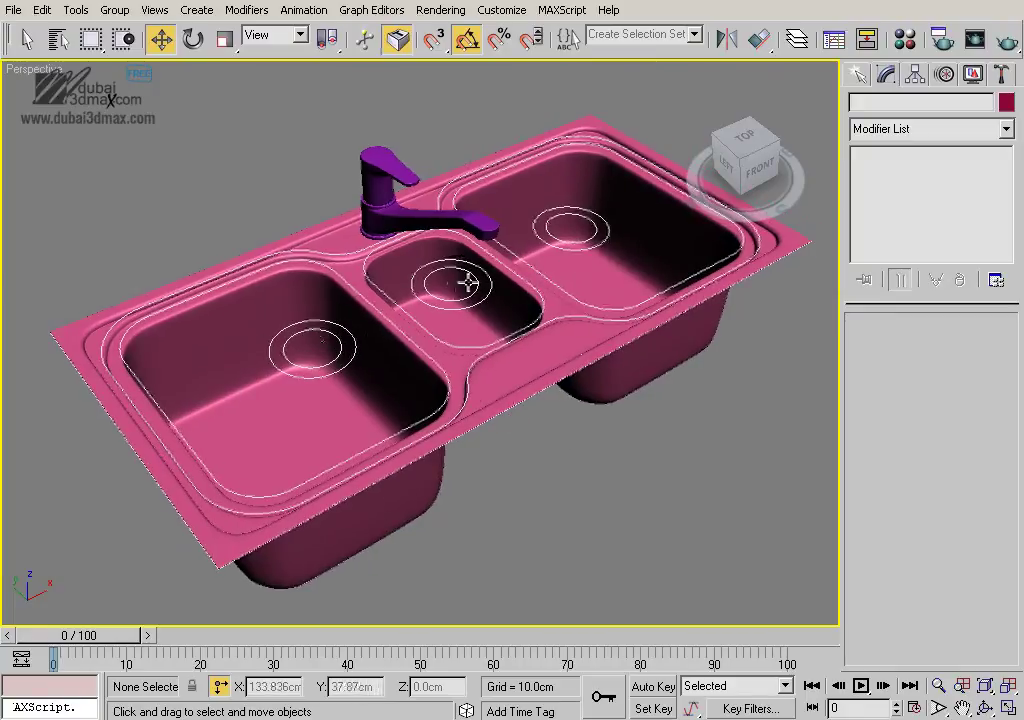
# Frame the drain rings in the bowl from the Top view
pyautogui.click(586, 220)
pyautogui.moveTo(446, 366)
pyautogui.keyDown('alt'); pyautogui.mouseDown(button='middle')
pyautogui.moveTo(473, 359)
pyautogui.moveTo(483, 383)
pyautogui.moveTo(417, 404)
pyautogui.mouseUp(button='middle'); pyautogui.keyUp('alt')
pyautogui.press('t')
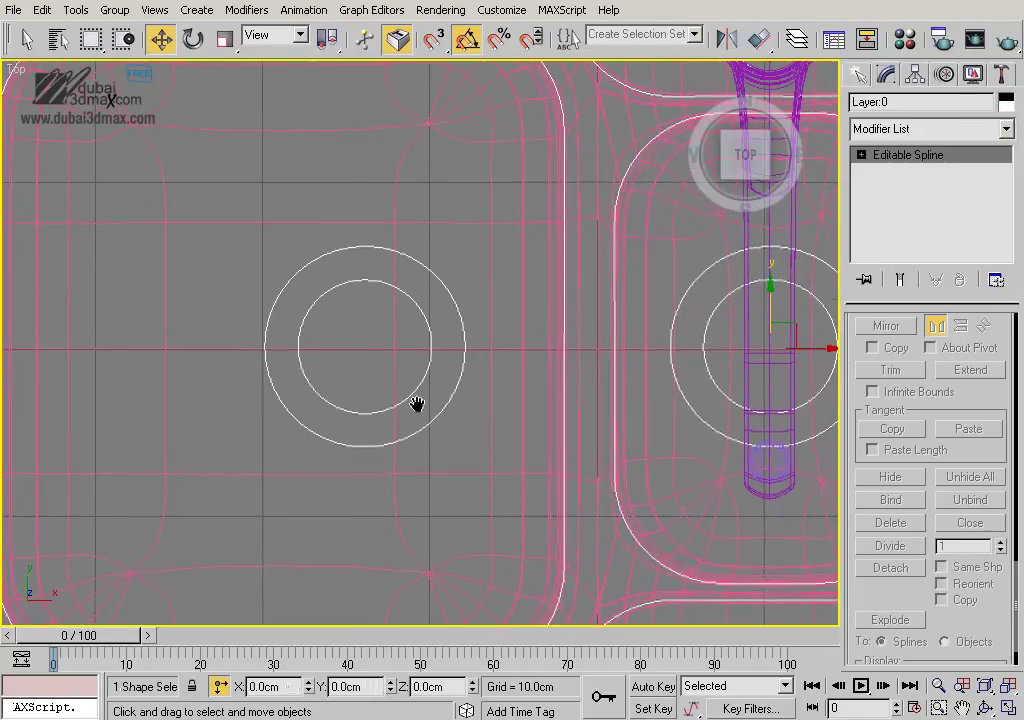
pyautogui.click(478, 323)
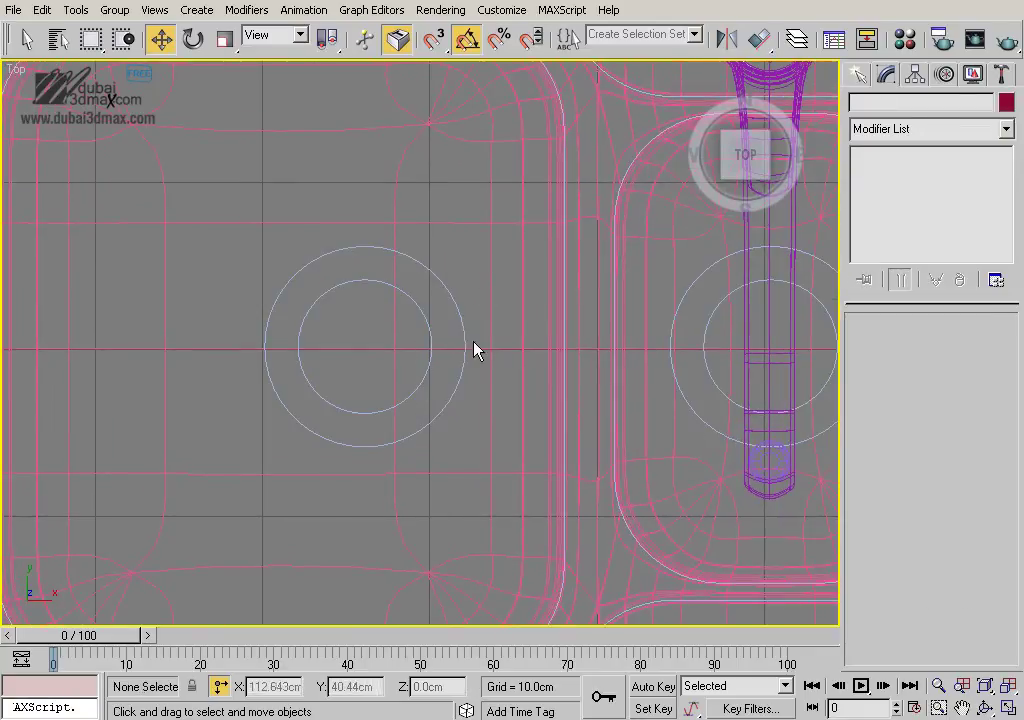
pyautogui.moveTo(475, 350); pyautogui.dragTo(453, 347, button='middle')
# Start the Line spline tool and zoom in on the drain rings
pyautogui.click(858, 74)
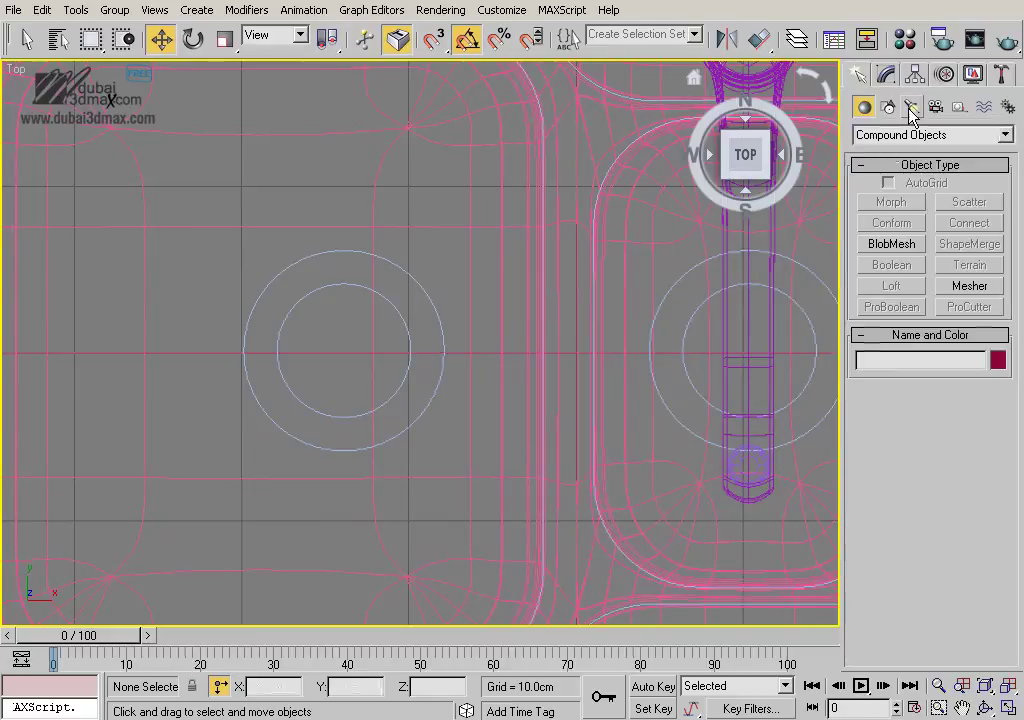
pyautogui.click(888, 107)
pyautogui.click(891, 217)
pyautogui.hotkey('alt', 'z')
pyautogui.moveTo(569, 241); pyautogui.dragTo(592, 247)
pyautogui.rightClick(592, 247)
pyautogui.moveTo(592, 247); pyautogui.dragTo(593, 270, button='middle')
# Draw an eight-point stepped profile from the outer drain ring inward to a central lip
pyautogui.click(592, 261)
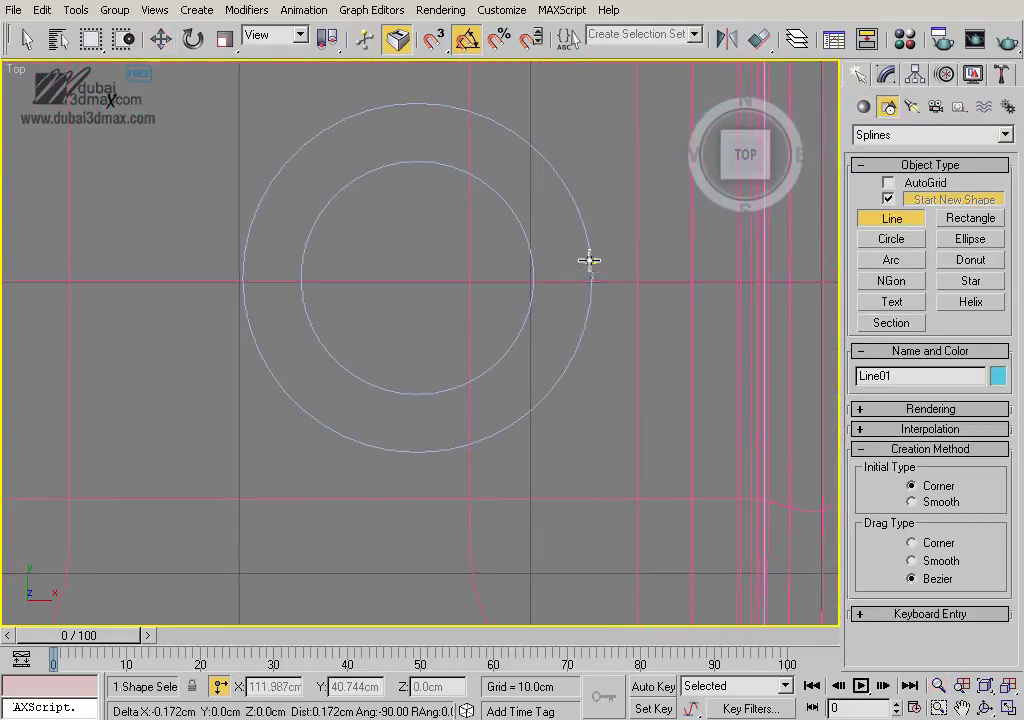
pyautogui.click(531, 261)
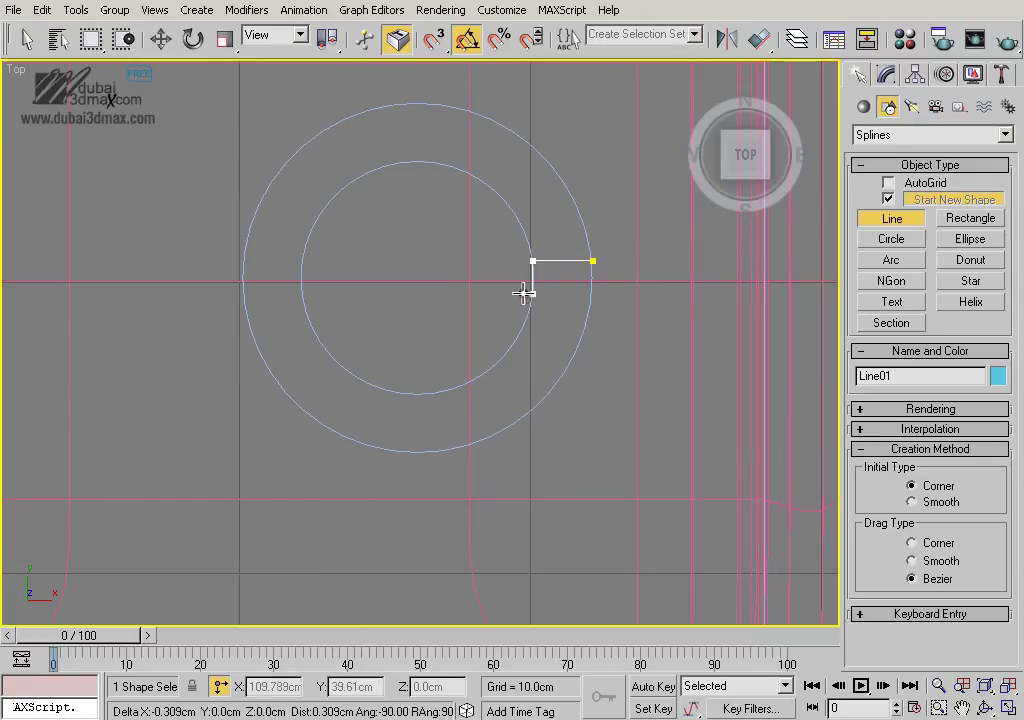
pyautogui.click(523, 293)
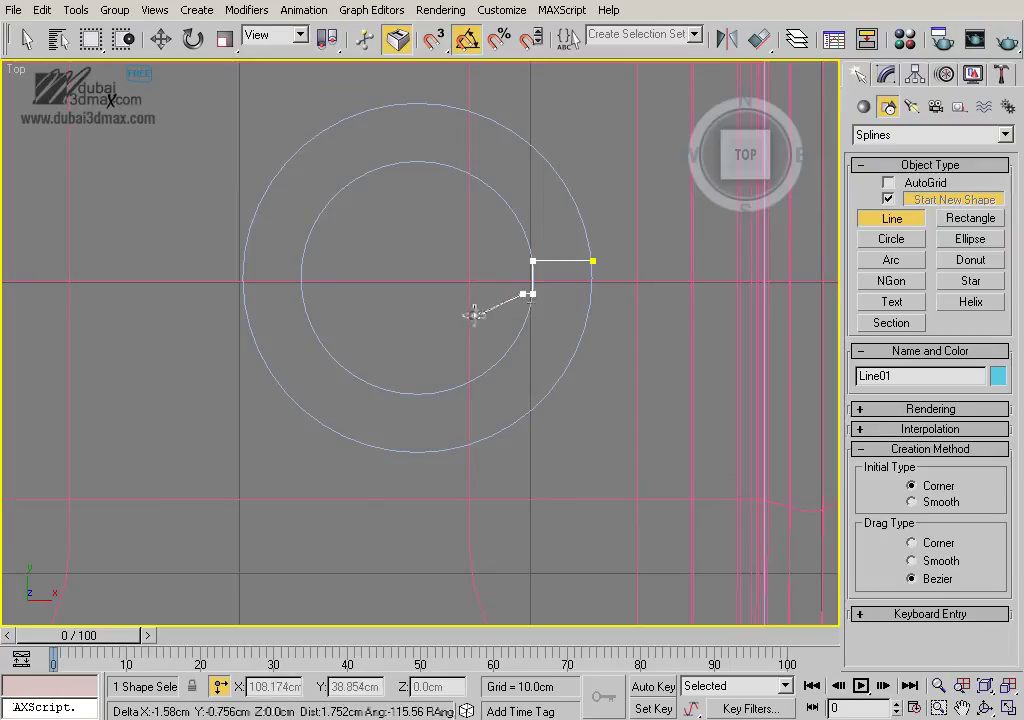
pyautogui.click(476, 319)
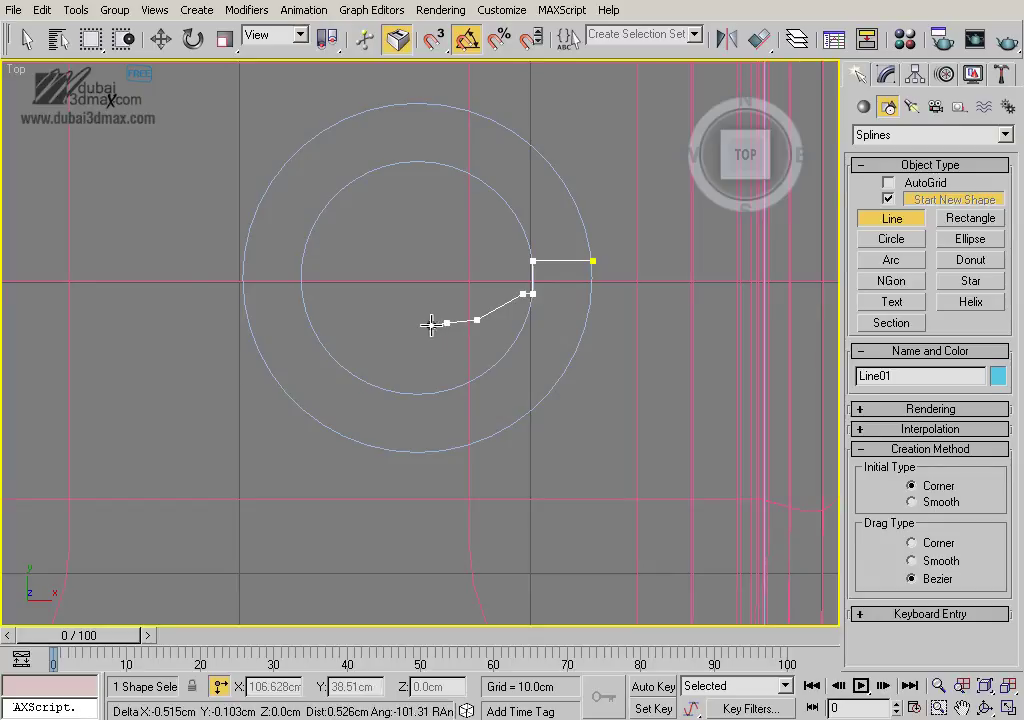
pyautogui.click(421, 323)
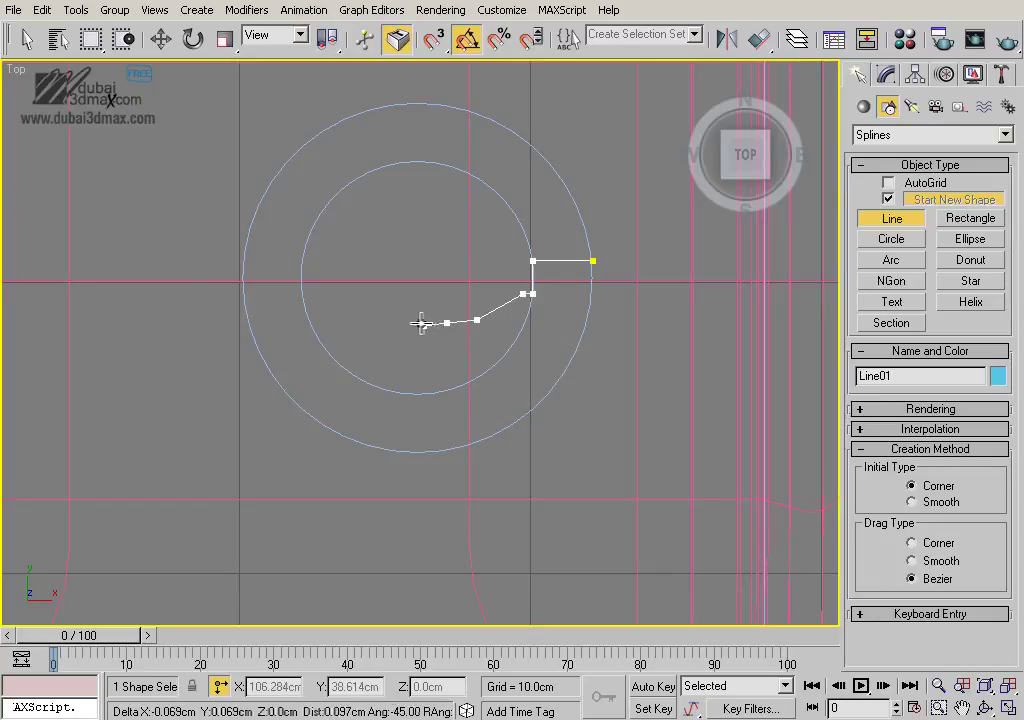
pyautogui.click(413, 322)
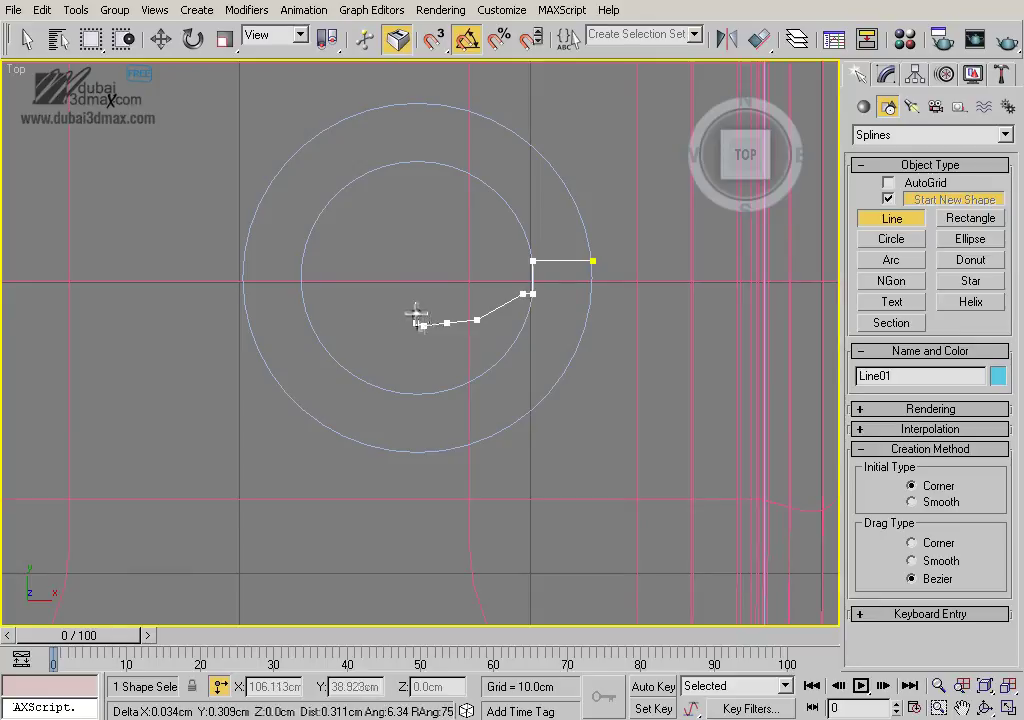
pyautogui.click(424, 313)
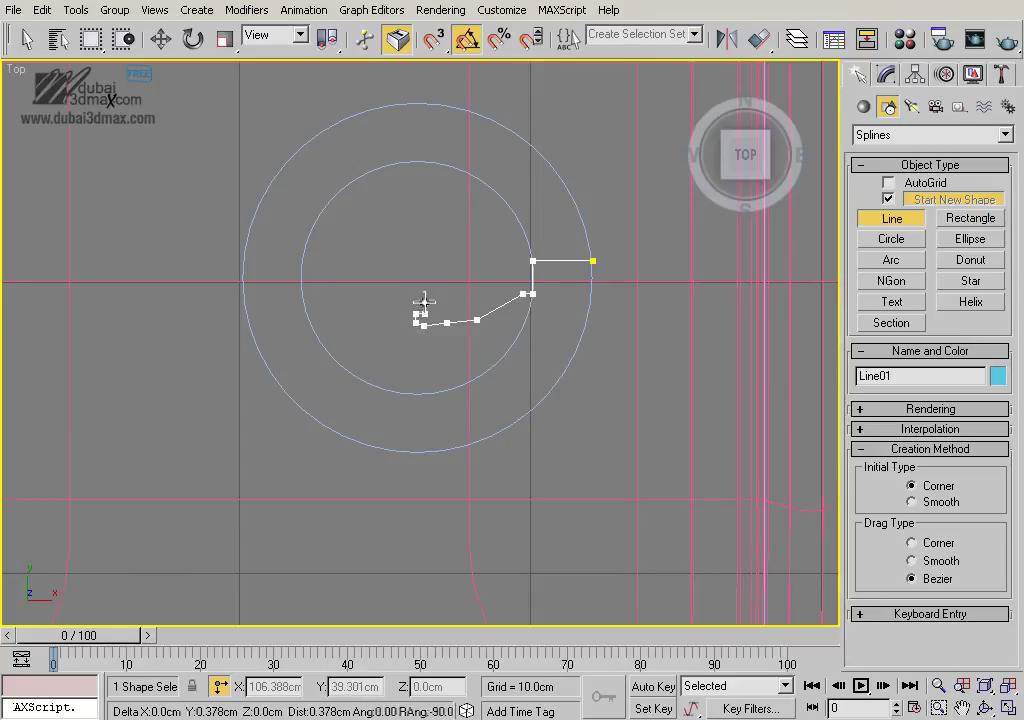
pyautogui.click(424, 301)
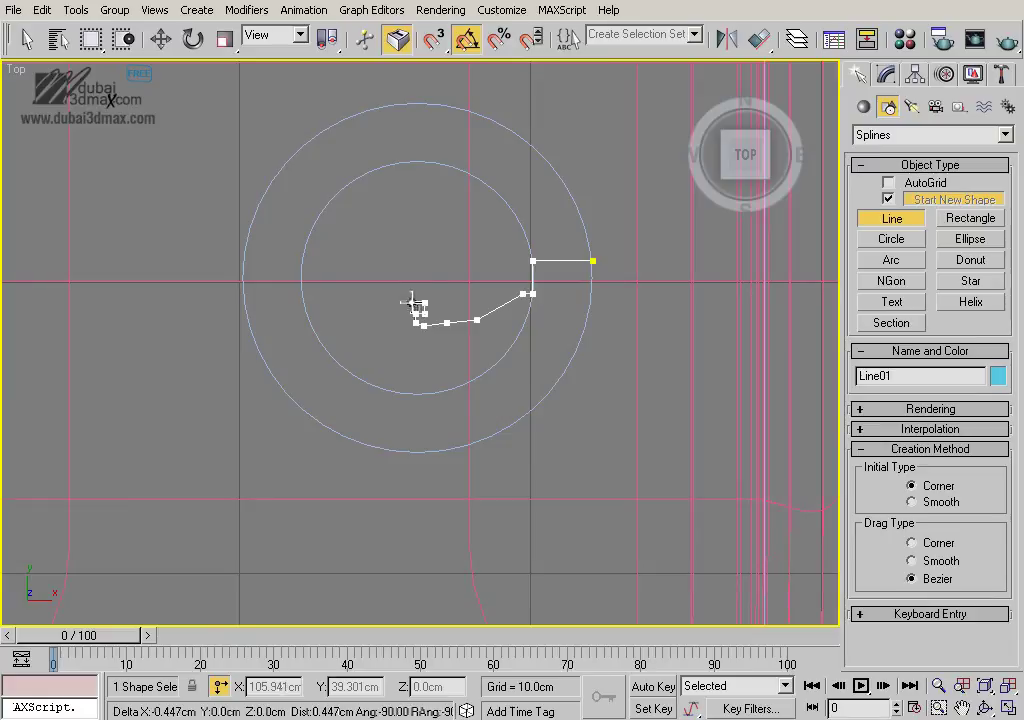
pyautogui.rightClick(468, 297)
# Frame the profile's corner and bring up the spline editing commands
pyautogui.press('w')
pyautogui.scroll(5, 498, 300)
pyautogui.moveTo(498, 283); pyautogui.dragTo(465, 283, button='middle')
pyautogui.scroll(-2, 480, 288)
pyautogui.scroll(4, 416, 347)
pyautogui.scroll(2, 430, 340)
pyautogui.rightClick(443, 331)
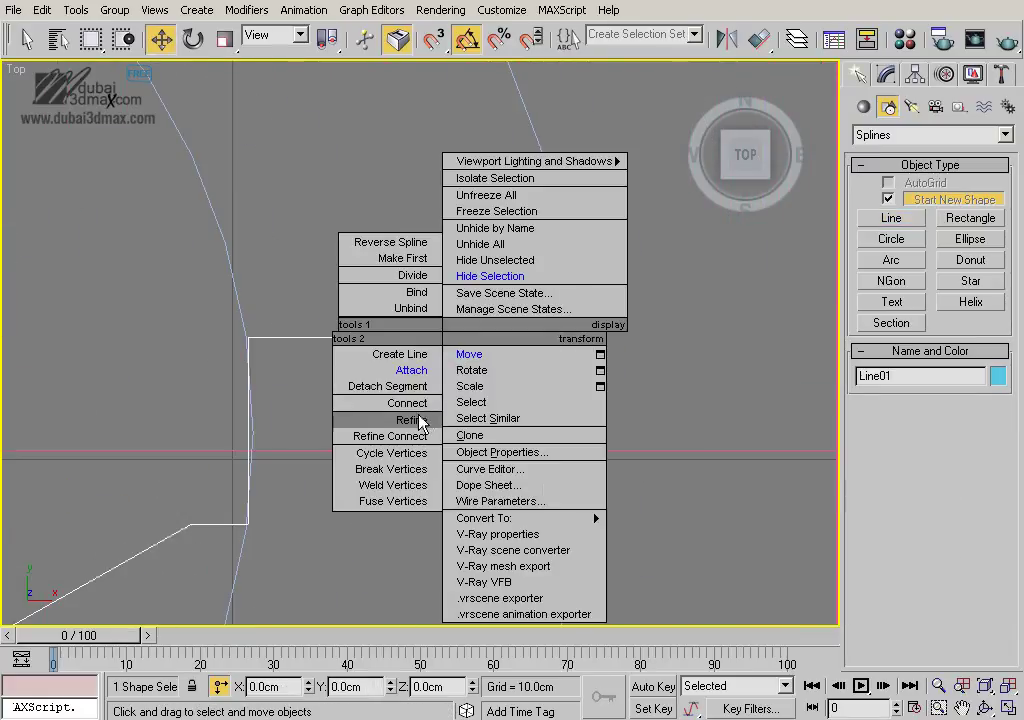
# Select the vertex near the drain profile's end and move it to the right
pyautogui.click(420, 423)
pyautogui.moveTo(575, 337)
pyautogui.mouseDown(button='middle')
pyautogui.moveTo(475, 372)
pyautogui.moveTo(418, 350)
pyautogui.mouseUp(button='middle')
pyautogui.scroll(2, 485, 350)
pyautogui.scroll(2, 480, 348)
pyautogui.scroll(3, 432, 347)
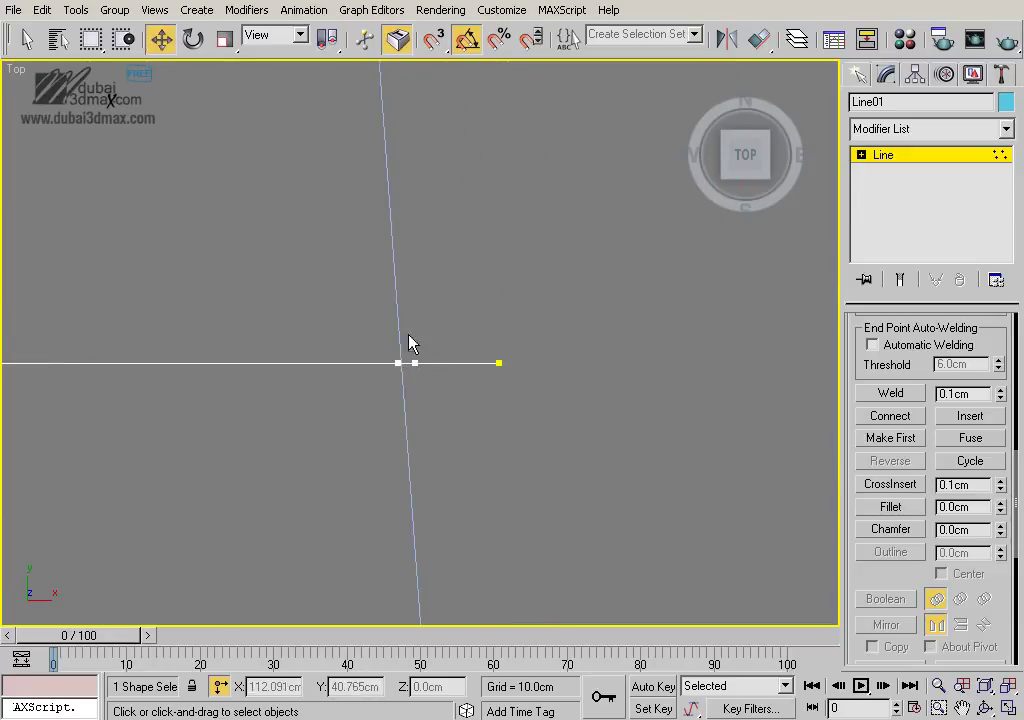
pyautogui.click(427, 380)
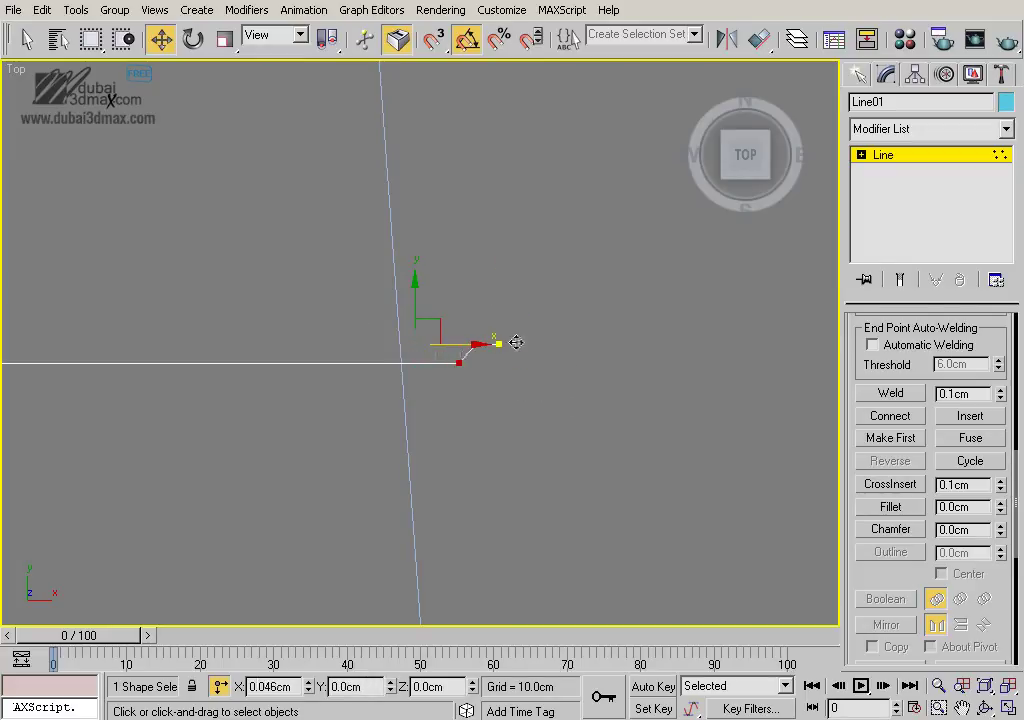
pyautogui.click(470, 362)
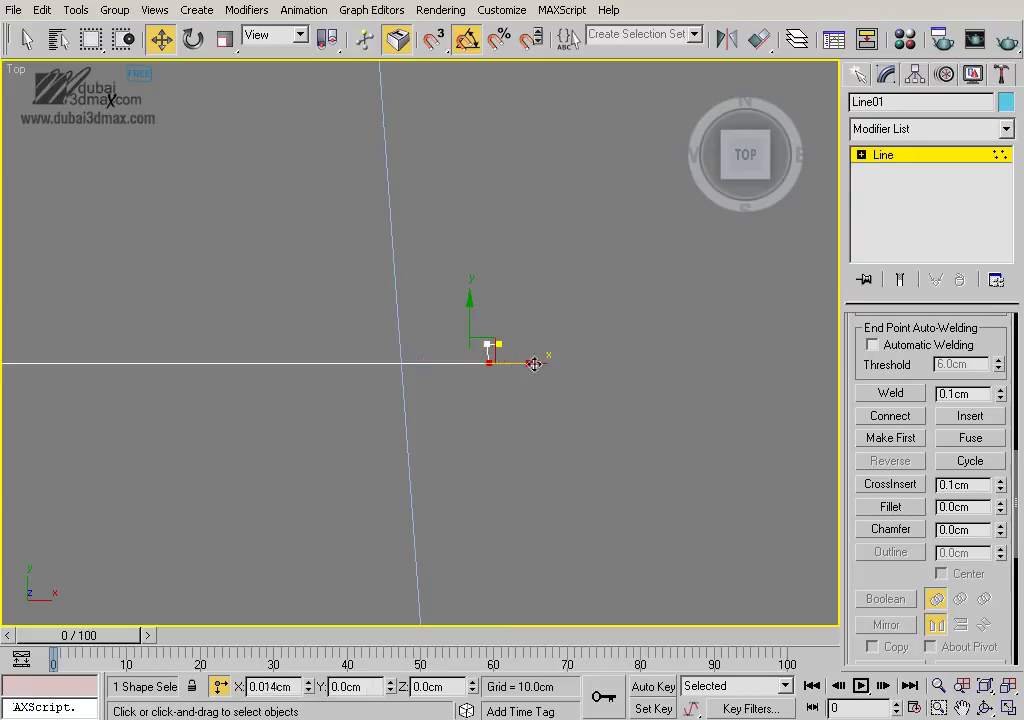
pyautogui.scroll(5, 418, 347)
pyautogui.scroll(4, 514, 411)
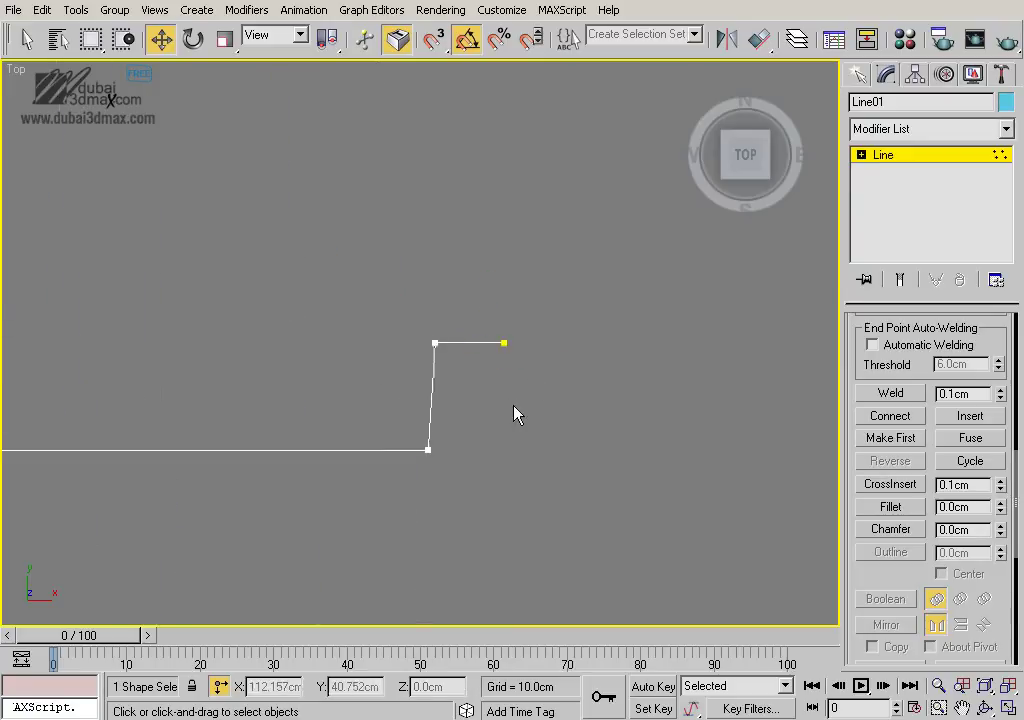
pyautogui.moveTo(503, 345); pyautogui.dragTo(568, 360)
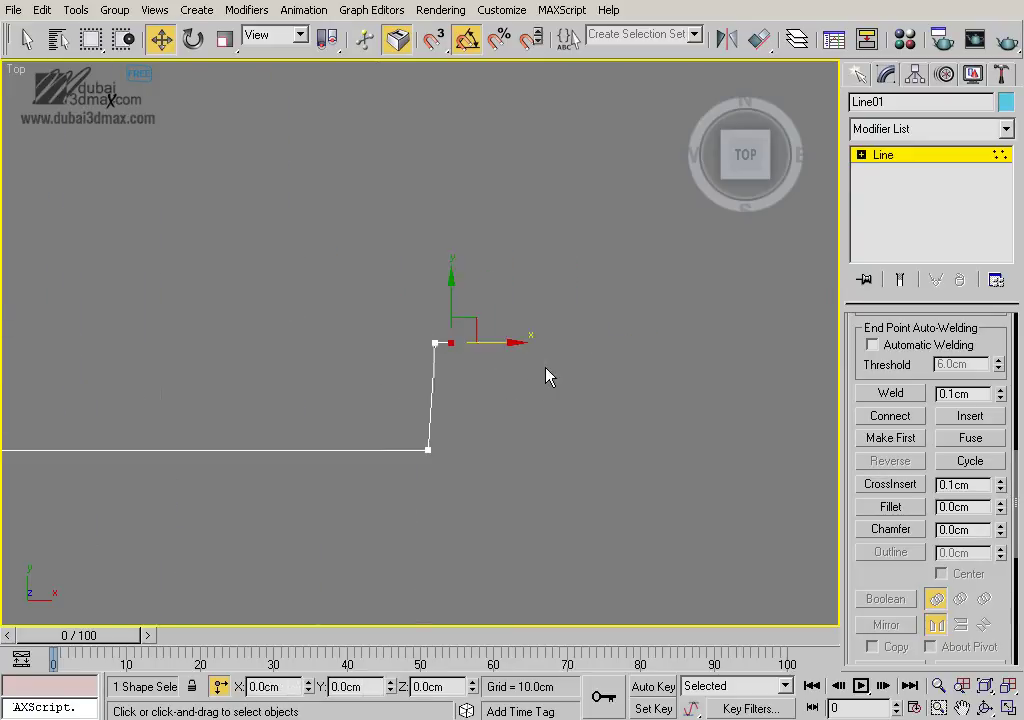
pyautogui.scroll(5, 546, 376)
pyautogui.scroll(-8, 565, 306)
pyautogui.scroll(3, 427, 338)
pyautogui.scroll(3, 462, 298)
# Reposition the right end vertex, sliding it along the profile's bottom run
pyautogui.click(453, 312)
pyautogui.scroll(-4, 491, 311)
pyautogui.scroll(-4, 389, 347)
pyautogui.scroll(4, 389, 347)
pyautogui.moveTo(521, 306); pyautogui.dragTo(494, 338, button='middle')
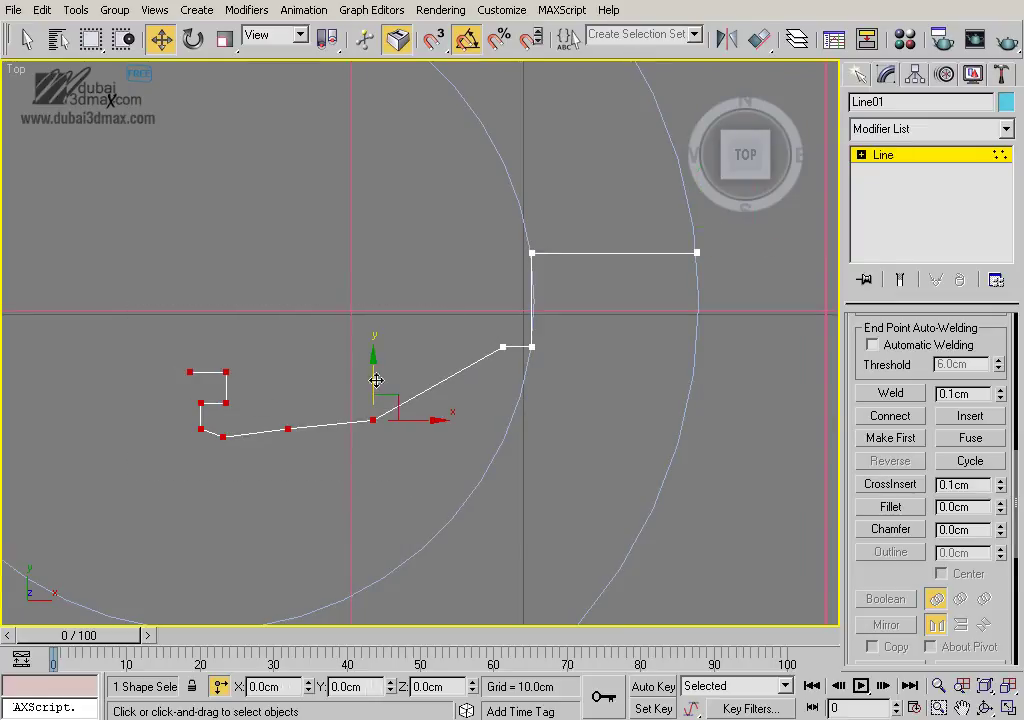
pyautogui.scroll(2, 375, 380)
pyautogui.scroll(2, 377, 418)
pyautogui.moveTo(377, 418); pyautogui.dragTo(445, 378, button='middle')
pyautogui.click(449, 368)
pyautogui.moveTo(478, 348); pyautogui.dragTo(485, 345)
pyautogui.moveTo(512, 354); pyautogui.dragTo(484, 371)
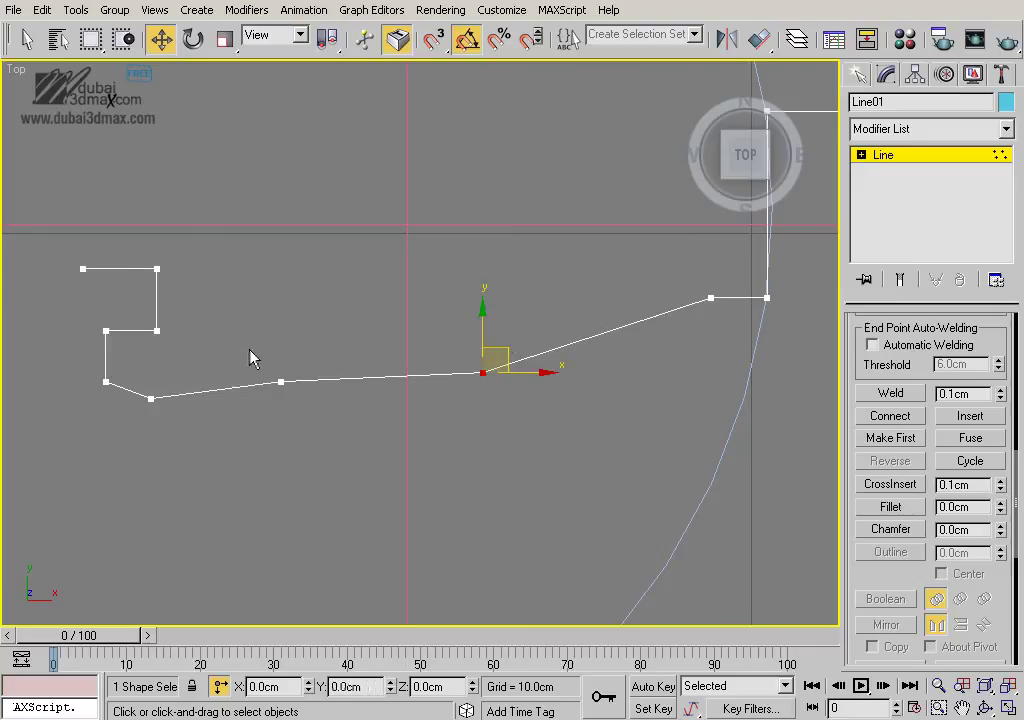
pyautogui.moveTo(303, 364); pyautogui.dragTo(405, 366)
pyautogui.scroll(2, 420, 368)
# Nudge a bottom vertex down and slide the left-bend vertex right along the bottom run
pyautogui.rightClick(407, 348)
pyautogui.click(398, 373)
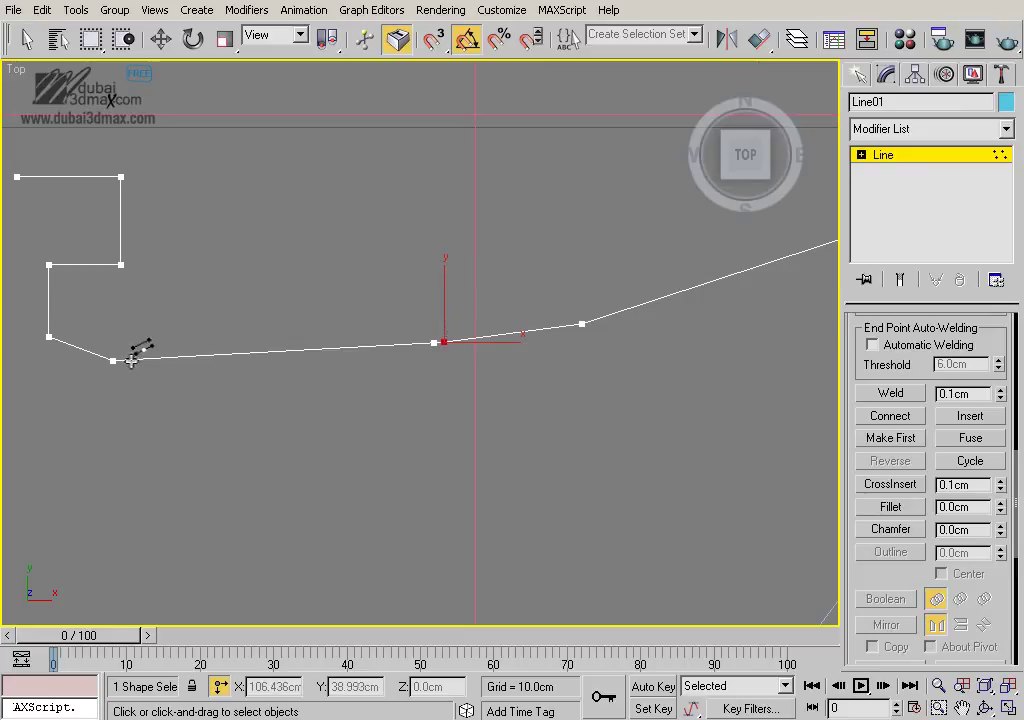
pyautogui.press('w')
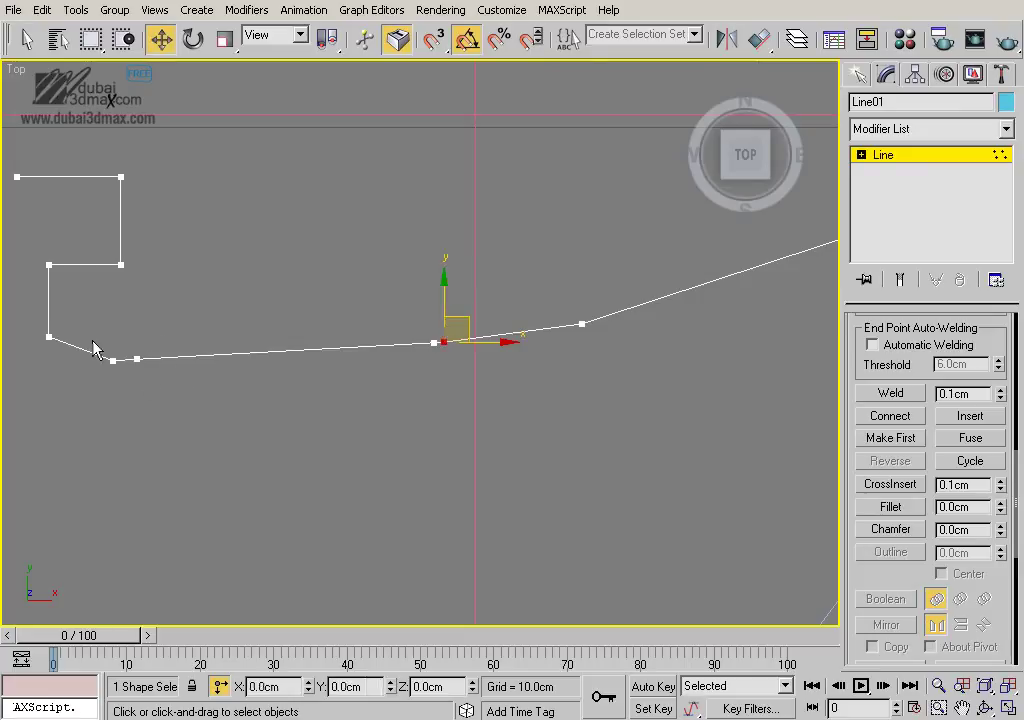
pyautogui.moveTo(428, 310); pyautogui.dragTo(430, 316)
pyautogui.click(138, 363)
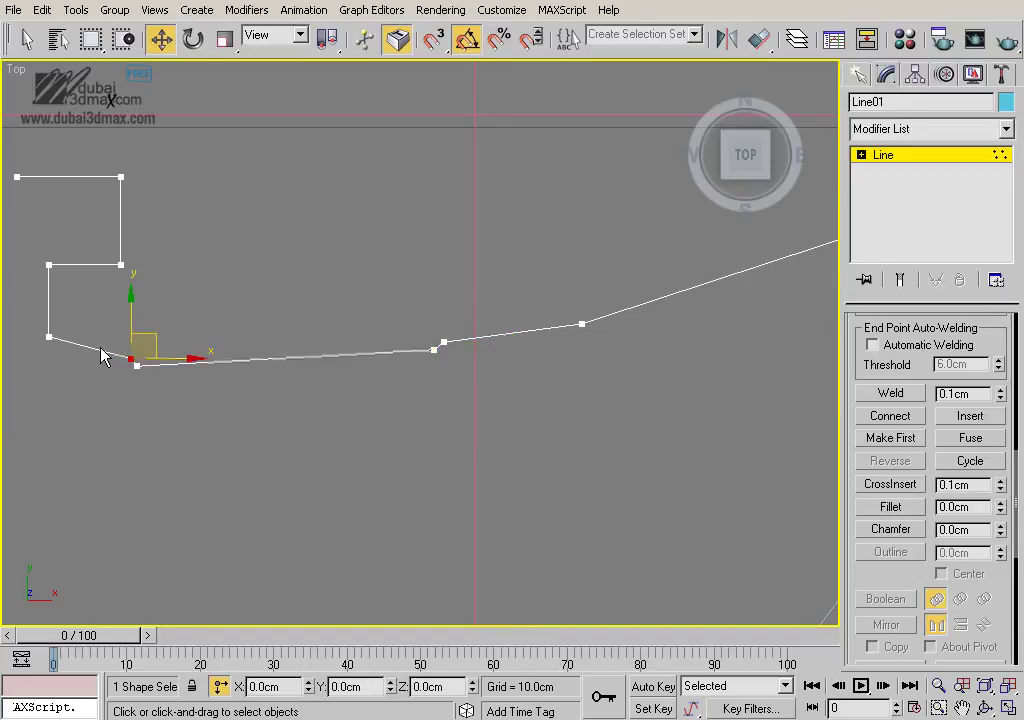
pyautogui.moveTo(150, 352)
pyautogui.mouseDown()
pyautogui.moveTo(226, 331)
pyautogui.moveTo(230, 339)
pyautogui.mouseUp()
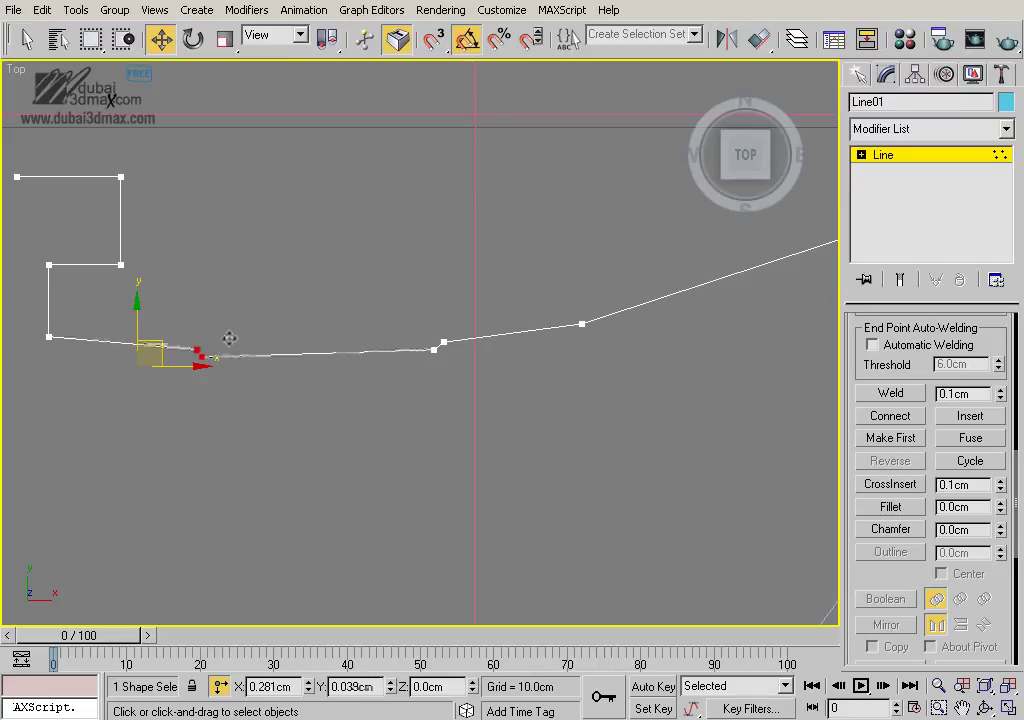
pyautogui.click(272, 318)
pyautogui.moveTo(270, 318); pyautogui.dragTo(142, 375, button='middle')
pyautogui.scroll(-2, 259, 376)
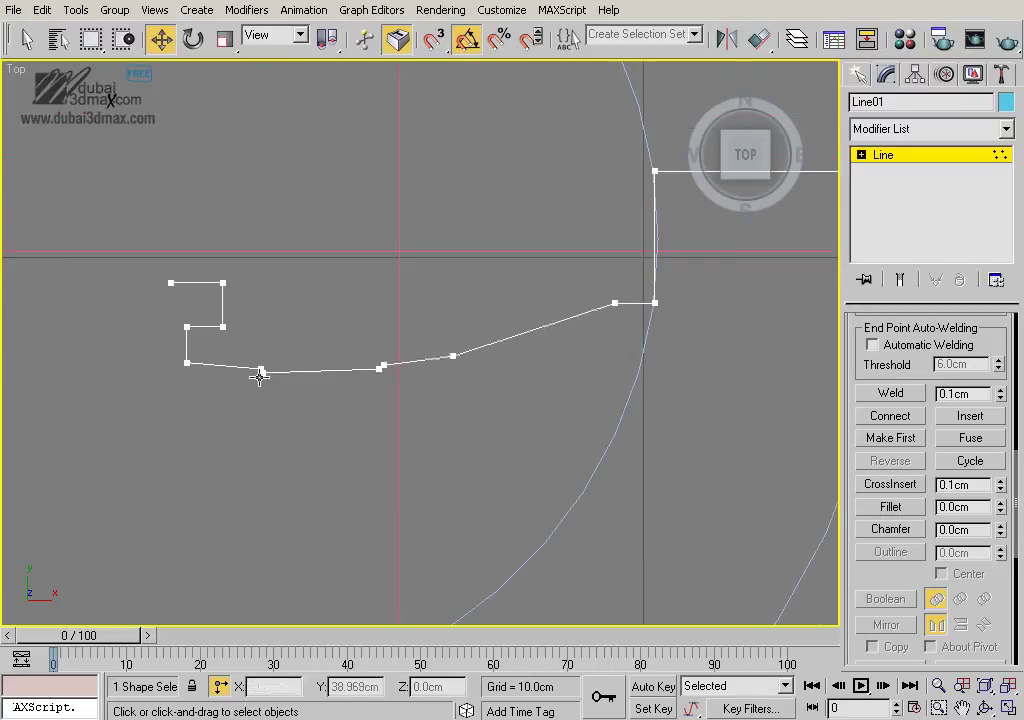
# Nudge another profile vertex to reshape the curve, then box-select the two upper-left vertices
pyautogui.moveTo(355, 337); pyautogui.dragTo(384, 373)
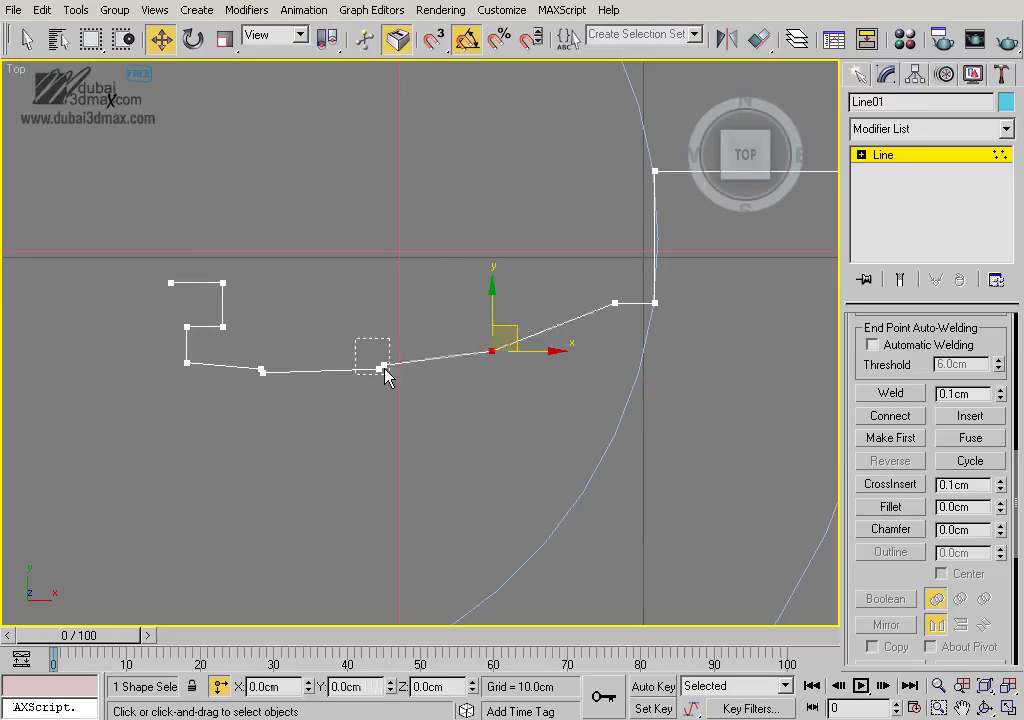
pyautogui.moveTo(500, 343); pyautogui.dragTo(495, 348)
pyautogui.scroll(-3, 487, 344)
pyautogui.scroll(2, 482, 336)
pyautogui.scroll(3, 411, 277)
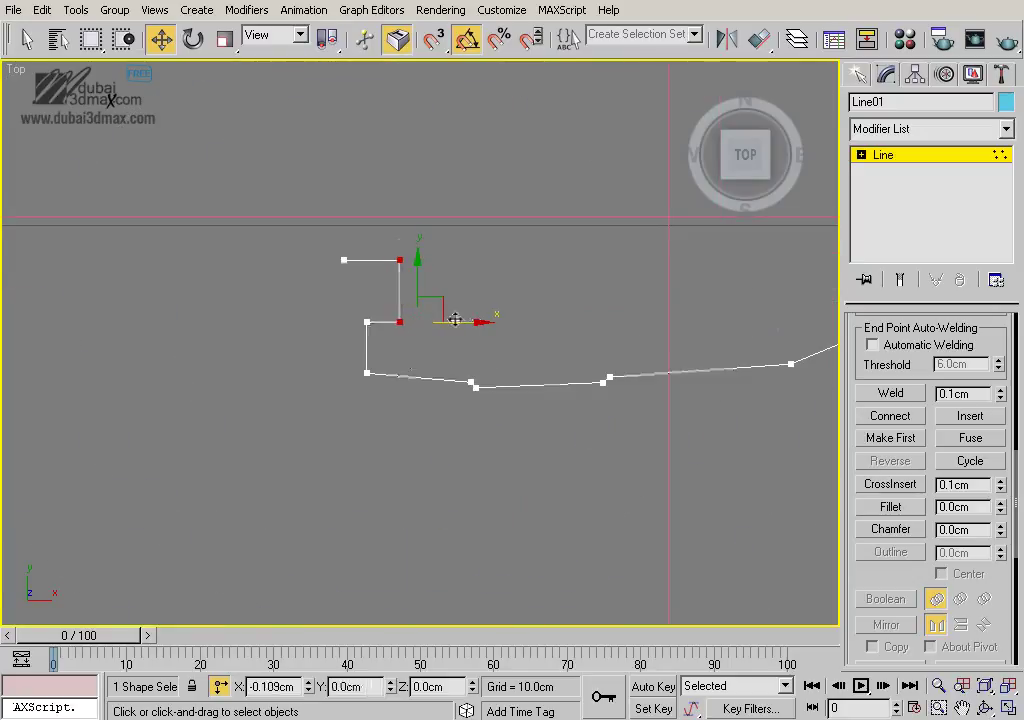
pyautogui.moveTo(352, 308); pyautogui.dragTo(440, 346)
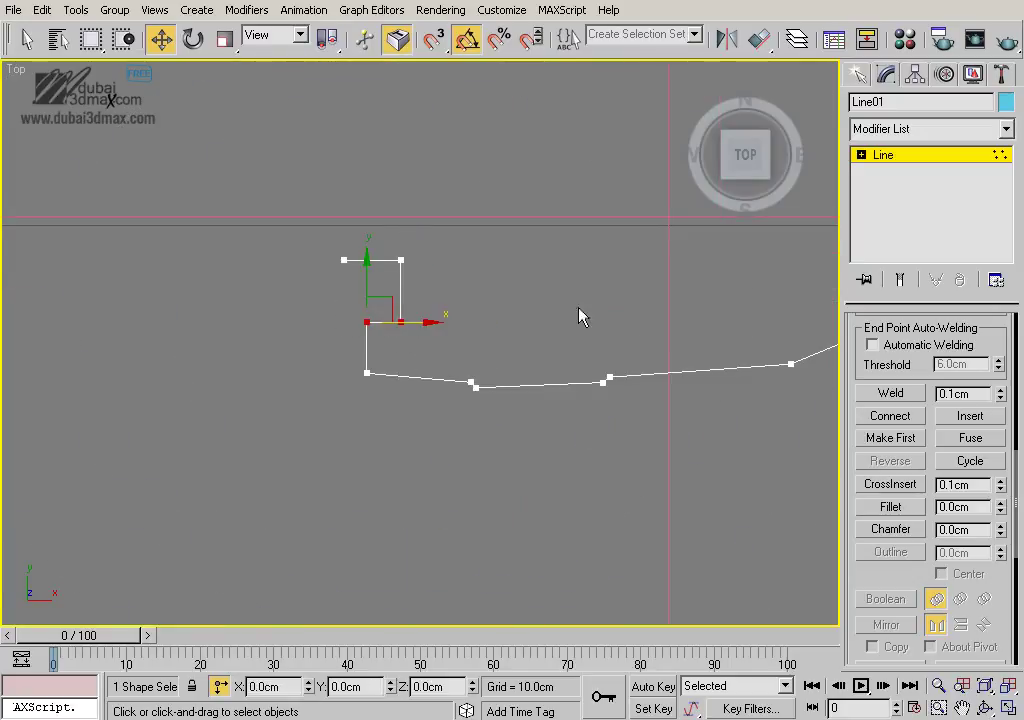
pyautogui.moveTo(582, 316); pyautogui.dragTo(402, 334, button='middle')
pyautogui.scroll(-2, 423, 304)
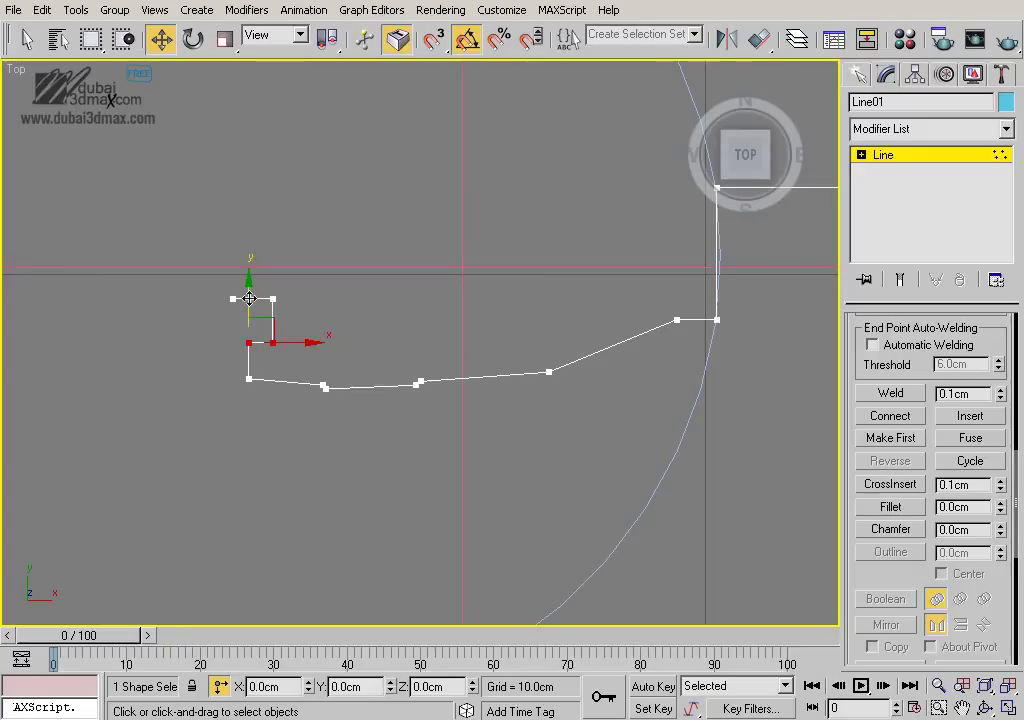
pyautogui.click(300, 270)
# Exit Vertex mode on Line01 and open its Modifier List
pyautogui.click(917, 160)
pyautogui.scroll(-3, 460, 350)
pyautogui.moveTo(452, 361); pyautogui.dragTo(610, 270, button='middle')
pyautogui.scroll(-2, 610, 270)
pyautogui.click(885, 129)
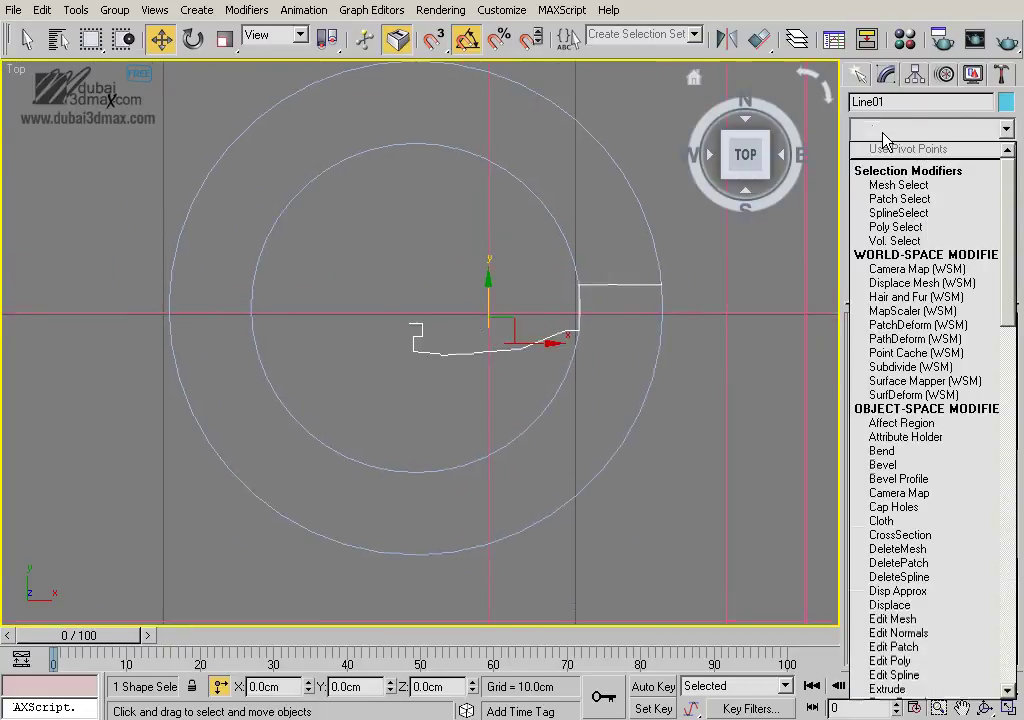
# Apply a Lathe modifier to the drain profile with Align set to Min
pyautogui.press('l')
pyautogui.click(883, 150)
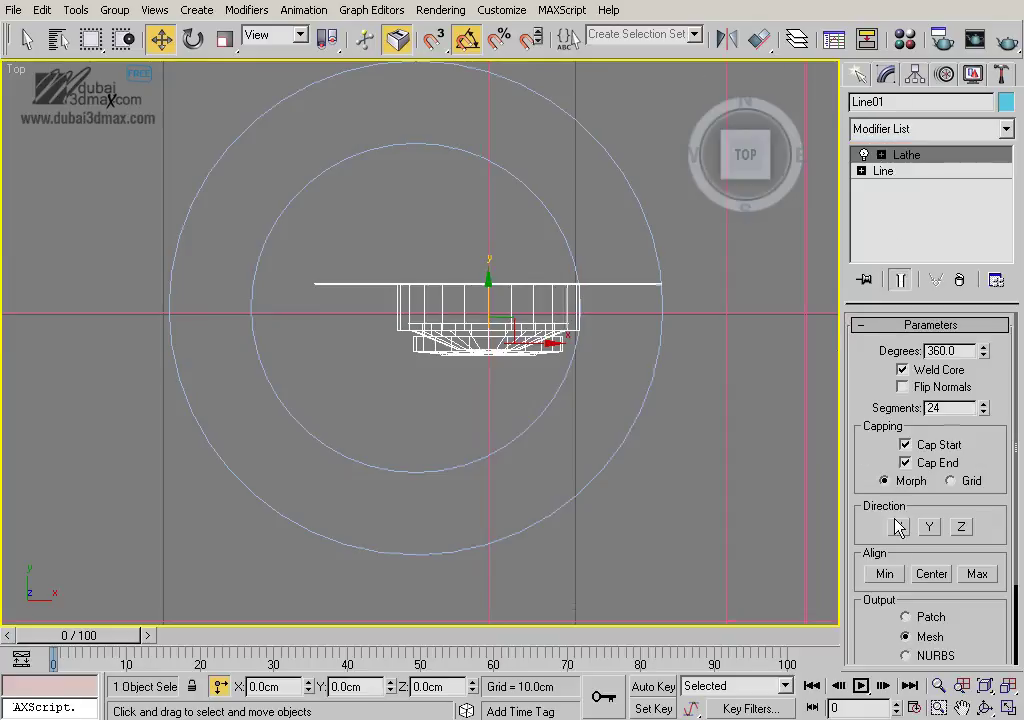
pyautogui.click(885, 574)
# Centre the fitting's pivot and rotate the lathed drain fitting to lie flat
pyautogui.rightClick(624, 300)
pyautogui.click(663, 379)
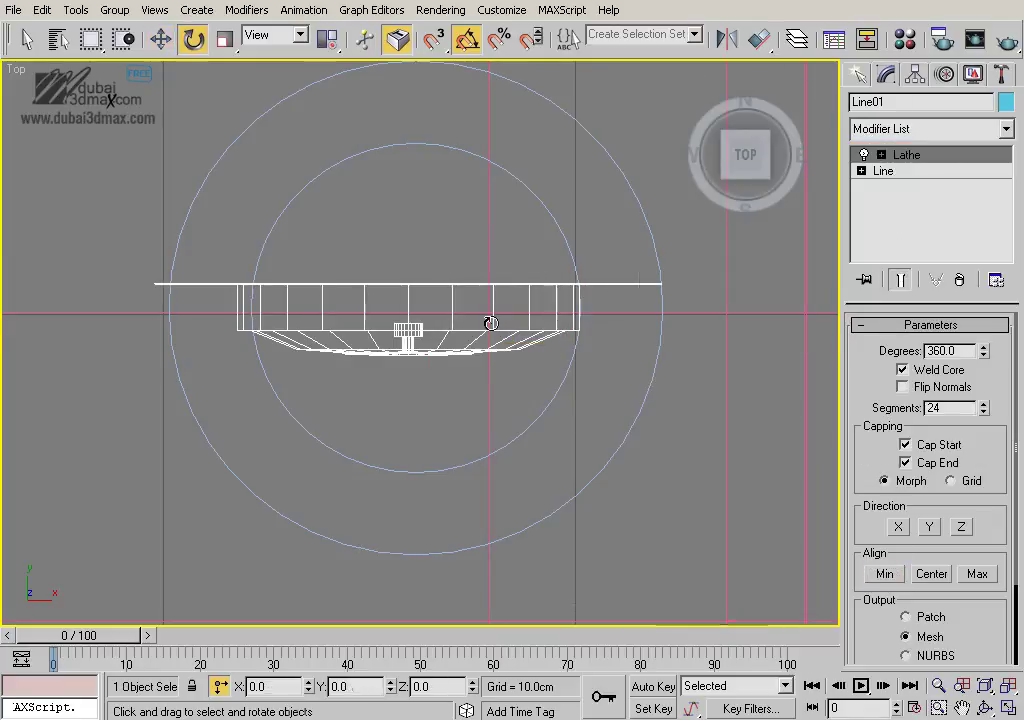
pyautogui.moveTo(543, 292); pyautogui.dragTo(544, 325, button='middle')
pyautogui.click(915, 75)
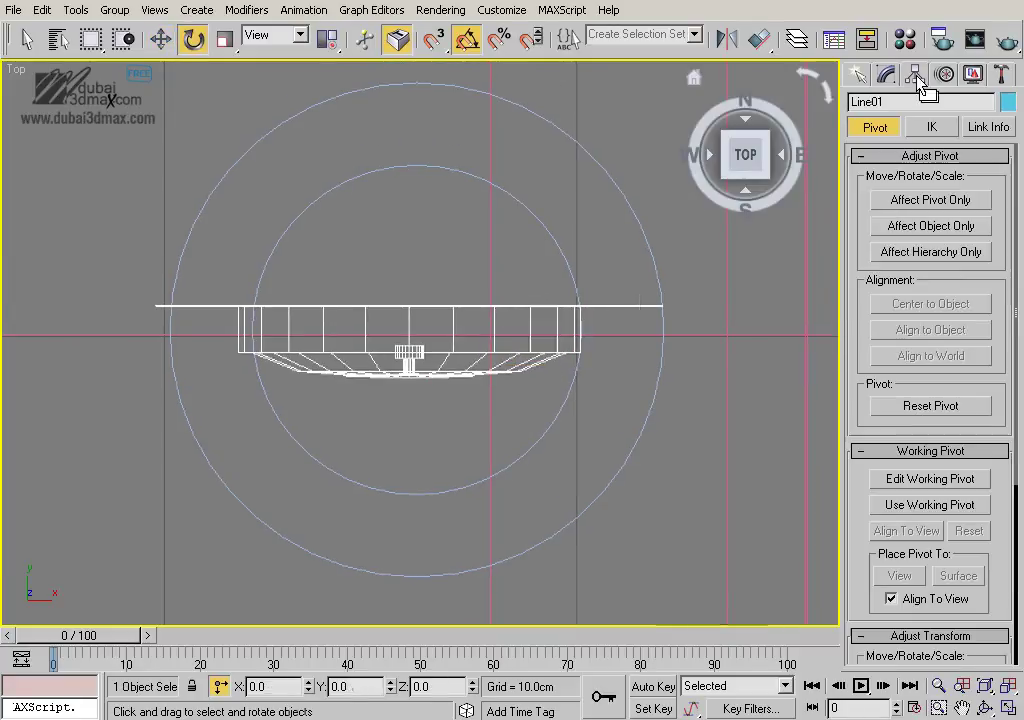
pyautogui.click(931, 201)
pyautogui.click(917, 302)
pyautogui.click(914, 201)
pyautogui.moveTo(412, 352)
pyautogui.mouseDown()
pyautogui.moveTo(412, 326)
pyautogui.moveTo(407, 402)
pyautogui.mouseUp()
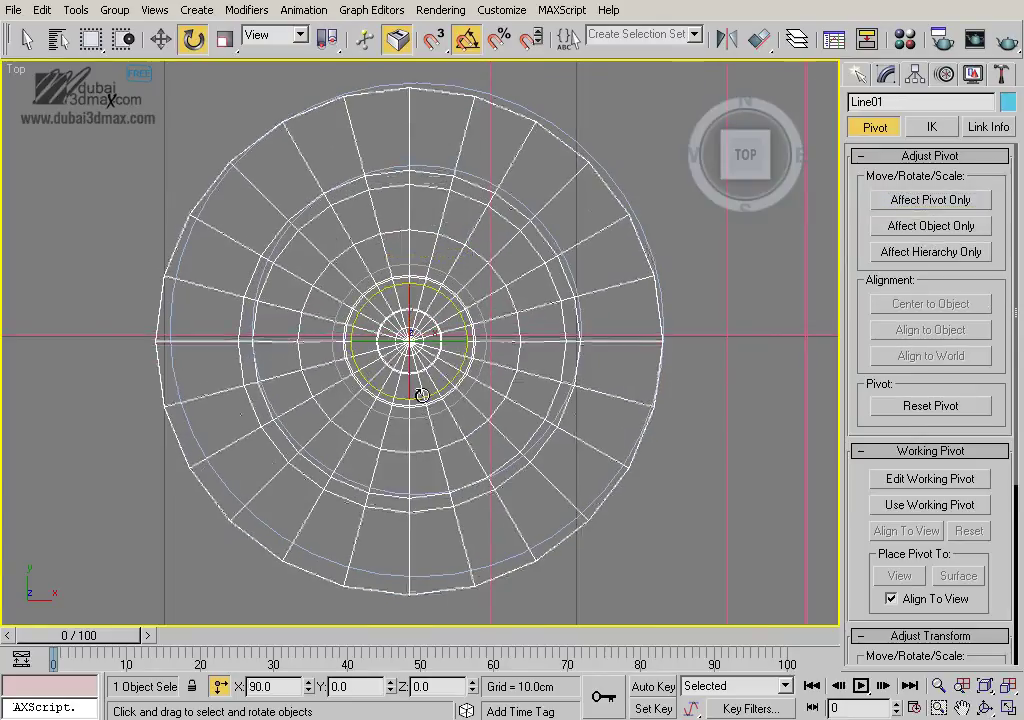
pyautogui.press('w')
pyautogui.moveTo(573, 394); pyautogui.dragTo(516, 411, button='middle')
# Detach the outer circle from the reference circles shape as a separate shape
pyautogui.click(580, 258)
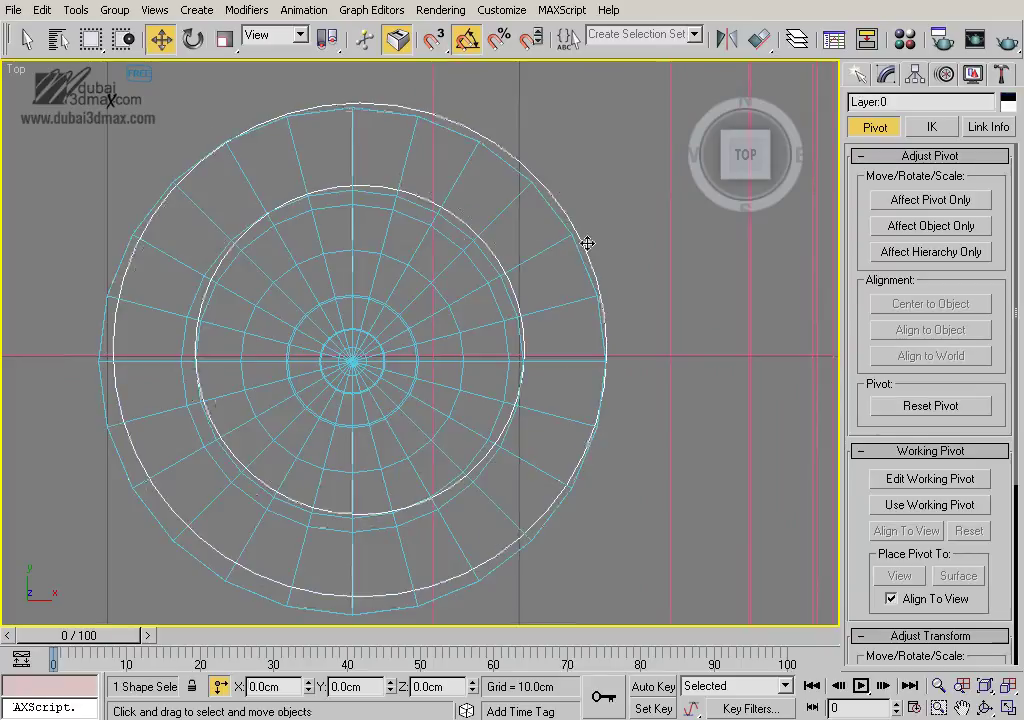
pyautogui.click(885, 75)
pyautogui.click(897, 202)
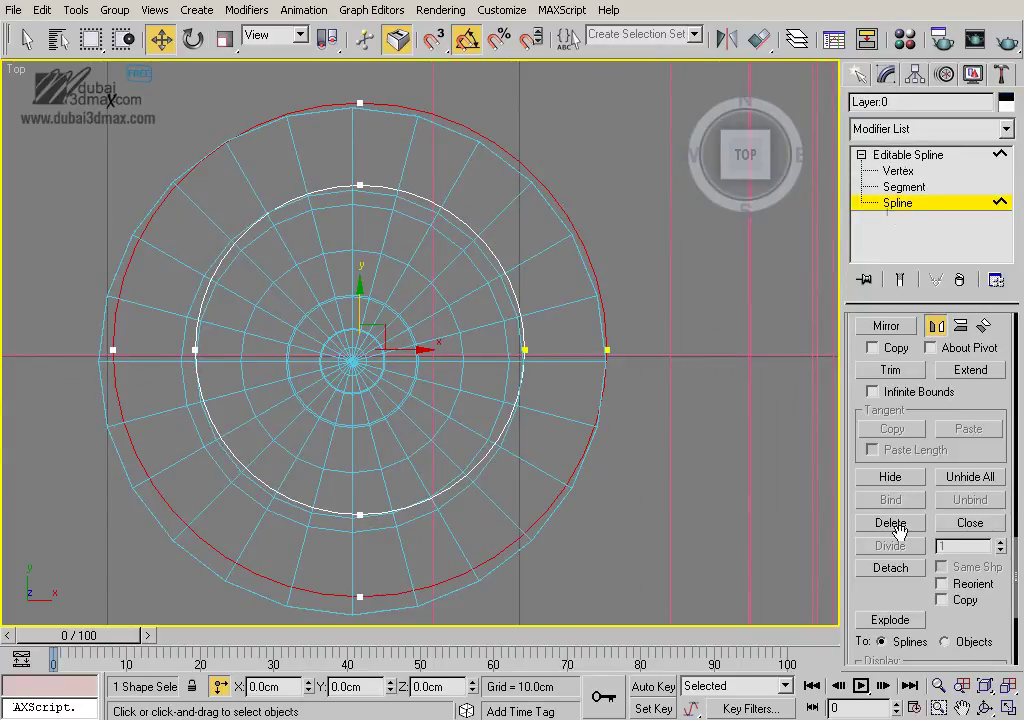
pyautogui.click(897, 569)
pyautogui.click(578, 366)
pyautogui.click(766, 245)
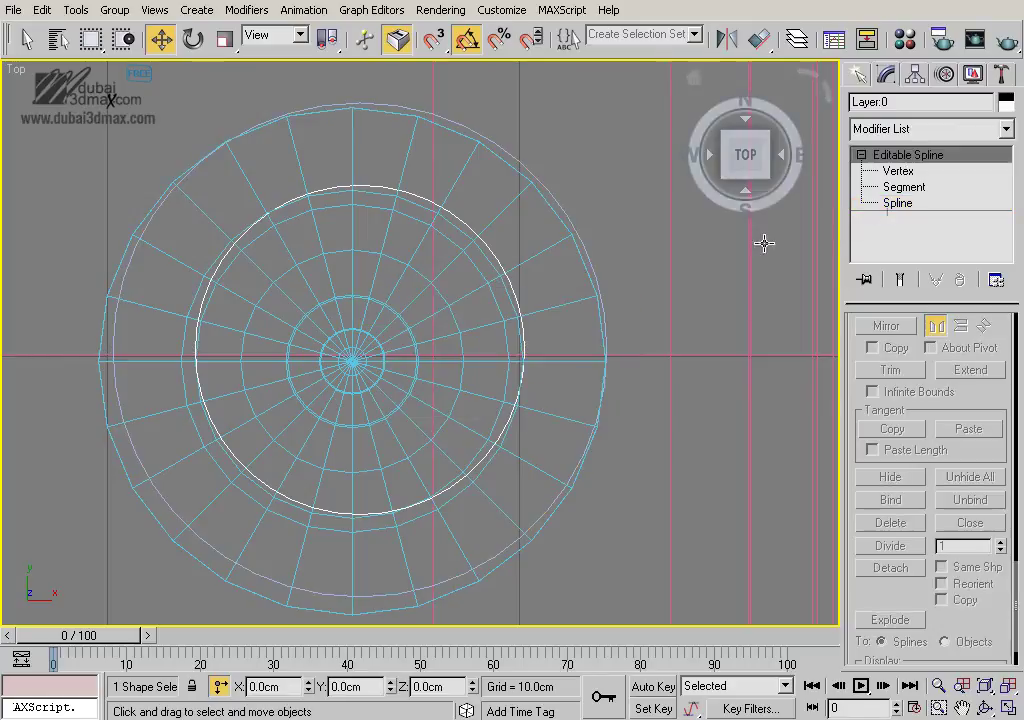
pyautogui.click(571, 228)
# Align the drain fitting to Shape01, centre to centre in X and Y position
pyautogui.hotkey('alt', 'a')
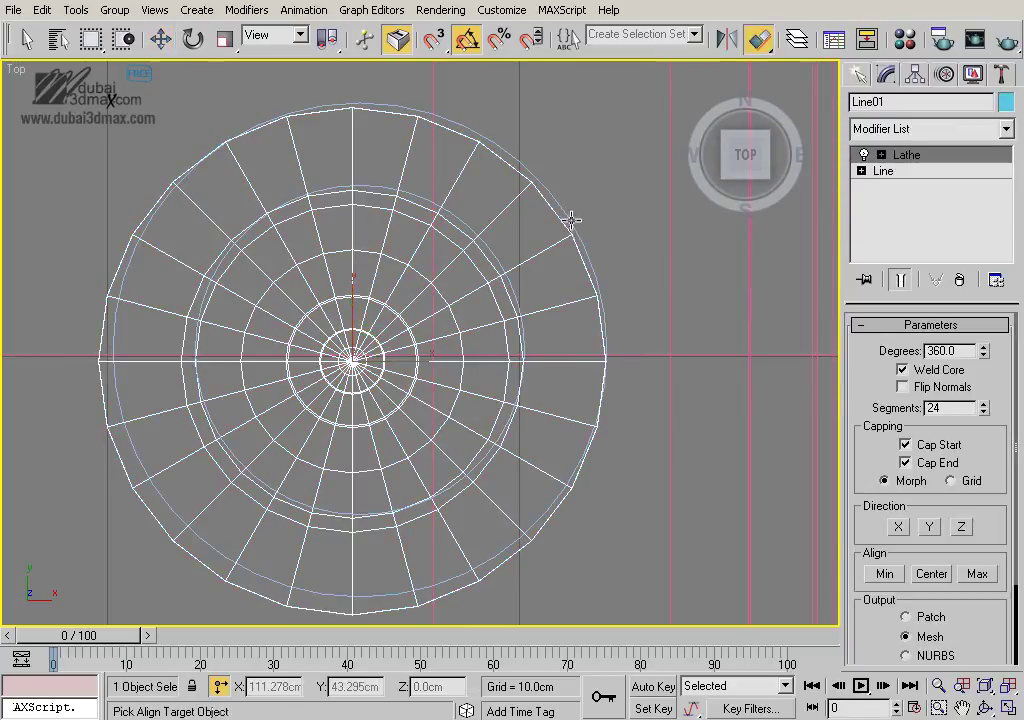
pyautogui.click(572, 228)
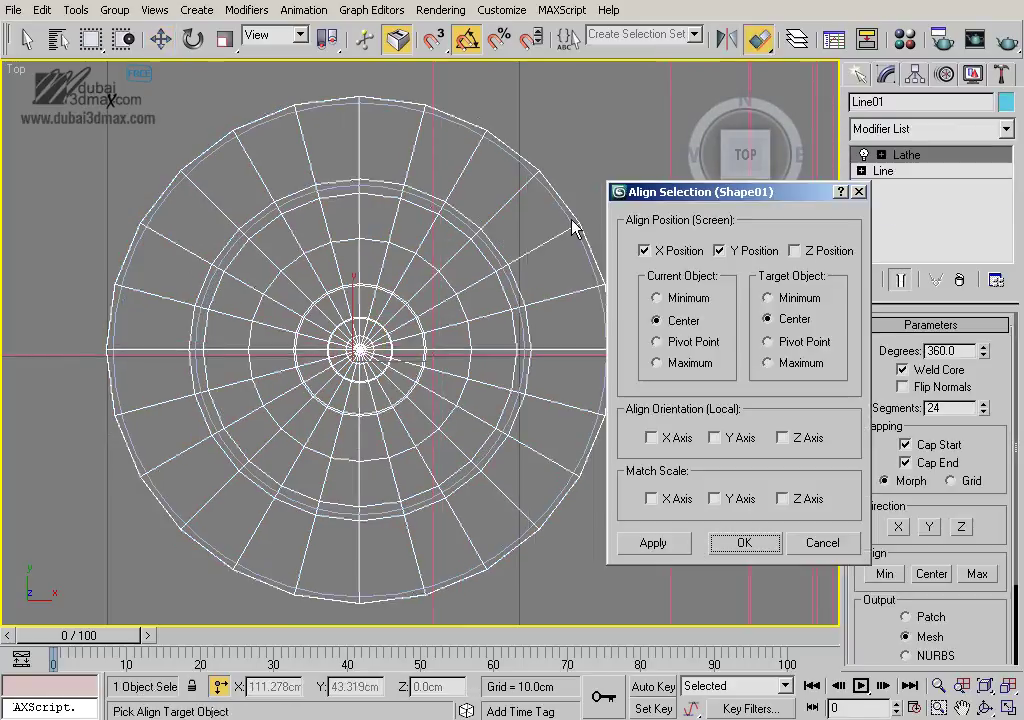
pyautogui.click(745, 543)
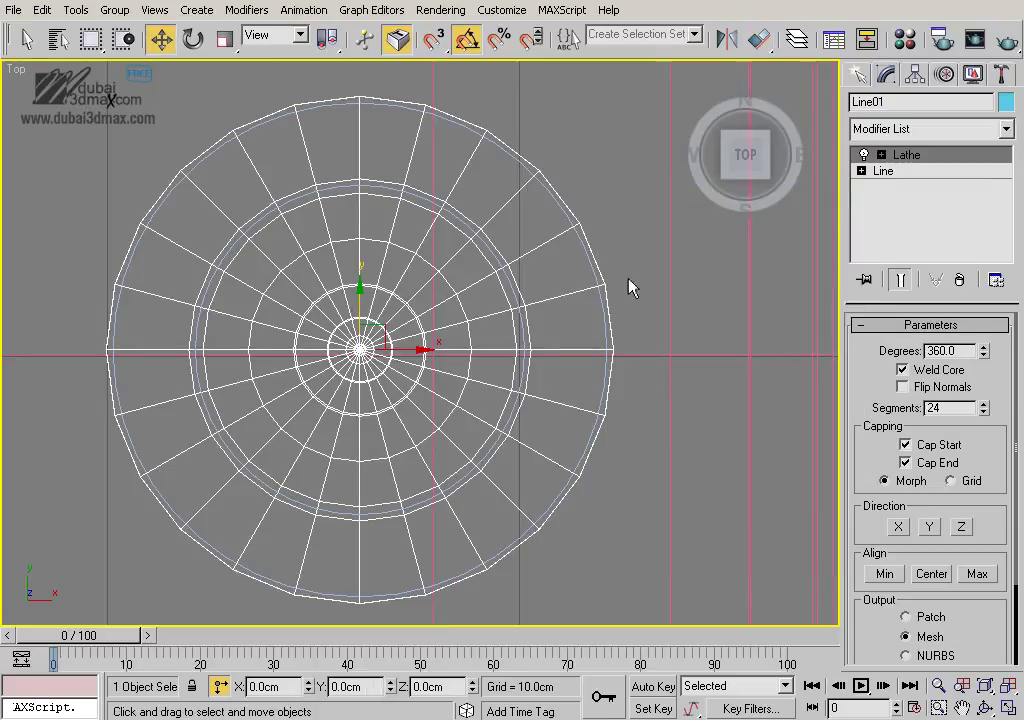
# Move the profile's outermost vertex slightly inward while showing the lathed result
pyautogui.click(884, 171)
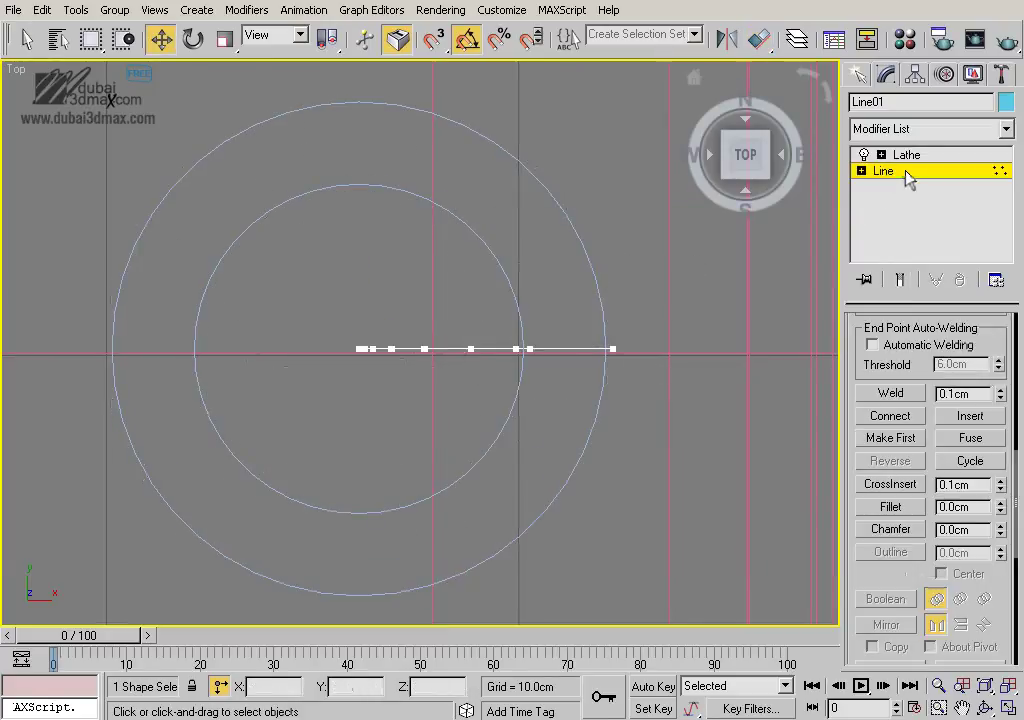
pyautogui.click(900, 282)
pyautogui.scroll(3, 610, 330)
pyautogui.click(603, 311)
pyautogui.moveTo(658, 309); pyautogui.dragTo(649, 311)
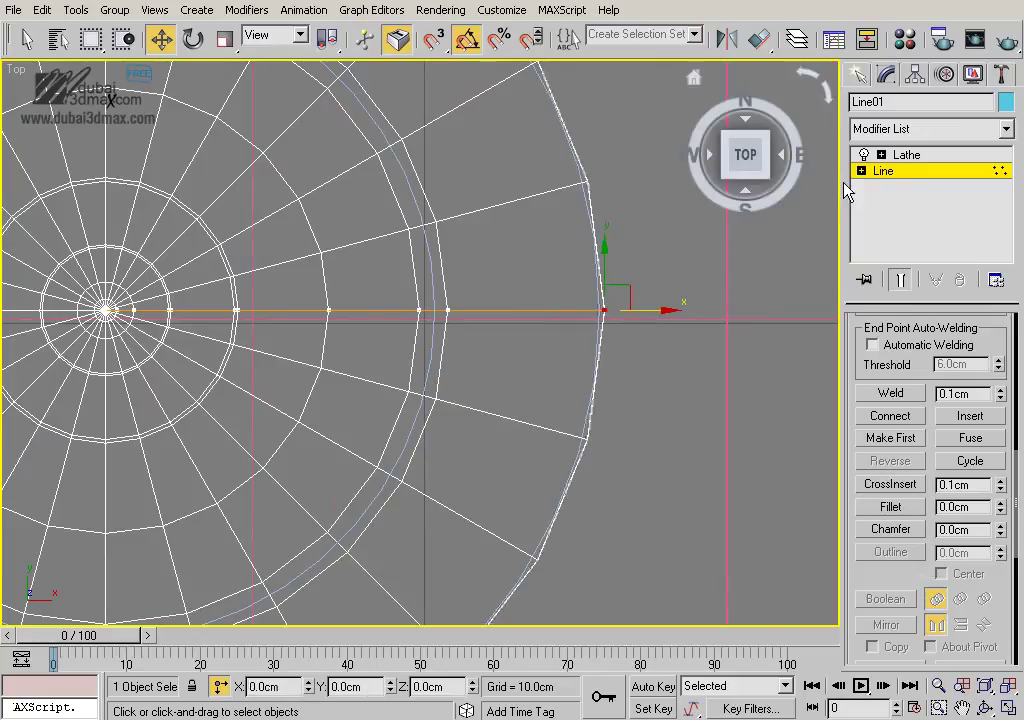
pyautogui.click(883, 171)
pyautogui.click(629, 254)
pyautogui.scroll(-3, 634, 256)
pyautogui.scroll(-1, 546, 267)
# Isolate the drain fitting in a maximized Perspective view with edged faces shown
pyautogui.scroll(-1, 546, 267)
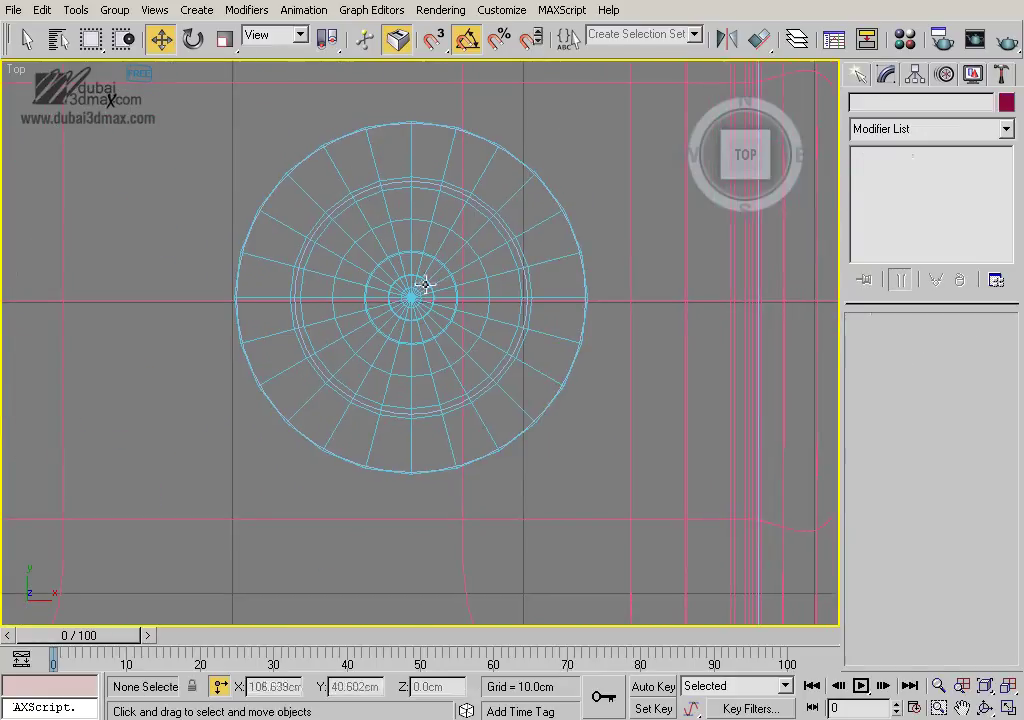
pyautogui.click(420, 286)
pyautogui.press('p')
pyautogui.press('z')
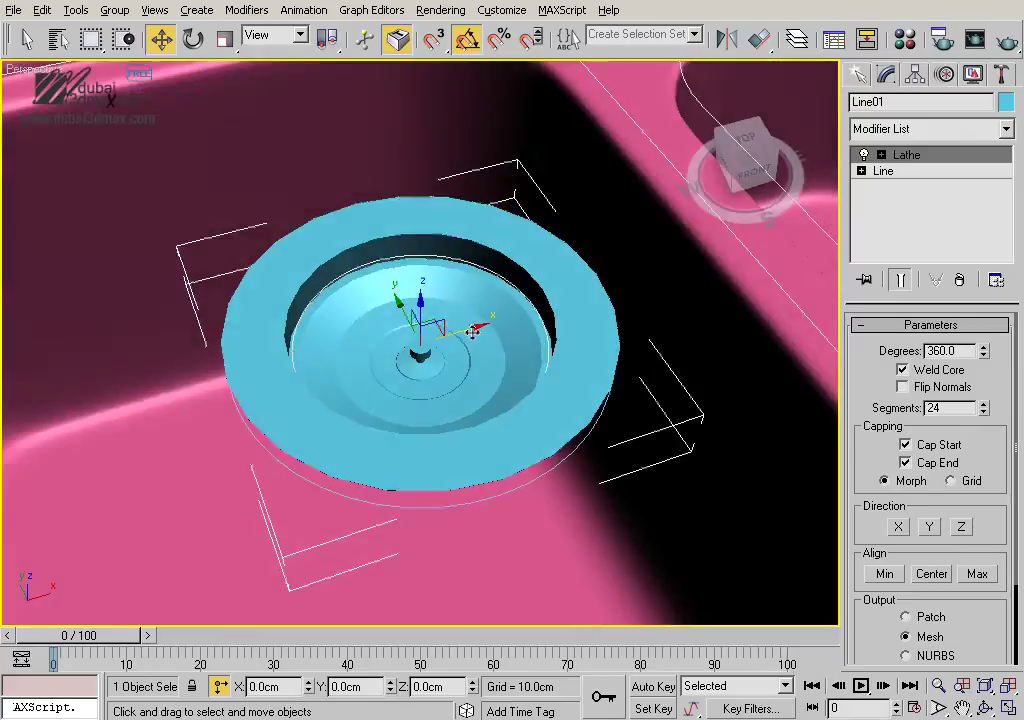
pyautogui.hotkey('alt', 'q')
pyautogui.scroll(4, 536, 304)
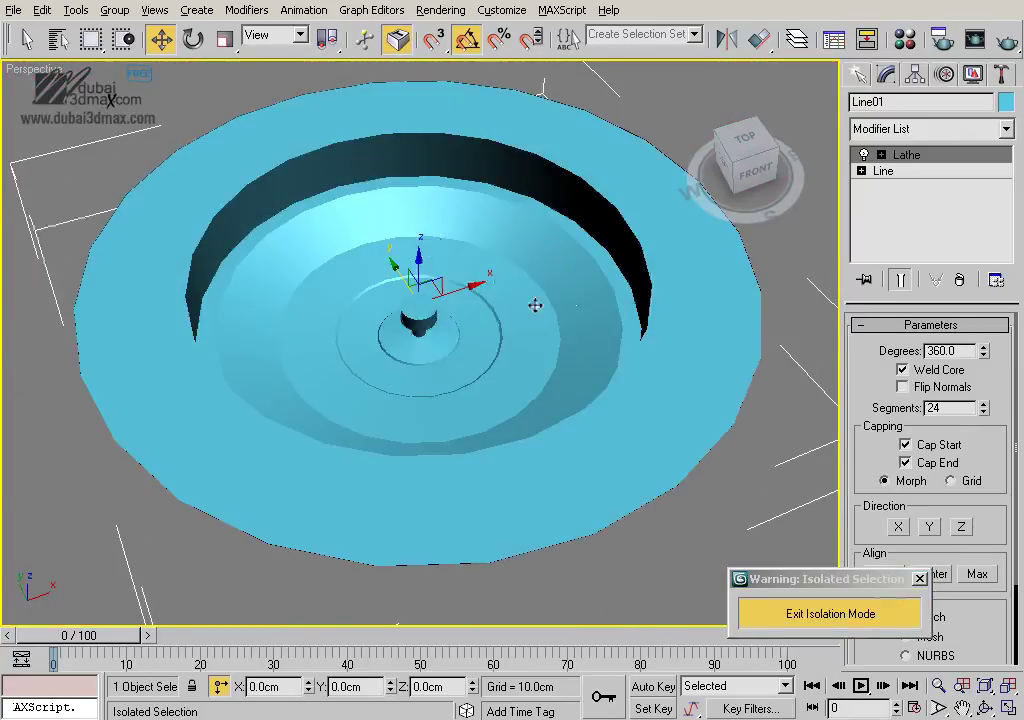
pyautogui.scroll(-1, 553, 315)
pyautogui.press('F4')
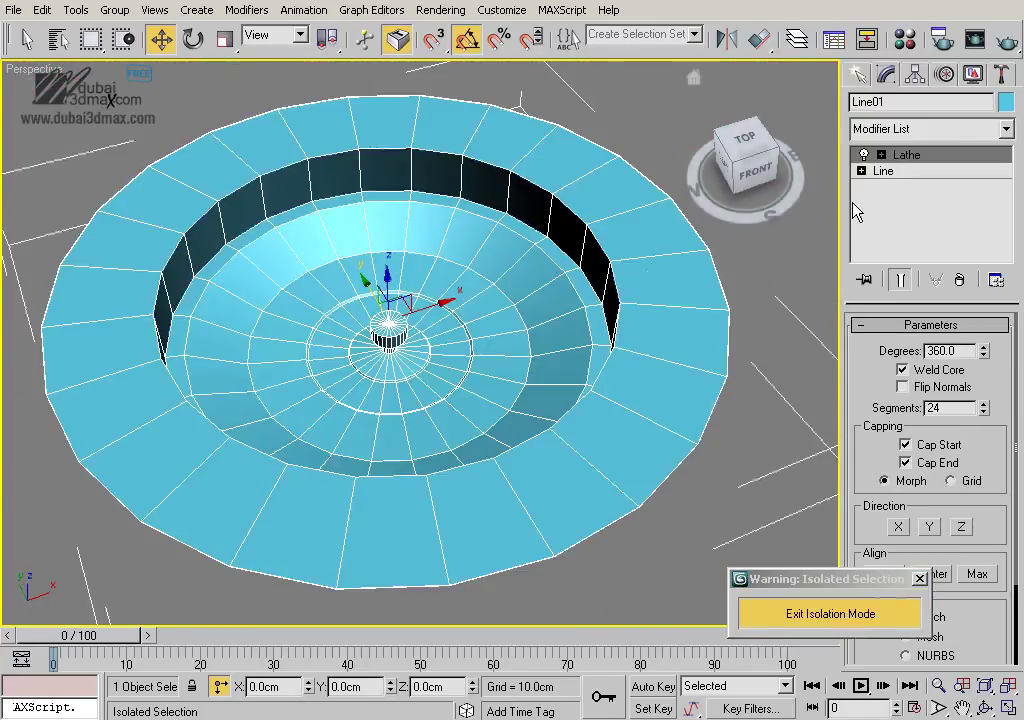
# Add a MeshSmooth modifier to the drain fitting with Iterations set to 2
pyautogui.click(910, 130)
pyautogui.scroll(-3, 912, 140)
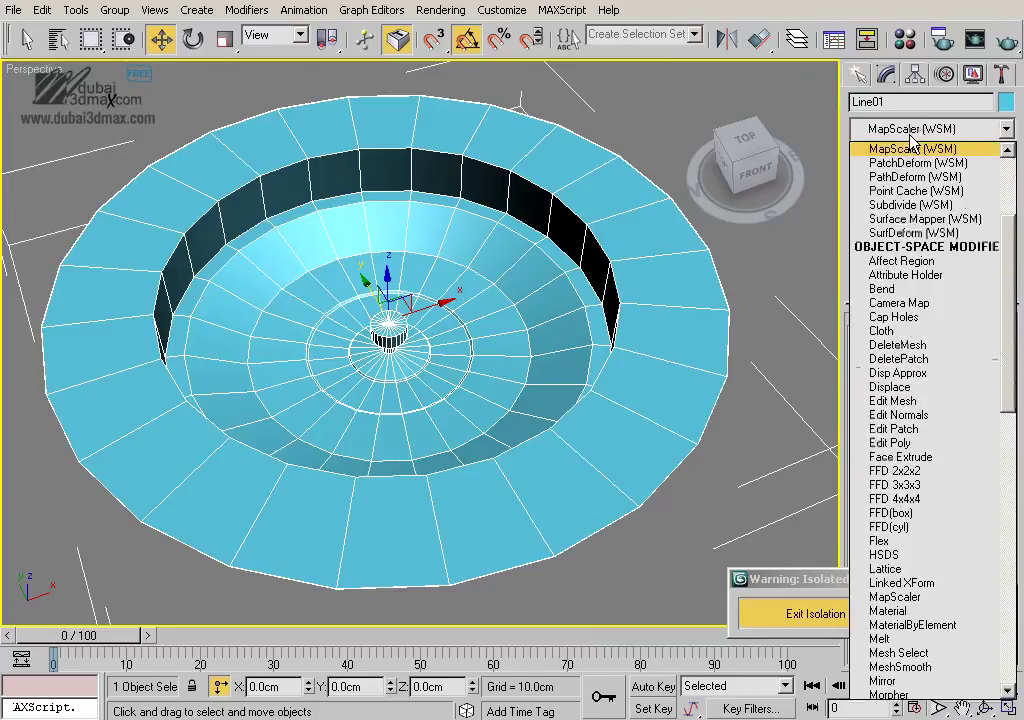
pyautogui.scroll(-5, 912, 140)
pyautogui.click(860, 204)
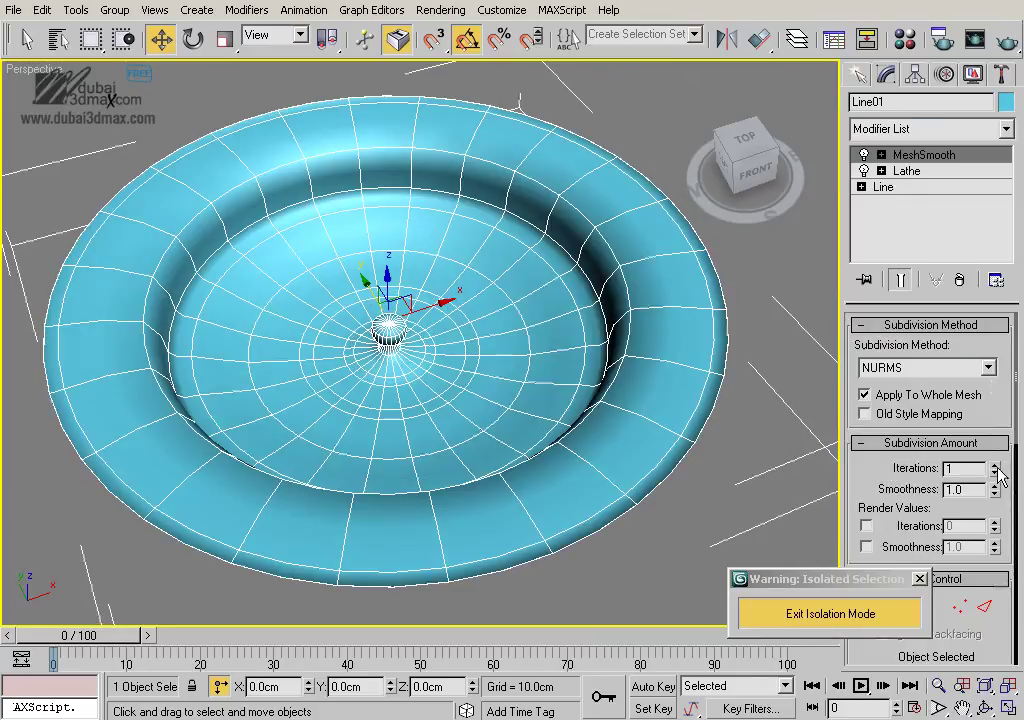
pyautogui.click(995, 465)
pyautogui.scroll(3, 560, 330)
pyautogui.scroll(1, 545, 318)
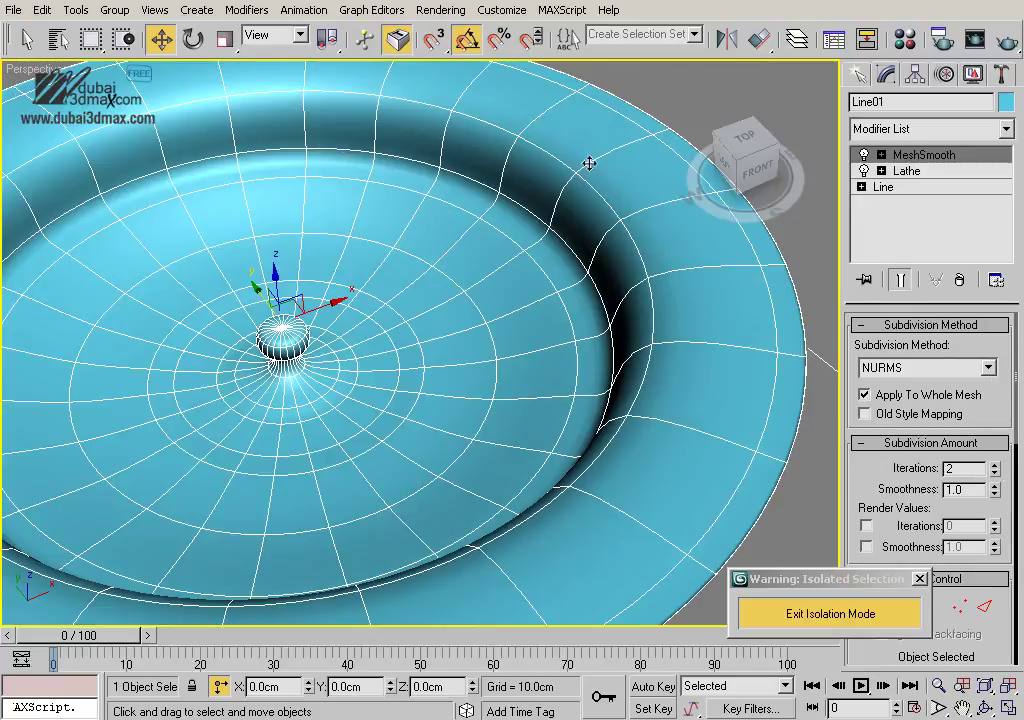
# Chamfer the rim-to-wall corner vertex on the bowl's profile line, then return to Select and Move
pyautogui.click(884, 188)
pyautogui.press('1')
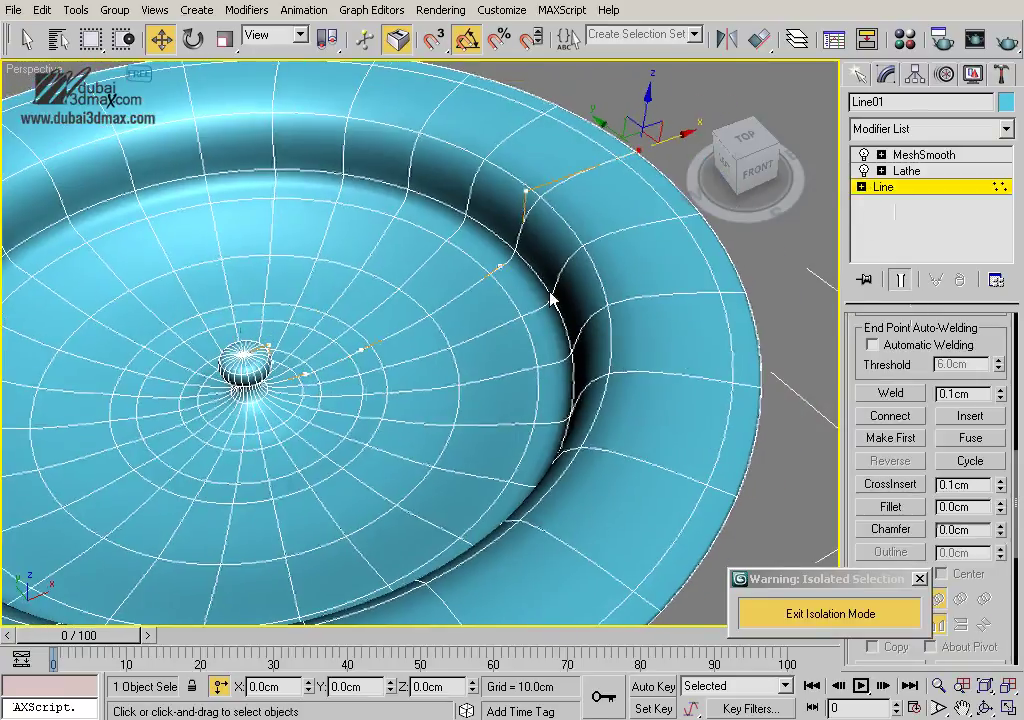
pyautogui.click(914, 528)
pyautogui.scroll(2, 466, 318)
pyautogui.scroll(2, 512, 283)
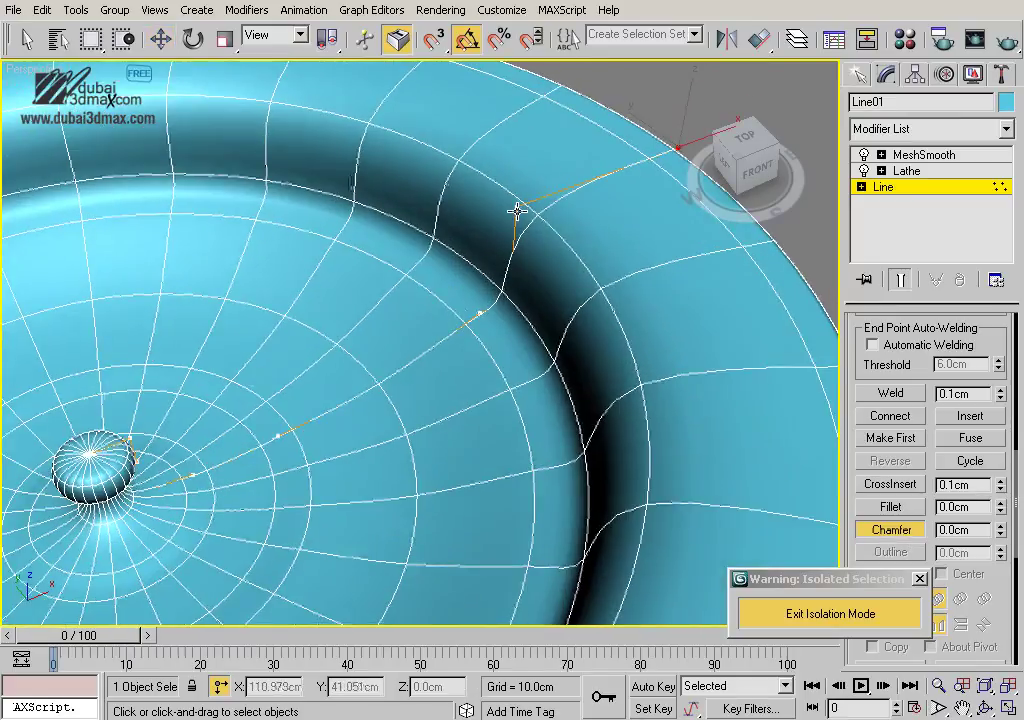
pyautogui.moveTo(518, 210); pyautogui.dragTo(520, 203)
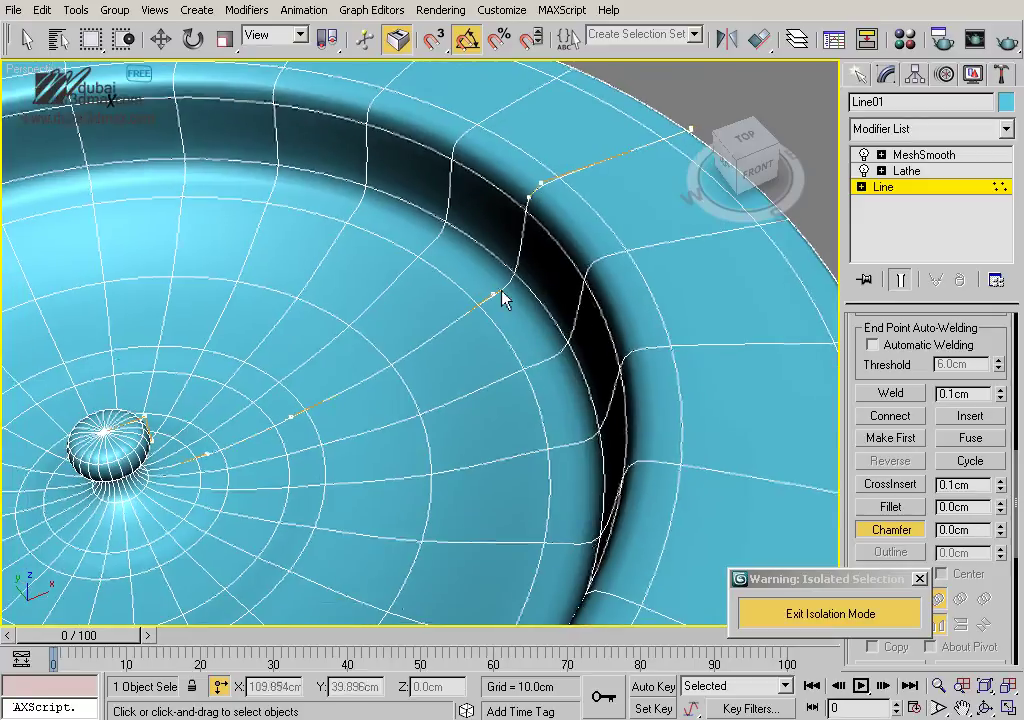
pyautogui.press('F3')
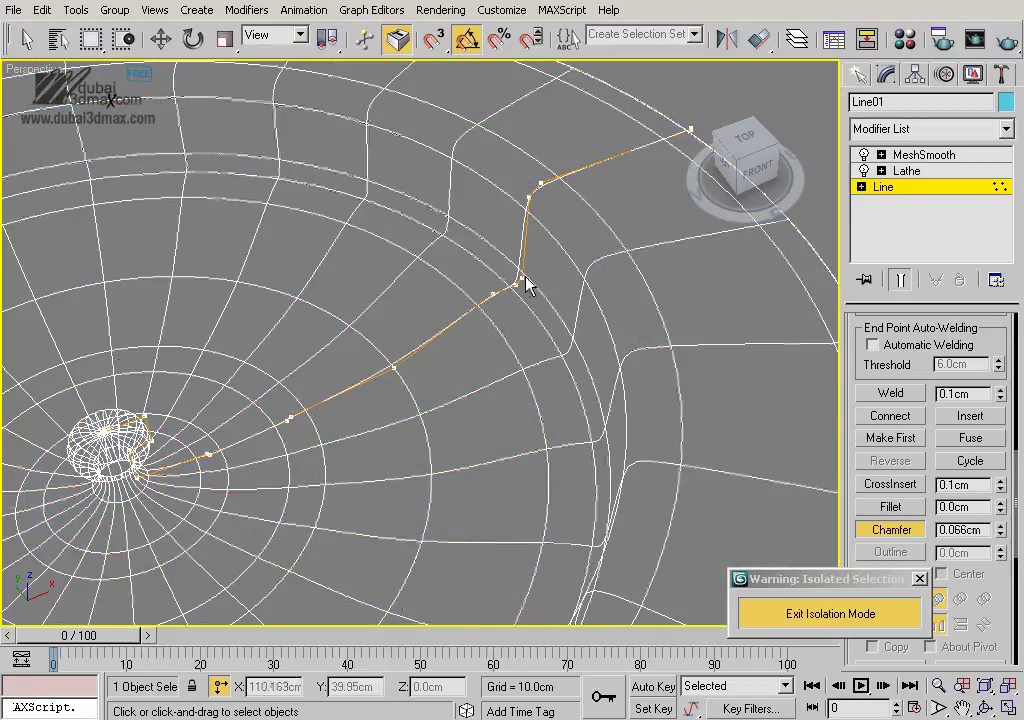
pyautogui.press('F3')
pyautogui.moveTo(522, 288); pyautogui.dragTo(522, 288)
pyautogui.press('w')
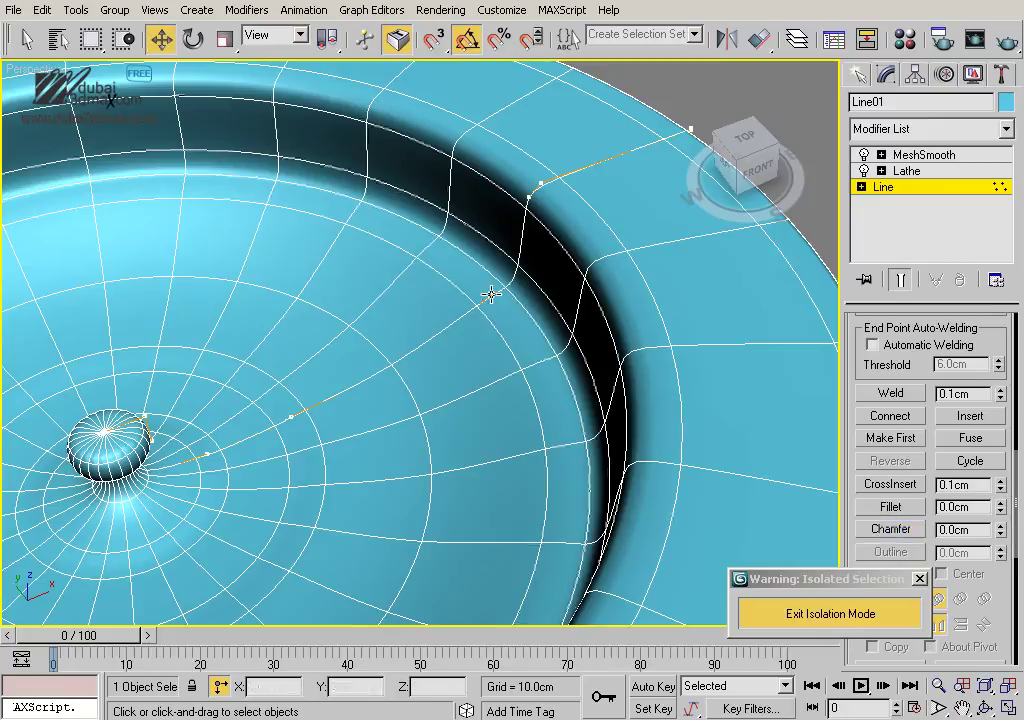
pyautogui.click(497, 291)
# In Front wireframe view, move the bowl-bottom profile vertex down slightly
pyautogui.press('f')
pyautogui.press('F3')
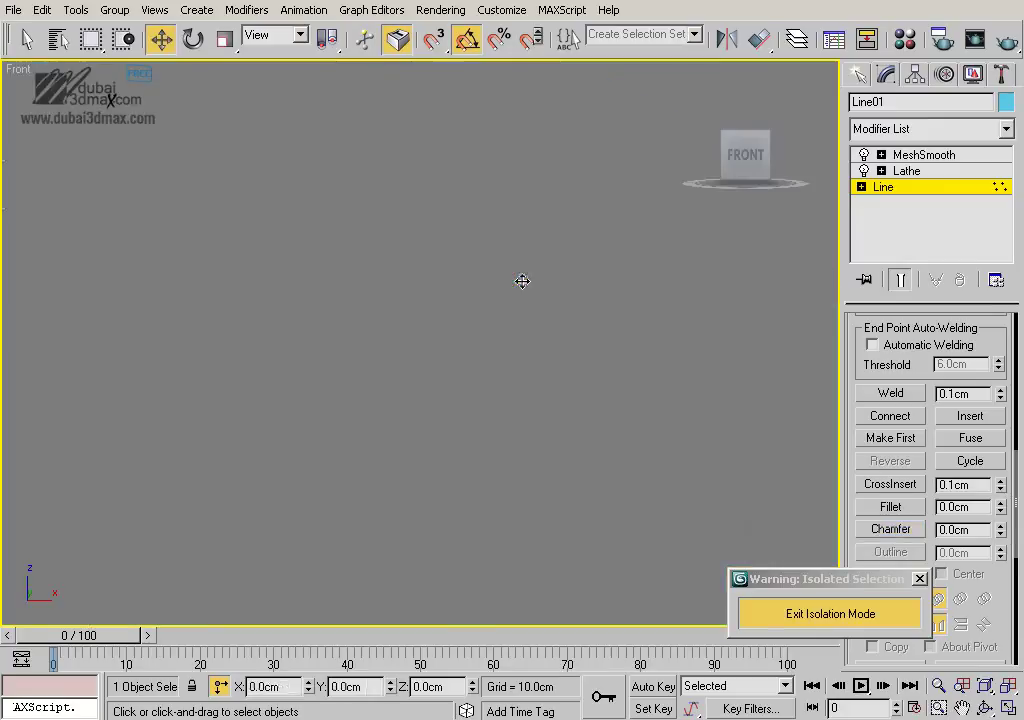
pyautogui.scroll(3, 510, 295)
pyautogui.scroll(3, 485, 330)
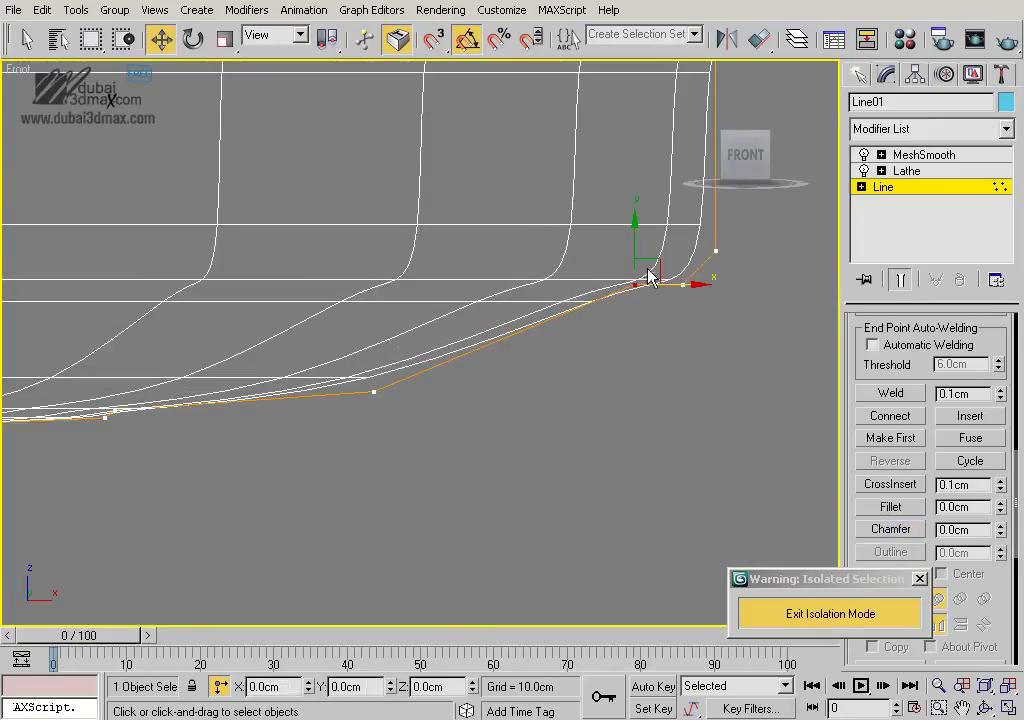
pyautogui.moveTo(654, 262)
pyautogui.mouseDown()
pyautogui.moveTo(631, 290)
pyautogui.moveTo(597, 302)
pyautogui.moveTo(598, 313)
pyautogui.moveTo(594, 274)
pyautogui.moveTo(638, 270)
pyautogui.moveTo(635, 258)
pyautogui.moveTo(640, 267)
pyautogui.mouseUp()
pyautogui.click(478, 397)
pyautogui.moveTo(410, 388); pyautogui.dragTo(439, 366)
pyautogui.moveTo(265, 354)
pyautogui.mouseDown(button='middle')
pyautogui.moveTo(440, 308)
pyautogui.moveTo(528, 377)
pyautogui.moveTo(826, 442)
pyautogui.mouseUp(button='middle')
# Fillet the bowl-bottom vertex and bottom corner with small rounds
pyautogui.click(890, 507)
pyautogui.scroll(2, 565, 462)
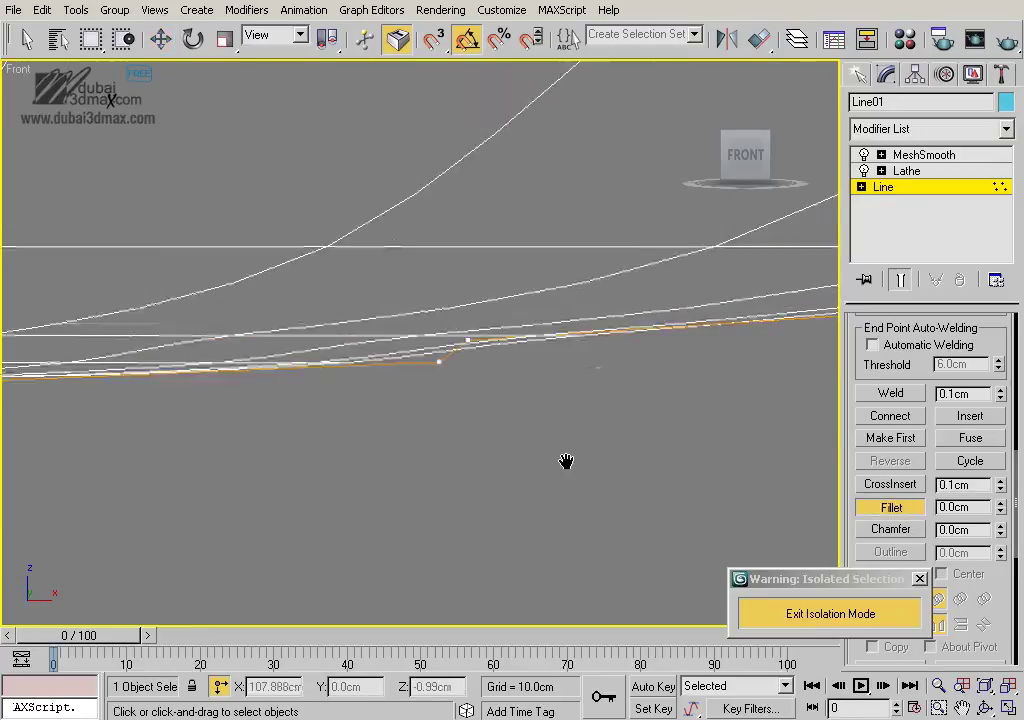
pyautogui.scroll(2, 459, 381)
pyautogui.moveTo(459, 381); pyautogui.dragTo(471, 366)
pyautogui.scroll(-2, 608, 386)
pyautogui.scroll(-1, 632, 352)
pyautogui.scroll(2, 533, 336)
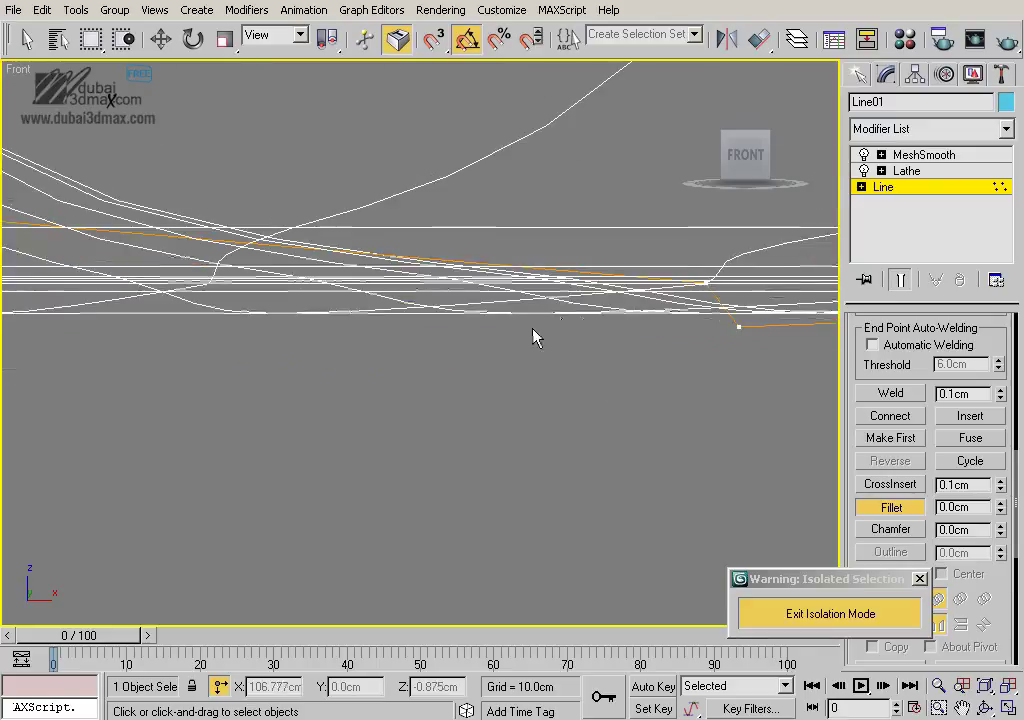
pyautogui.scroll(1, 518, 393)
pyautogui.moveTo(595, 398)
pyautogui.mouseDown()
pyautogui.moveTo(613, 350)
pyautogui.moveTo(612, 367)
pyautogui.mouseUp()
# Fillet the knob stem's bottom corner and both right corners of the knob cap
pyautogui.scroll(1, 612, 367)
pyautogui.scroll(2, 265, 320)
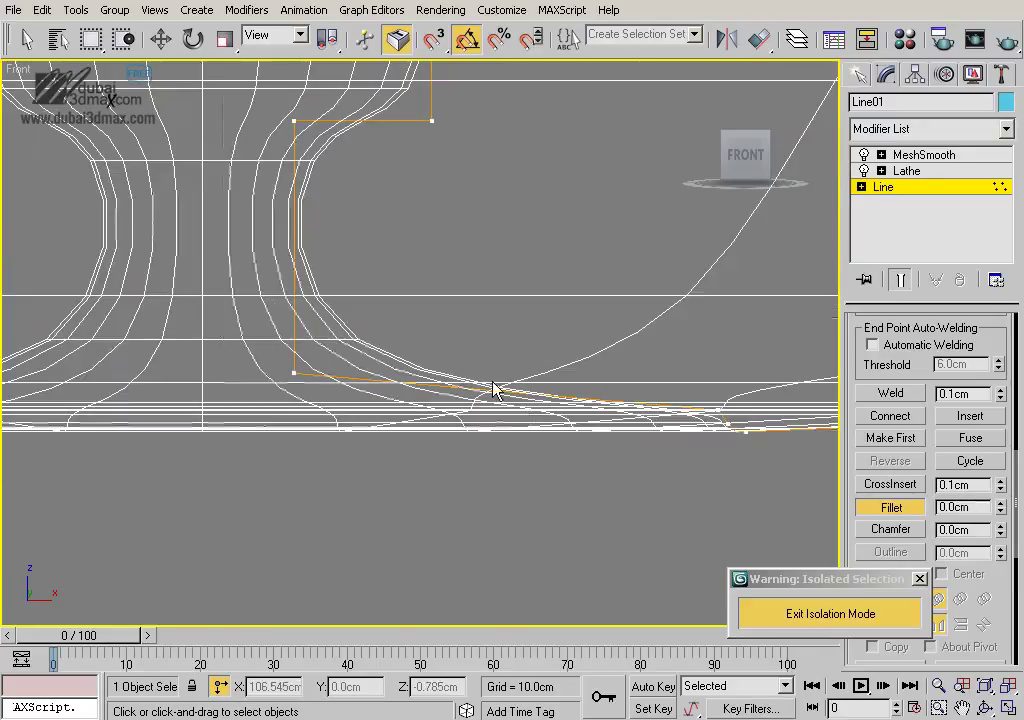
pyautogui.scroll(2, 491, 389)
pyautogui.moveTo(455, 519)
pyautogui.mouseDown()
pyautogui.moveTo(391, 499)
pyautogui.moveTo(405, 475)
pyautogui.mouseUp()
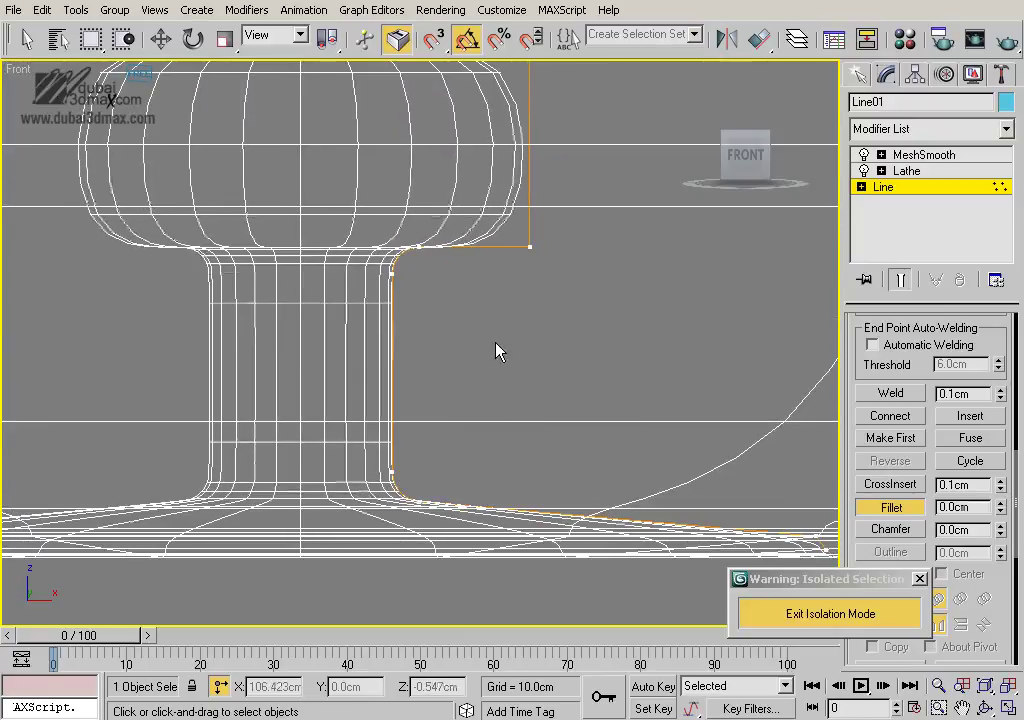
pyautogui.moveTo(498, 347); pyautogui.dragTo(498, 498, button='middle')
pyautogui.moveTo(531, 392); pyautogui.dragTo(537, 358)
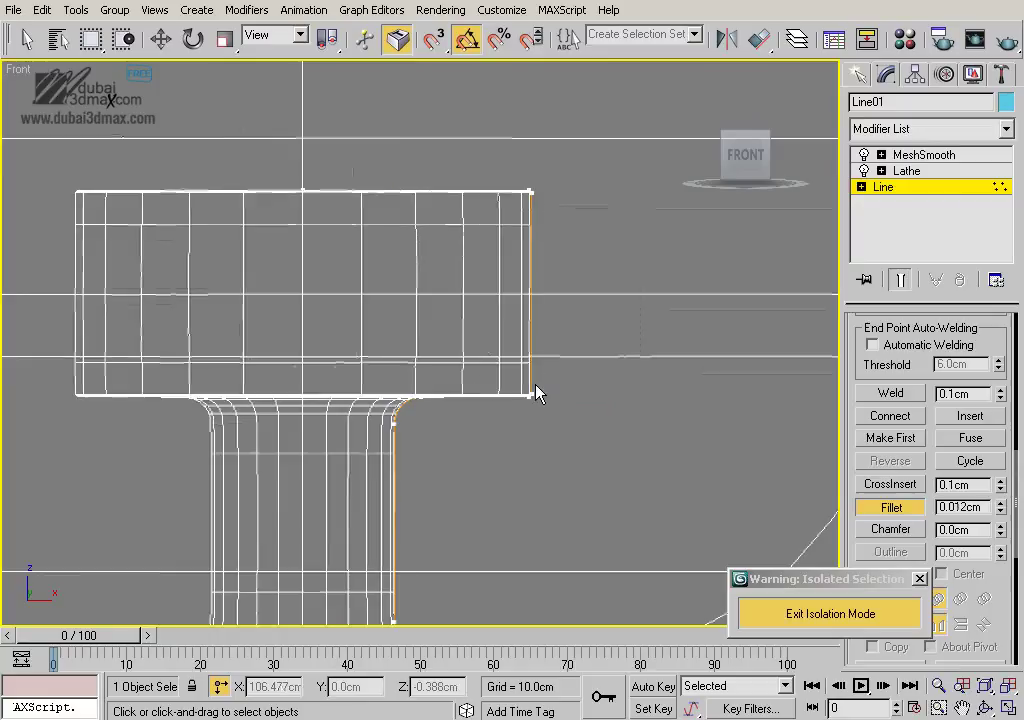
pyautogui.rightClick(597, 352)
# Set the knob stem's profile vertices to Corner type
pyautogui.scroll(-3, 540, 362)
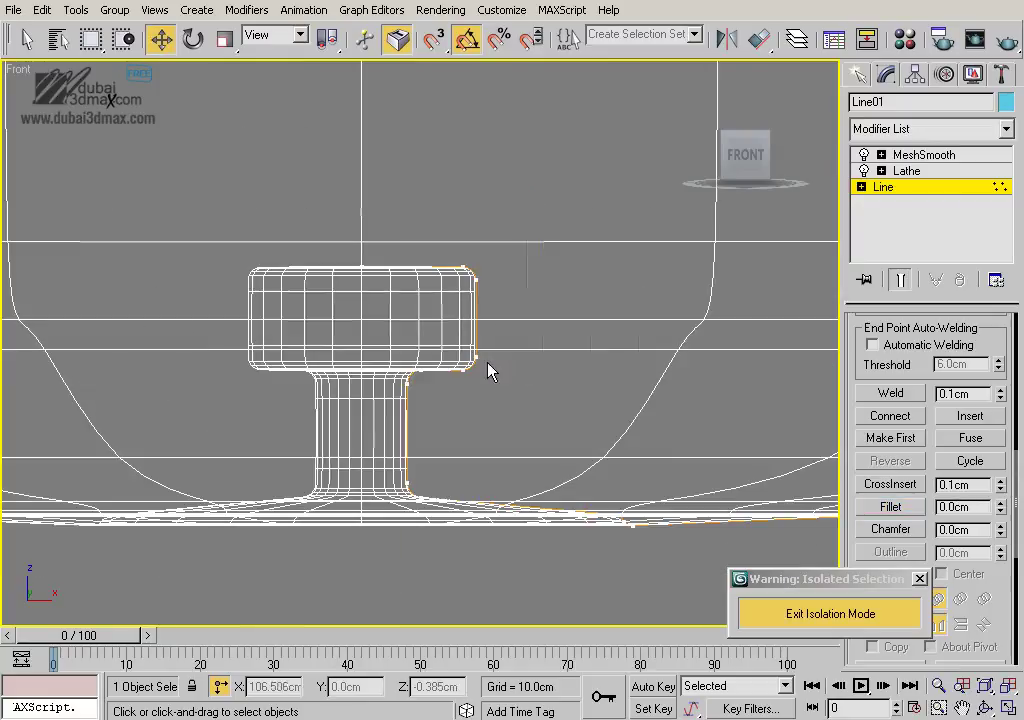
pyautogui.rightClick(393, 439)
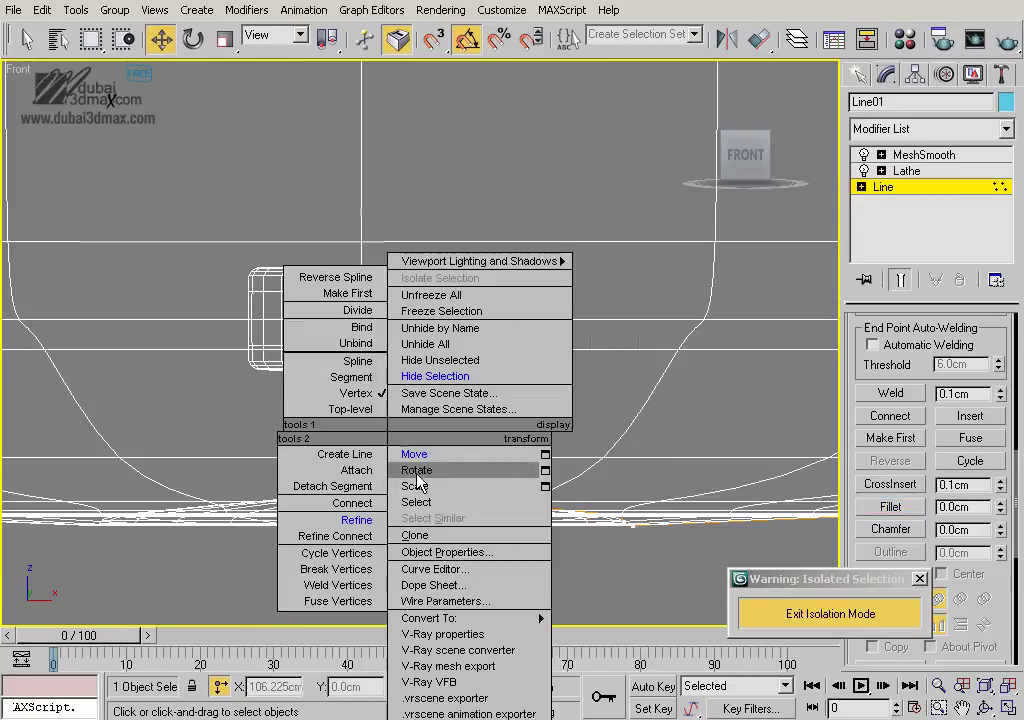
pyautogui.click(408, 490)
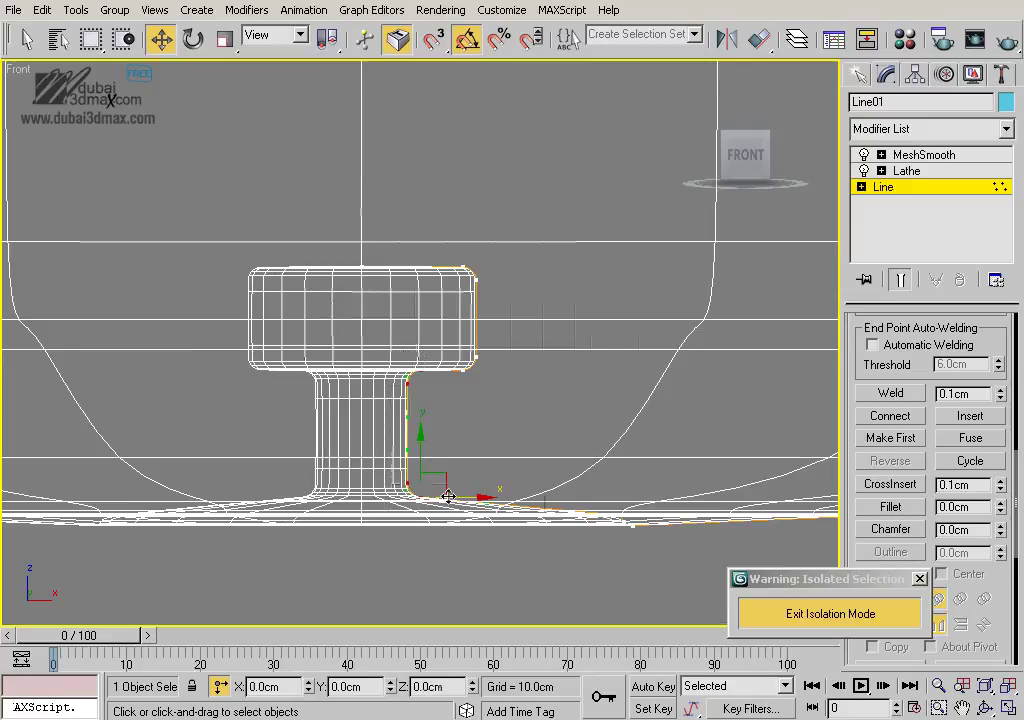
pyautogui.rightClick(513, 402)
pyautogui.click(492, 277)
pyautogui.moveTo(378, 340); pyautogui.dragTo(430, 460)
pyautogui.moveTo(428, 510); pyautogui.dragTo(488, 500)
# Return to the MeshSmooth result to view the reshaped bowl bottom
pyautogui.scroll(-5, 563, 441)
pyautogui.scroll(-2, 551, 427)
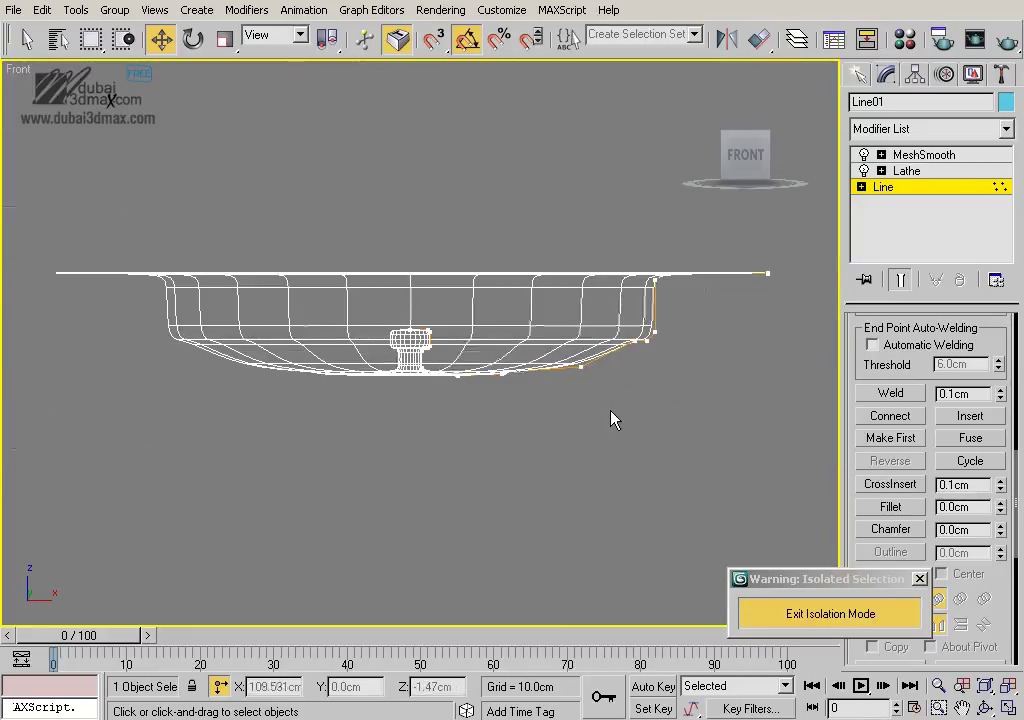
pyautogui.scroll(4, 612, 418)
pyautogui.moveTo(612, 418); pyautogui.dragTo(496, 432, button='middle')
pyautogui.scroll(2, 430, 337)
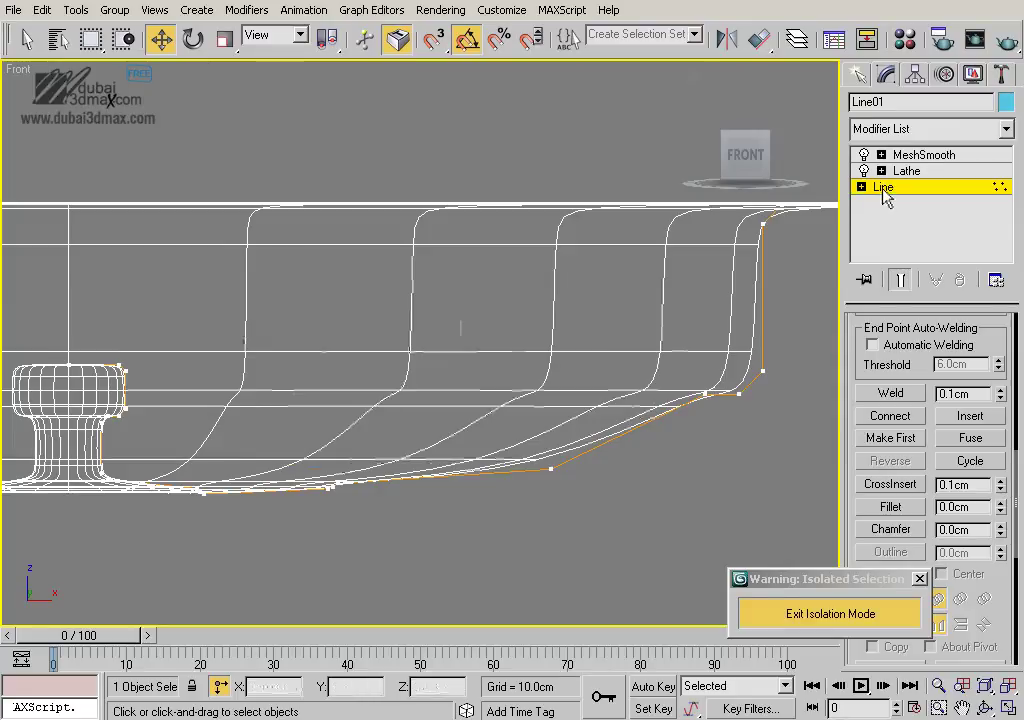
pyautogui.click(918, 156)
# Inspect the shaded bowl in Perspective view with edged faces off
pyautogui.press('p')
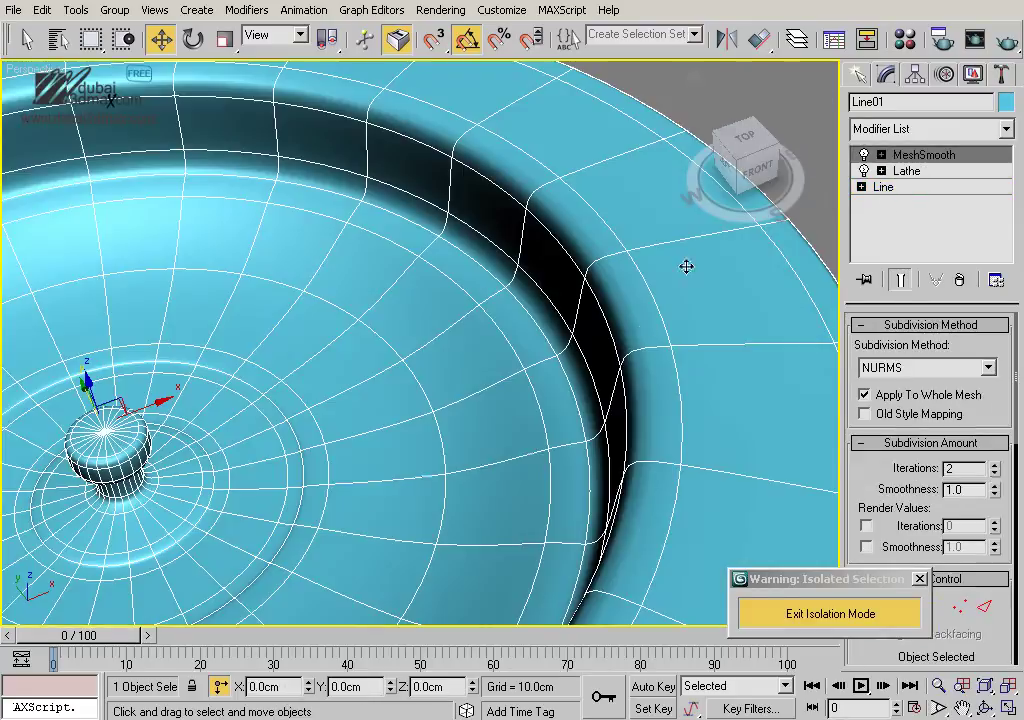
pyautogui.scroll(-3, 620, 330)
pyautogui.scroll(1, 735, 420)
pyautogui.click(735, 420)
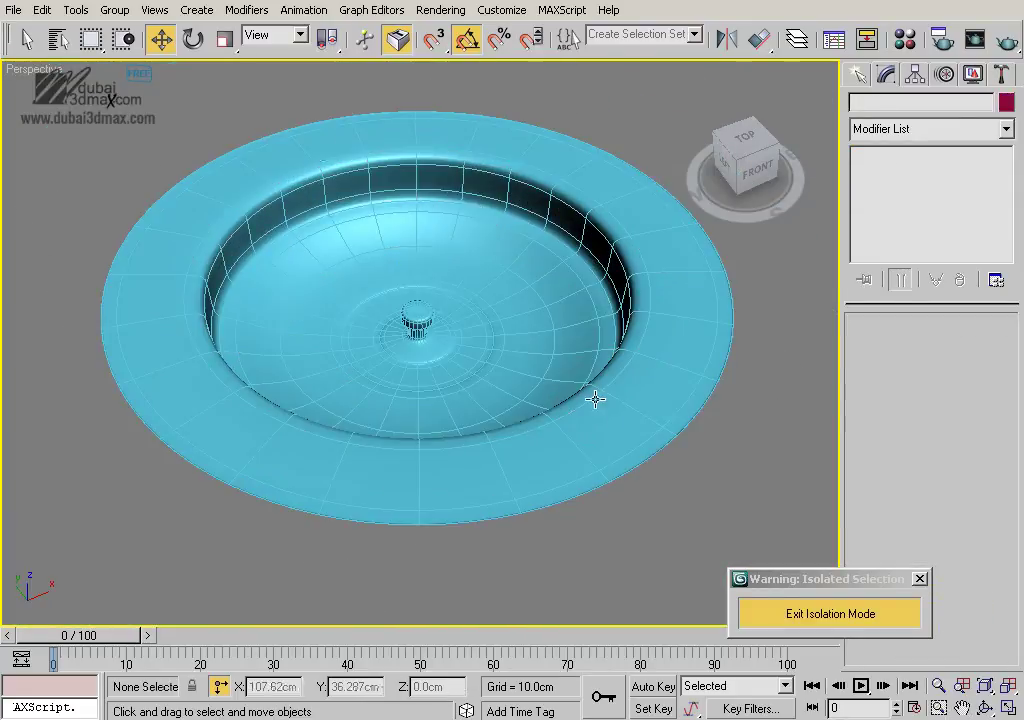
pyautogui.scroll(2, 590, 395)
pyautogui.scroll(1, 567, 380)
pyautogui.press('F4')
pyautogui.scroll(-3, 577, 383)
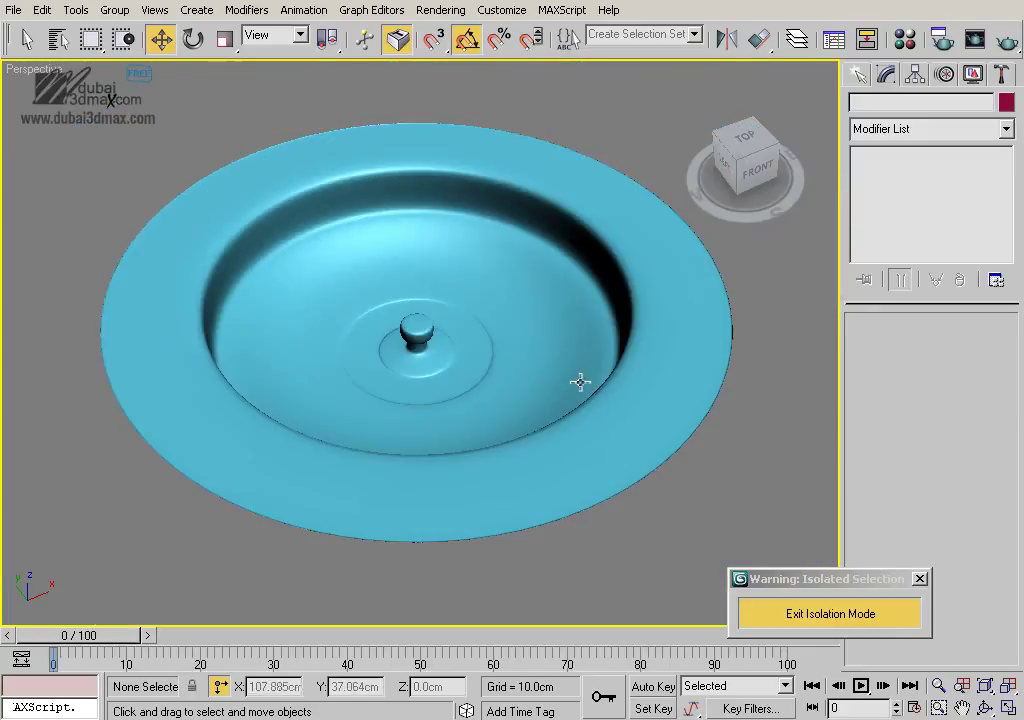
pyautogui.scroll(3, 588, 410)
pyautogui.scroll(-3, 590, 410)
pyautogui.click(565, 301)
pyautogui.scroll(1, 556, 330)
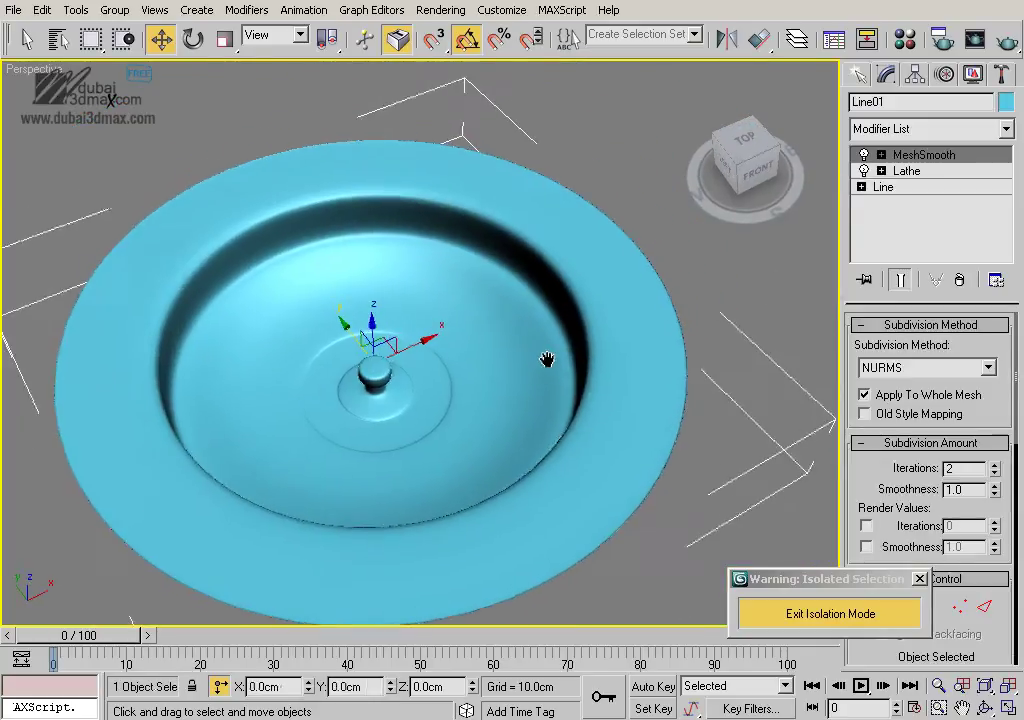
pyautogui.scroll(2, 547, 360)
# Cut the Lathe and MeshSmooth modifiers off the strainer profile line
pyautogui.moveTo(557, 357); pyautogui.dragTo(494, 358, button='middle')
pyautogui.press('F4')
pyautogui.keyDown('alt'); pyautogui.moveTo(567, 336); pyautogui.dragTo(549, 327, button='middle'); pyautogui.keyUp('alt')
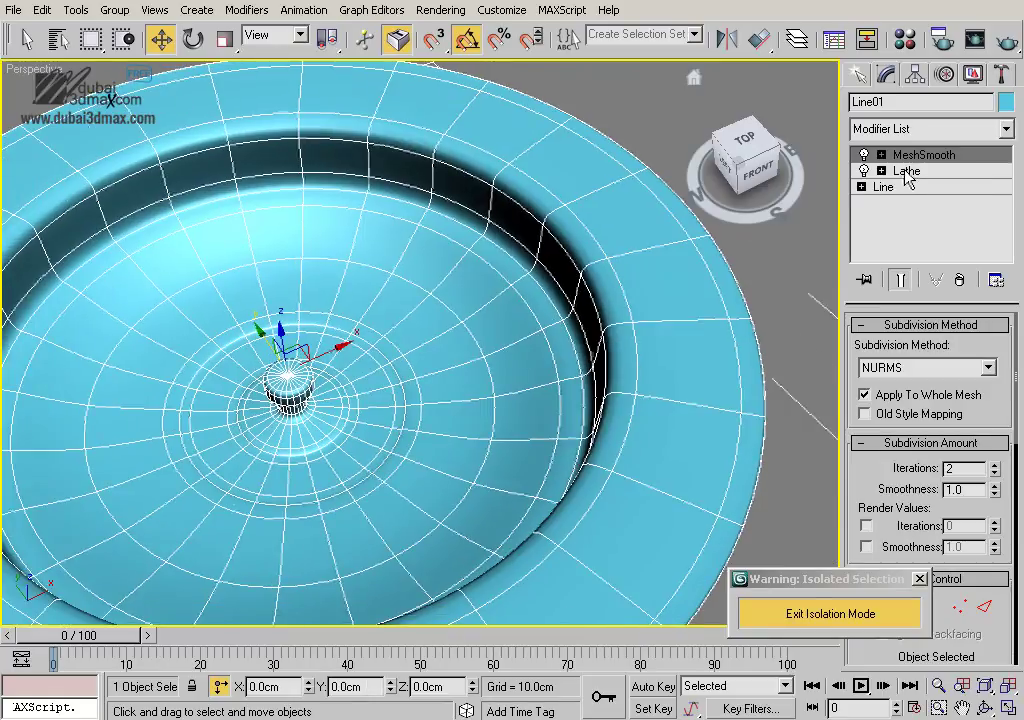
pyautogui.rightClick(906, 173)
pyautogui.click(848, 219)
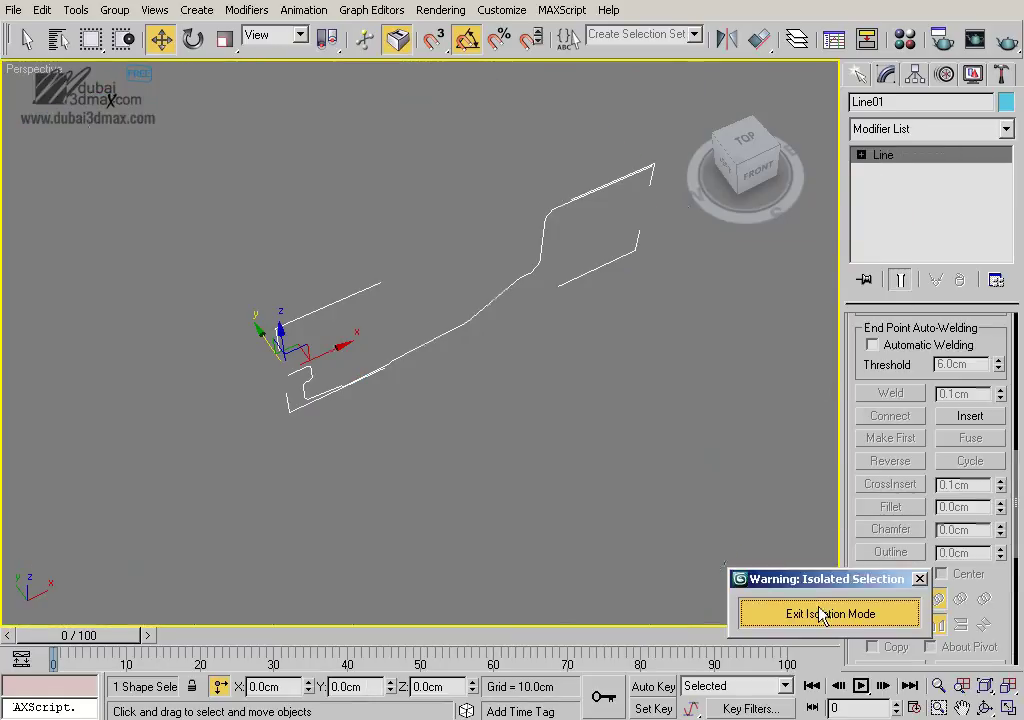
# Exit Isolation Mode and hide the selected strainer profile line
pyautogui.click(820, 614)
pyautogui.moveTo(656, 450); pyautogui.dragTo(655, 427, button='middle')
pyautogui.scroll(-5, 646, 423)
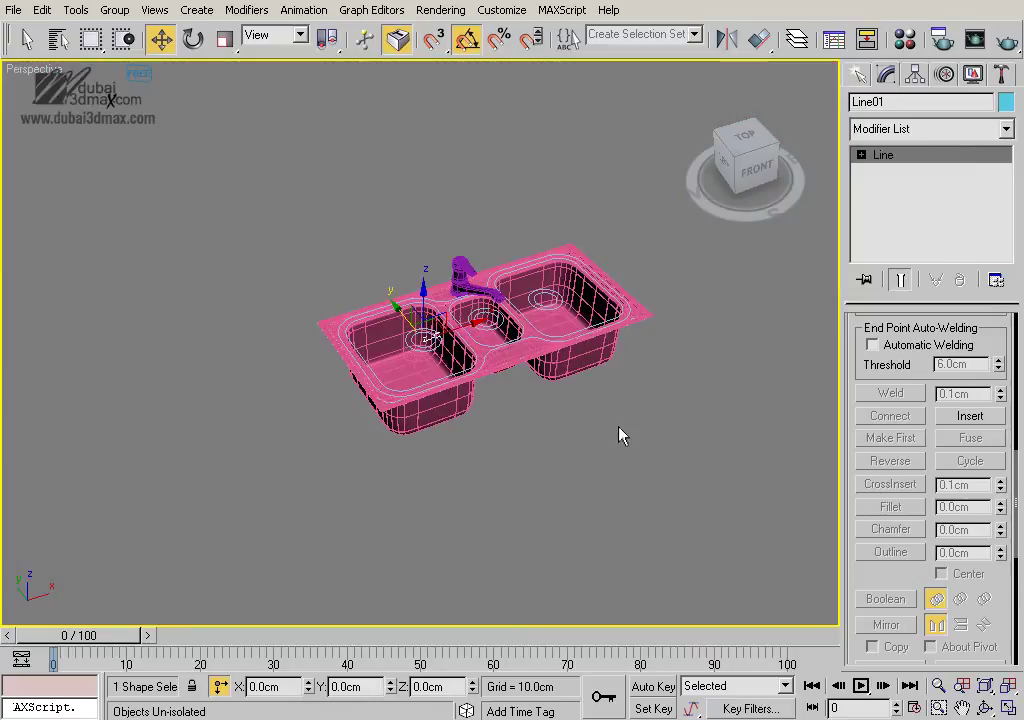
pyautogui.rightClick(588, 393)
pyautogui.click(603, 341)
# Show the whole sink in wireframe and zoom into the left basin
pyautogui.scroll(4, 603, 341)
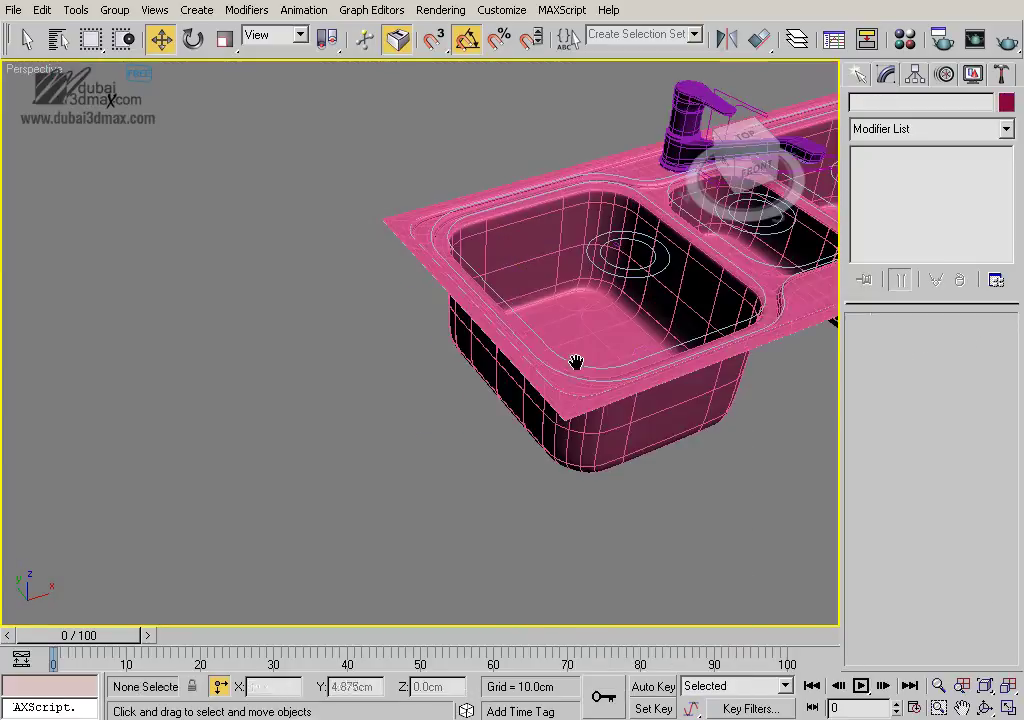
pyautogui.scroll(1, 576, 361)
pyautogui.scroll(1, 606, 370)
pyautogui.scroll(3, 576, 384)
pyautogui.scroll(-5, 626, 372)
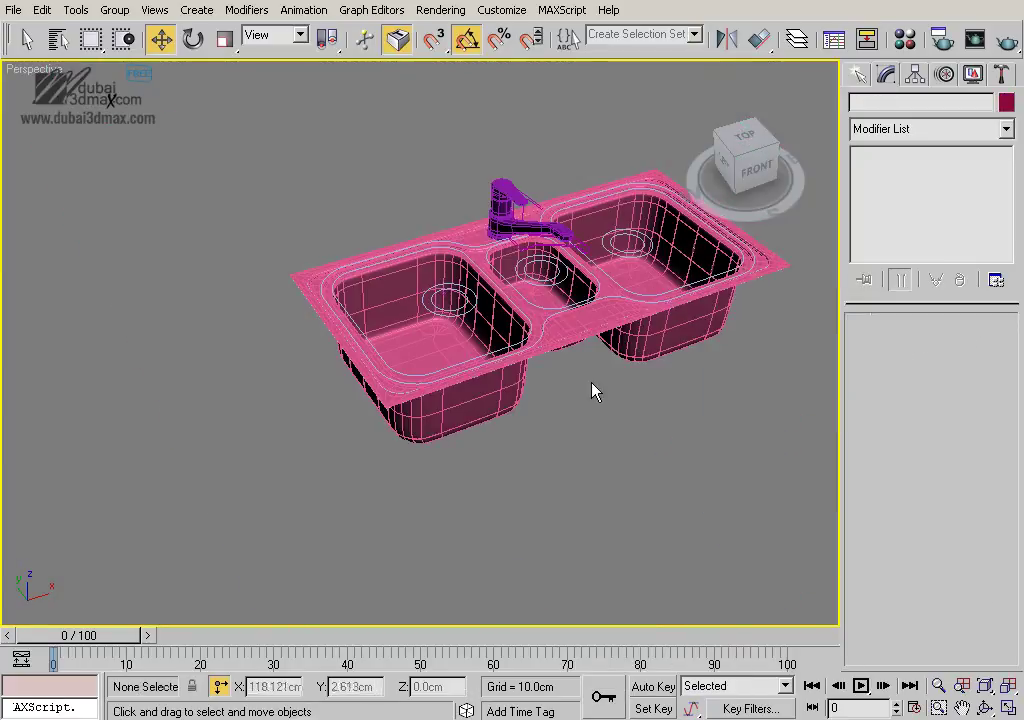
pyautogui.press('F3')
pyautogui.hotkey('alt', 'z')
pyautogui.moveTo(487, 368); pyautogui.dragTo(494, 332)
# Paste the Lathe and MeshSmooth modifiers onto Line05 and set Lathe Align to Min
pyautogui.press('w')
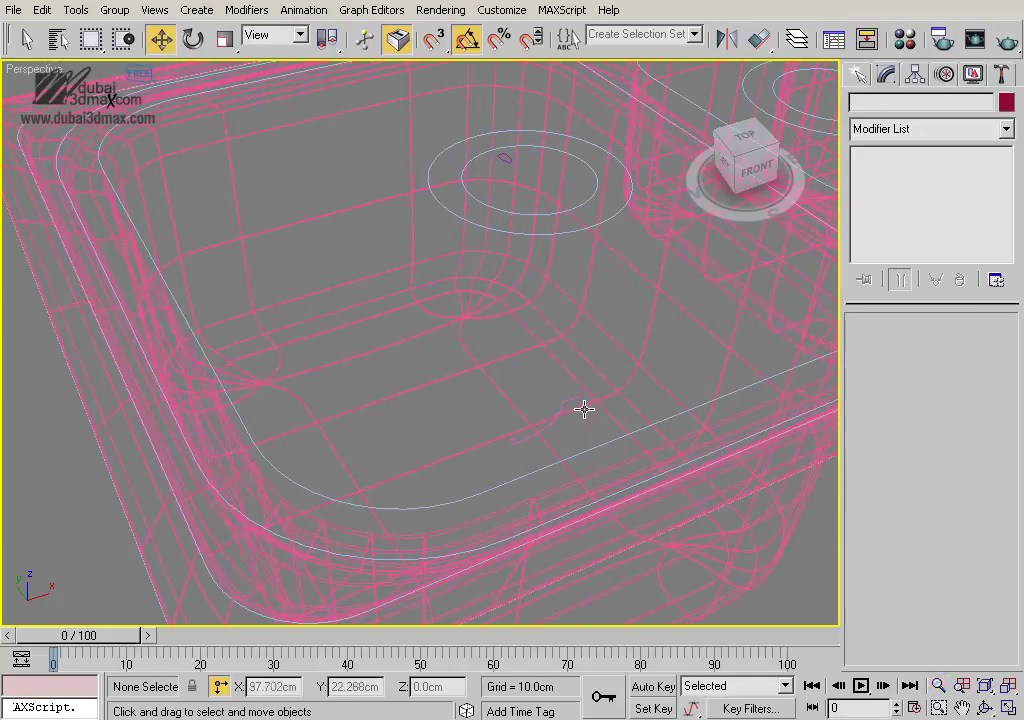
pyautogui.click(577, 397)
pyautogui.rightClick(938, 170)
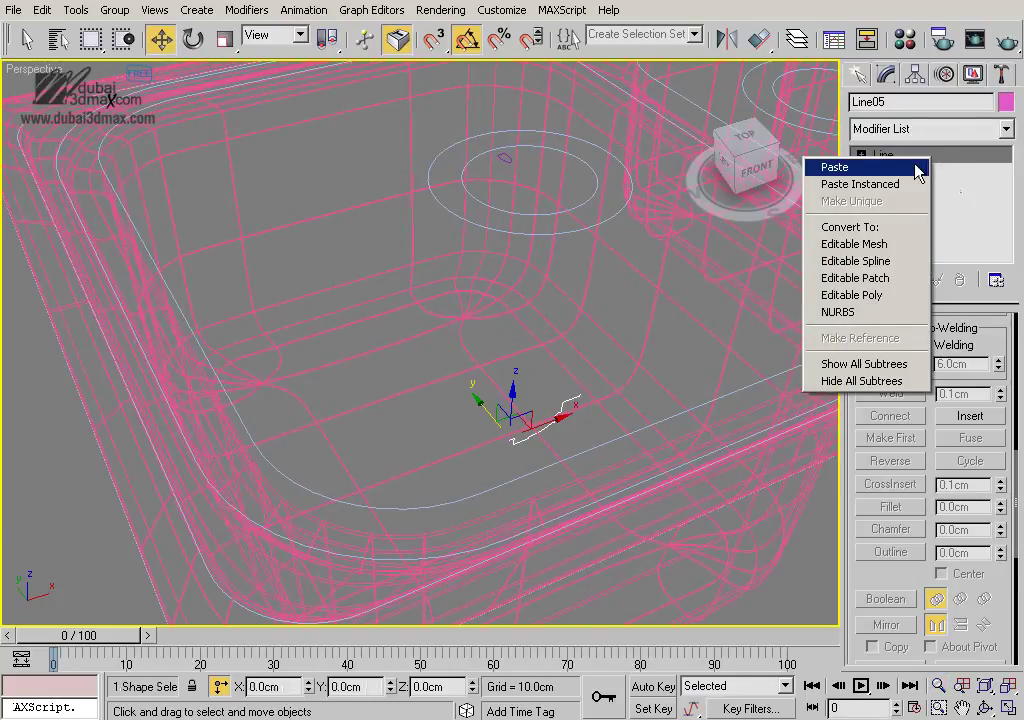
pyautogui.click(917, 167)
pyautogui.click(922, 172)
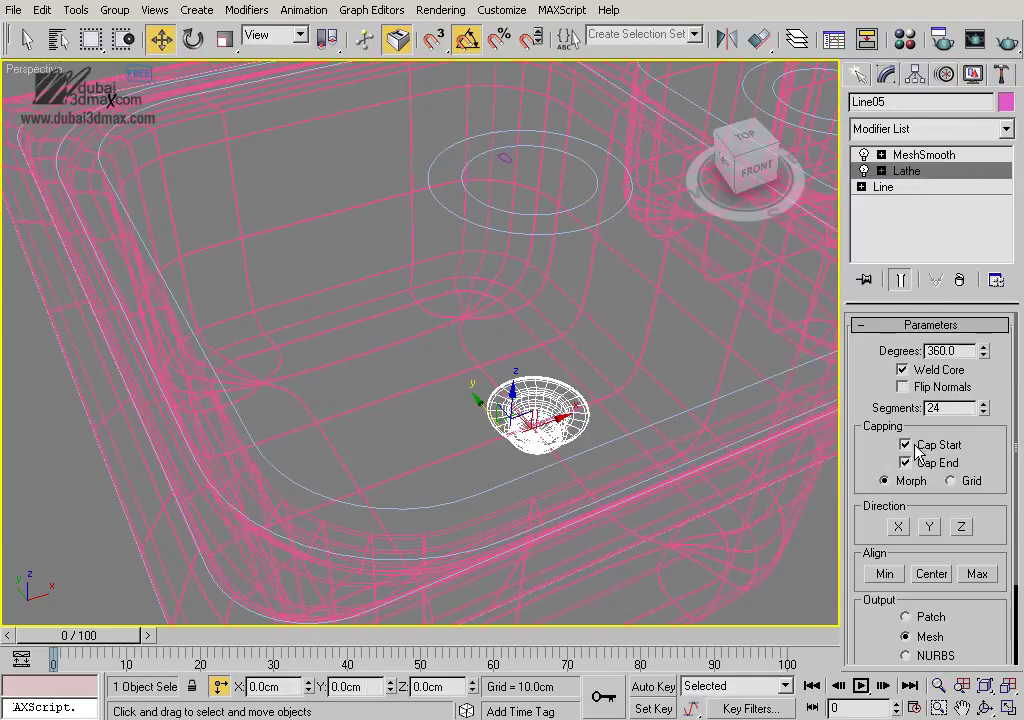
pyautogui.click(891, 575)
pyautogui.scroll(5, 654, 478)
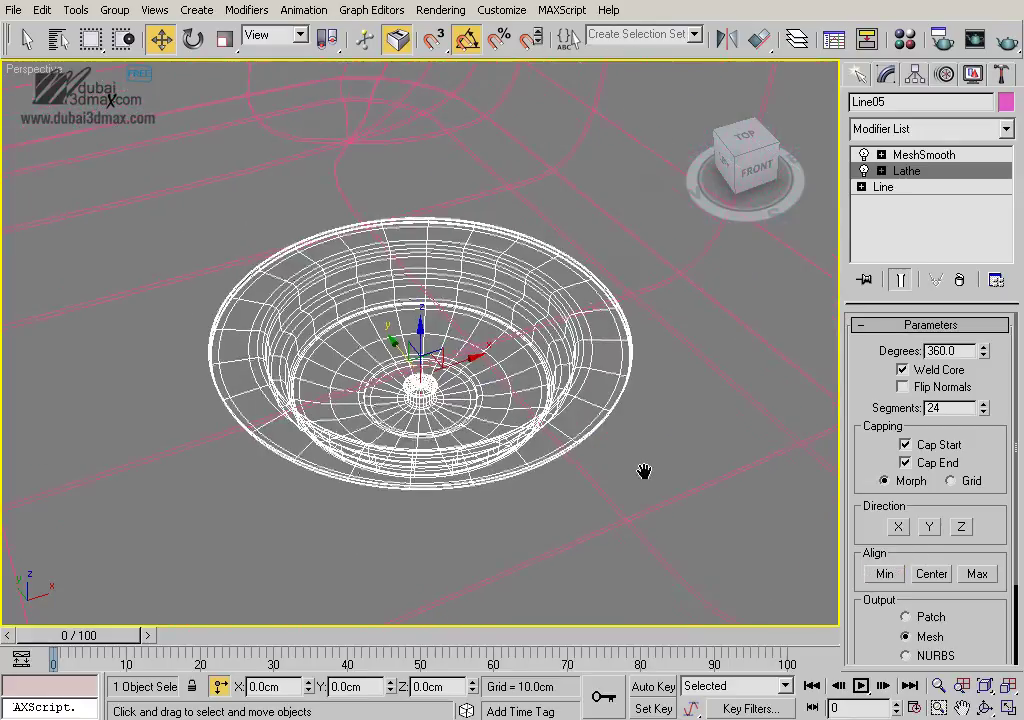
# Isolate the new smoothed strainer and inspect it in shaded view
pyautogui.press('F3')
pyautogui.hotkey('alt', 'q')
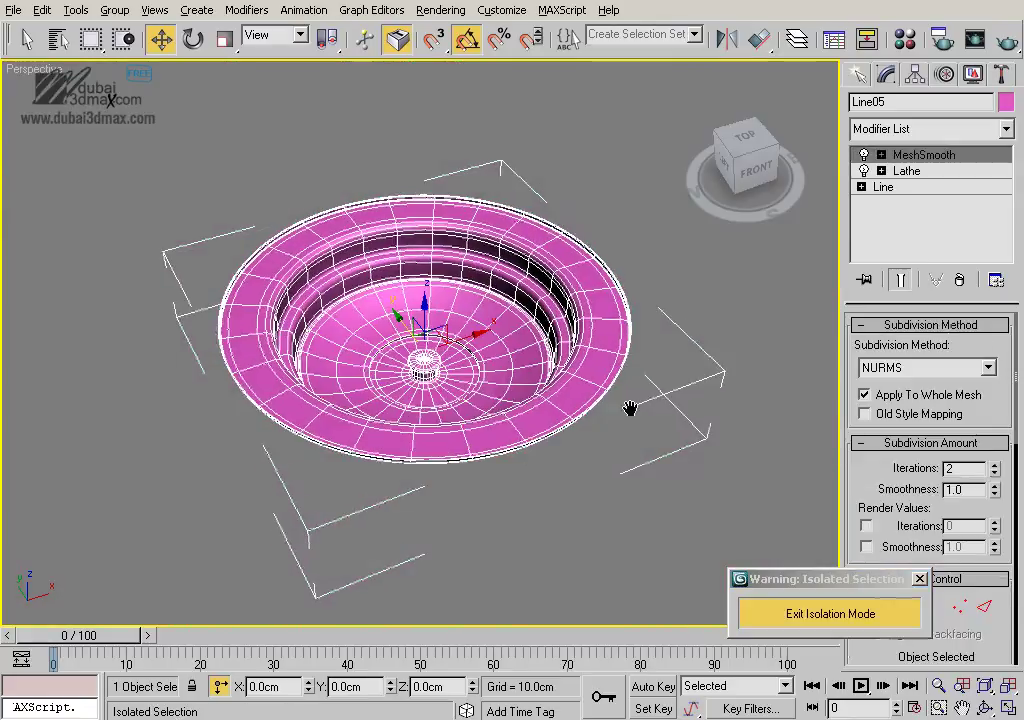
pyautogui.click(577, 448)
pyautogui.scroll(4, 577, 448)
pyautogui.scroll(-2, 570, 430)
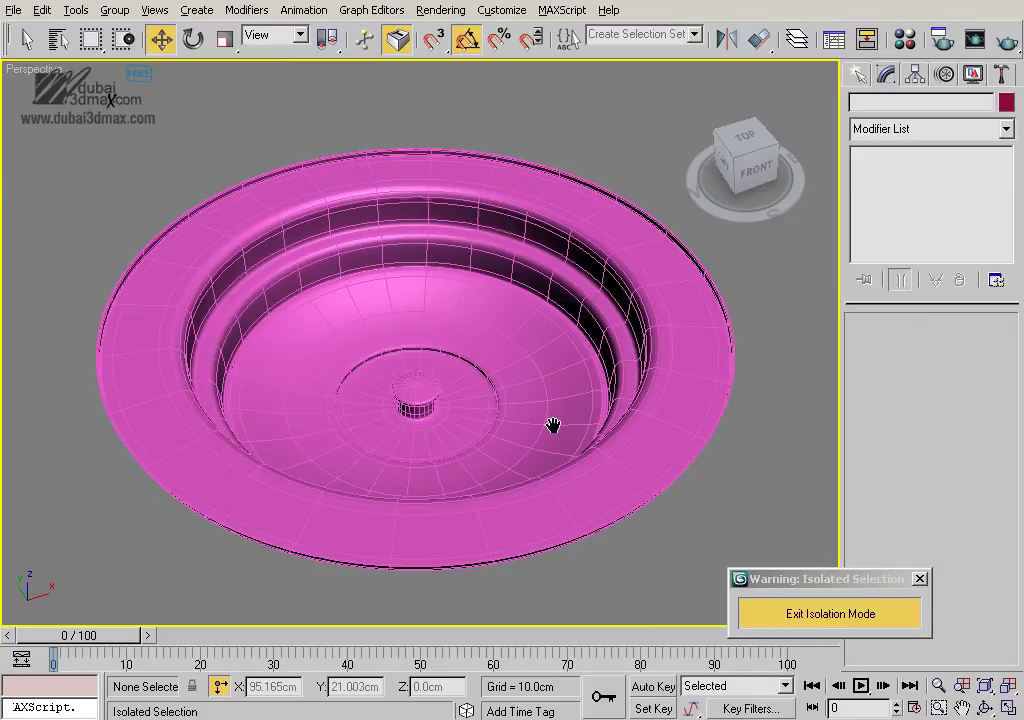
pyautogui.scroll(4, 554, 423)
pyautogui.click(599, 345)
pyautogui.scroll(1, 631, 313)
pyautogui.scroll(2, 612, 325)
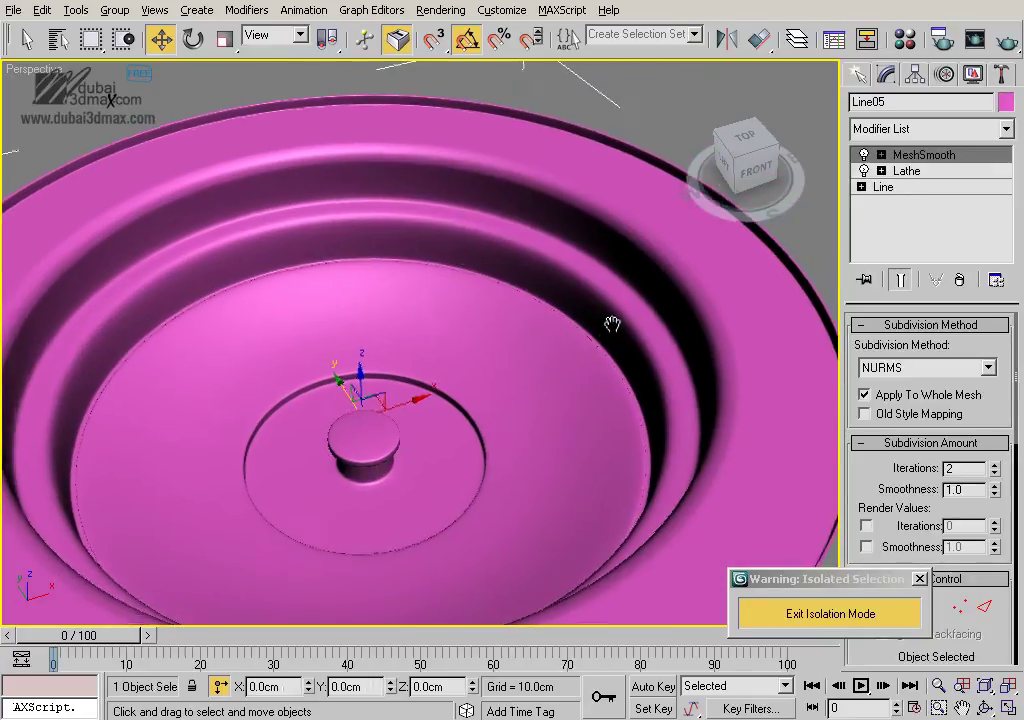
pyautogui.scroll(-1, 612, 325)
pyautogui.click(757, 170)
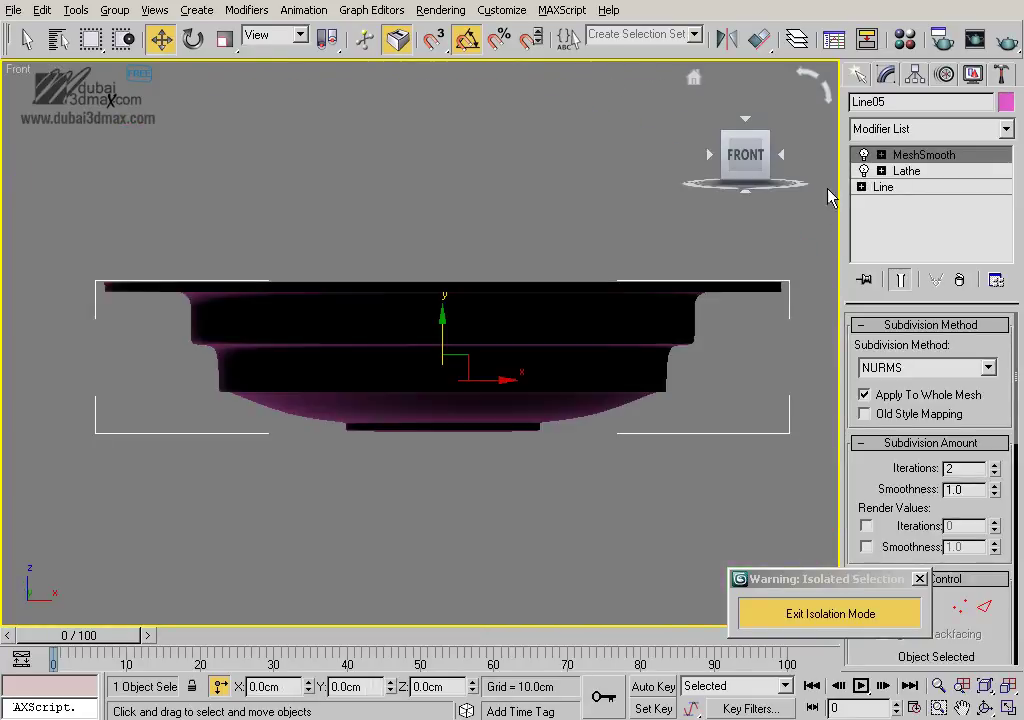
pyautogui.click(864, 171)
pyautogui.scroll(2, 541, 347)
pyautogui.scroll(2, 537, 354)
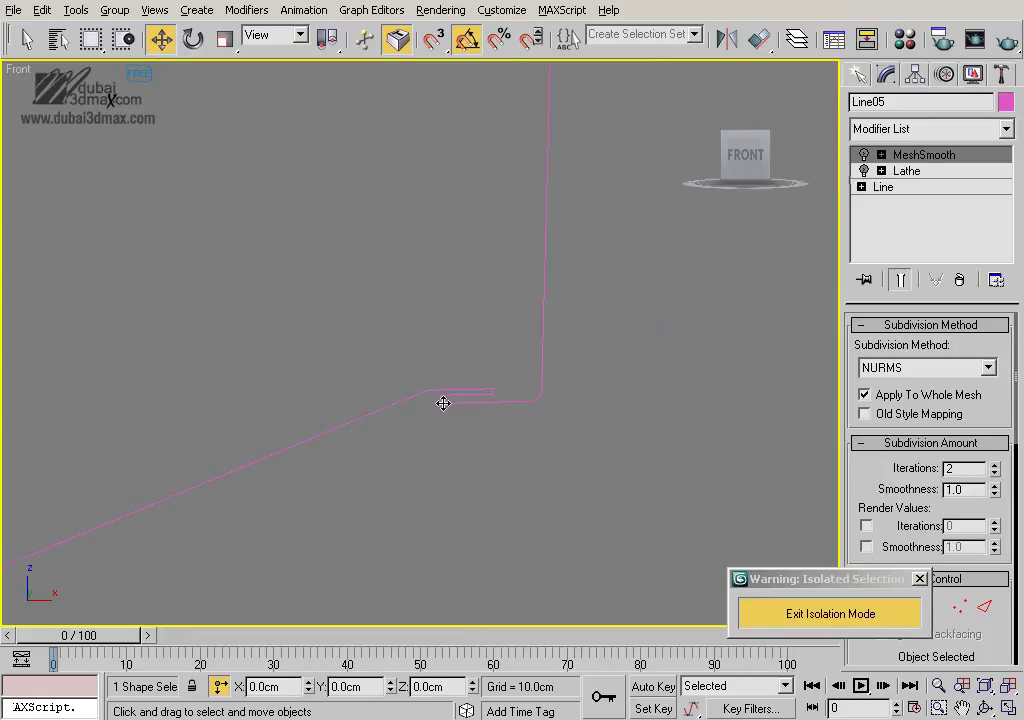
pyautogui.scroll(-1, 576, 382)
pyautogui.scroll(-1, 569, 375)
pyautogui.scroll(1, 608, 299)
pyautogui.scroll(1, 557, 424)
pyautogui.scroll(1, 670, 361)
pyautogui.scroll(-2, 594, 464)
pyautogui.scroll(2, 549, 331)
pyautogui.scroll(1, 675, 326)
pyautogui.scroll(2, 420, 345)
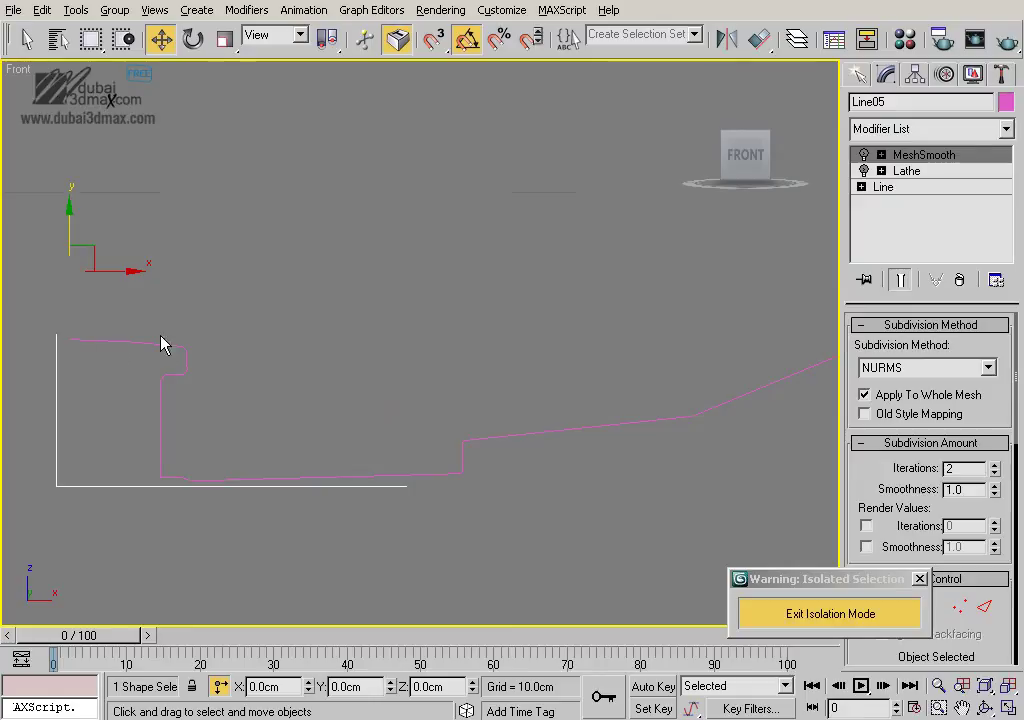
pyautogui.click(864, 172)
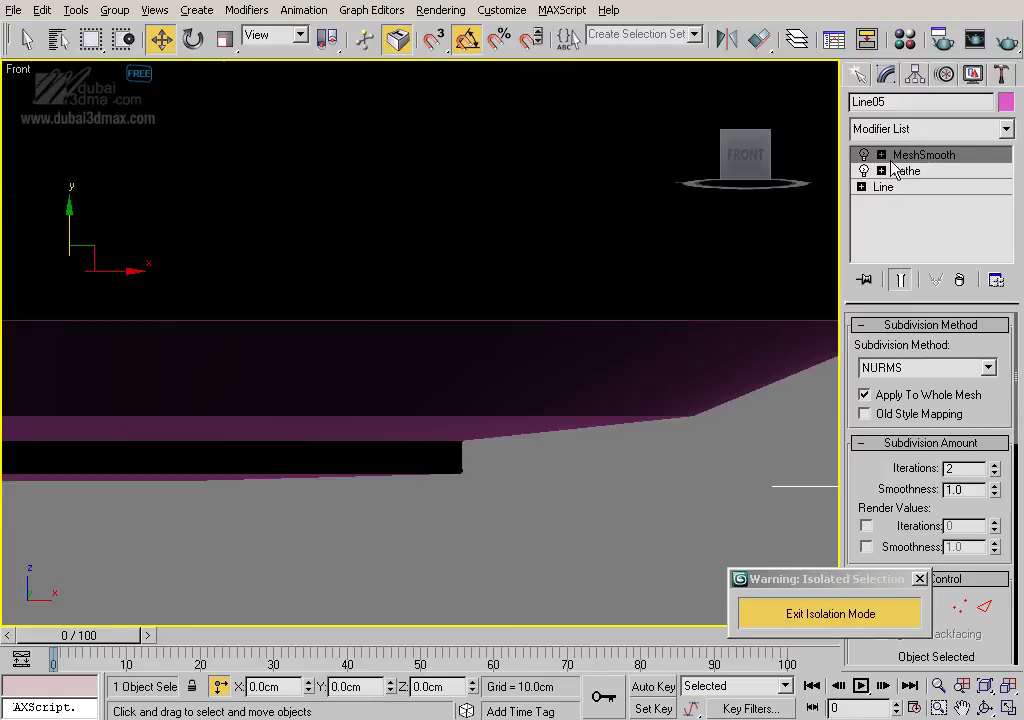
pyautogui.moveTo(615, 338)
pyautogui.mouseDown(button='middle')
pyautogui.moveTo(577, 402)
pyautogui.moveTo(533, 405)
pyautogui.moveTo(660, 466)
pyautogui.mouseUp(button='middle')
pyautogui.press('p')
pyautogui.click(660, 466)
pyautogui.keyDown('ctrl'); pyautogui.keyDown('alt'); pyautogui.moveTo(490, 392); pyautogui.dragTo(513, 381, button='middle'); pyautogui.keyUp('alt'); pyautogui.keyUp('ctrl')
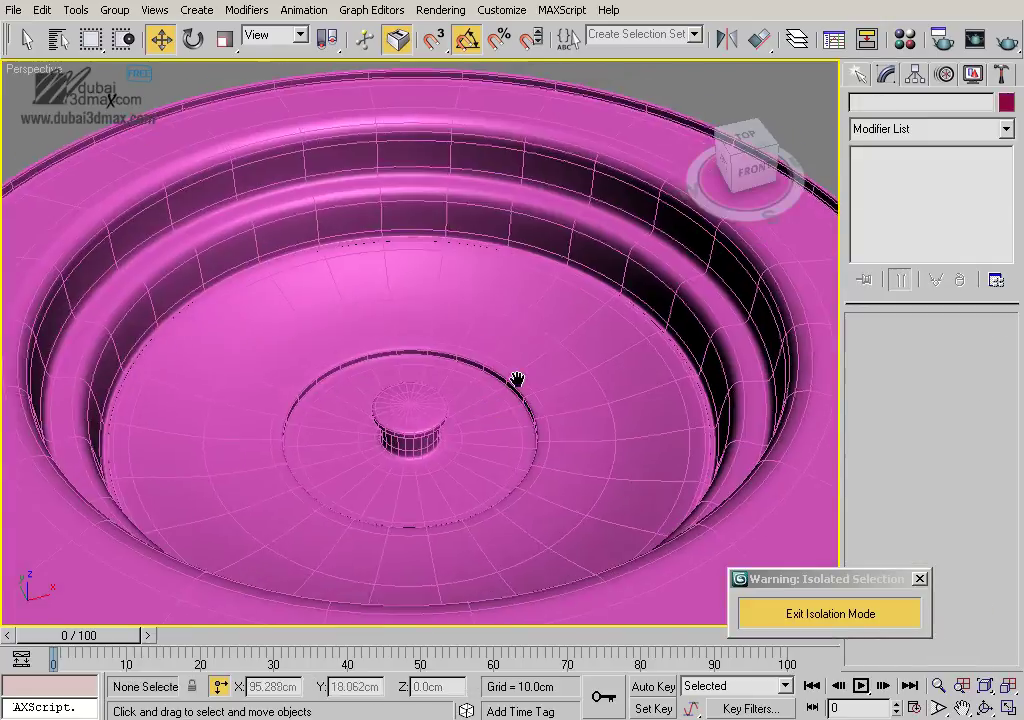
# Exit Isolation Mode in Top view and select the strainer among the sink objects
pyautogui.scroll(-2, 596, 385)
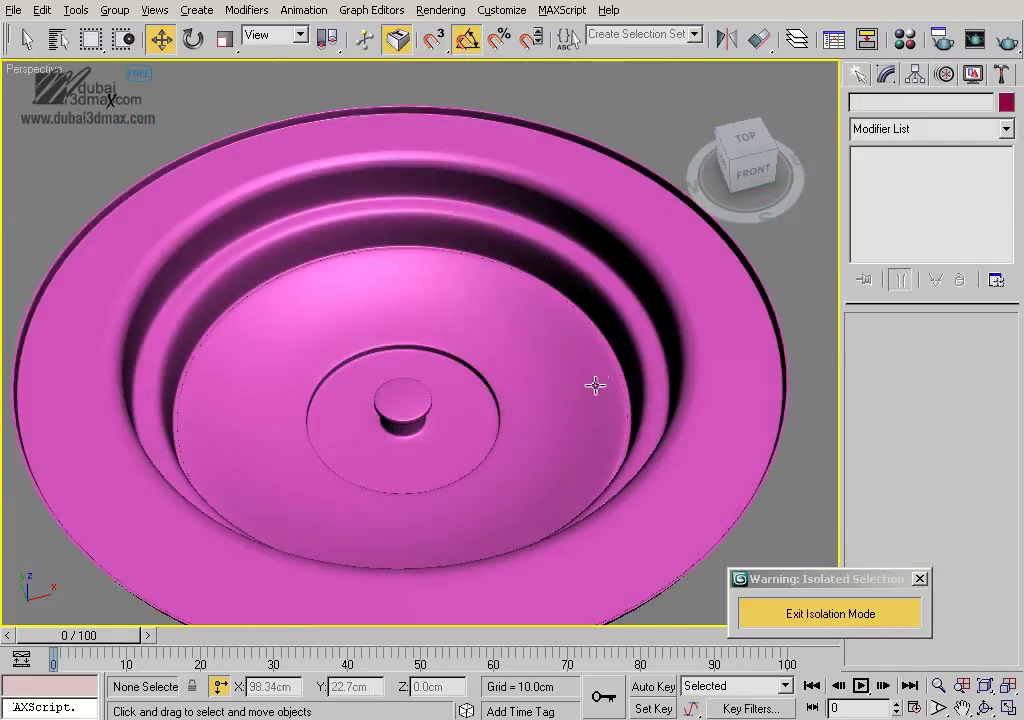
pyautogui.scroll(-2, 592, 395)
pyautogui.scroll(-1, 600, 420)
pyautogui.press('t')
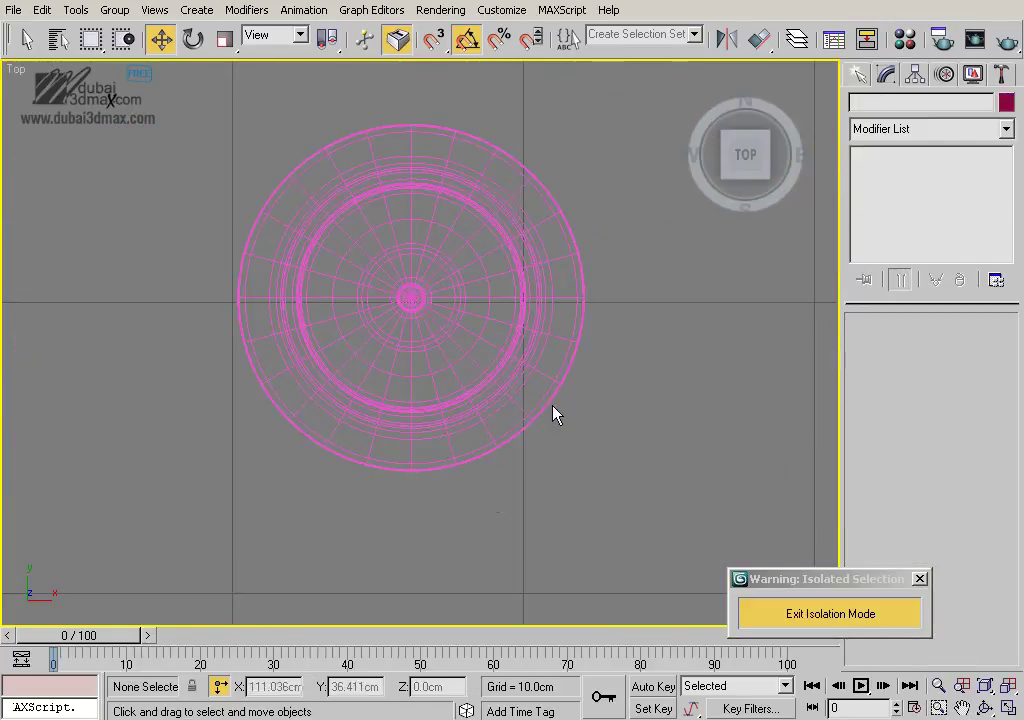
pyautogui.click(802, 617)
pyautogui.click(457, 280)
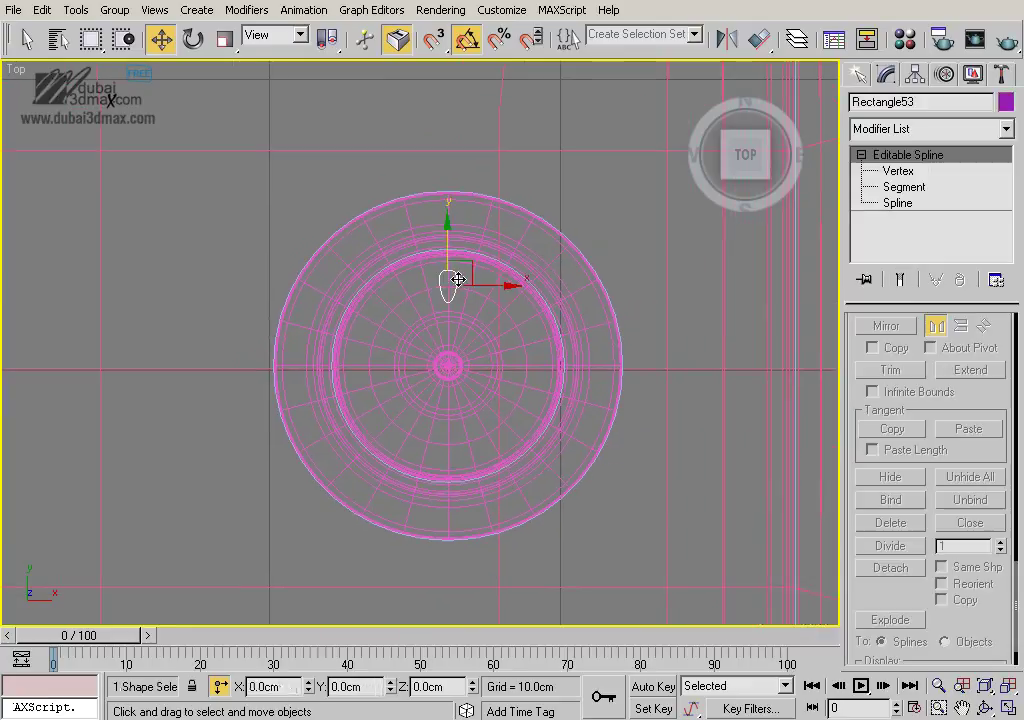
pyautogui.press('z')
pyautogui.scroll(-3, 520, 348)
pyautogui.scroll(-2, 528, 343)
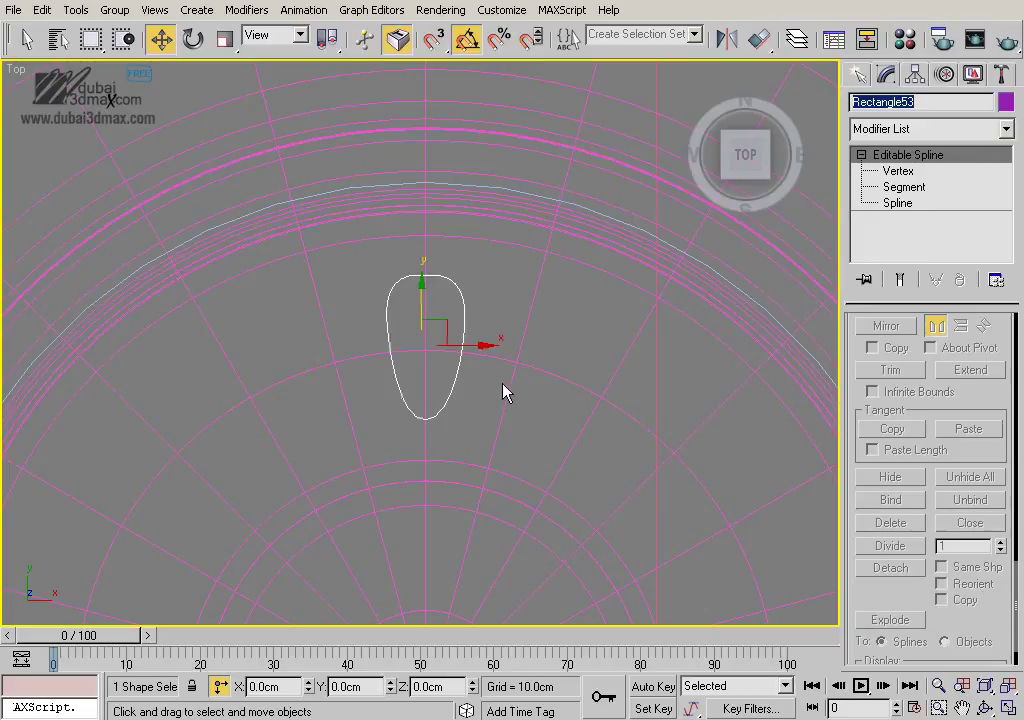
pyautogui.scroll(-1, 505, 300)
pyautogui.scroll(-2, 498, 312)
pyautogui.scroll(-3, 520, 285)
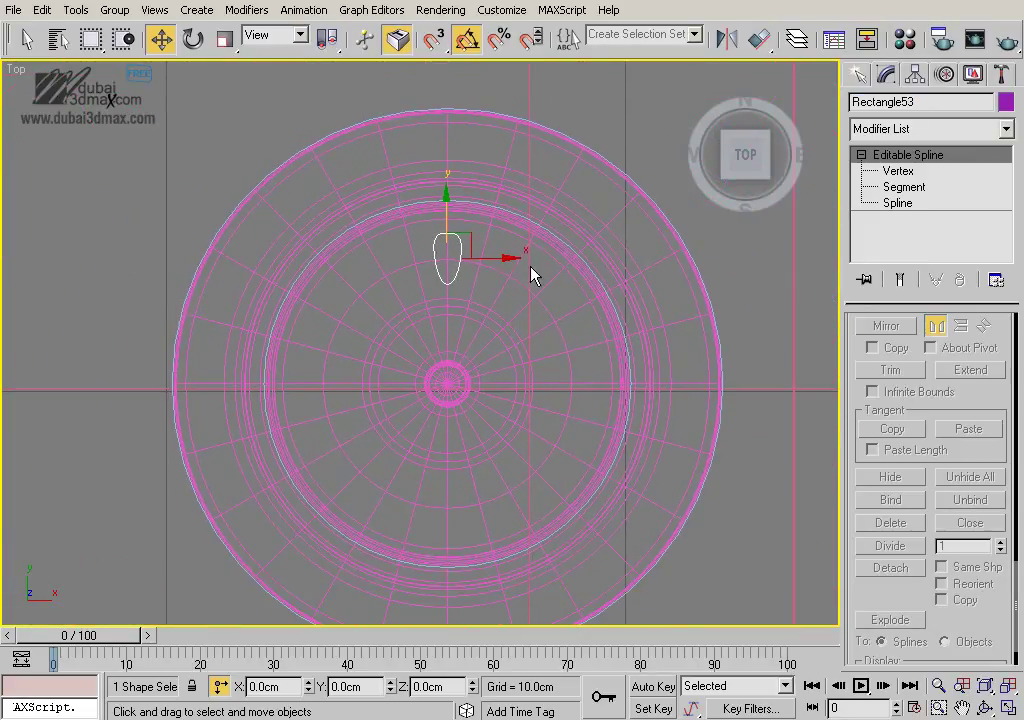
pyautogui.click(537, 283)
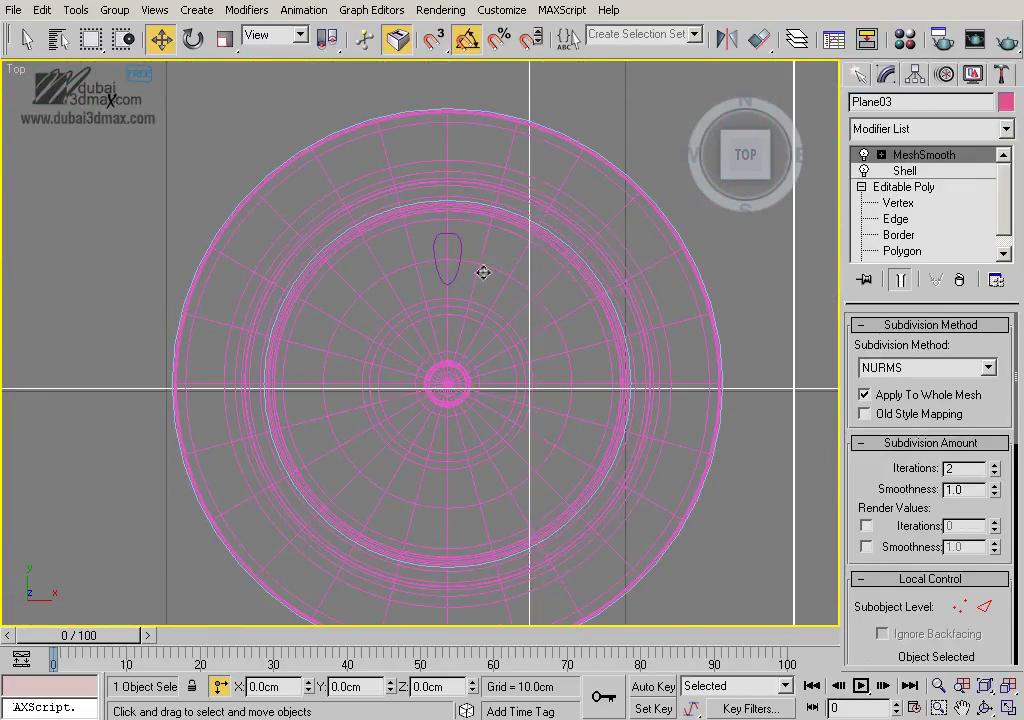
pyautogui.click(542, 272)
# Turn on Affect Pivot Only in the strainer's Hierarchy pivot settings
pyautogui.click(918, 76)
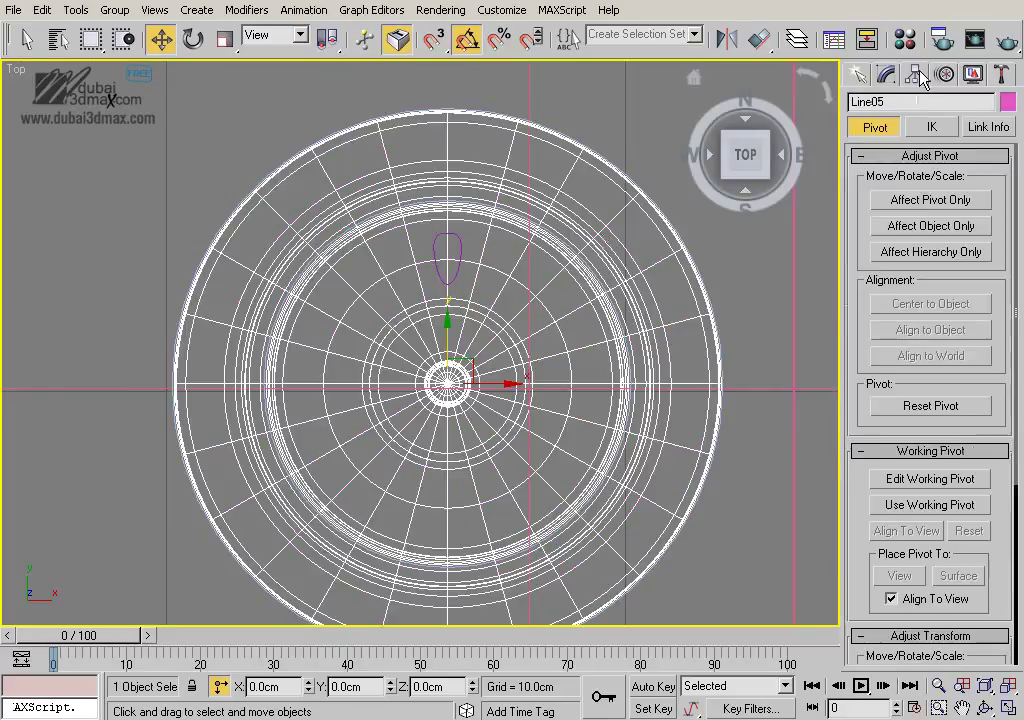
pyautogui.click(930, 201)
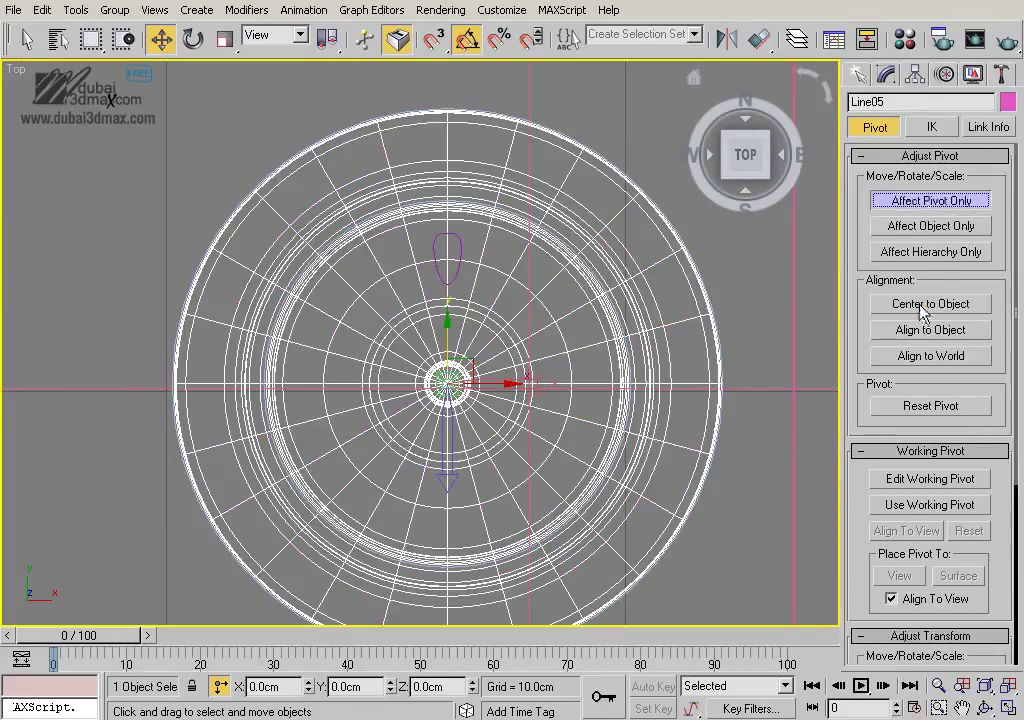
pyautogui.moveTo(565, 336); pyautogui.dragTo(617, 320, button='middle')
pyautogui.scroll(5, 491, 326)
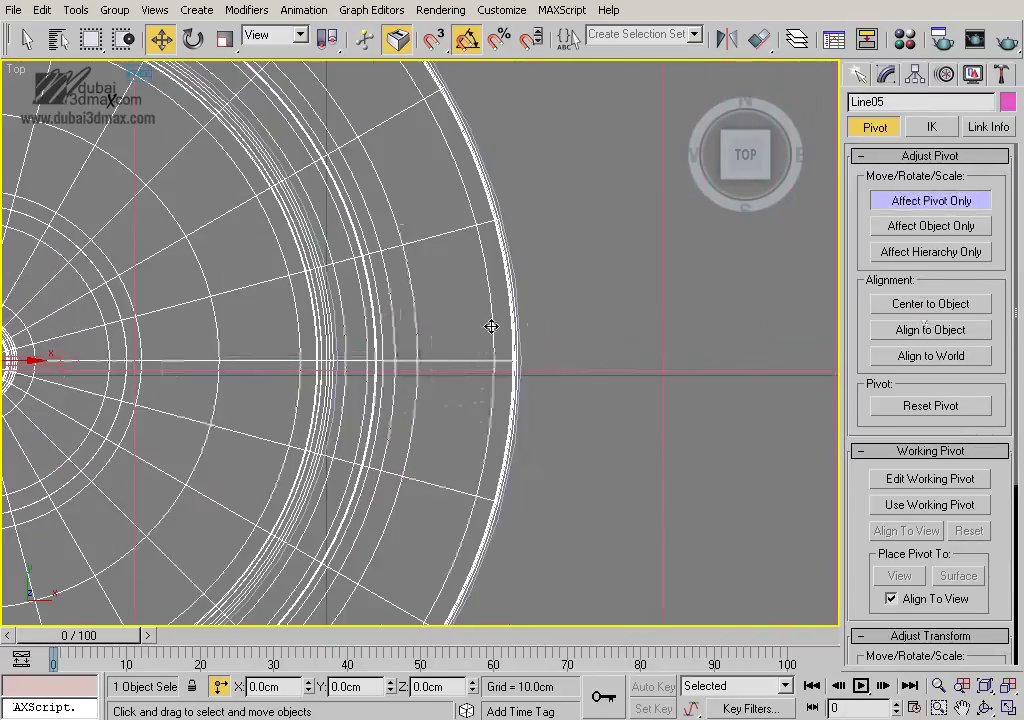
pyautogui.scroll(2, 491, 326)
# Move a strainer profile vertex sideways so the axis end sits at X 0cm
pyautogui.click(886, 75)
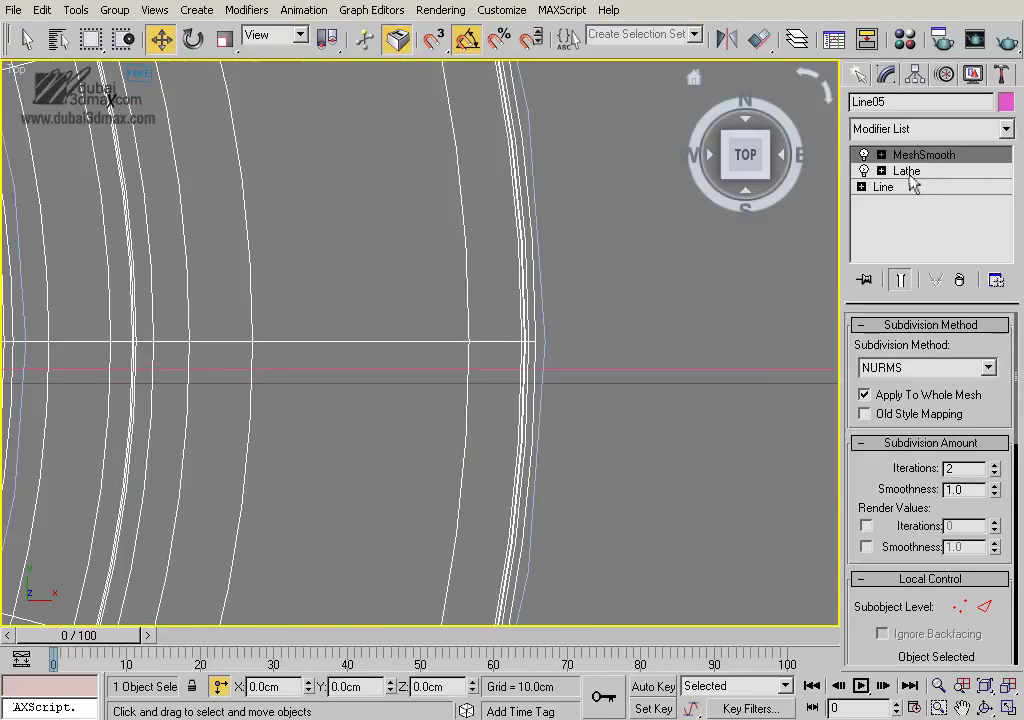
pyautogui.click(912, 187)
pyautogui.press('1')
pyautogui.scroll(2, 704, 320)
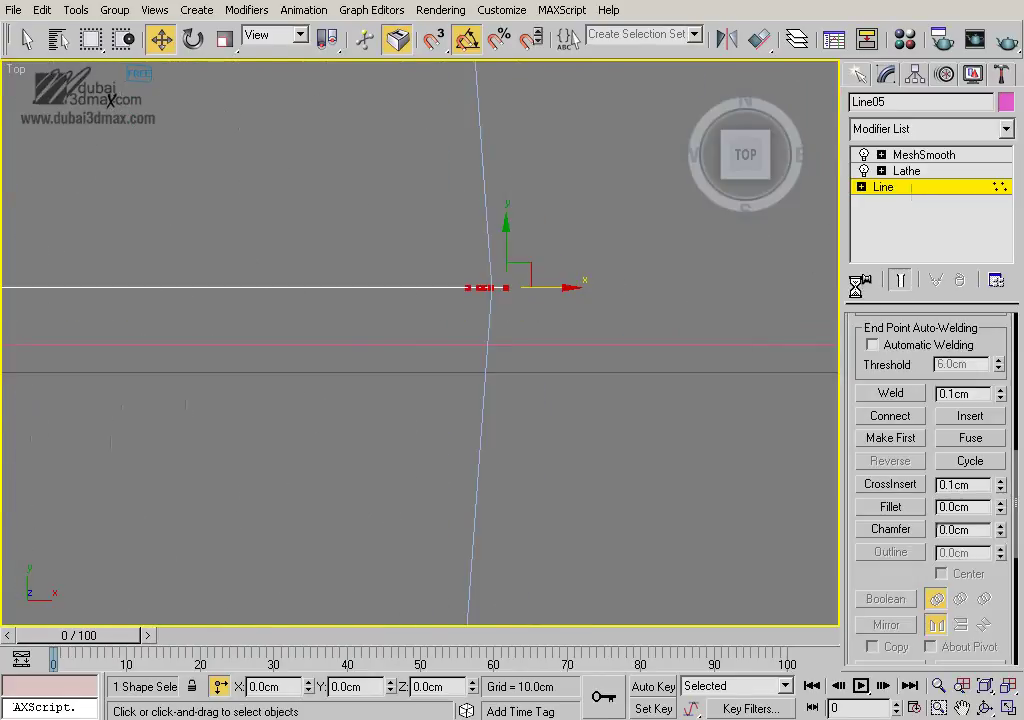
pyautogui.scroll(-2, 628, 286)
pyautogui.moveTo(547, 269); pyautogui.dragTo(614, 267)
pyautogui.press('z')
pyautogui.click(905, 188)
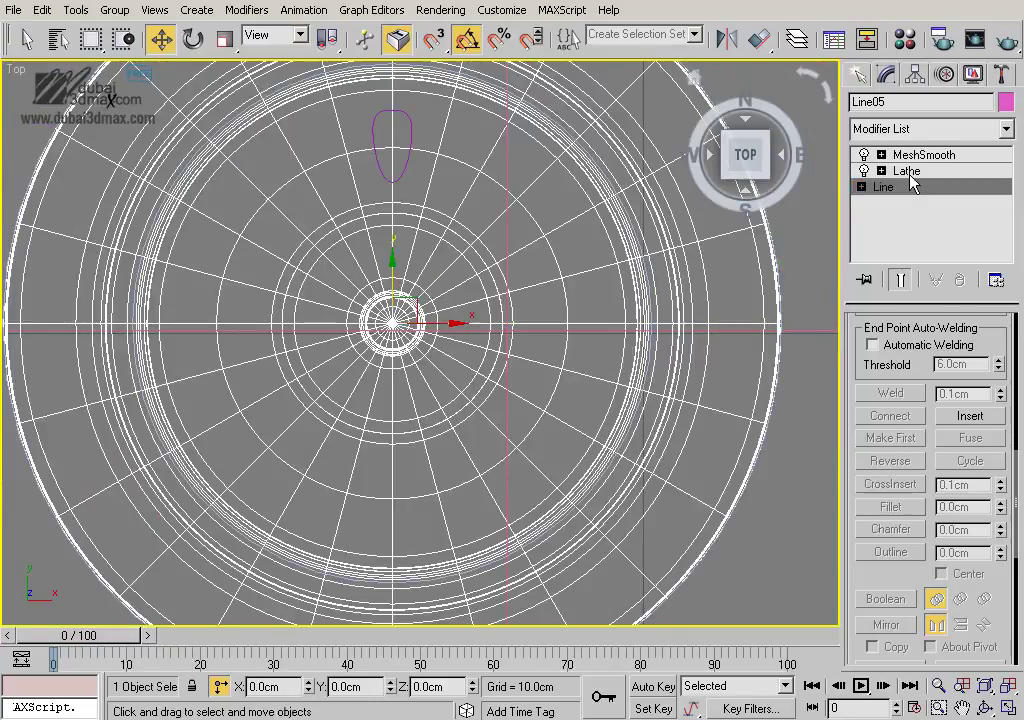
# Center the strainer's pivot to the object, then turn Affect Pivot Only off
pyautogui.click(907, 171)
pyautogui.click(914, 74)
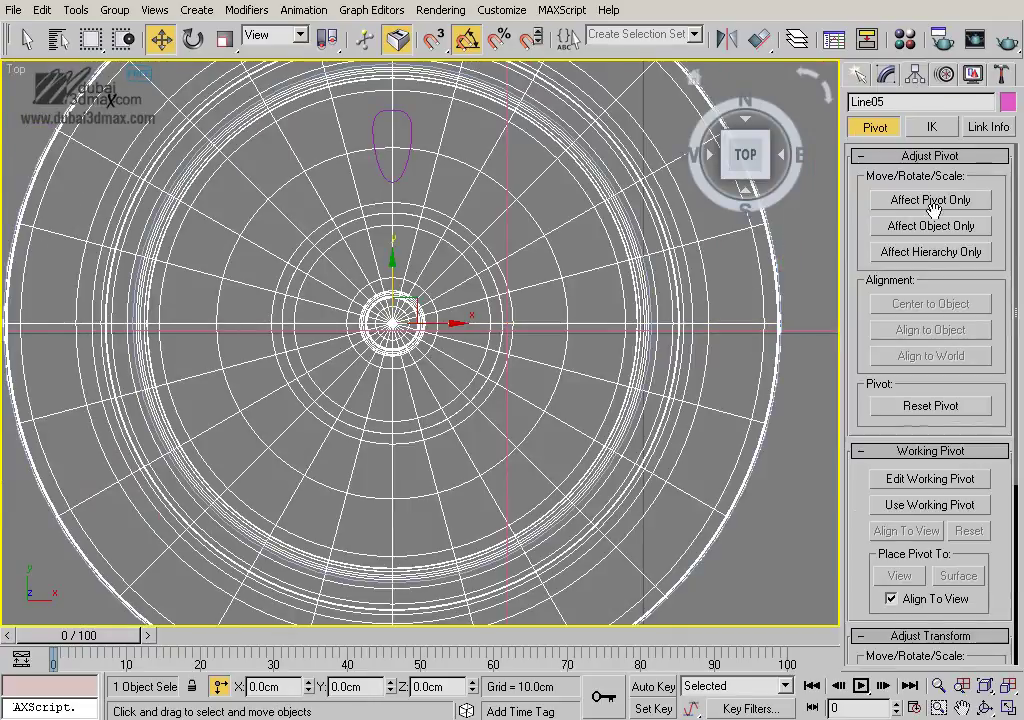
pyautogui.click(931, 202)
pyautogui.click(920, 306)
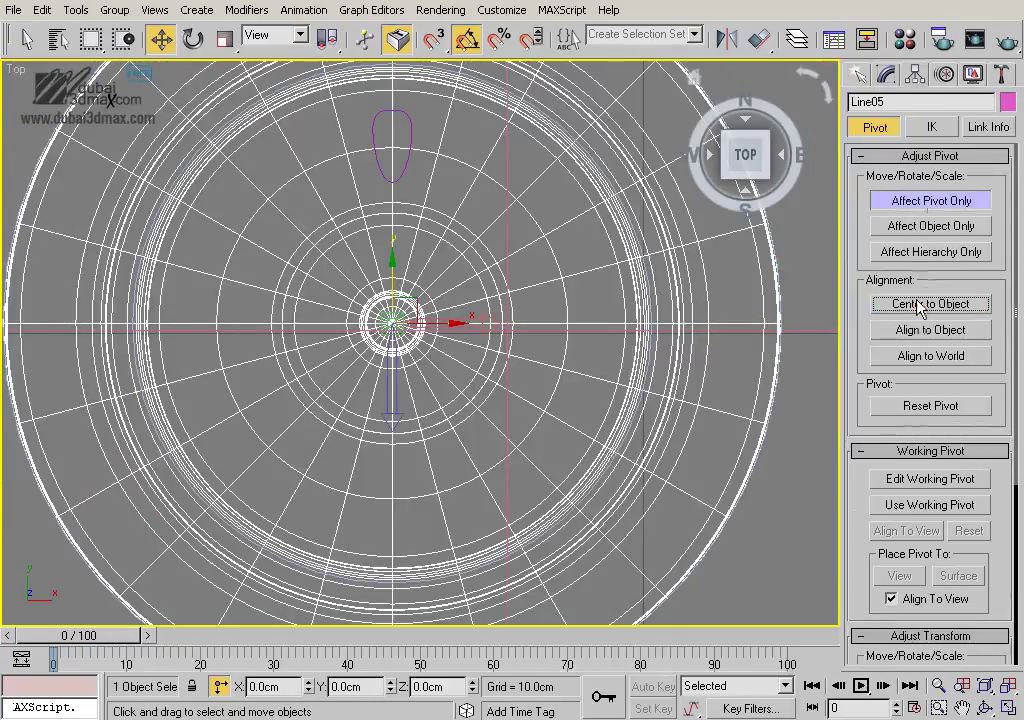
pyautogui.click(912, 206)
pyautogui.click(409, 130)
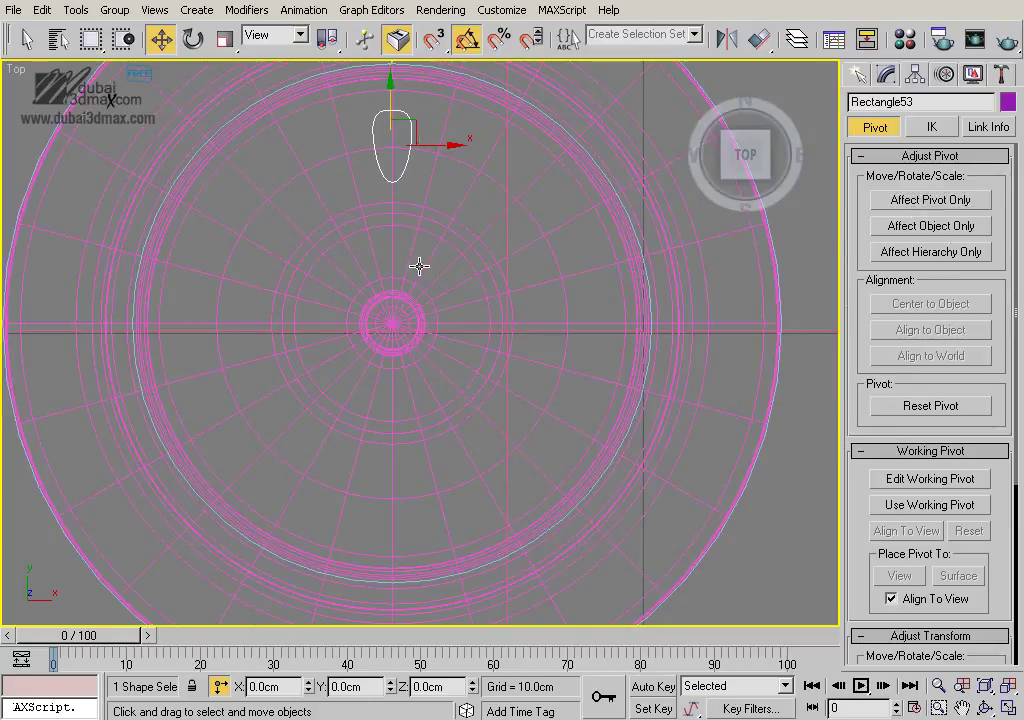
# Isolate the strainer with the teardrop petal, leaving only the petal selected
pyautogui.keyDown('ctrl'); pyautogui.click(408, 257); pyautogui.keyUp('ctrl')
pyautogui.hotkey('alt', 'q')
pyautogui.click(734, 338)
pyautogui.click(430, 228)
# Rotate-clone the petal 20° about the strainer wheel's centre, making 17 copies
pyautogui.click(193, 39)
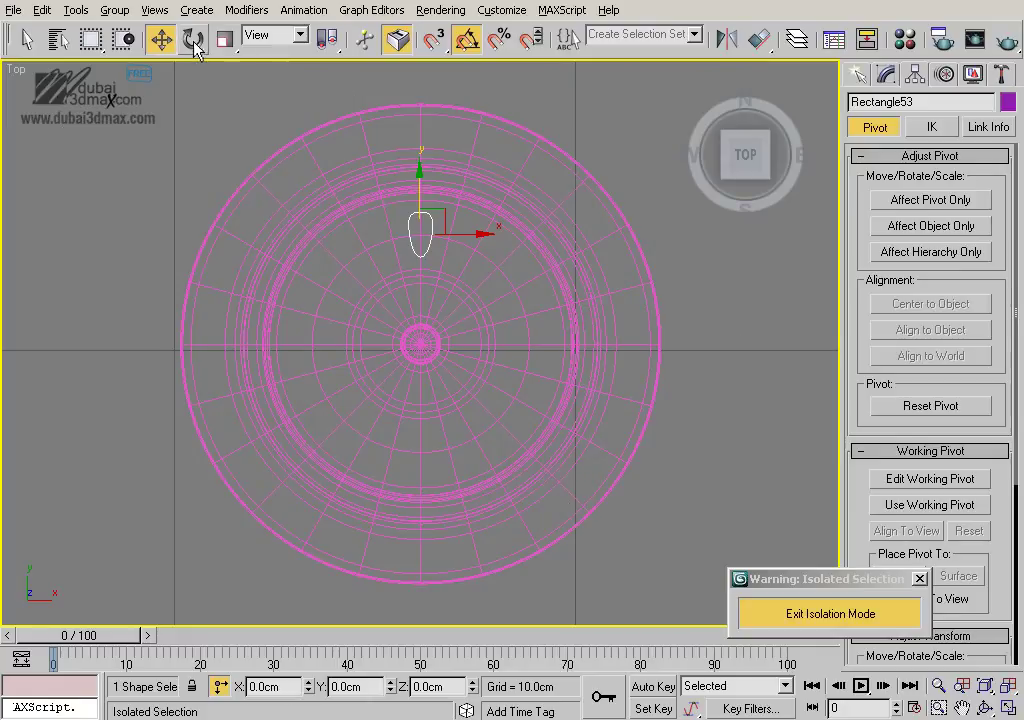
pyautogui.click(290, 38)
pyautogui.click(278, 164)
pyautogui.click(325, 216)
pyautogui.moveTo(332, 47); pyautogui.dragTo(331, 130)
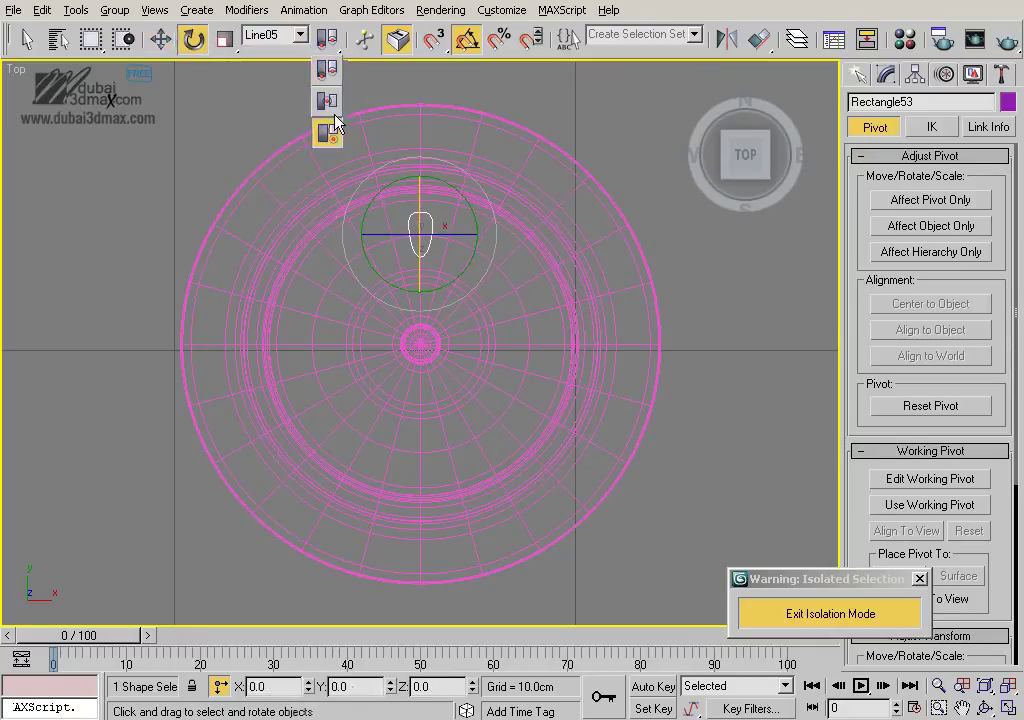
pyautogui.keyDown('shift'); pyautogui.moveTo(466, 304); pyautogui.dragTo(461, 292); pyautogui.keyUp('shift')
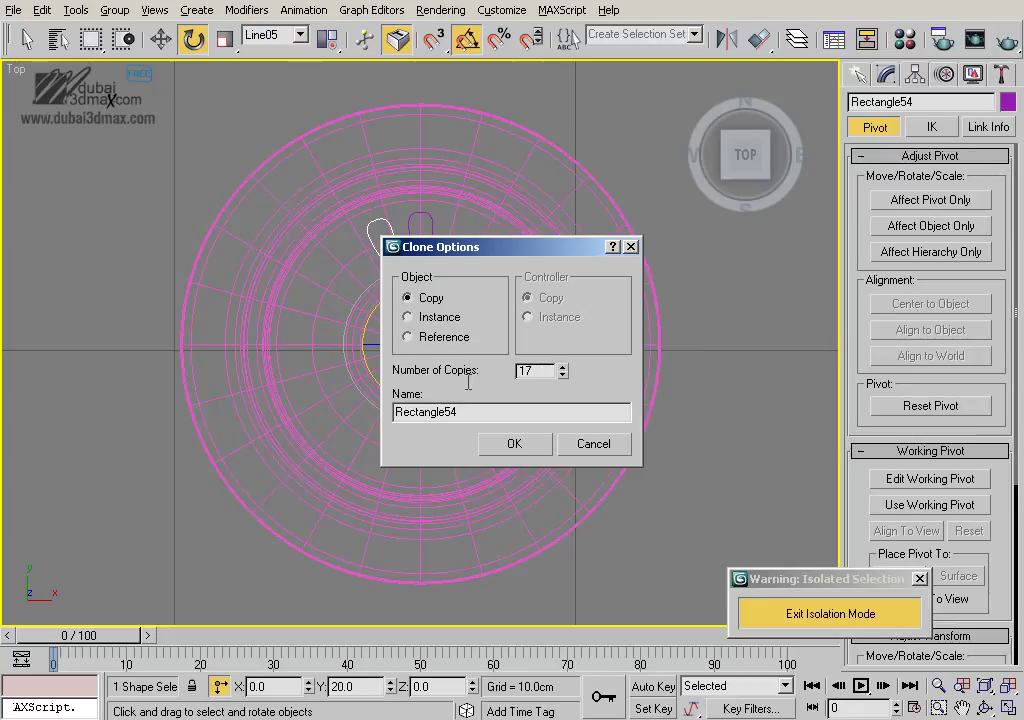
pyautogui.click(527, 440)
# Attach all 18 petal Rectangle shapes into one editable spline, Rectangle53
pyautogui.click(672, 376)
pyautogui.scroll(-5, 645, 345)
pyautogui.scroll(5, 600, 340)
pyautogui.click(525, 274)
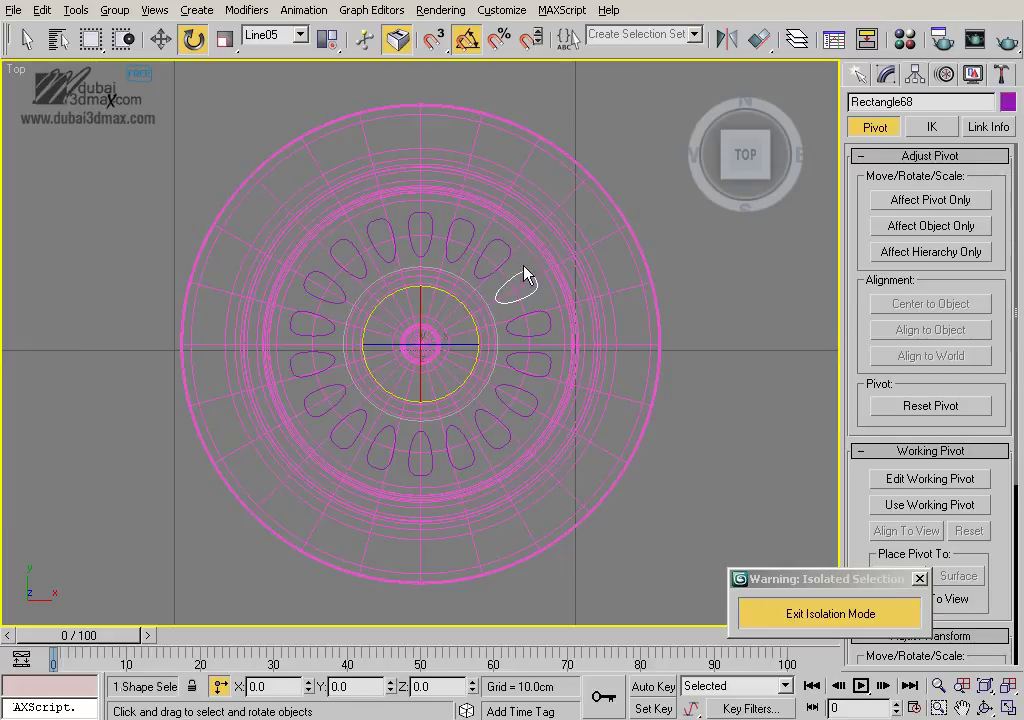
pyautogui.click(422, 224)
pyautogui.rightClick(565, 249)
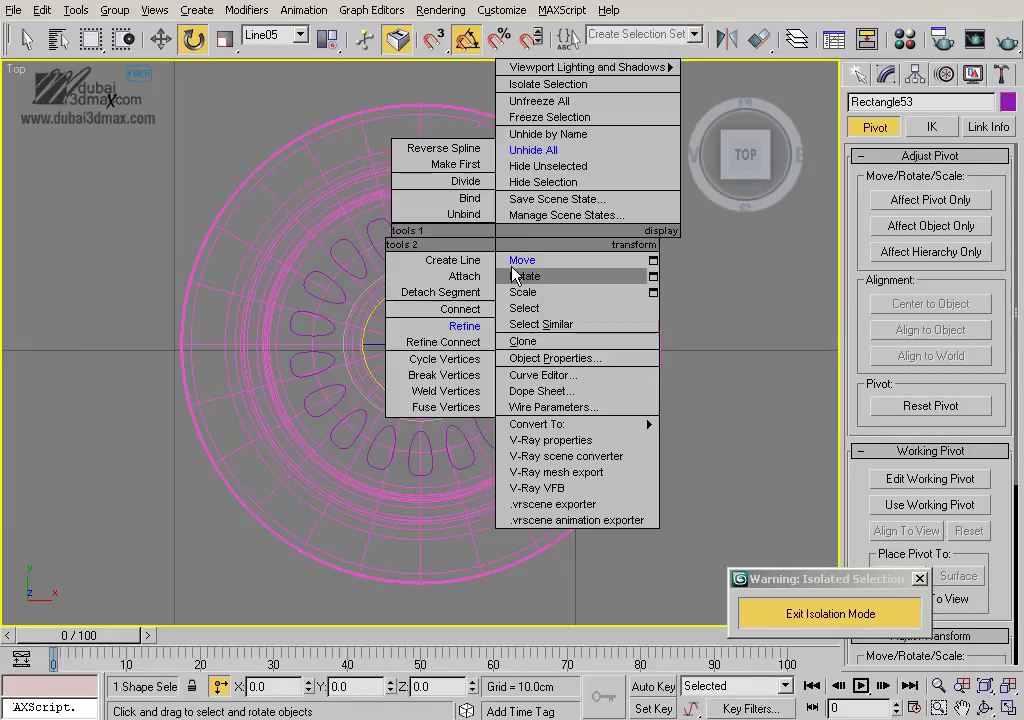
pyautogui.click(884, 77)
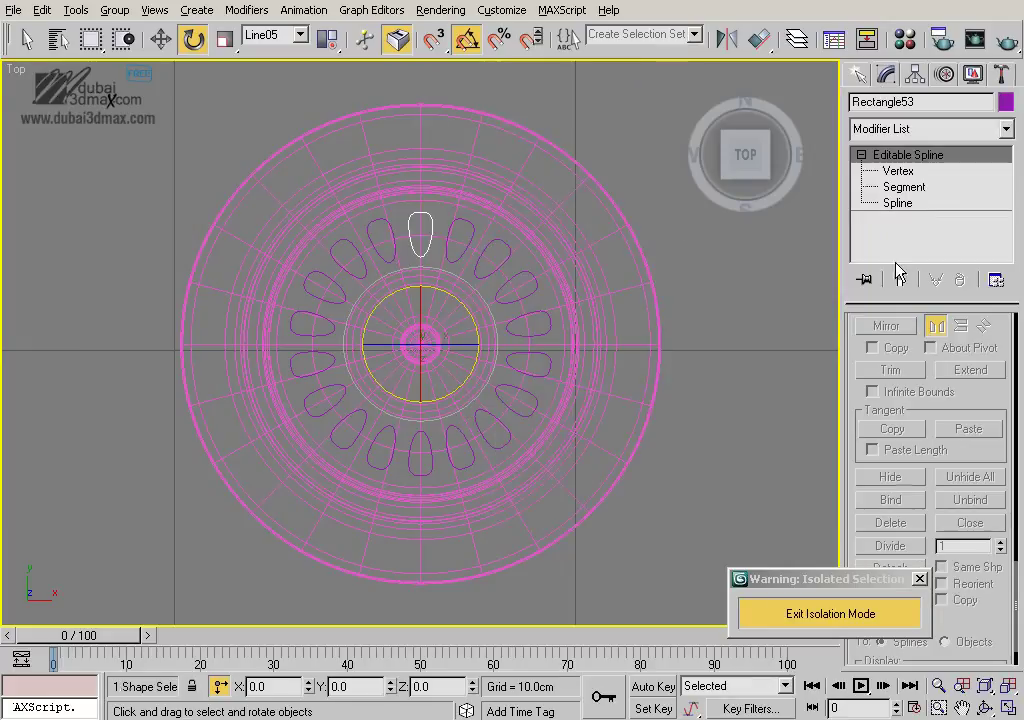
pyautogui.rightClick(913, 343)
pyautogui.click(885, 363)
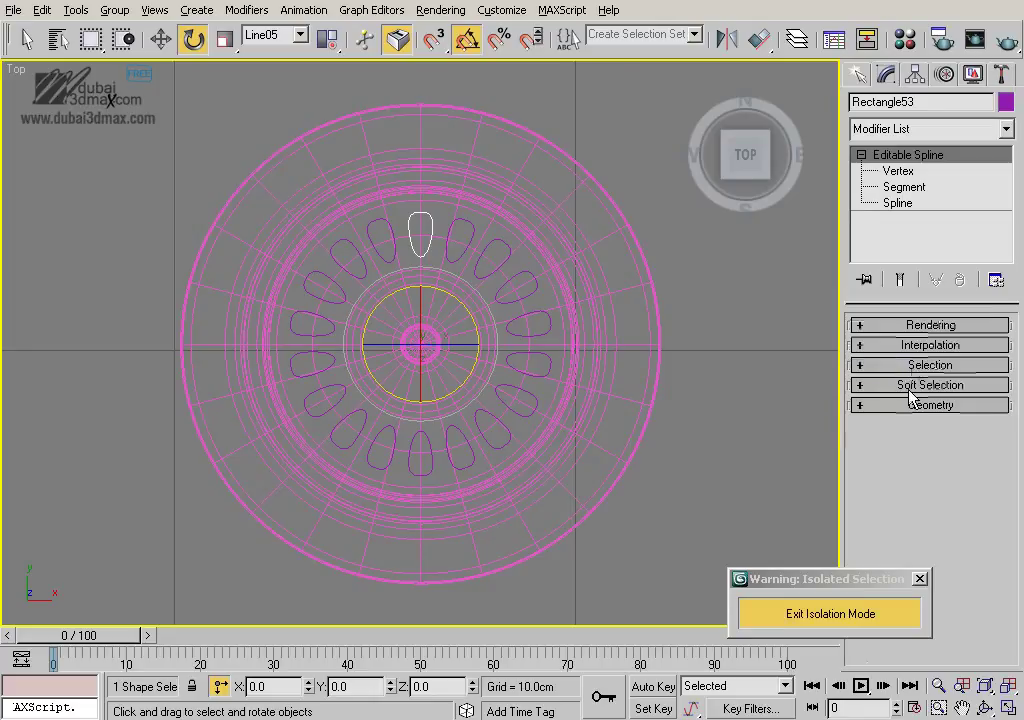
pyautogui.click(908, 404)
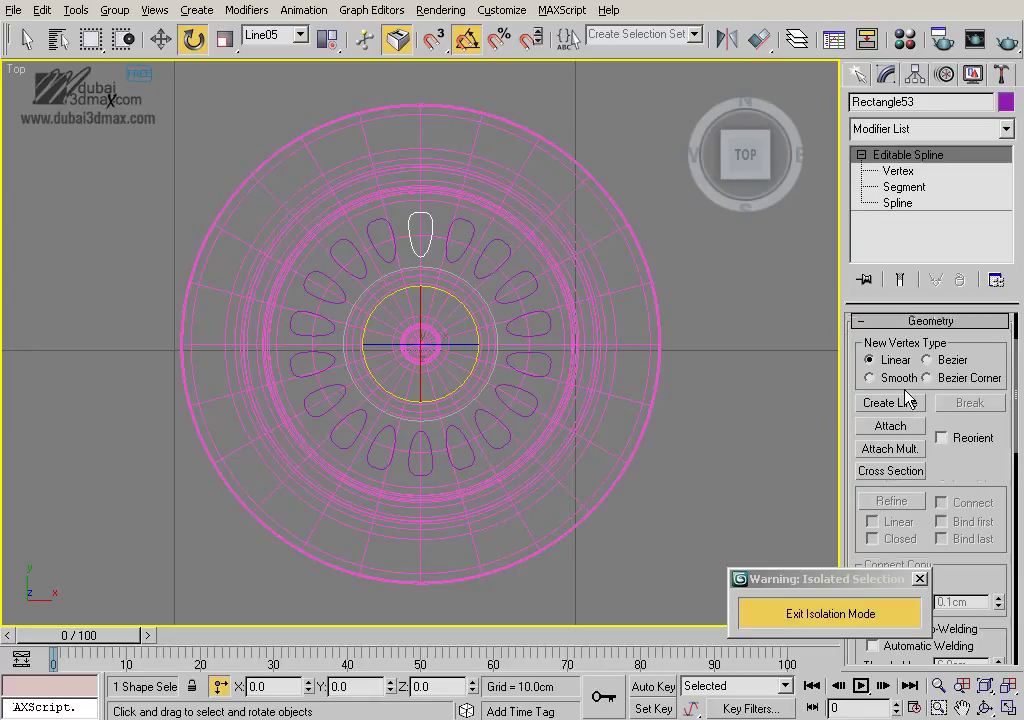
pyautogui.click(895, 451)
pyautogui.moveTo(413, 248); pyautogui.dragTo(503, 517)
pyautogui.click(576, 489)
# In the perspective view, zoom out and select the strainer mesh
pyautogui.press('w')
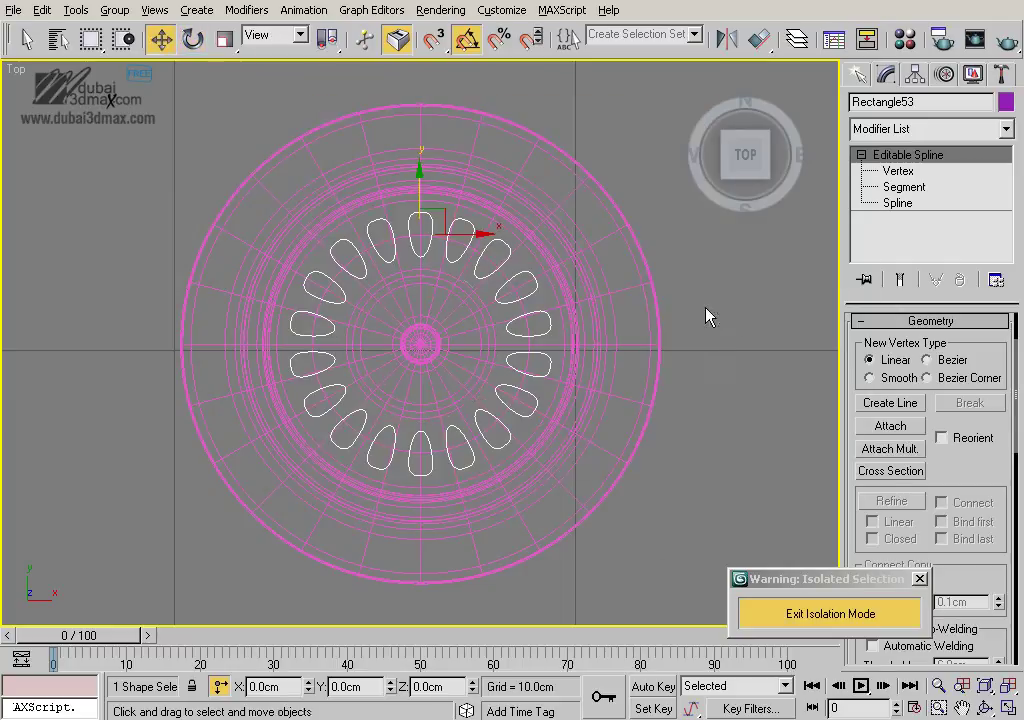
pyautogui.press('p')
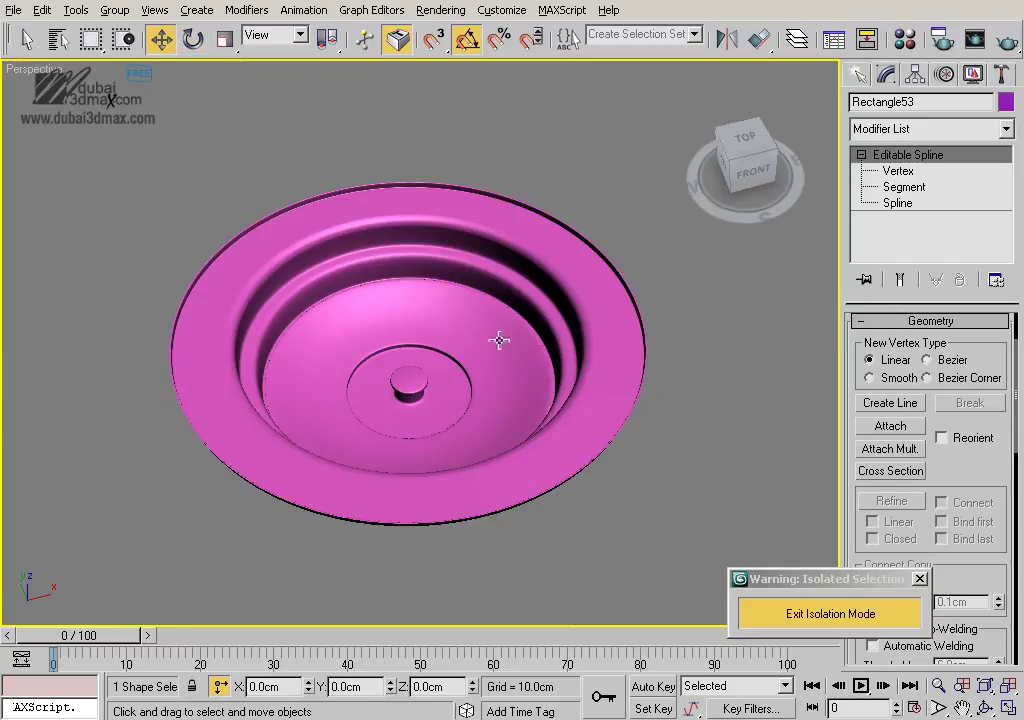
pyautogui.hotkey('alt', 'z')
pyautogui.moveTo(498, 338); pyautogui.dragTo(513, 474)
pyautogui.scroll(3, 498, 411)
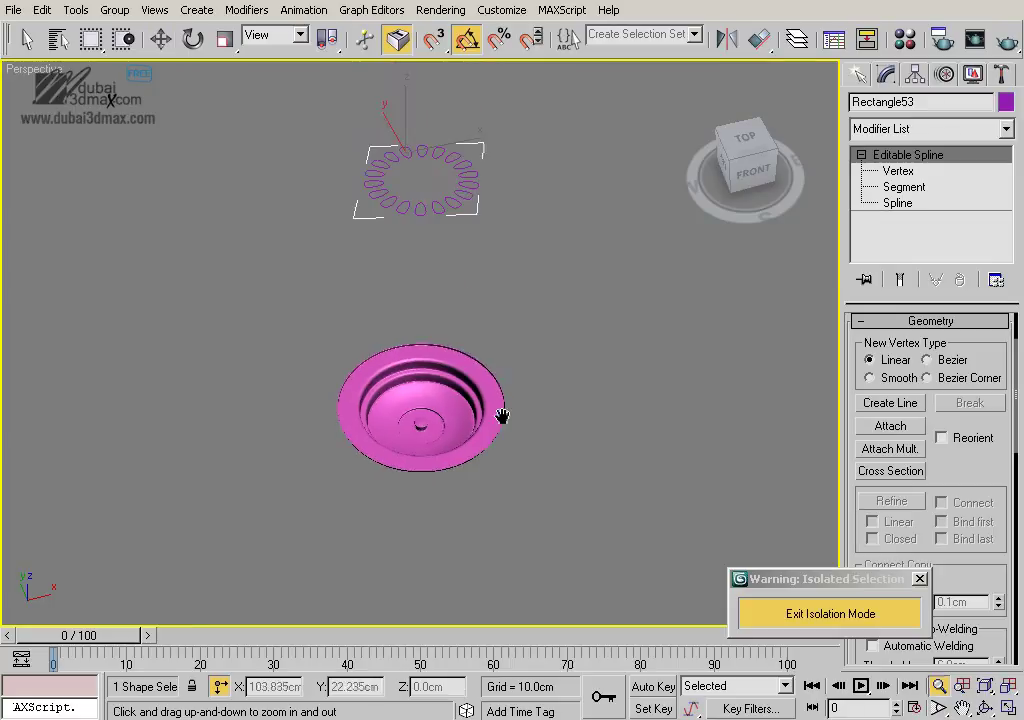
pyautogui.press('w')
pyautogui.click(469, 366)
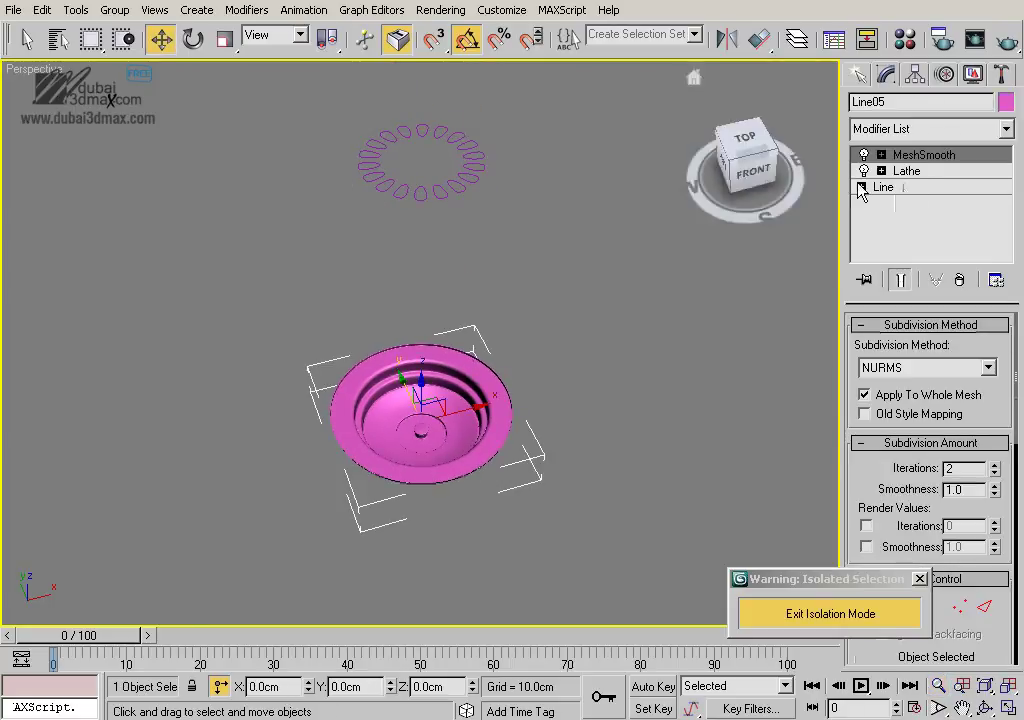
pyautogui.keyDown('alt'); pyautogui.moveTo(600, 290); pyautogui.dragTo(592, 281, button='middle'); pyautogui.keyUp('alt')
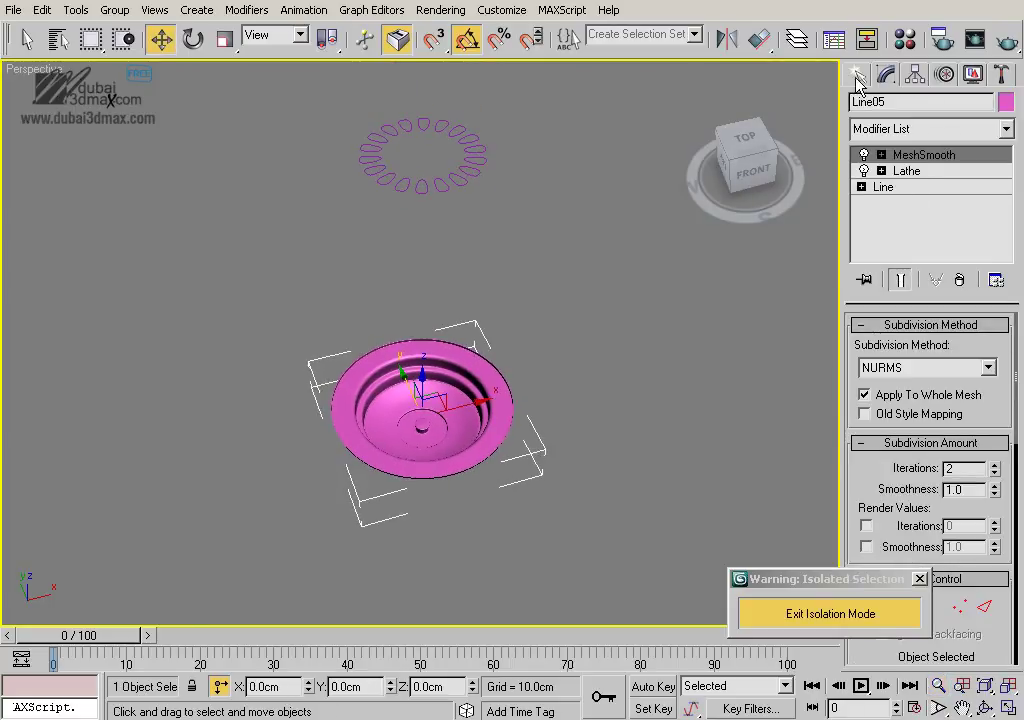
# Create a ShapeMerge on the strainer using the petal ring Rectangle53, showing wireframe edges
pyautogui.click(857, 80)
pyautogui.click(864, 106)
pyautogui.click(930, 134)
pyautogui.scroll(1, 900, 180)
pyautogui.click(896, 176)
pyautogui.click(969, 244)
pyautogui.click(929, 419)
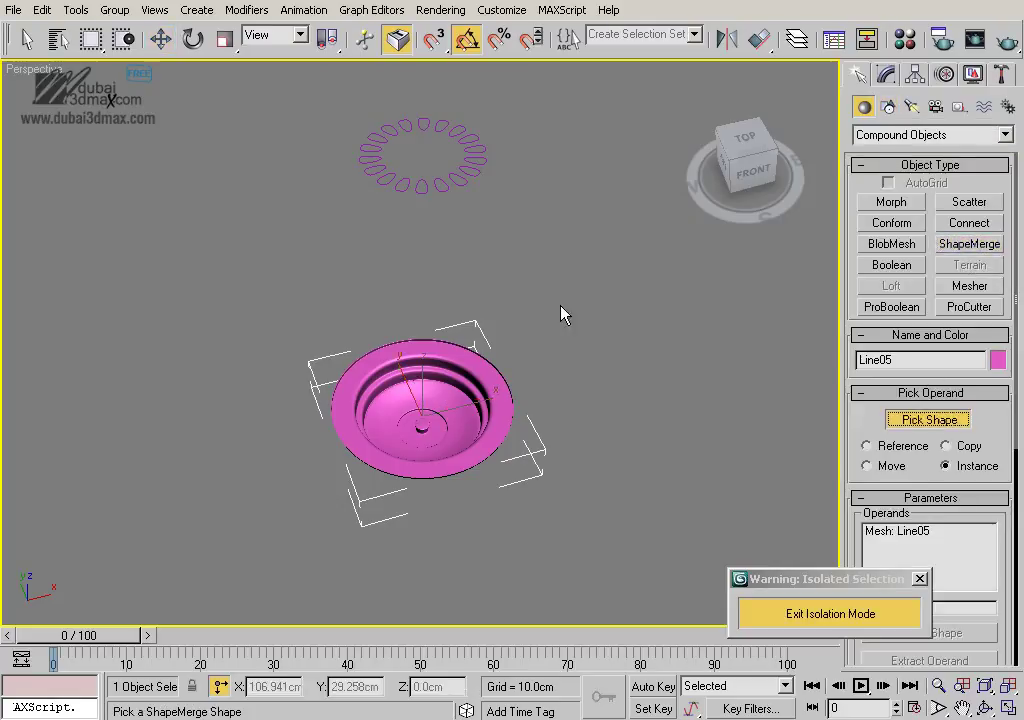
pyautogui.click(727, 440)
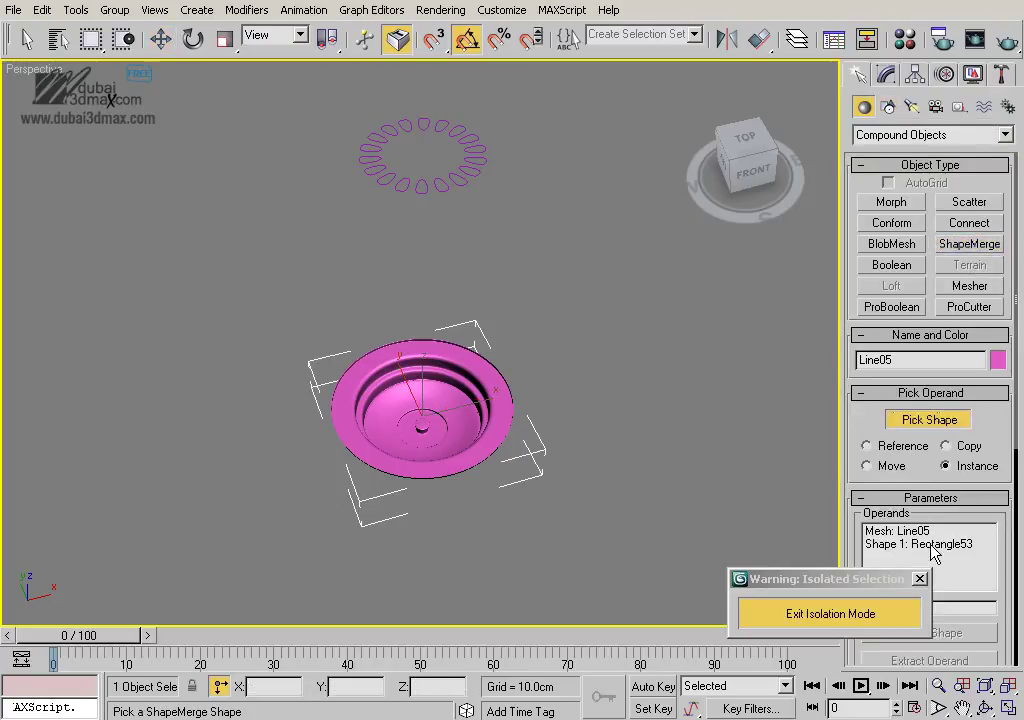
pyautogui.click(925, 545)
pyautogui.rightClick(565, 303)
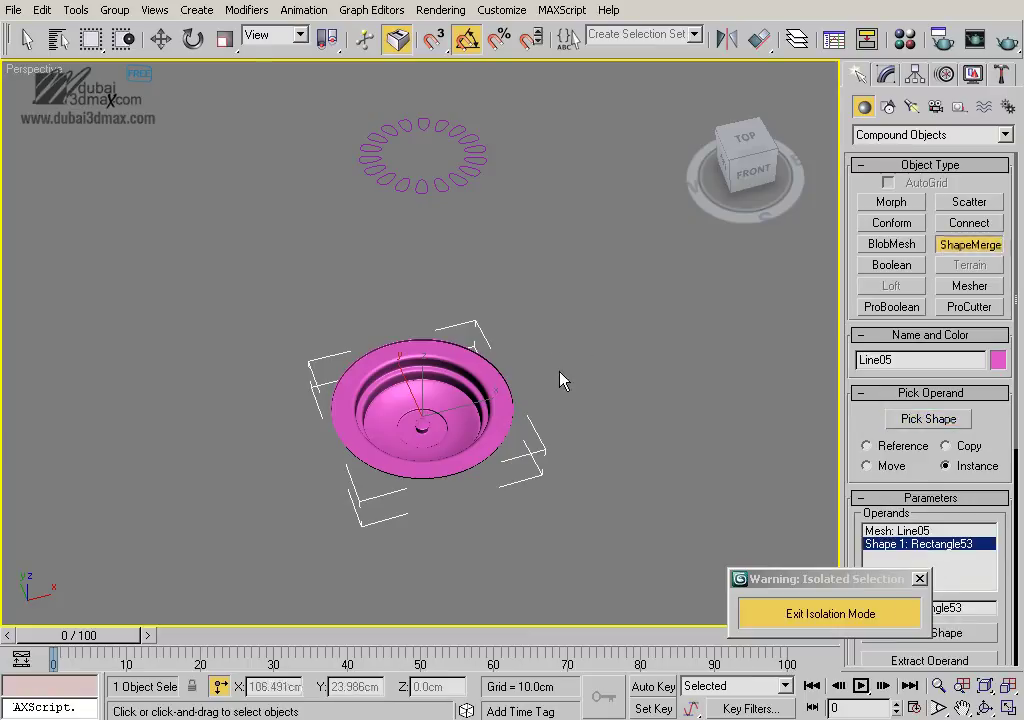
pyautogui.press('z')
pyautogui.press('F4')
# Convert the strainer to an Editable Mesh and delete the 18 petal faces as holes
pyautogui.press('w')
pyautogui.scroll(2, 472, 341)
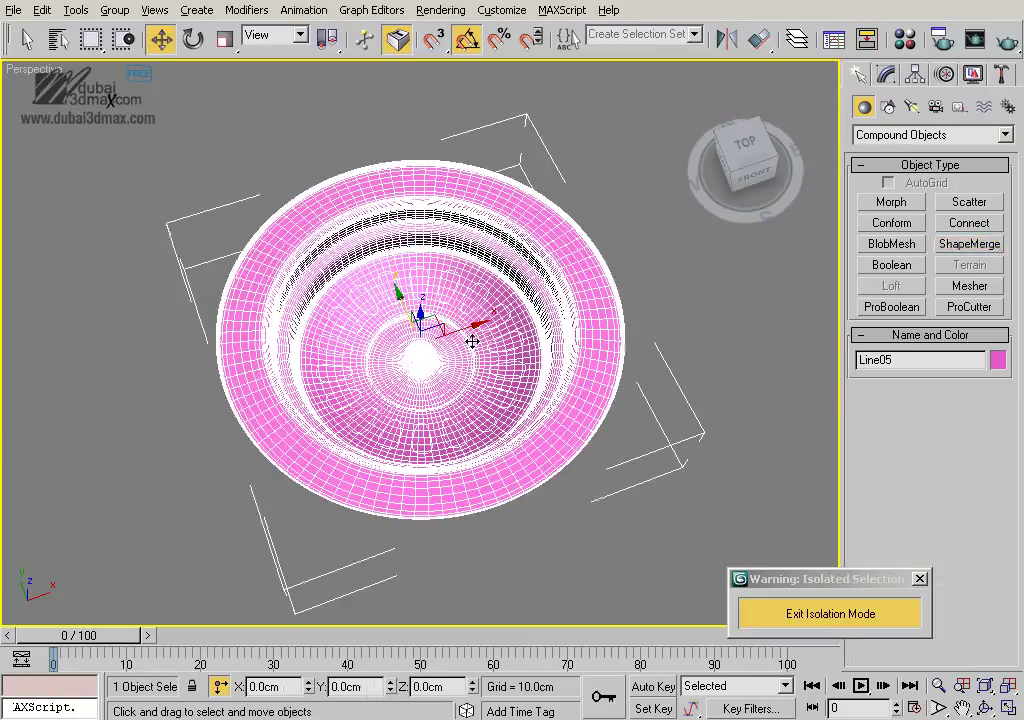
pyautogui.scroll(3, 472, 341)
pyautogui.scroll(2, 480, 325)
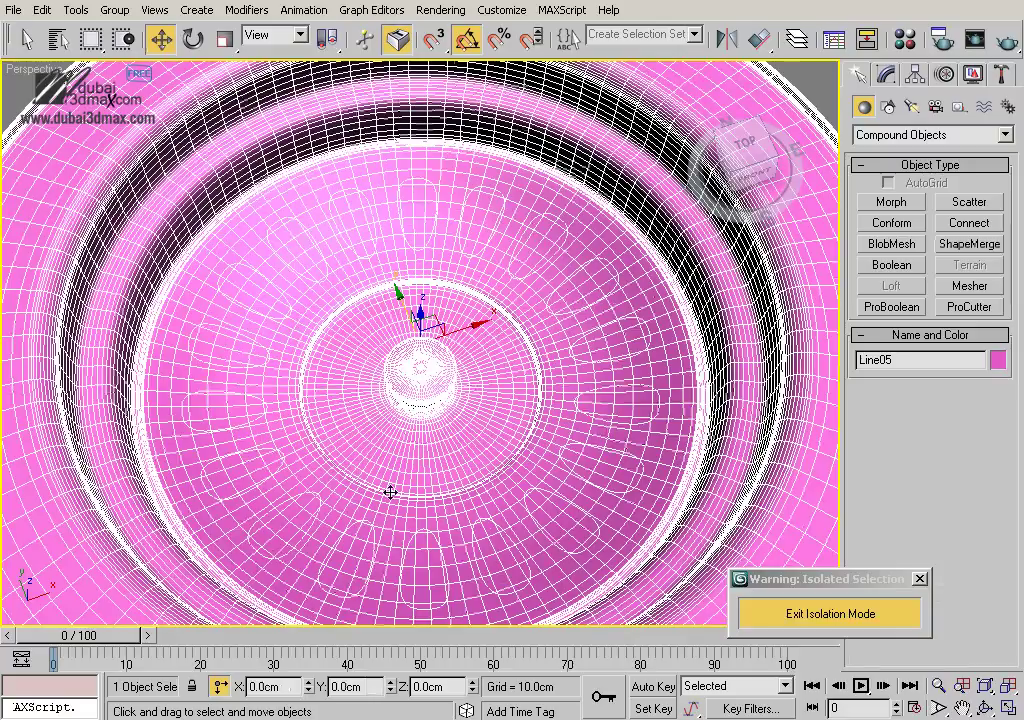
pyautogui.rightClick(443, 240)
pyautogui.click(660, 416)
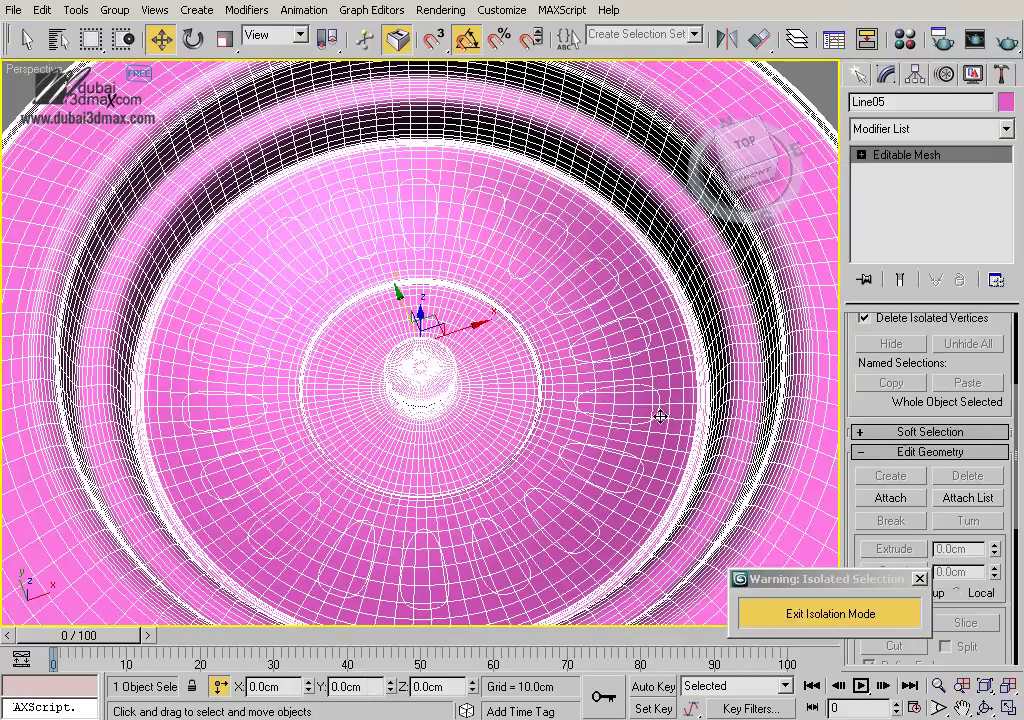
pyautogui.press('4')
pyautogui.click(973, 549)
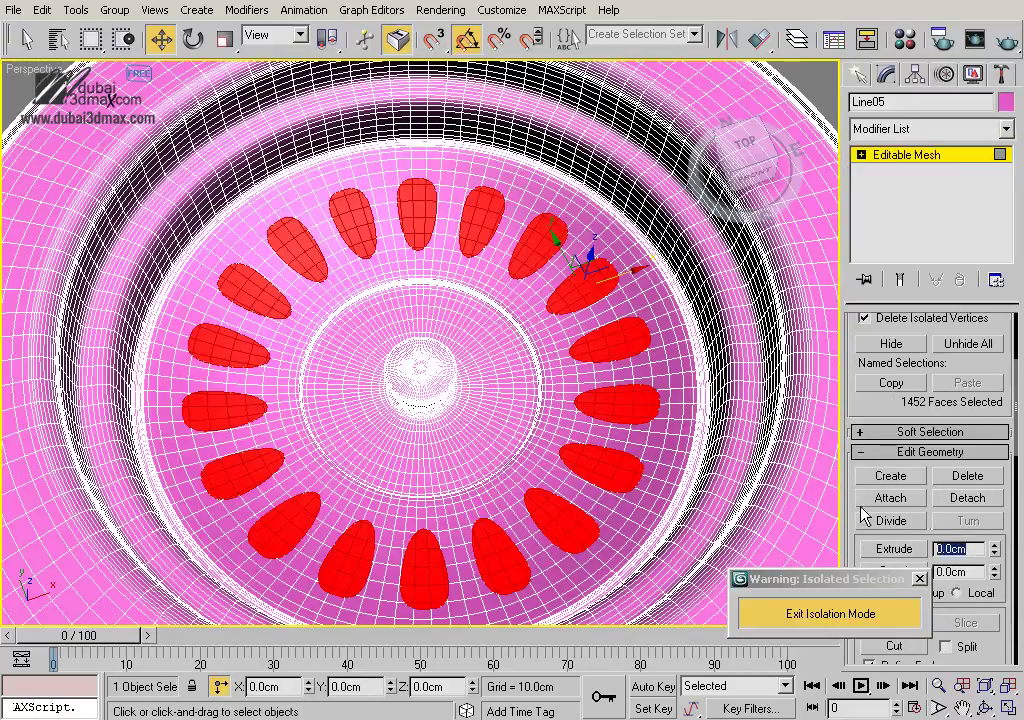
pyautogui.rightClick(599, 318)
pyautogui.press('Escape')
pyautogui.press('Delete')
pyautogui.press('4')
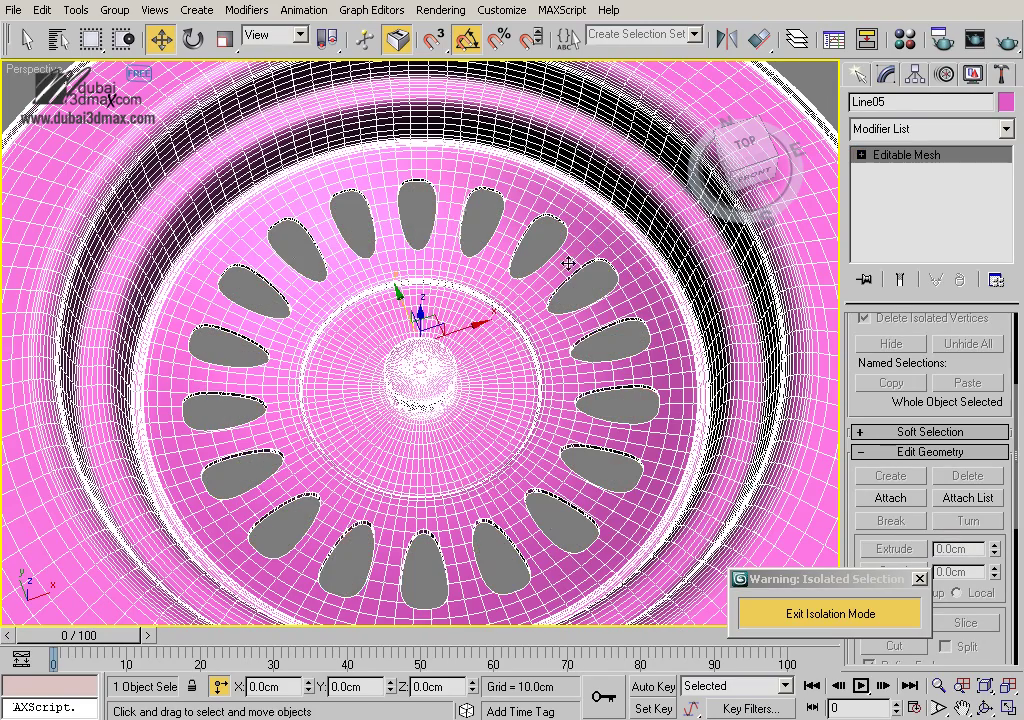
pyautogui.press('F4')
# Orbit to look down on the holed strainer and reselect it
pyautogui.moveTo(491, 325)
pyautogui.keyDown('alt'); pyautogui.mouseDown(button='middle')
pyautogui.moveTo(530, 270)
pyautogui.moveTo(510, 333)
pyautogui.moveTo(491, 343)
pyautogui.mouseUp(button='middle'); pyautogui.keyUp('alt')
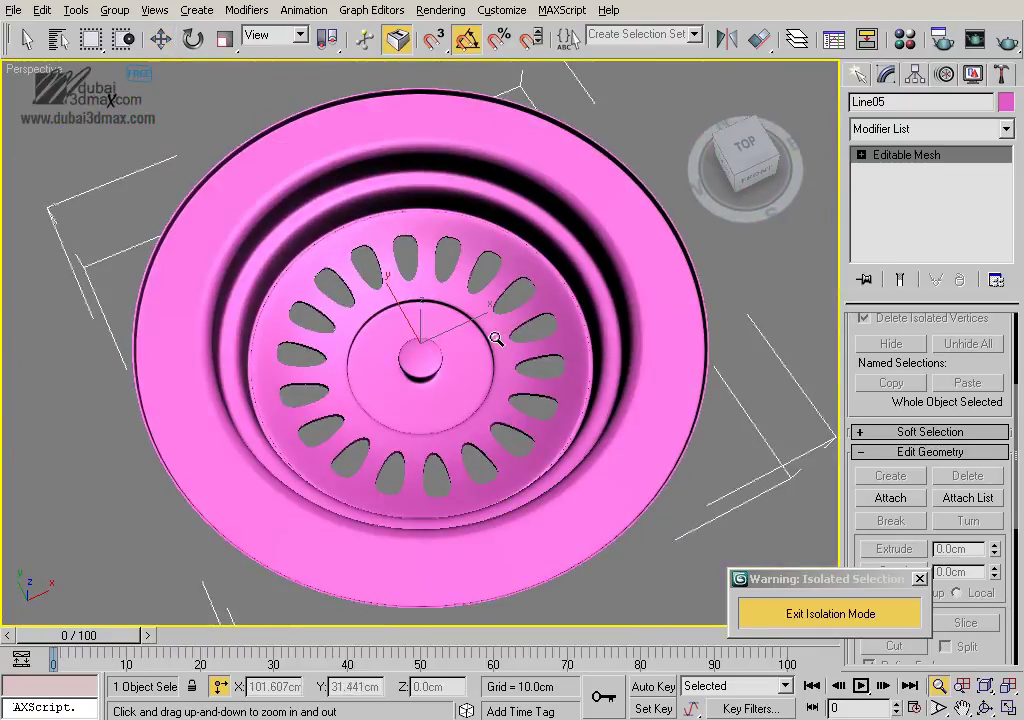
pyautogui.rightClick(777, 336)
pyautogui.click(777, 336)
pyautogui.moveTo(777, 336); pyautogui.dragTo(576, 341, button='middle')
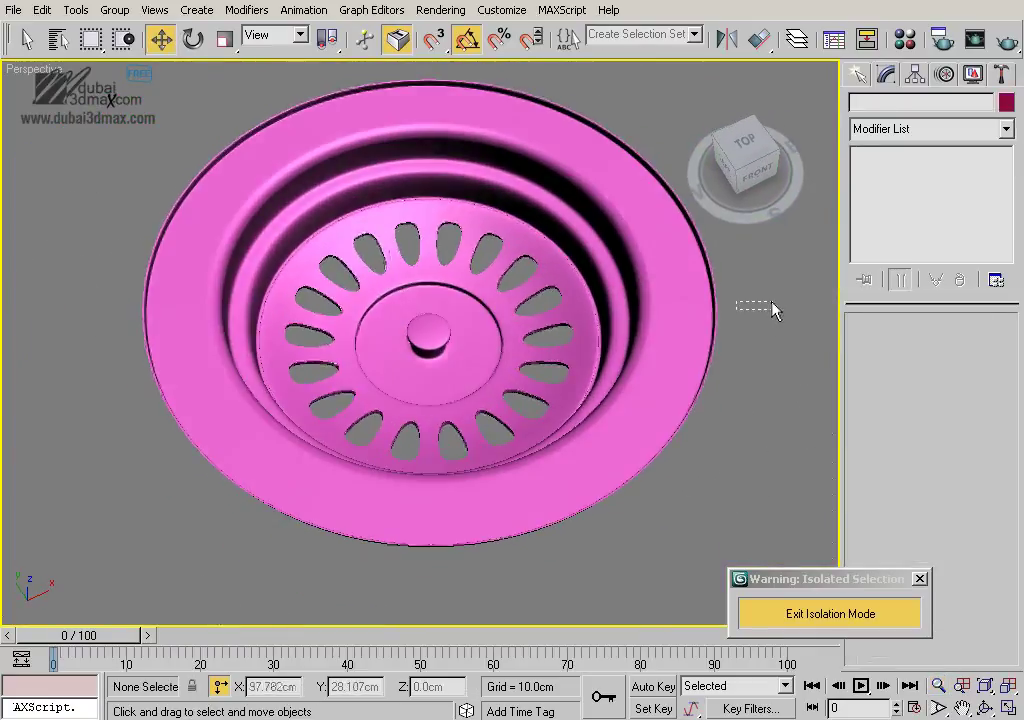
pyautogui.click(531, 393)
# Exit isolation, switch to the top view and hide all geometry, leaving only shapes
pyautogui.click(782, 613)
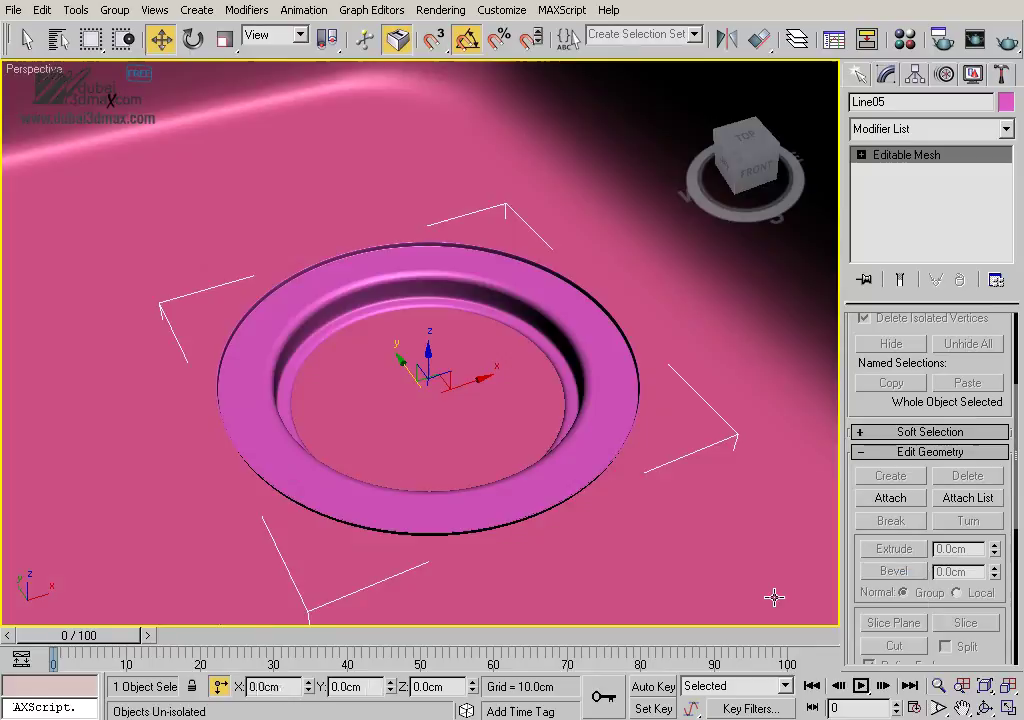
pyautogui.press('t')
pyautogui.scroll(-5, 544, 464)
pyautogui.scroll(-4, 546, 469)
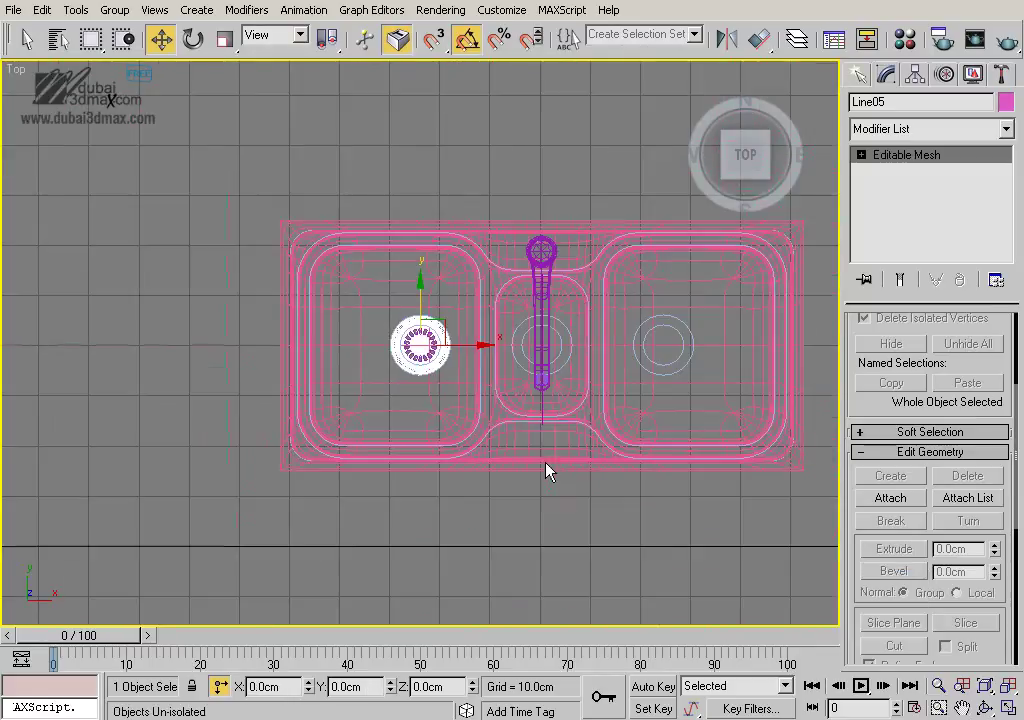
pyautogui.scroll(4, 521, 342)
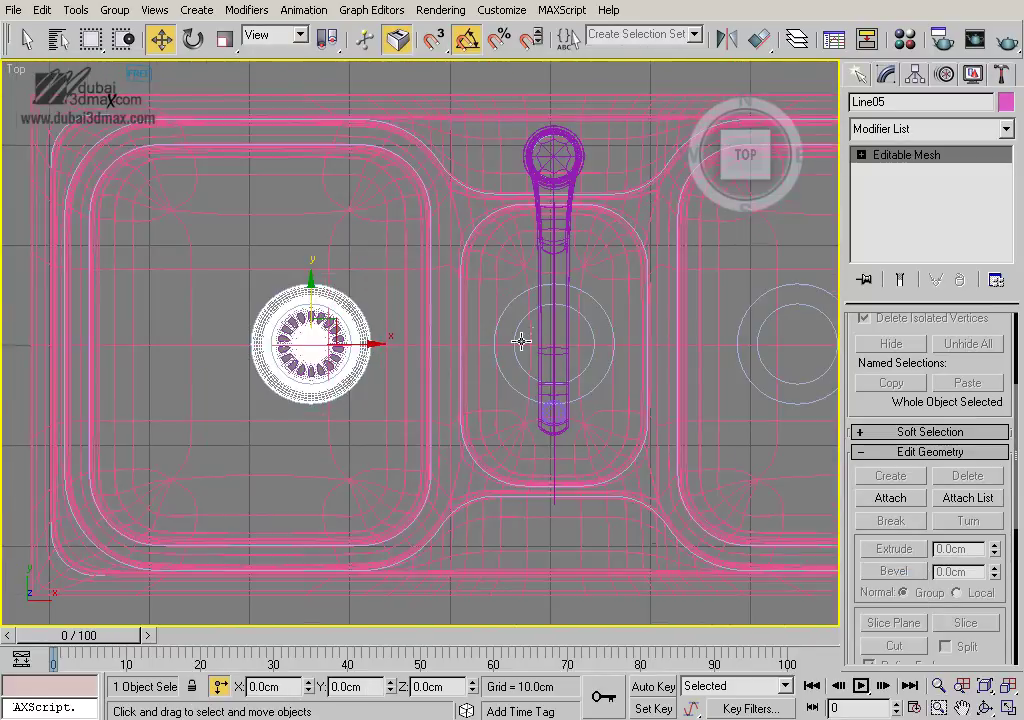
pyautogui.click(973, 75)
pyautogui.click(863, 265)
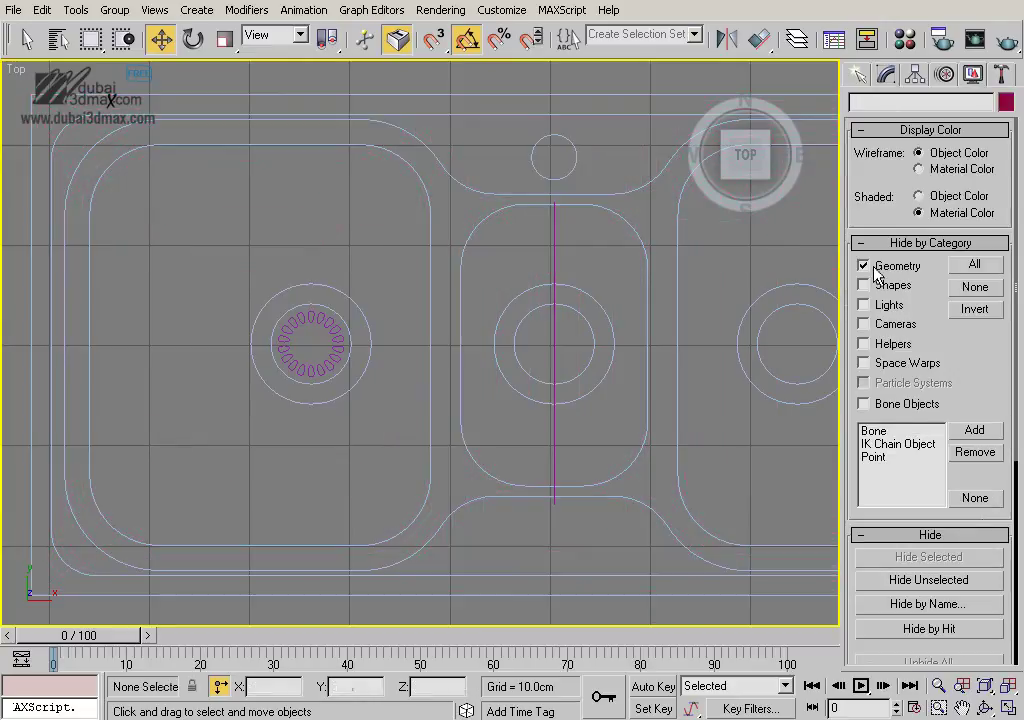
# Detach the left and right drain circles from the sink outline as separate shapes
pyautogui.click(369, 322)
pyautogui.moveTo(489, 357); pyautogui.dragTo(436, 362, button='middle')
pyautogui.click(542, 305)
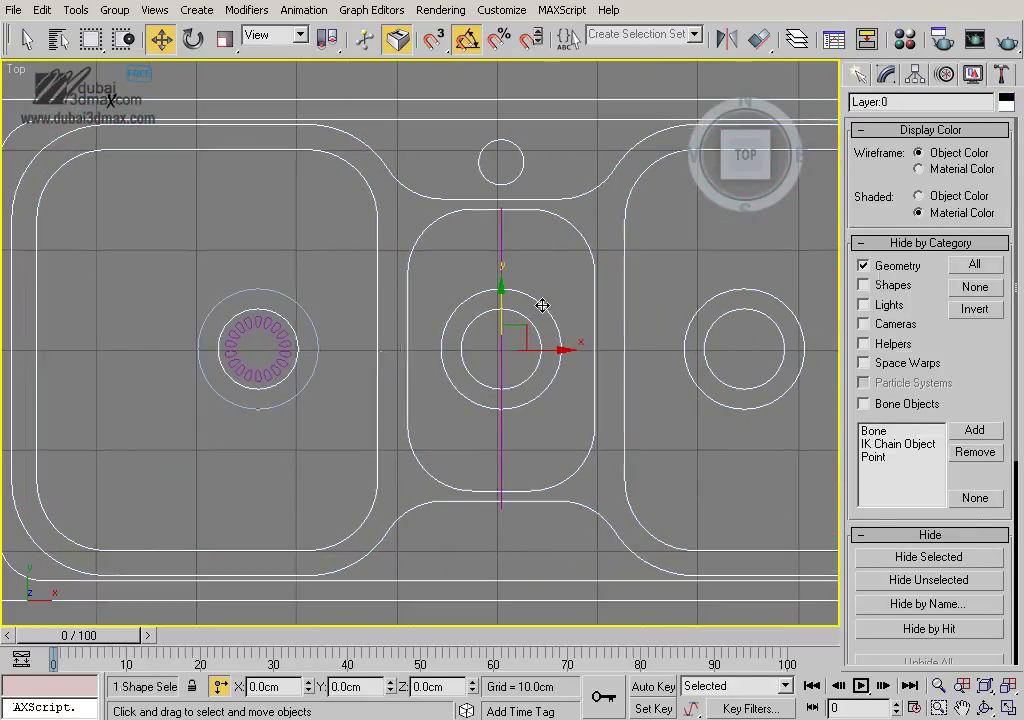
pyautogui.press('3')
pyautogui.moveTo(859, 541); pyautogui.dragTo(857, 268)
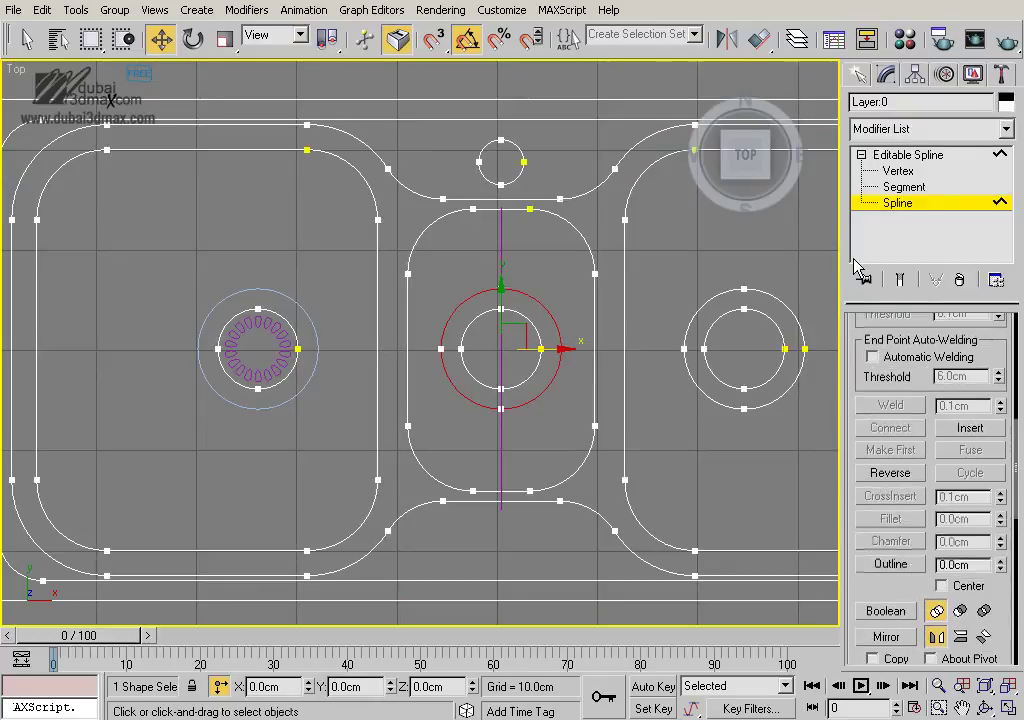
pyautogui.moveTo(900, 568); pyautogui.dragTo(898, 370)
pyautogui.scroll(-3, 882, 553)
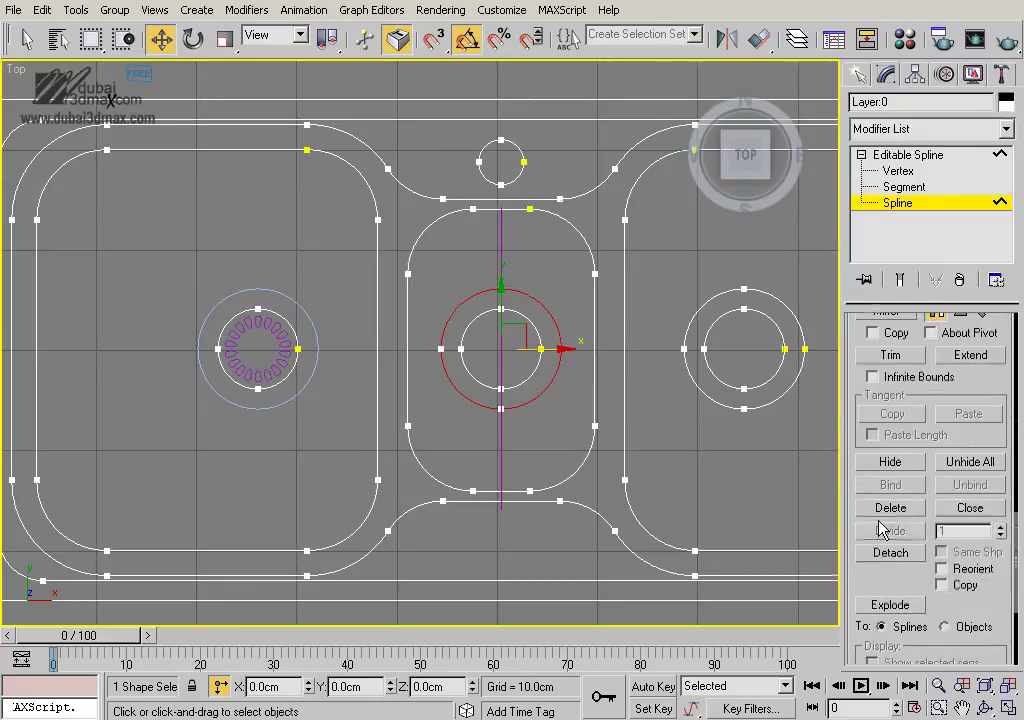
pyautogui.click(890, 552)
pyautogui.click(610, 390)
pyautogui.click(703, 388)
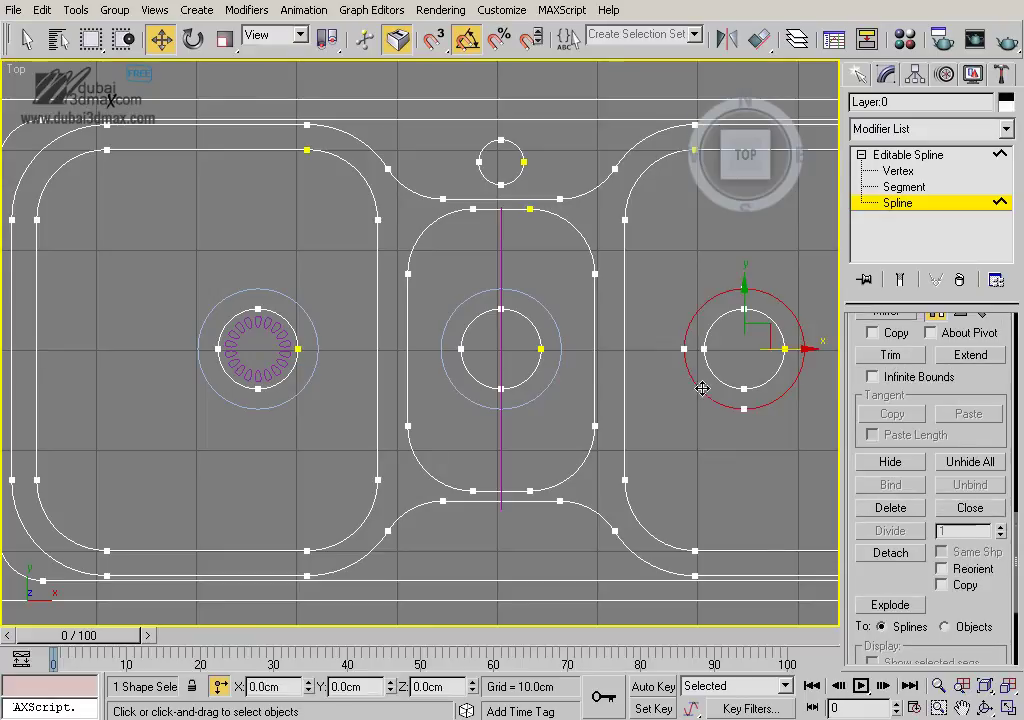
pyautogui.click(890, 552)
pyautogui.click(574, 368)
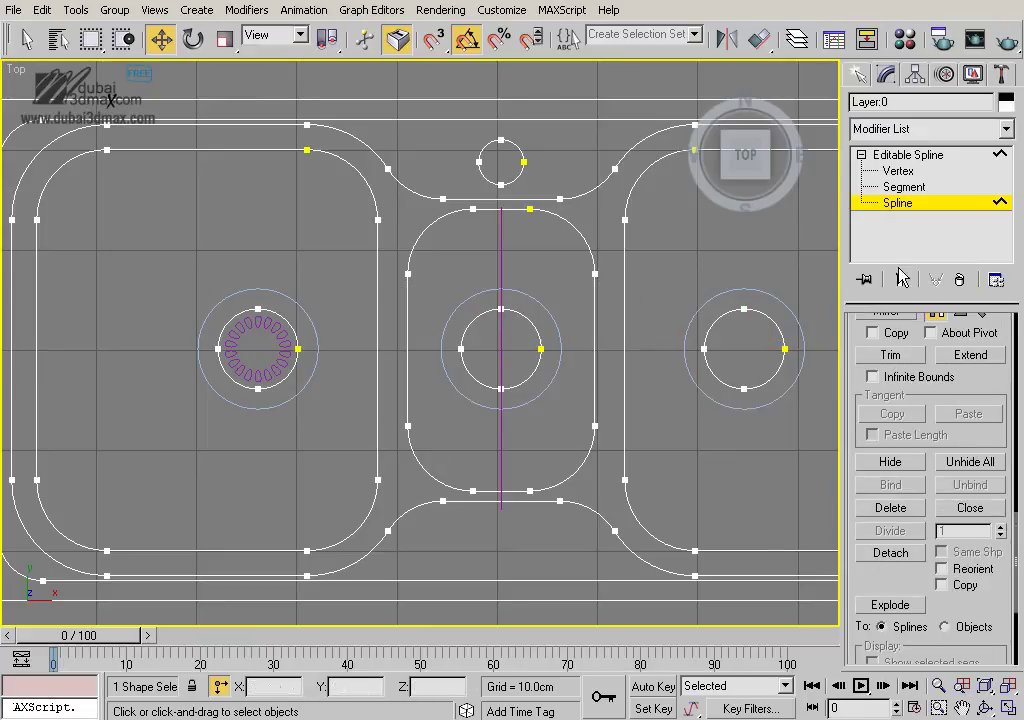
# Hide the sink outlines, select all five shapes and enable Affect Pivot Only
pyautogui.click(897, 203)
pyautogui.rightClick(633, 478)
pyautogui.click(680, 311)
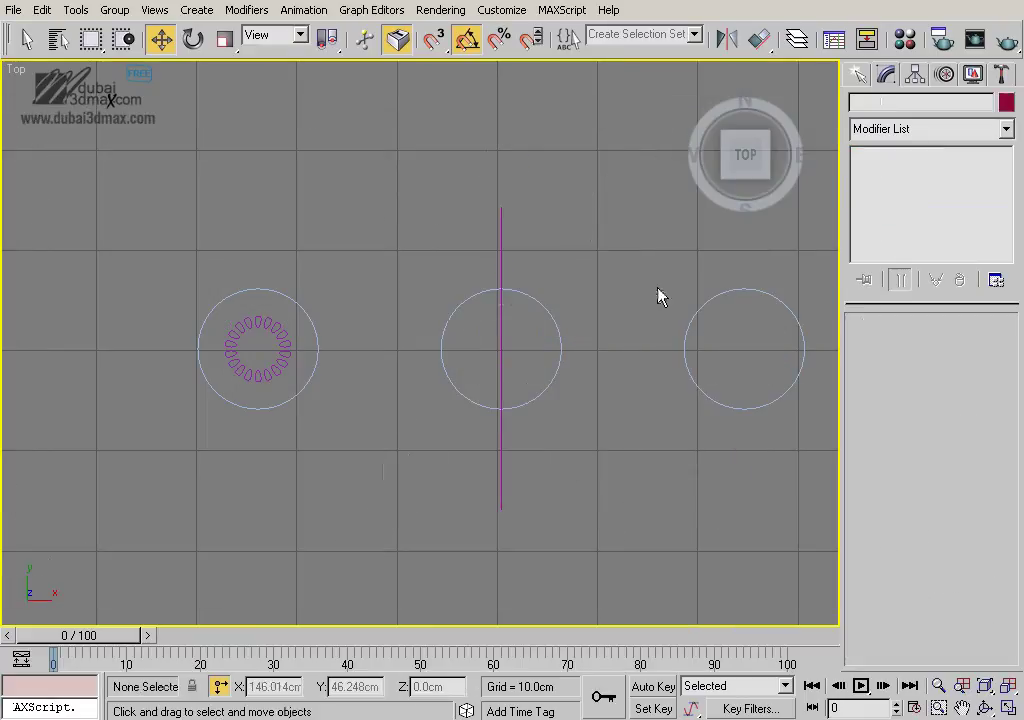
pyautogui.click(315, 334)
pyautogui.hotkey('ctrl', 'a')
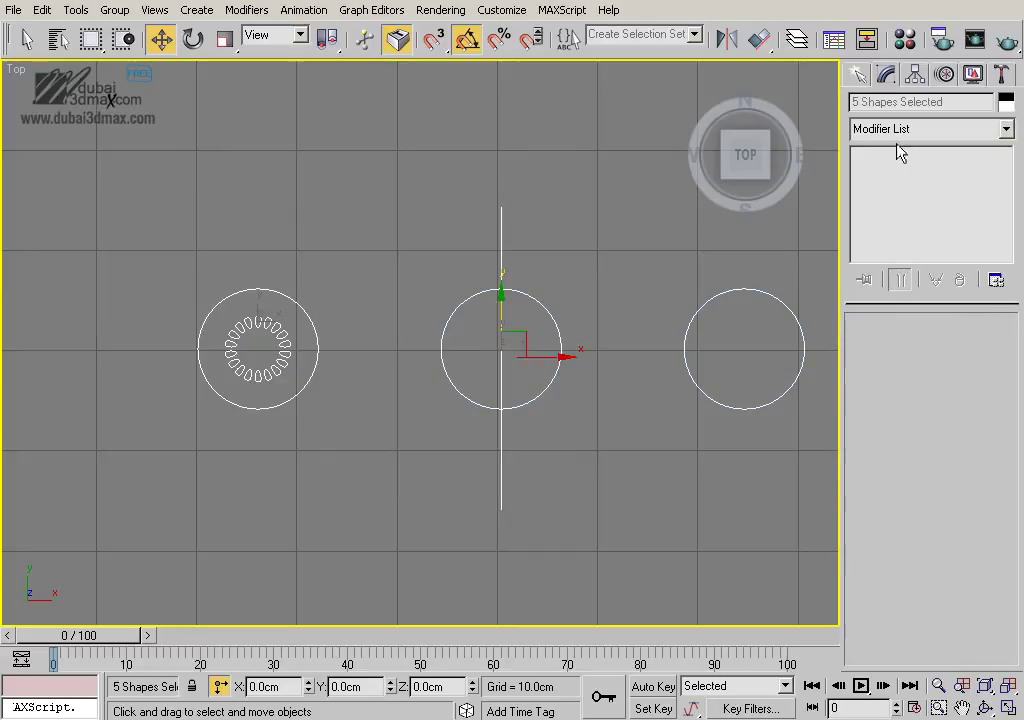
pyautogui.click(914, 75)
pyautogui.click(900, 200)
# Centre each shape's pivot on its object, then unhide the sink geometry
pyautogui.click(885, 304)
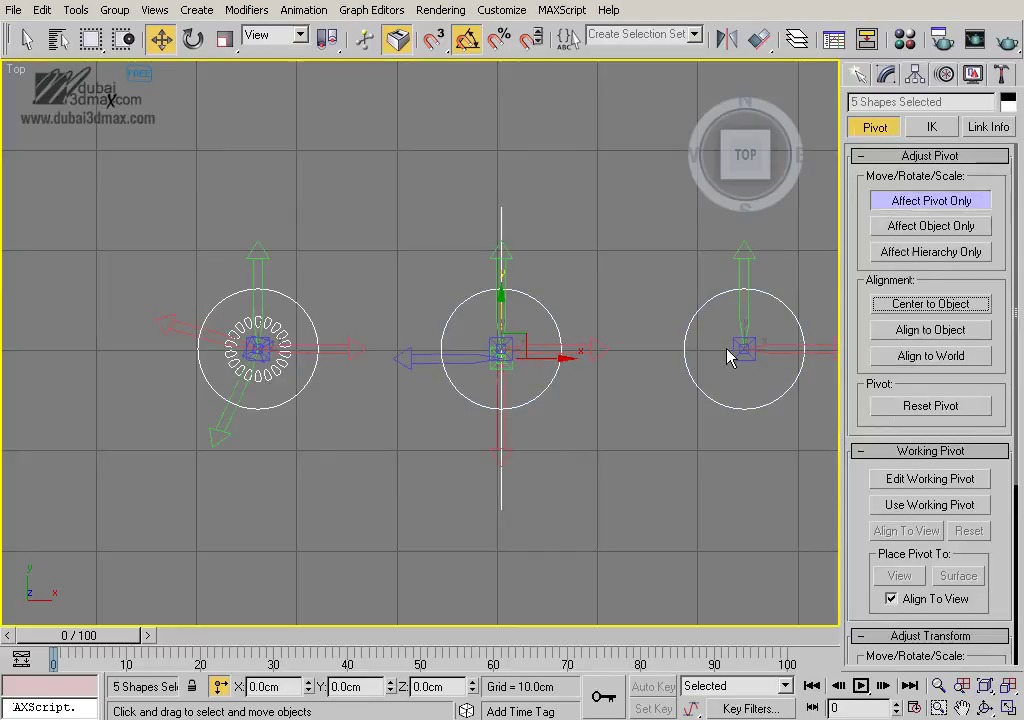
pyautogui.click(948, 200)
pyautogui.click(640, 272)
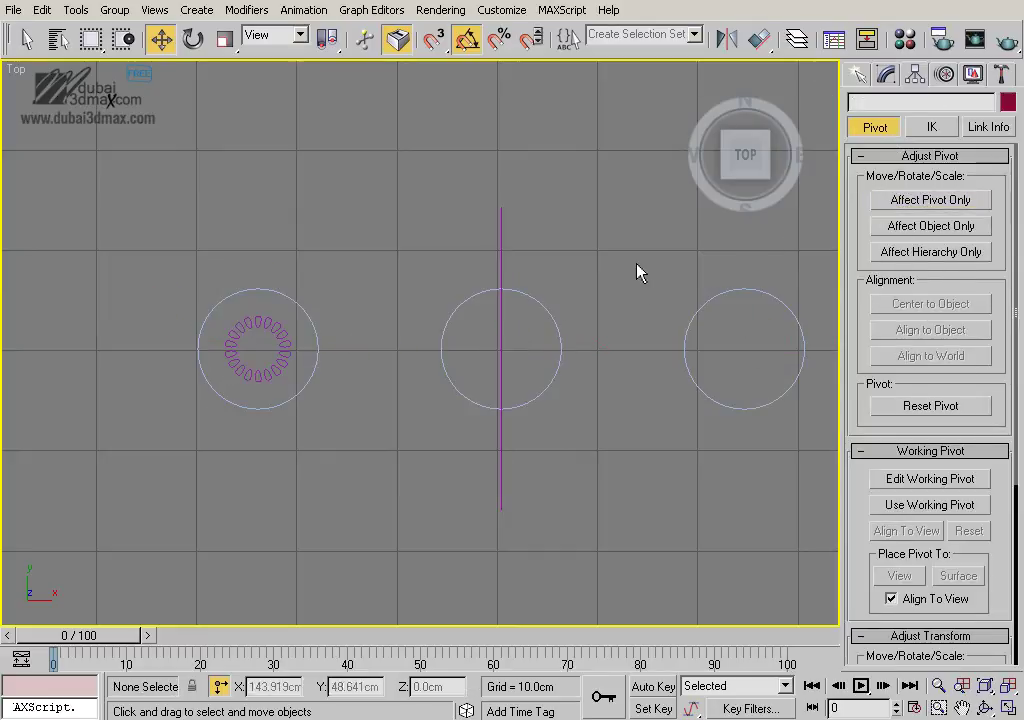
pyautogui.click(972, 75)
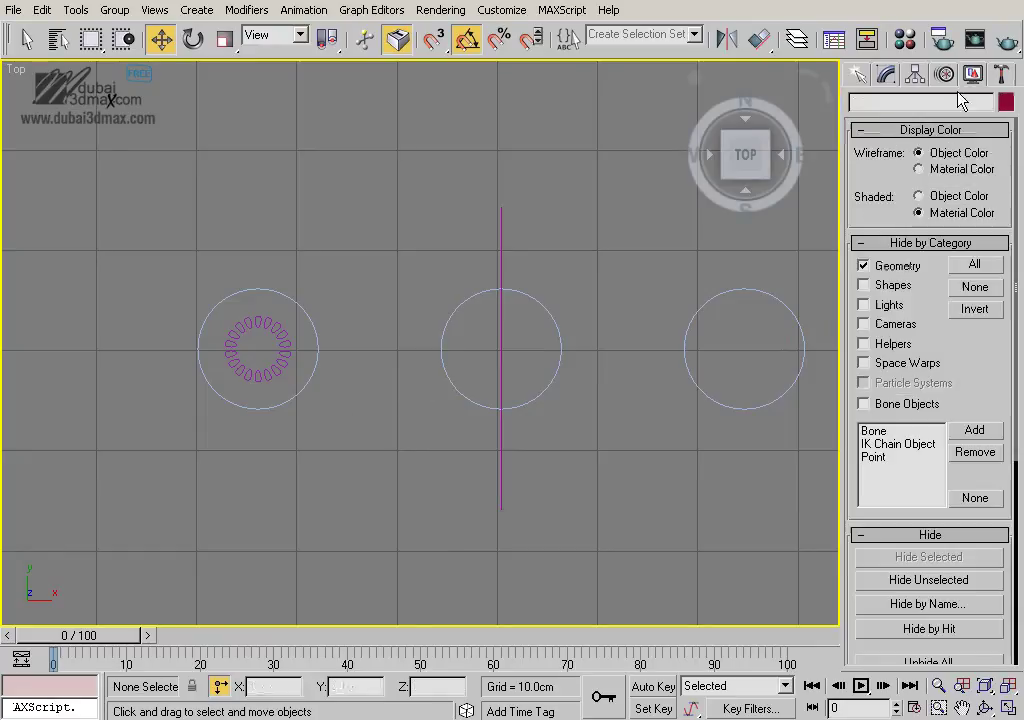
pyautogui.click(866, 267)
# Shift-drag the drain strainer to create instanced copies beside it
pyautogui.click(314, 352)
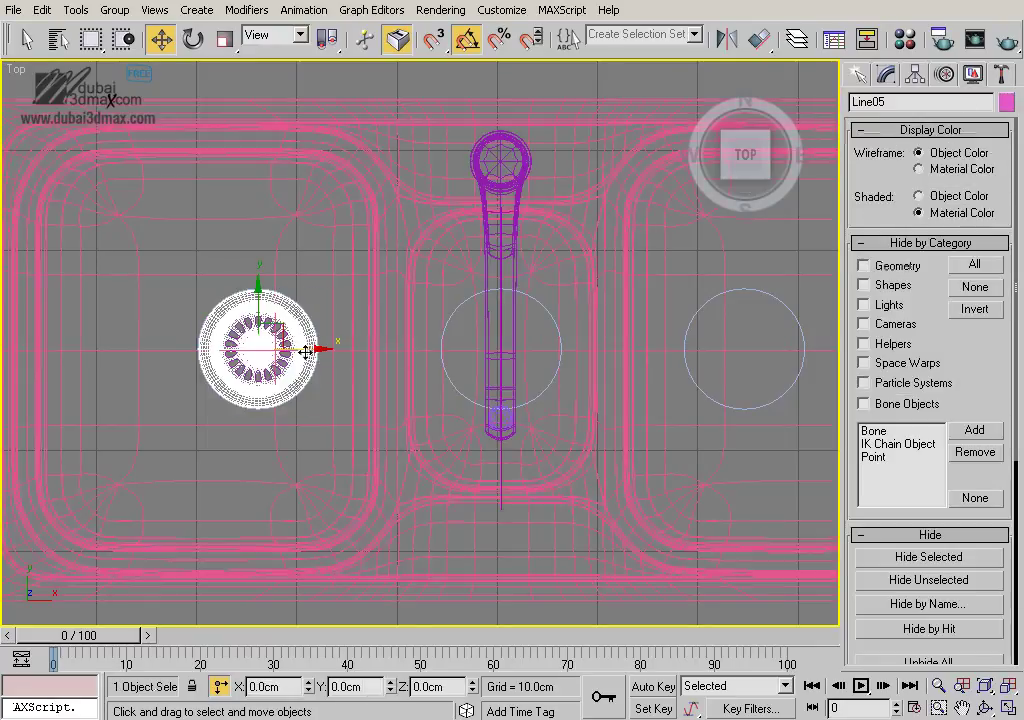
pyautogui.keyDown('shift'); pyautogui.moveTo(305, 352); pyautogui.dragTo(357, 352); pyautogui.keyUp('shift')
pyautogui.click(434, 319)
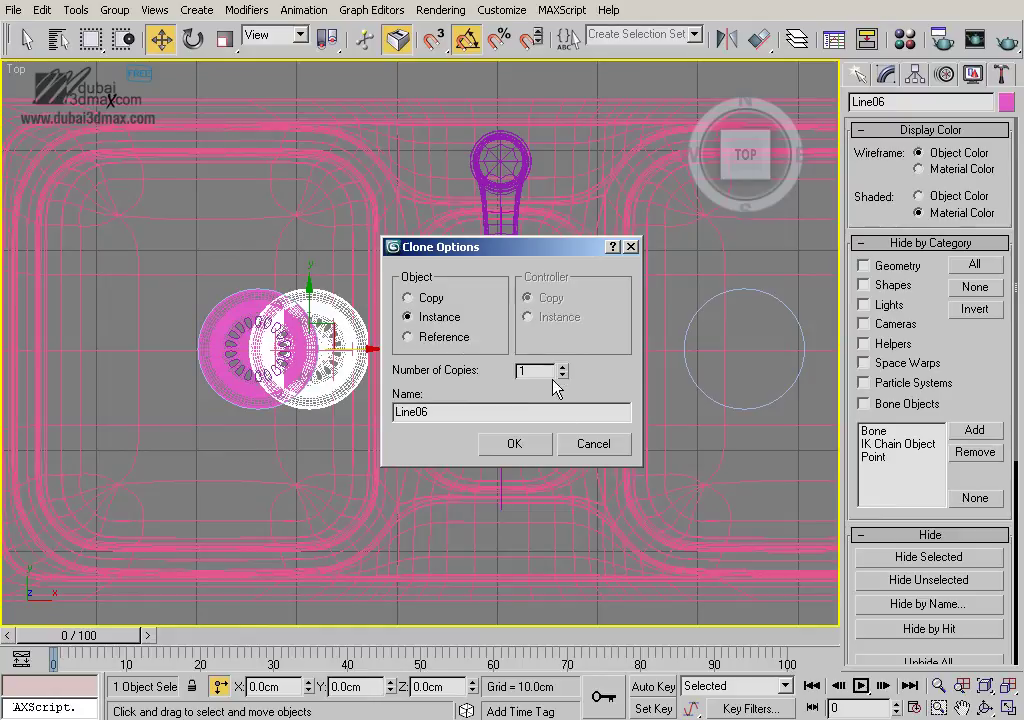
pyautogui.click(528, 452)
# Align the strainer instances to the centre and right drain circles
pyautogui.hotkey('alt', 'a')
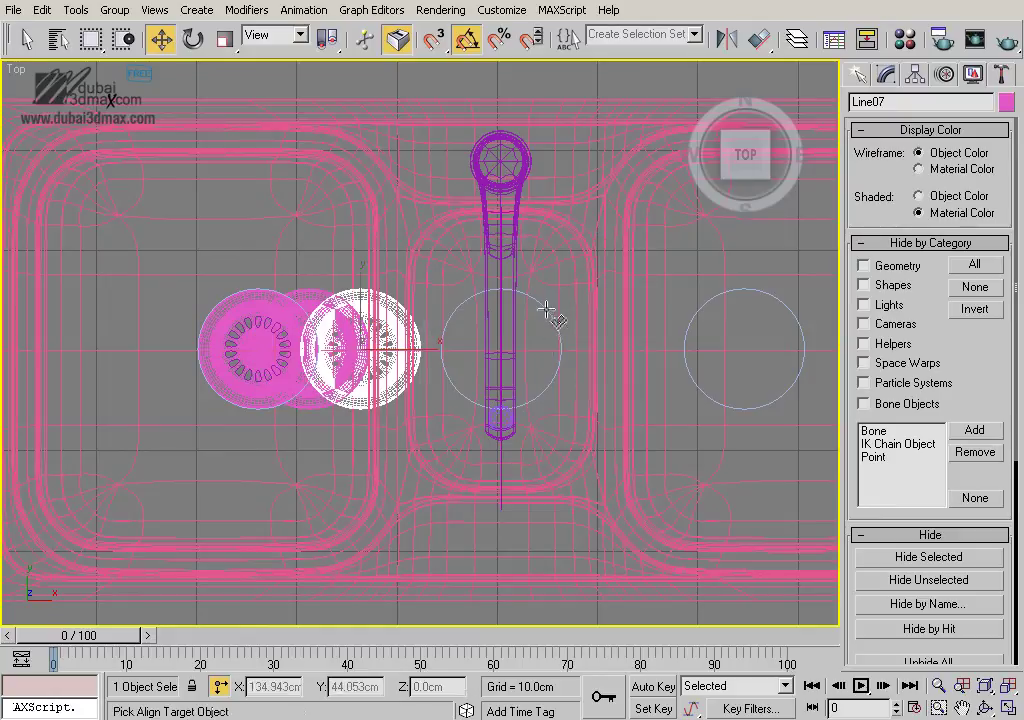
pyautogui.click(476, 304)
pyautogui.click(743, 543)
pyautogui.click(338, 318)
pyautogui.hotkey('alt', 'a')
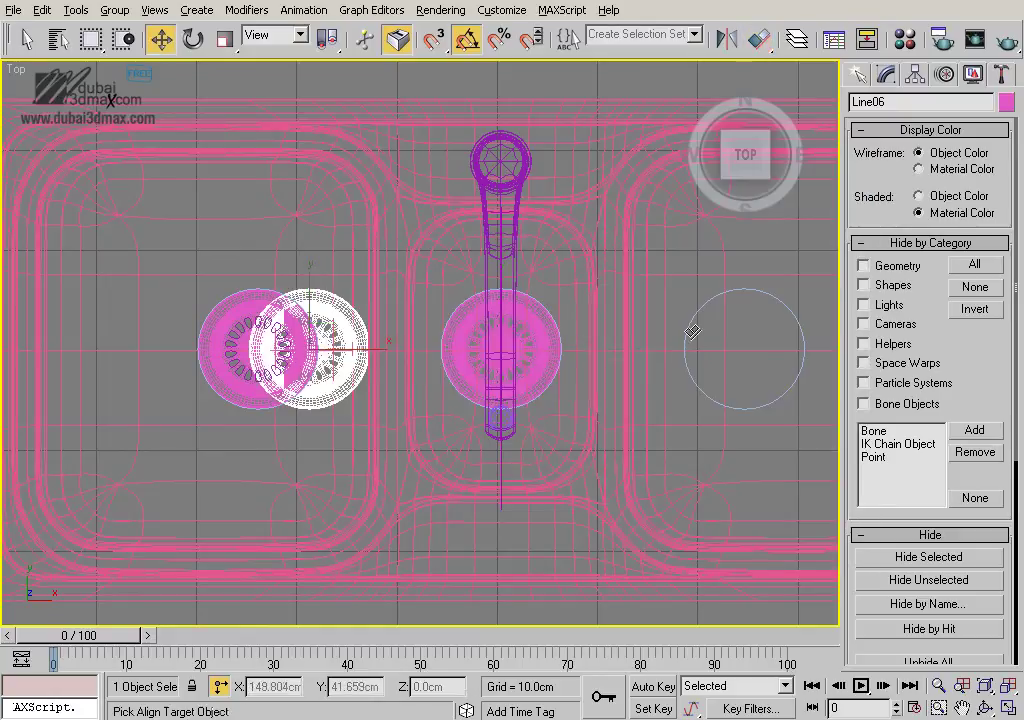
pyautogui.click(500, 330)
pyautogui.click(744, 543)
pyautogui.moveTo(548, 450); pyautogui.dragTo(524, 428, button='middle')
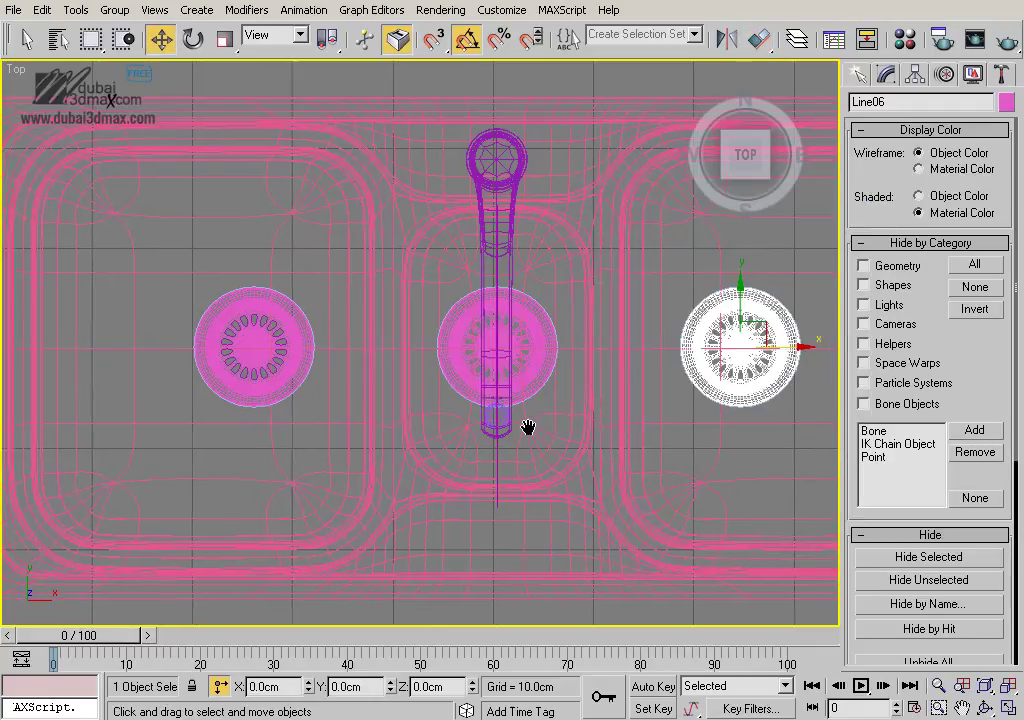
# Frame the perspective view on the strainer, then zoom back out to the whole sink
pyautogui.press('p')
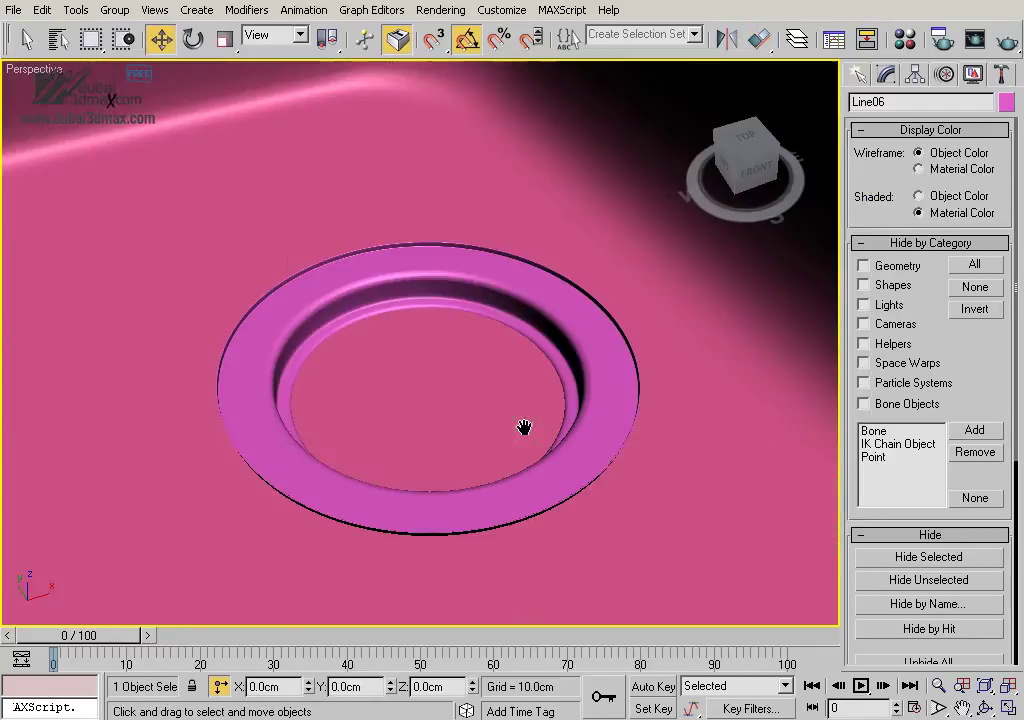
pyautogui.scroll(3, 514, 437)
pyautogui.moveTo(519, 377)
pyautogui.keyDown('ctrl'); pyautogui.keyDown('alt'); pyautogui.mouseDown(button='middle')
pyautogui.moveTo(519, 409)
pyautogui.moveTo(597, 450)
pyautogui.mouseUp(button='middle'); pyautogui.keyUp('alt'); pyautogui.keyUp('ctrl')
pyautogui.scroll(3, 461, 428)
pyautogui.scroll(-2, 461, 428)
pyautogui.click(245, 517)
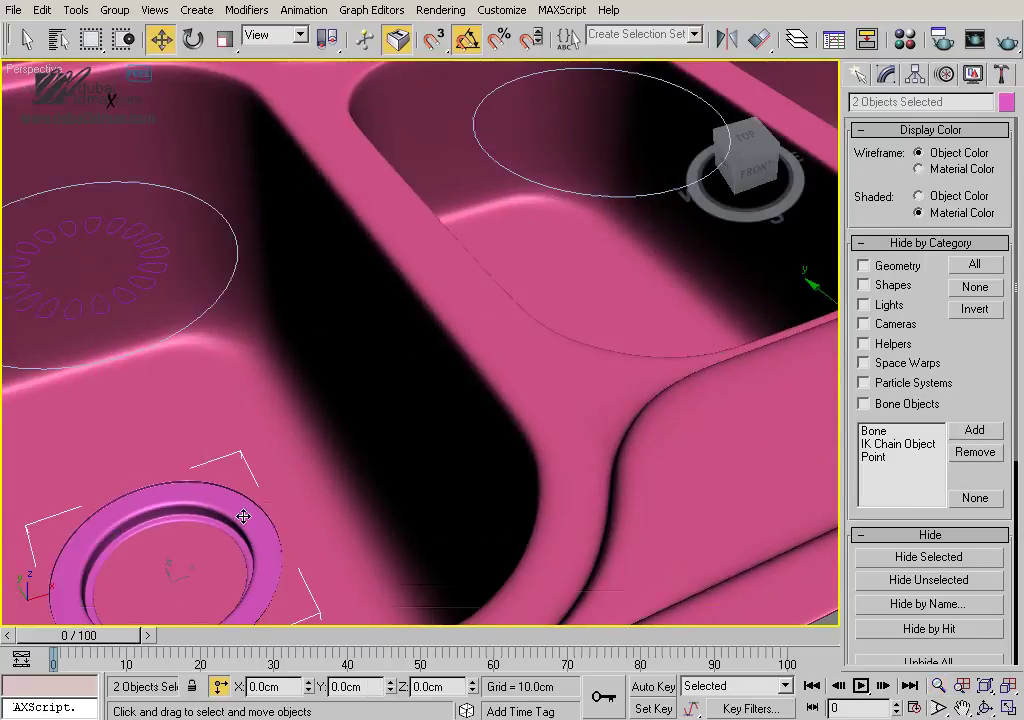
pyautogui.press('z')
pyautogui.hotkey('alt', 'z')
pyautogui.scroll(2, 488, 384)
pyautogui.moveTo(488, 384); pyautogui.dragTo(494, 370)
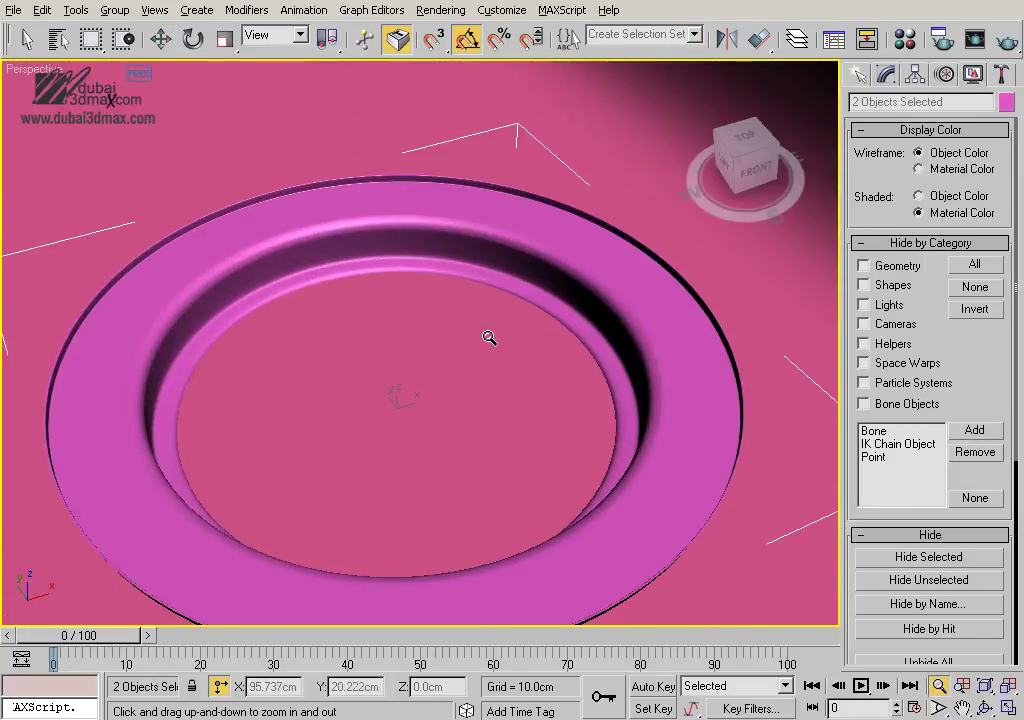
pyautogui.scroll(-3, 489, 338)
pyautogui.rightClick(418, 345)
pyautogui.keyDown('alt'); pyautogui.moveTo(418, 345); pyautogui.dragTo(482, 470, button='middle'); pyautogui.keyUp('alt')
pyautogui.hotkey('alt', 'z')
pyautogui.moveTo(482, 470); pyautogui.dragTo(486, 446)
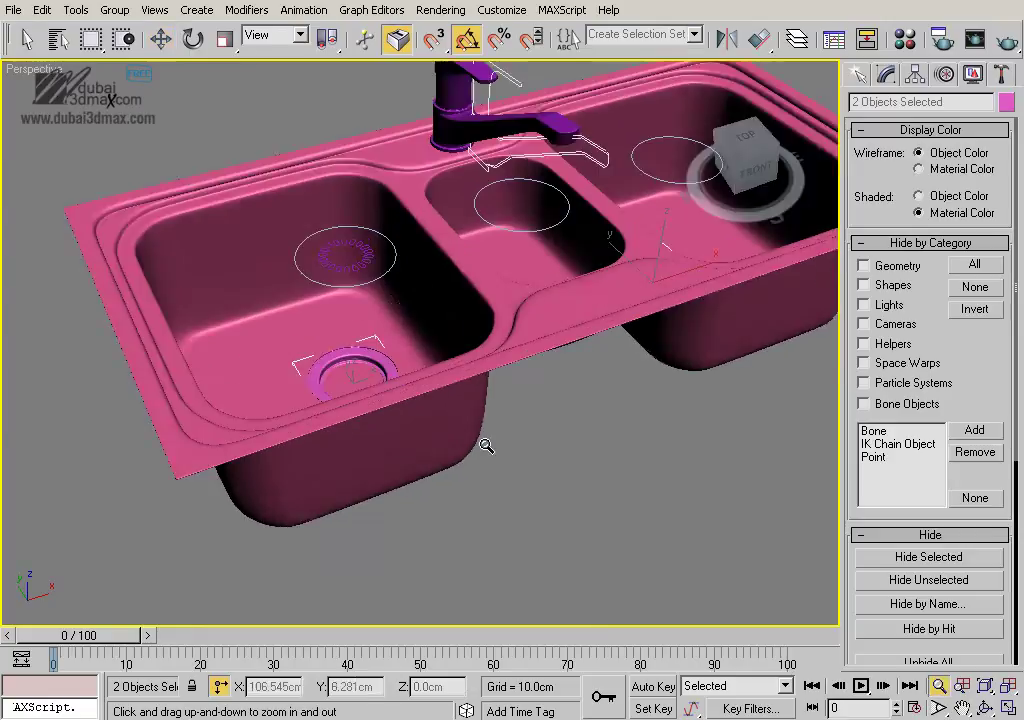
pyautogui.rightClick(486, 446)
pyautogui.scroll(2, 553, 455)
pyautogui.scroll(1, 610, 519)
pyautogui.click(410, 208)
# Select the three drain circles and the sink, then isolate them
pyautogui.click(478, 240)
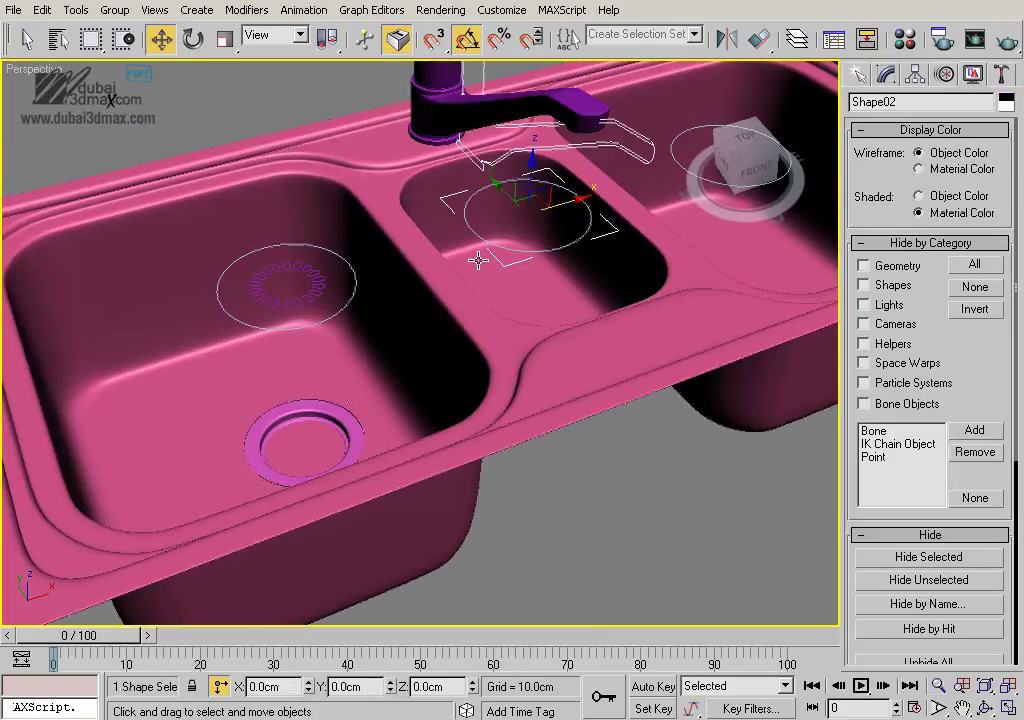
pyautogui.keyDown('ctrl'); pyautogui.click(343, 308); pyautogui.keyUp('ctrl')
pyautogui.scroll(-2, 487, 327)
pyautogui.keyDown('ctrl'); pyautogui.click(512, 361); pyautogui.keyUp('ctrl')
pyautogui.keyDown('ctrl'); pyautogui.click(498, 369); pyautogui.keyUp('ctrl')
pyautogui.scroll(2, 498, 369)
pyautogui.hotkey('alt', 'q')
# Select the left drain circle Shape01 and start Attach from the quad menu
pyautogui.scroll(2, 343, 359)
pyautogui.click(343, 359)
pyautogui.scroll(3, 385, 330)
pyautogui.rightClick(385, 330)
pyautogui.click(368, 372)
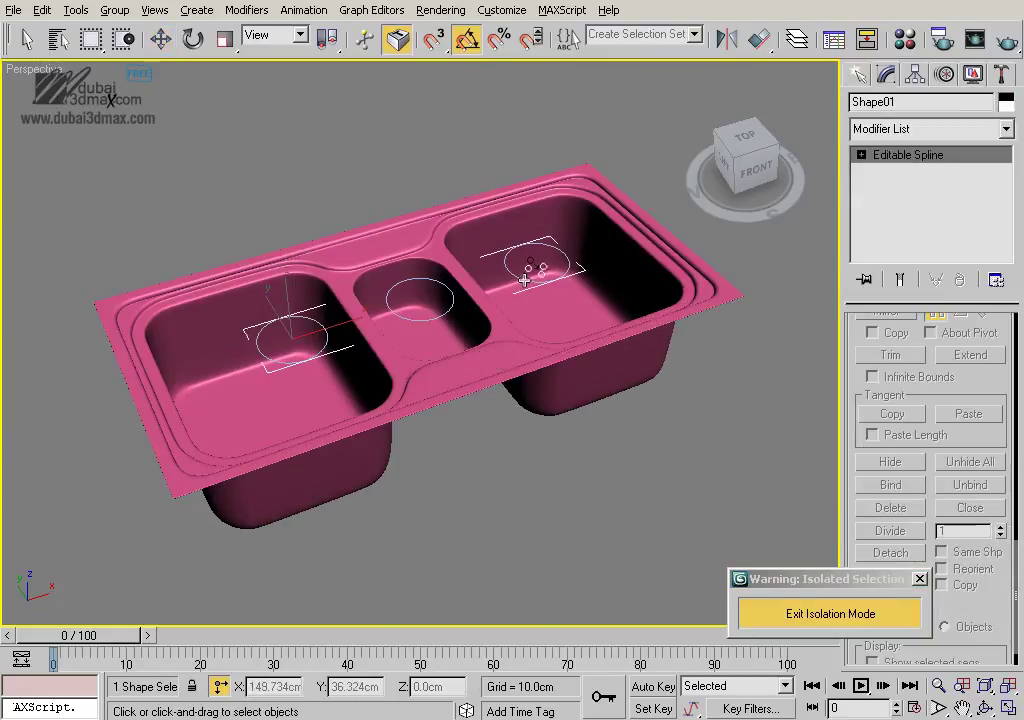
# Remove the Shell modifier from the sink so it is a single plate
pyautogui.click(512, 343)
pyautogui.press('z')
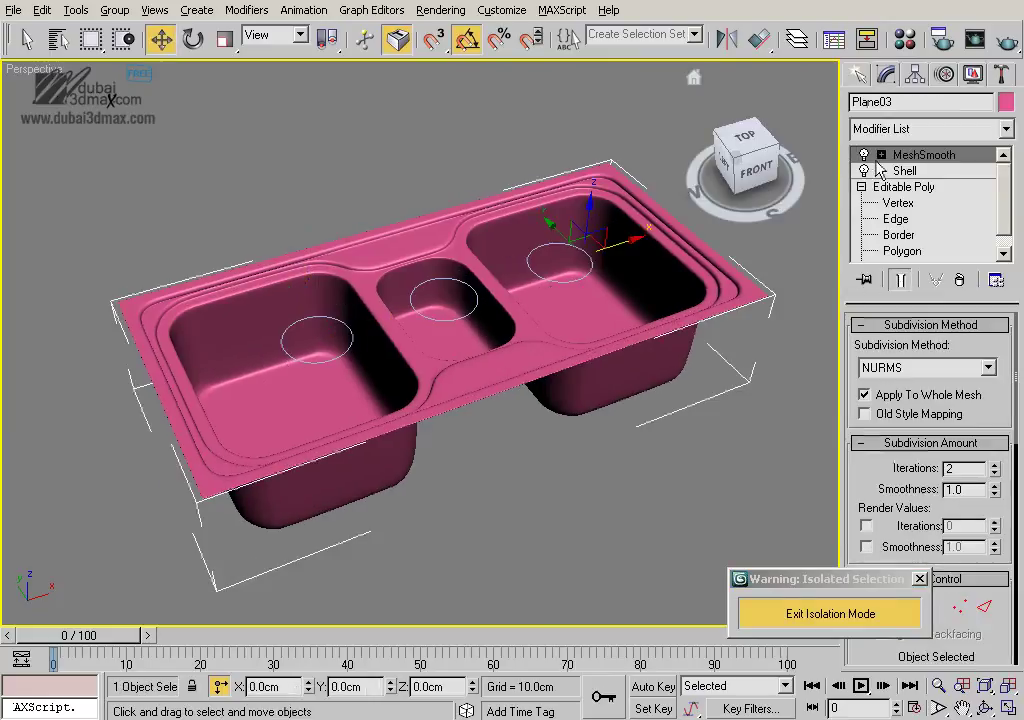
pyautogui.click(910, 155)
pyautogui.click(900, 171)
pyautogui.rightClick(895, 171)
pyautogui.click(846, 221)
pyautogui.click(633, 498)
# Attach the drain circles together into one shape
pyautogui.scroll(3, 565, 441)
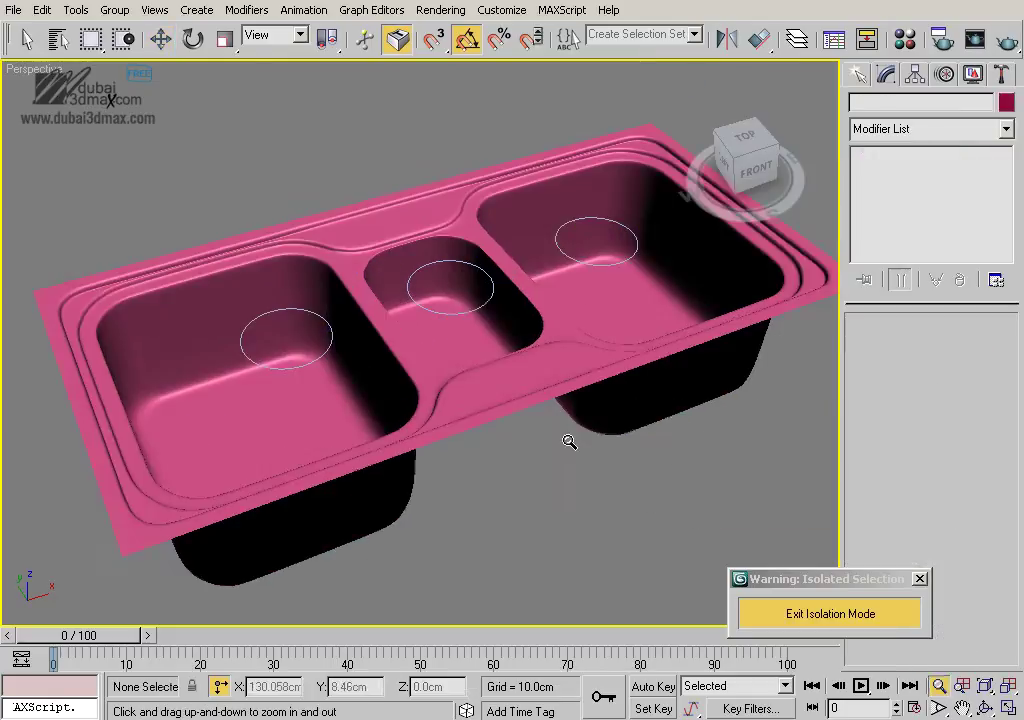
pyautogui.scroll(2, 575, 346)
pyautogui.click(718, 295)
pyautogui.moveTo(750, 160); pyautogui.dragTo(722, 122)
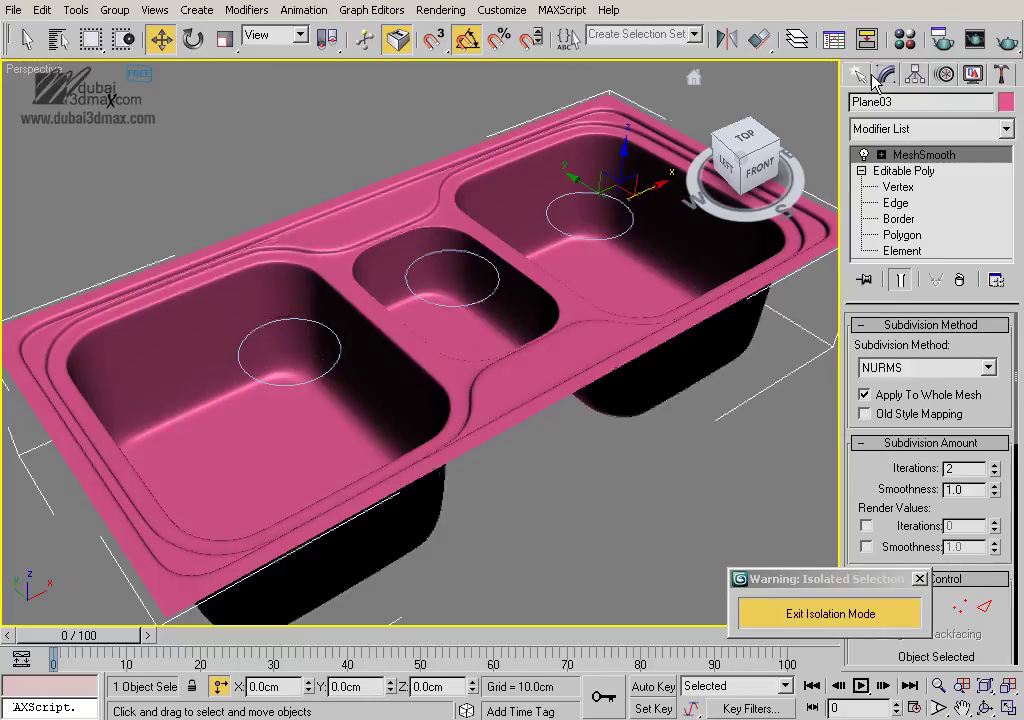
pyautogui.click(857, 75)
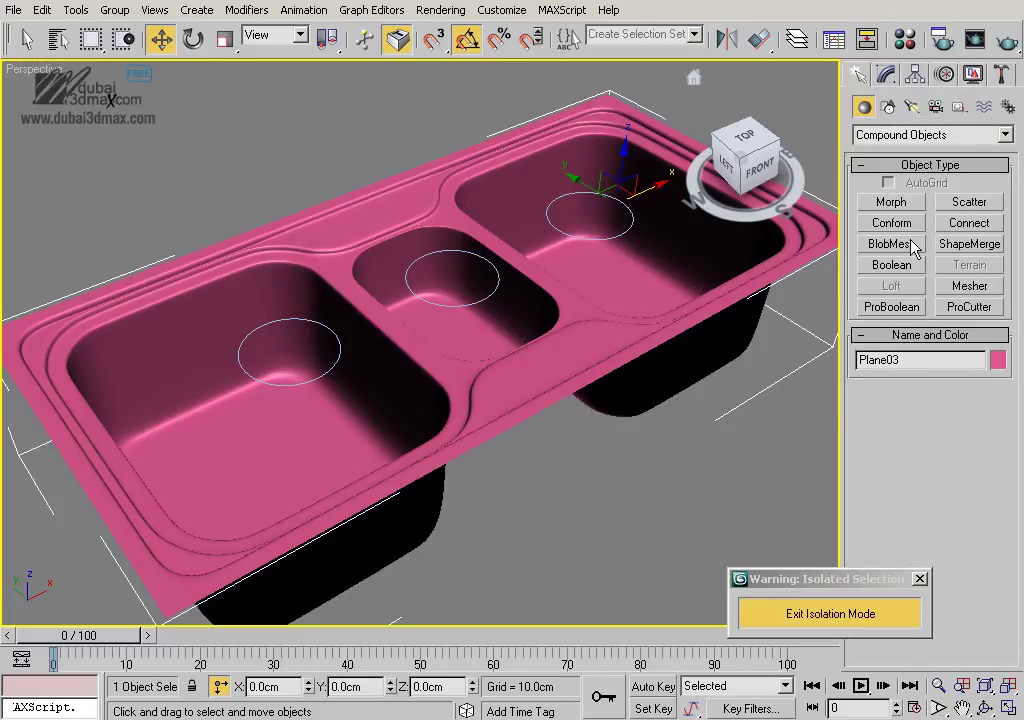
pyautogui.rightClick(585, 240)
pyautogui.click(632, 246)
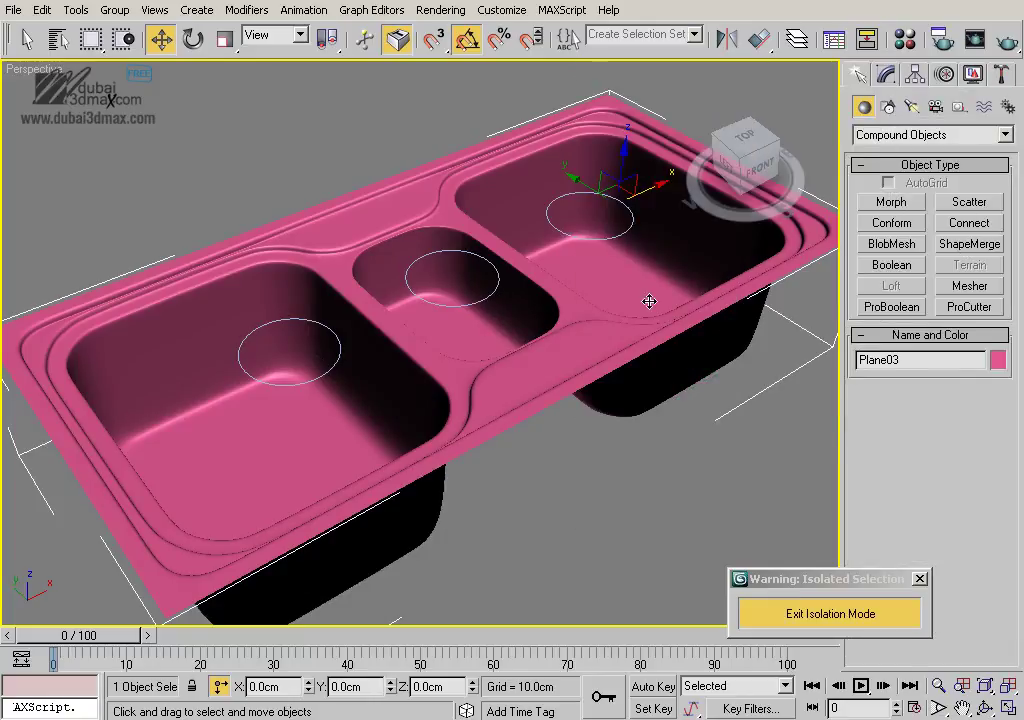
pyautogui.click(690, 279)
pyautogui.click(599, 237)
pyautogui.rightClick(599, 237)
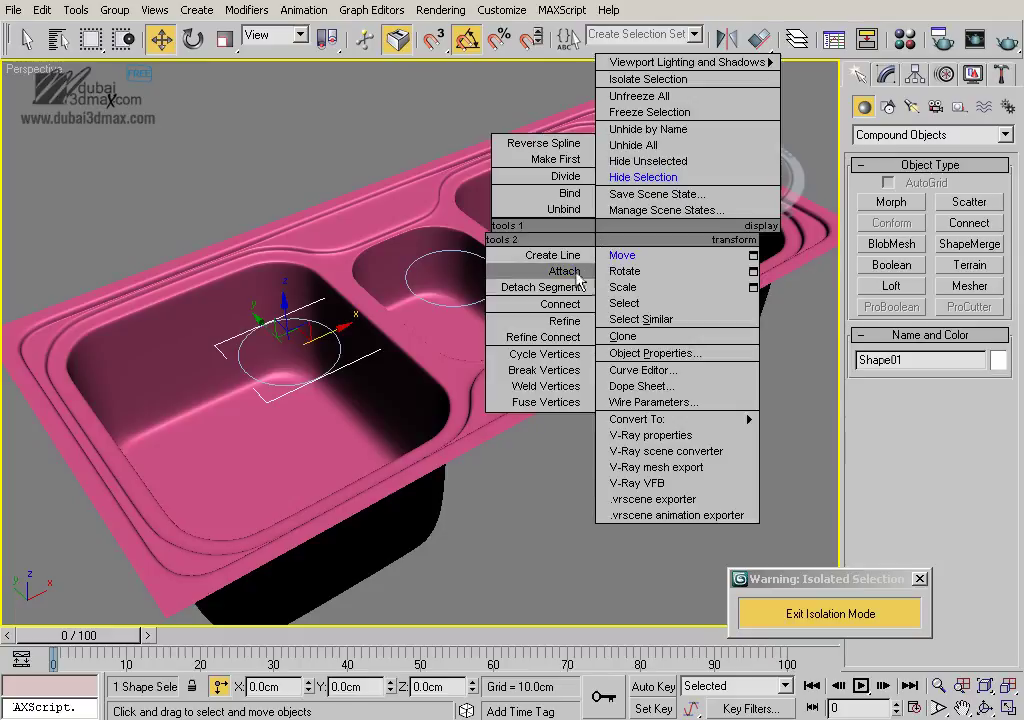
pyautogui.click(578, 272)
# ShapeMerge the drain circle shape onto the sink's bowl bottoms
pyautogui.click(709, 308)
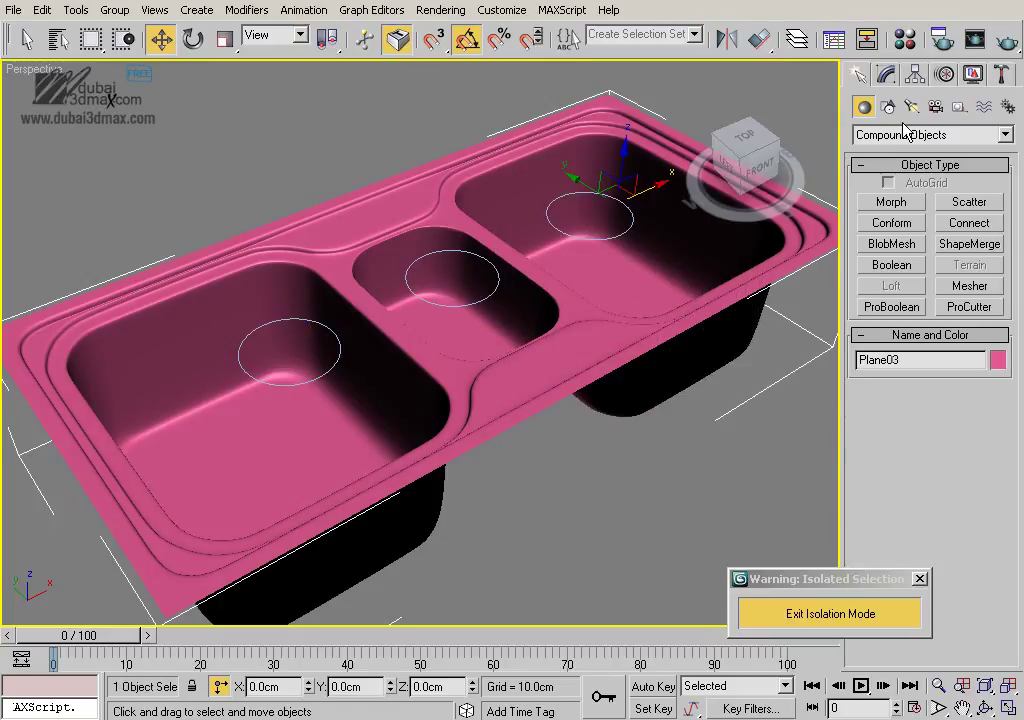
pyautogui.click(886, 74)
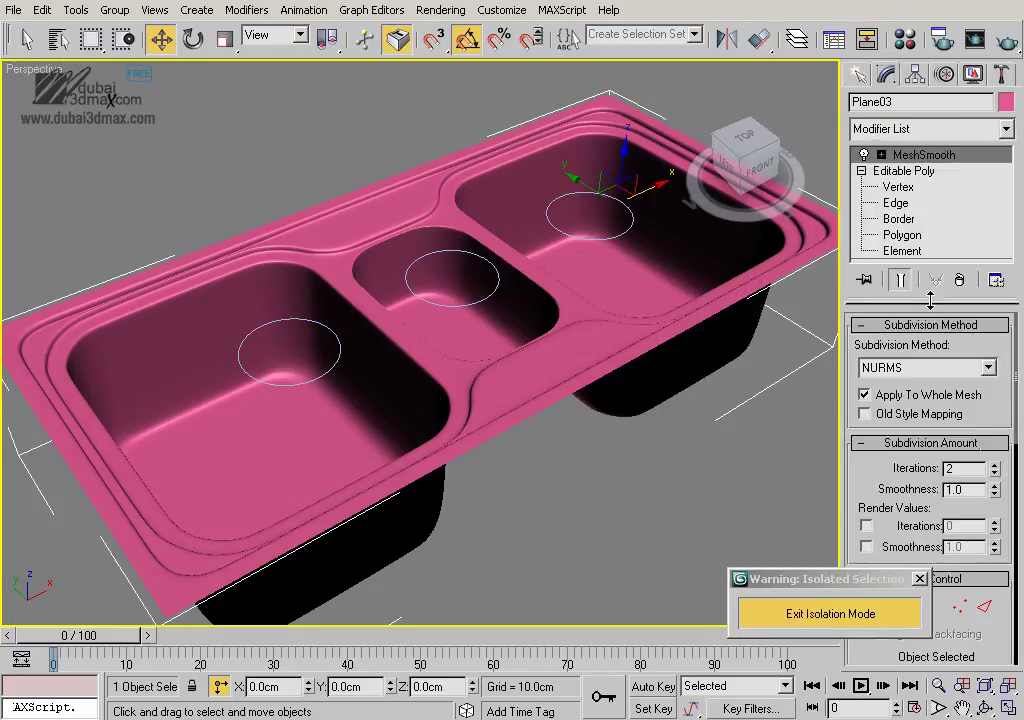
pyautogui.click(858, 75)
pyautogui.click(969, 244)
pyautogui.click(955, 419)
pyautogui.click(596, 238)
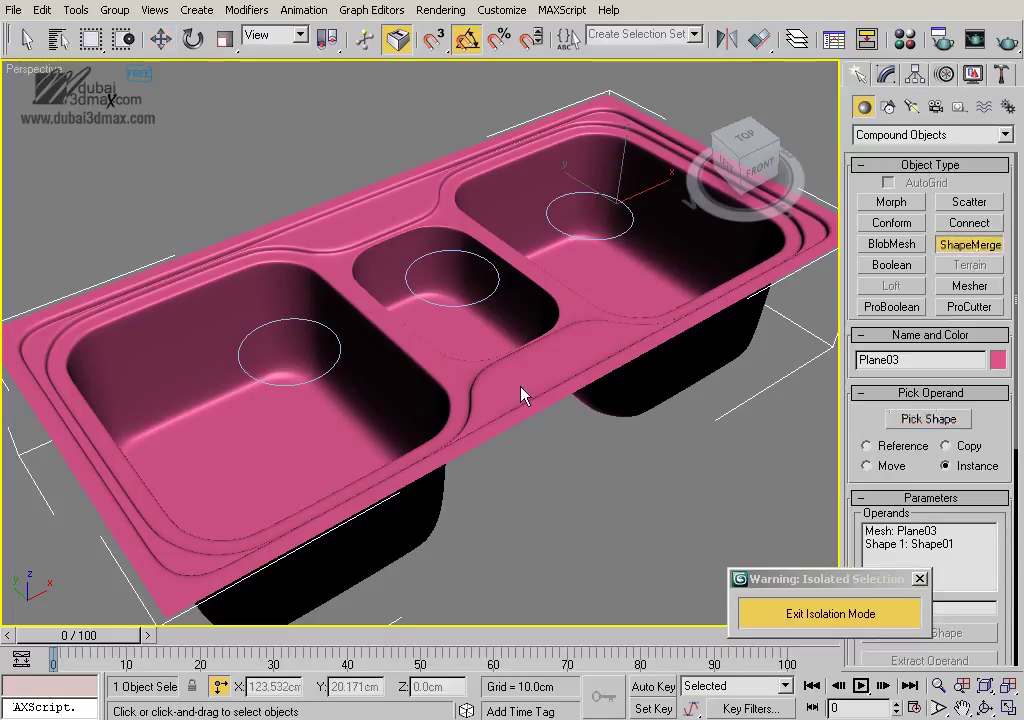
pyautogui.click(910, 544)
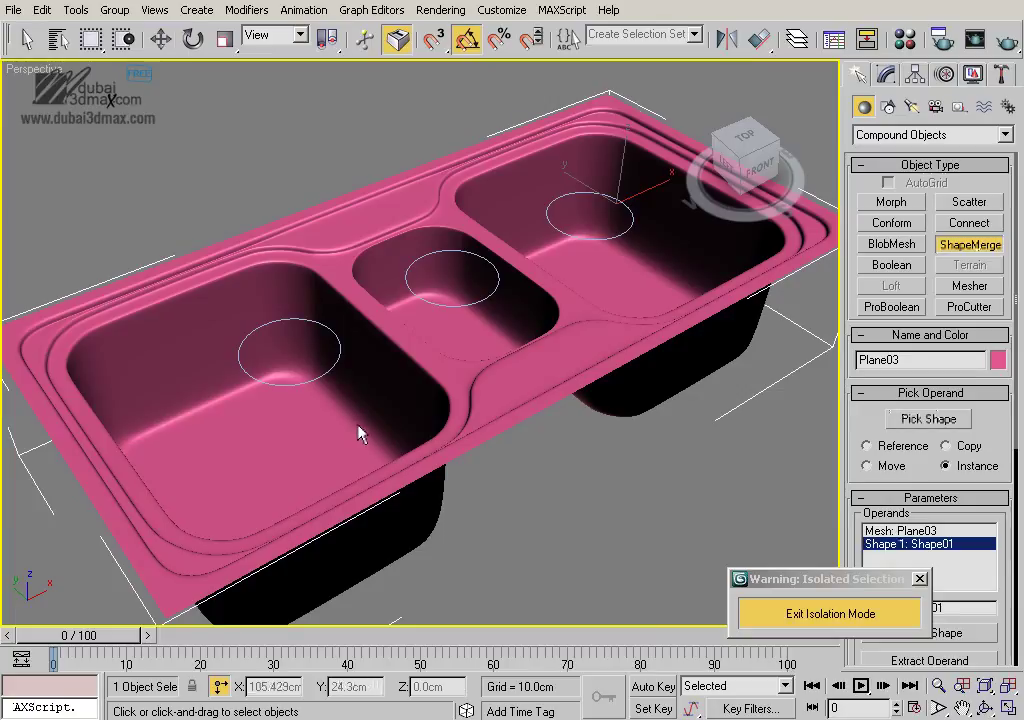
# Convert the sink to Editable Mesh and delete the merged circle faces to cut the drain holes
pyautogui.press('F4')
pyautogui.moveTo(258, 480)
pyautogui.mouseDown(button='middle')
pyautogui.moveTo(434, 393)
pyautogui.moveTo(354, 275)
pyautogui.mouseUp(button='middle')
pyautogui.press('w')
pyautogui.rightClick(524, 485)
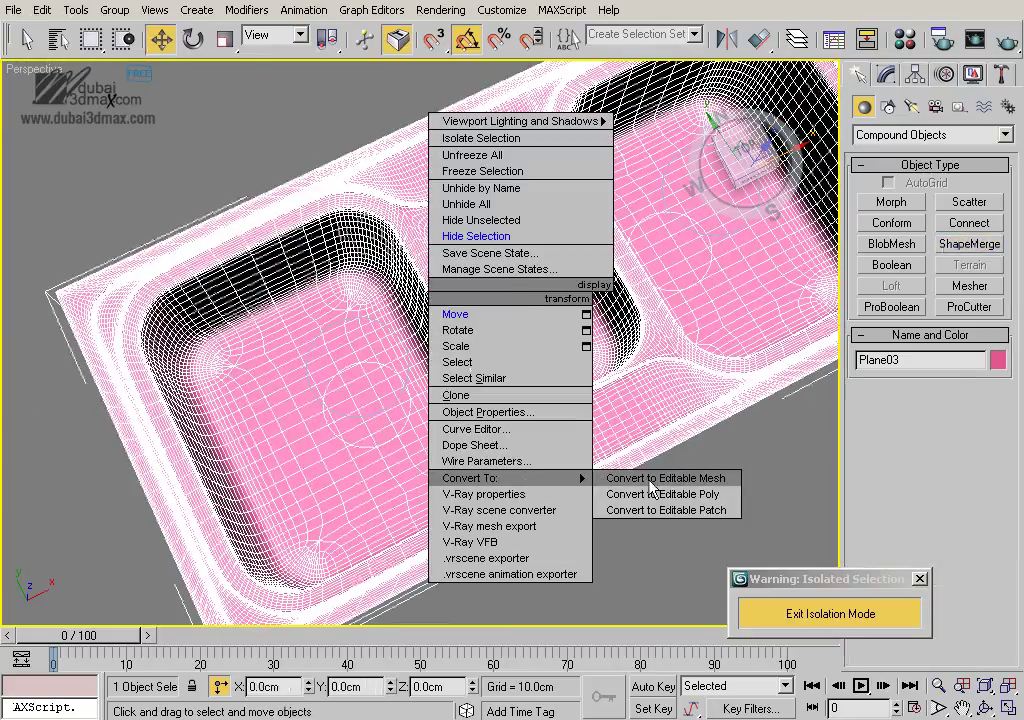
pyautogui.click(665, 478)
pyautogui.press('4')
pyautogui.press('Delete')
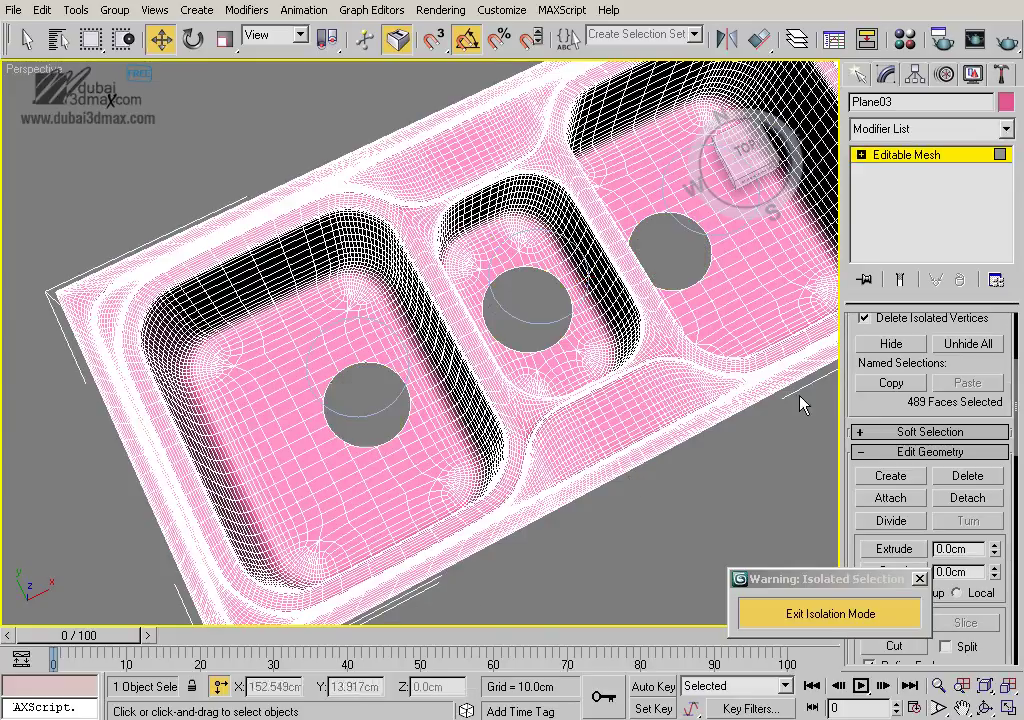
# Paste the Shell modifier back onto the sink and exit isolation to show the faucet and strainers
pyautogui.click(905, 155)
pyautogui.rightClick(893, 163)
pyautogui.click(893, 163)
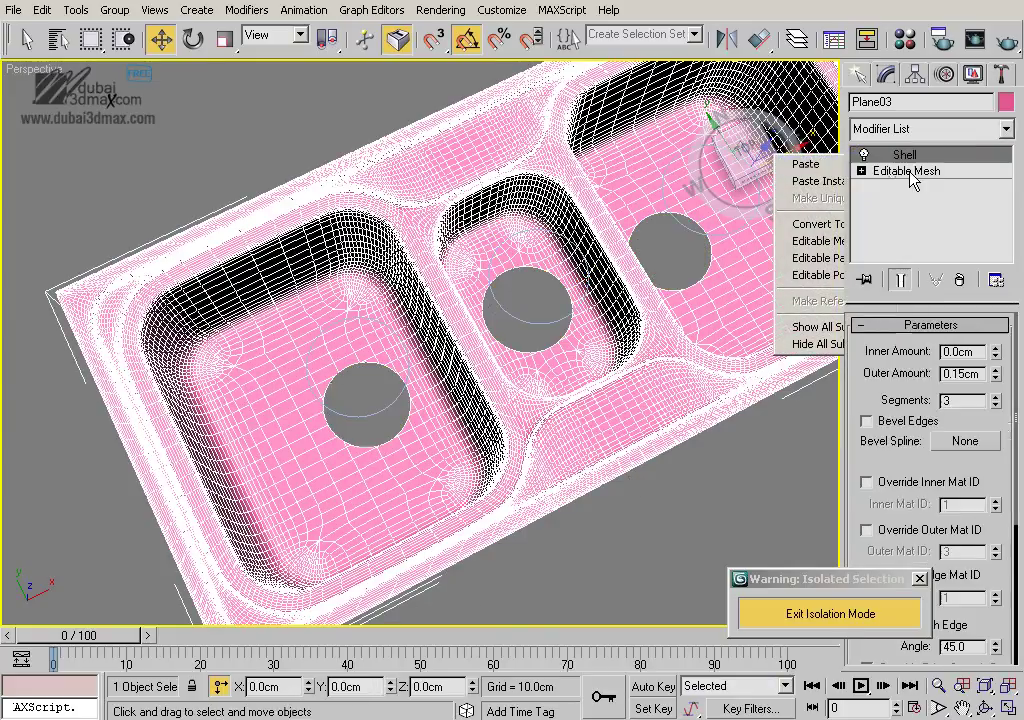
pyautogui.click(690, 538)
pyautogui.press('F4')
pyautogui.moveTo(690, 538)
pyautogui.keyDown('alt'); pyautogui.mouseDown(button='middle')
pyautogui.moveTo(548, 418)
pyautogui.moveTo(455, 453)
pyautogui.moveTo(580, 411)
pyautogui.moveTo(601, 304)
pyautogui.mouseUp(button='middle'); pyautogui.keyUp('alt')
pyautogui.rightClick(601, 304)
pyautogui.click(844, 614)
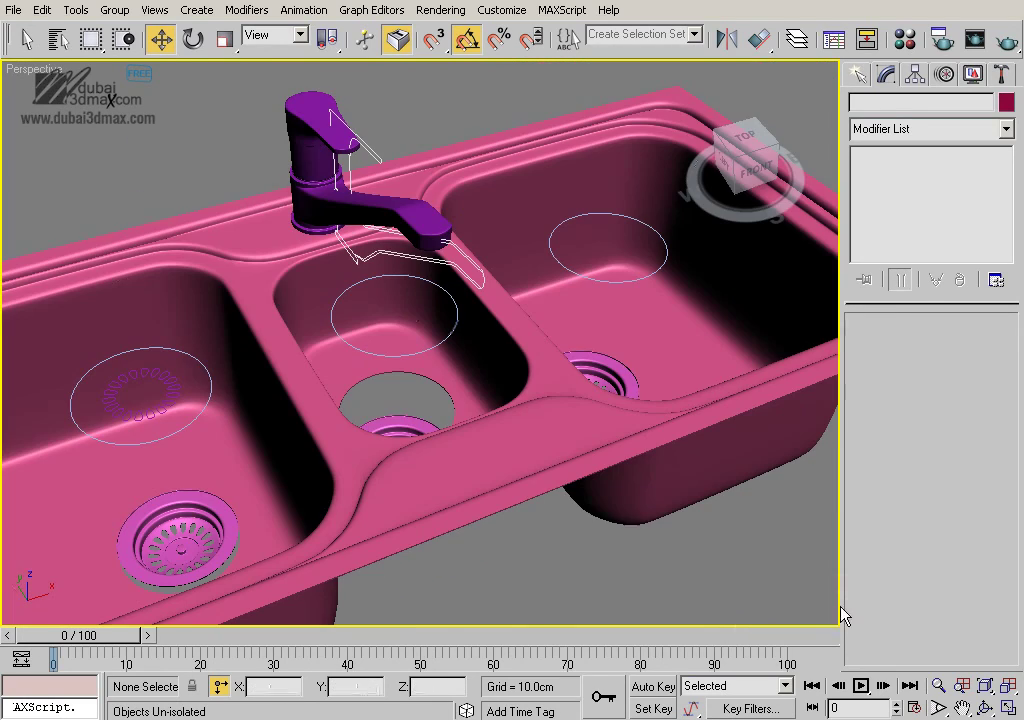
# Lower the selected strainers along Z into their drain holes
pyautogui.keyDown('ctrl'); pyautogui.click(600, 378); pyautogui.keyUp('ctrl')
pyautogui.moveTo(600, 380)
pyautogui.keyDown('alt'); pyautogui.mouseDown(button='middle')
pyautogui.moveTo(529, 408)
pyautogui.moveTo(502, 632)
pyautogui.mouseUp(button='middle'); pyautogui.keyUp('alt')
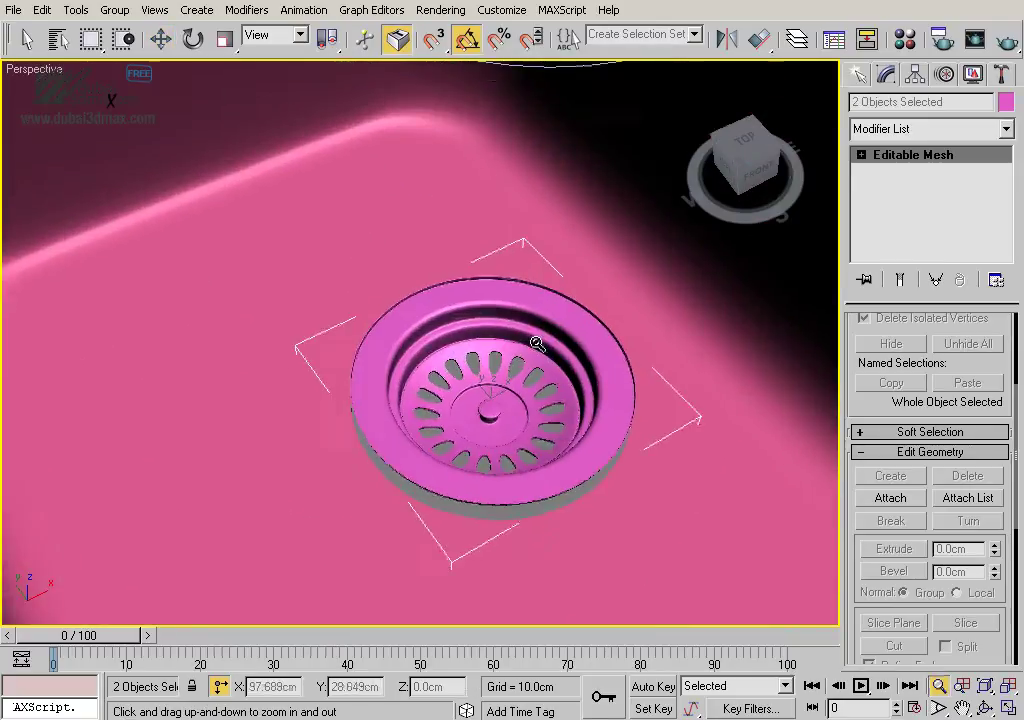
pyautogui.moveTo(472, 687); pyautogui.dragTo(472, 700)
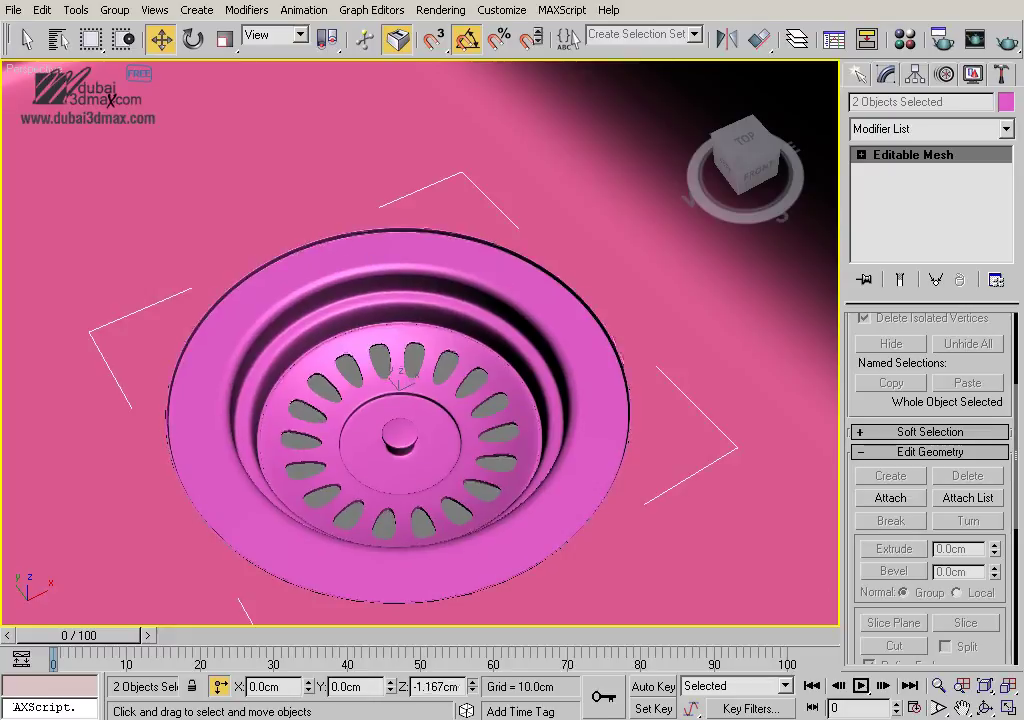
pyautogui.hotkey('shift', 'z')
pyautogui.click(491, 587)
# Adjust the middle bowl's strainer height until it sits in its hole, checking from several angles
pyautogui.click(417, 308)
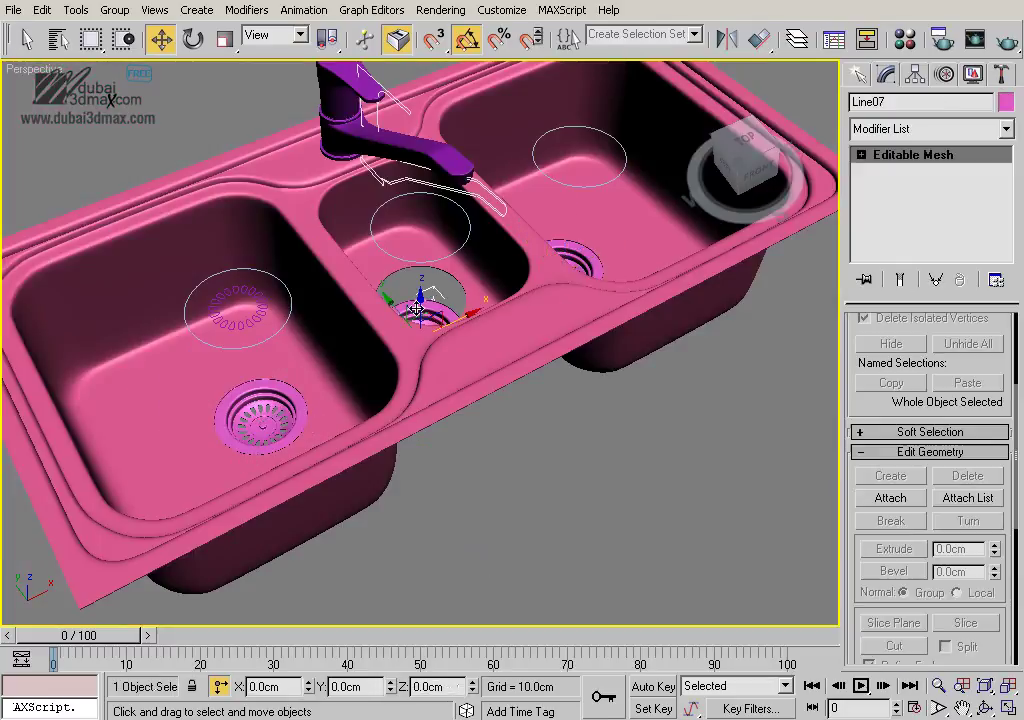
pyautogui.press('z')
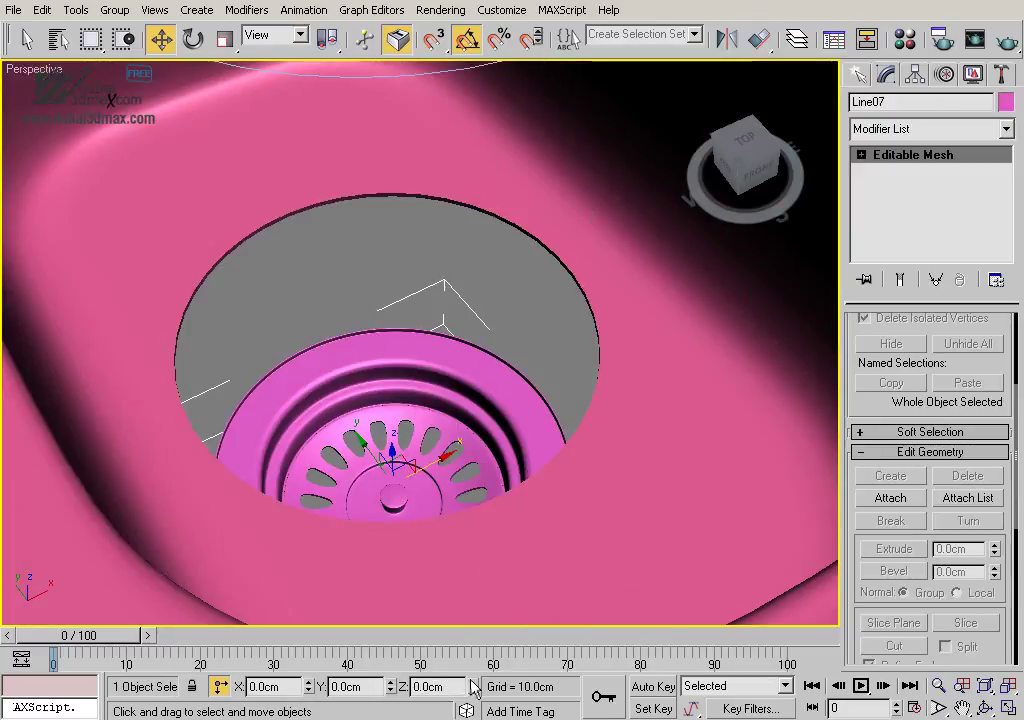
pyautogui.moveTo(472, 686); pyautogui.dragTo(474, 486)
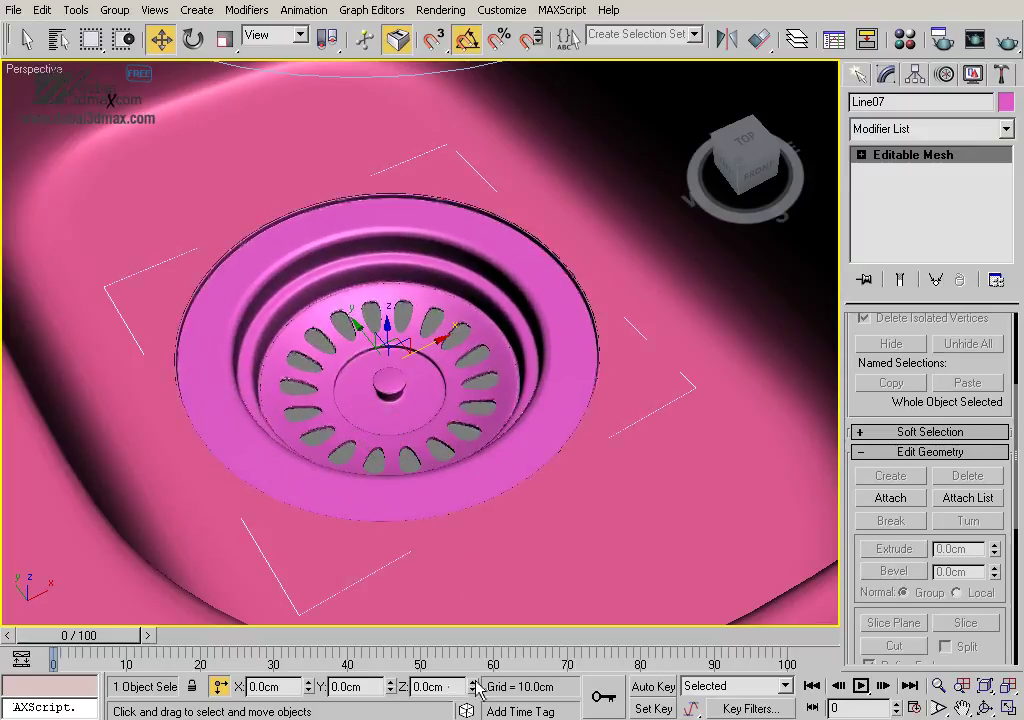
pyautogui.keyDown('alt'); pyautogui.moveTo(384, 553); pyautogui.dragTo(555, 443, button='middle'); pyautogui.keyUp('alt')
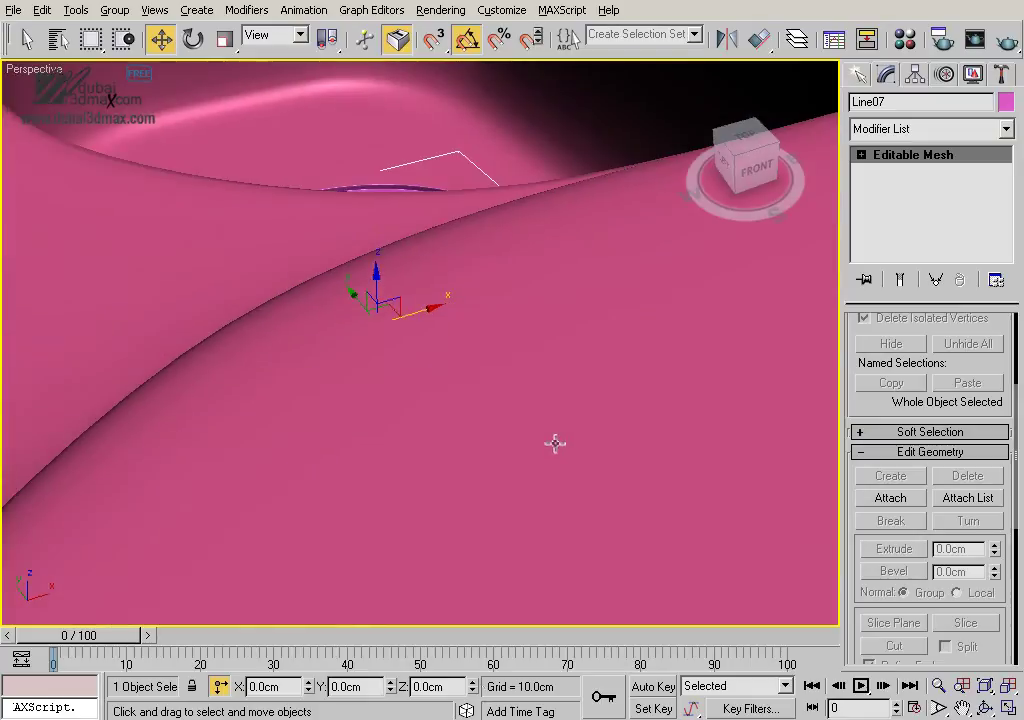
pyautogui.hotkey('shift', 'z')
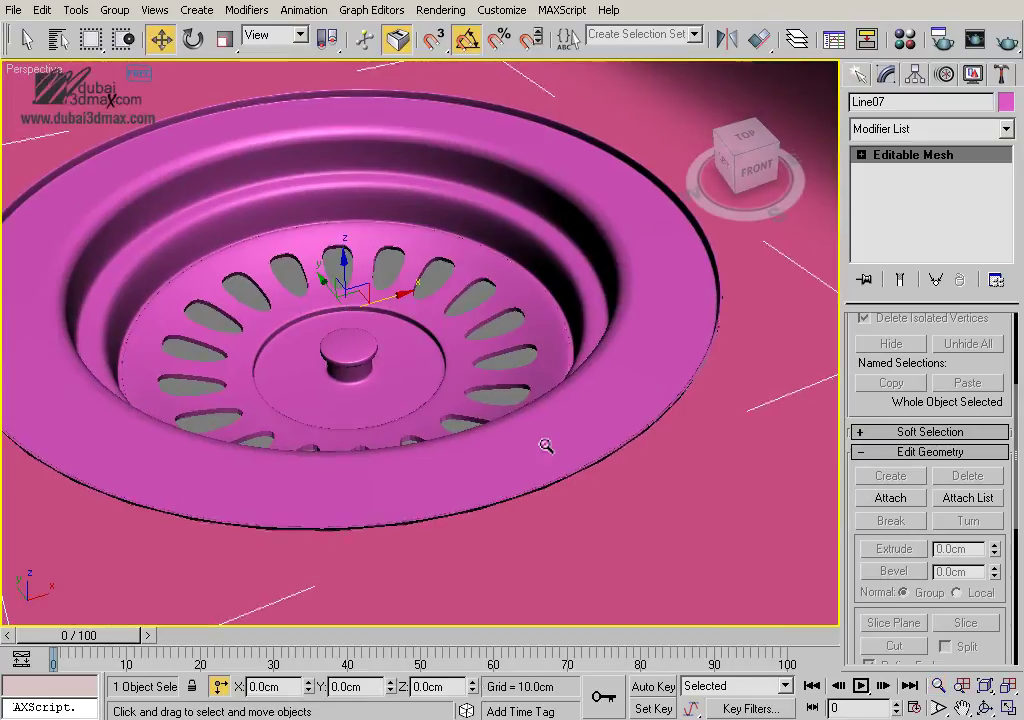
pyautogui.moveTo(474, 690); pyautogui.dragTo(474, 688)
pyautogui.moveTo(383, 560)
pyautogui.keyDown('alt'); pyautogui.mouseDown(button='middle')
pyautogui.moveTo(526, 400)
pyautogui.moveTo(506, 479)
pyautogui.moveTo(683, 580)
pyautogui.moveTo(558, 487)
pyautogui.moveTo(595, 436)
pyautogui.mouseUp(button='middle'); pyautogui.keyUp('alt')
pyautogui.scroll(-8, 506, 479)
pyautogui.click(683, 580)
pyautogui.hotkey('shift', 'z')
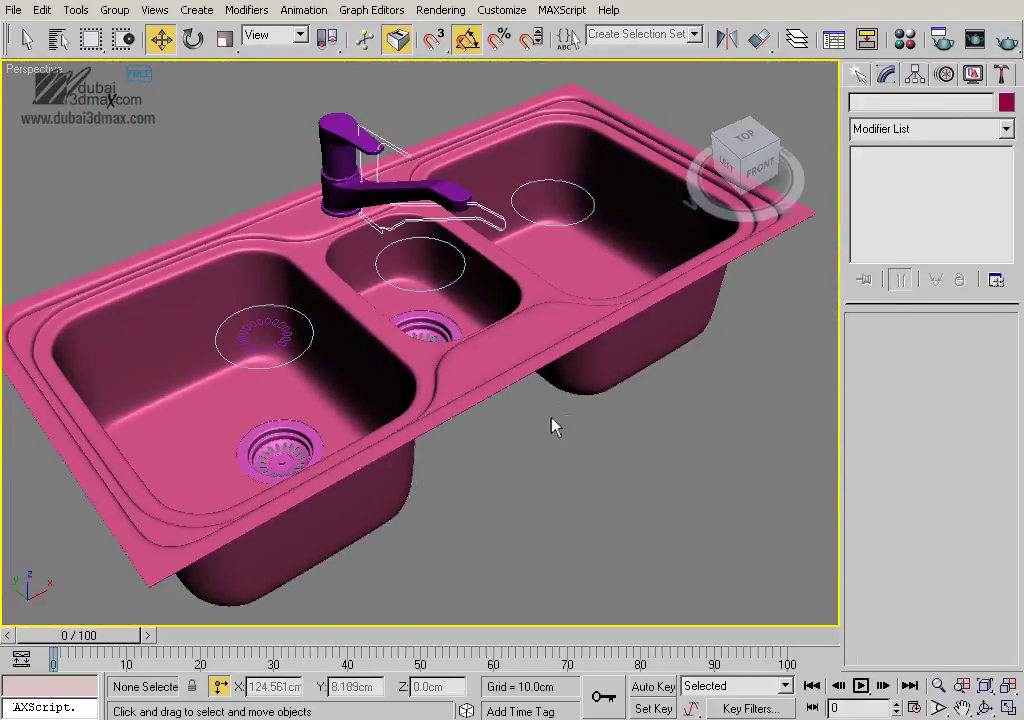
# Hide all shape outlines in the Display panel
pyautogui.click(972, 74)
pyautogui.moveTo(612, 357)
pyautogui.keyDown('alt'); pyautogui.mouseDown(button='middle')
pyautogui.moveTo(608, 377)
pyautogui.moveTo(612, 354)
pyautogui.moveTo(571, 353)
pyautogui.mouseUp(button='middle'); pyautogui.keyUp('alt')
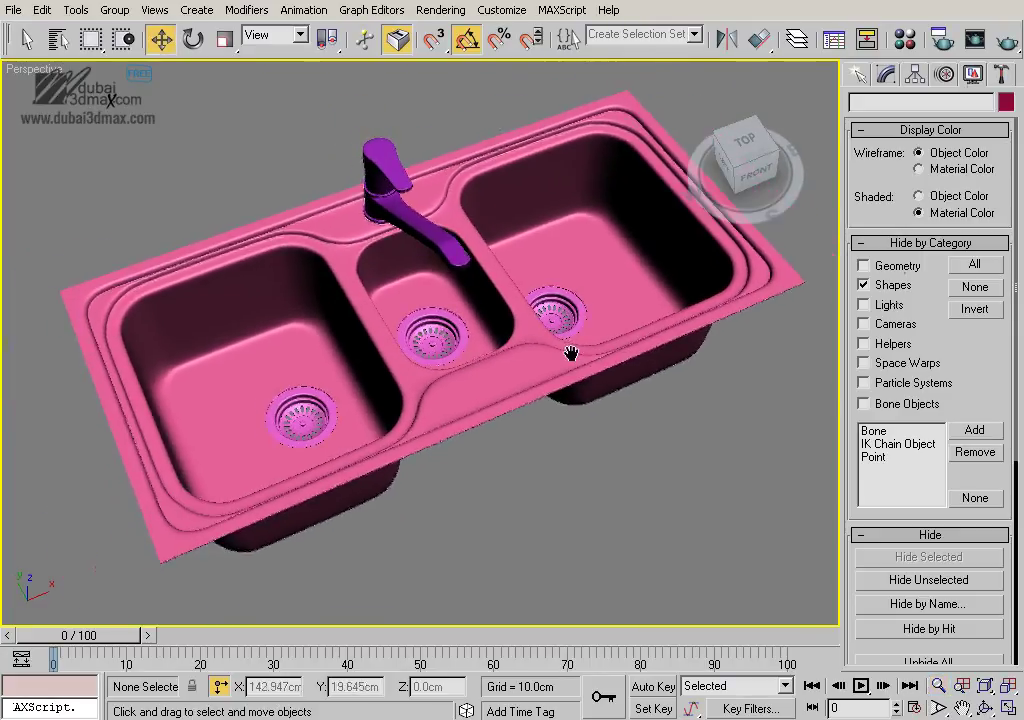
pyautogui.moveTo(657, 446)
pyautogui.keyDown('alt'); pyautogui.mouseDown(button='middle')
pyautogui.moveTo(590, 443)
pyautogui.moveTo(722, 495)
pyautogui.mouseUp(button='middle'); pyautogui.keyUp('alt')
# Assign all sink parts a grey material with Diffuse value 114, Specular Level 43, Glossiness 40
pyautogui.moveTo(176, 116); pyautogui.dragTo(139, 90)
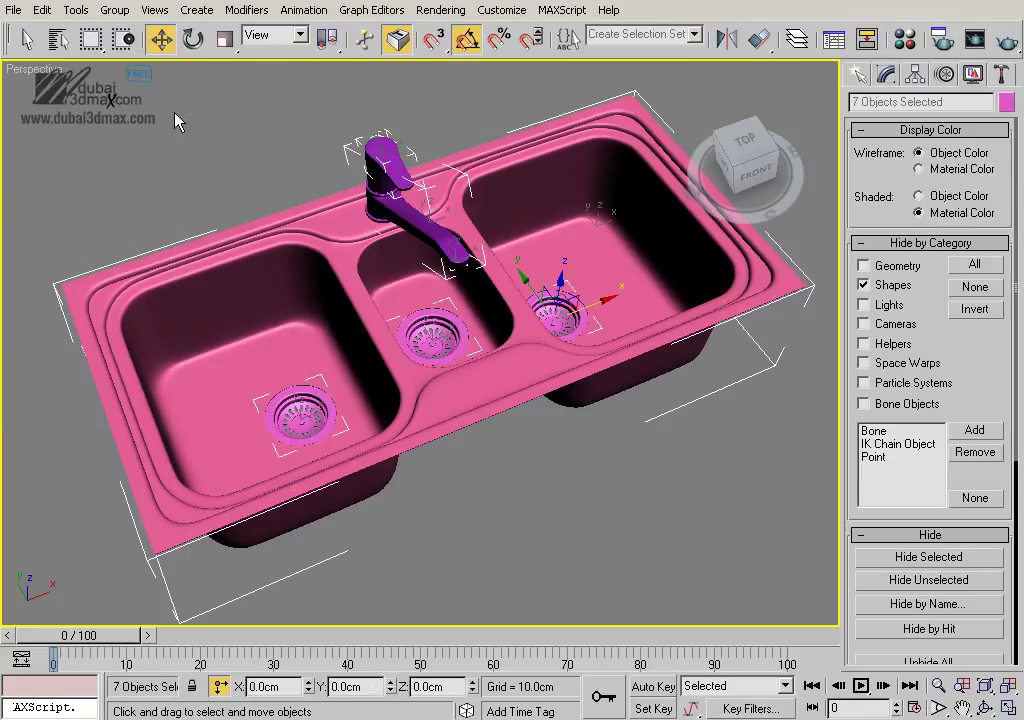
pyautogui.press('m')
pyautogui.click(905, 230)
pyautogui.click(712, 294)
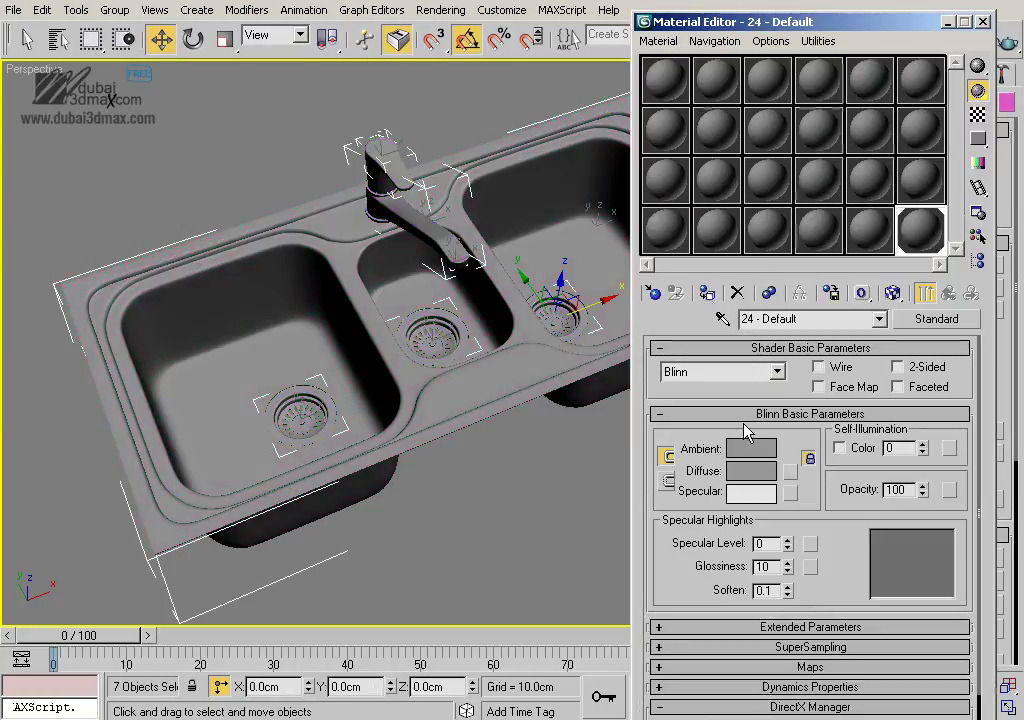
pyautogui.click(757, 470)
pyautogui.moveTo(711, 201); pyautogui.dragTo(693, 201)
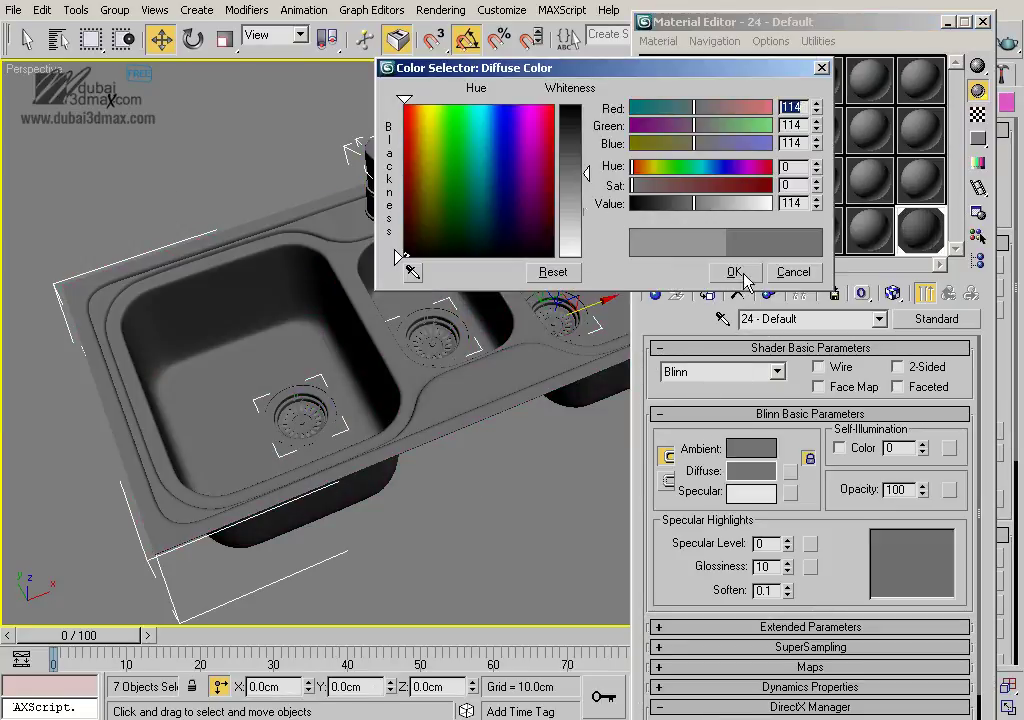
pyautogui.click(736, 270)
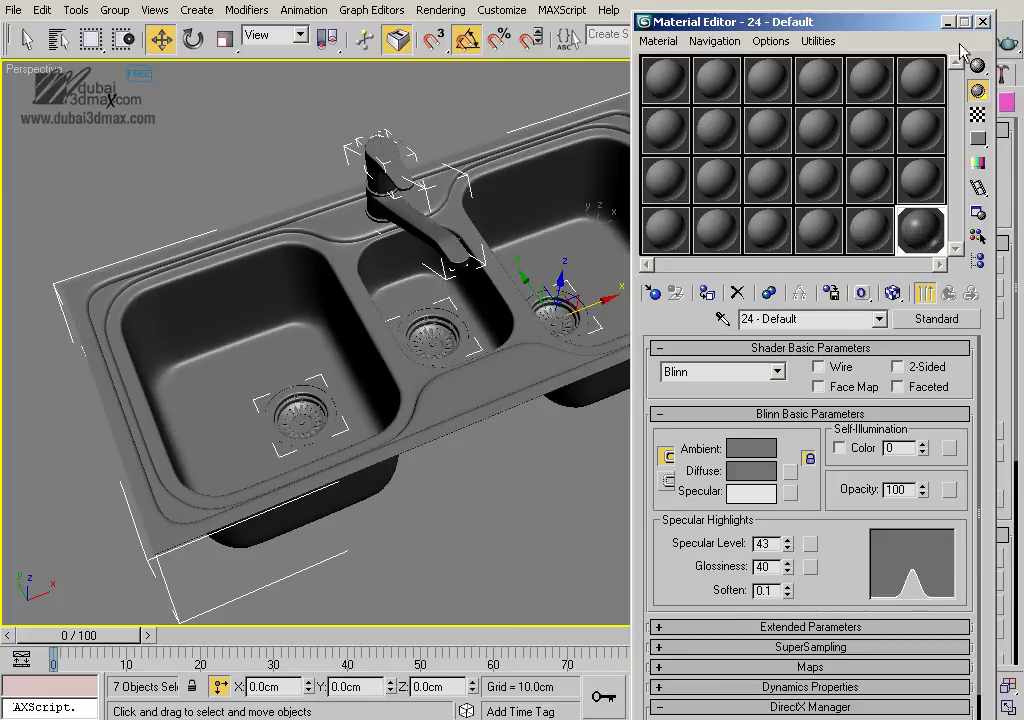
pyautogui.click(983, 21)
pyautogui.click(633, 482)
pyautogui.keyDown('alt'); pyautogui.moveTo(633, 482); pyautogui.dragTo(520, 430, button='middle'); pyautogui.keyUp('alt')
# Zoom and orbit around the faucet base and into the large basin to inspect the grey shading
pyautogui.hotkey('alt', 'z')
pyautogui.moveTo(520, 430)
pyautogui.mouseDown()
pyautogui.moveTo(498, 402)
pyautogui.moveTo(498, 491)
pyautogui.moveTo(507, 446)
pyautogui.moveTo(399, 441)
pyautogui.mouseUp()
pyautogui.moveTo(399, 441)
pyautogui.keyDown('alt'); pyautogui.mouseDown(button='middle')
pyautogui.moveTo(407, 418)
pyautogui.moveTo(636, 395)
pyautogui.moveTo(603, 466)
pyautogui.moveTo(434, 407)
pyautogui.mouseUp(button='middle'); pyautogui.keyUp('alt')
pyautogui.moveTo(434, 407); pyautogui.dragTo(450, 361)
pyautogui.keyDown('alt'); pyautogui.moveTo(450, 361); pyautogui.dragTo(450, 380, button='middle'); pyautogui.keyUp('alt')
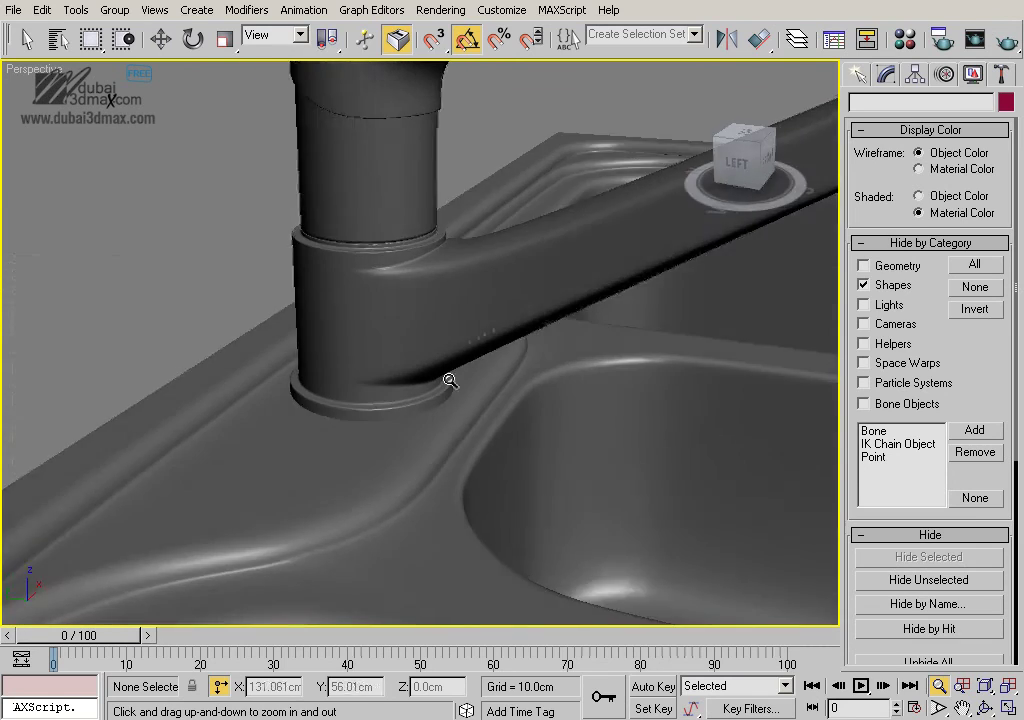
pyautogui.moveTo(450, 380); pyautogui.dragTo(462, 505)
pyautogui.moveTo(462, 505)
pyautogui.keyDown('alt'); pyautogui.mouseDown(button='middle')
pyautogui.moveTo(491, 430)
pyautogui.moveTo(530, 473)
pyautogui.moveTo(405, 425)
pyautogui.moveTo(494, 359)
pyautogui.moveTo(553, 455)
pyautogui.moveTo(361, 498)
pyautogui.moveTo(534, 343)
pyautogui.moveTo(478, 329)
pyautogui.moveTo(489, 366)
pyautogui.moveTo(452, 362)
pyautogui.moveTo(469, 380)
pyautogui.mouseUp(button='middle'); pyautogui.keyUp('alt')
pyautogui.press('w')
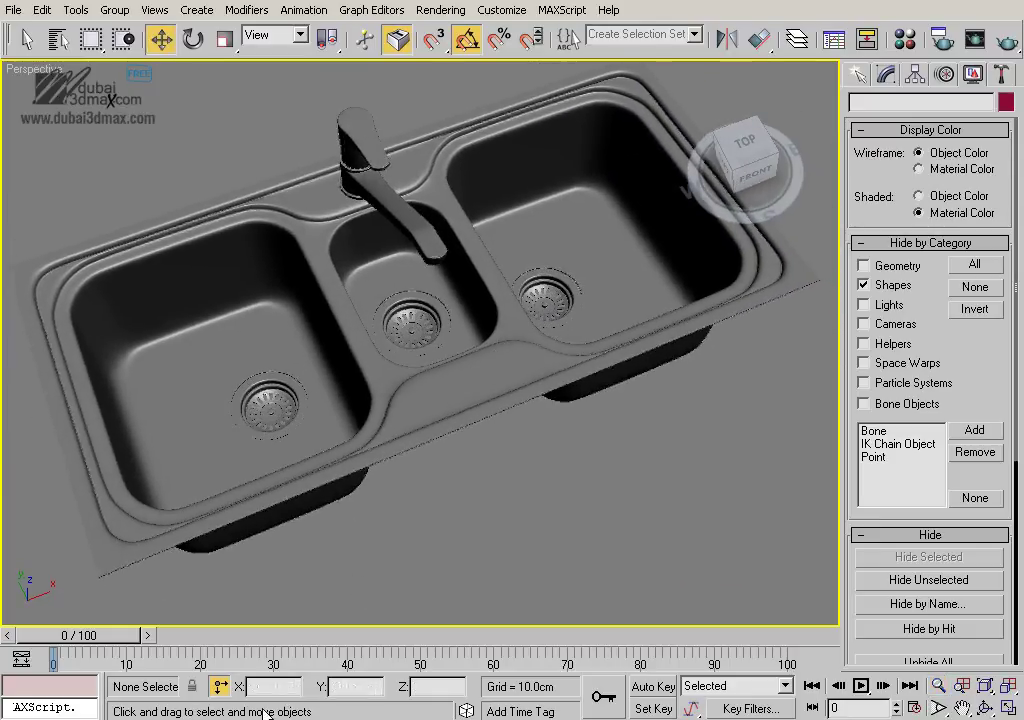